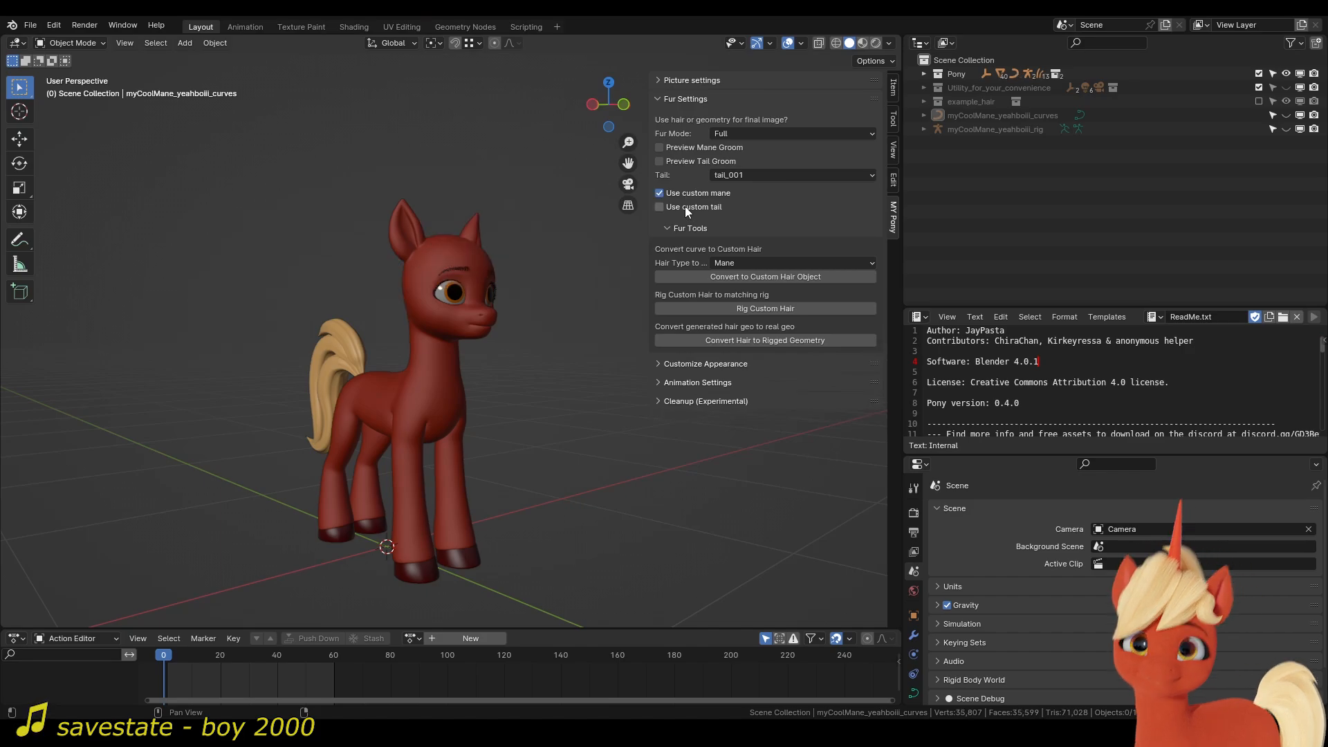
Switch the custom tail option on and back off to compare the pony's tail.
{"action": "left_click", "coordinate": [688, 209]}
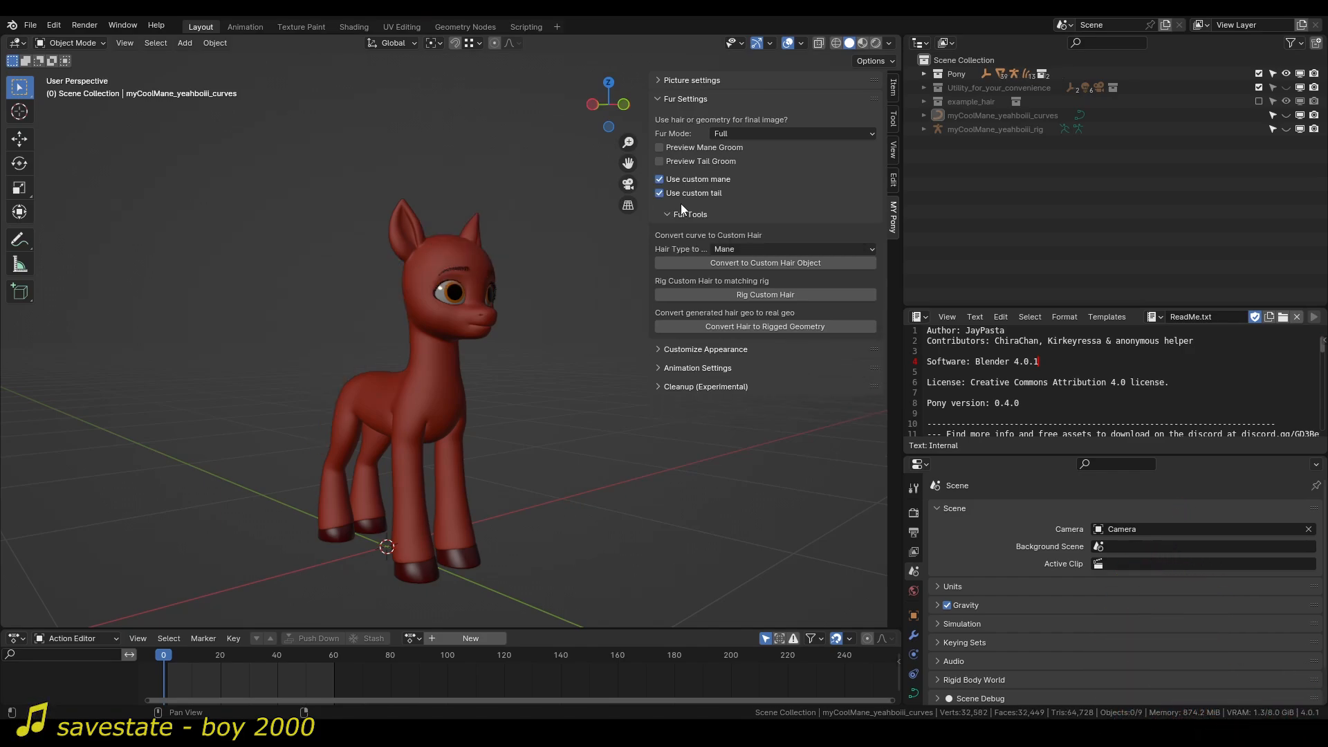
{"action": "left_click", "coordinate": [693, 194]}
{"action": "middle_click_drag", "start_coordinate": [482, 309], "coordinate": [584, 260]}
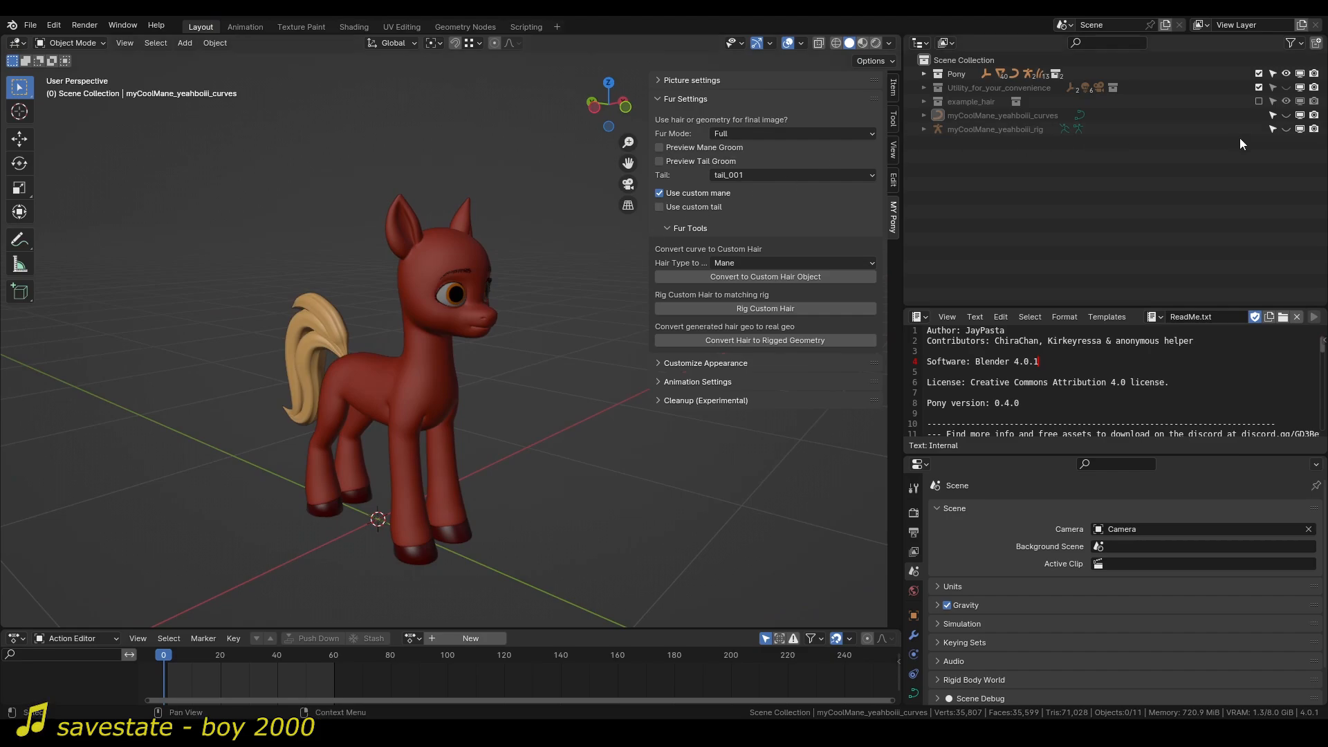
Unhide the myCoolMane_yeahboiii_curves object and select the mane curves on the pony's head.
{"action": "left_click", "coordinate": [1286, 115]}
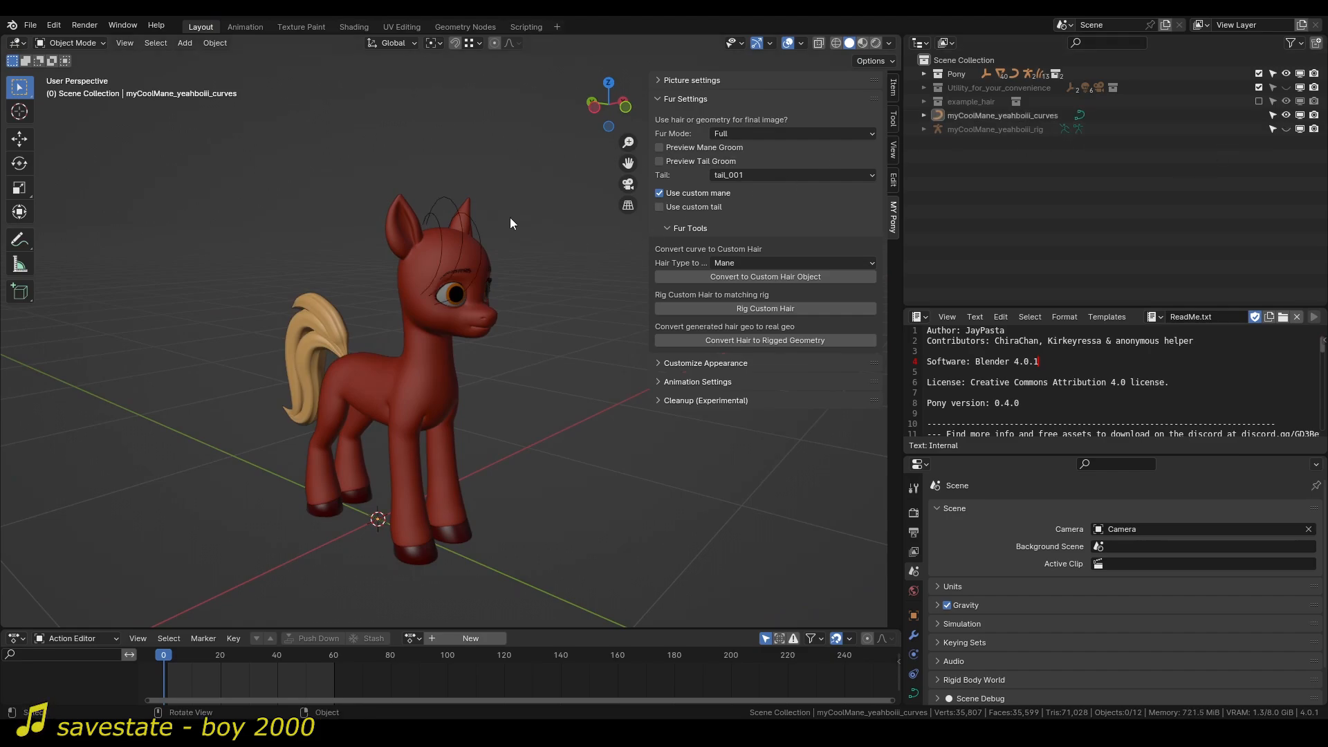
{"action": "middle_click_drag", "start_coordinate": [509, 218], "coordinate": [483, 284]}
{"action": "scroll", "coordinate": [430, 293], "scroll_direction": "up", "scroll_amount": 3}
{"action": "left_click", "coordinate": [416, 223]}
{"action": "middle_click_drag", "start_coordinate": [416, 223], "coordinate": [529, 210]}
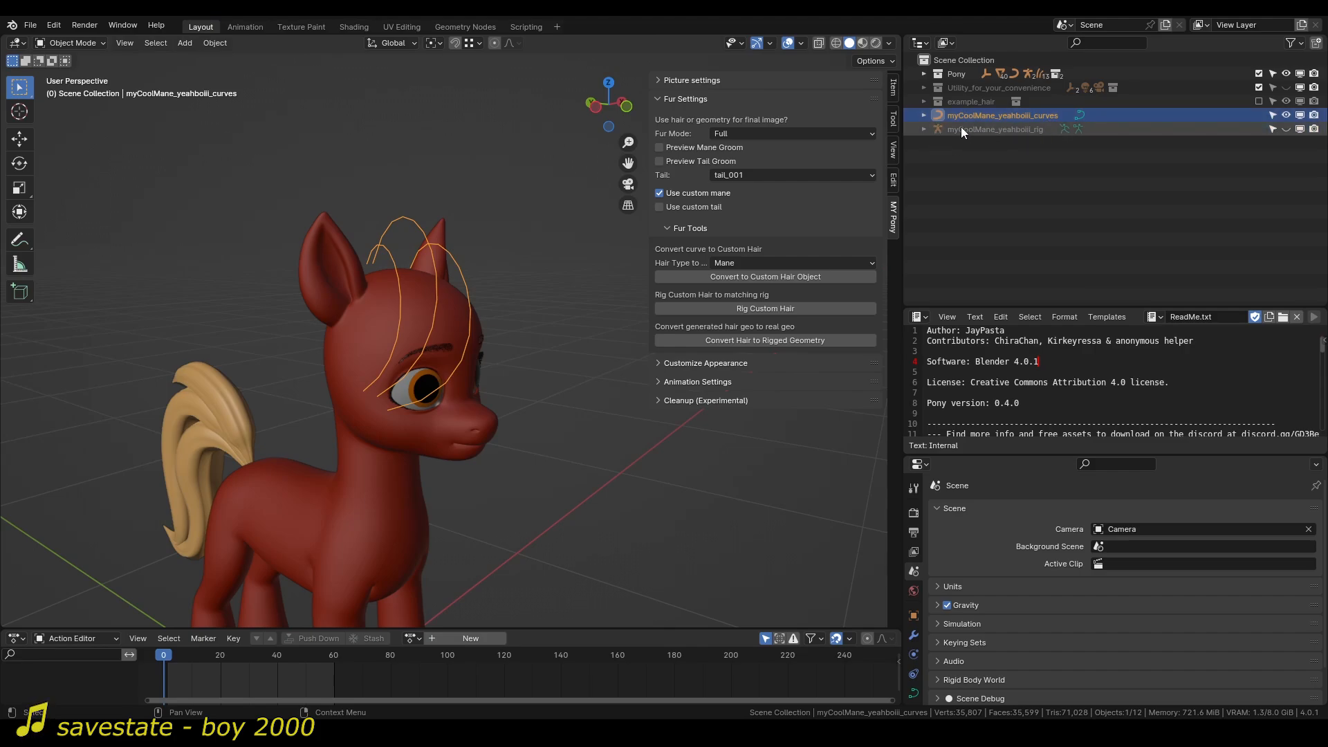
Select the myCoolMane_yeahboiii_rig armature and make it visible in the scene.
{"action": "left_click", "coordinate": [986, 128]}
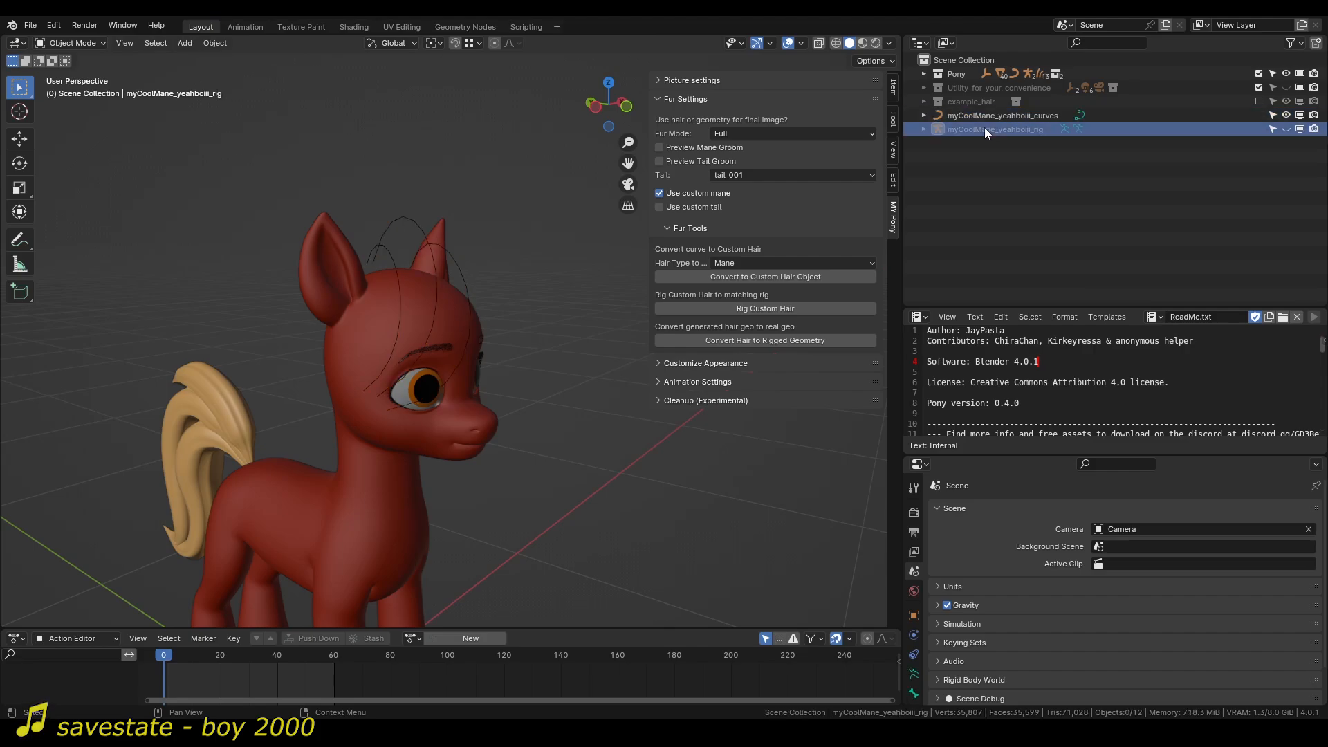
{"action": "left_click", "coordinate": [1285, 130]}
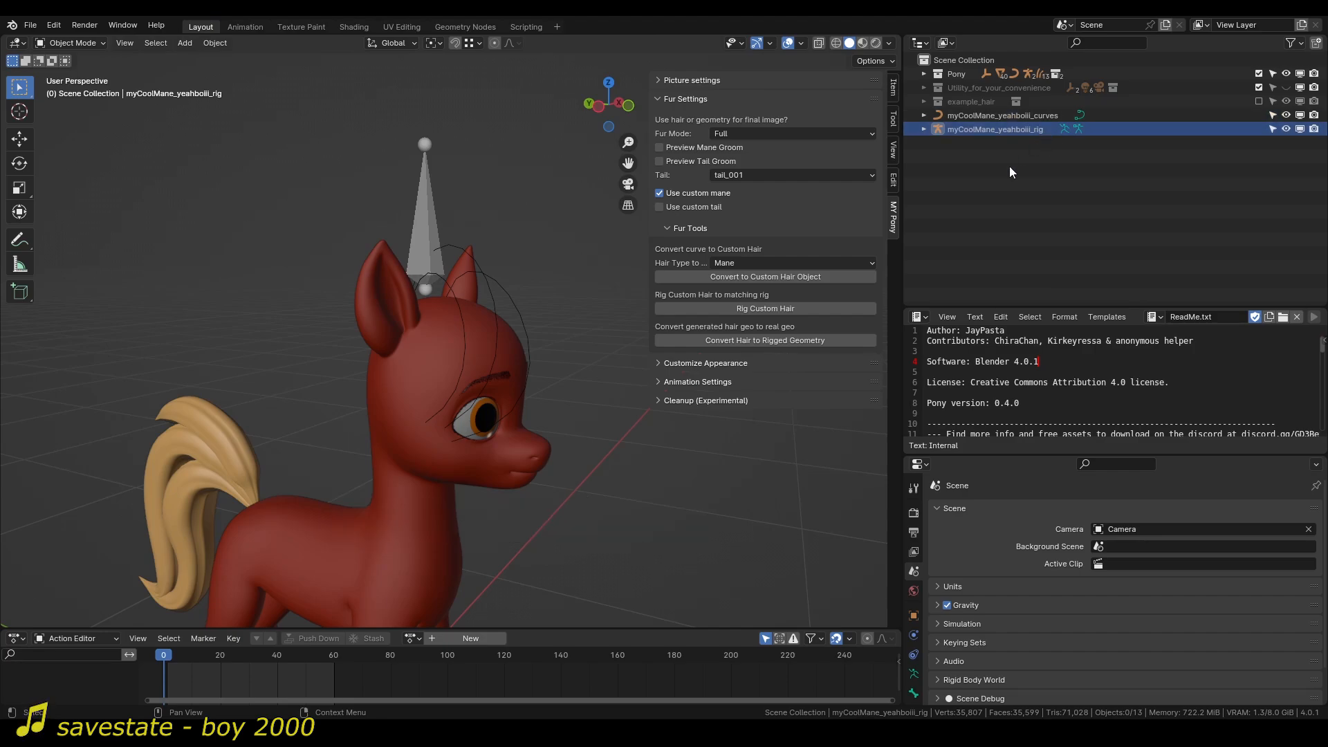
{"action": "middle_click_drag", "start_coordinate": [462, 209], "coordinate": [730, 331]}
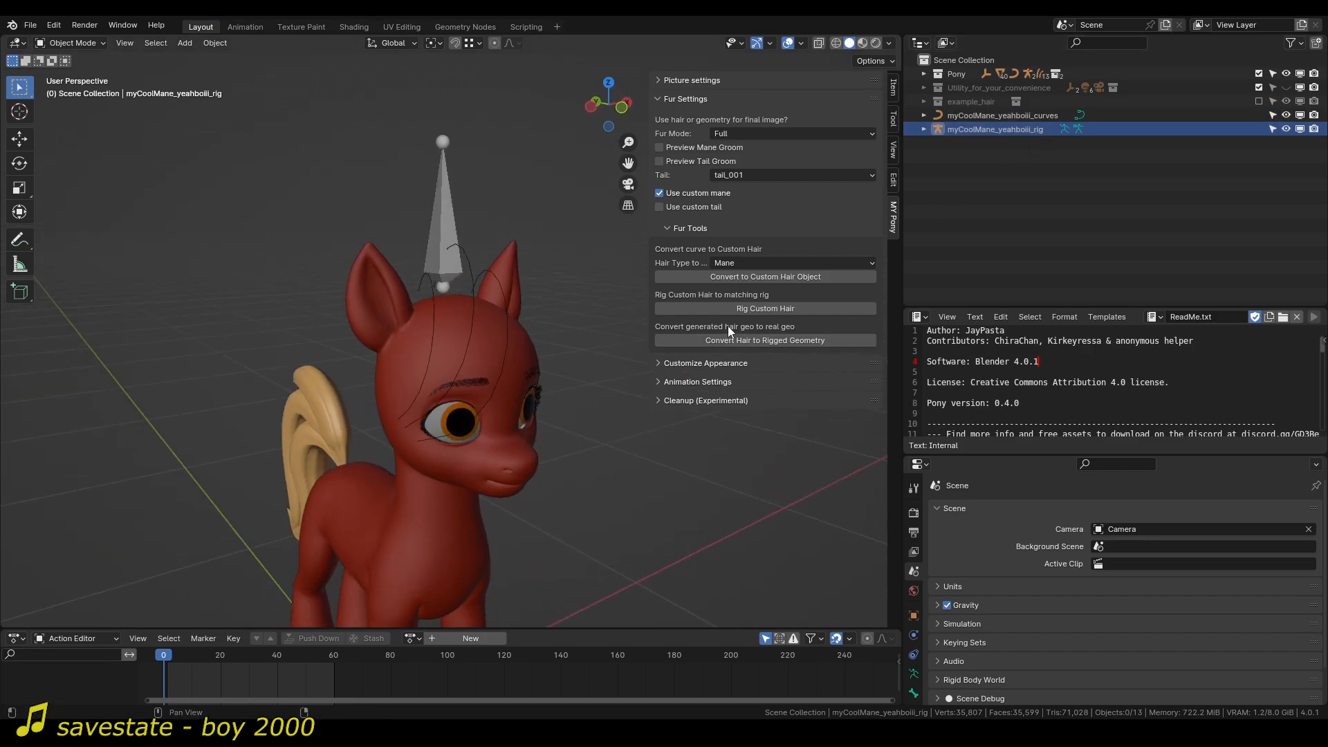
Show the pony's rig from the animation settings and put pony_armature into Pose Mode.
{"action": "left_click", "coordinate": [697, 382]}
{"action": "left_click", "coordinate": [659, 445]}
{"action": "scroll", "coordinate": [542, 433], "scroll_direction": "down", "scroll_amount": 3}
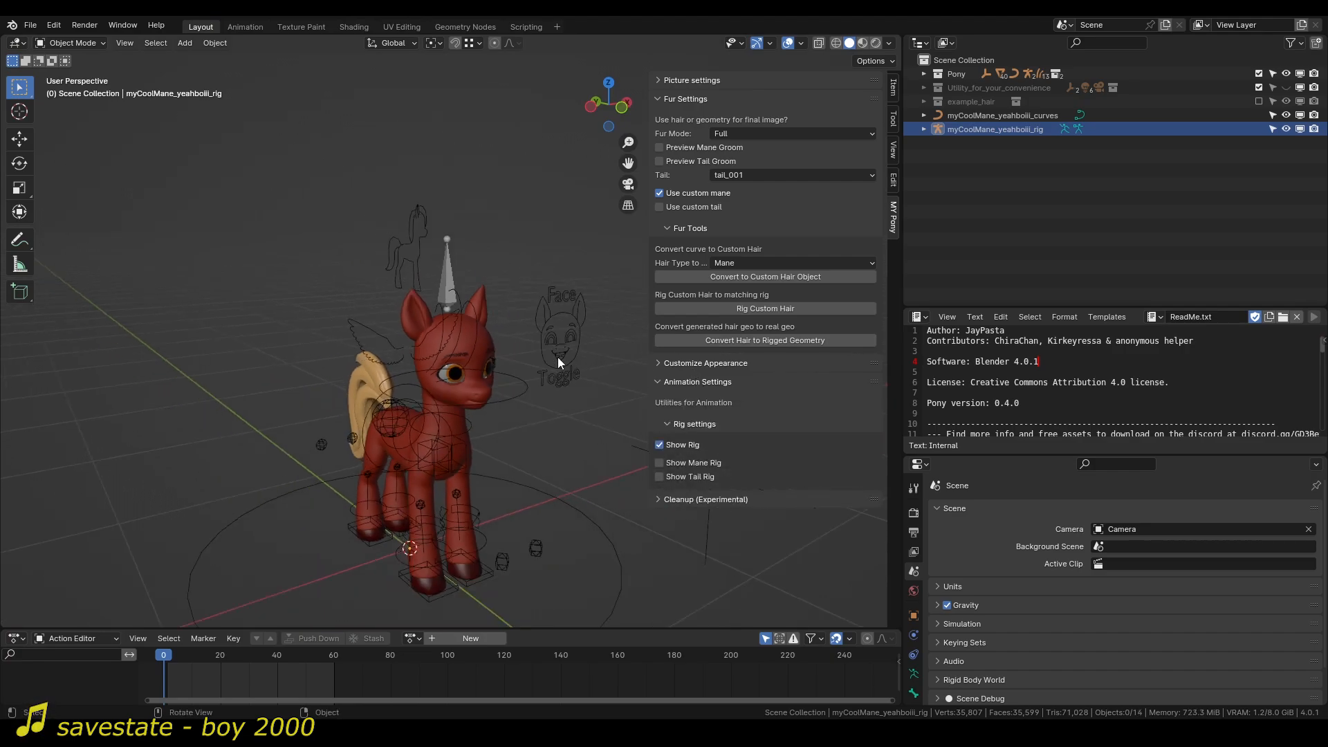
{"action": "left_click", "coordinate": [557, 357]}
{"action": "key", "text": "ctrl+Tab"}
{"action": "key", "text": "KP_1"}
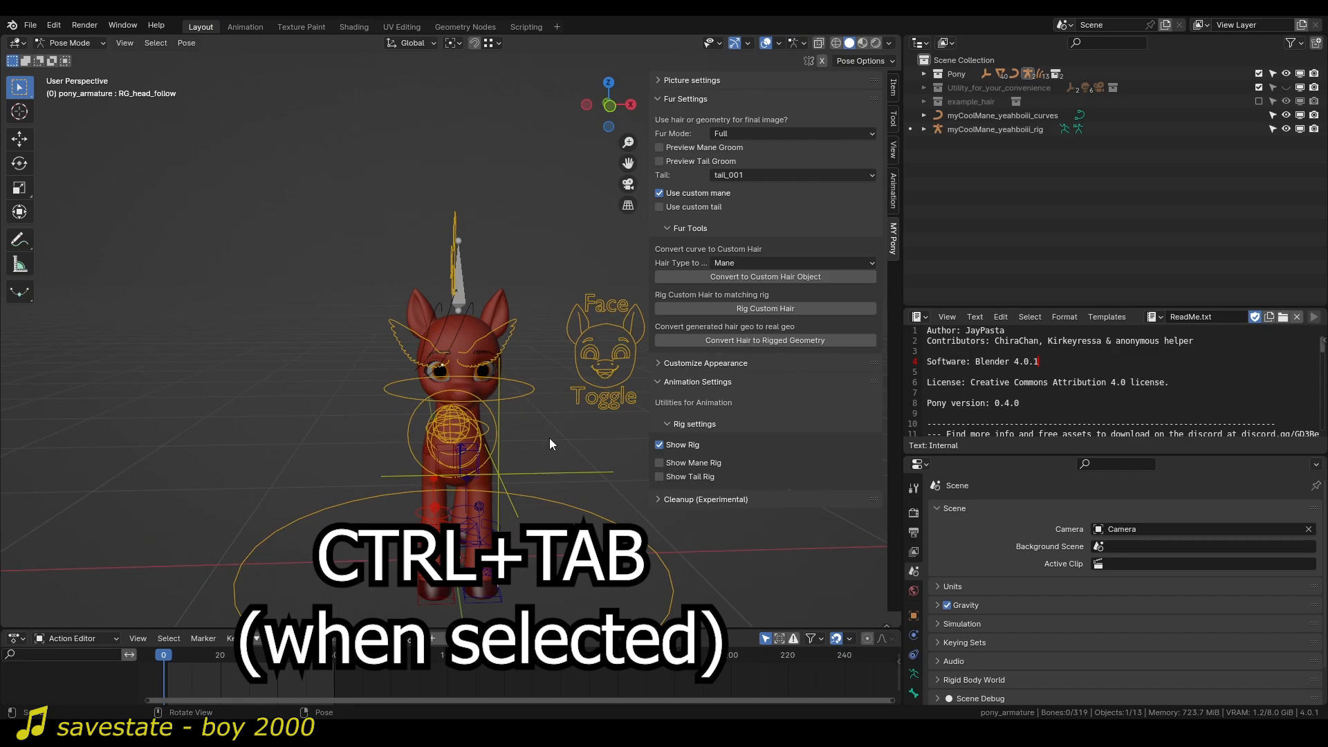
Test-move the RG_head_follow control to check whether the mane rig and curves follow the head, cancelling each move.
{"action": "left_click", "coordinate": [496, 475]}
{"action": "key", "text": "g"}
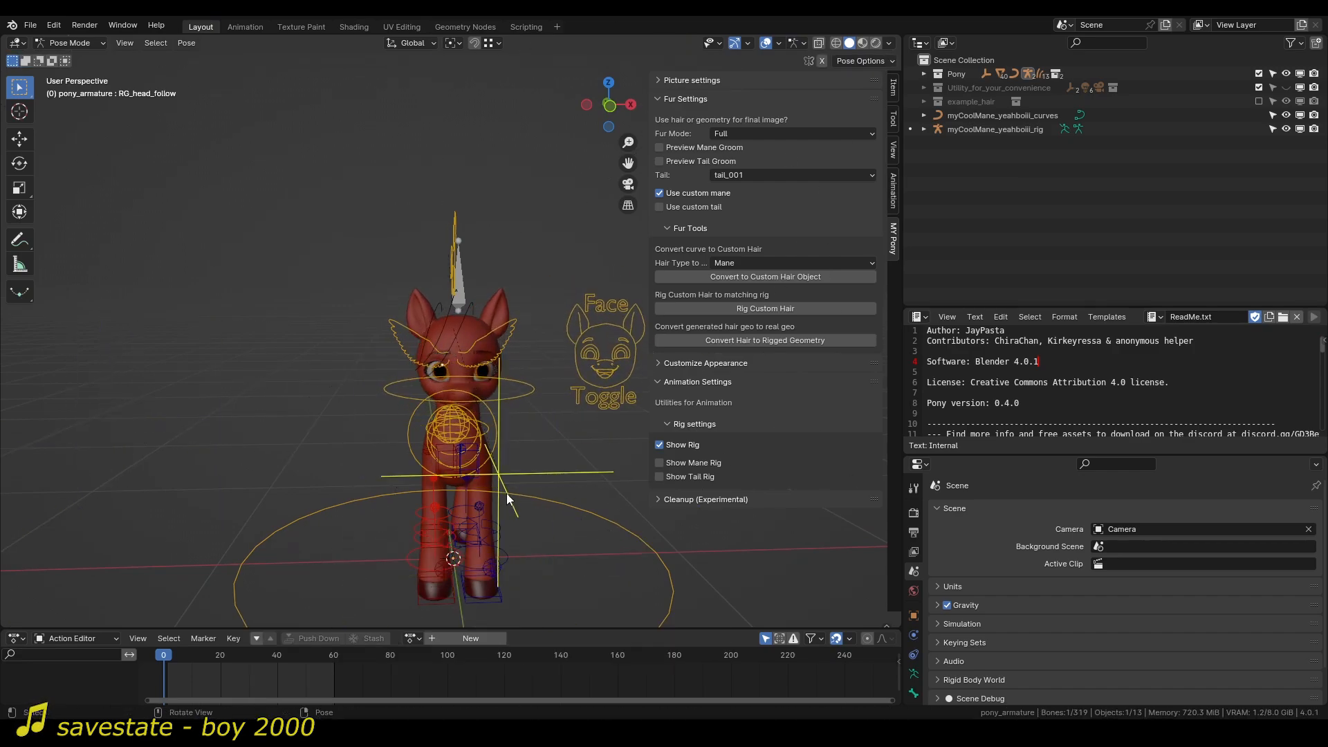
{"action": "left_click", "coordinate": [506, 493]}
{"action": "middle_click_drag", "start_coordinate": [506, 493], "coordinate": [479, 417]}
{"action": "scroll", "coordinate": [479, 418], "scroll_direction": "up", "scroll_amount": 6}
{"action": "key", "text": "g"}
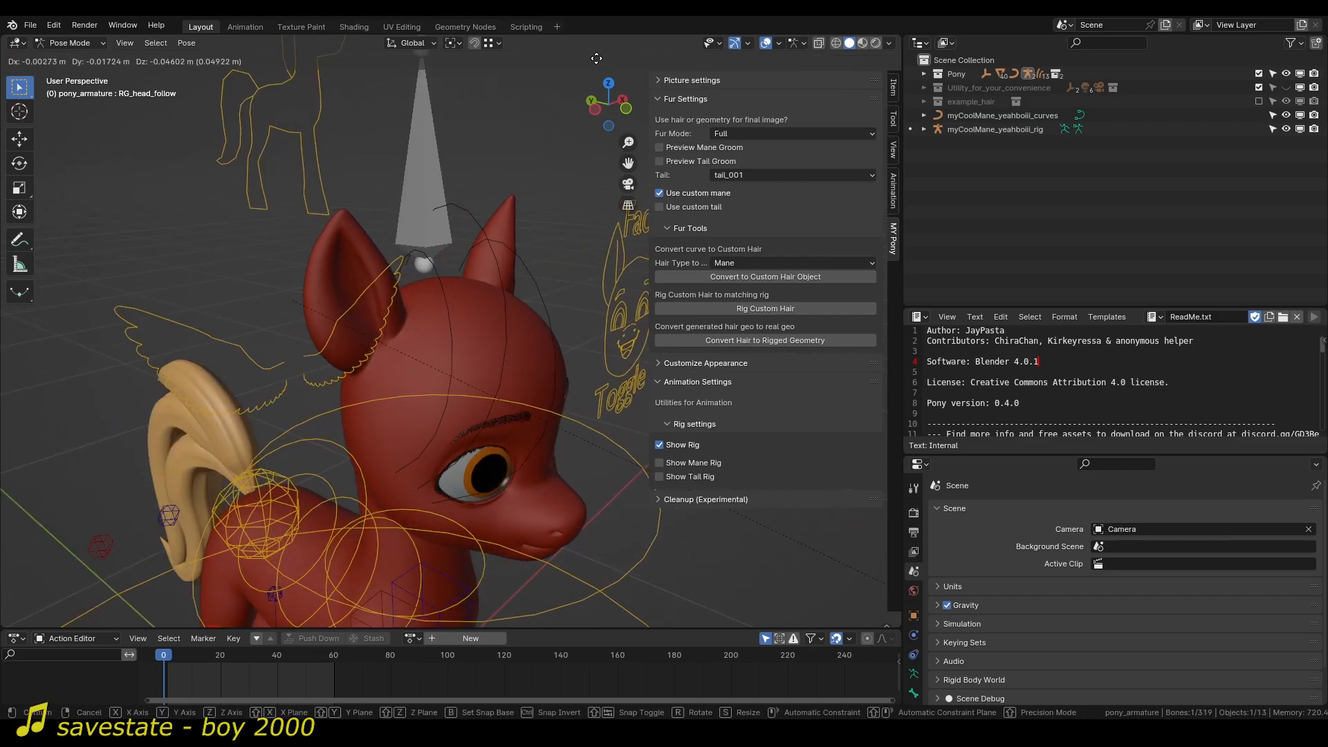
{"action": "right_click", "coordinate": [463, 279]}
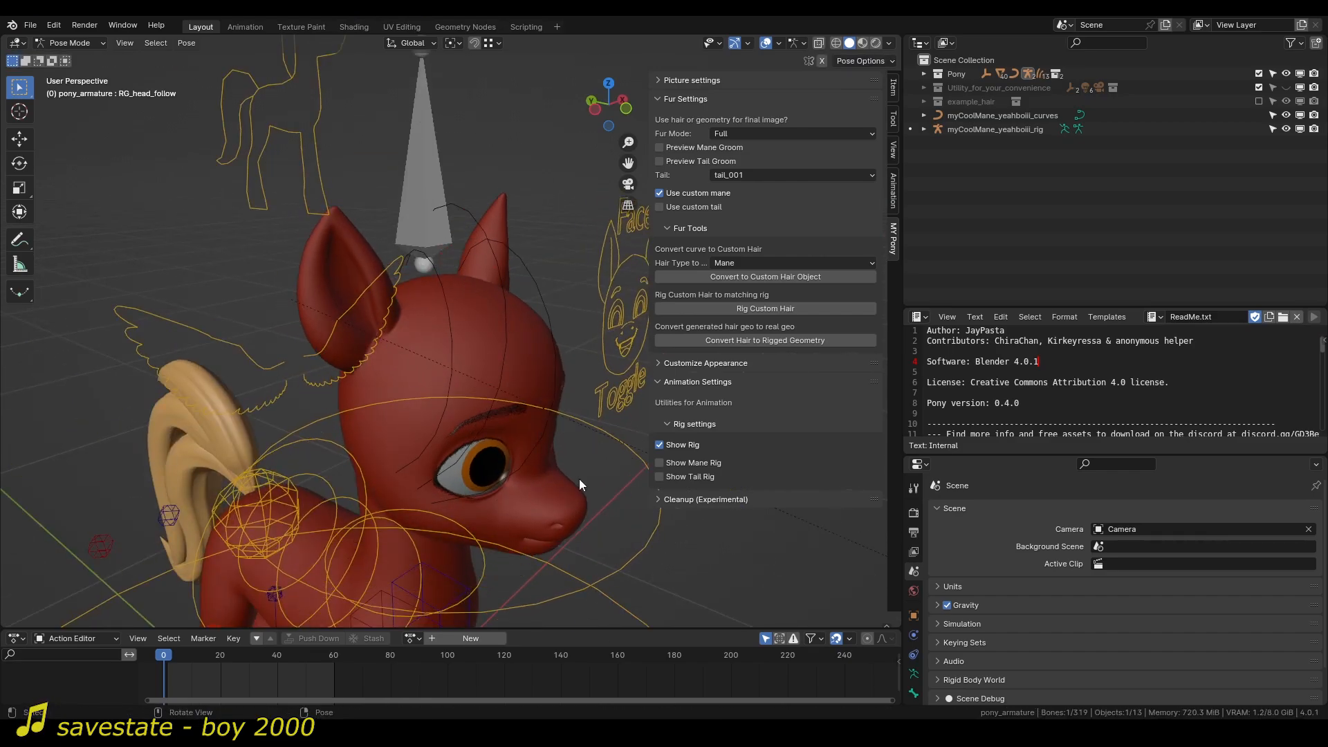
{"action": "scroll", "coordinate": [536, 423], "scroll_direction": "down", "scroll_amount": 6}
{"action": "scroll", "coordinate": [497, 371], "scroll_direction": "up", "scroll_amount": 5}
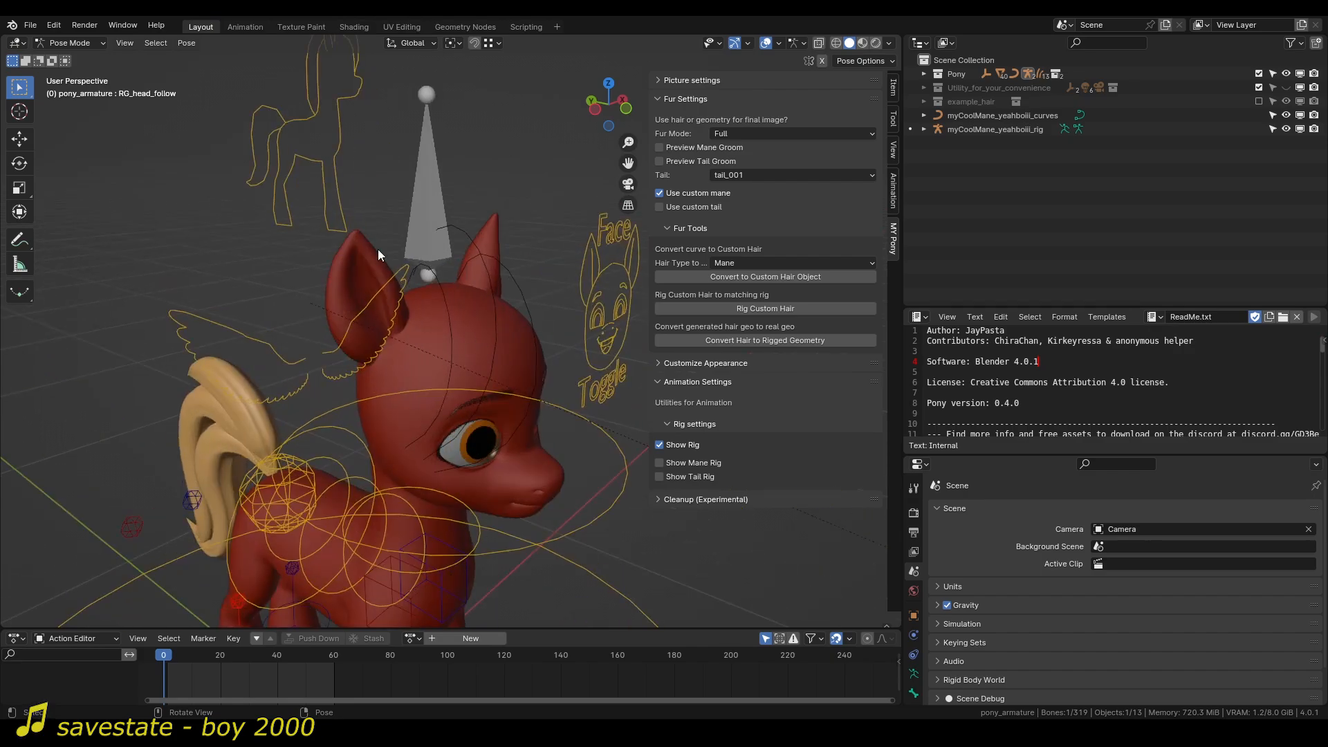
{"action": "key", "text": "g"}
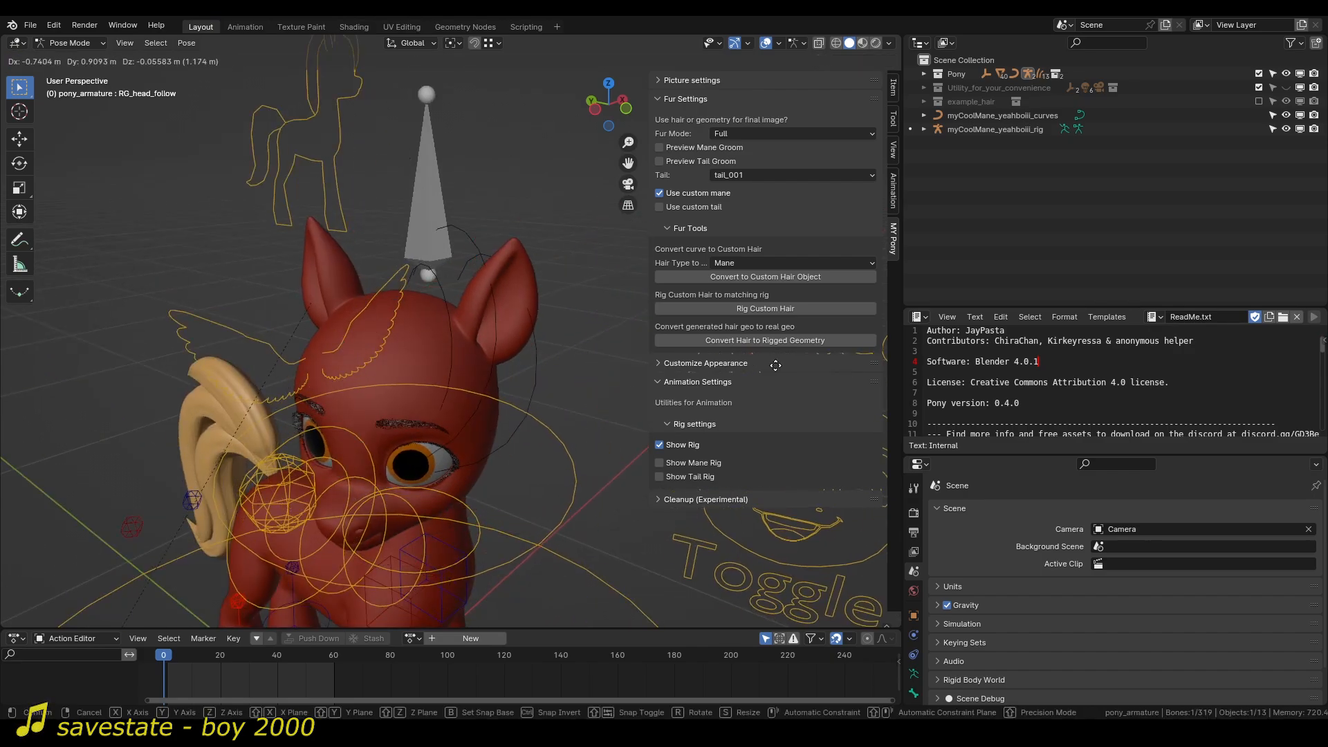
{"action": "right_click", "coordinate": [467, 289]}
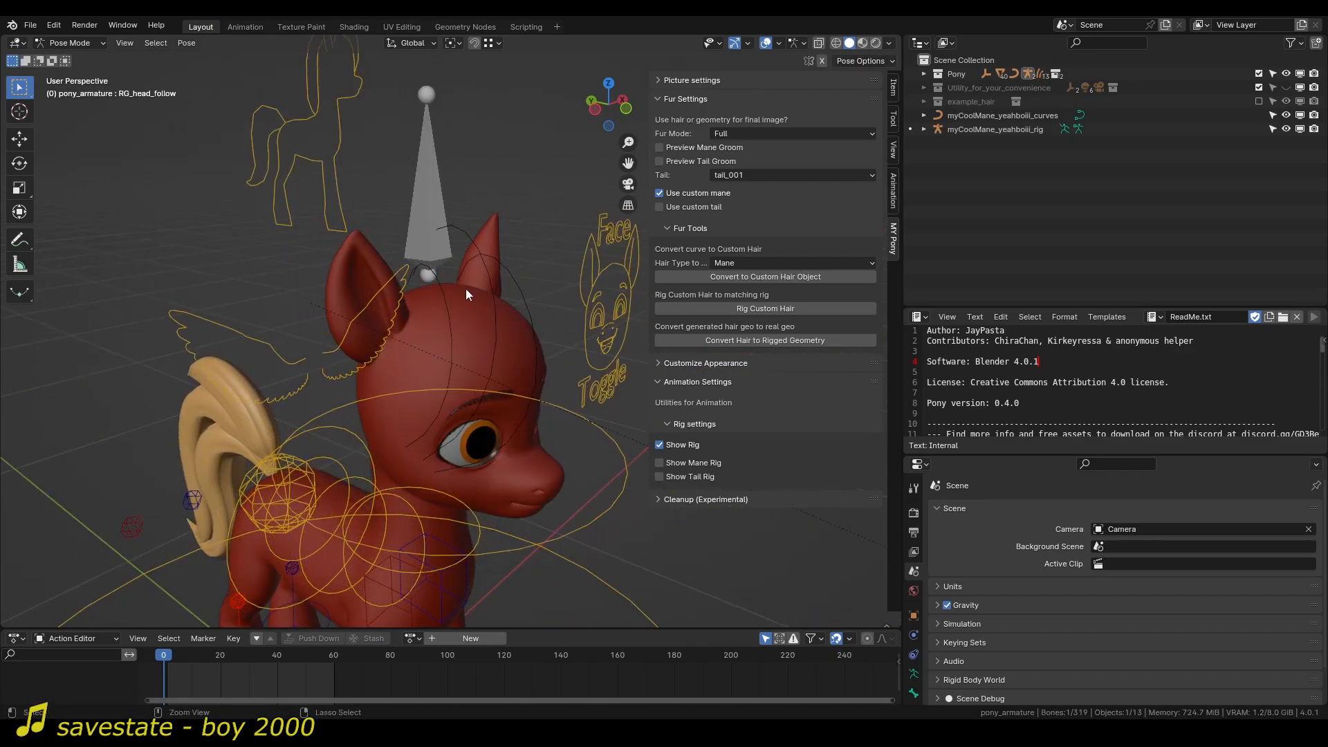
Put the mane rig into Pose Mode and show its bone's constraints in an enlarged properties editor.
{"action": "key", "text": "ctrl+Tab"}
{"action": "left_click", "coordinate": [429, 187]}
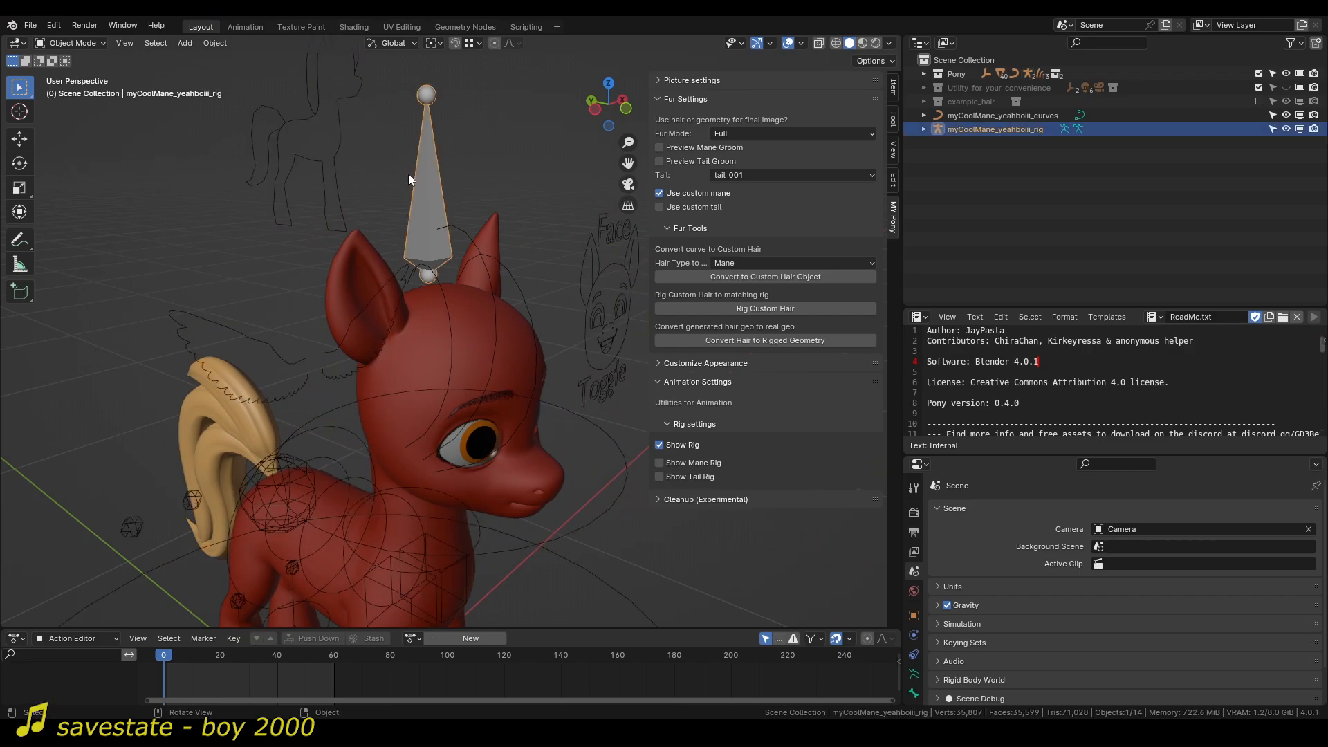
{"action": "left_click", "coordinate": [81, 43]}
{"action": "key", "text": "ctrl+Tab"}
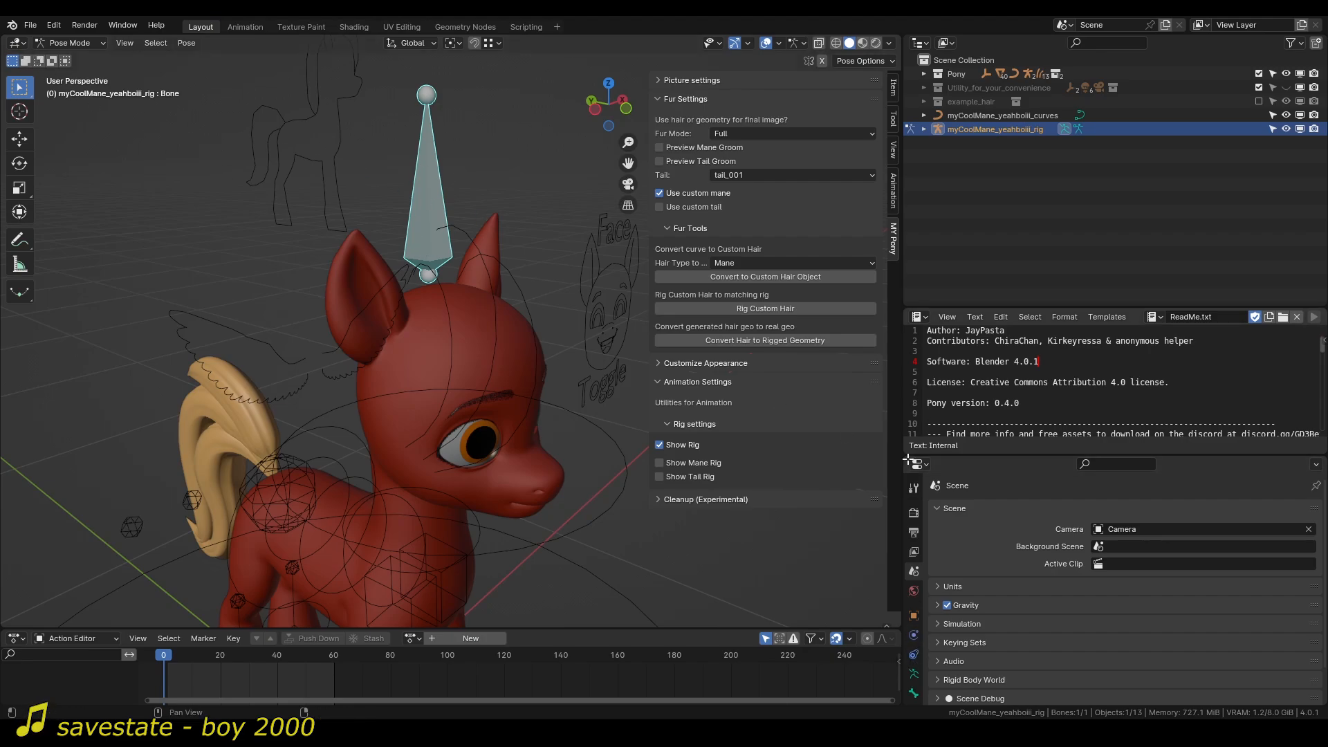
{"action": "left_click_drag", "start_coordinate": [907, 459], "coordinate": [928, 387]}
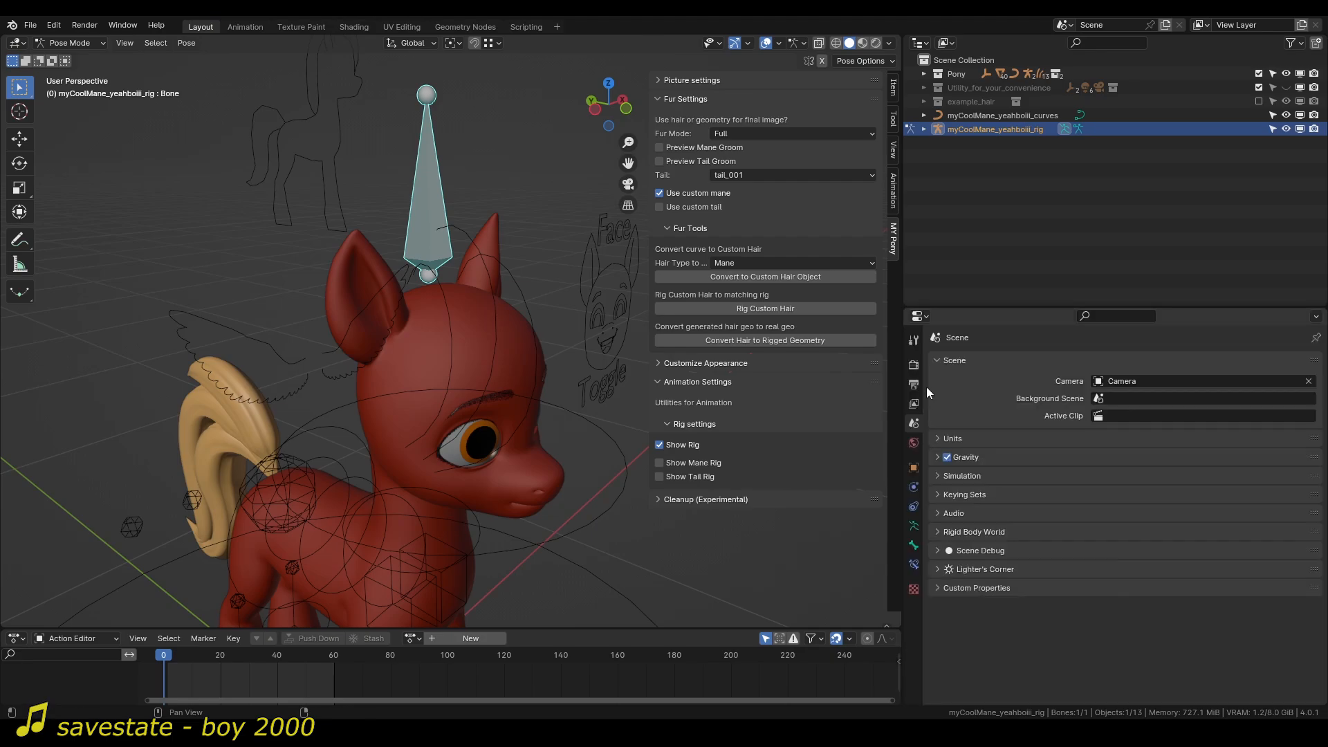
{"action": "left_click", "coordinate": [915, 564]}
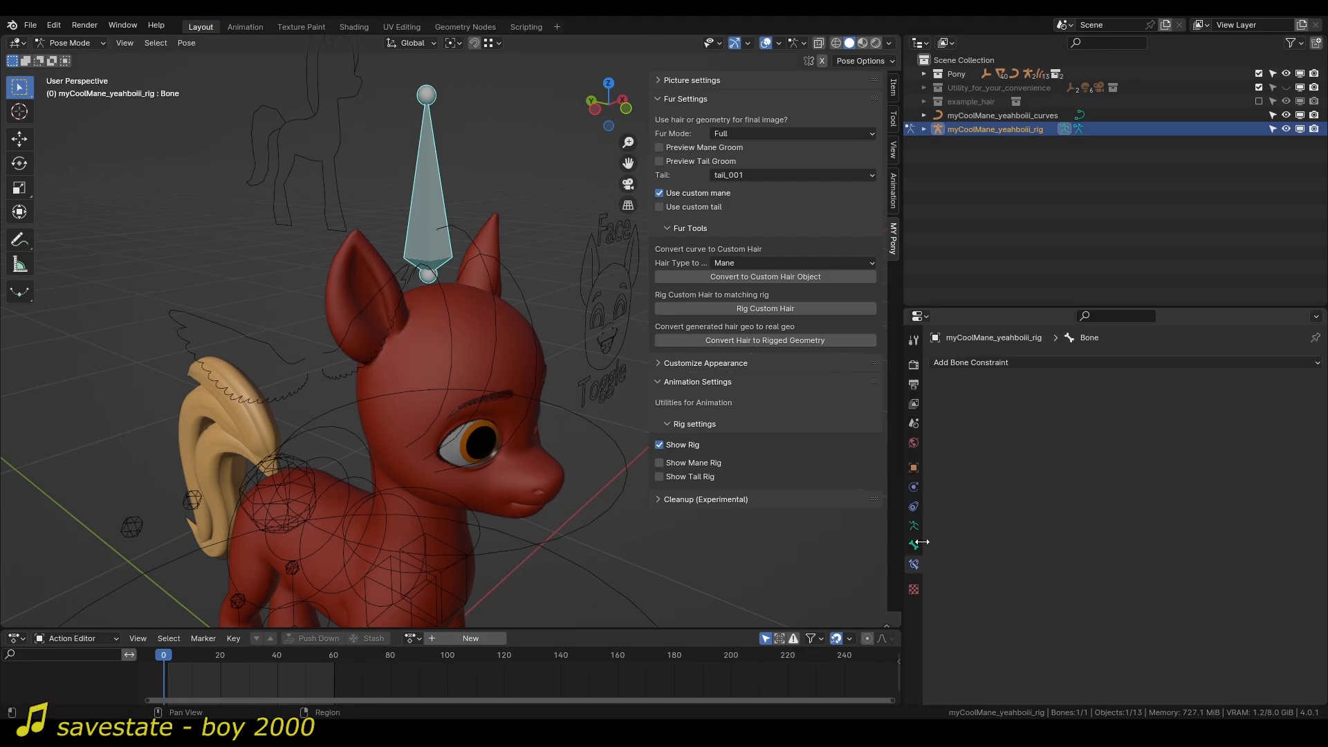
Add an Armature constraint to the mane rig's bone and give it one target bone entry.
{"action": "left_click", "coordinate": [1020, 362]}
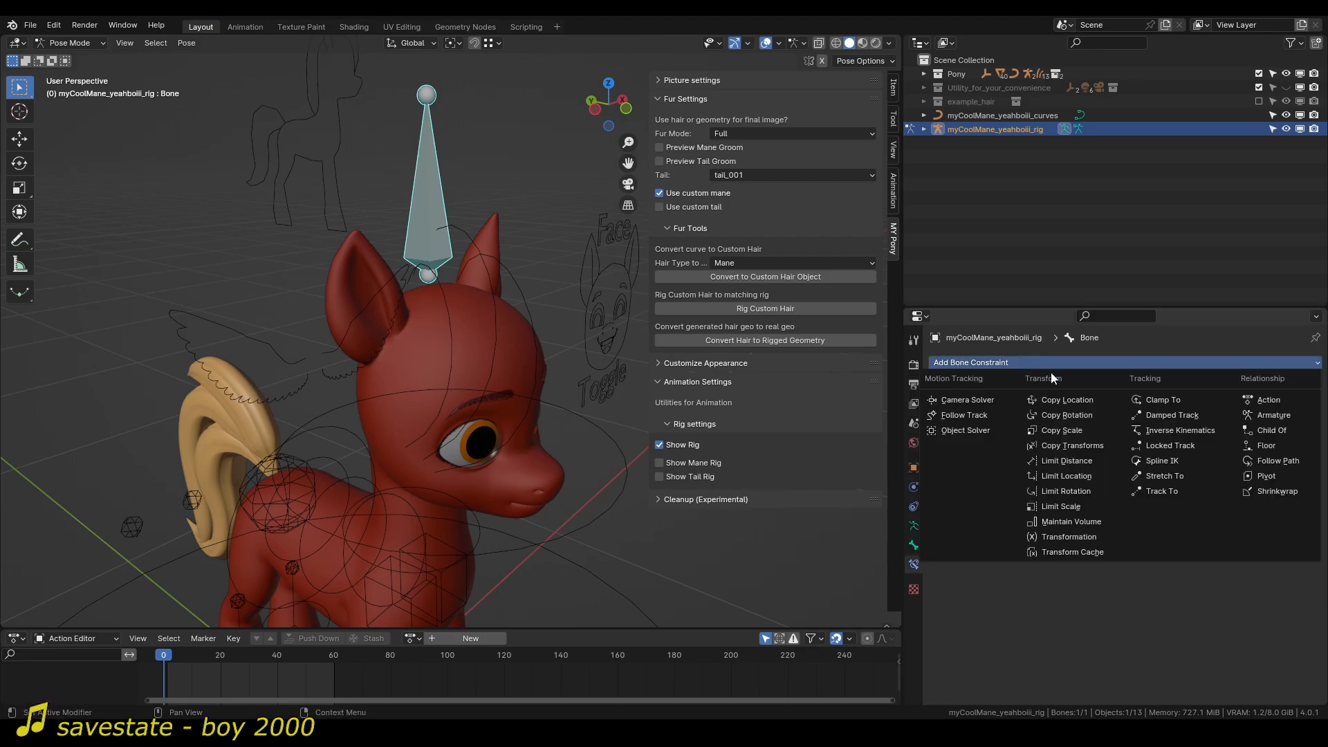
{"action": "left_click", "coordinate": [1284, 418]}
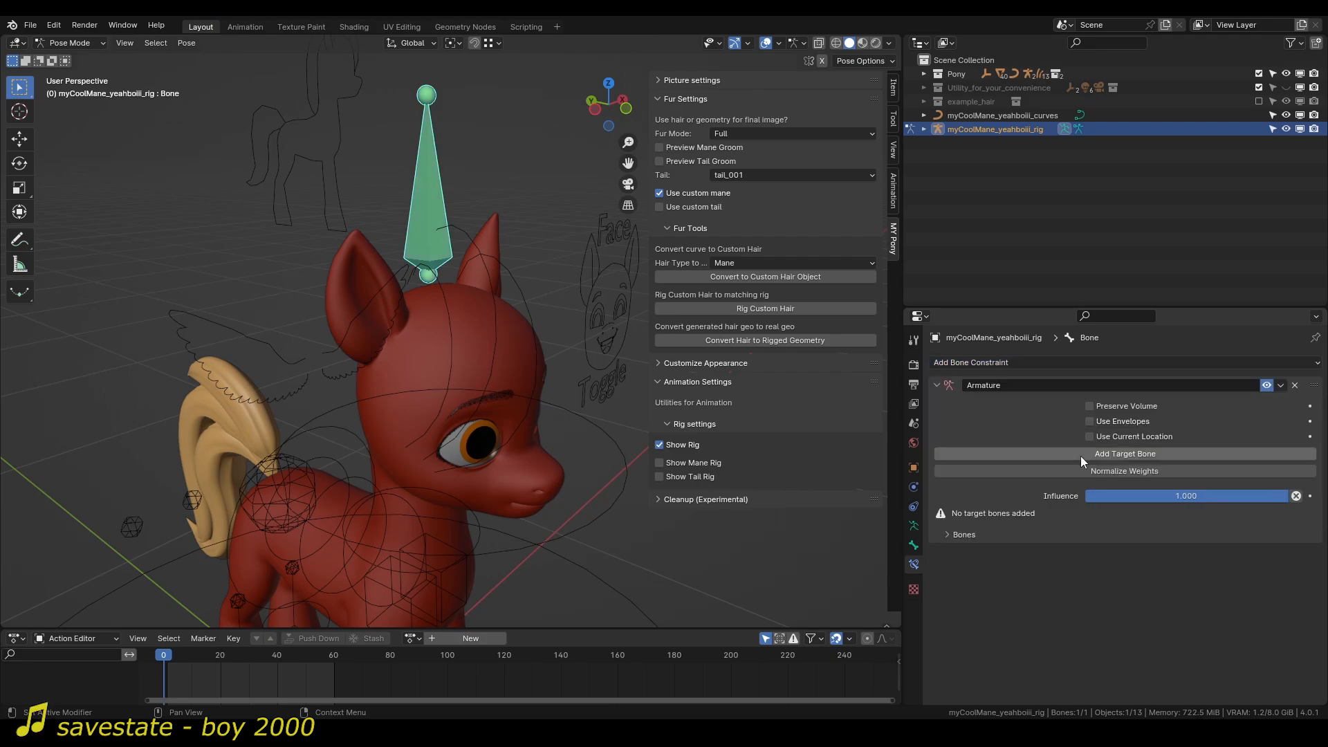
{"action": "left_click", "coordinate": [1105, 454]}
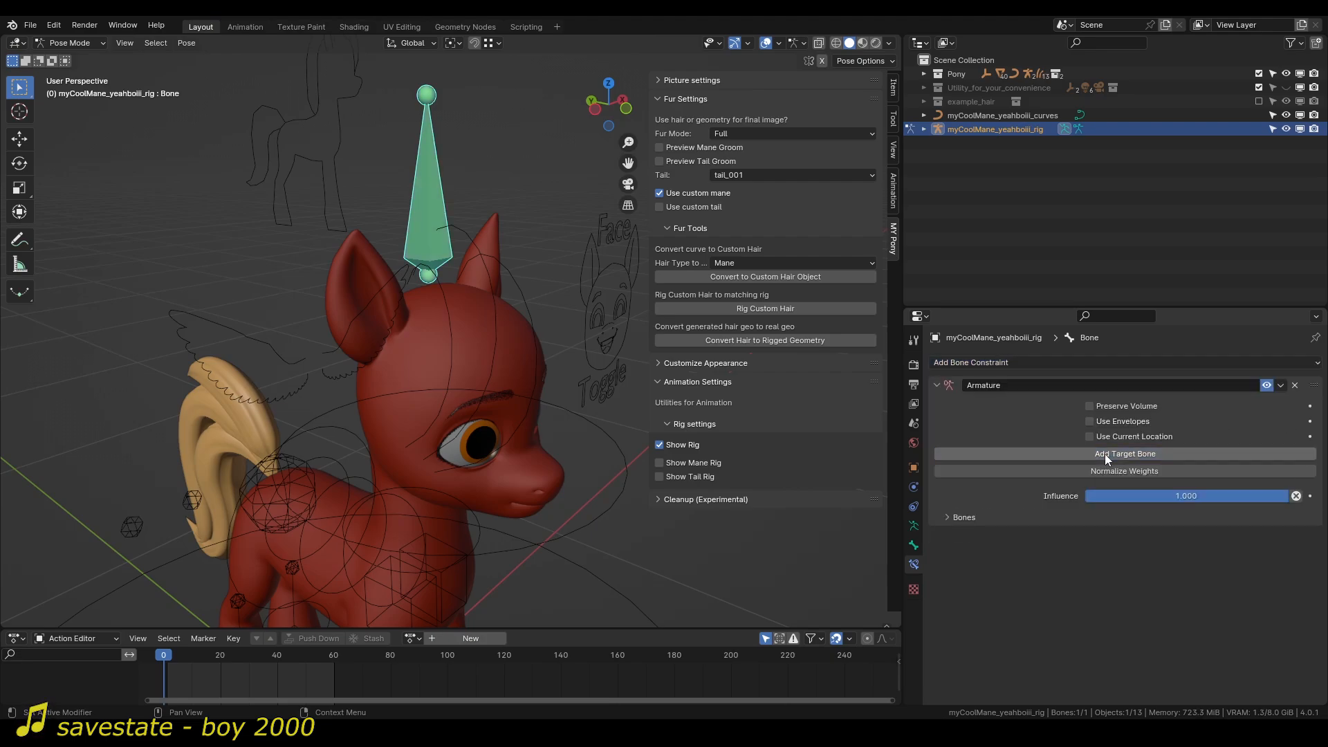
{"action": "left_click", "coordinate": [948, 517]}
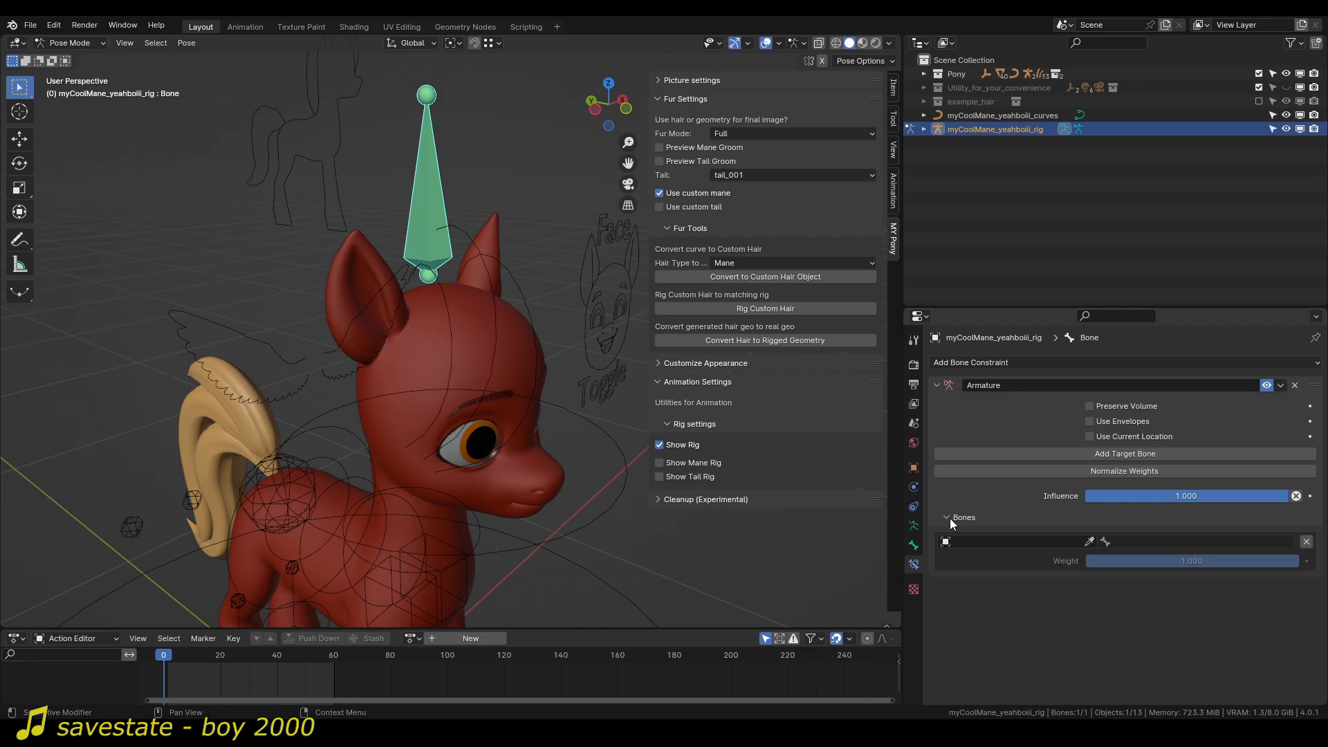
Set the Armature constraint's target to the RG_head bone of pony_armature.
{"action": "left_click", "coordinate": [1000, 537]}
{"action": "type", "text": "pony"}
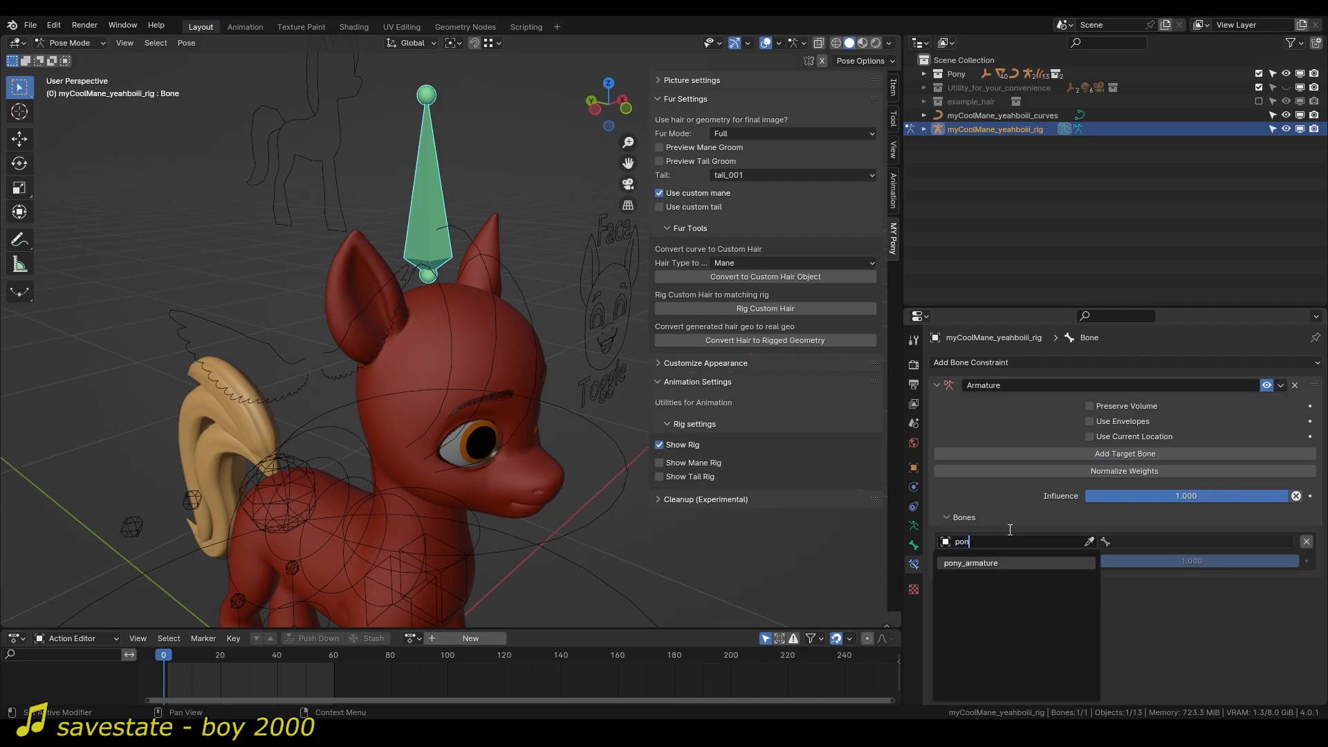
{"action": "key", "text": "Return"}
{"action": "left_click", "coordinate": [1107, 541]}
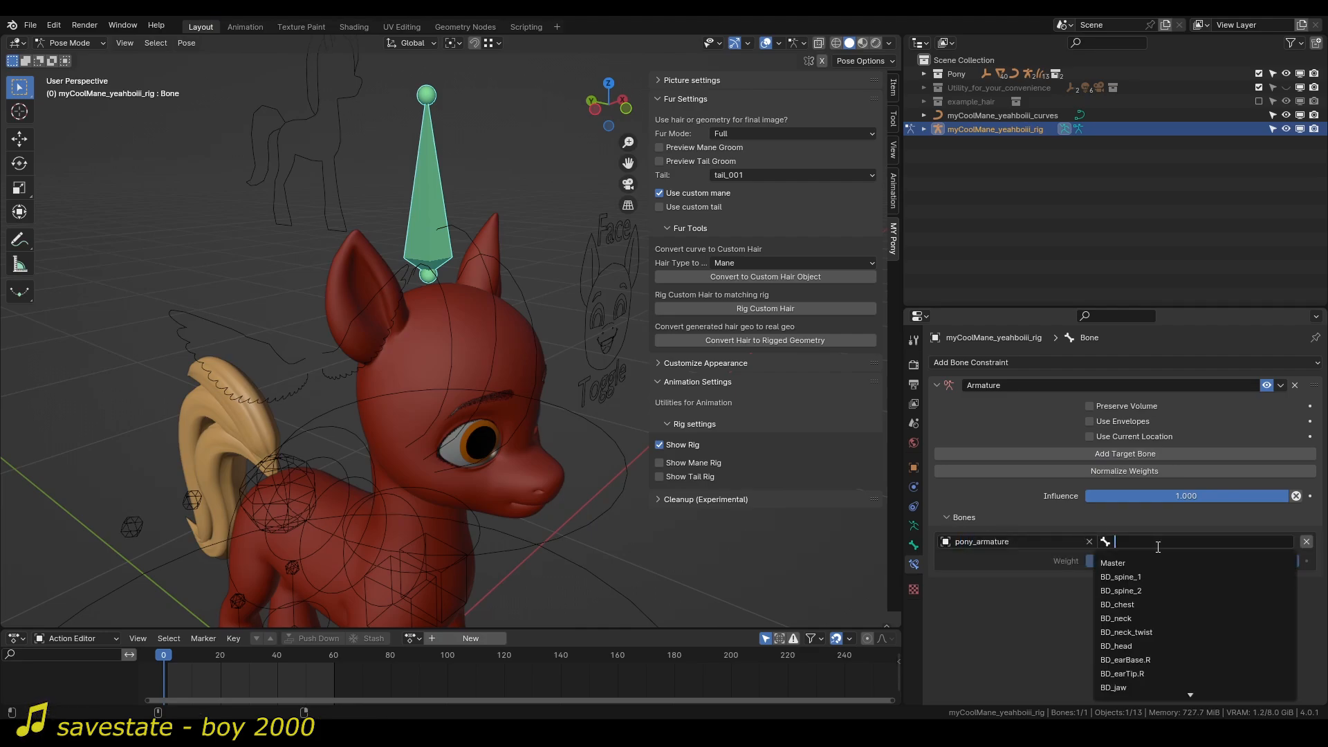
{"action": "type", "text": "RG_head"}
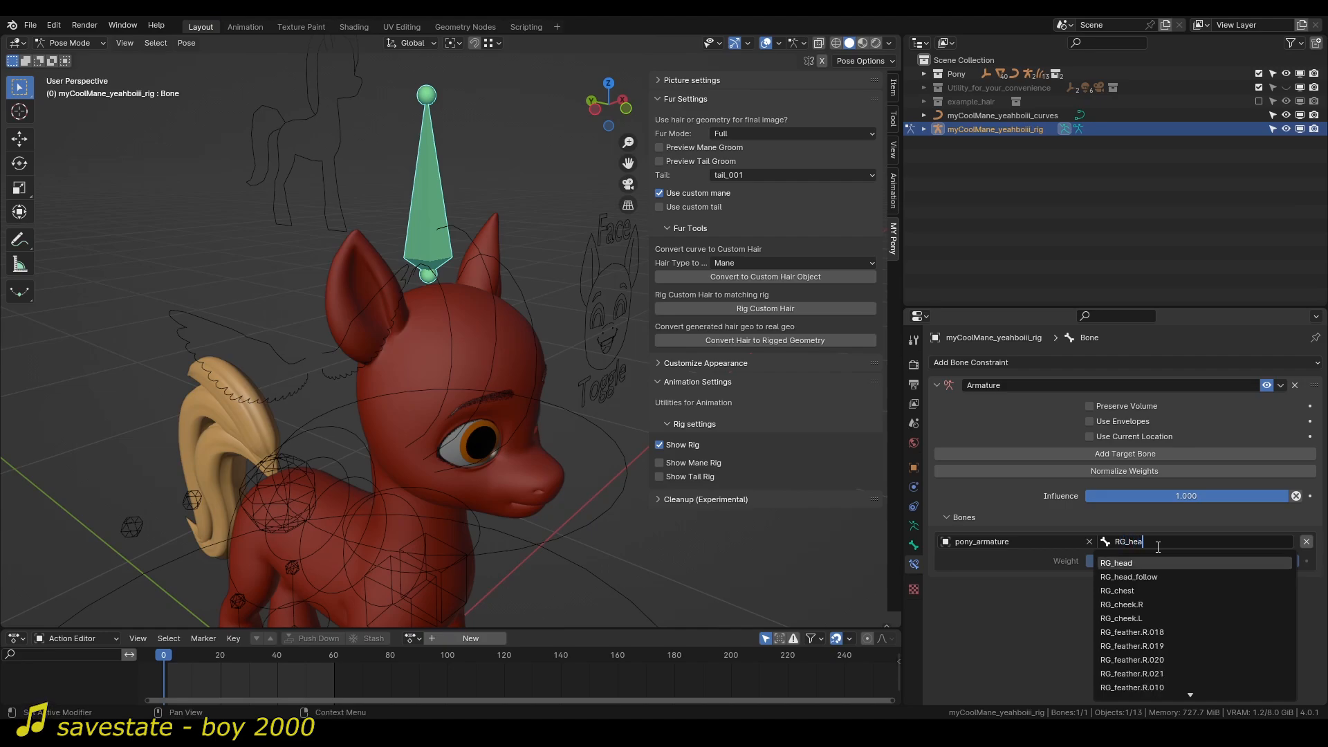
{"action": "key", "text": "Return"}
Test-move the pony's RG_head_follow control to check that the mane bone follows the head, then cancel the move.
{"action": "middle_click_drag", "start_coordinate": [380, 327], "coordinate": [494, 404], "text": "ctrl"}
{"action": "key", "text": "ctrl+Tab"}
{"action": "left_click", "coordinate": [616, 476]}
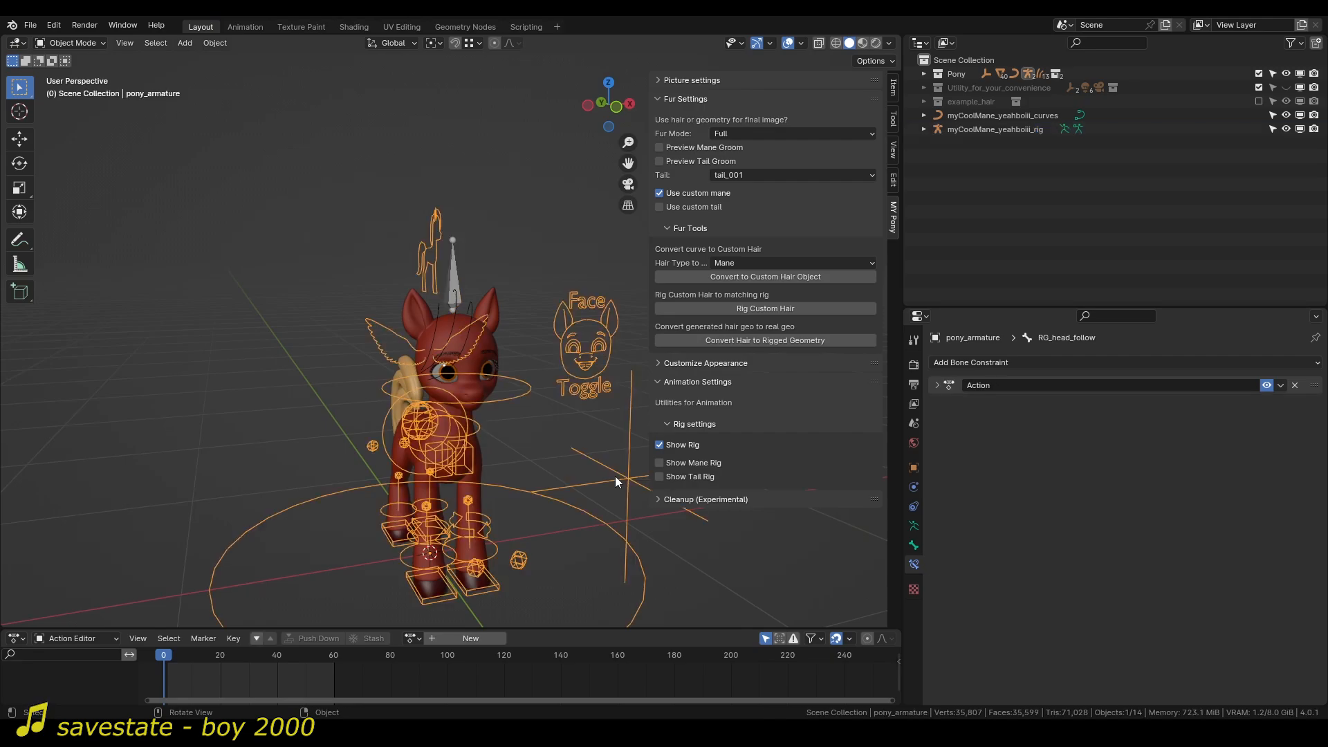
{"action": "key", "text": "ctrl+Tab"}
{"action": "key", "text": "g"}
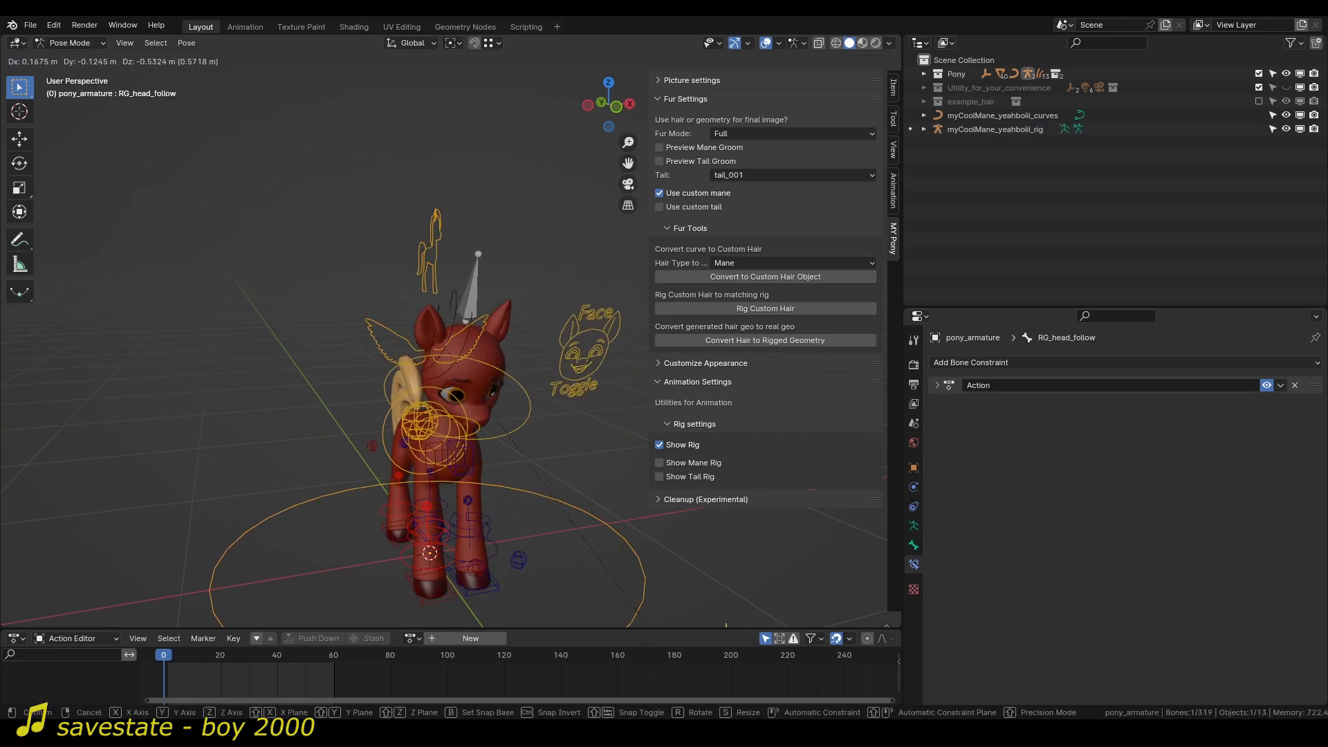
{"action": "right_click", "coordinate": [15, 73]}
{"action": "key", "text": "ctrl+Tab"}
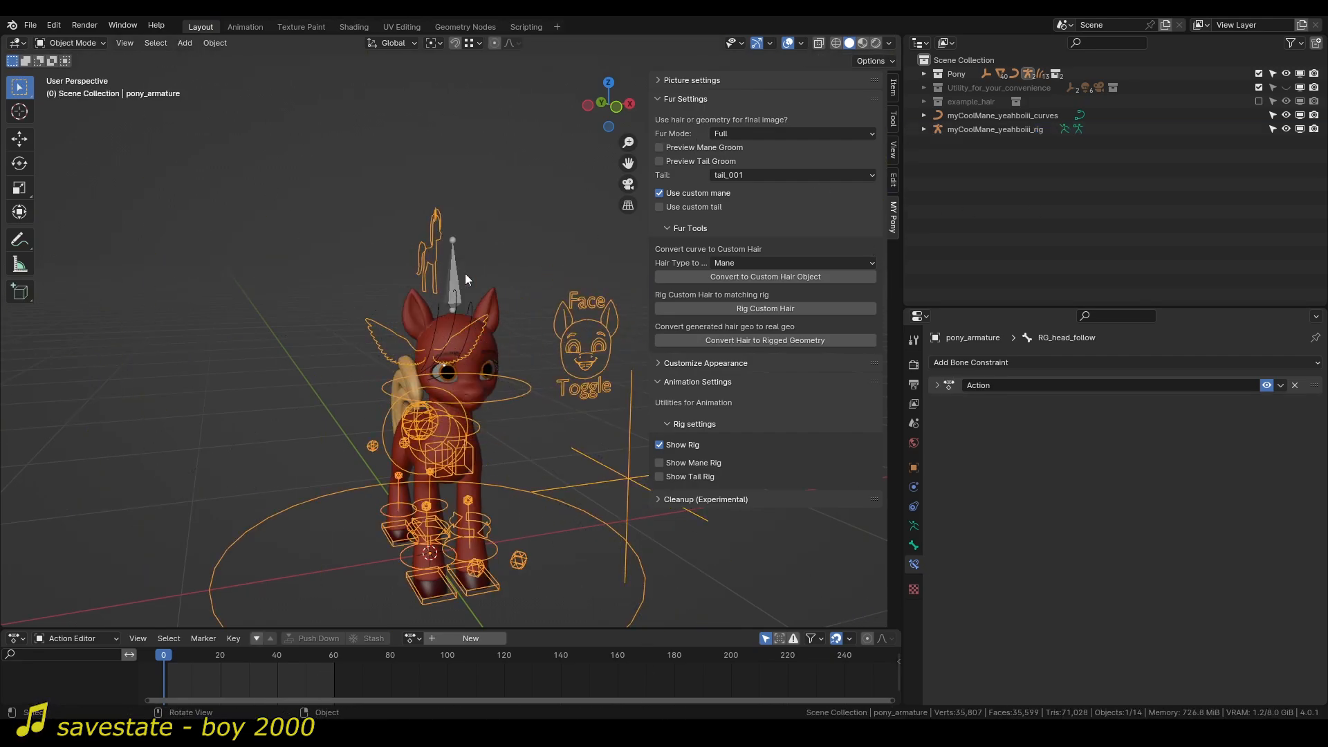
Select the mane rig and remove the Armature constraint from its bone.
{"action": "left_click", "coordinate": [451, 268]}
{"action": "scroll", "coordinate": [450, 293], "scroll_direction": "up", "scroll_amount": 3}
{"action": "middle_click_drag", "start_coordinate": [450, 293], "coordinate": [484, 290]}
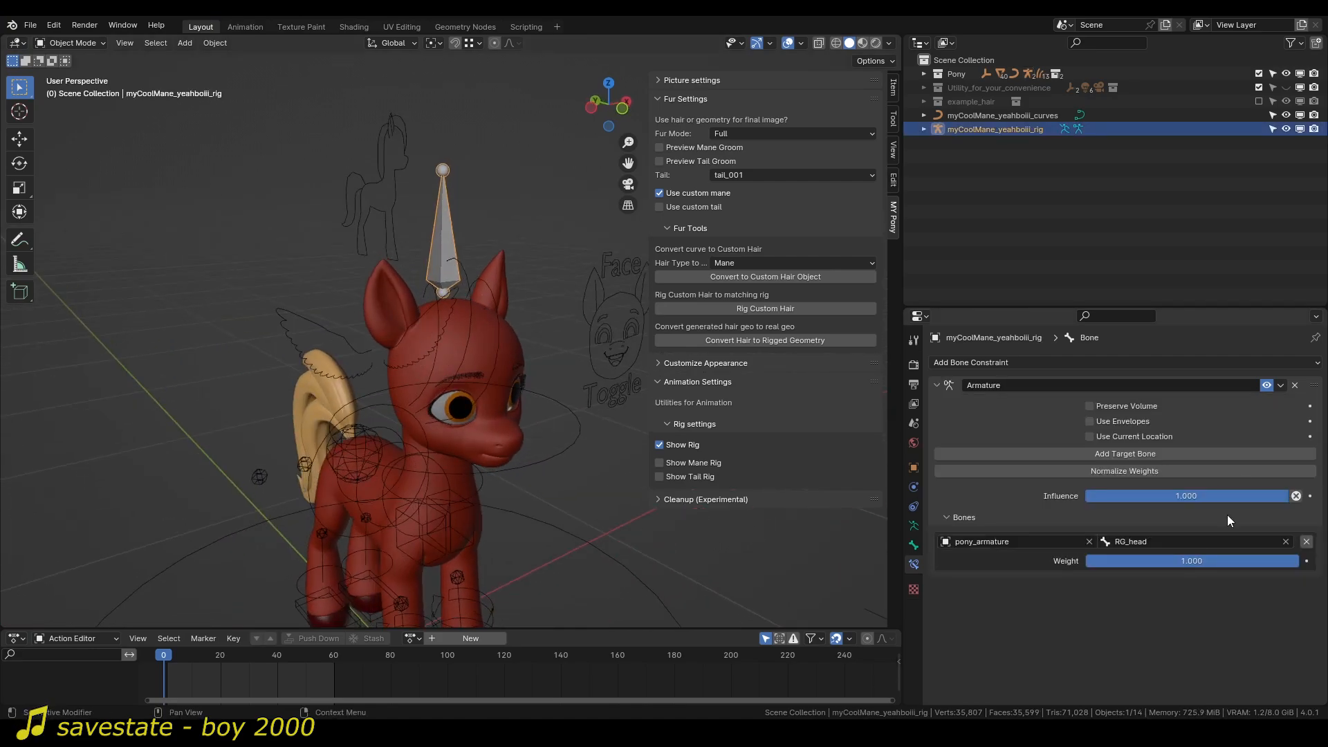
{"action": "left_click", "coordinate": [1295, 386]}
{"action": "left_click", "coordinate": [1185, 364]}
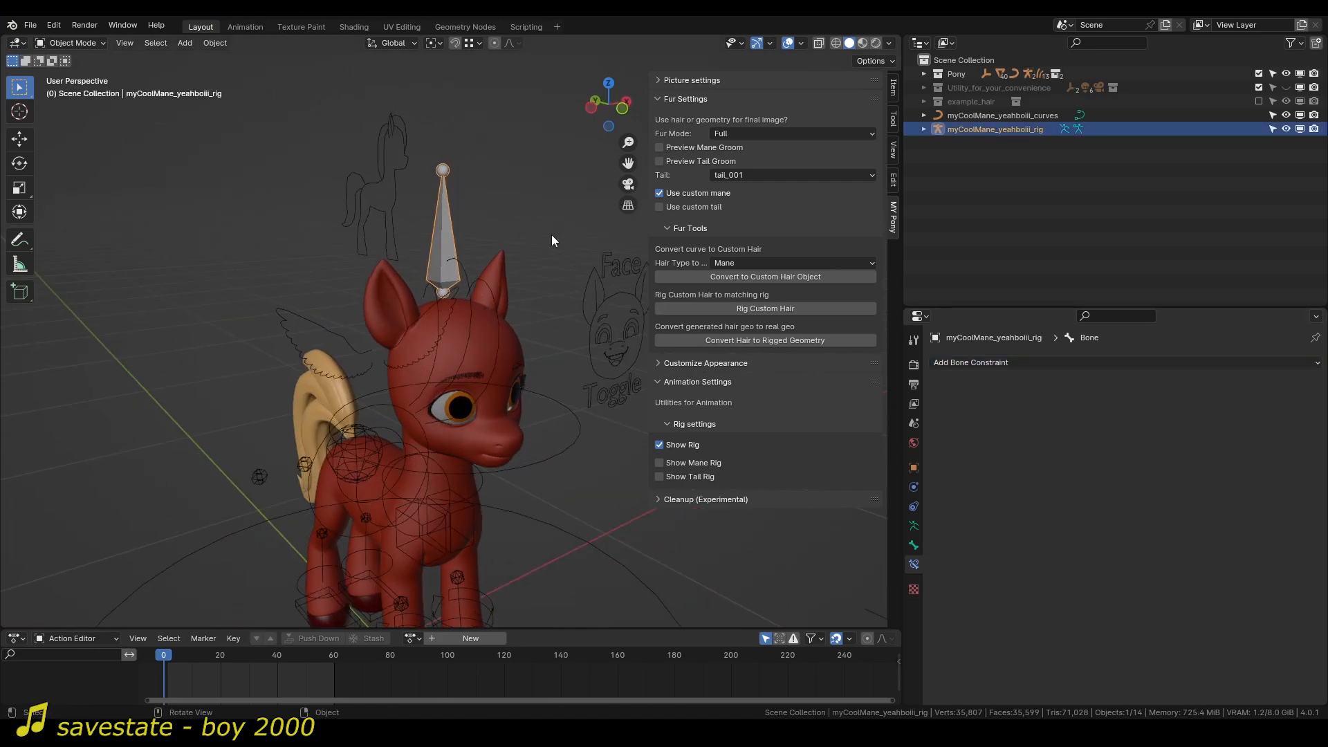
Add a Child Of constraint to the mane rig's bone in Pose Mode.
{"action": "key", "text": "ctrl+Tab"}
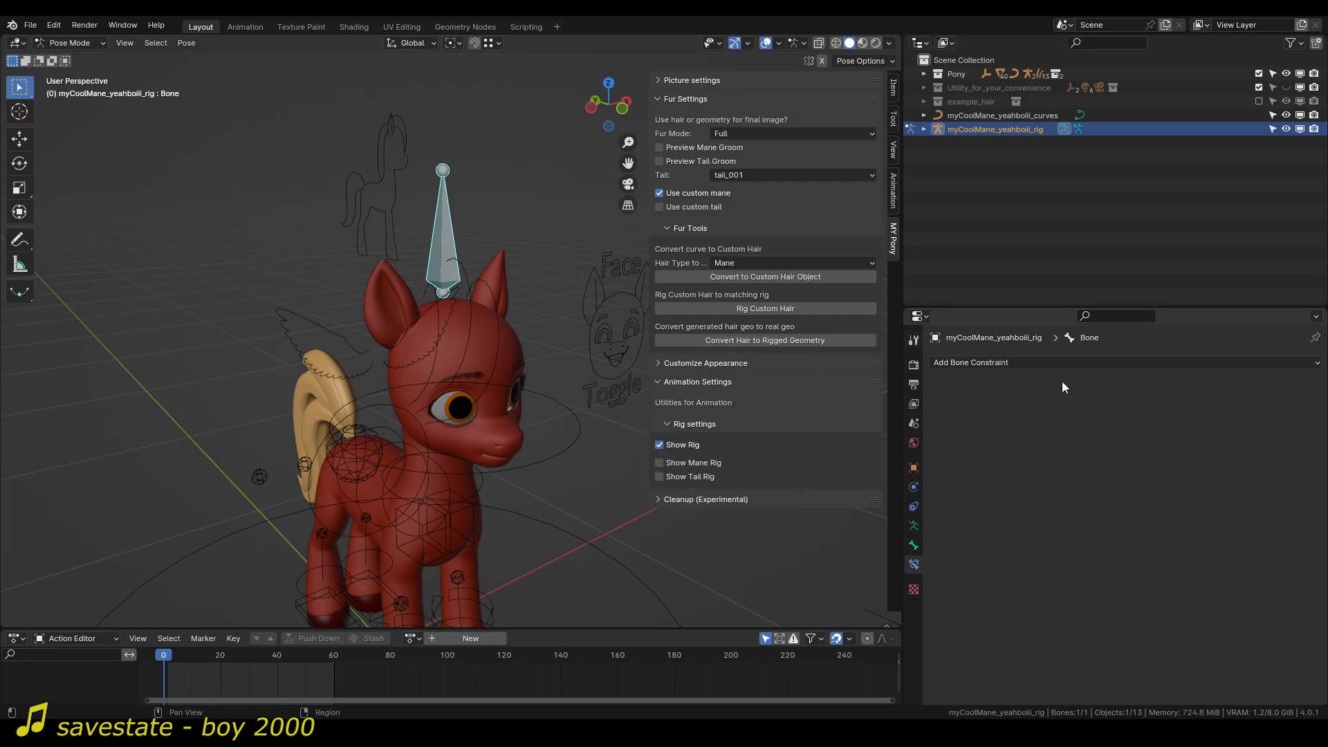
{"action": "left_click", "coordinate": [1143, 363]}
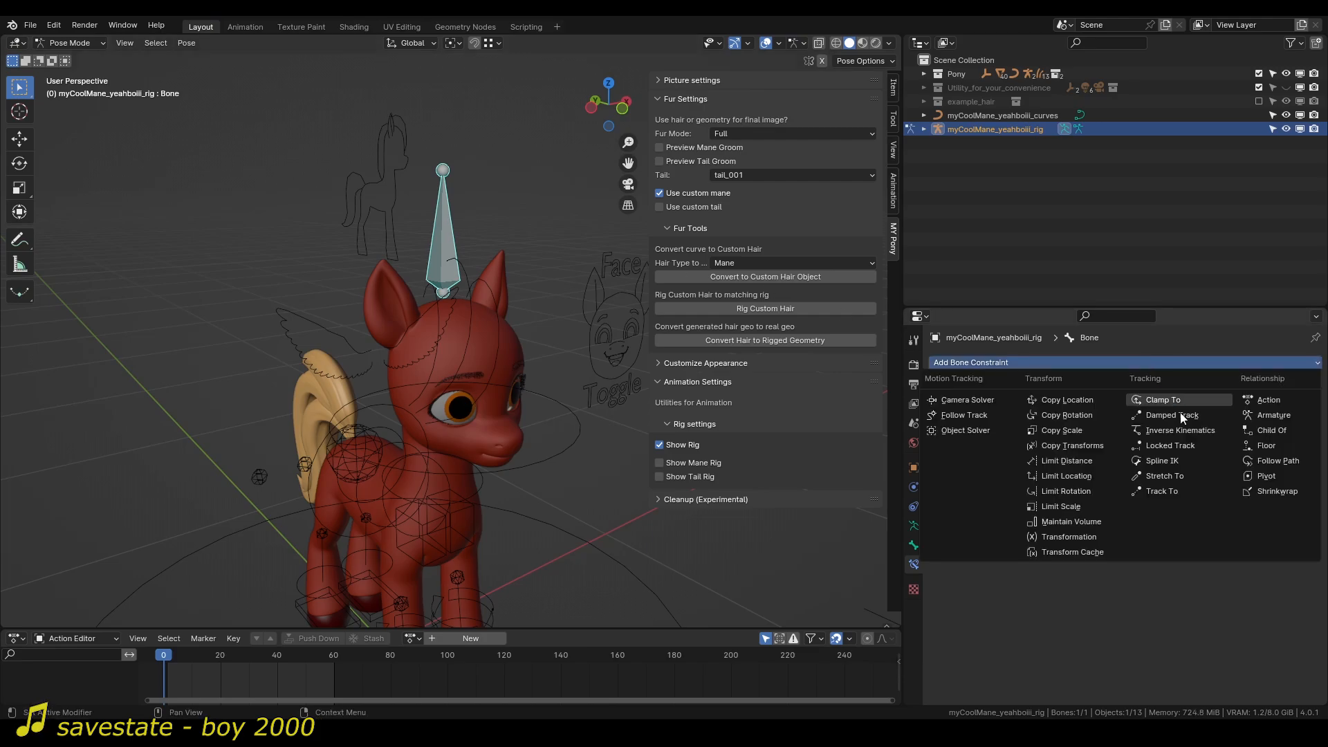
{"action": "left_click", "coordinate": [1266, 424]}
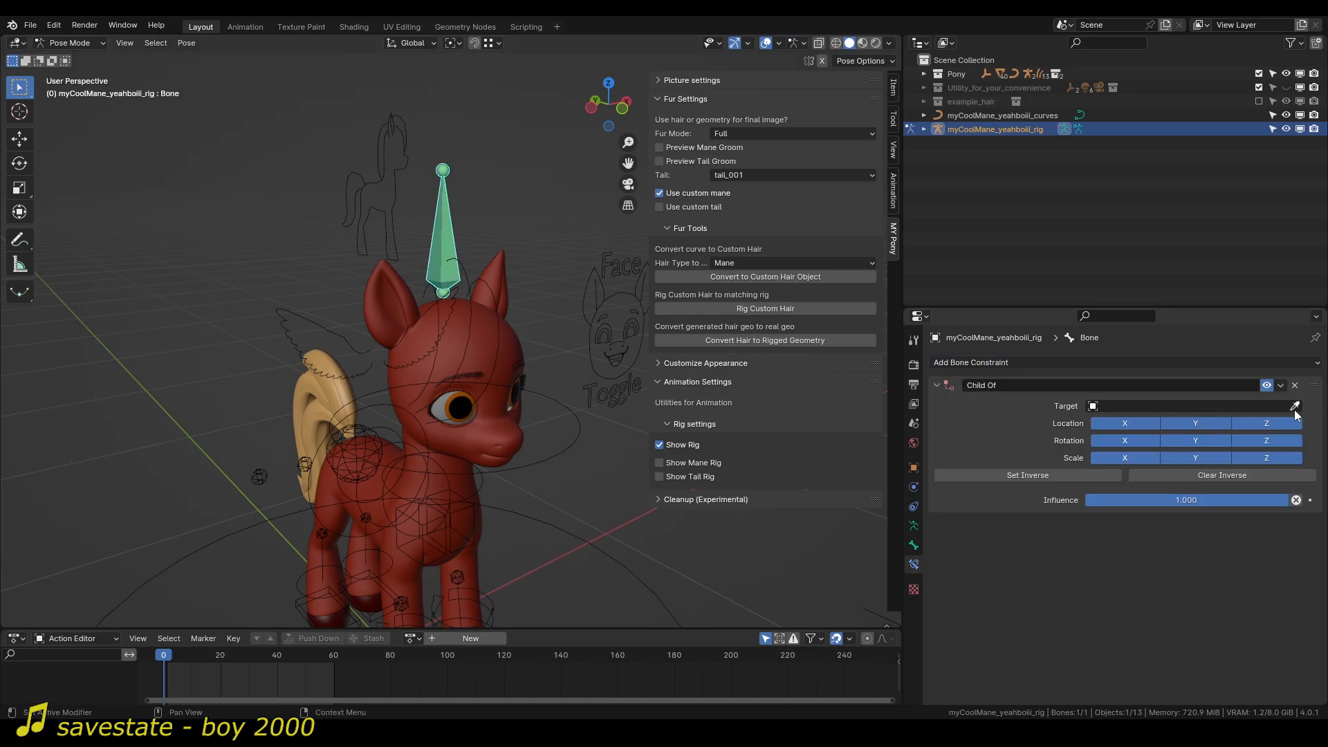
Set the Child Of constraint's target to the RG_head bone of pony_armature.
{"action": "left_click", "coordinate": [1267, 406]}
{"action": "type", "text": "pony"}
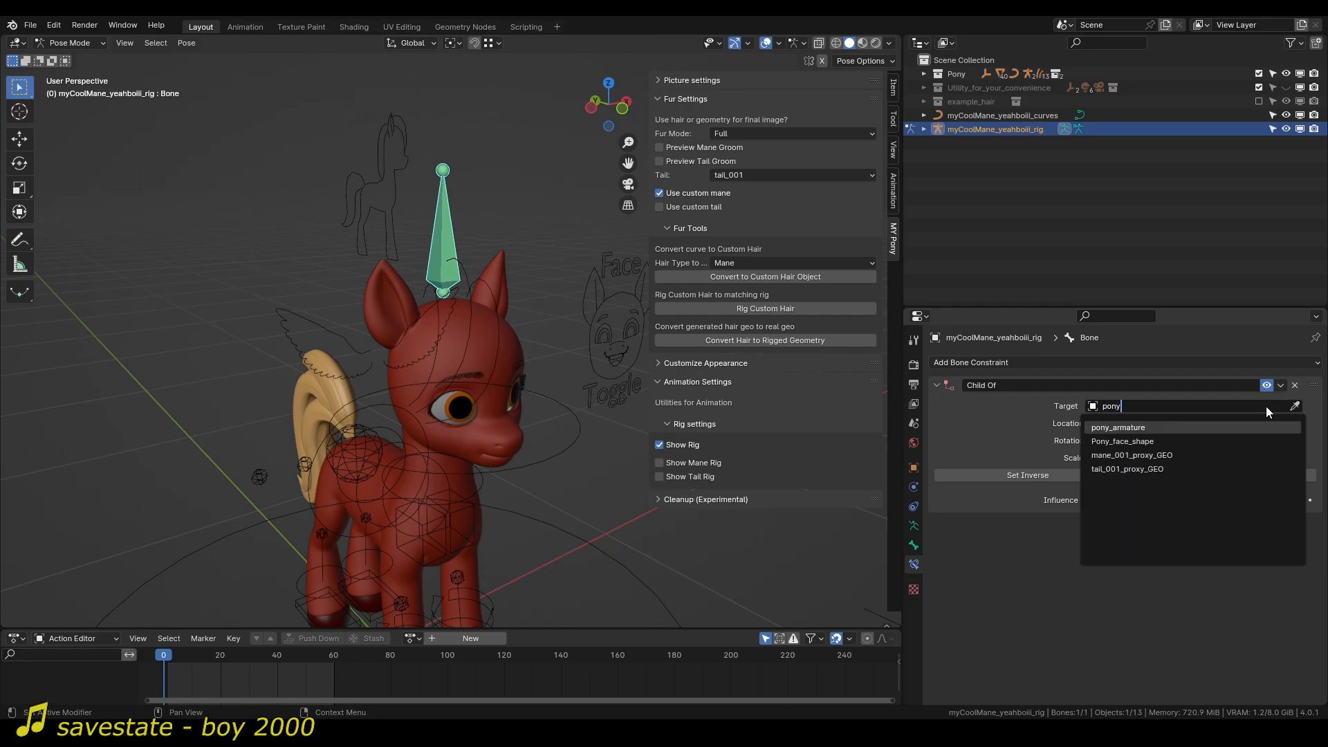
{"action": "key", "text": "Return"}
{"action": "left_click", "coordinate": [1256, 423]}
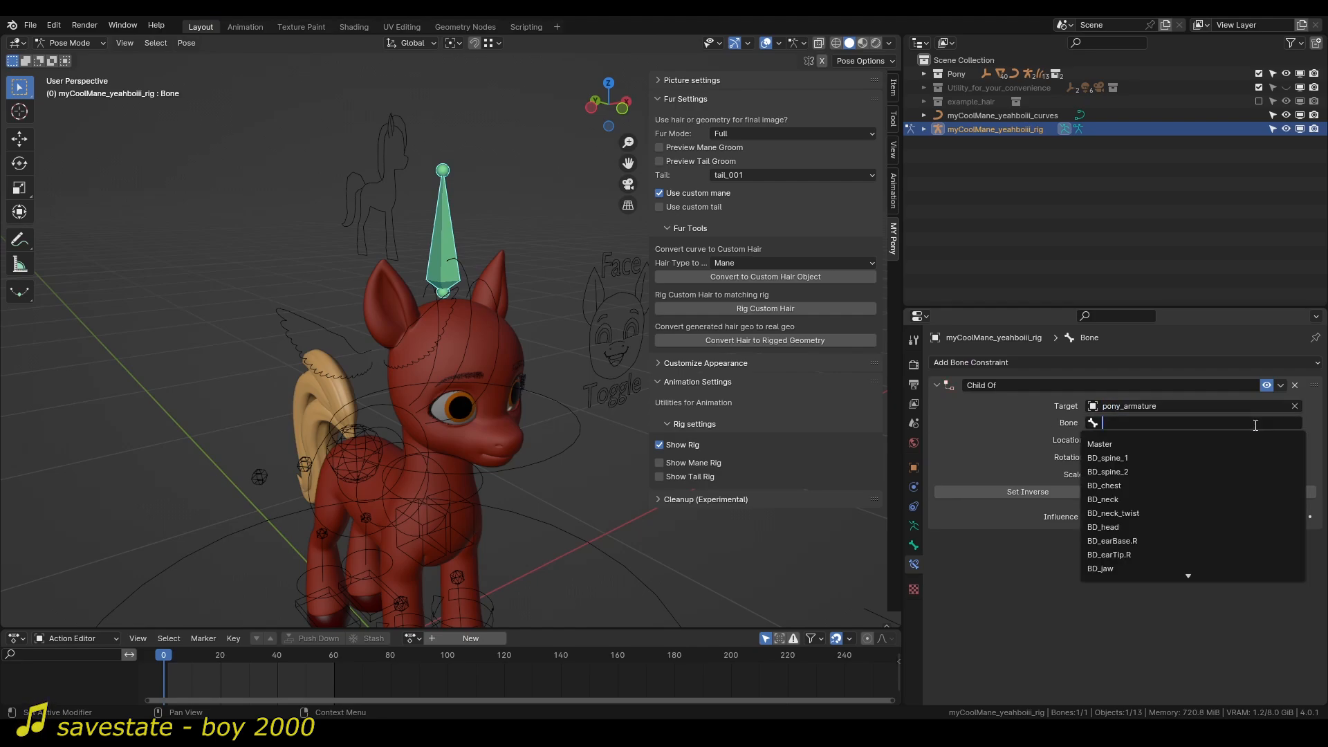
{"action": "type", "text": "RG_he"}
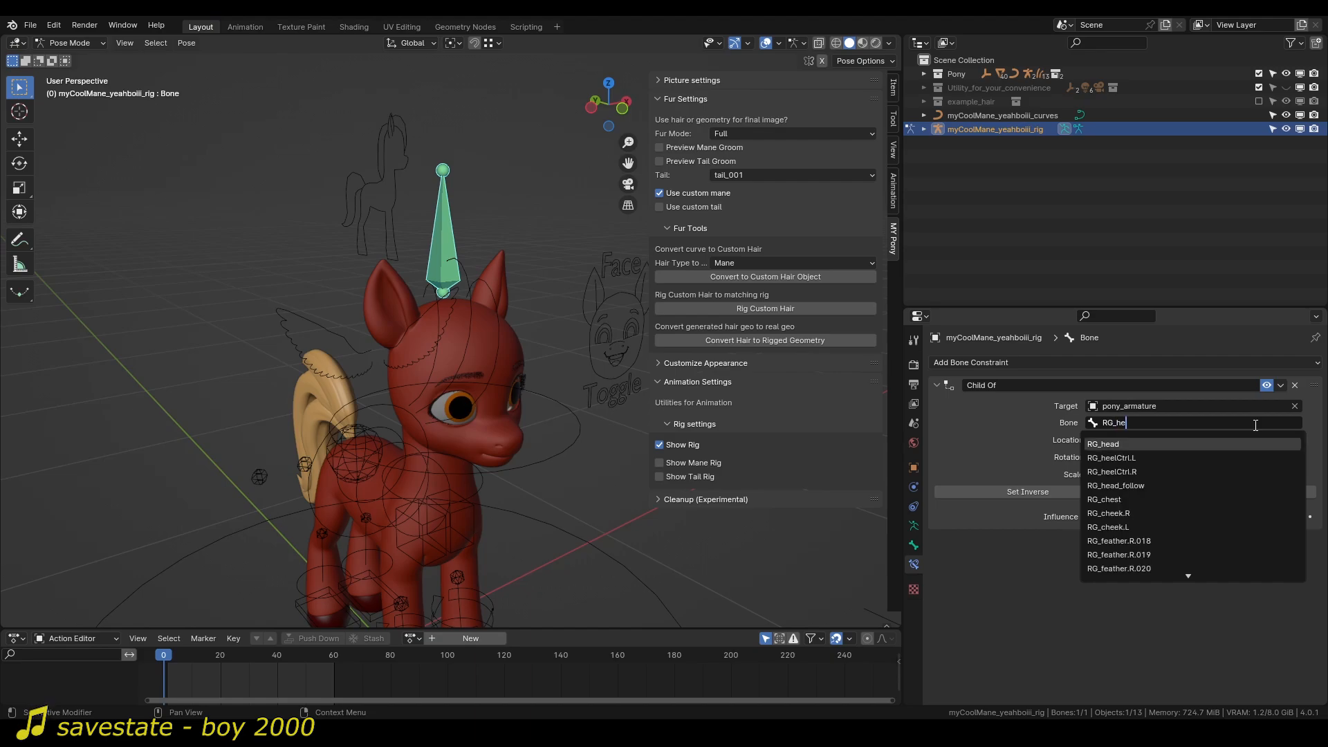
{"action": "key", "text": "Return"}
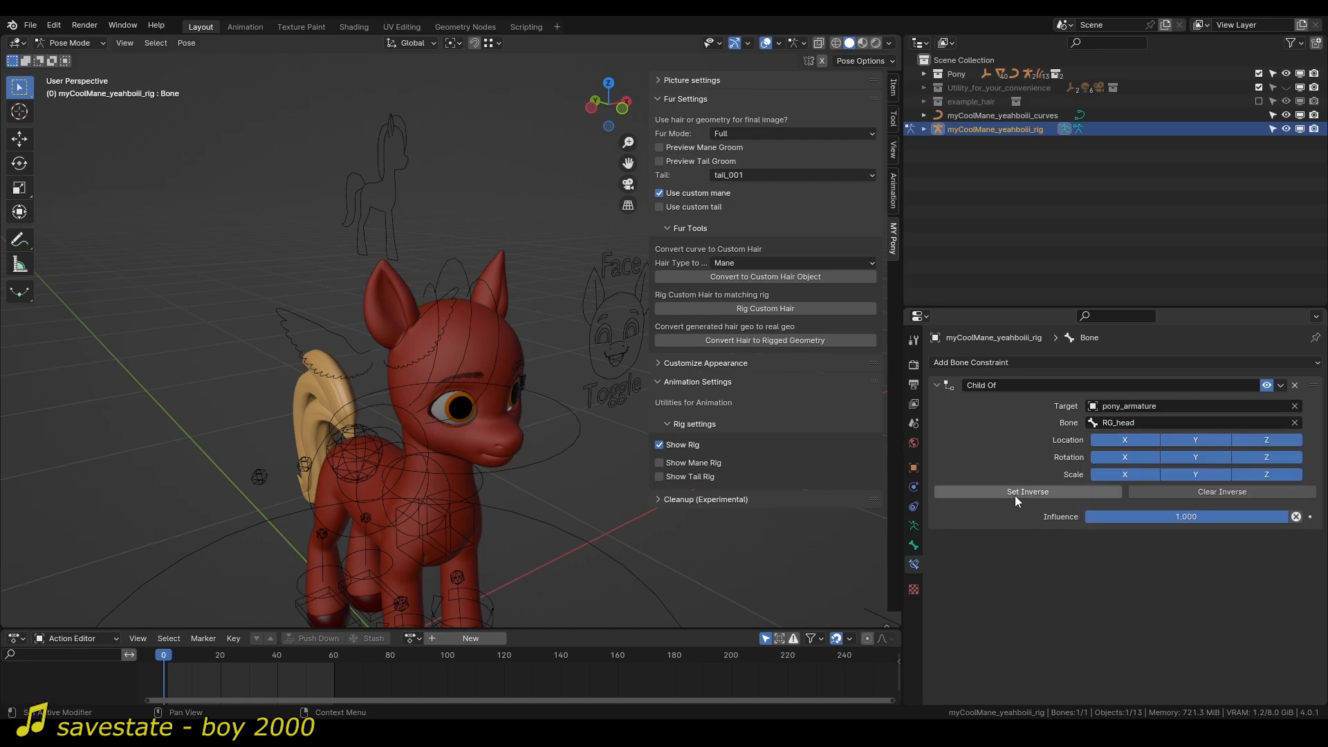
Test-move the pony's RG_head_follow control twice to check that the mane bone follows the head, cancelling each move.
{"action": "scroll", "coordinate": [442, 256], "scroll_direction": "down", "scroll_amount": 4}
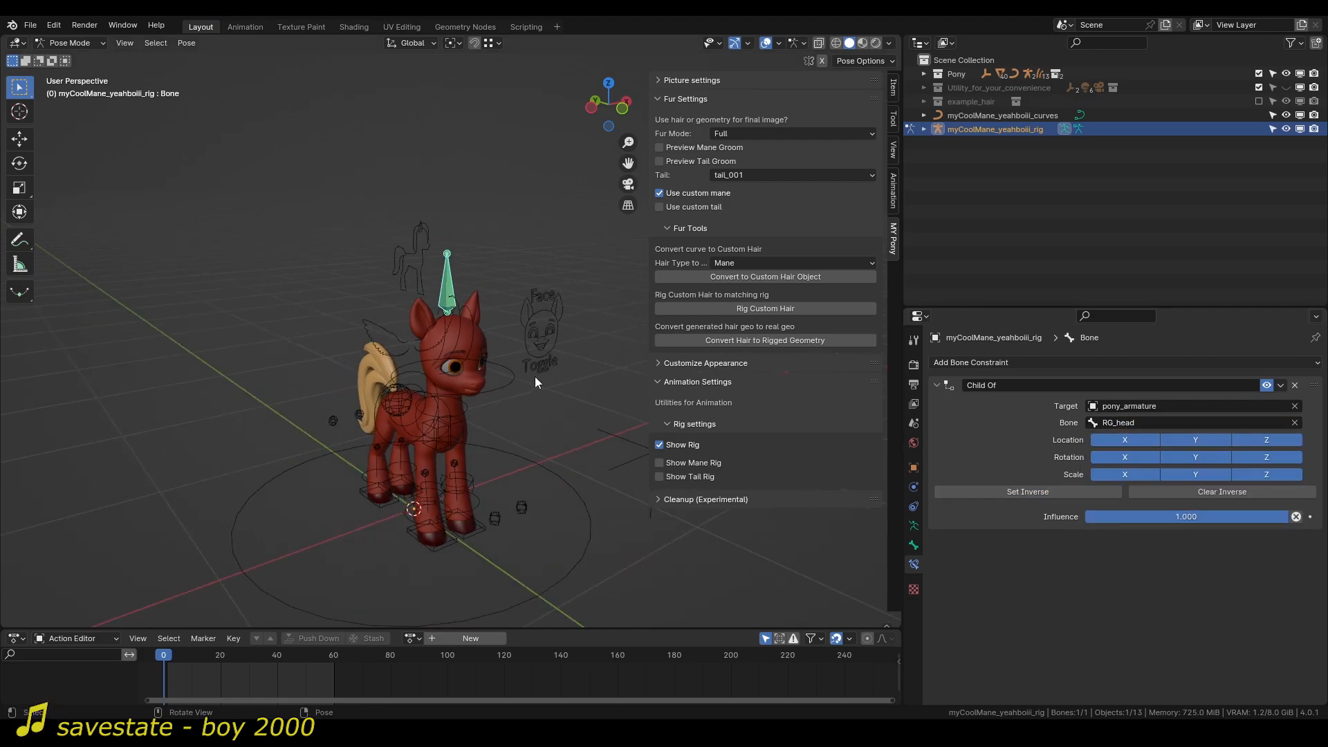
{"action": "middle_click_drag", "start_coordinate": [582, 457], "coordinate": [546, 453]}
{"action": "left_click", "coordinate": [546, 453]}
{"action": "left_click", "coordinate": [557, 447]}
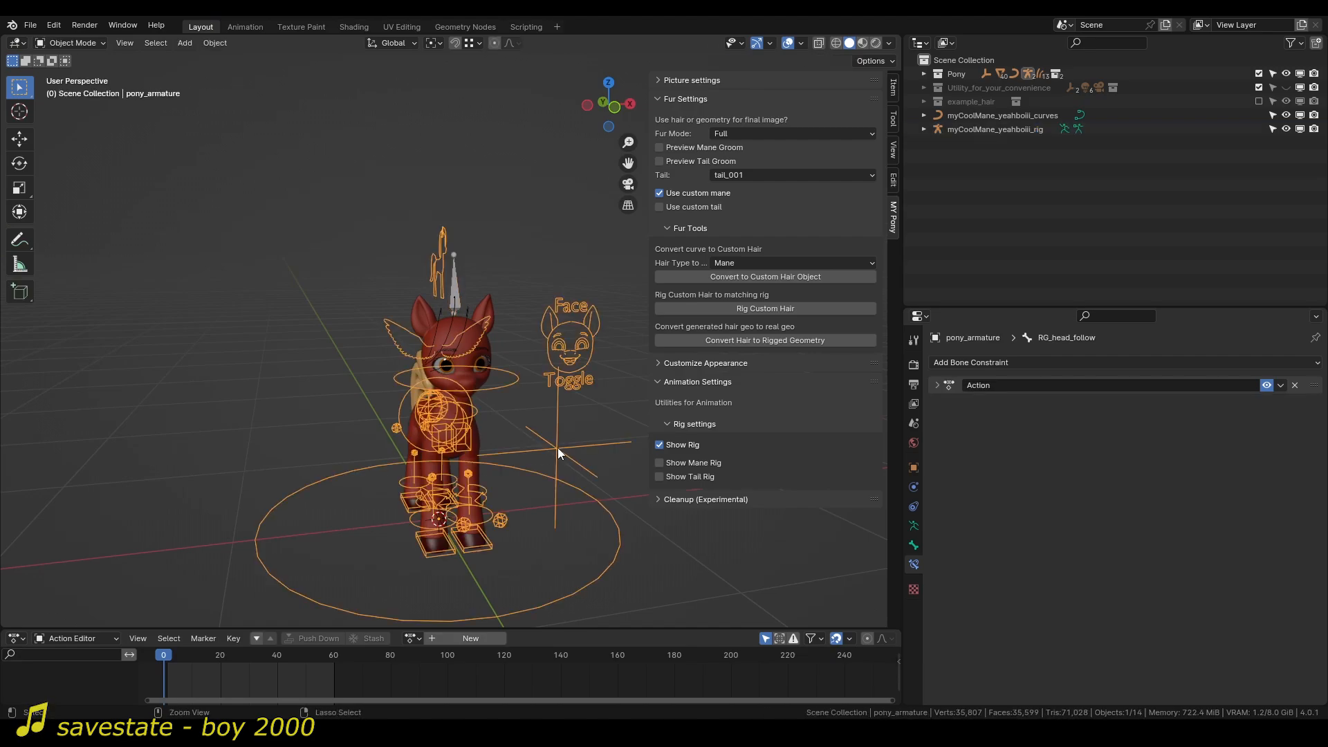
{"action": "key", "text": "g"}
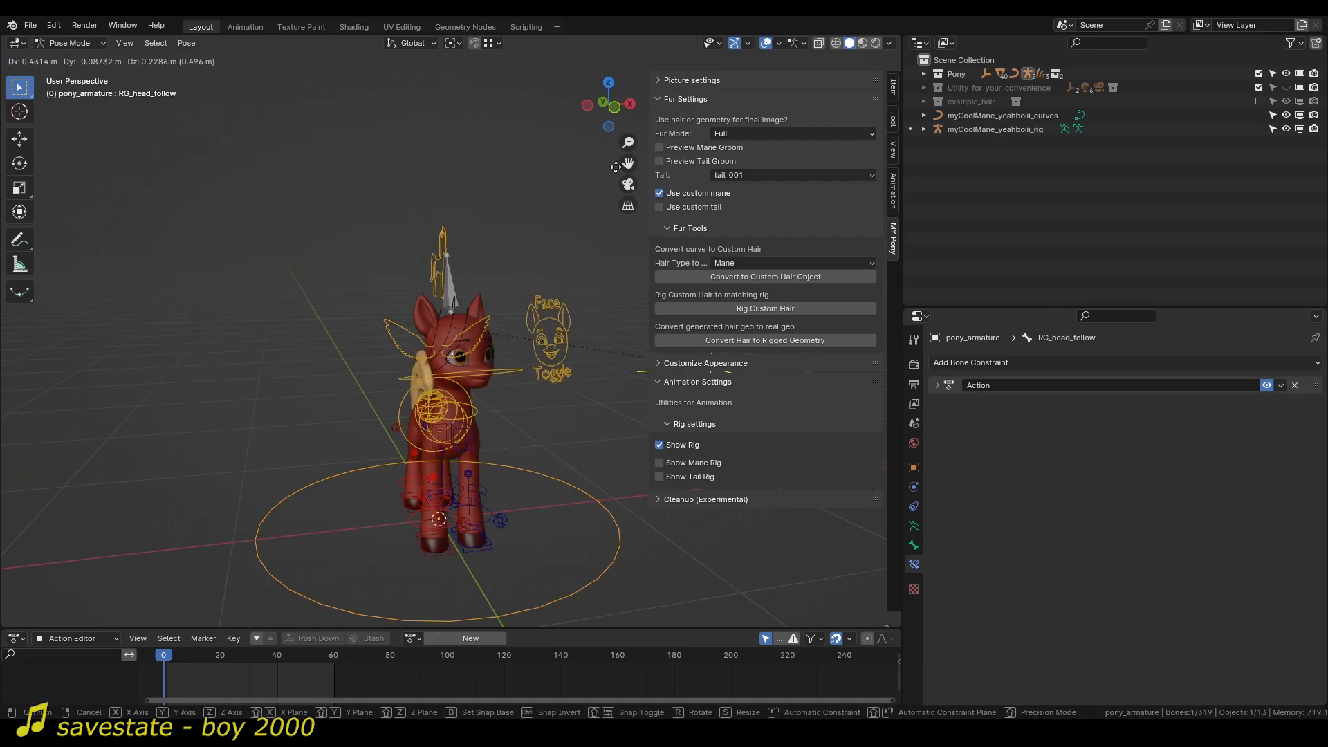
{"action": "right_click", "coordinate": [728, 537]}
{"action": "middle_click_drag", "start_coordinate": [381, 381], "coordinate": [418, 379]}
{"action": "key", "text": "ctrl+Tab"}
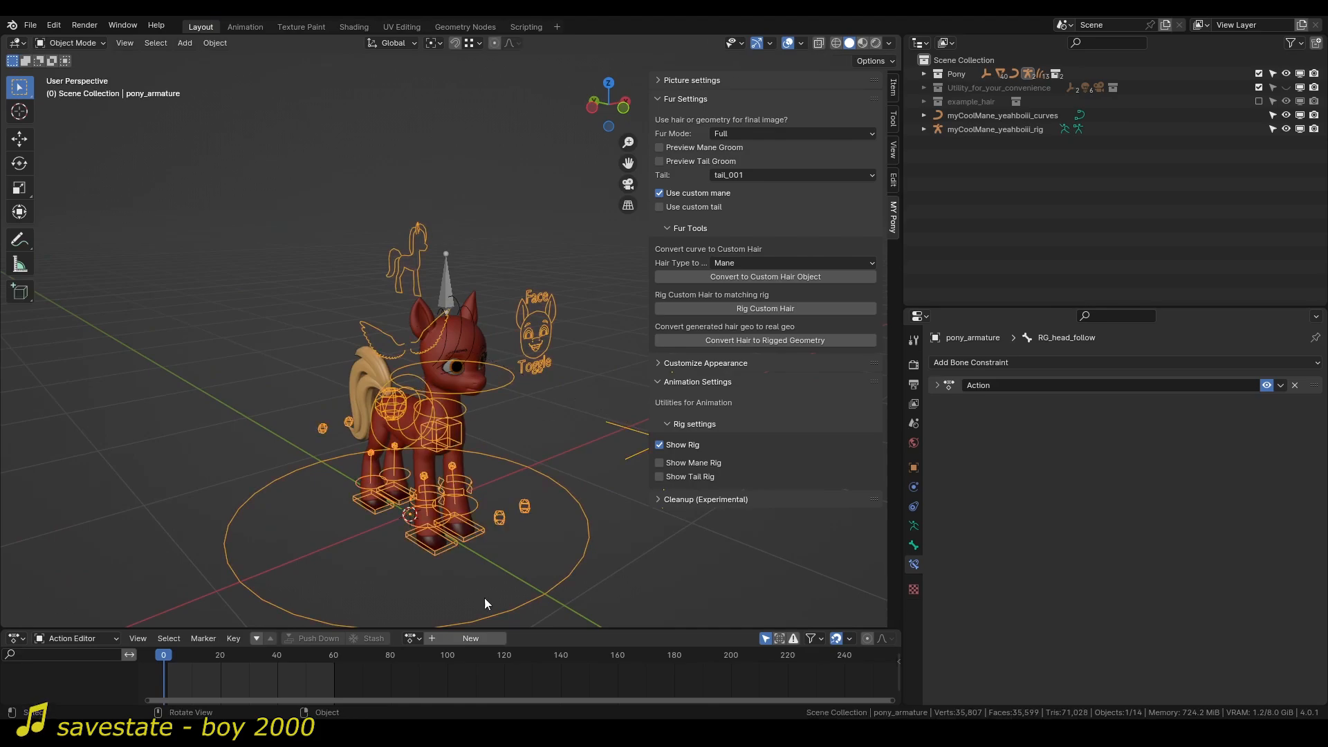
{"action": "key", "text": "ctrl+Tab"}
{"action": "middle_click_drag", "start_coordinate": [599, 476], "coordinate": [579, 470]}
{"action": "key", "text": "g"}
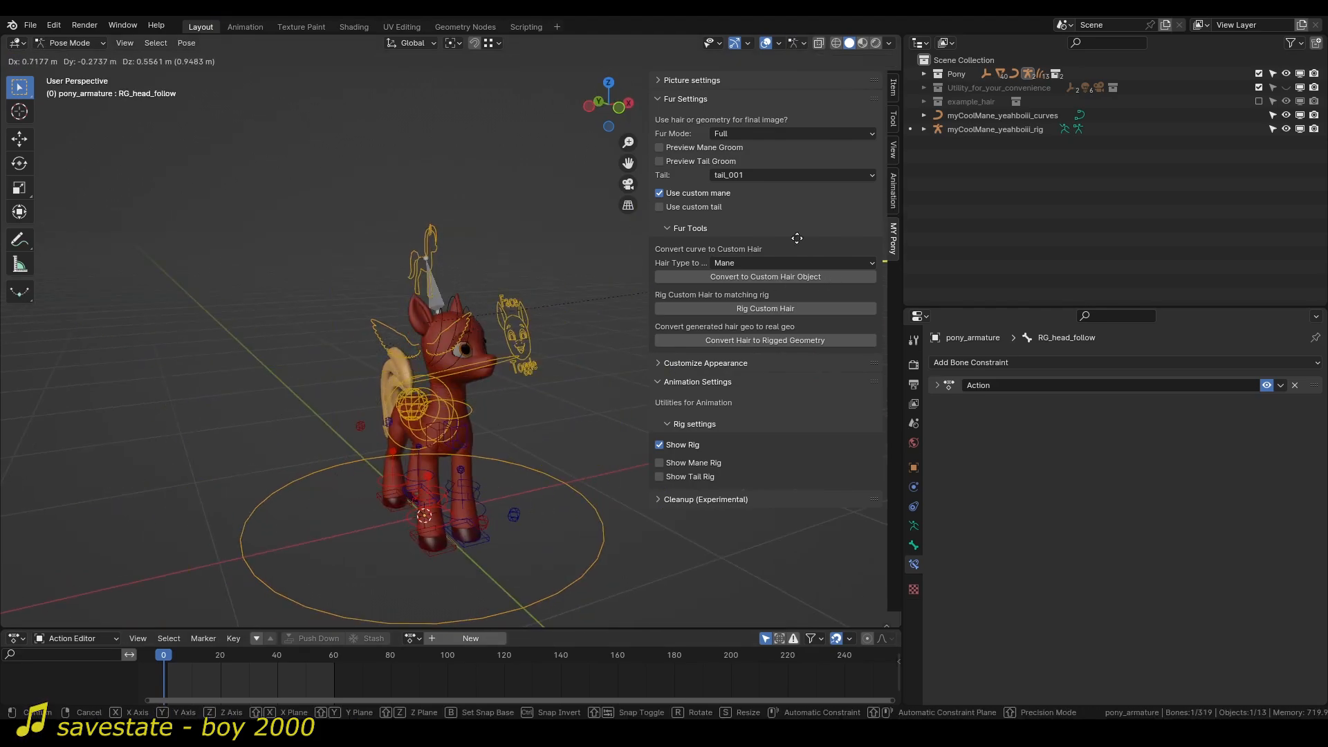
{"action": "right_click", "coordinate": [429, 231]}
Select the mane curves object and look through the Body Colors options of the appearance settings.
{"action": "scroll", "coordinate": [450, 263], "scroll_direction": "up", "scroll_amount": 3}
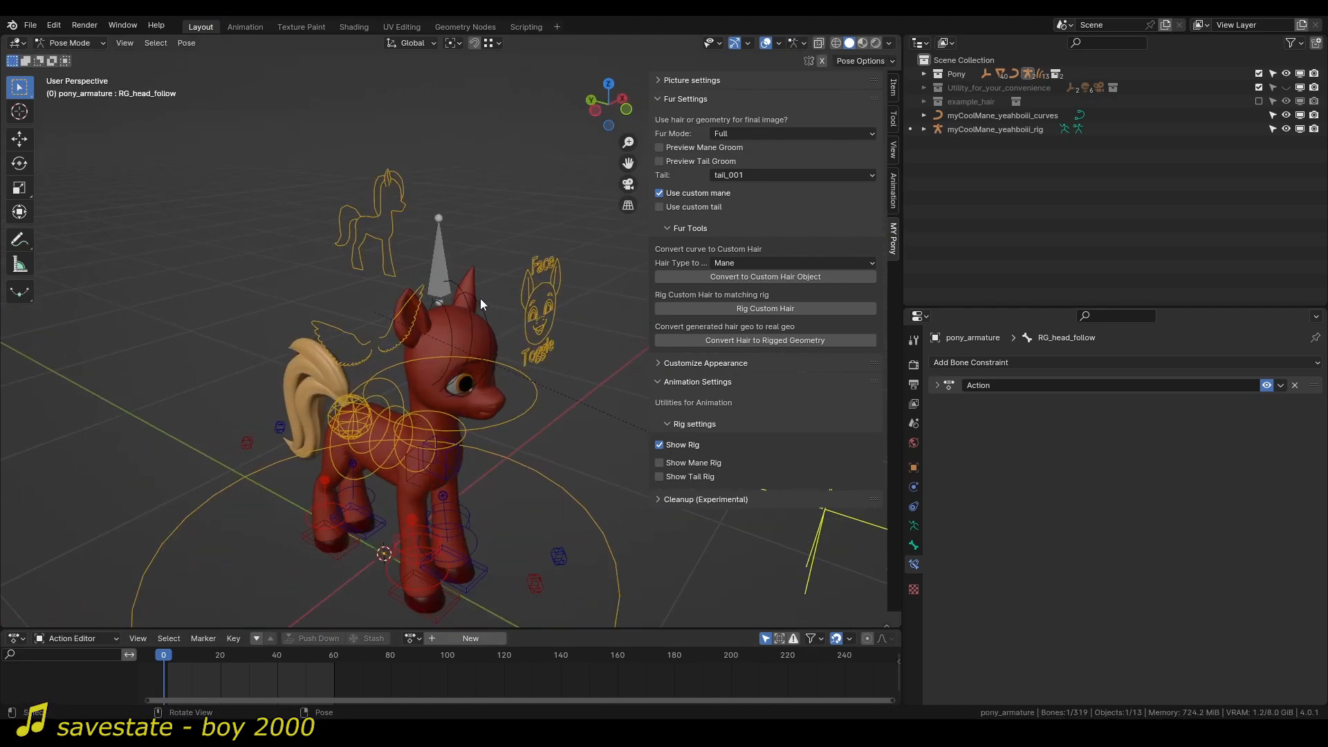
{"action": "middle_click_drag", "start_coordinate": [480, 299], "coordinate": [511, 311]}
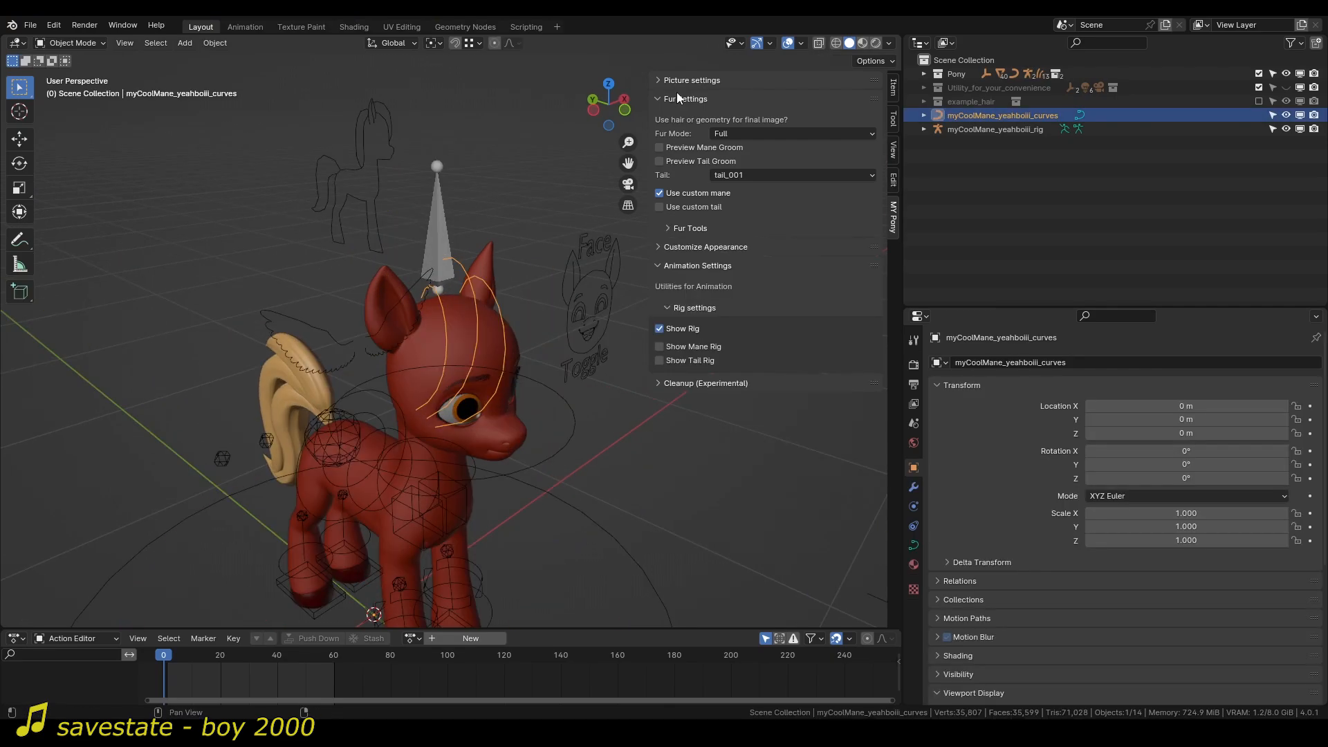
{"action": "left_click", "coordinate": [683, 102]}
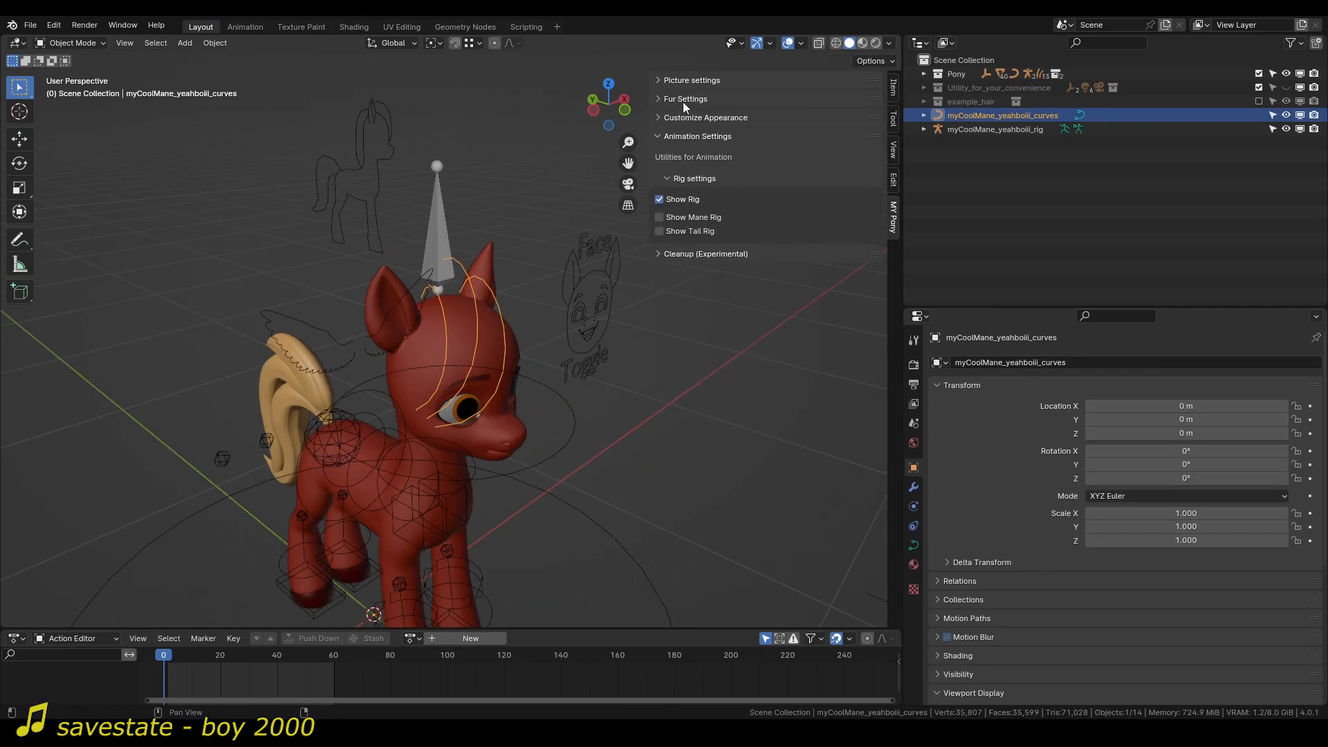
{"action": "left_click", "coordinate": [686, 122]}
{"action": "left_click", "coordinate": [686, 123]}
{"action": "left_click", "coordinate": [687, 122]}
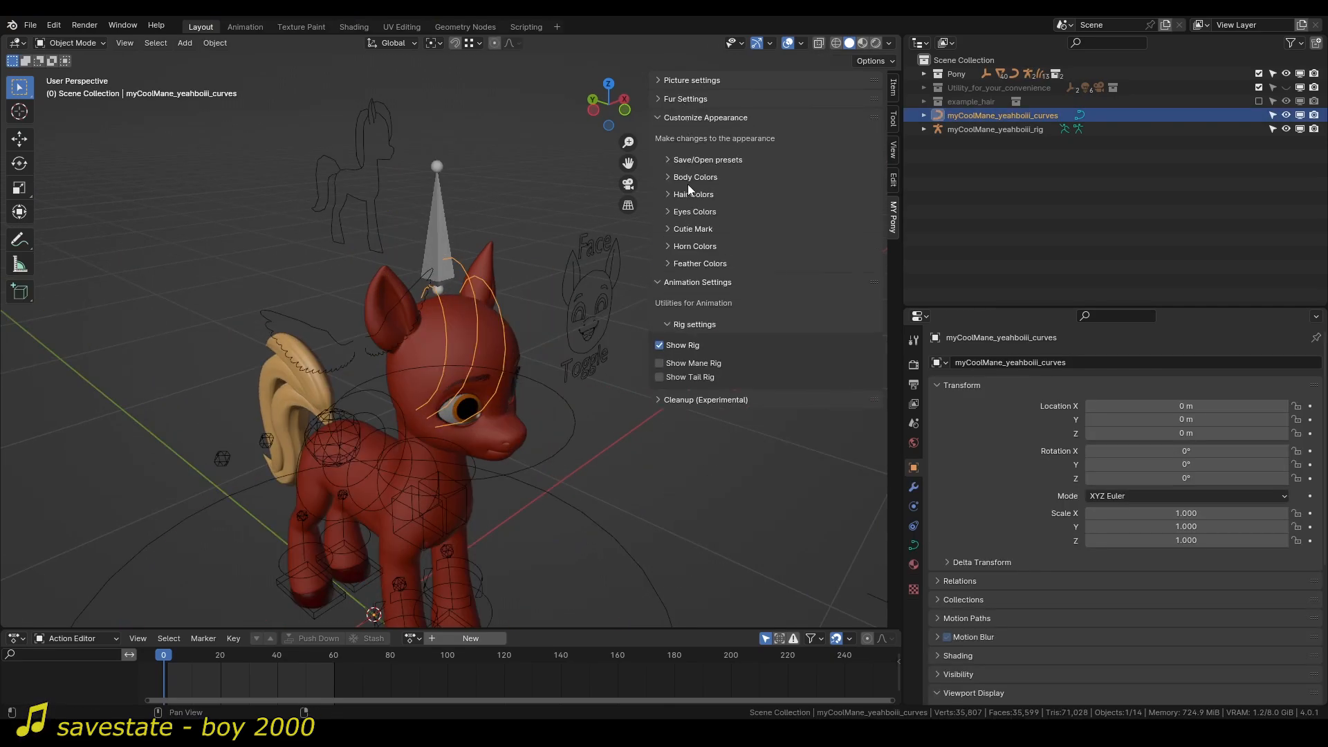
{"action": "left_click", "coordinate": [688, 182]}
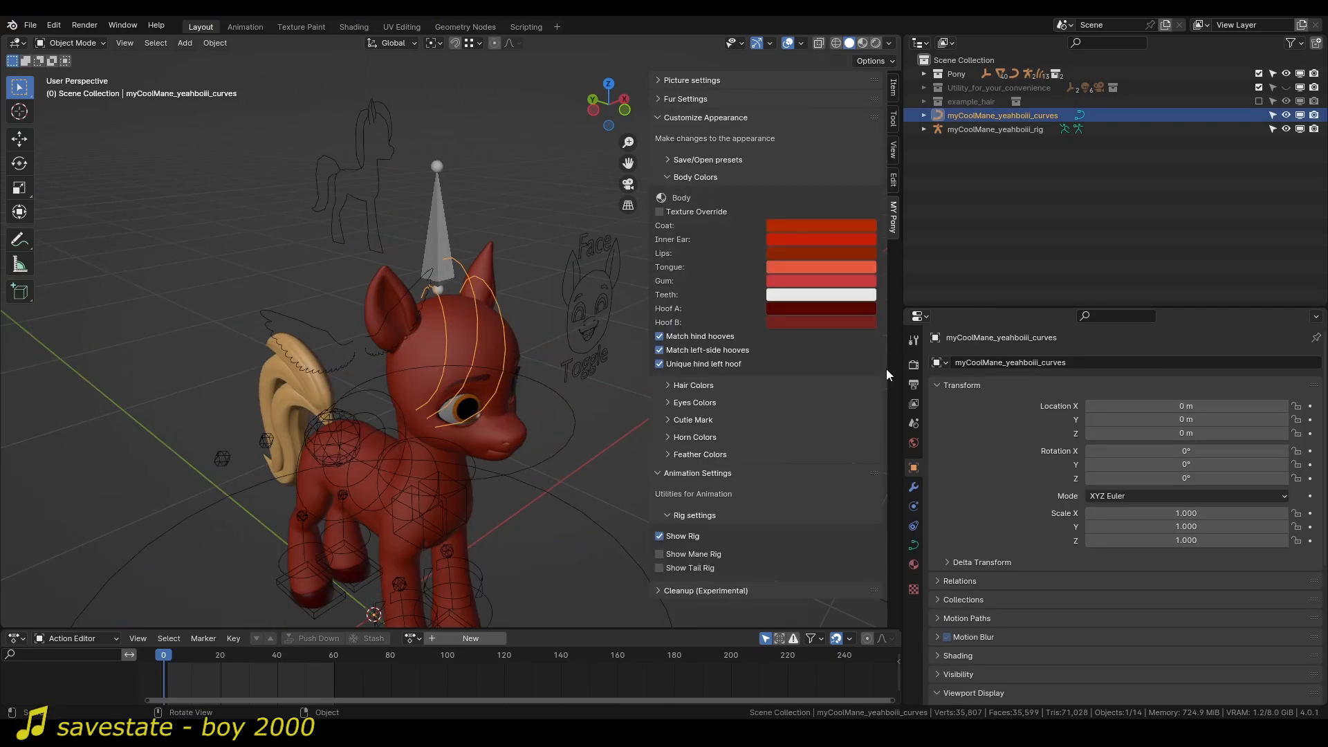
{"action": "left_click", "coordinate": [700, 122]}
Expand the Fur Settings with their Fur Tools and widen the area so the full option labels fit.
{"action": "left_click", "coordinate": [677, 99]}
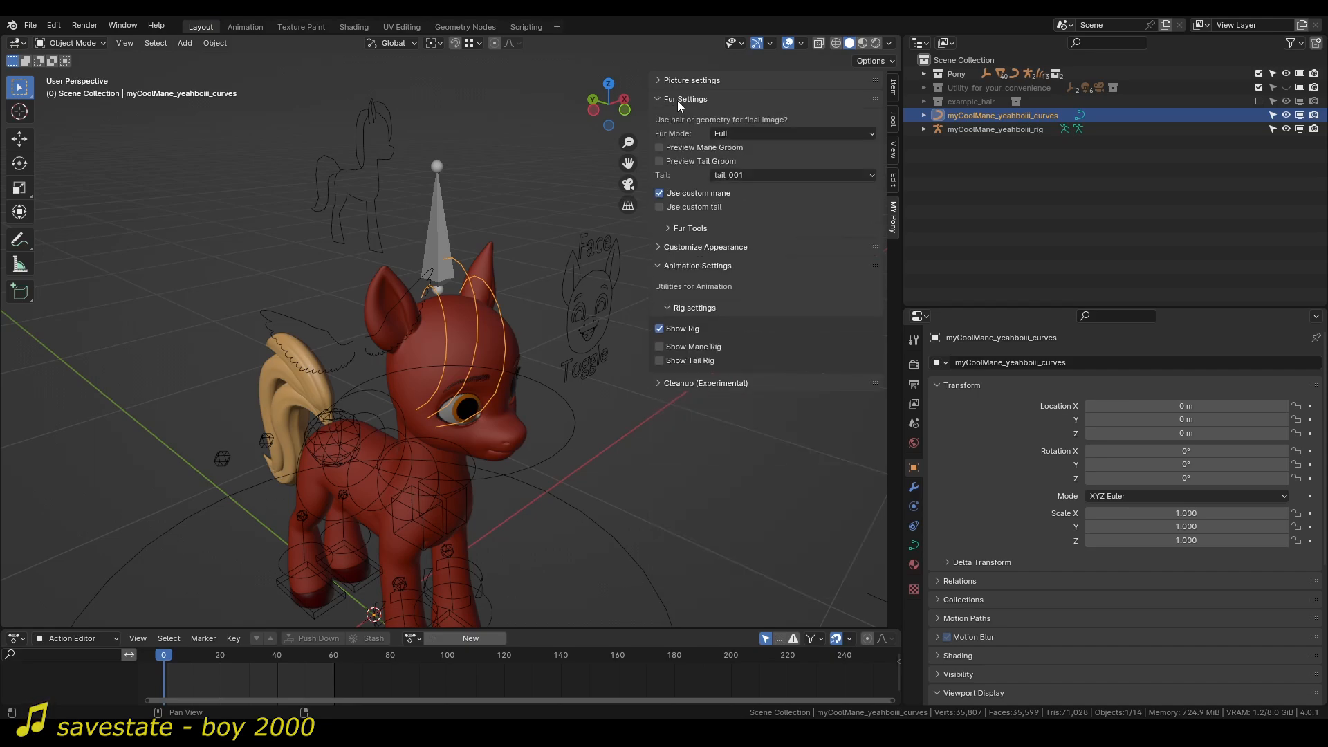
{"action": "left_click", "coordinate": [694, 230]}
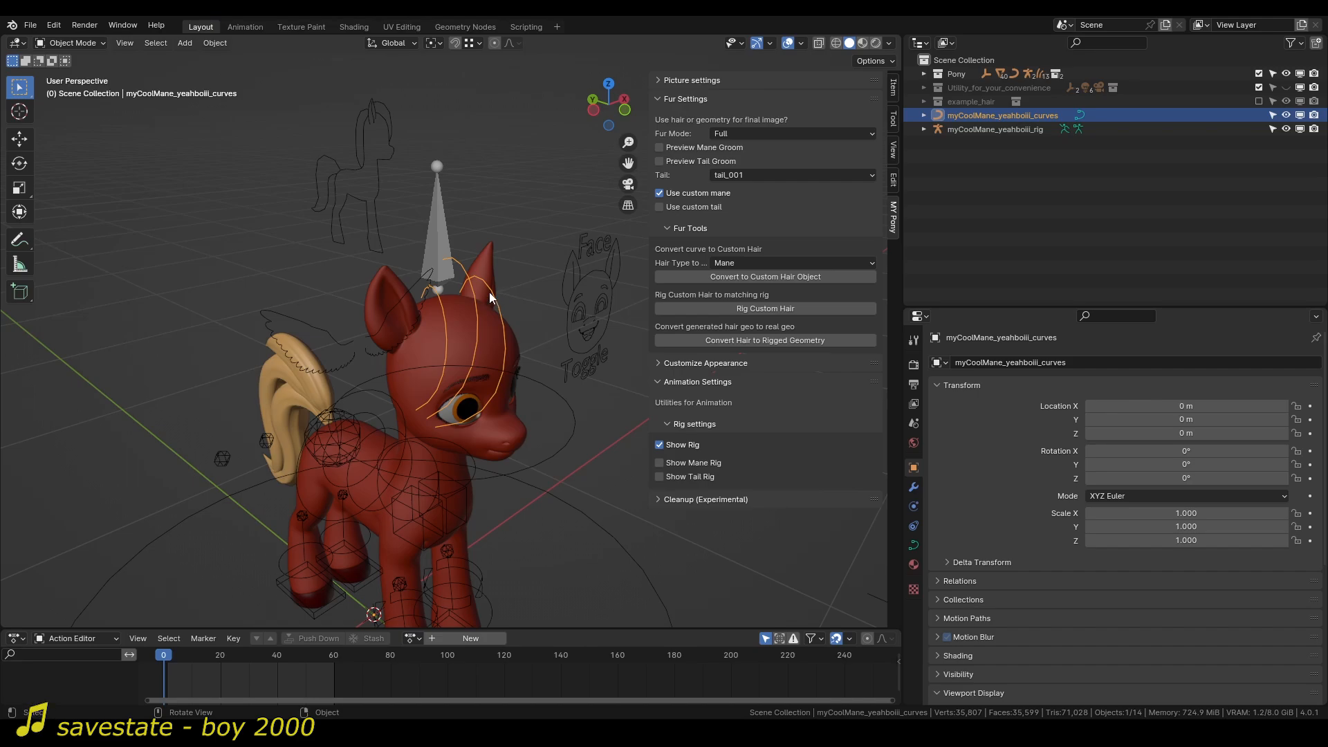
{"action": "left_click_drag", "start_coordinate": [649, 249], "coordinate": [514, 245]}
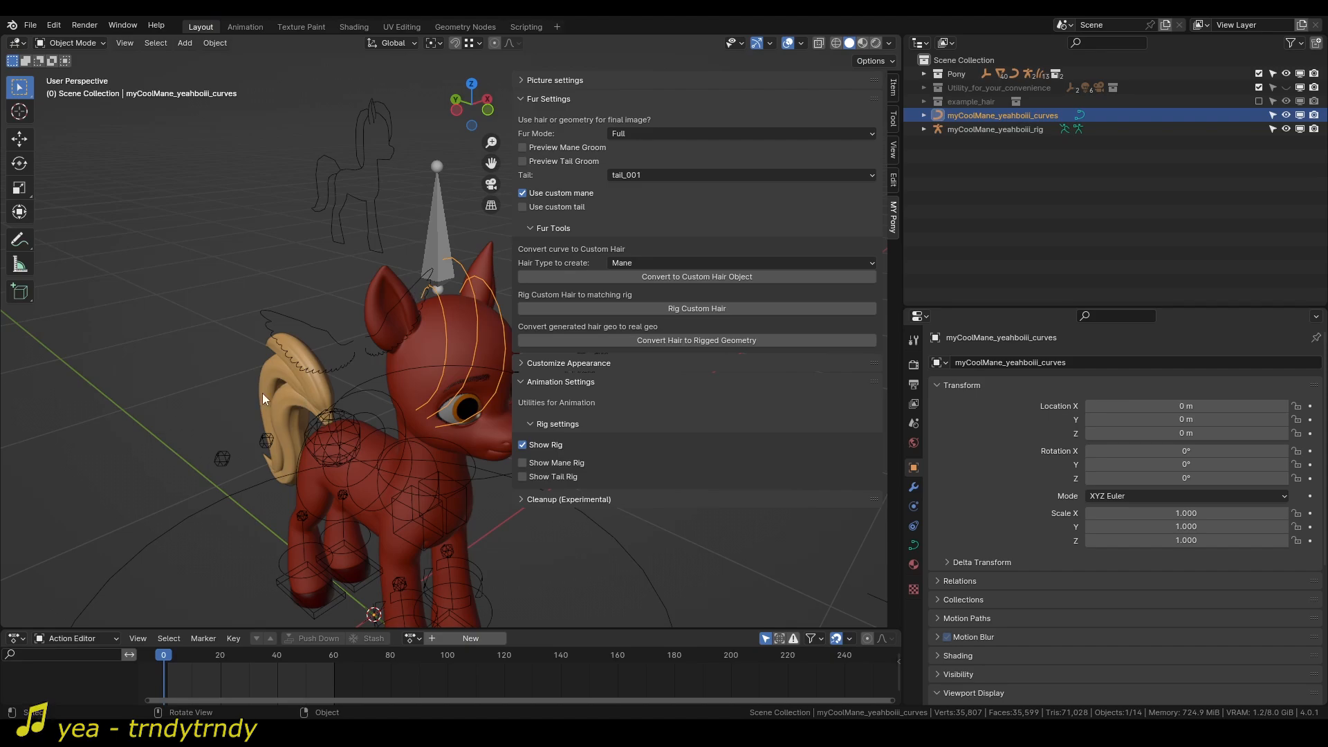
{"action": "middle_click_drag", "start_coordinate": [400, 375], "coordinate": [406, 335]}
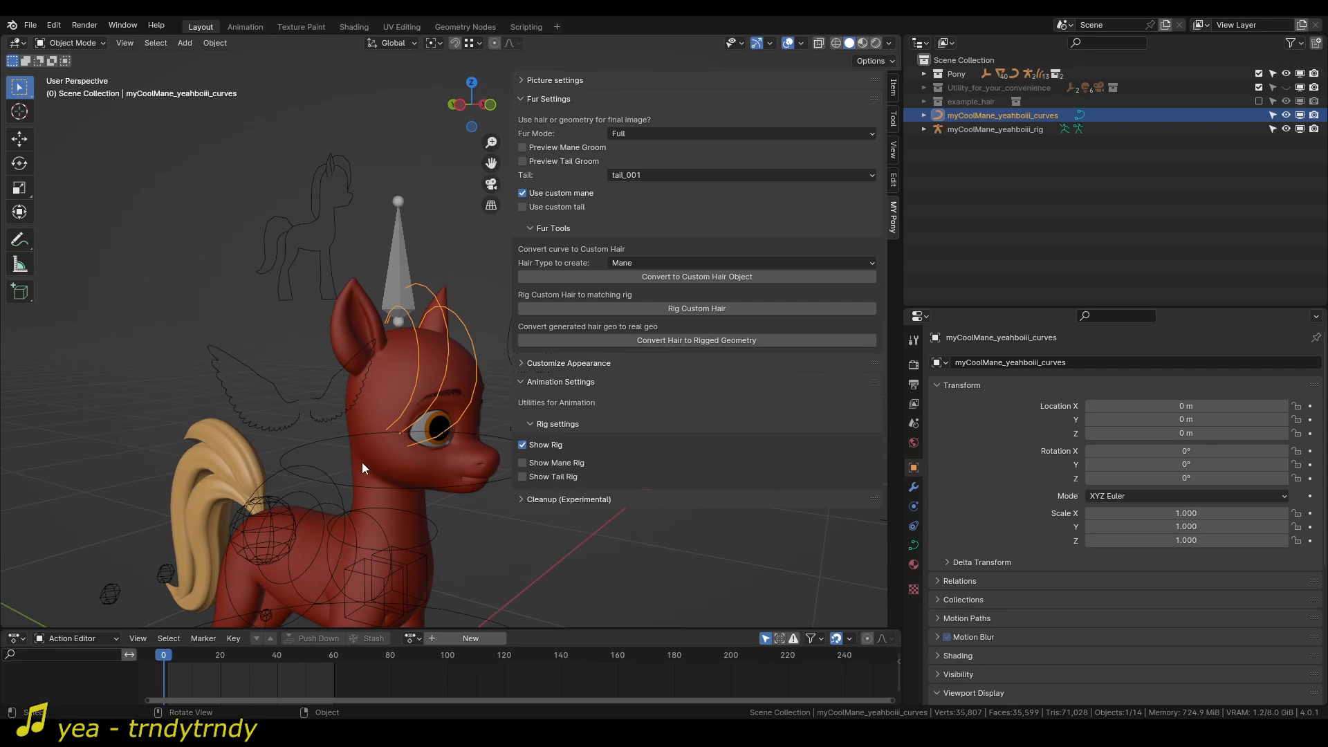
{"action": "mouse_move", "coordinate": [392, 359]}
{"action": "middle_mouse_down"}
{"action": "mouse_move", "coordinate": [372, 364]}
{"action": "mouse_move", "coordinate": [404, 359]}
{"action": "middle_mouse_up"}
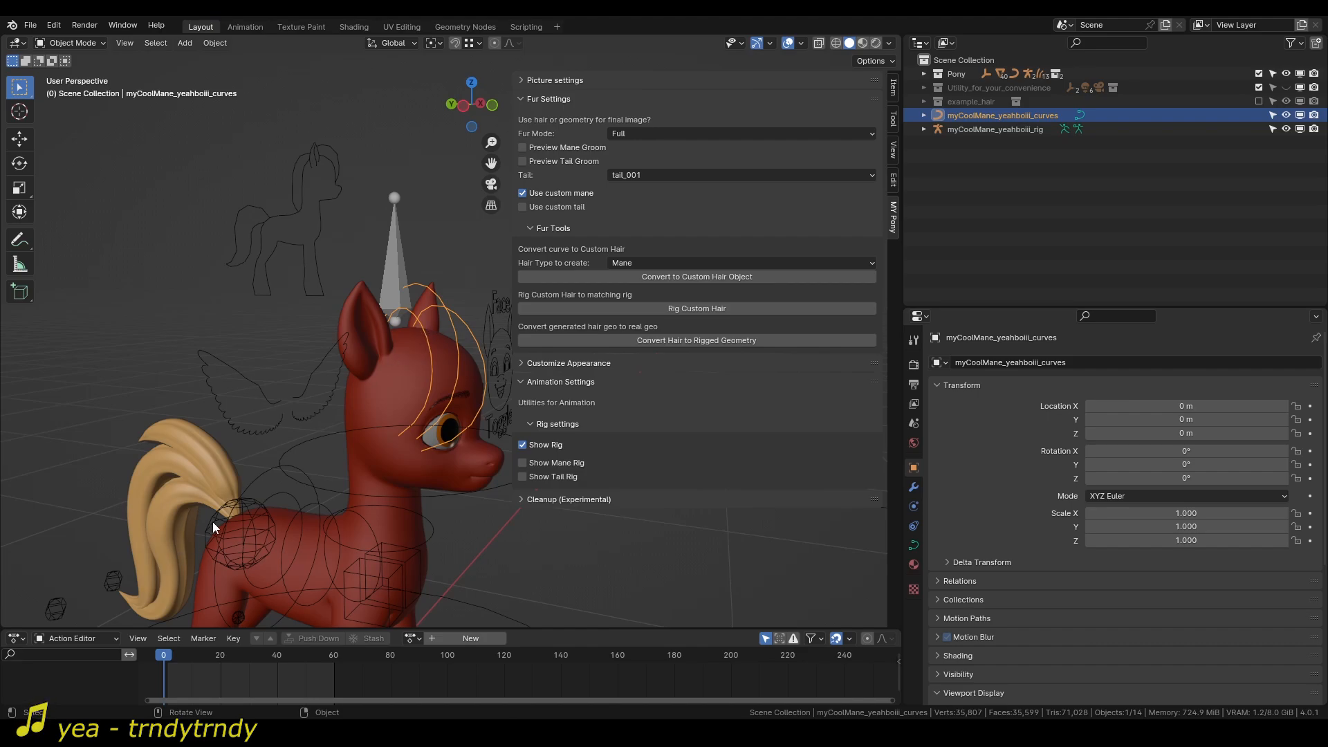
{"action": "left_click", "coordinate": [619, 263]}
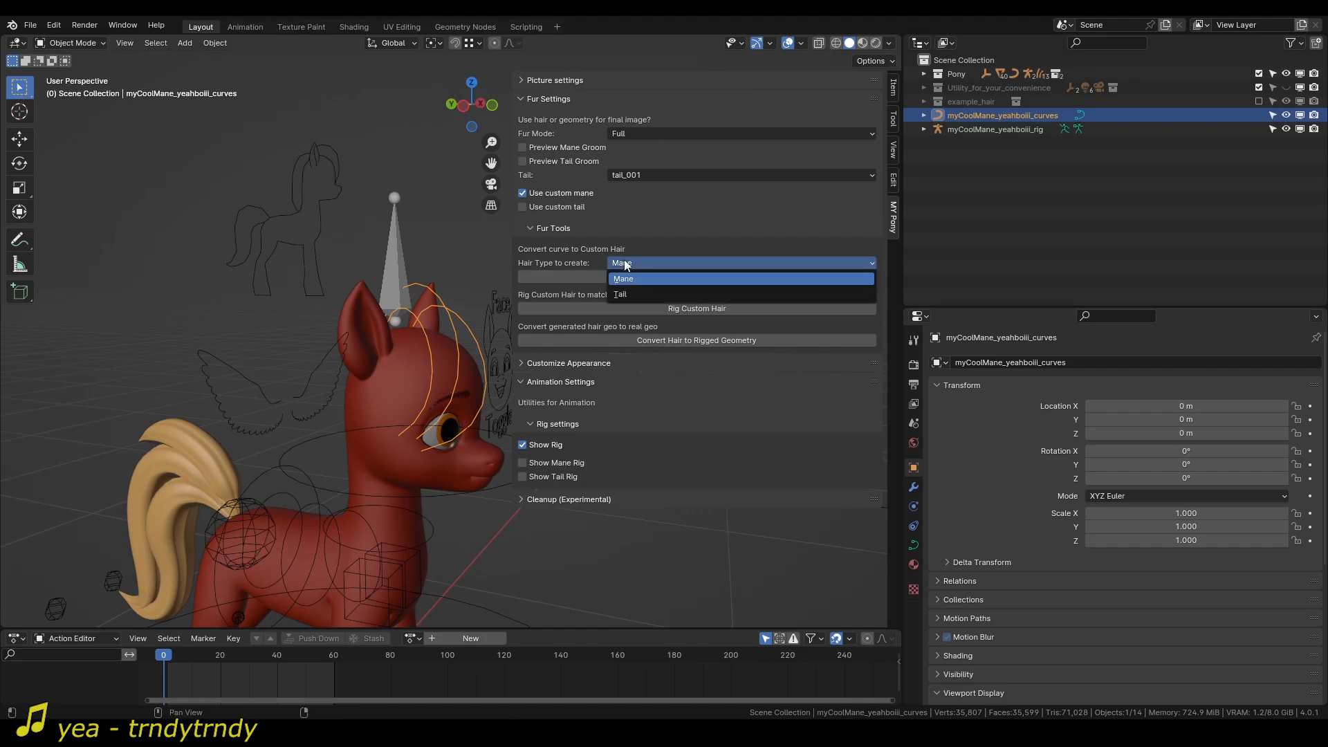
{"action": "left_click", "coordinate": [632, 294]}
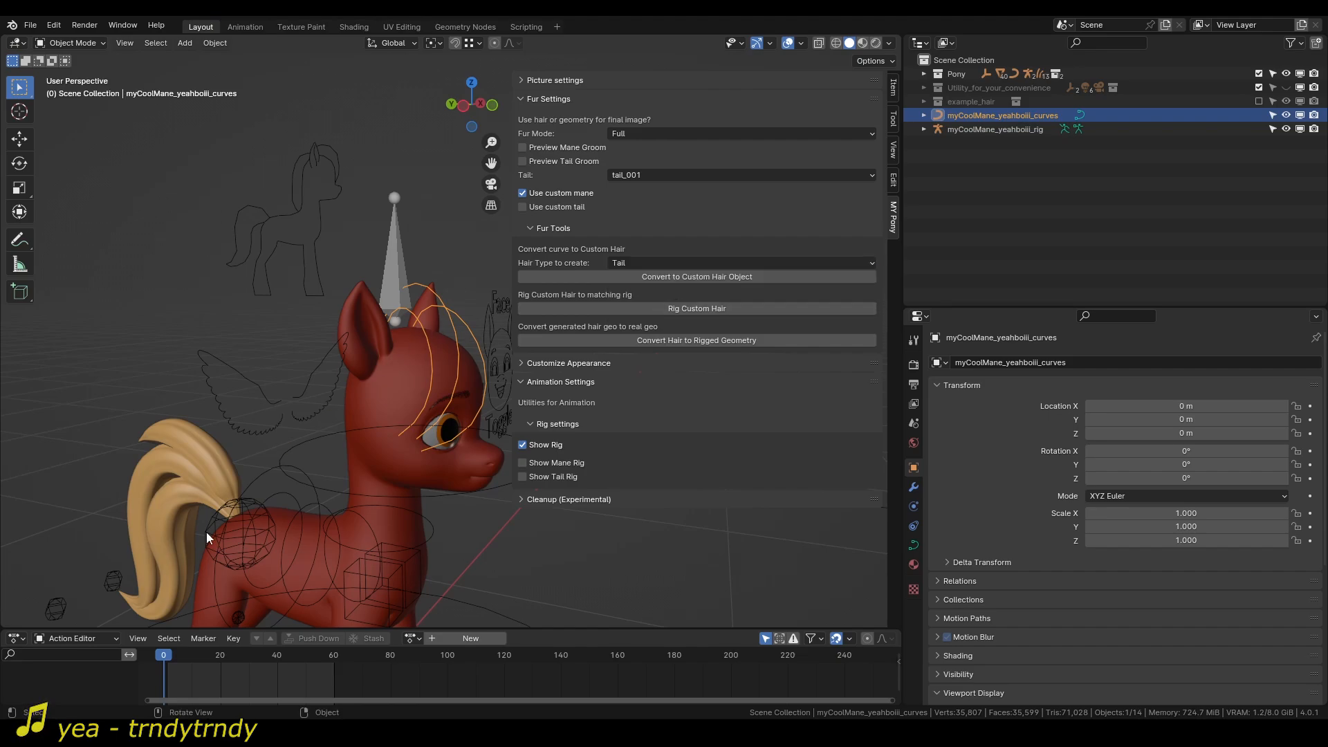
{"action": "left_click", "coordinate": [656, 267]}
{"action": "left_click", "coordinate": [656, 277]}
Convert the mane curves to a custom hair object of type Mane and collapse all its modifiers.
{"action": "left_click", "coordinate": [671, 277]}
{"action": "middle_click_drag", "start_coordinate": [436, 256], "coordinate": [525, 304]}
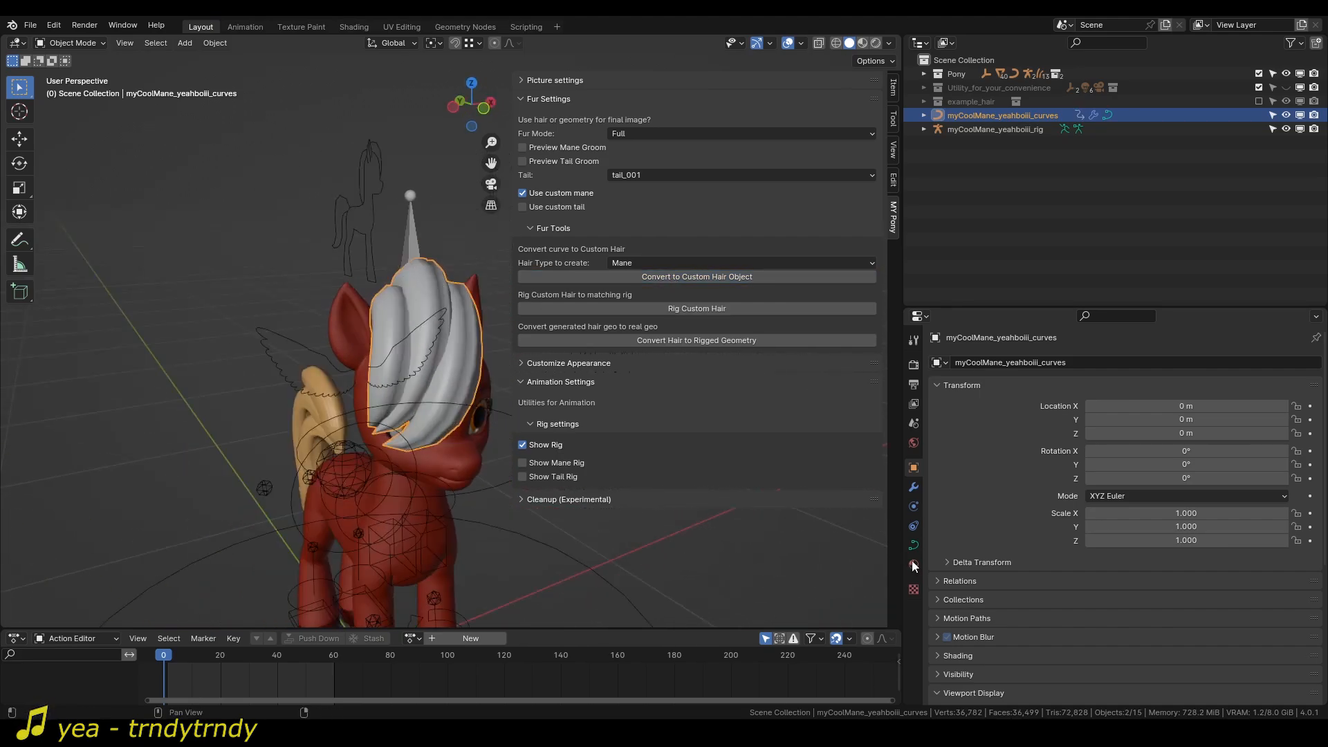
{"action": "left_click", "coordinate": [914, 487]}
{"action": "left_click", "coordinate": [937, 387]}
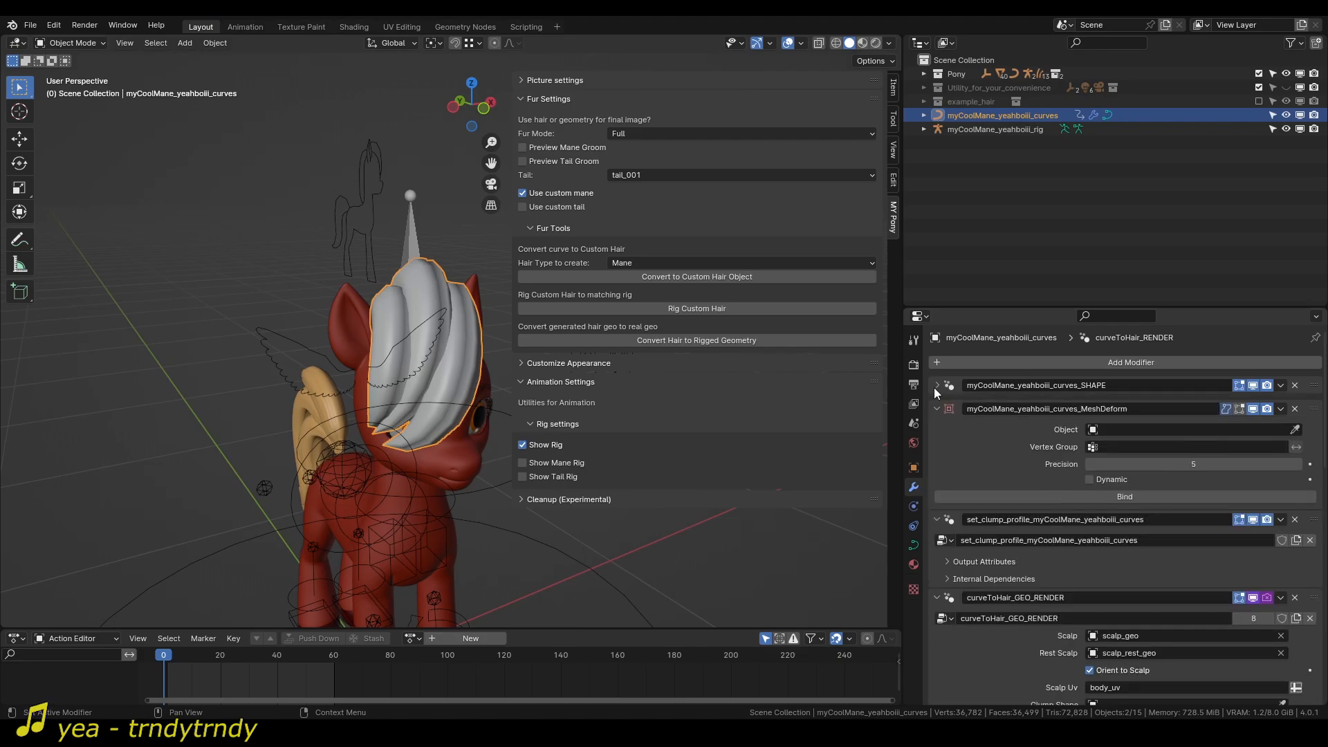
{"action": "left_click", "coordinate": [937, 409]}
{"action": "left_click", "coordinate": [938, 423]}
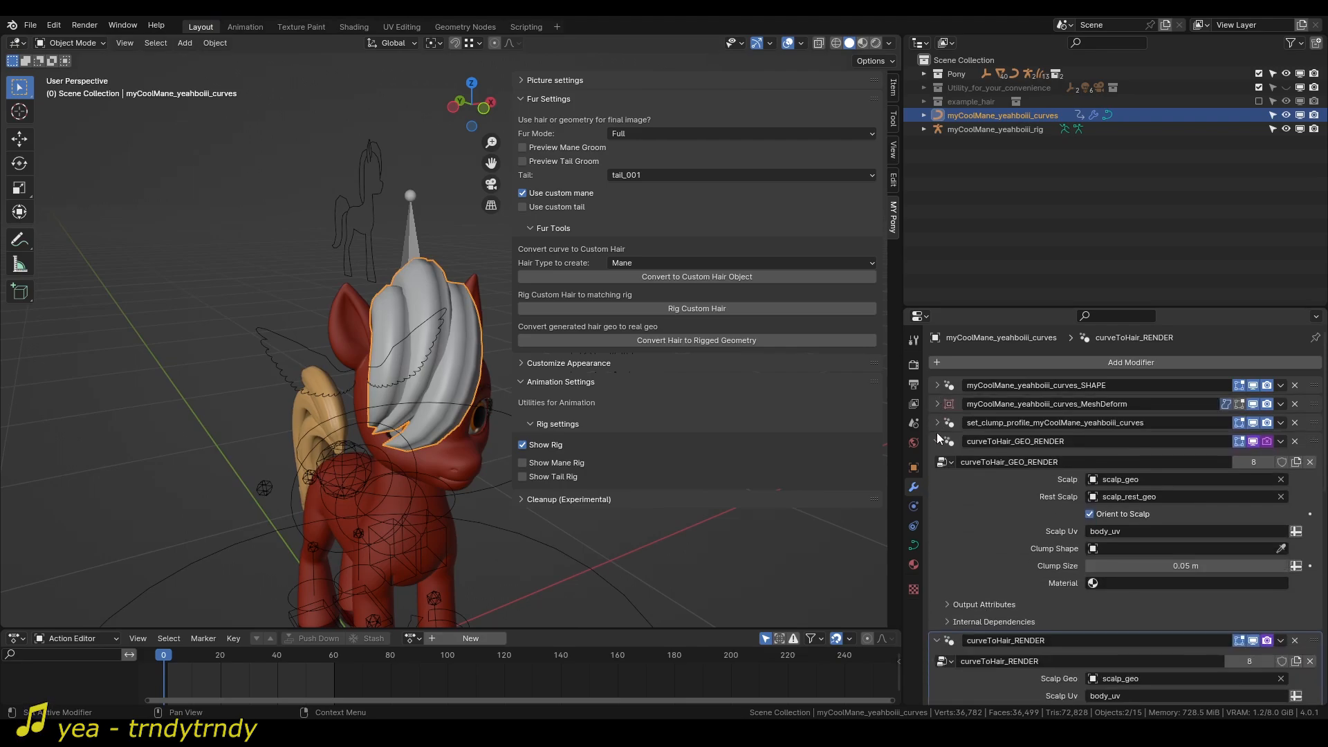
{"action": "left_click", "coordinate": [937, 442]}
{"action": "left_click", "coordinate": [938, 461]}
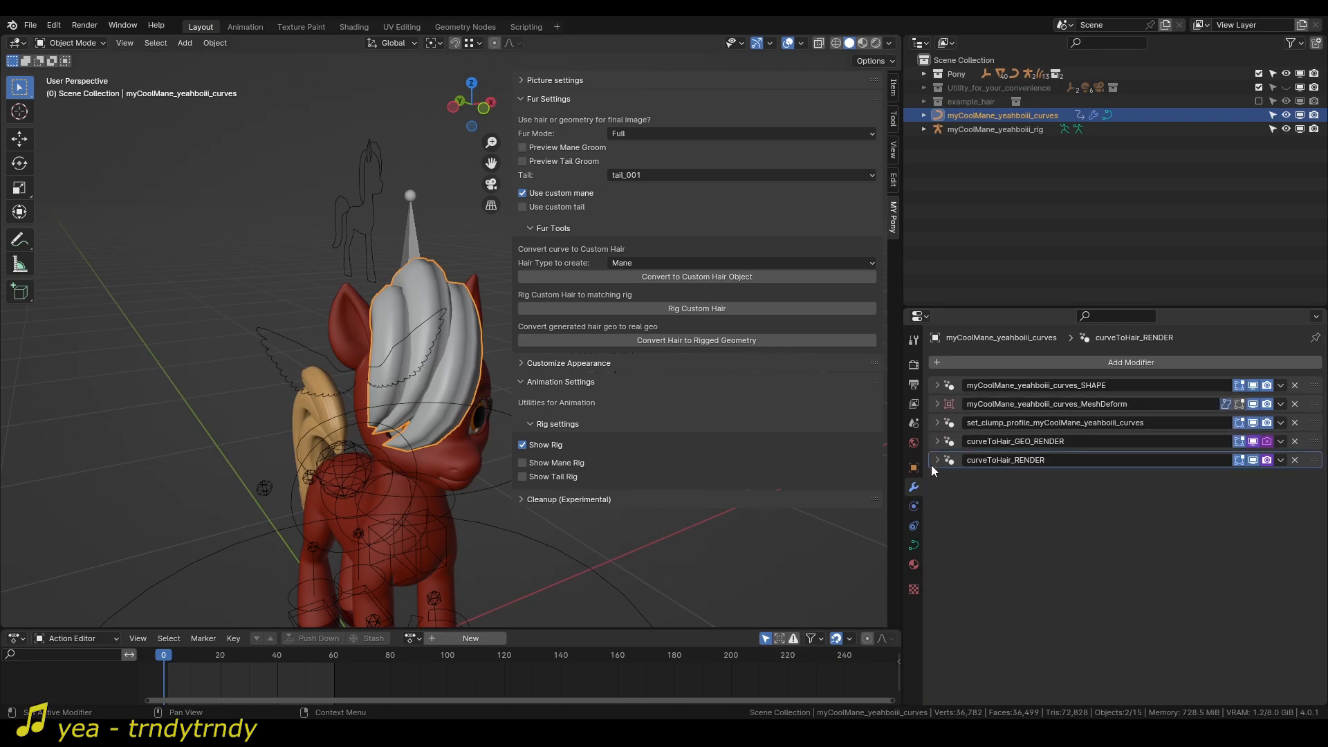
Remove all modifiers from the mane curves and shorten the object's name to myCoolMane_yeahboiii.
{"action": "left_click", "coordinate": [1296, 385]}
{"action": "left_click", "coordinate": [1295, 386]}
{"action": "left_click", "coordinate": [1295, 385]}
{"action": "left_click", "coordinate": [1295, 386]}
{"action": "left_click", "coordinate": [1295, 386]}
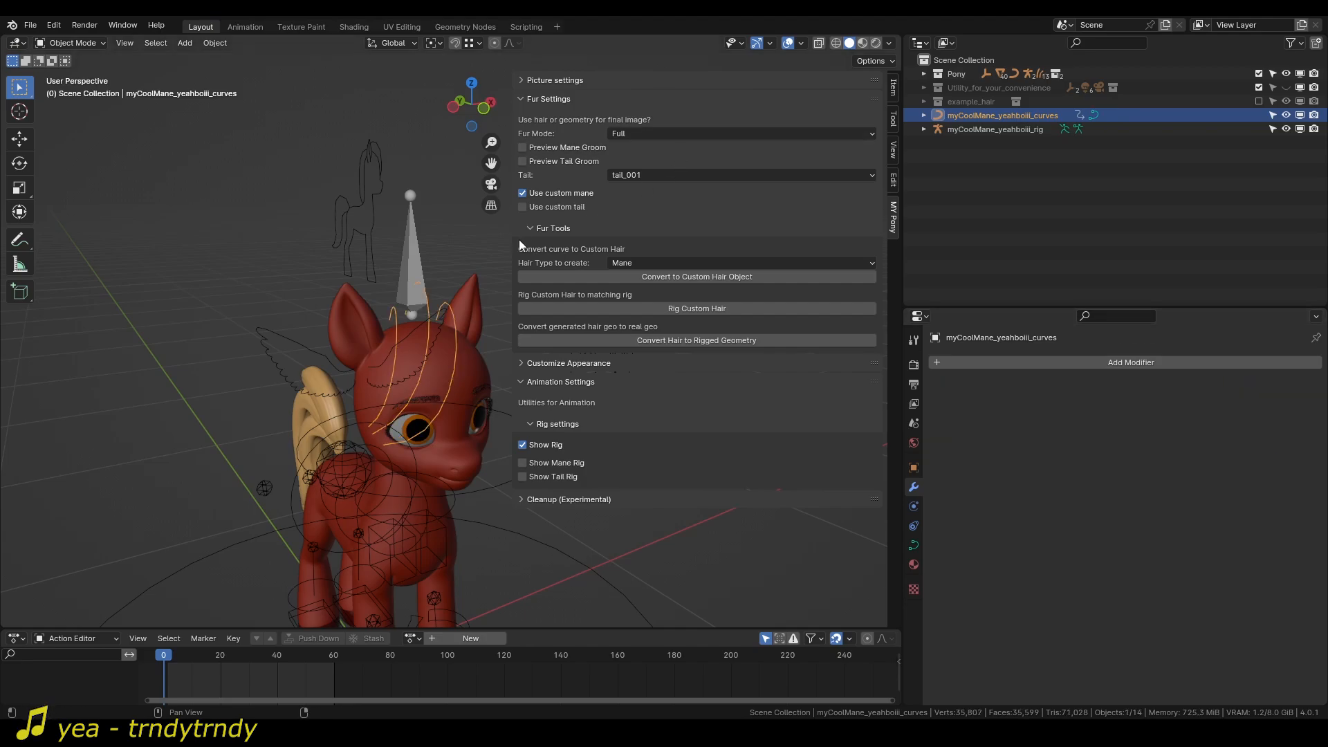
{"action": "double_click", "coordinate": [1050, 117]}
{"action": "left_click_drag", "start_coordinate": [1035, 117], "coordinate": [1090, 135]}
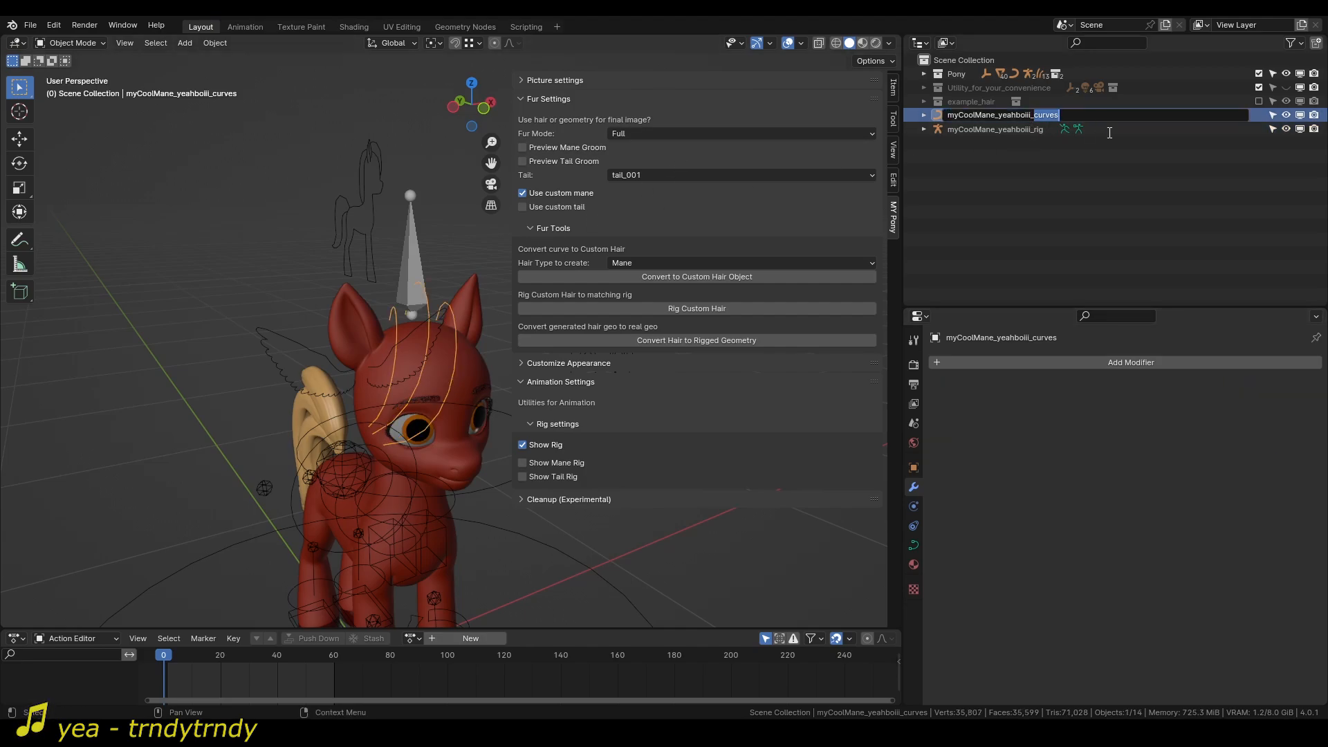
{"action": "key", "text": "BackSpace"}
{"action": "key", "text": "BackSpace"}
{"action": "key", "text": "Return"}
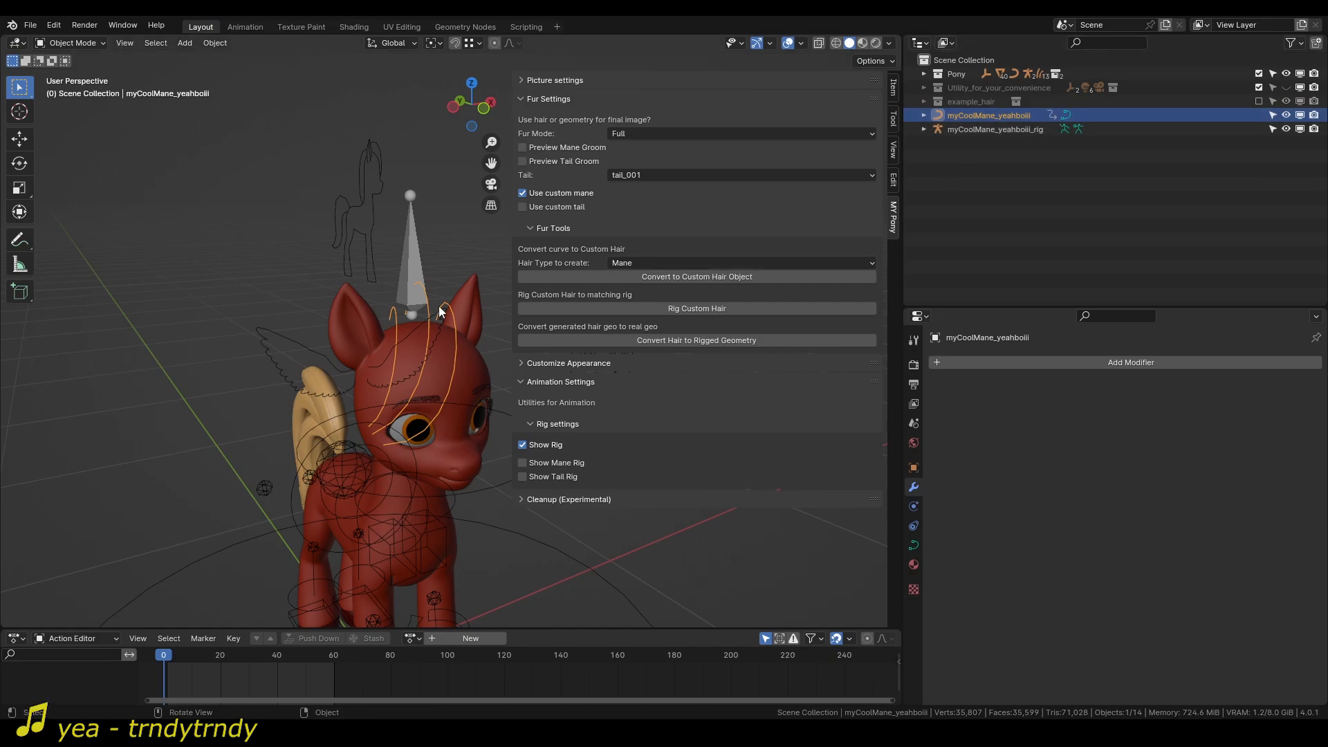
Convert the renamed myCoolMane_yeahboiii curves to a custom hair object and collapse every modifier in its stack.
{"action": "left_click", "coordinate": [696, 277]}
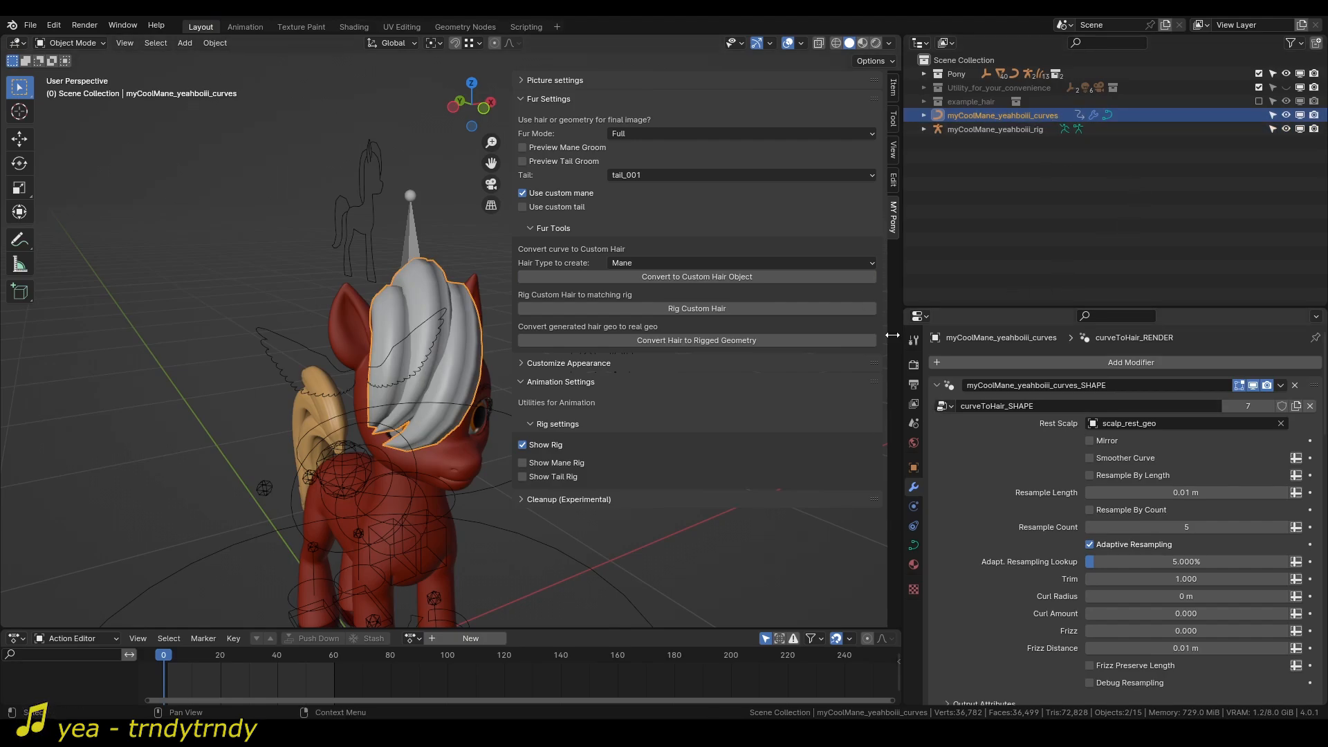
{"action": "left_click", "coordinate": [936, 387]}
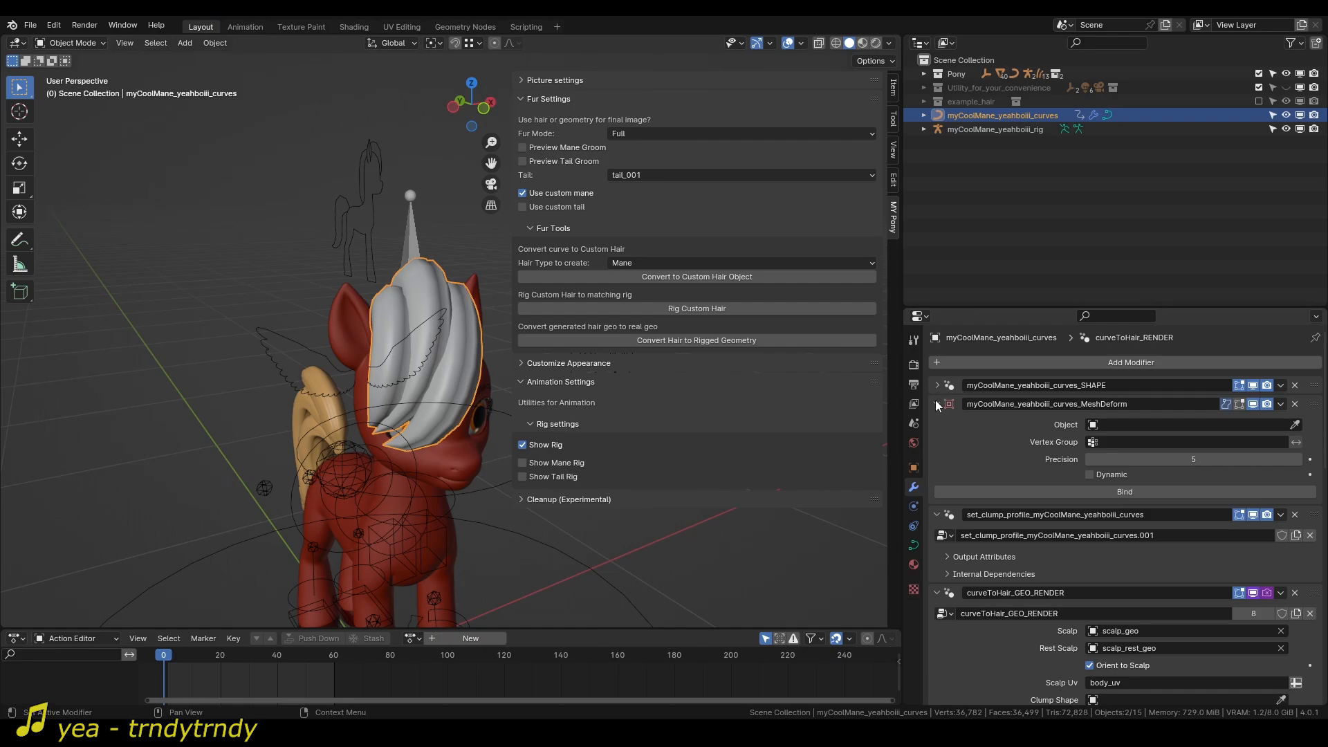
{"action": "left_click", "coordinate": [937, 403]}
{"action": "left_click", "coordinate": [937, 422]}
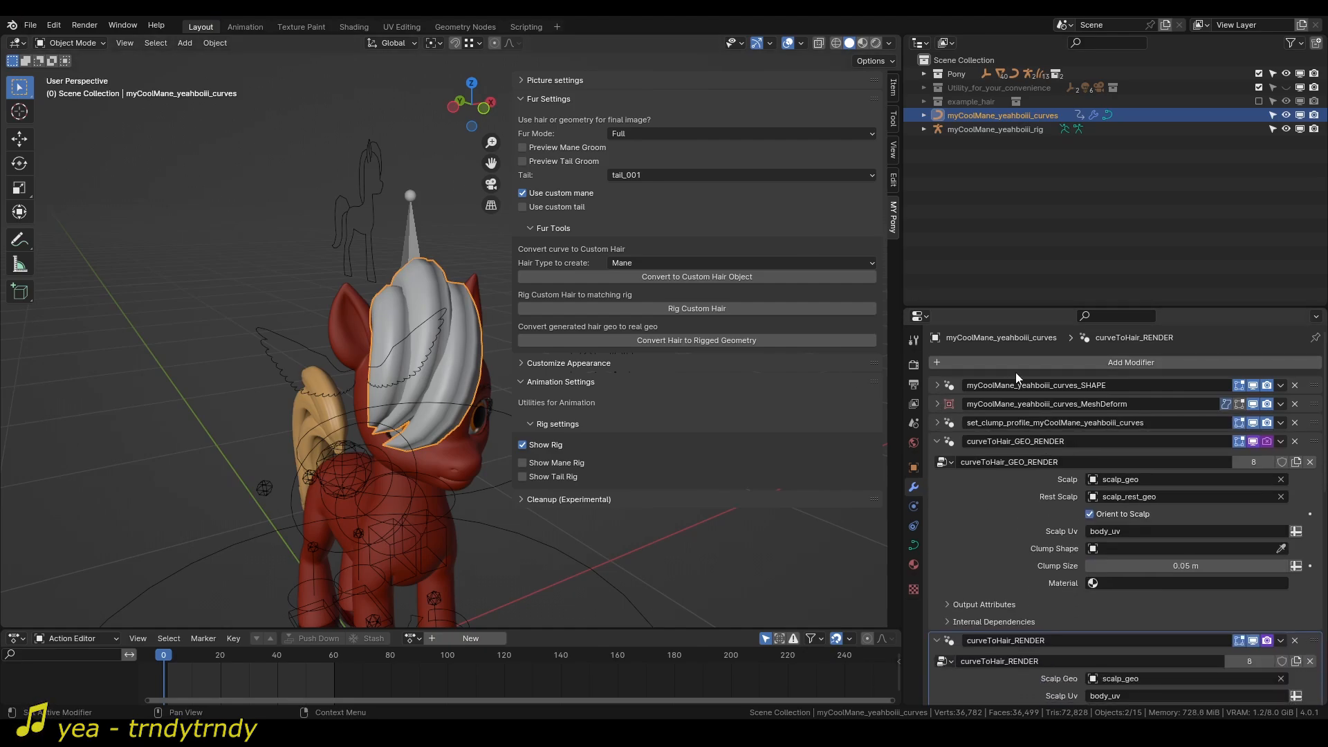
{"action": "left_click", "coordinate": [30, 25]}
{"action": "mouse_move", "coordinate": [84, 279]}
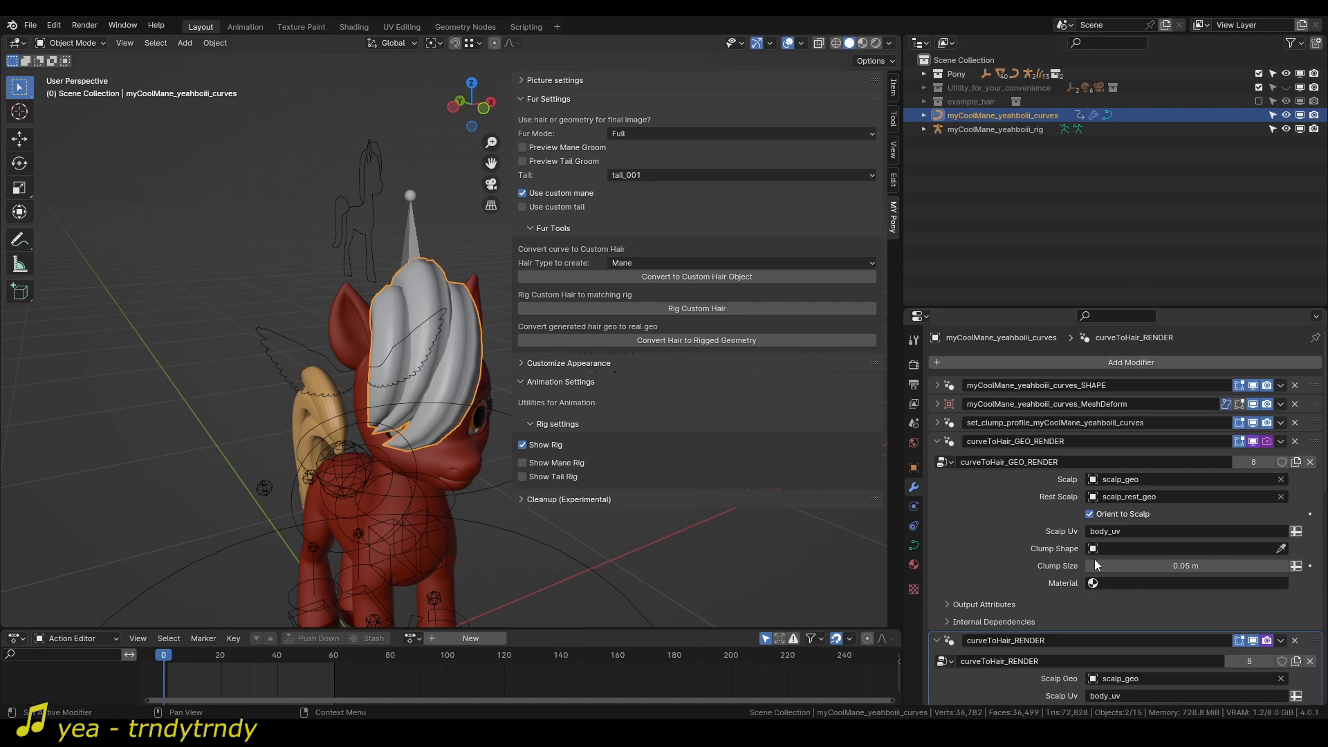
{"action": "left_click", "coordinate": [939, 444]}
{"action": "left_click", "coordinate": [939, 461]}
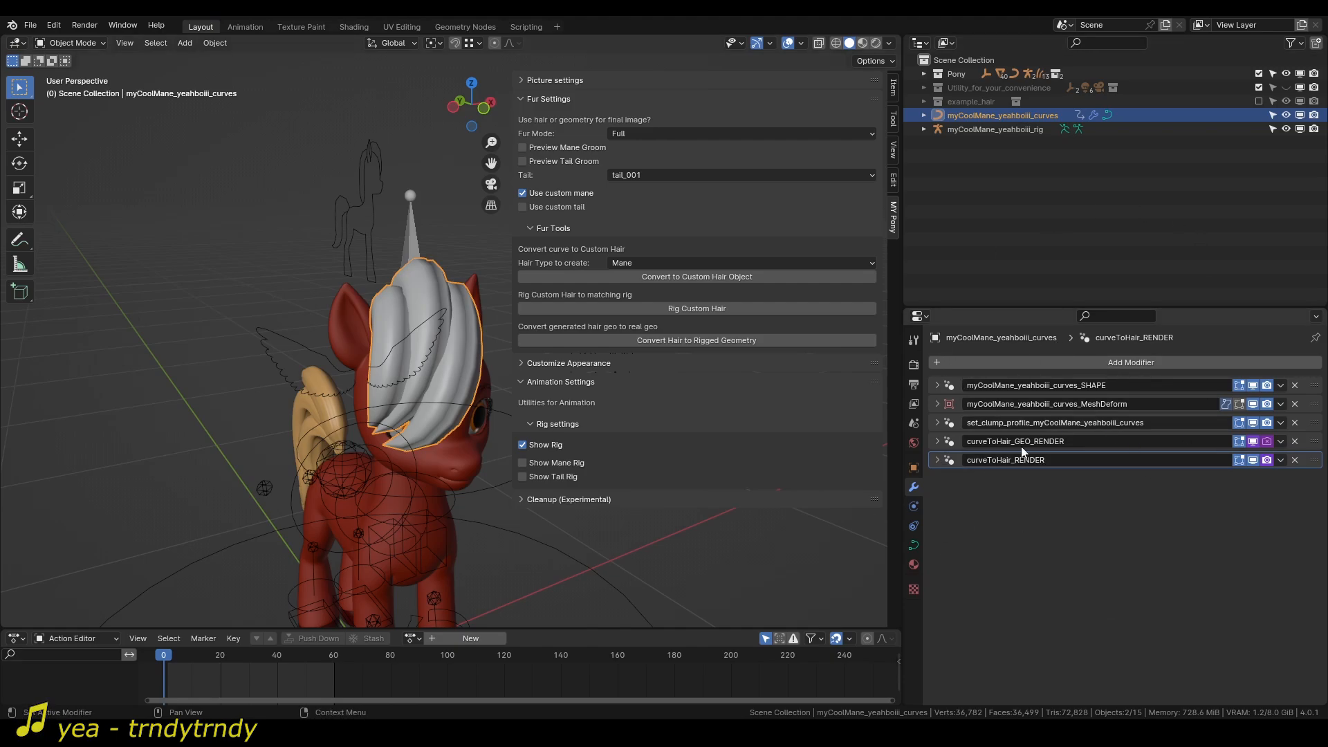
Turn off Show Rig for the pony and hide the sidebar so the mane is seen unobstructed.
{"action": "middle_click_drag", "start_coordinate": [362, 355], "coordinate": [426, 387]}
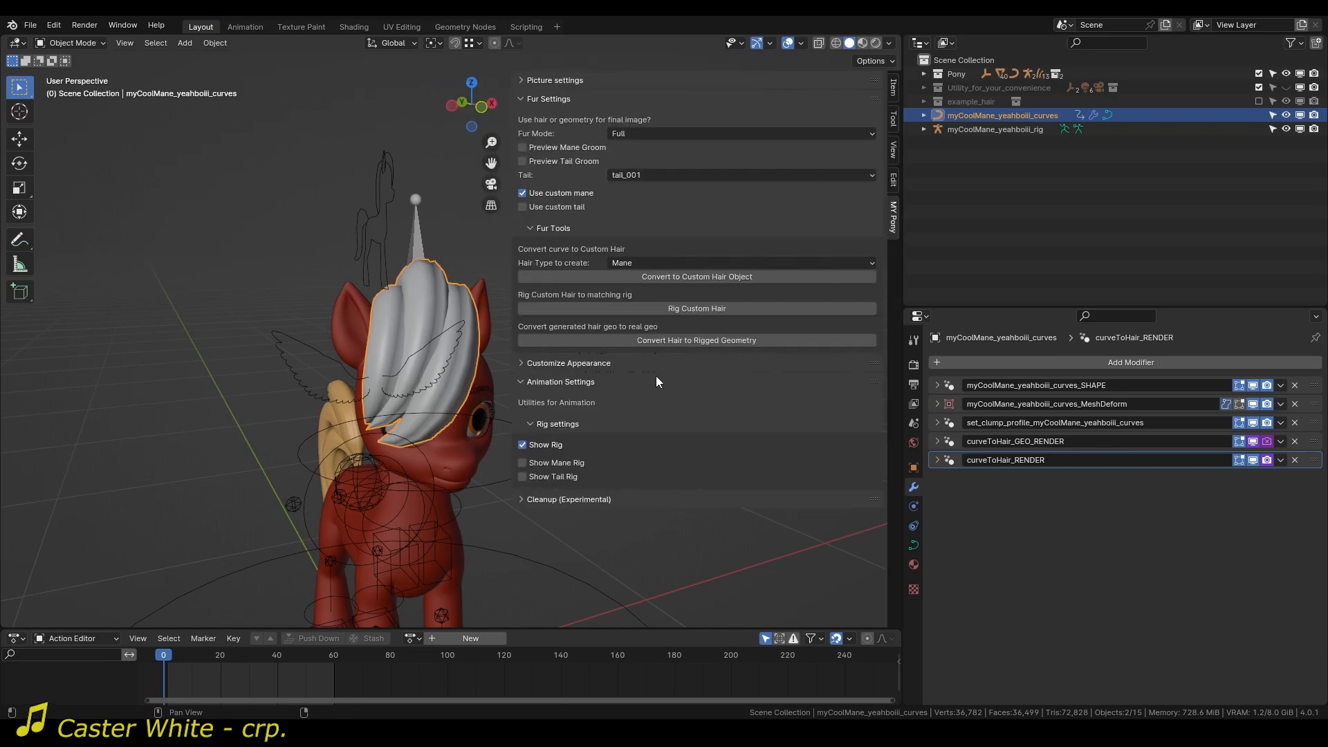
{"action": "left_click", "coordinate": [523, 445]}
{"action": "key", "text": "n"}
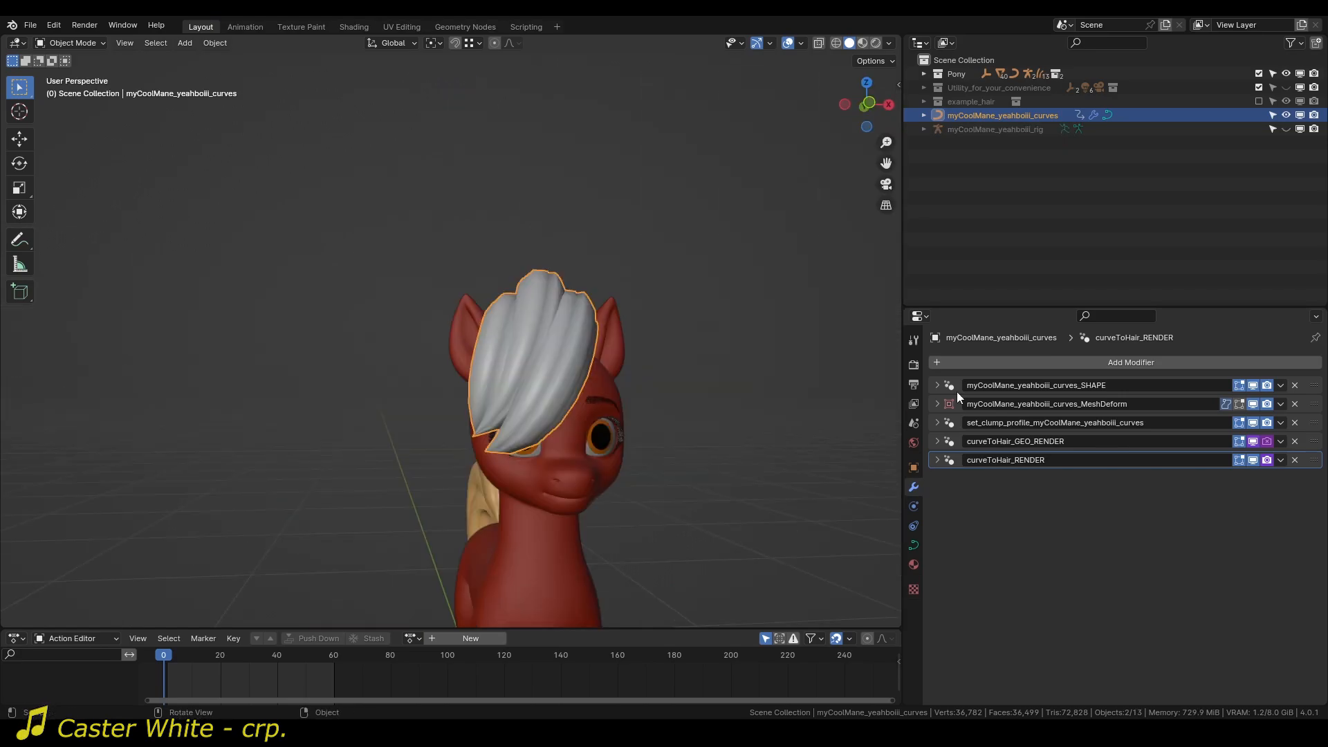
Look through the settings of the curveToHair_GEO_RENDER and myCoolMane_yeahboiii_curves_SHAPE modifiers and collapse them again.
{"action": "left_click", "coordinate": [936, 441]}
{"action": "left_click", "coordinate": [936, 441]}
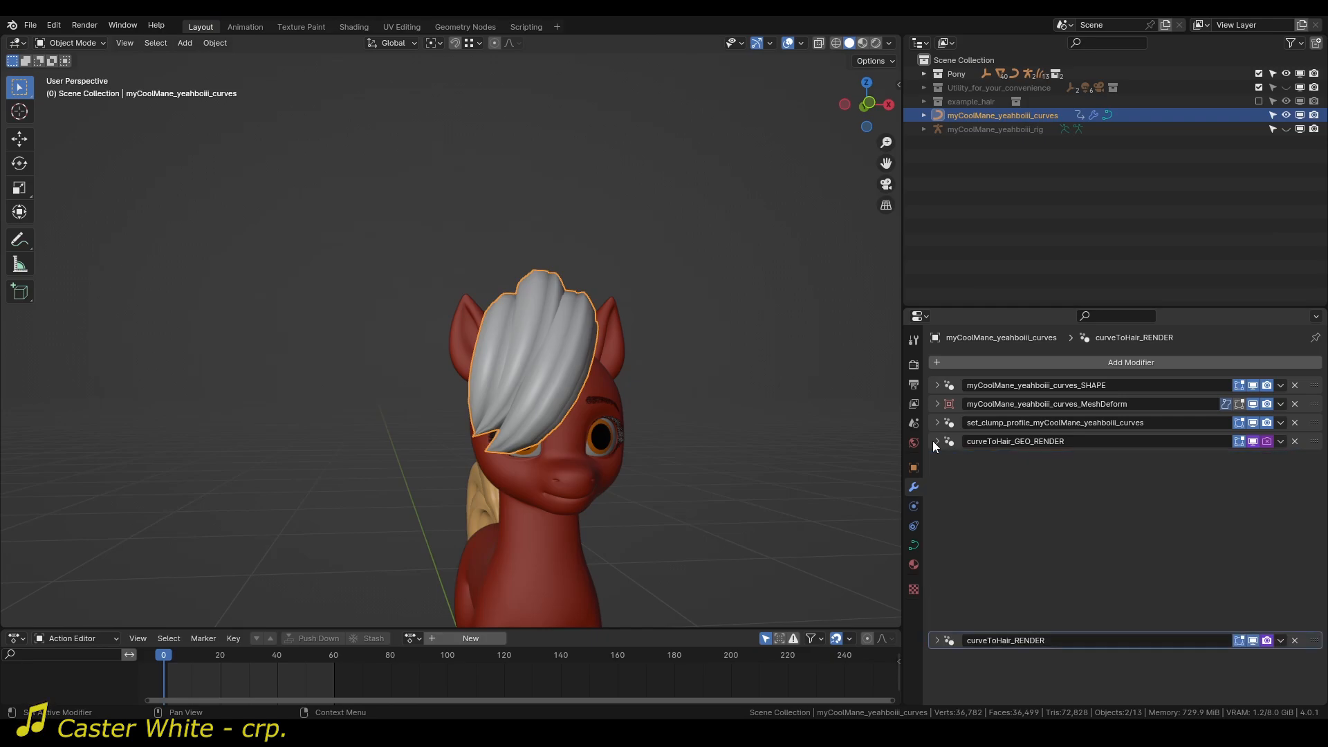
{"action": "left_click", "coordinate": [937, 386]}
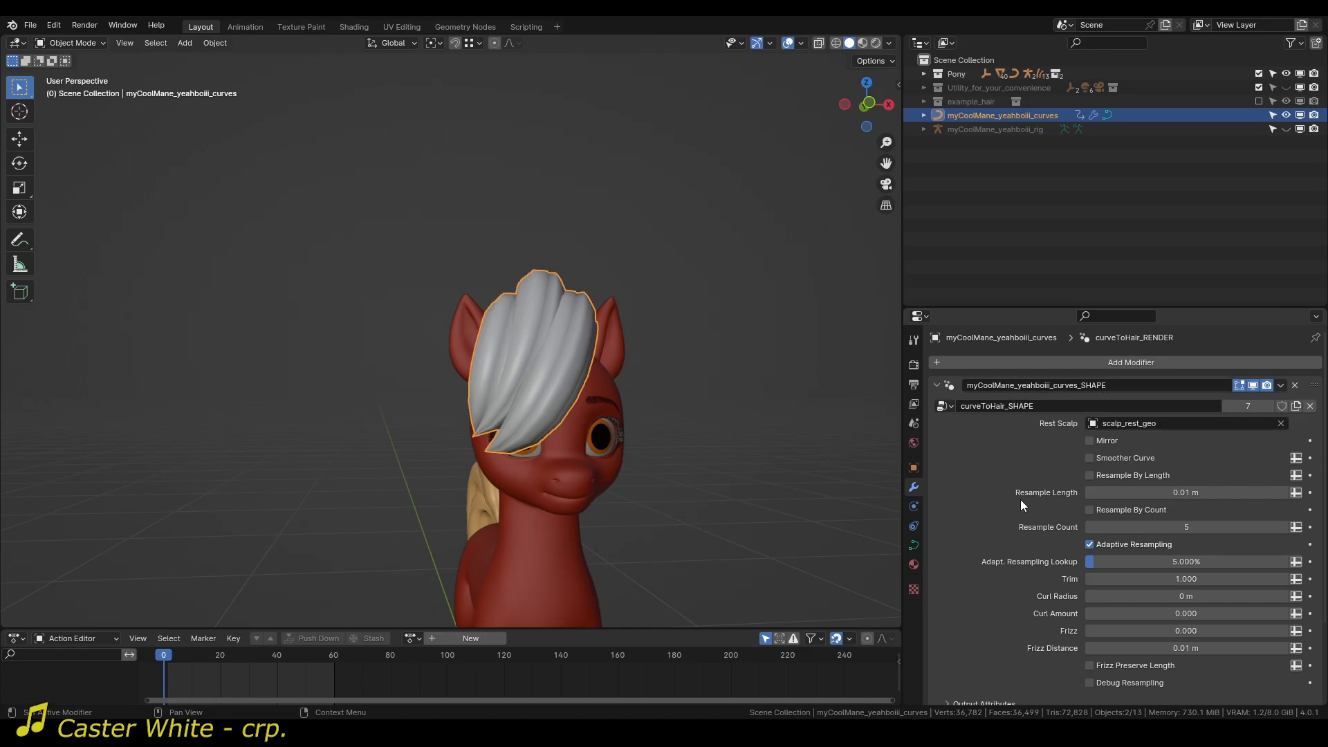
{"action": "left_click", "coordinate": [935, 385]}
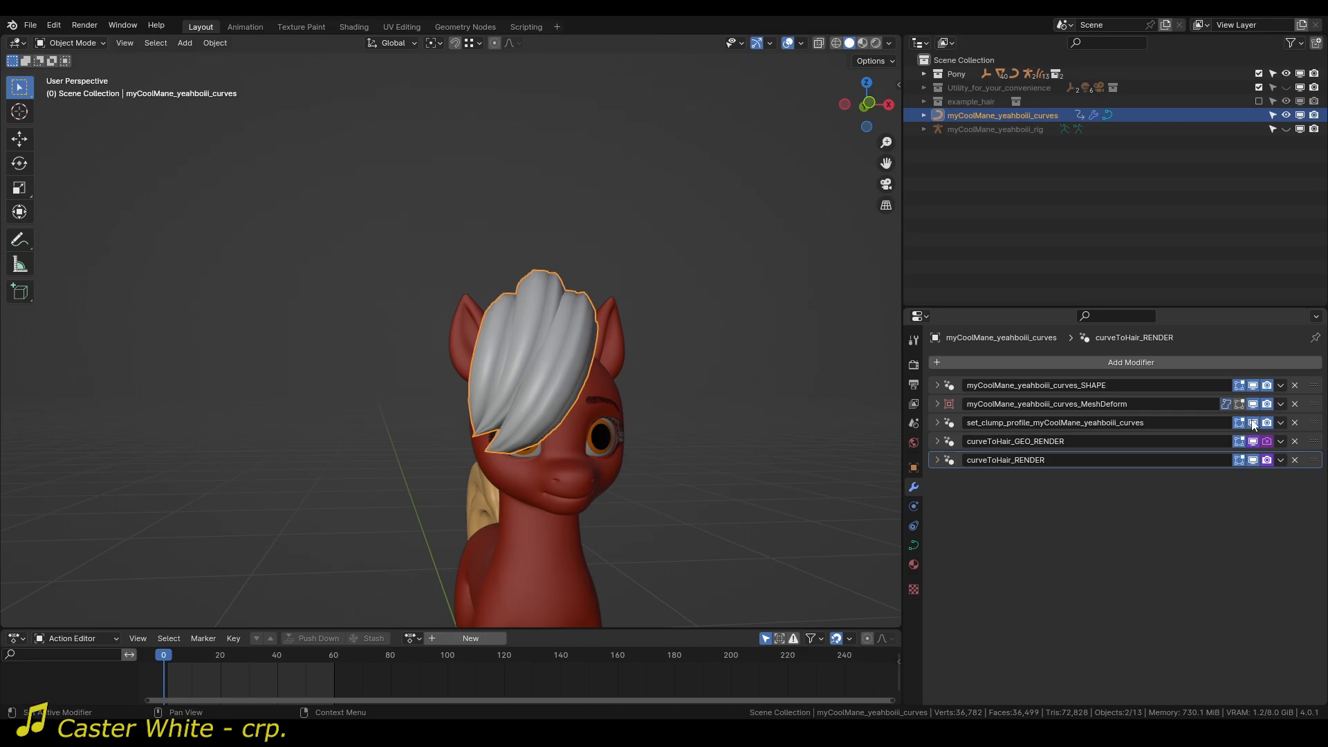
Turn off the viewport display of the MeshDeform, clump profile, curveToHair_GEO_RENDER and curveToHair_RENDER modifiers, leaving only SHAPE enabled.
{"action": "left_click", "coordinate": [1253, 424]}
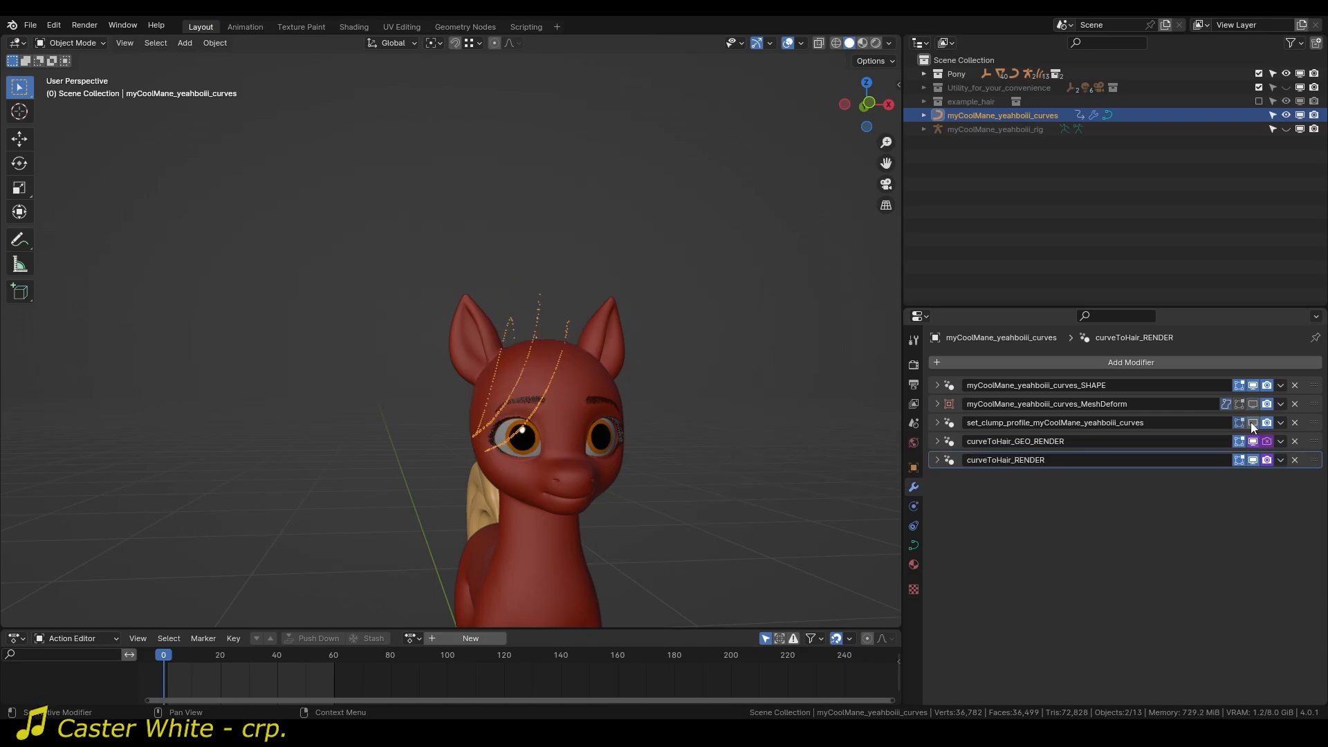
{"action": "left_click", "coordinate": [1253, 461]}
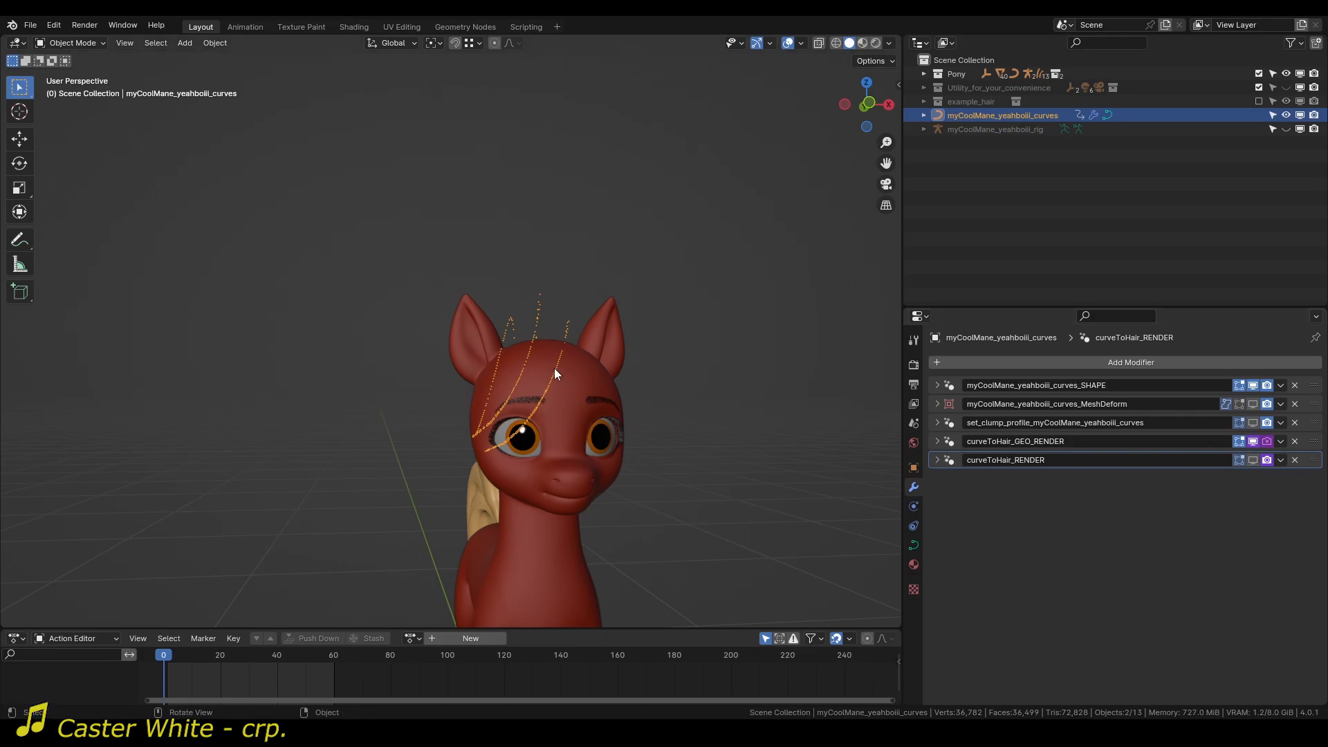
{"action": "scroll", "coordinate": [553, 346], "scroll_direction": "up", "scroll_amount": 2}
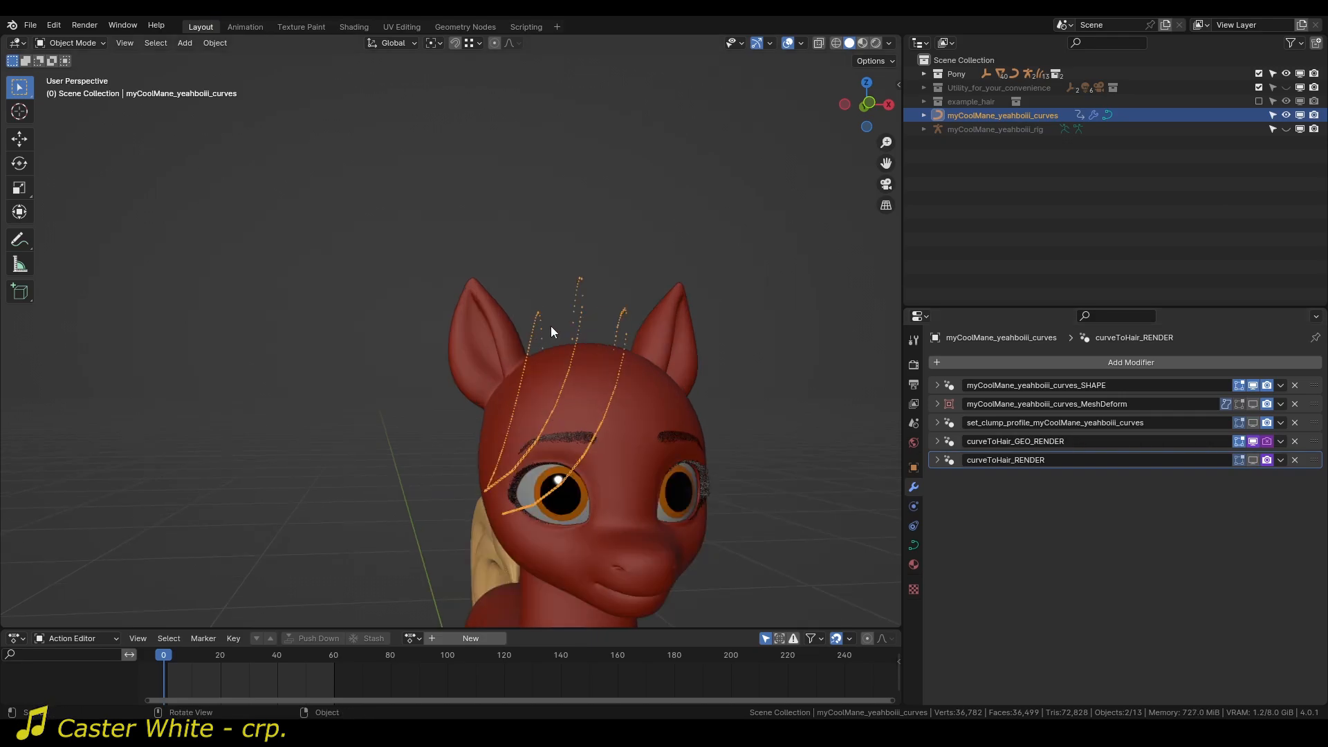
{"action": "right_click", "coordinate": [1254, 441]}
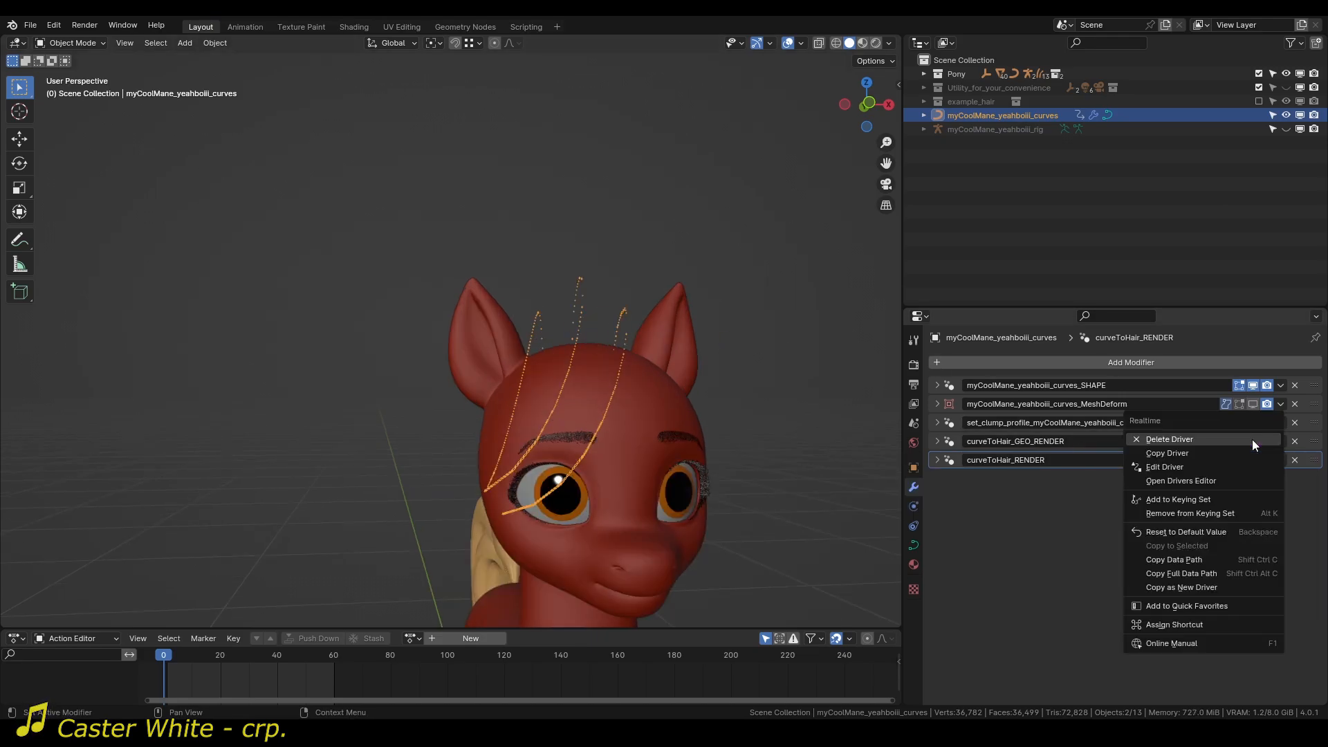
{"action": "left_click", "coordinate": [1209, 468]}
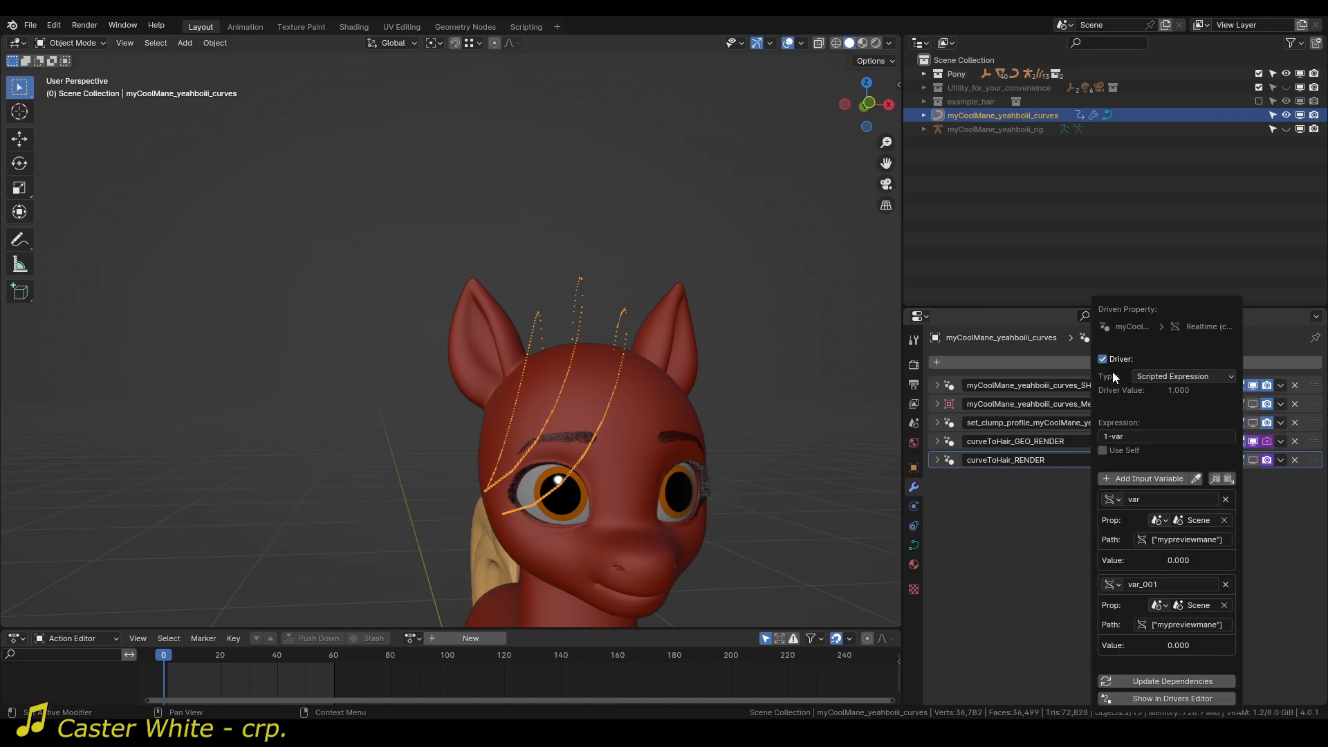
{"action": "left_click", "coordinate": [1253, 441]}
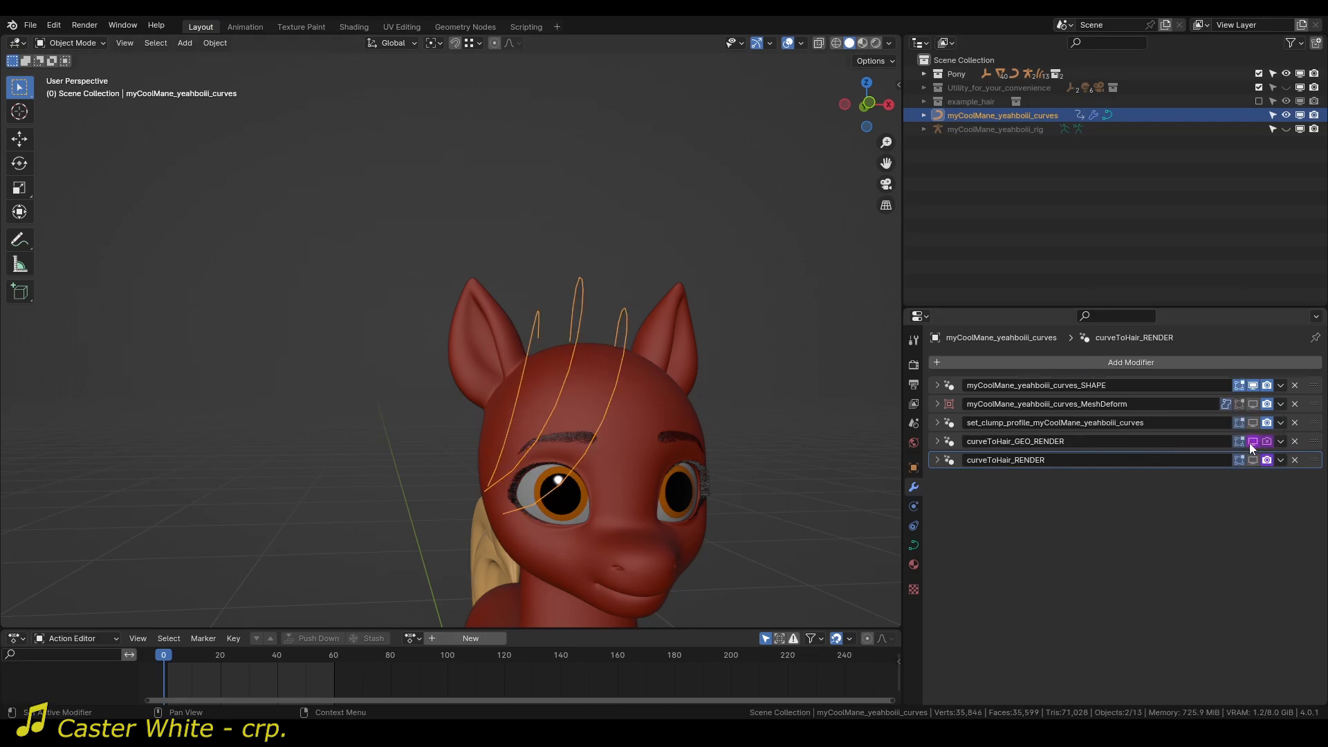
Expand the SHAPE modifier's settings and turn on Debug Resampling to examine the point spacing along the mane curves.
{"action": "left_click", "coordinate": [936, 384]}
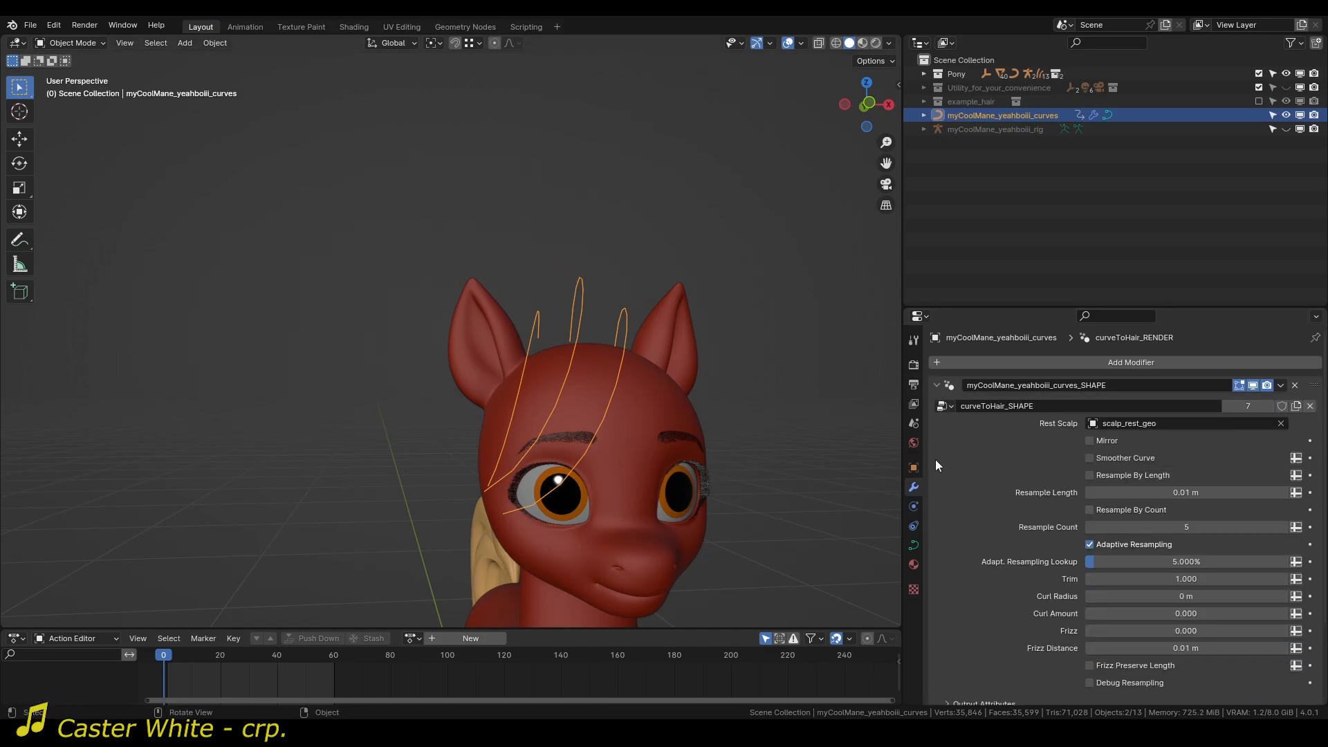
{"action": "middle_click_drag", "start_coordinate": [435, 394], "coordinate": [622, 388]}
{"action": "scroll", "coordinate": [996, 488], "scroll_direction": "down", "scroll_amount": 1}
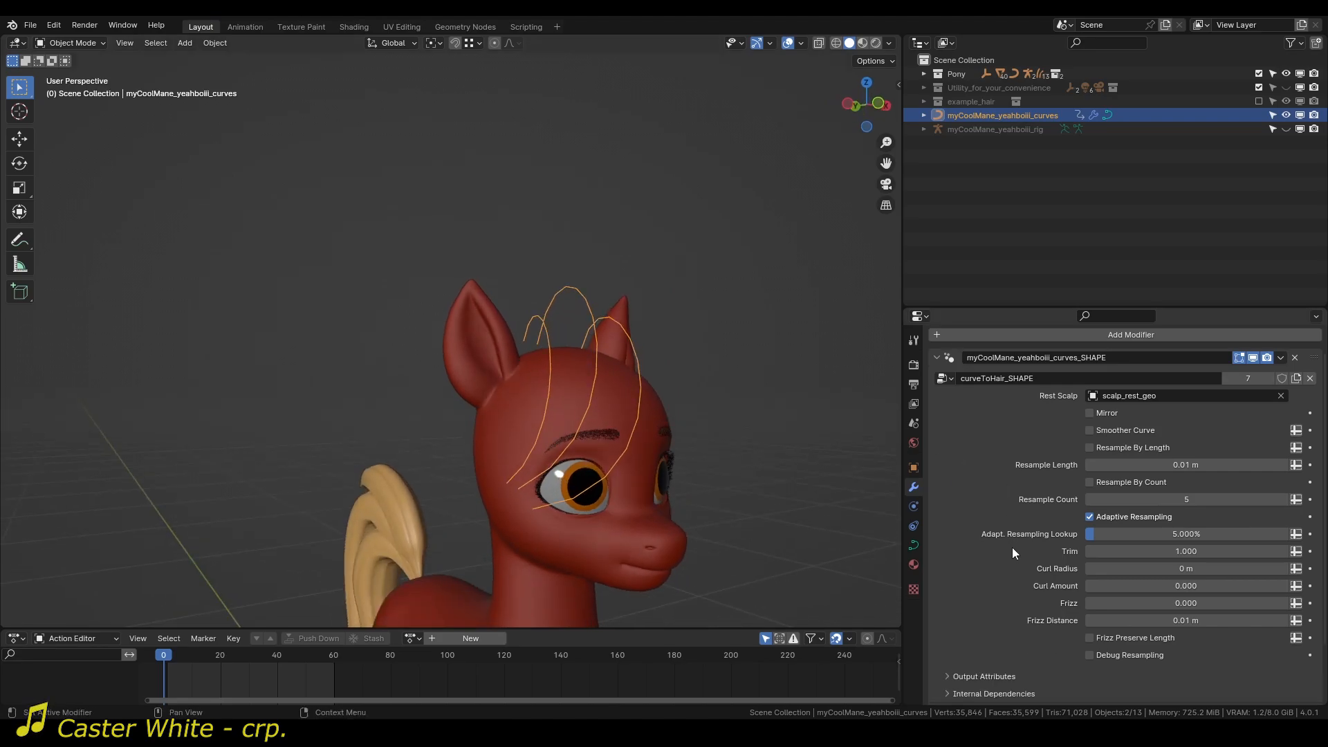
{"action": "left_click", "coordinate": [1090, 654]}
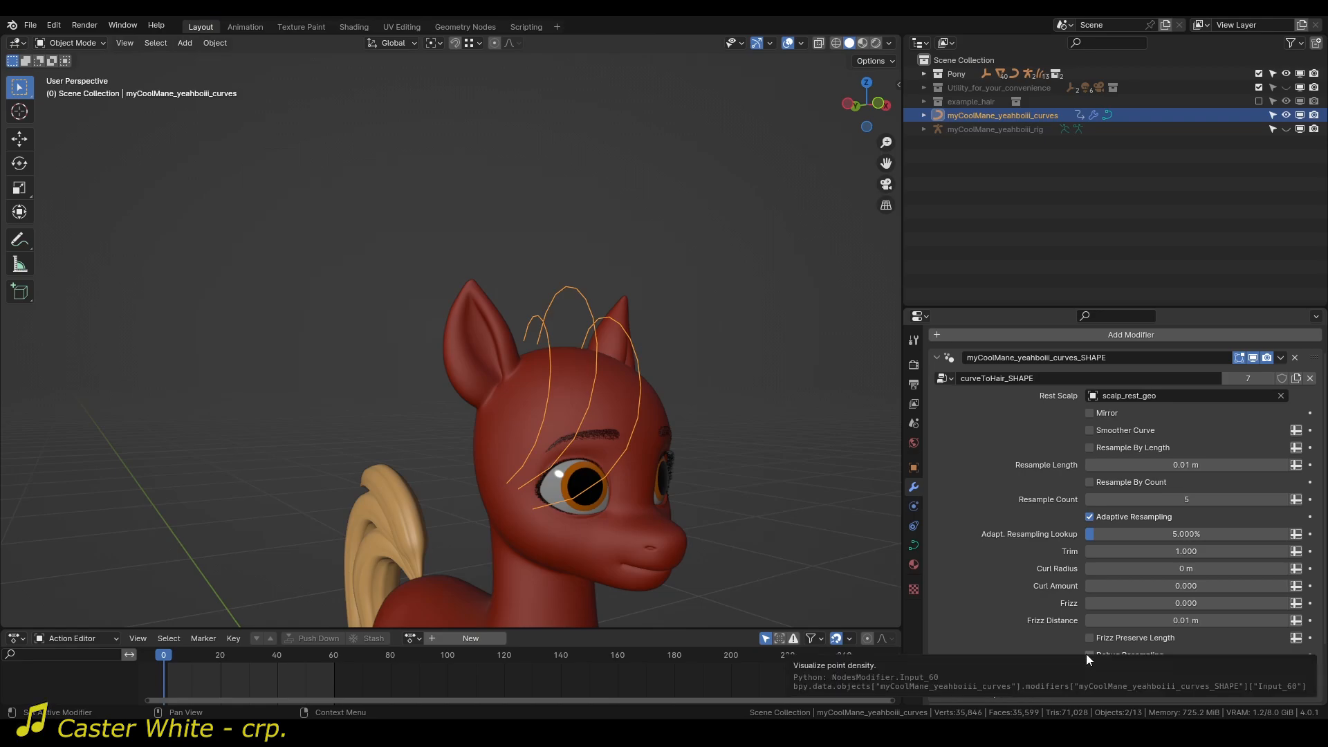
{"action": "scroll", "coordinate": [617, 367], "scroll_direction": "up", "scroll_amount": 3}
{"action": "middle_click_drag", "start_coordinate": [617, 366], "coordinate": [480, 342], "text": "shift"}
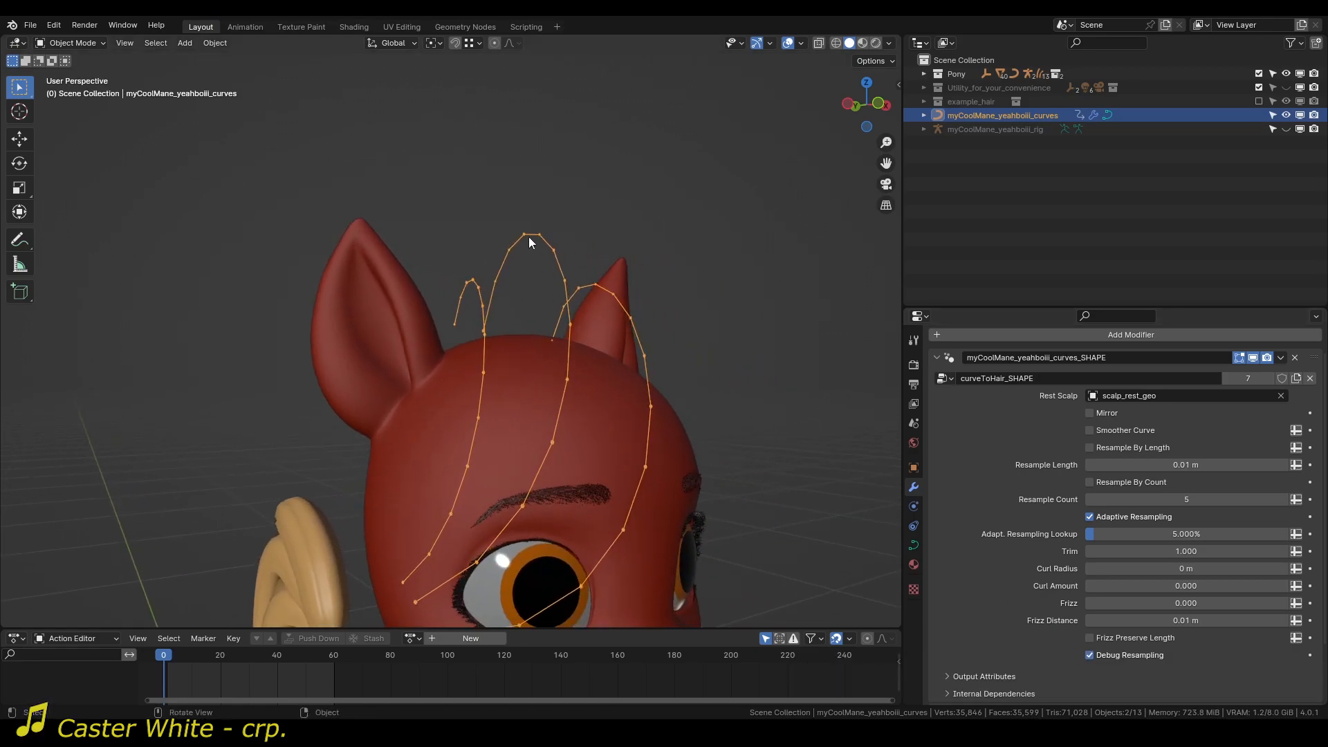
{"action": "middle_click_drag", "start_coordinate": [525, 507], "coordinate": [566, 506]}
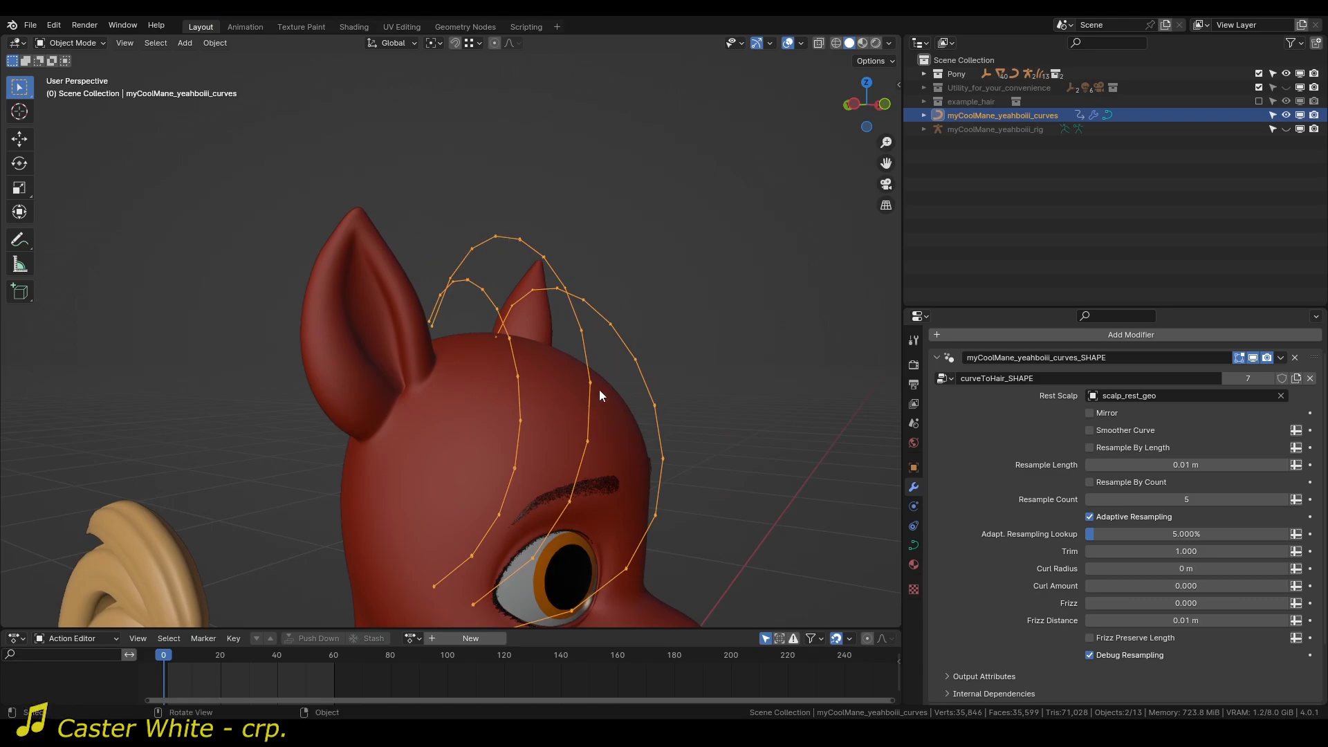
{"action": "scroll", "coordinate": [599, 384], "scroll_direction": "up", "scroll_amount": 3}
{"action": "middle_click_drag", "start_coordinate": [637, 410], "coordinate": [528, 310], "text": "shift"}
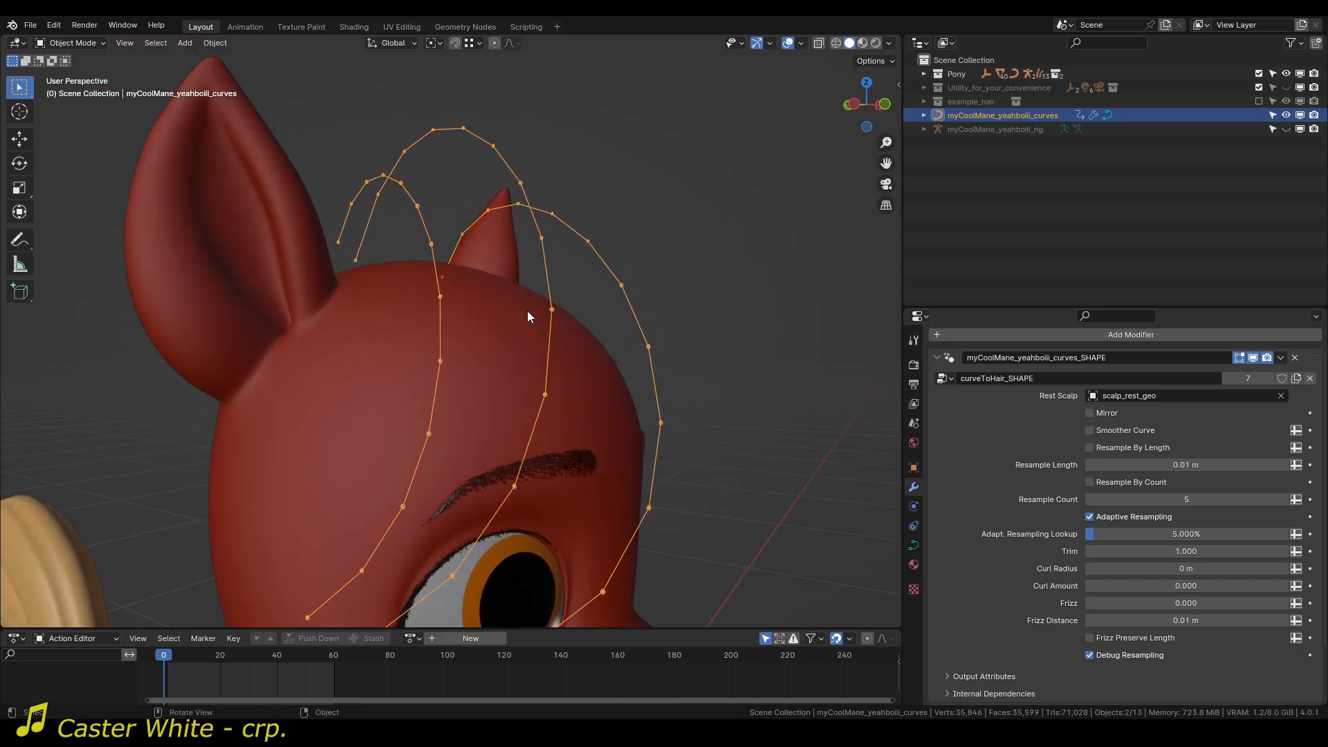
{"action": "scroll", "coordinate": [530, 313], "scroll_direction": "down", "scroll_amount": 1}
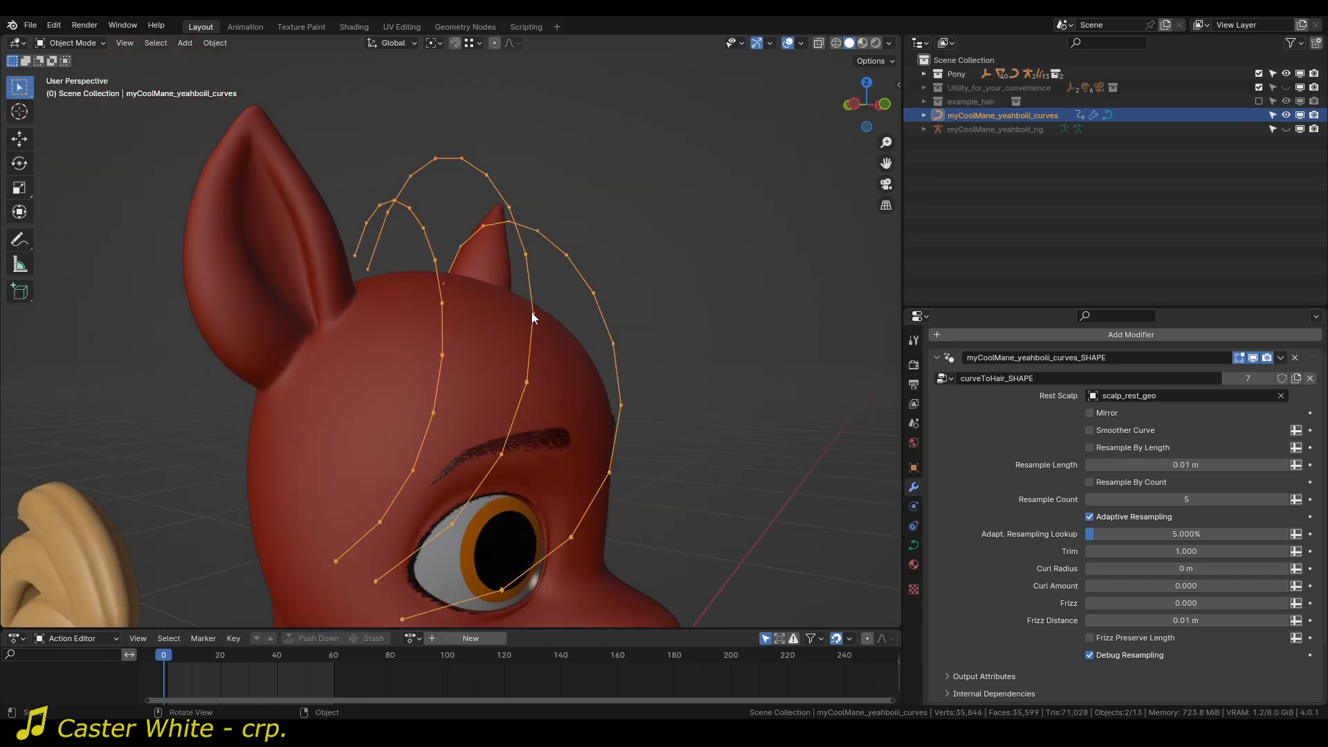
Check the mane curves without Debug Resampling, enable Smoother Curve in the SHAPE modifier and turn the debug points back on.
{"action": "left_click", "coordinate": [1097, 657]}
{"action": "scroll", "coordinate": [599, 458], "scroll_direction": "up", "scroll_amount": 2}
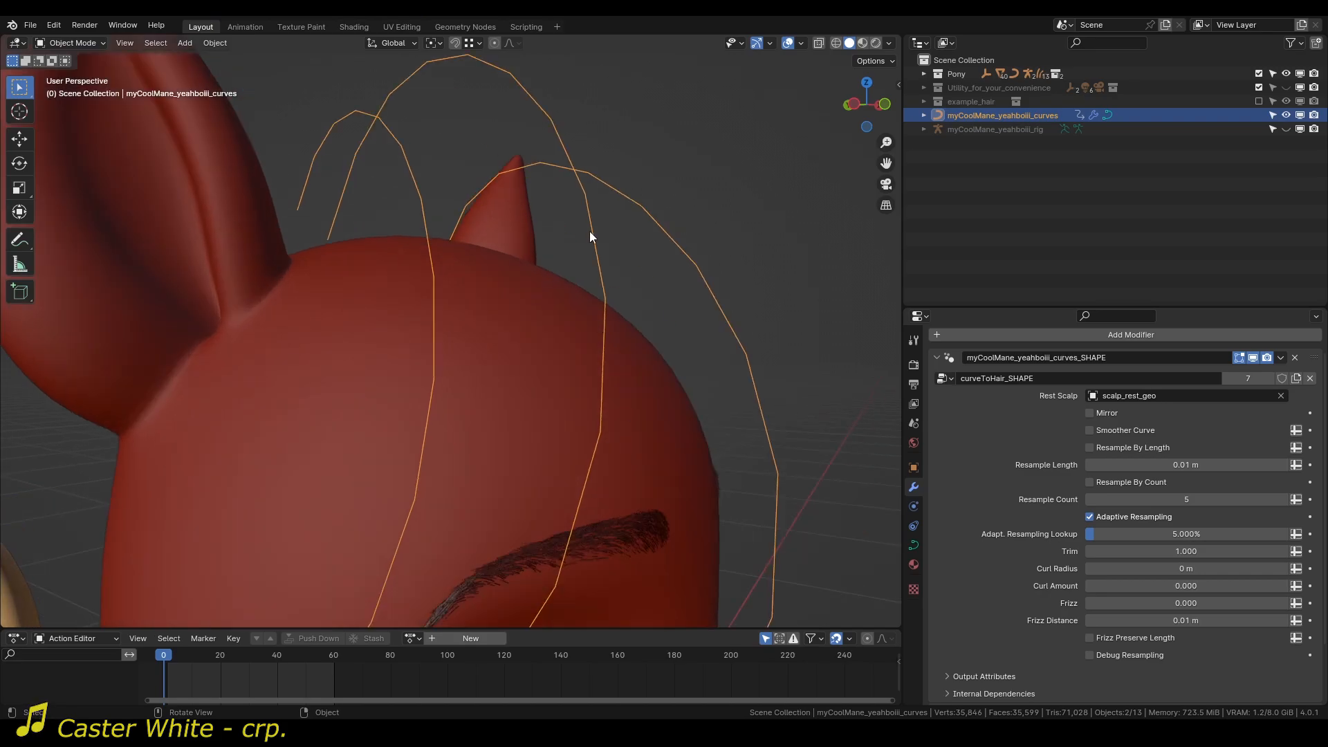
{"action": "scroll", "coordinate": [643, 378], "scroll_direction": "down", "scroll_amount": 3}
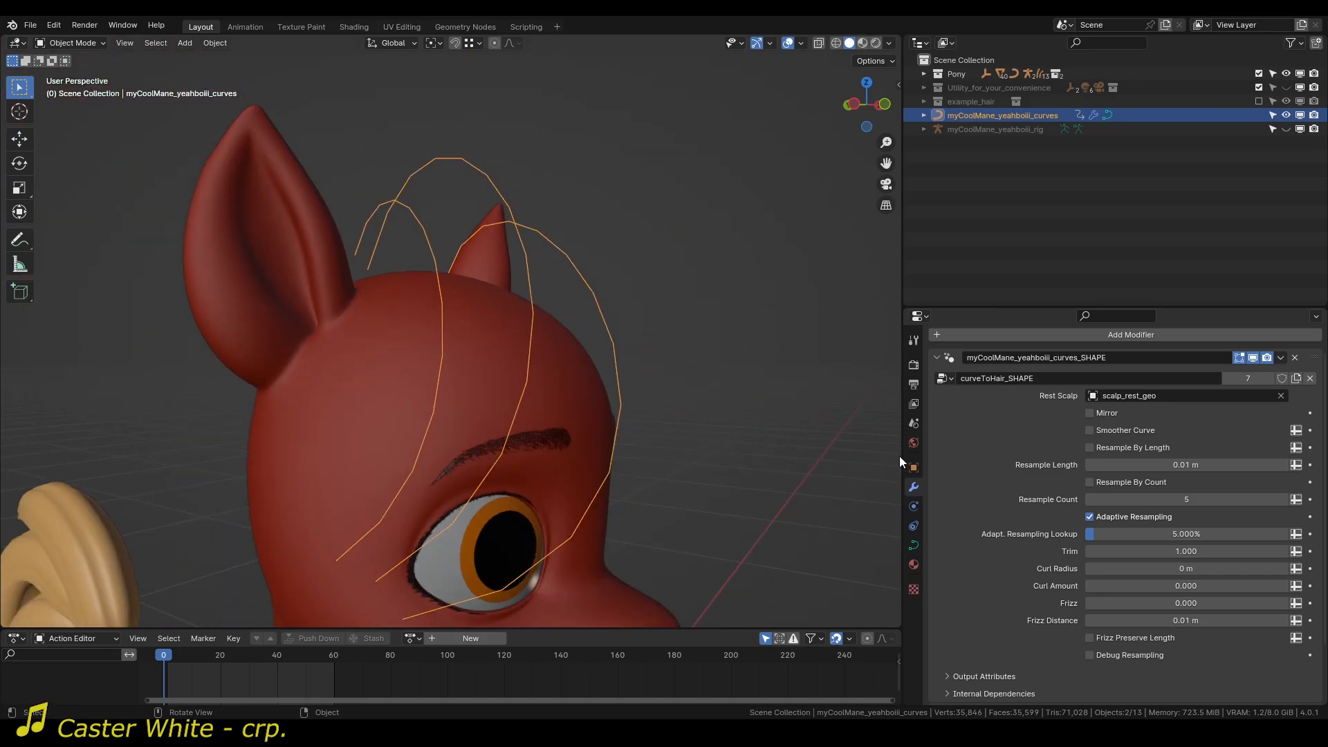
{"action": "left_click", "coordinate": [1090, 430]}
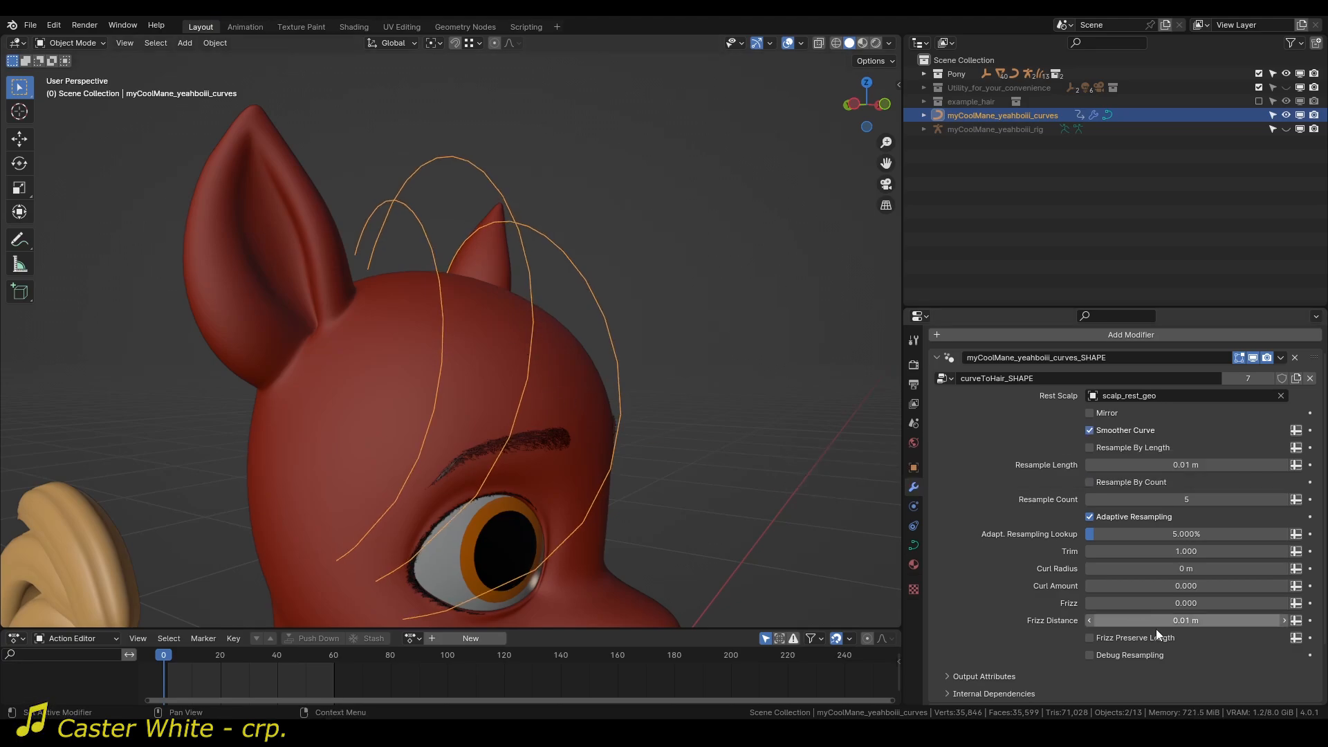
{"action": "left_click", "coordinate": [1143, 661]}
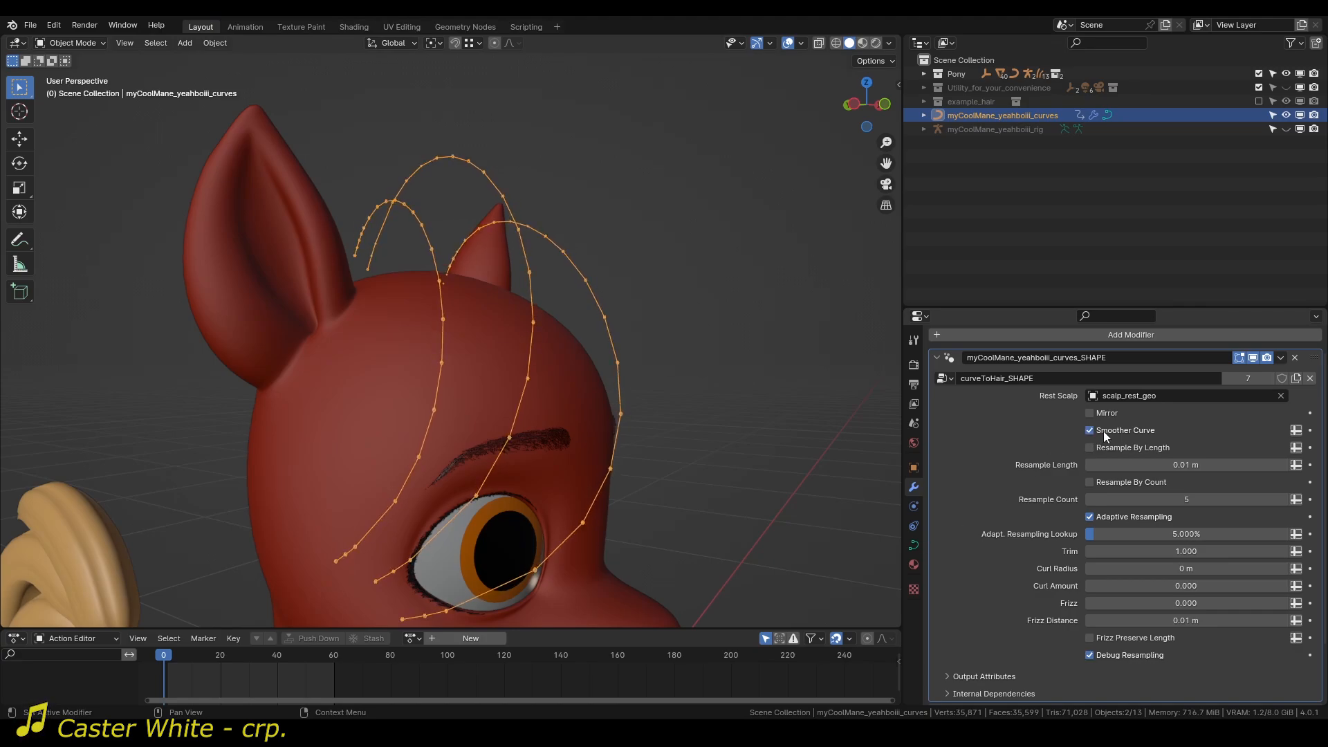
Turn off Adaptive Resampling in the SHAPE modifier and examine the point density of the mane curves from several angles.
{"action": "left_click", "coordinate": [1091, 516]}
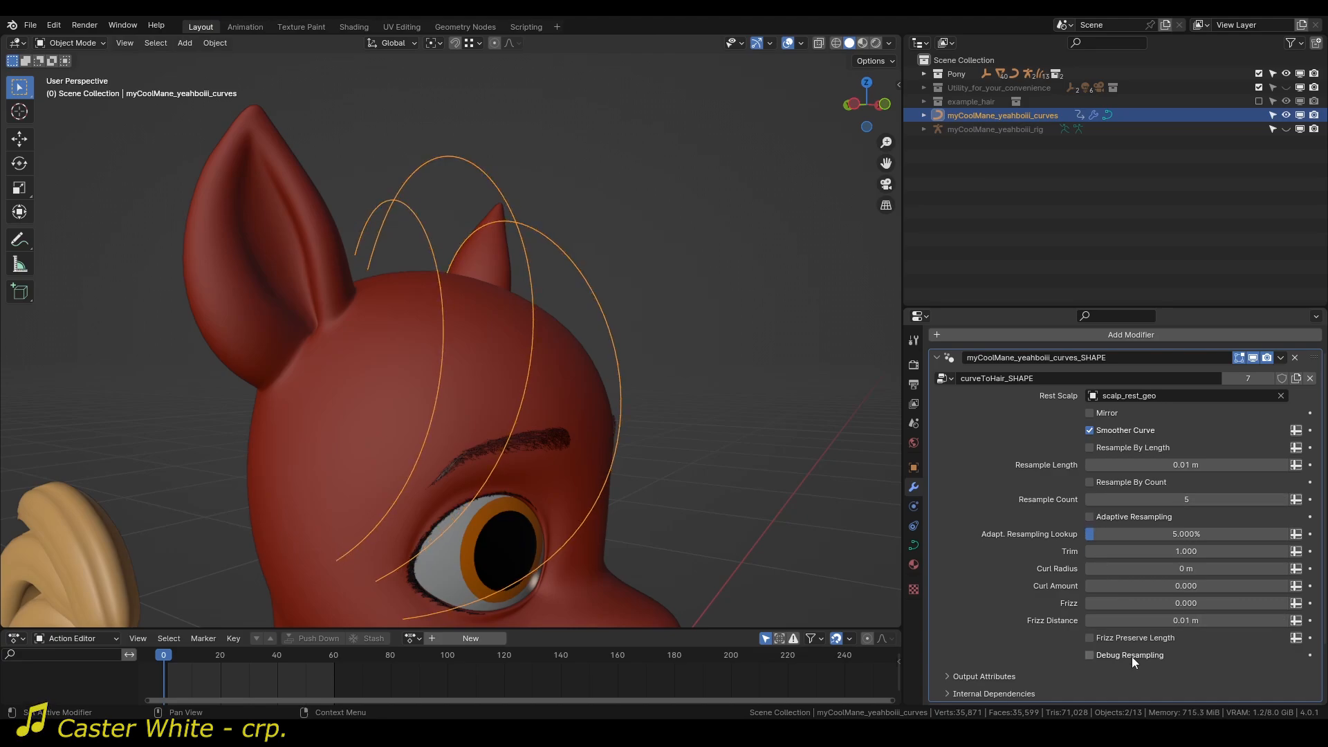
{"action": "middle_click_drag", "start_coordinate": [549, 403], "coordinate": [389, 231]}
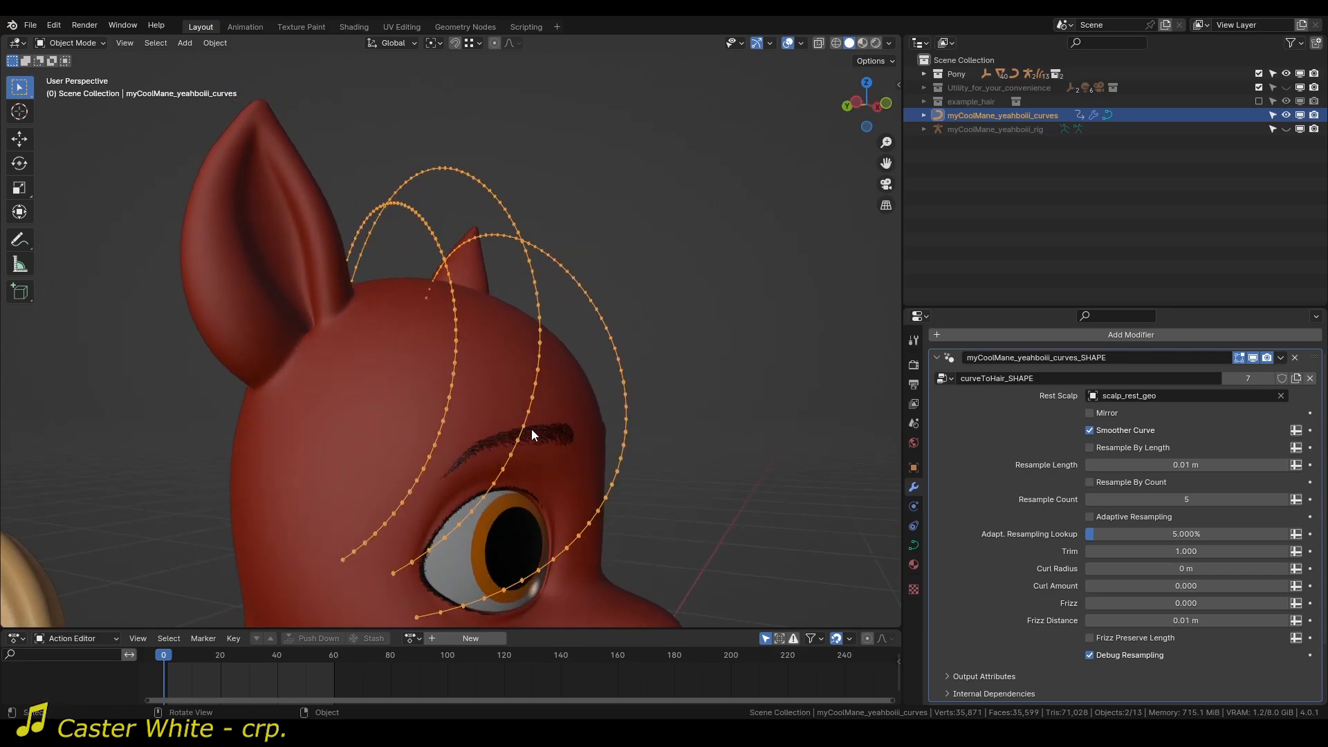
{"action": "middle_click_drag", "start_coordinate": [400, 324], "coordinate": [429, 328]}
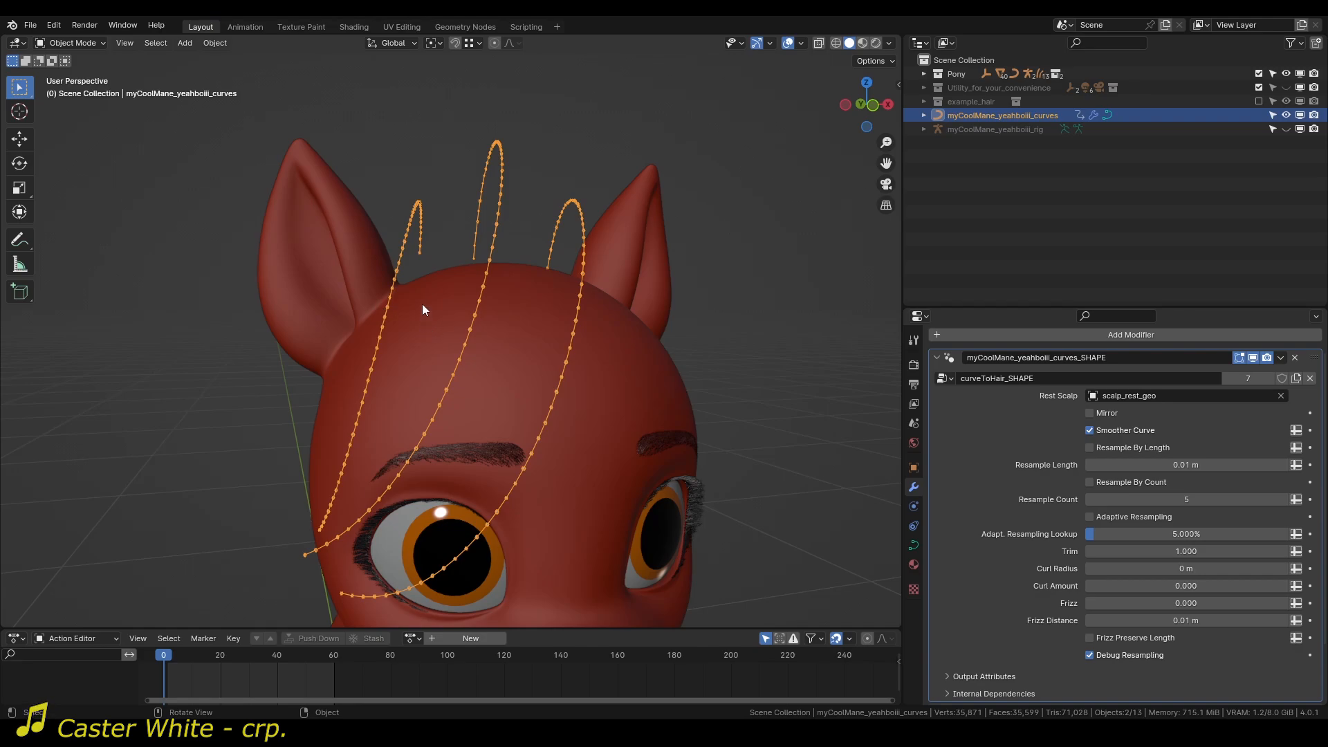
{"action": "mouse_move", "coordinate": [425, 306]}
{"action": "middle_mouse_down"}
{"action": "mouse_move", "coordinate": [484, 297]}
{"action": "mouse_move", "coordinate": [548, 332]}
{"action": "mouse_move", "coordinate": [432, 311]}
{"action": "middle_mouse_up"}
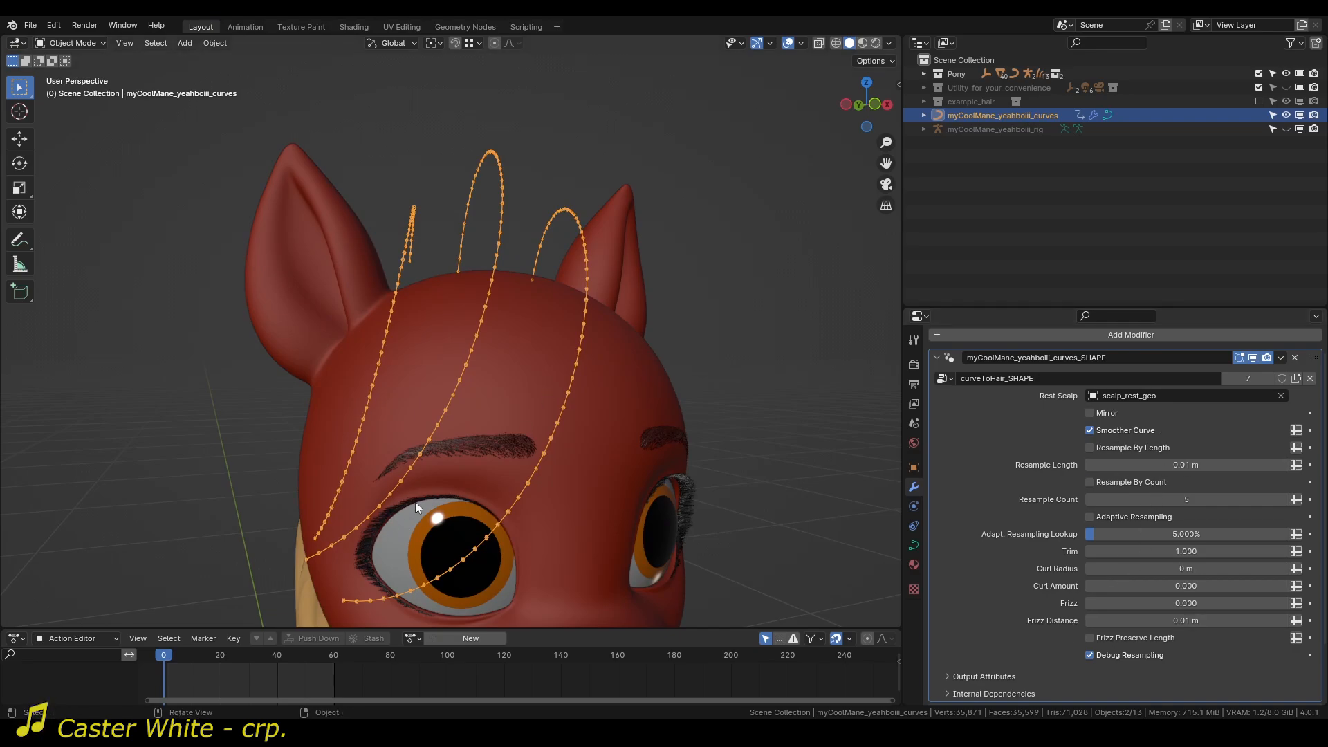
{"action": "middle_click_drag", "start_coordinate": [470, 363], "coordinate": [531, 372]}
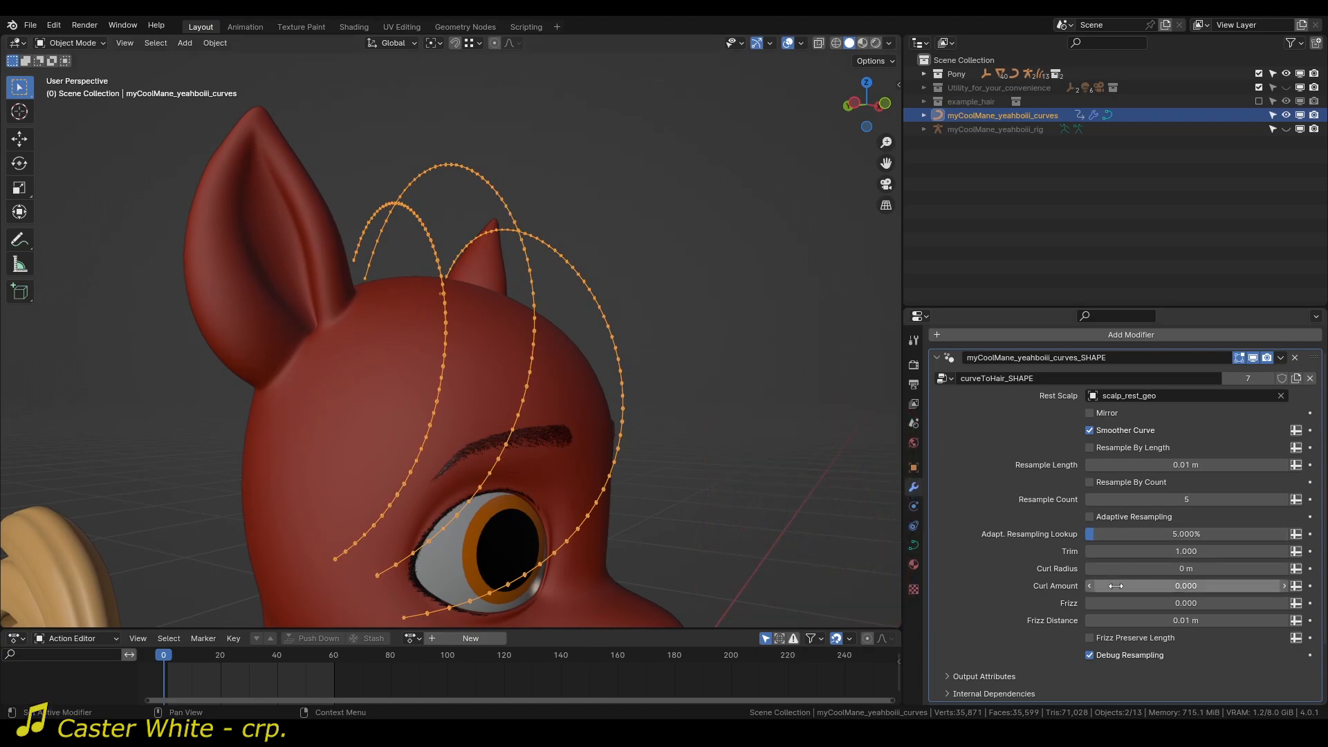
{"action": "left_click", "coordinate": [1109, 655]}
{"action": "left_click", "coordinate": [1110, 656]}
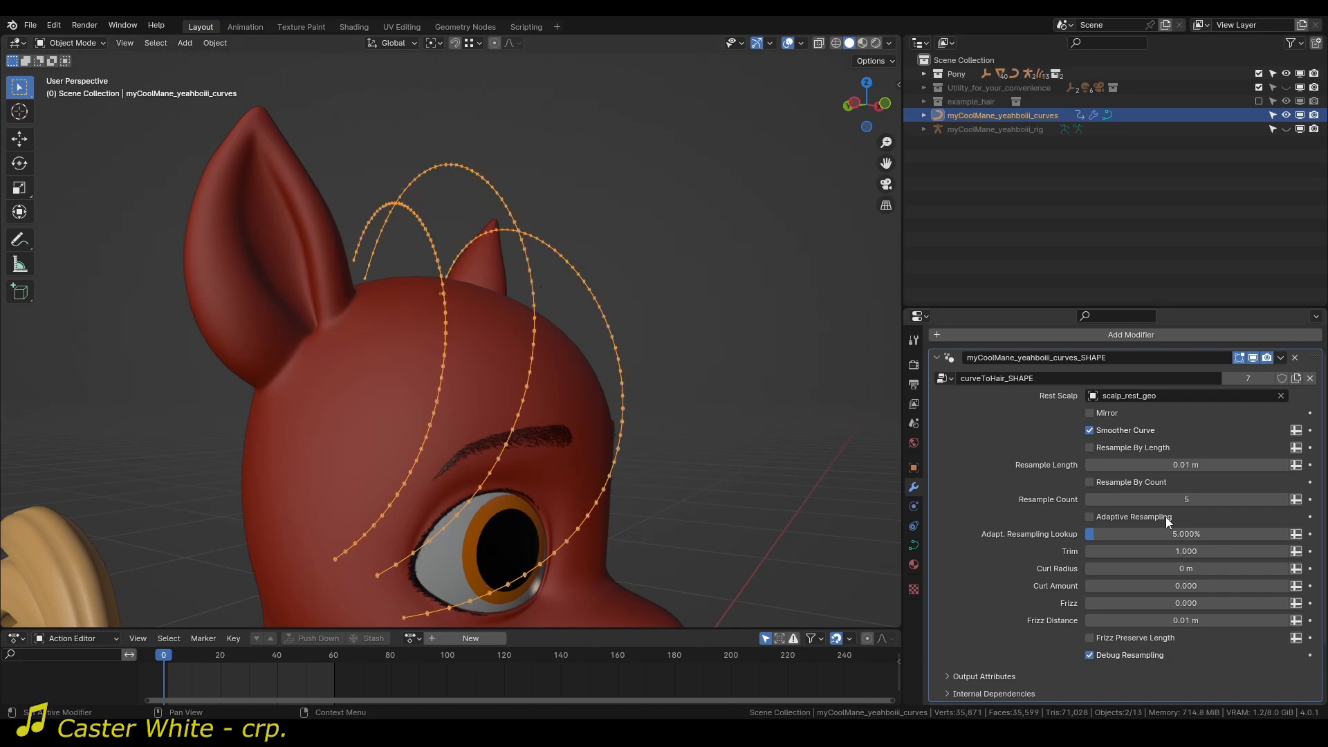
Turn Adaptive Resampling back on and examine how the points are distributed along the bends of the mane curves.
{"action": "left_click", "coordinate": [1128, 517]}
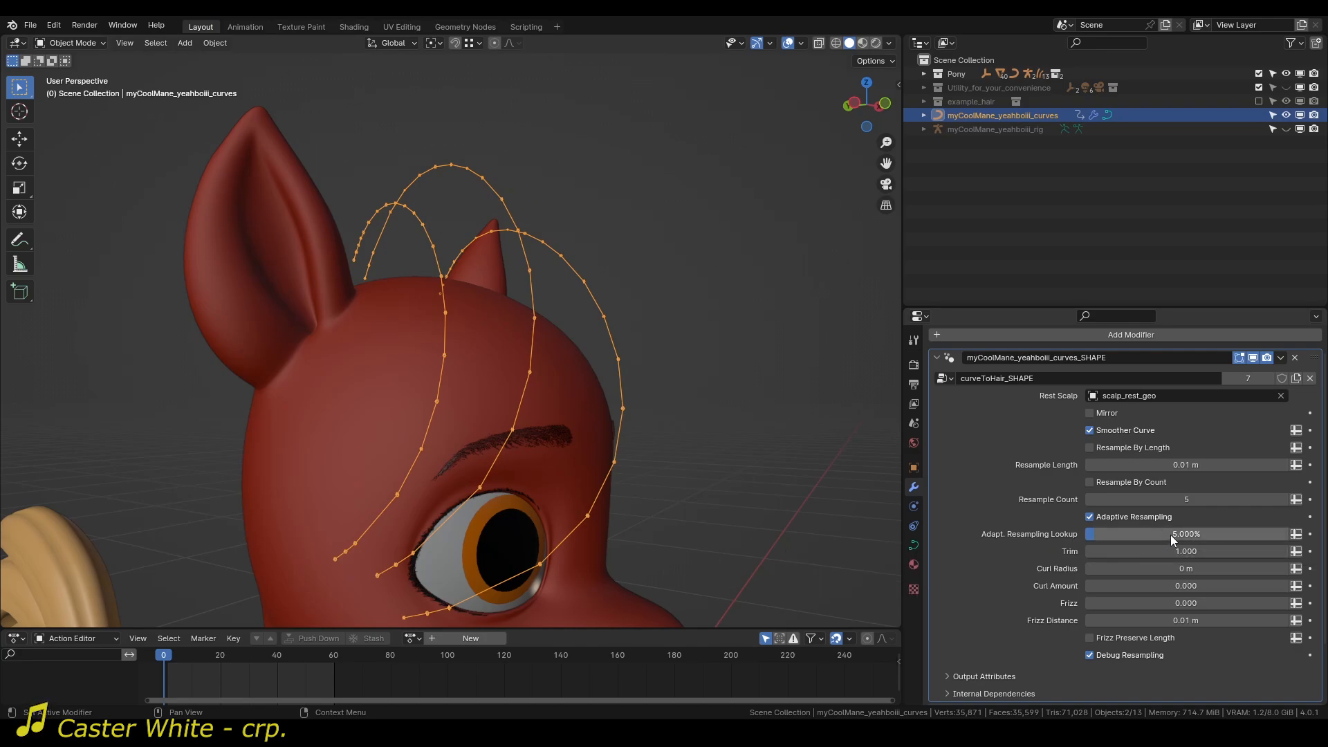
{"action": "middle_click_drag", "start_coordinate": [633, 263], "coordinate": [504, 231]}
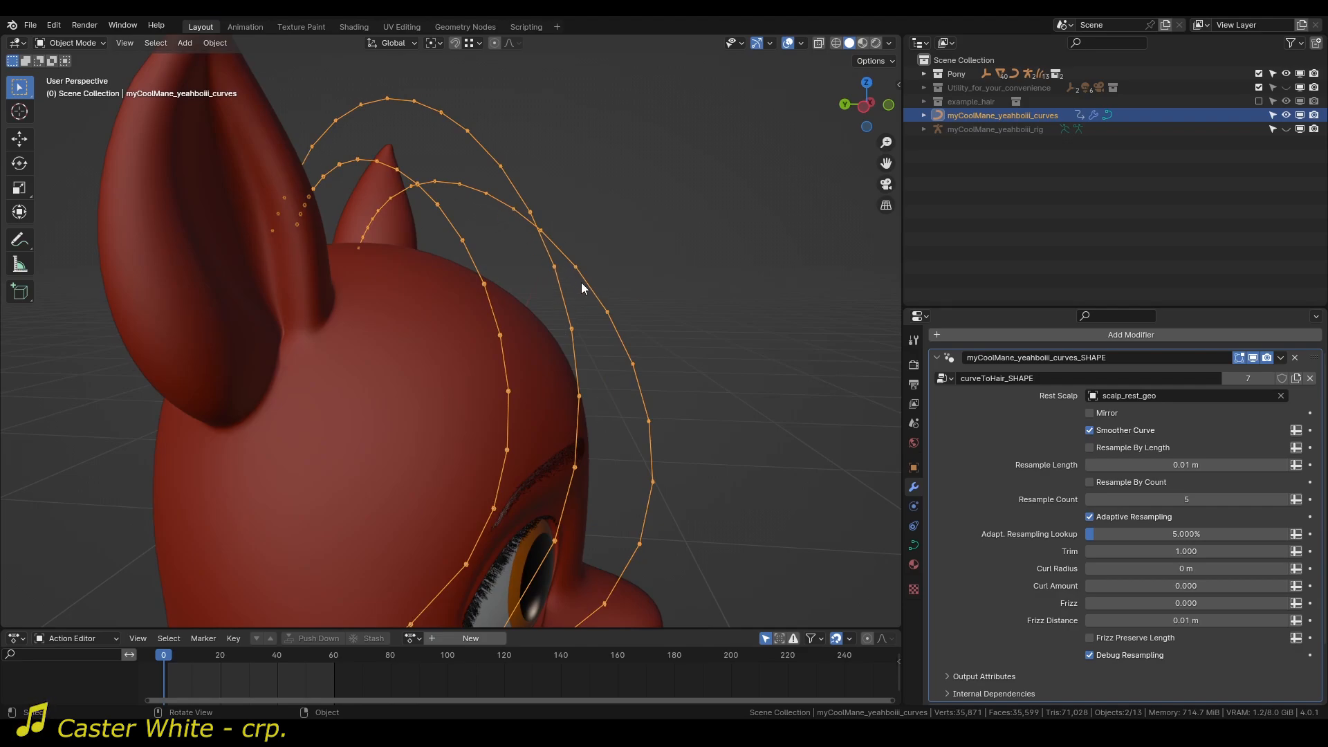
{"action": "scroll", "coordinate": [457, 246], "scroll_direction": "down", "scroll_amount": 3}
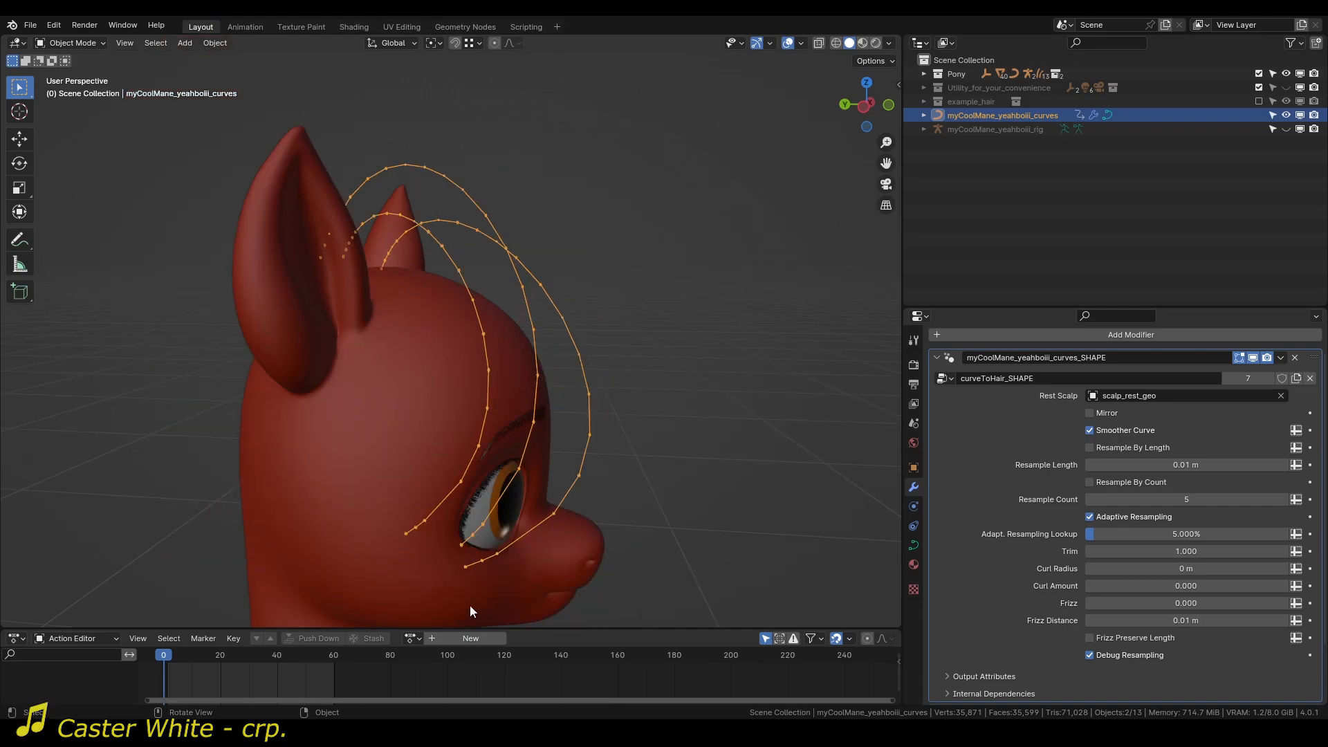
{"action": "scroll", "coordinate": [473, 323], "scroll_direction": "up", "scroll_amount": 5}
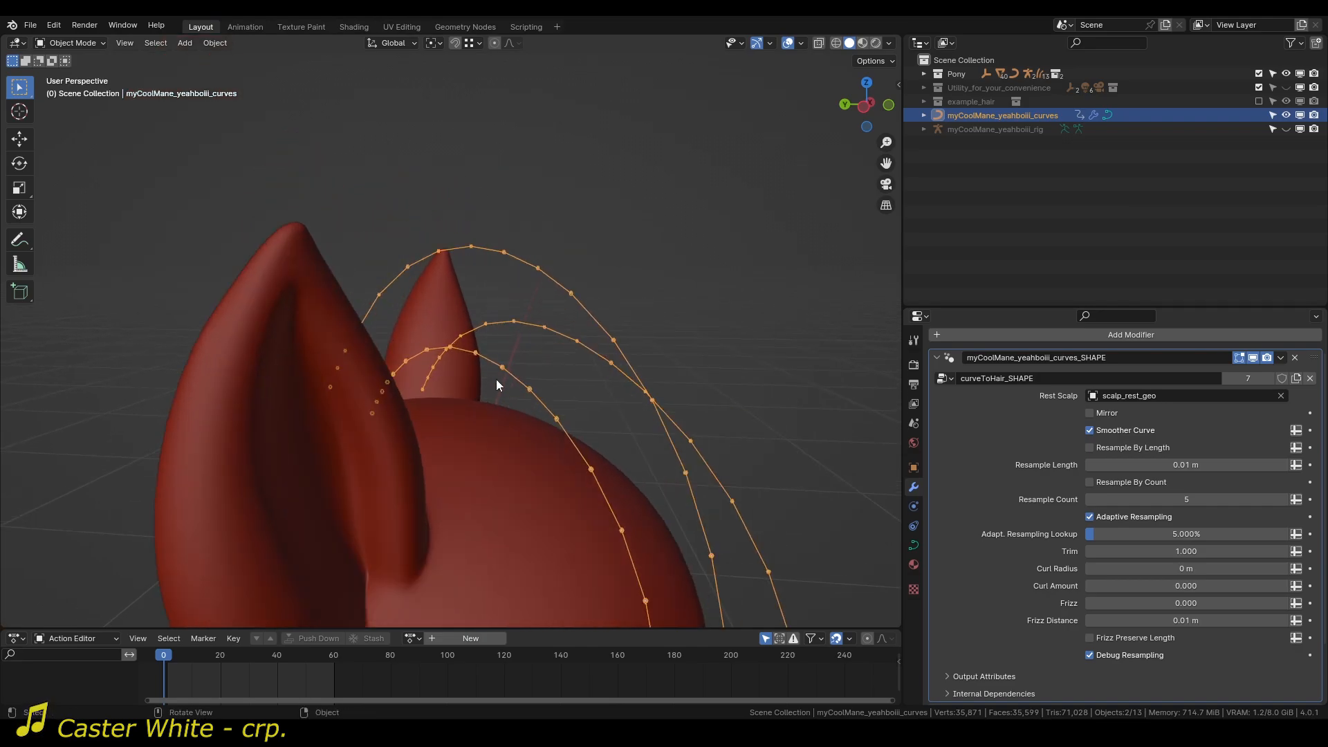
{"action": "middle_click_drag", "start_coordinate": [496, 379], "coordinate": [489, 368]}
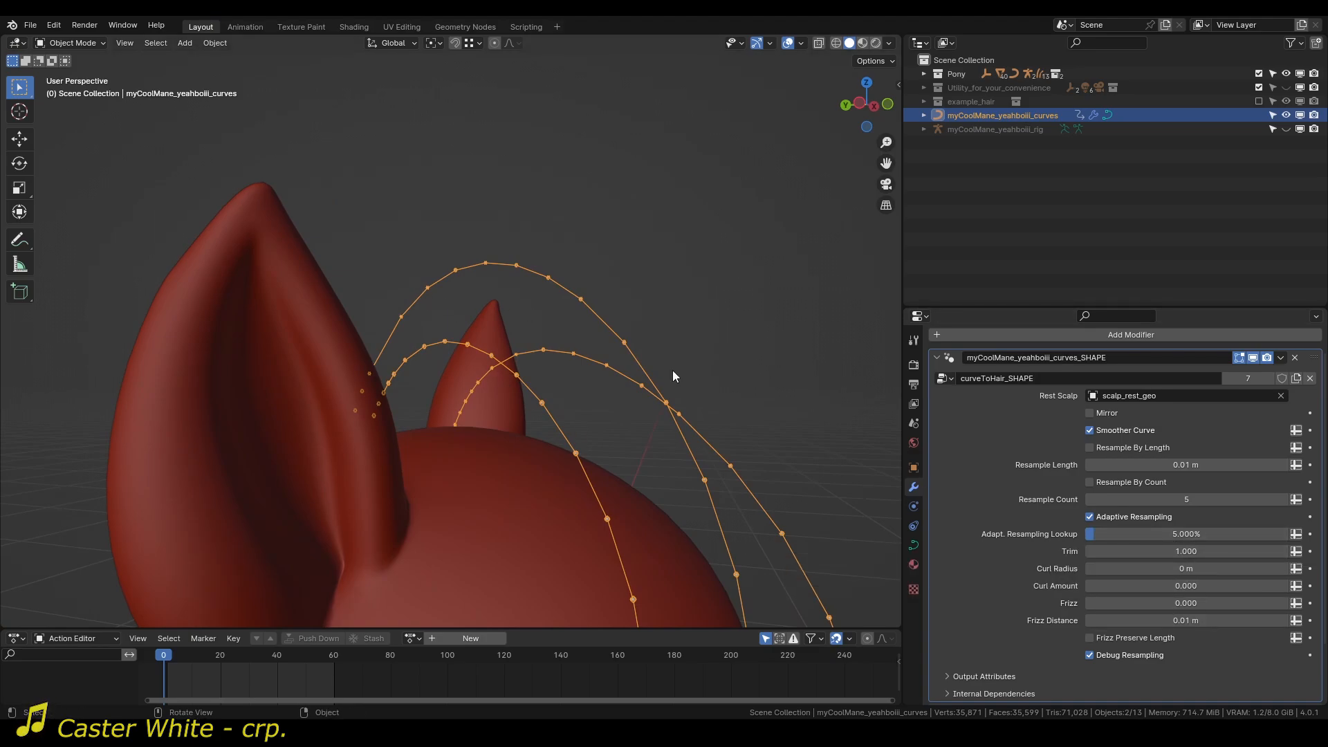
{"action": "middle_click_drag", "start_coordinate": [673, 376], "coordinate": [575, 395]}
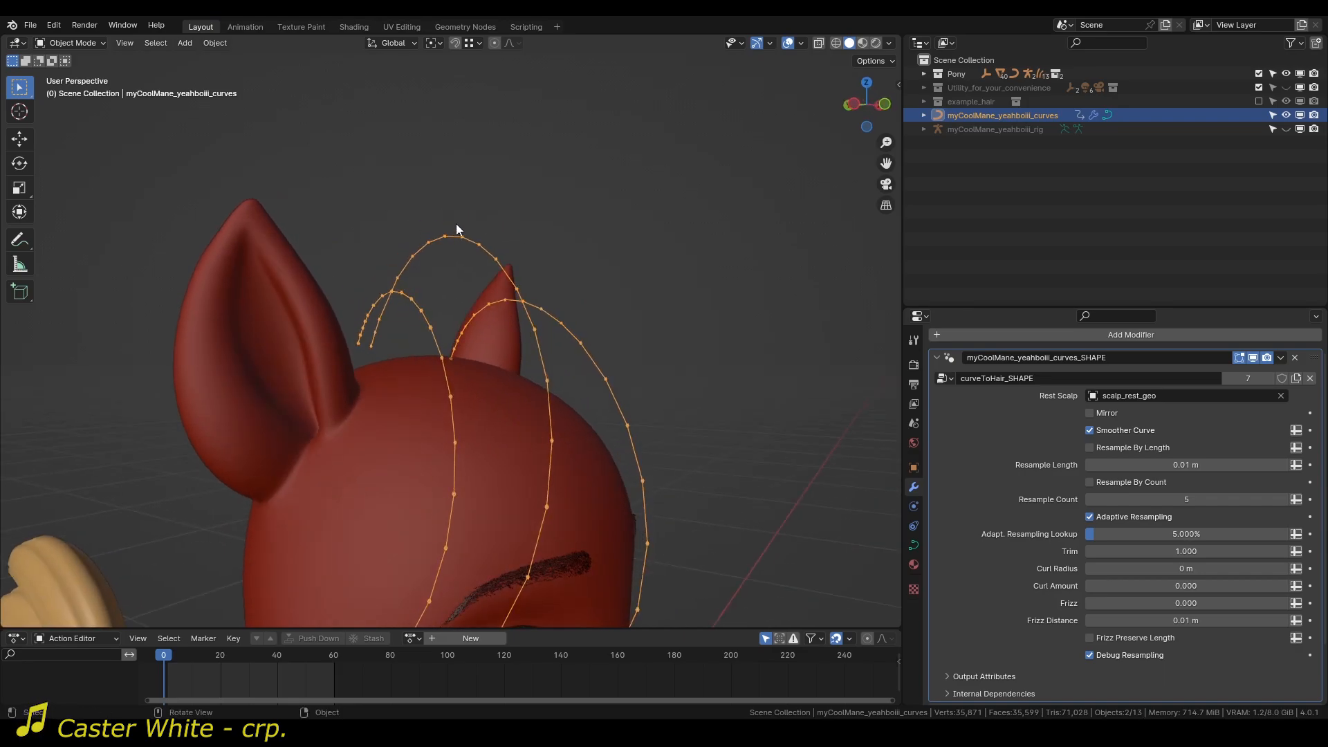
{"action": "scroll", "coordinate": [457, 228], "scroll_direction": "up", "scroll_amount": 5}
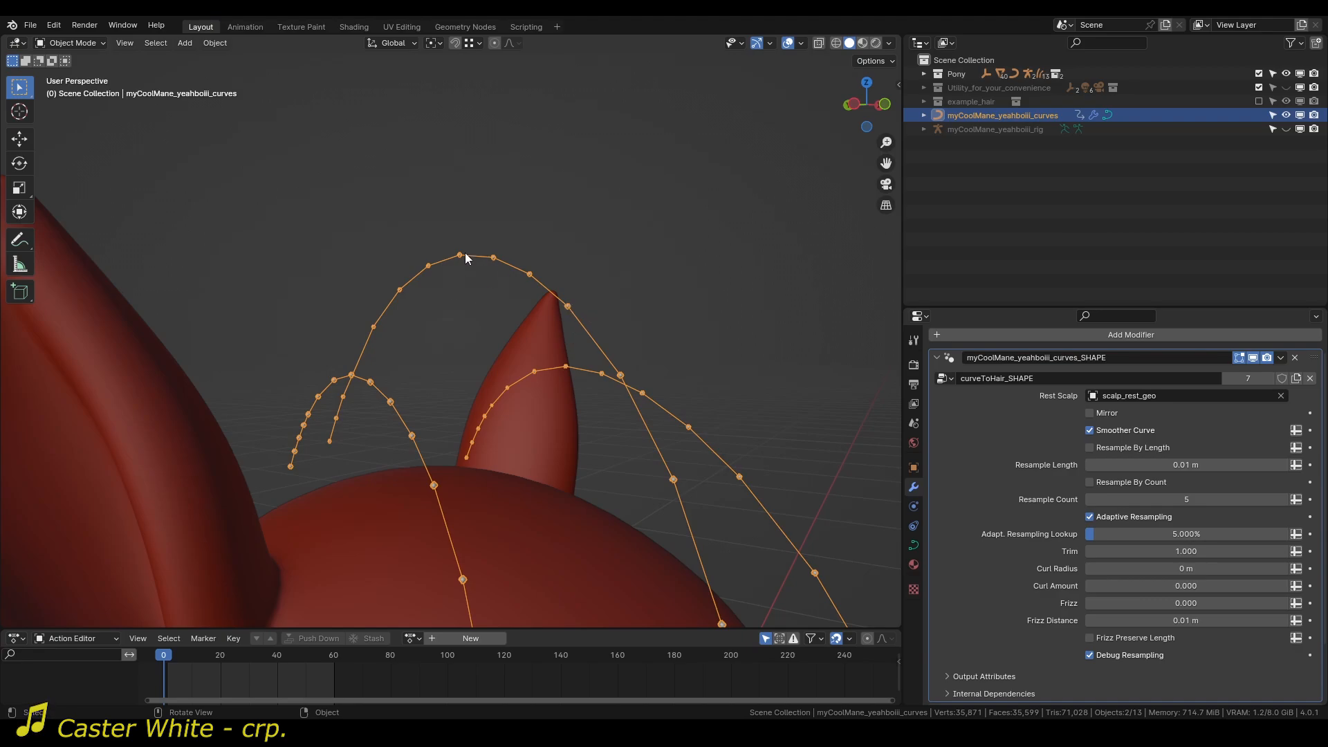
Try several Adaptive Resampling Lookup values on the mane curves, settle on about 27.6%, and check the curves with Debug Resampling off.
{"action": "middle_click_drag", "start_coordinate": [504, 266], "coordinate": [500, 209]}
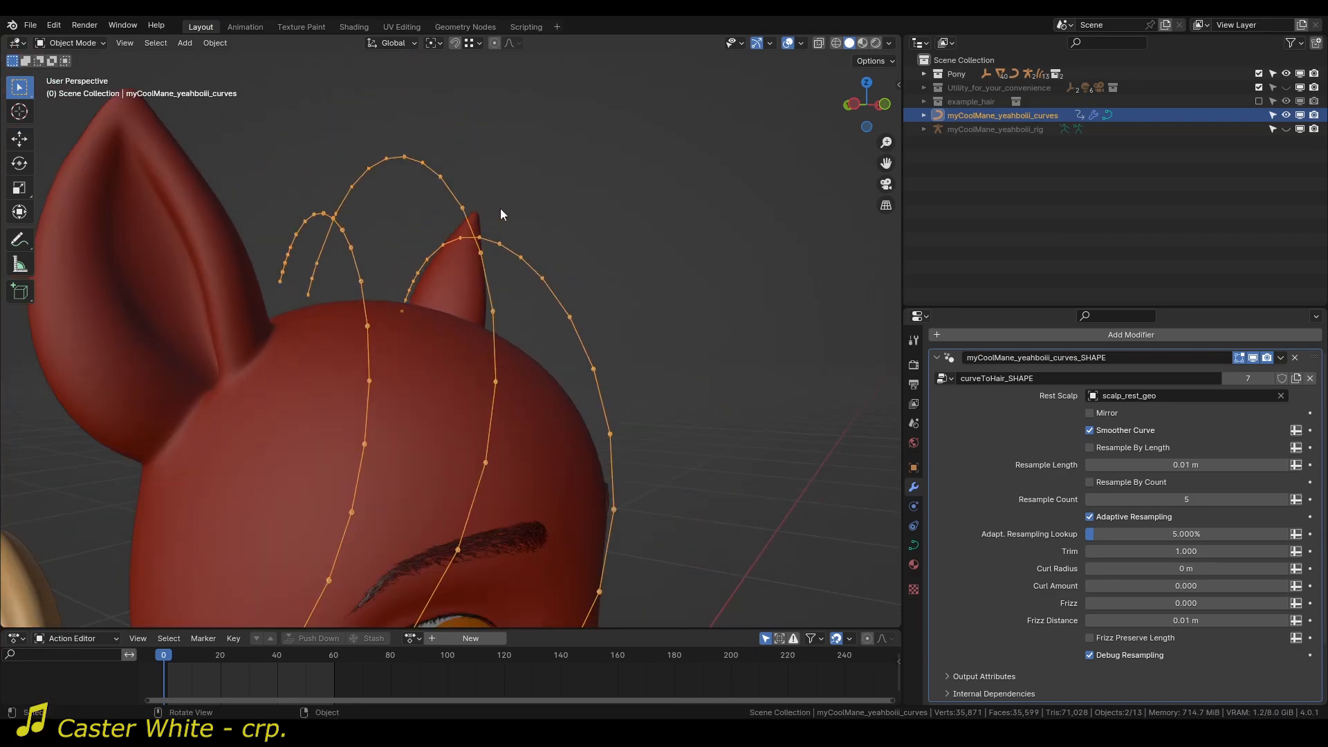
{"action": "middle_click_drag", "start_coordinate": [503, 435], "coordinate": [568, 429]}
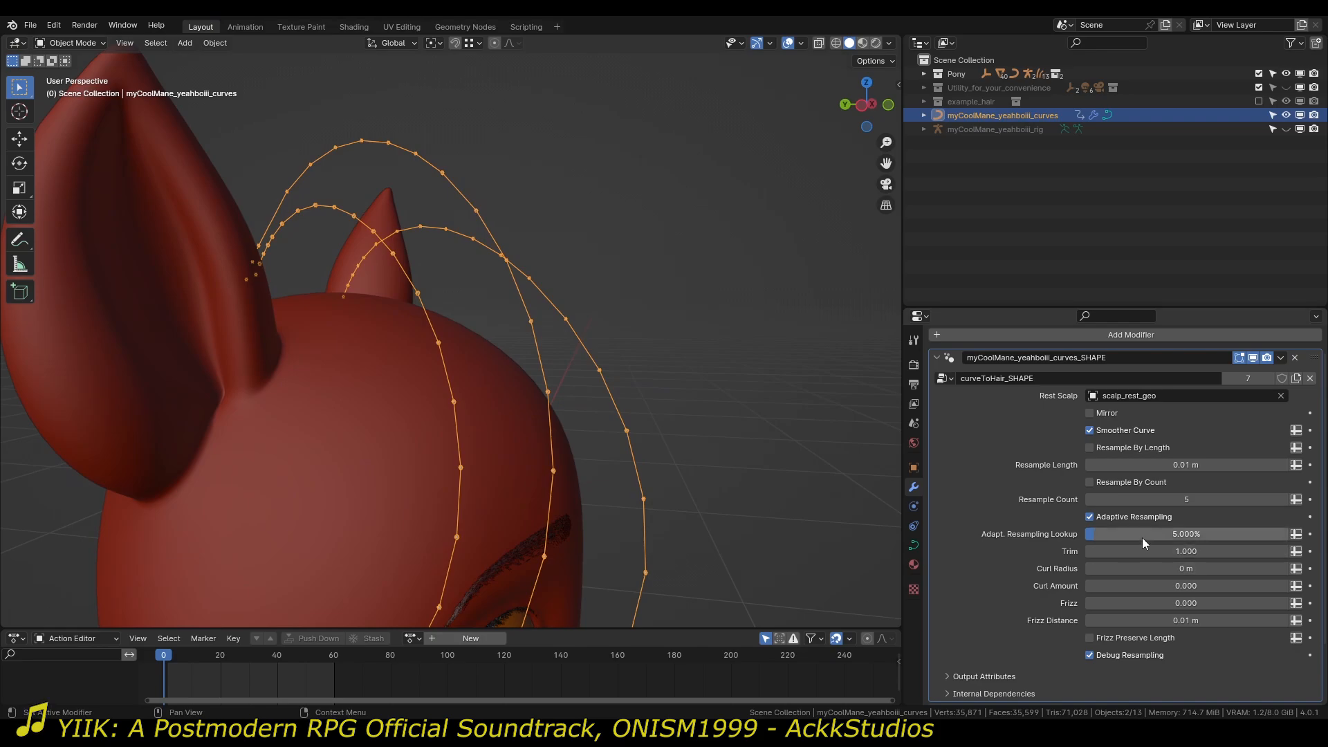
{"action": "left_click_drag", "start_coordinate": [1147, 537], "coordinate": [1209, 538]}
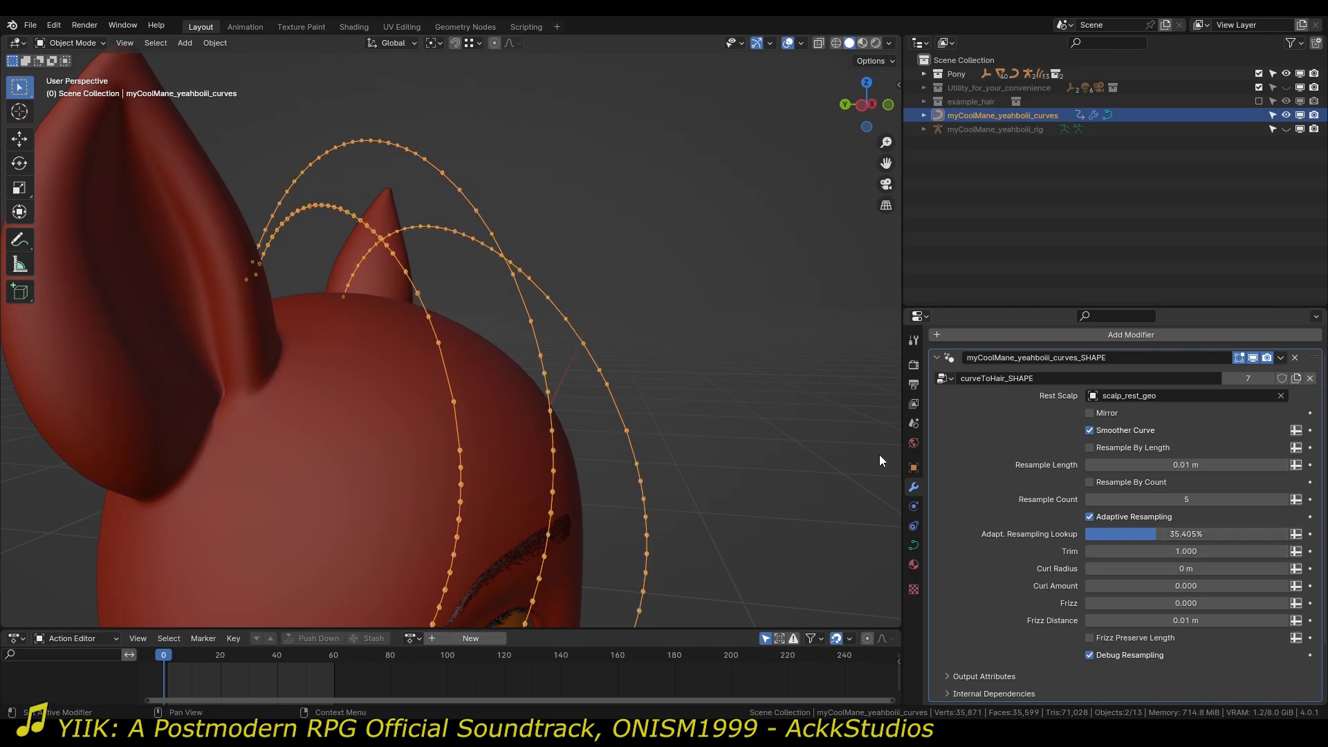
{"action": "middle_click_drag", "start_coordinate": [533, 584], "coordinate": [578, 446], "text": "shift"}
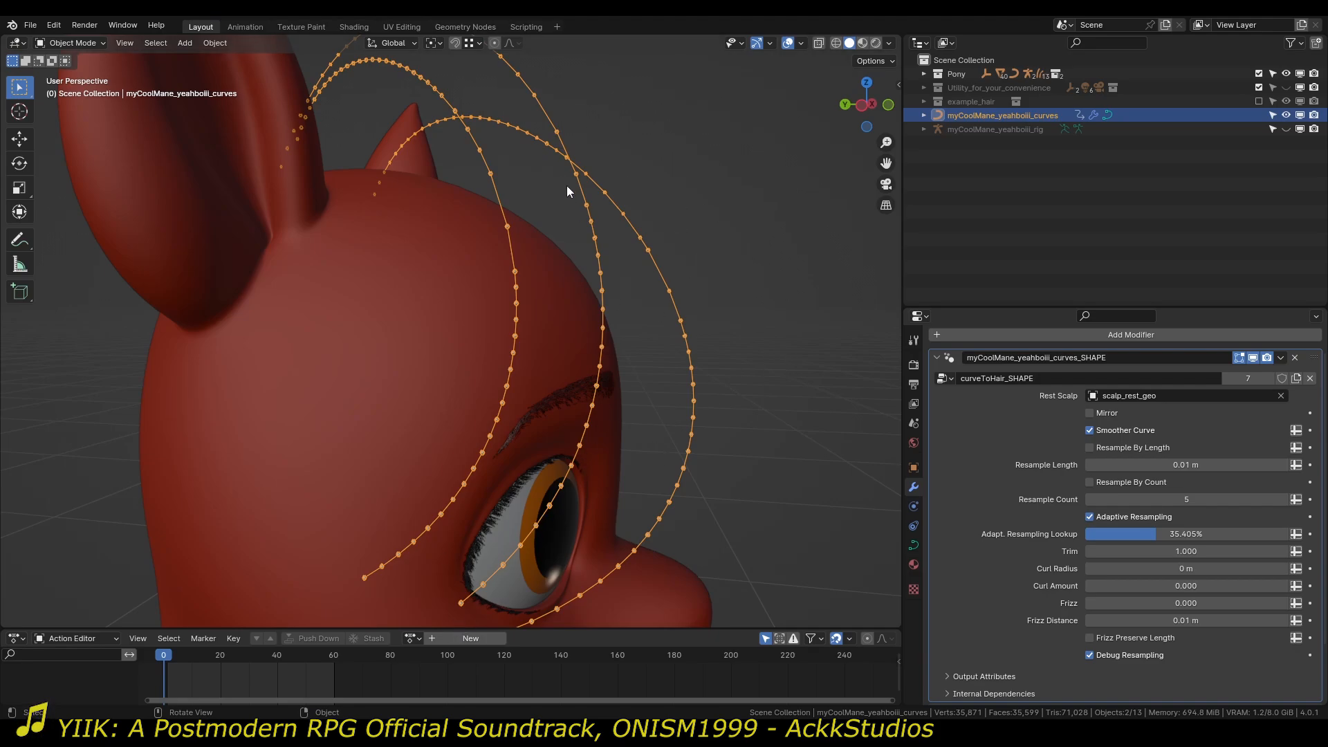
{"action": "left_click_drag", "start_coordinate": [1186, 534], "coordinate": [1146, 534]}
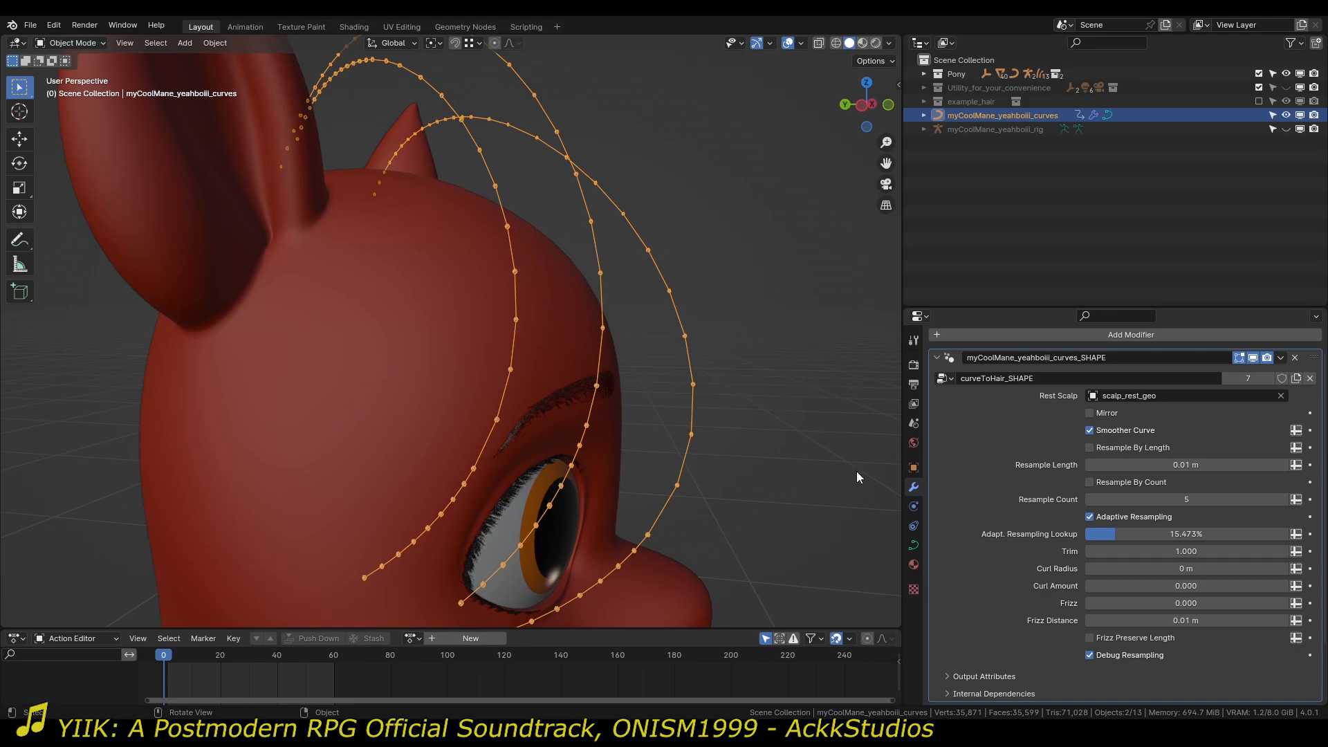
{"action": "mouse_move", "coordinate": [1187, 534]}
{"action": "left_mouse_down"}
{"action": "mouse_move", "coordinate": [1214, 534]}
{"action": "mouse_move", "coordinate": [1193, 534]}
{"action": "left_mouse_up"}
{"action": "middle_click_drag", "start_coordinate": [803, 398], "coordinate": [604, 397]}
{"action": "middle_click_drag", "start_coordinate": [356, 288], "coordinate": [501, 386]}
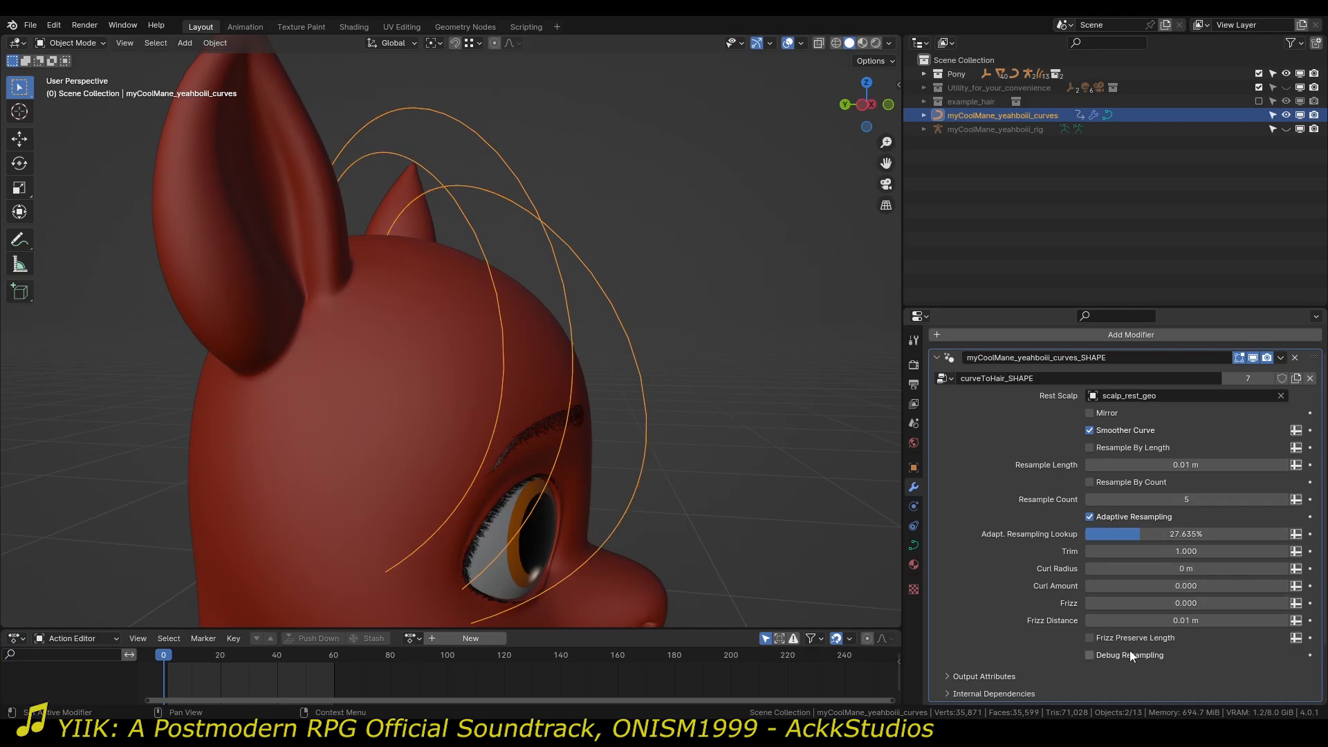
Compare the mane curves with Adaptive Resampling on and off, turn Debug Resampling back on and leave Adaptive Resampling off.
{"action": "left_click", "coordinate": [1152, 513]}
{"action": "left_click", "coordinate": [1152, 513]}
{"action": "left_click", "coordinate": [1147, 655]}
{"action": "middle_click_drag", "start_coordinate": [727, 402], "coordinate": [540, 325]}
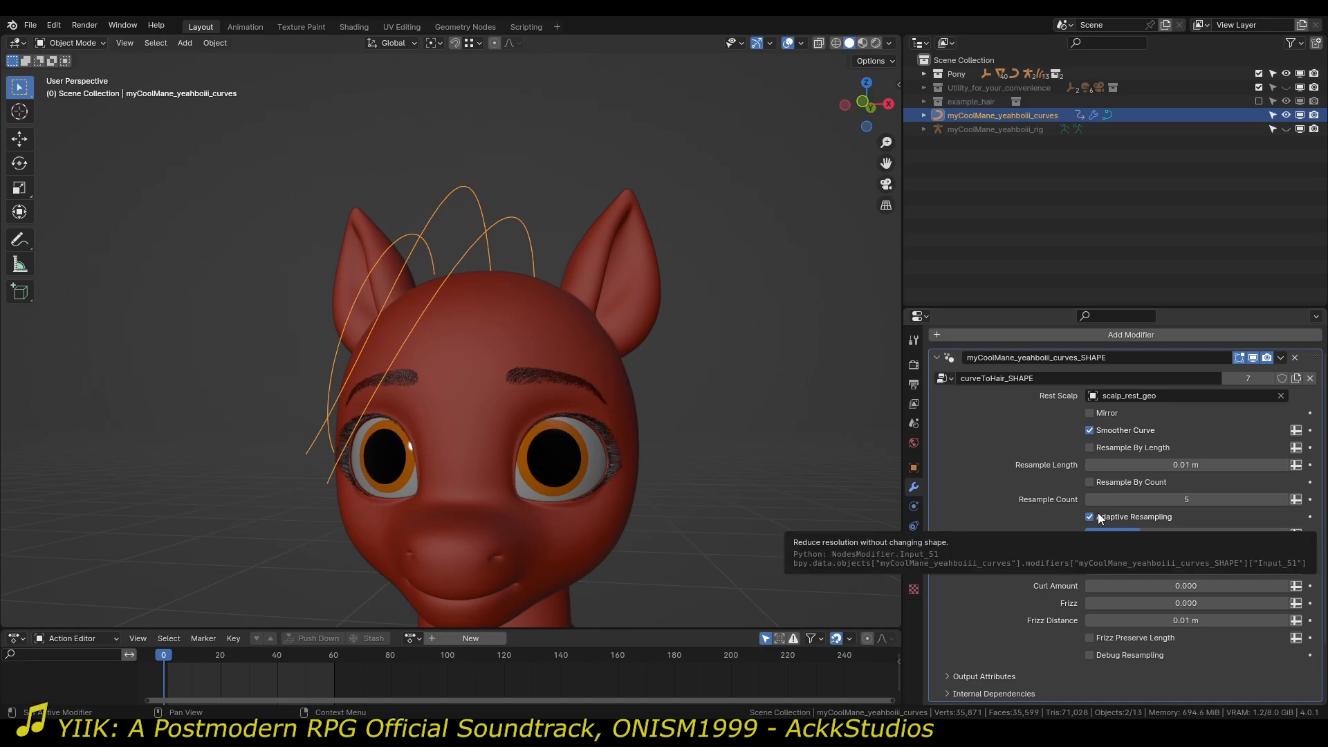
{"action": "middle_click_drag", "start_coordinate": [332, 288], "coordinate": [429, 283]}
{"action": "left_click", "coordinate": [1135, 657]}
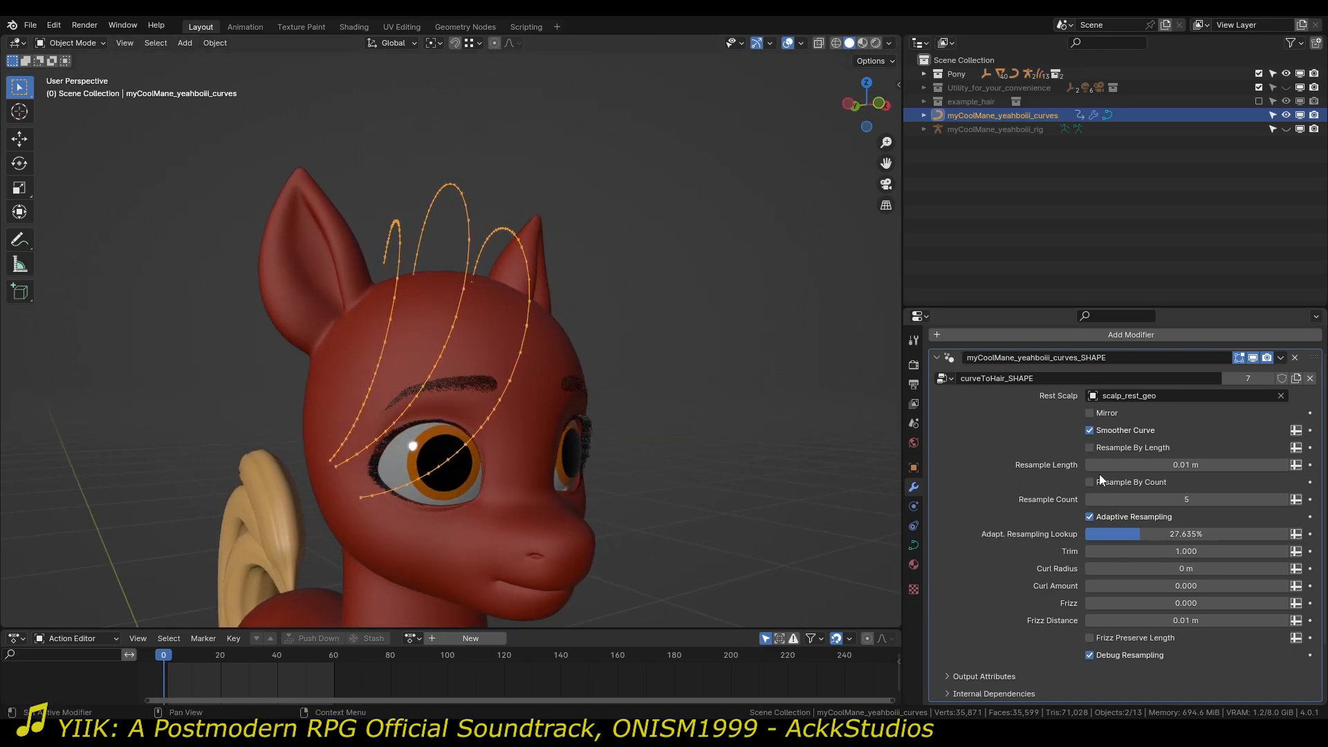
{"action": "middle_click_drag", "start_coordinate": [595, 408], "coordinate": [663, 405]}
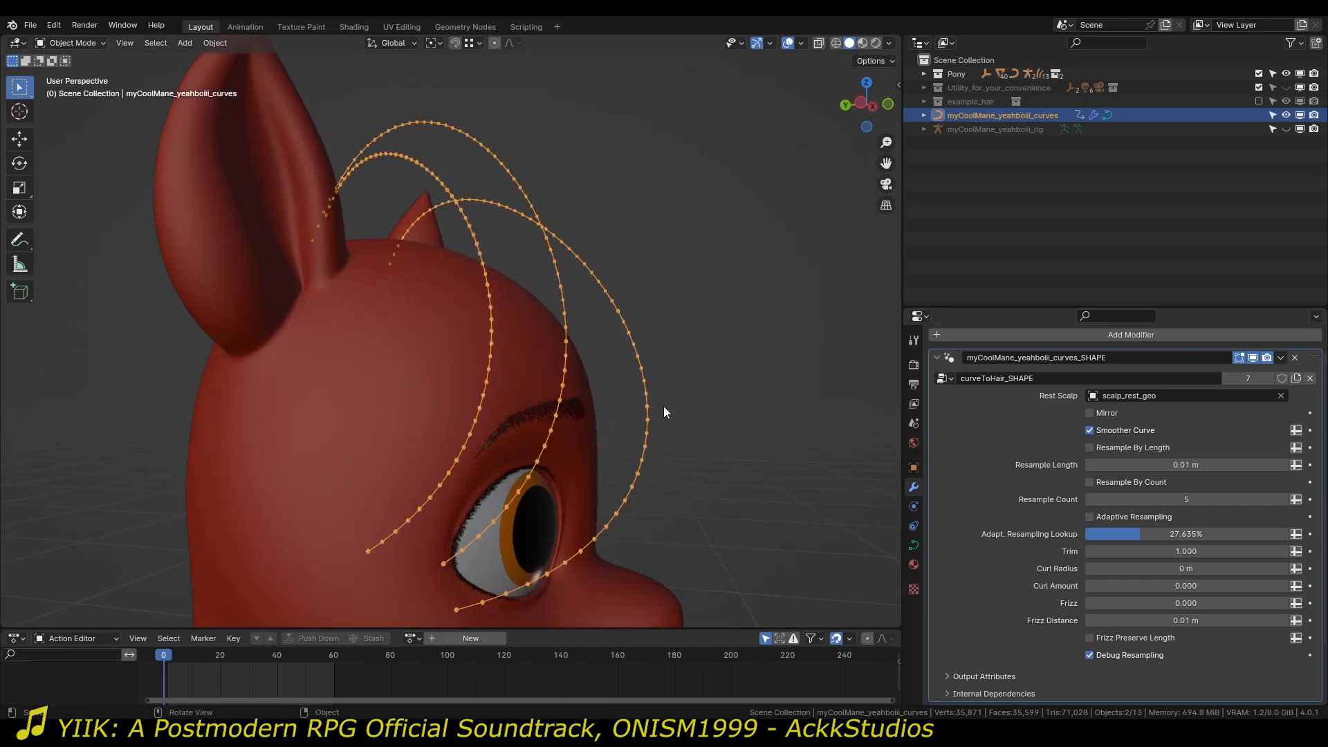
Enable Resample By Length, try a Resample Length of 0.17 m on the mane curves, and set it back to 0.01 m.
{"action": "left_click", "coordinate": [1134, 446]}
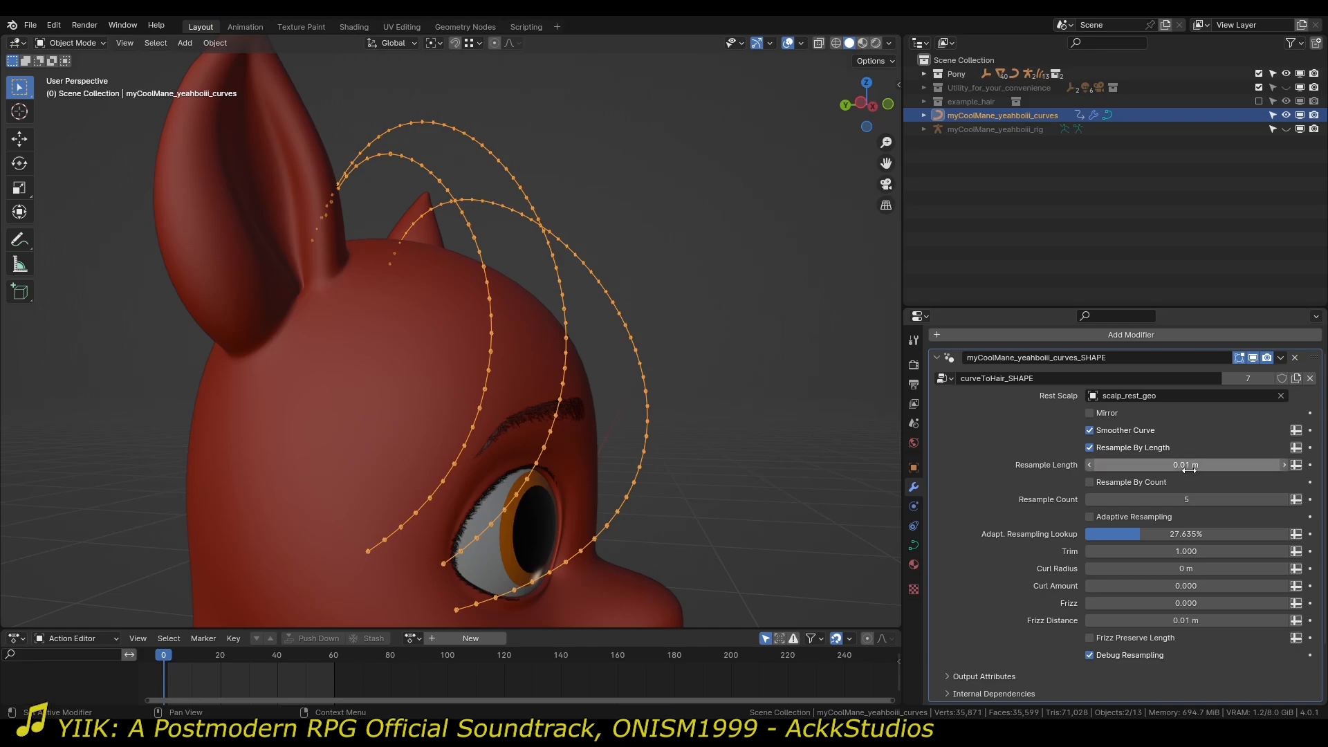
{"action": "middle_click_drag", "start_coordinate": [475, 222], "coordinate": [475, 310], "text": "shift"}
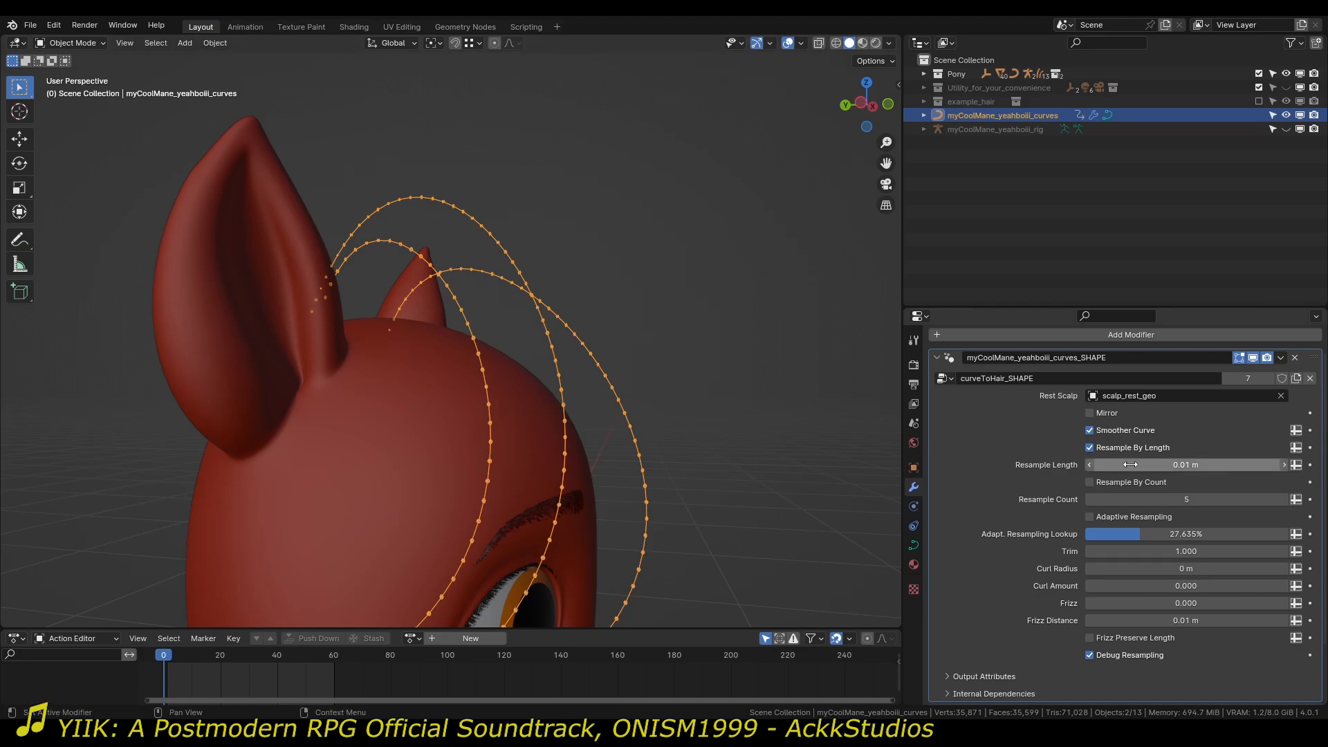
{"action": "left_click_drag", "start_coordinate": [1148, 465], "coordinate": [1211, 465]}
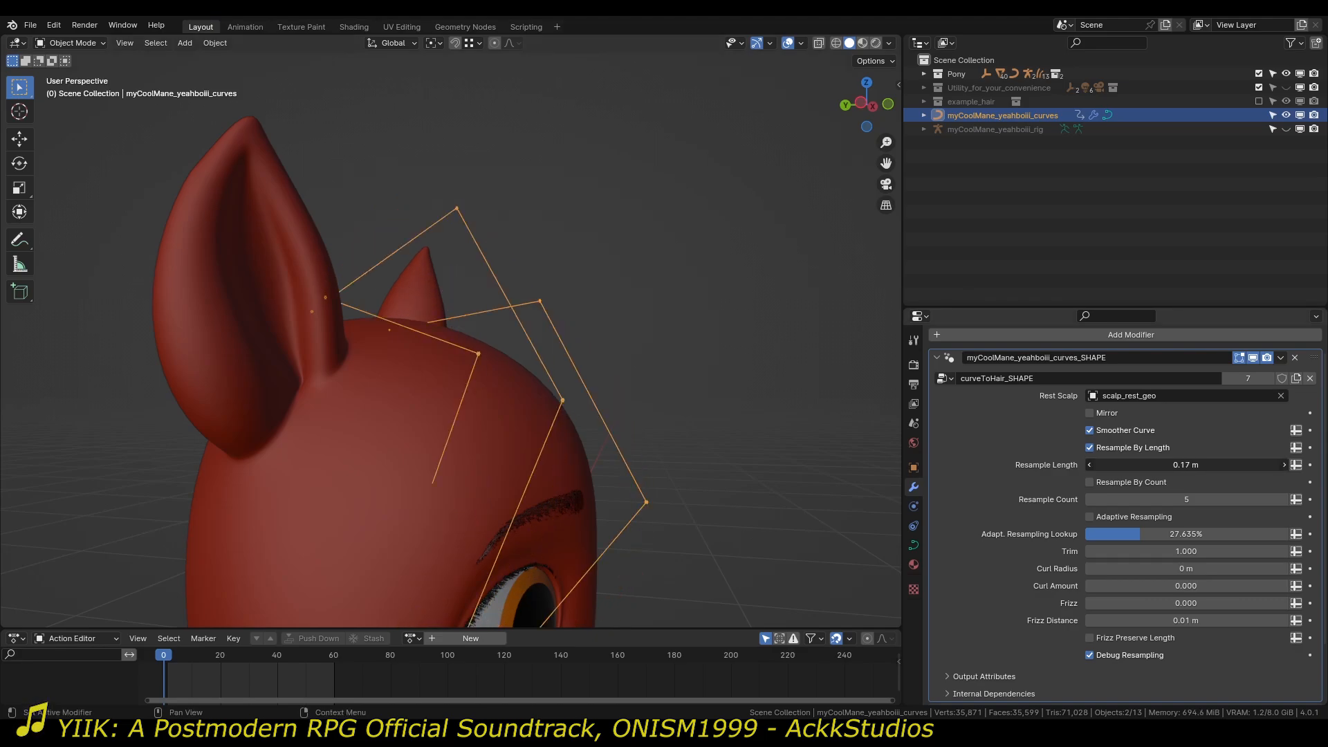
{"action": "left_click", "coordinate": [1158, 465]}
{"action": "type", "text": "0.01"}
{"action": "key", "text": "Return"}
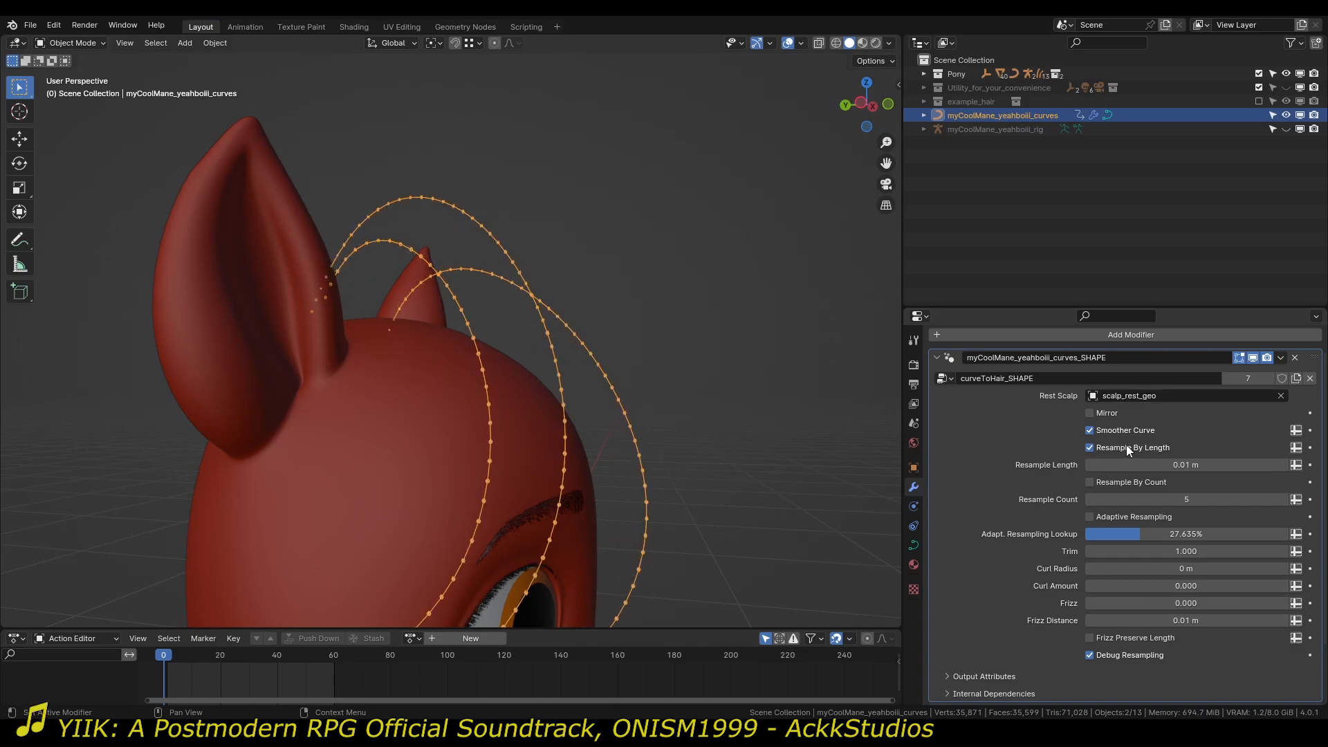
Try Resample By Count on the mane curves with a Resample Count of 6, and turn the option off again.
{"action": "left_click", "coordinate": [1100, 483]}
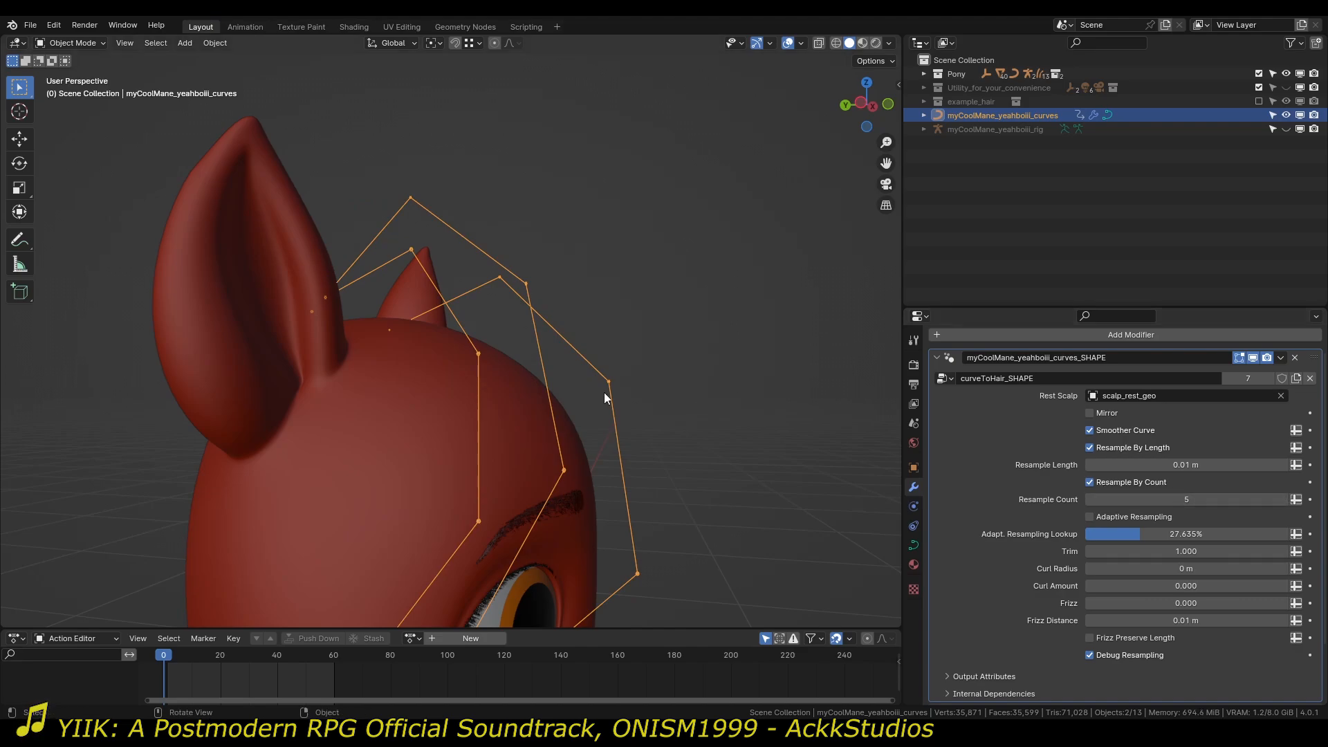
{"action": "middle_click_drag", "start_coordinate": [604, 392], "coordinate": [548, 390]}
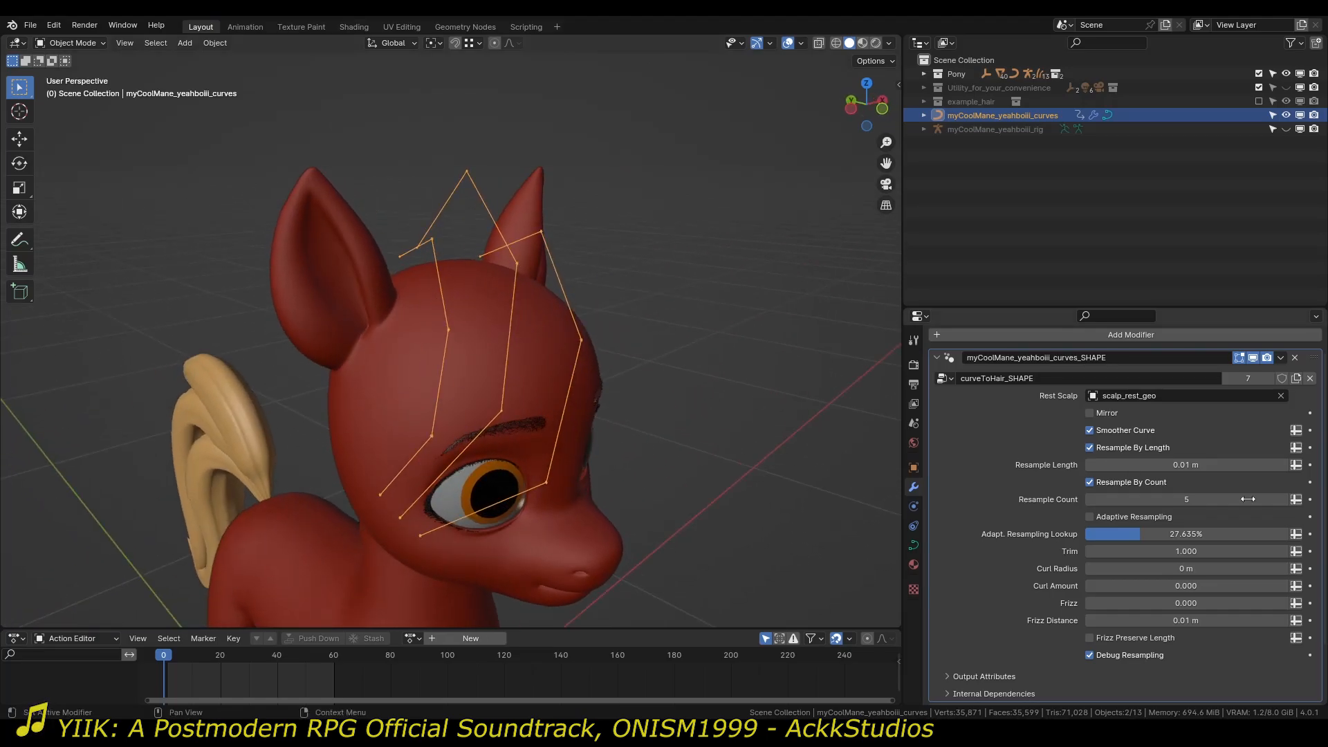
{"action": "mouse_move", "coordinate": [1202, 502]}
{"action": "left_mouse_down"}
{"action": "mouse_move", "coordinate": [1280, 501]}
{"action": "mouse_move", "coordinate": [1170, 499]}
{"action": "mouse_move", "coordinate": [1196, 498]}
{"action": "left_mouse_up"}
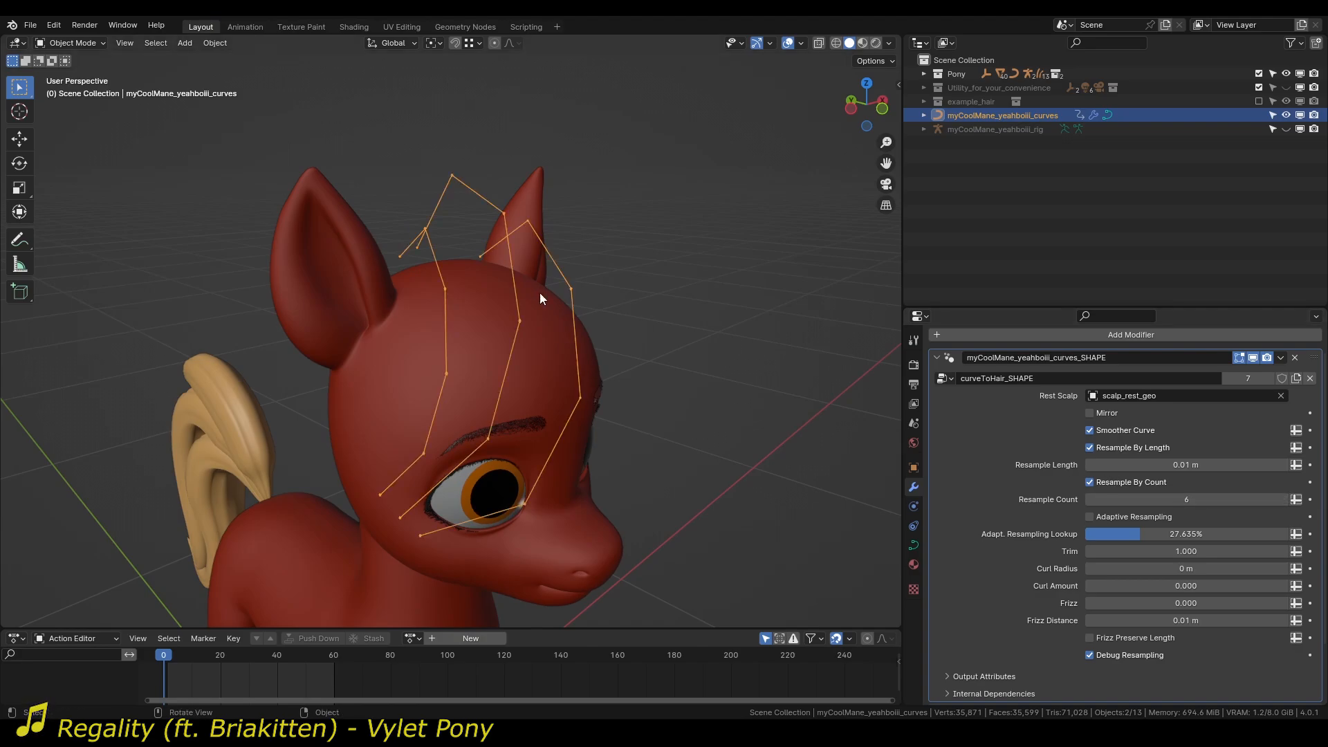
{"action": "left_click", "coordinate": [1126, 480]}
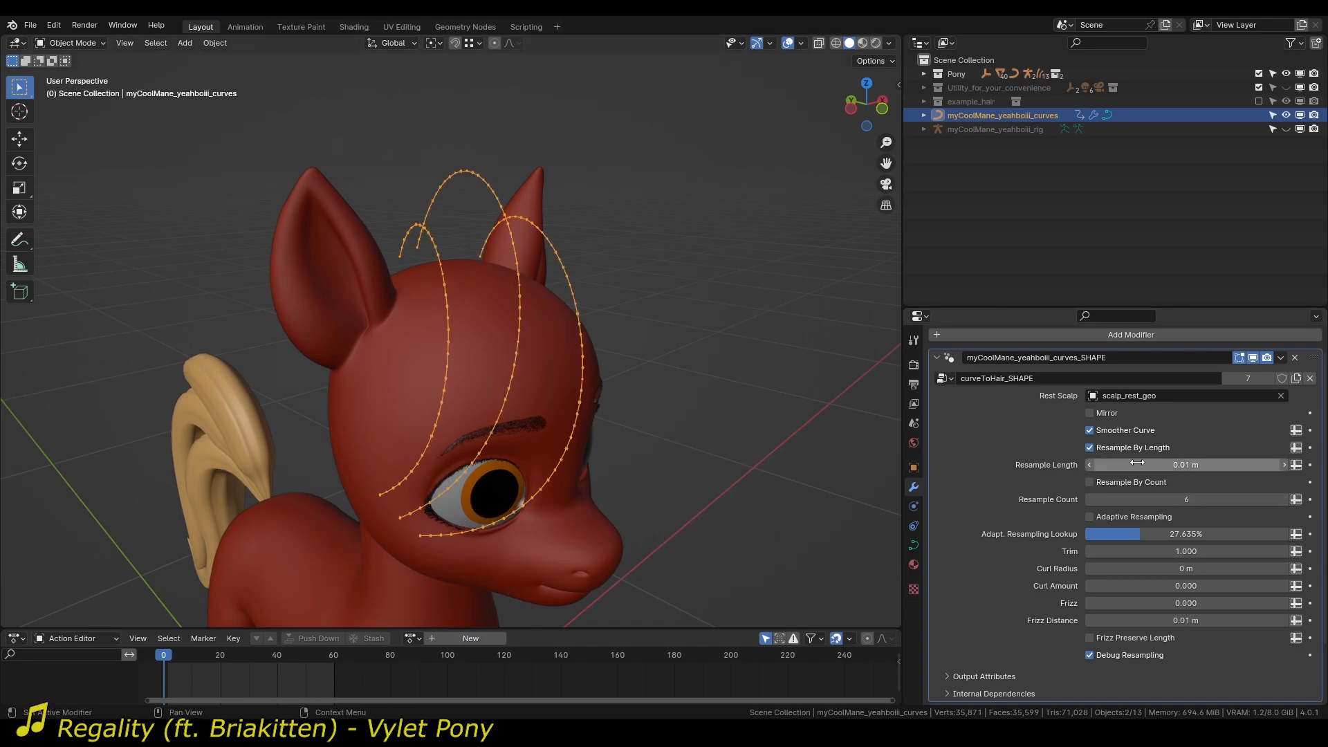
Turn on Adaptive Resampling together with Resample By Length, check the points from several angles and turn off Debug Resampling.
{"action": "middle_click_drag", "start_coordinate": [633, 380], "coordinate": [802, 504]}
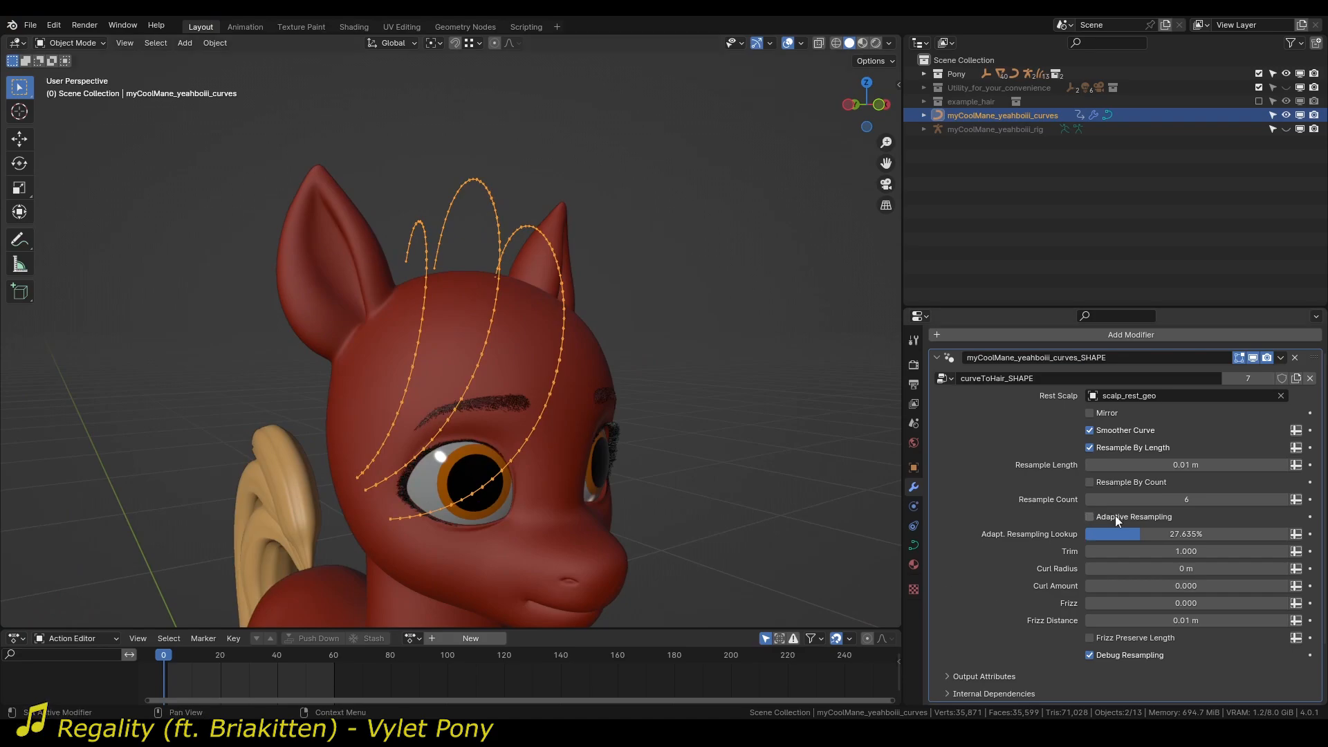
{"action": "middle_click_drag", "start_coordinate": [692, 443], "coordinate": [535, 352]}
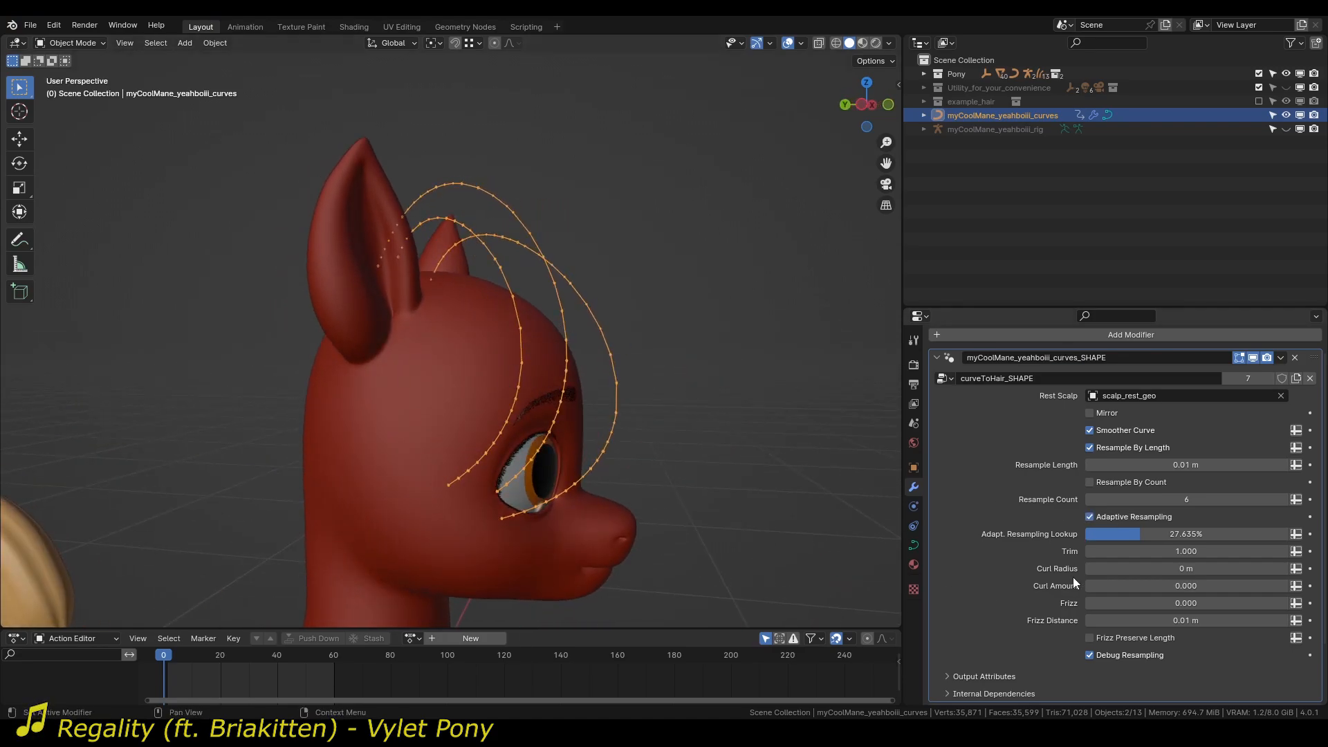
{"action": "left_click", "coordinate": [1130, 483]}
{"action": "left_click", "coordinate": [1129, 482]}
{"action": "middle_click_drag", "start_coordinate": [614, 442], "coordinate": [494, 440]}
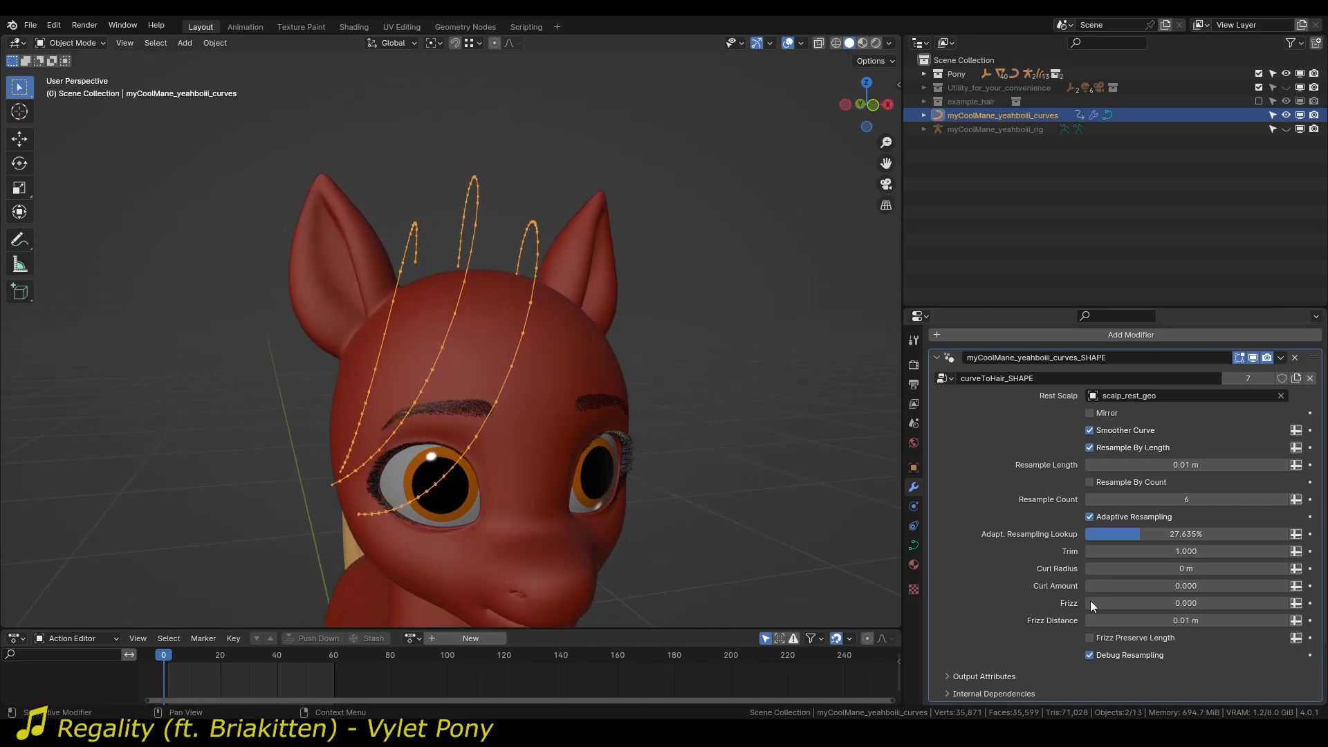
{"action": "left_click", "coordinate": [1123, 654]}
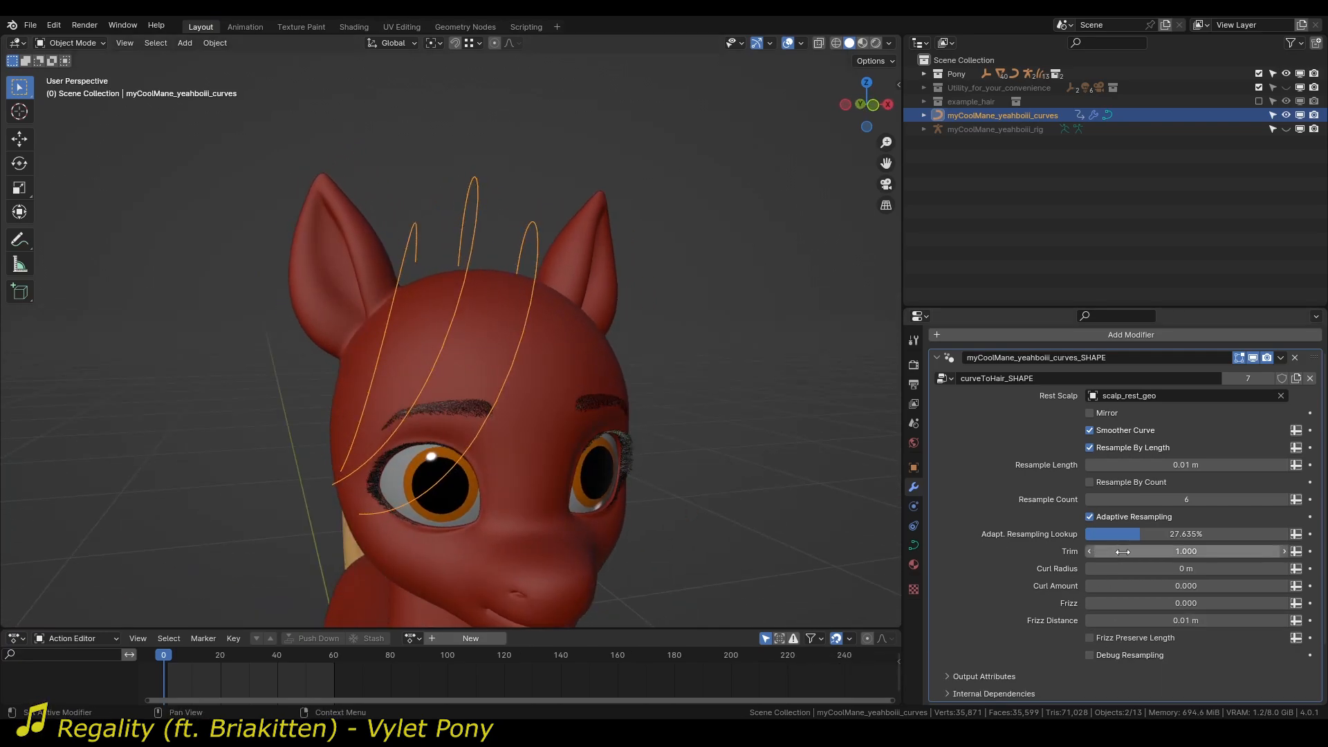
Curl the mane curves with a Curl Radius of 0.04 m and a Curl Amount of 4.600, and turn on Debug Resampling.
{"action": "middle_click_drag", "start_coordinate": [636, 428], "coordinate": [714, 431]}
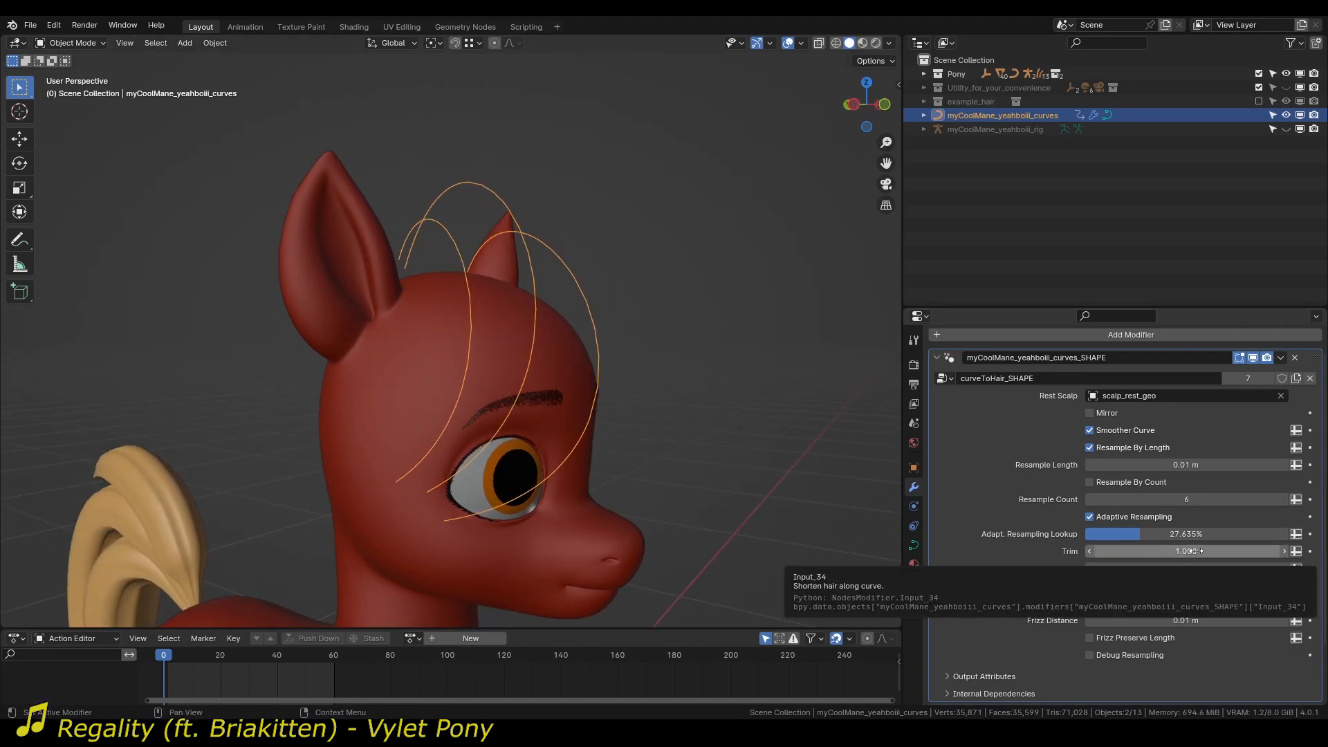
{"action": "left_click_drag", "start_coordinate": [1195, 552], "coordinate": [1229, 587]}
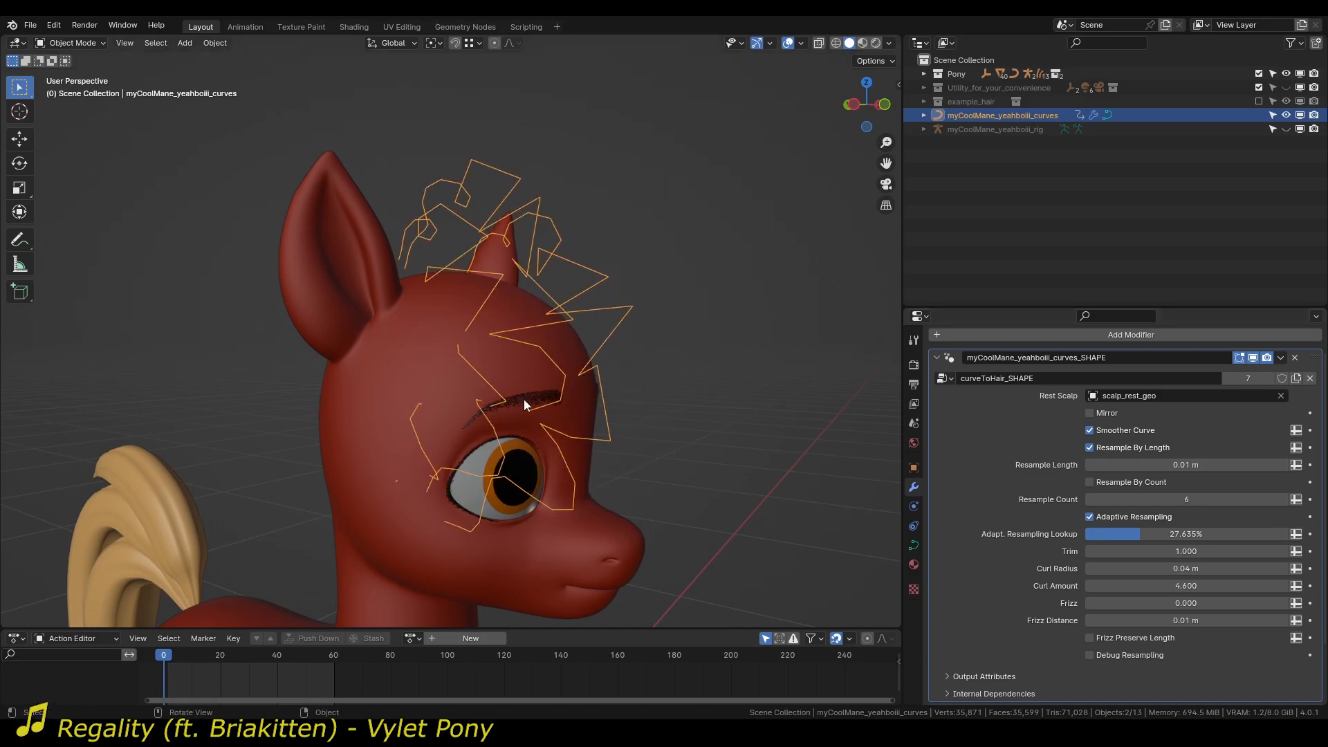
{"action": "middle_click_drag", "start_coordinate": [524, 400], "coordinate": [468, 349]}
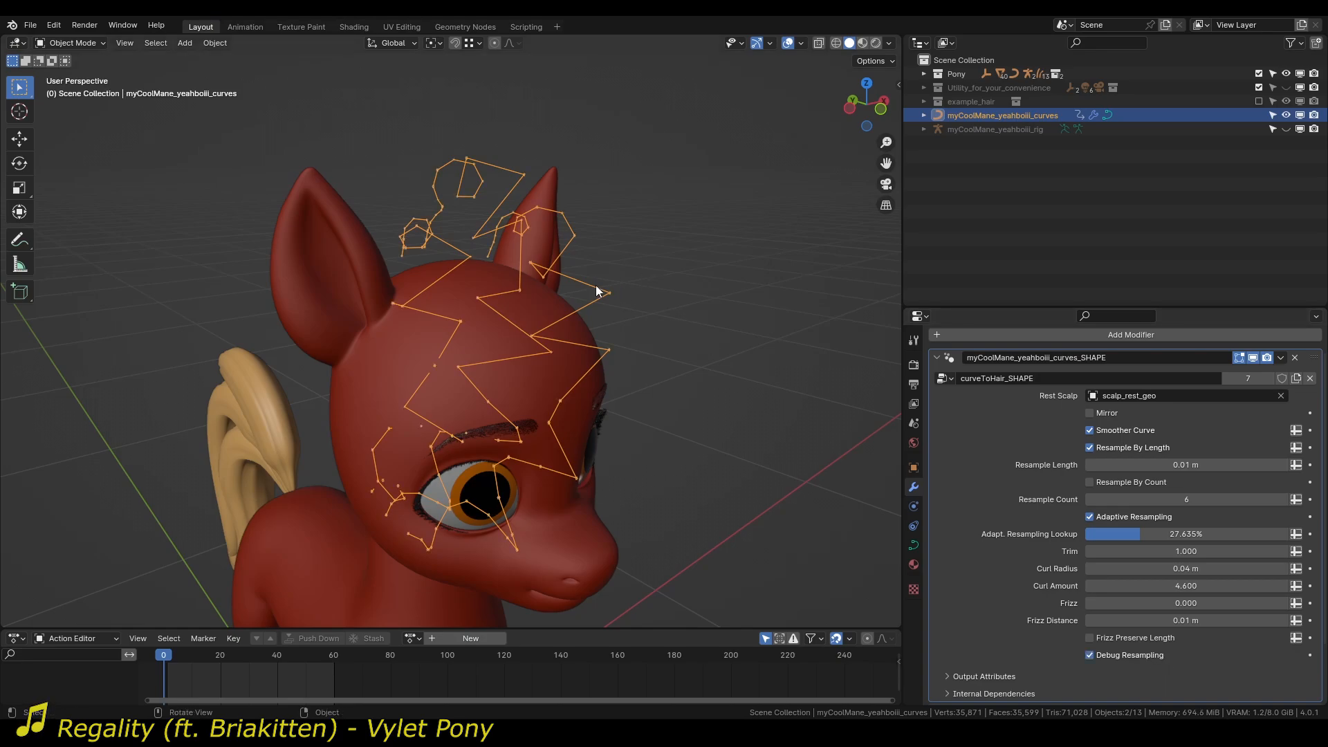
Set the Resample Length of the curled mane curves to 0.005 m and check their point density.
{"action": "left_click", "coordinate": [1173, 465]}
{"action": "left_click", "coordinate": [1172, 465]}
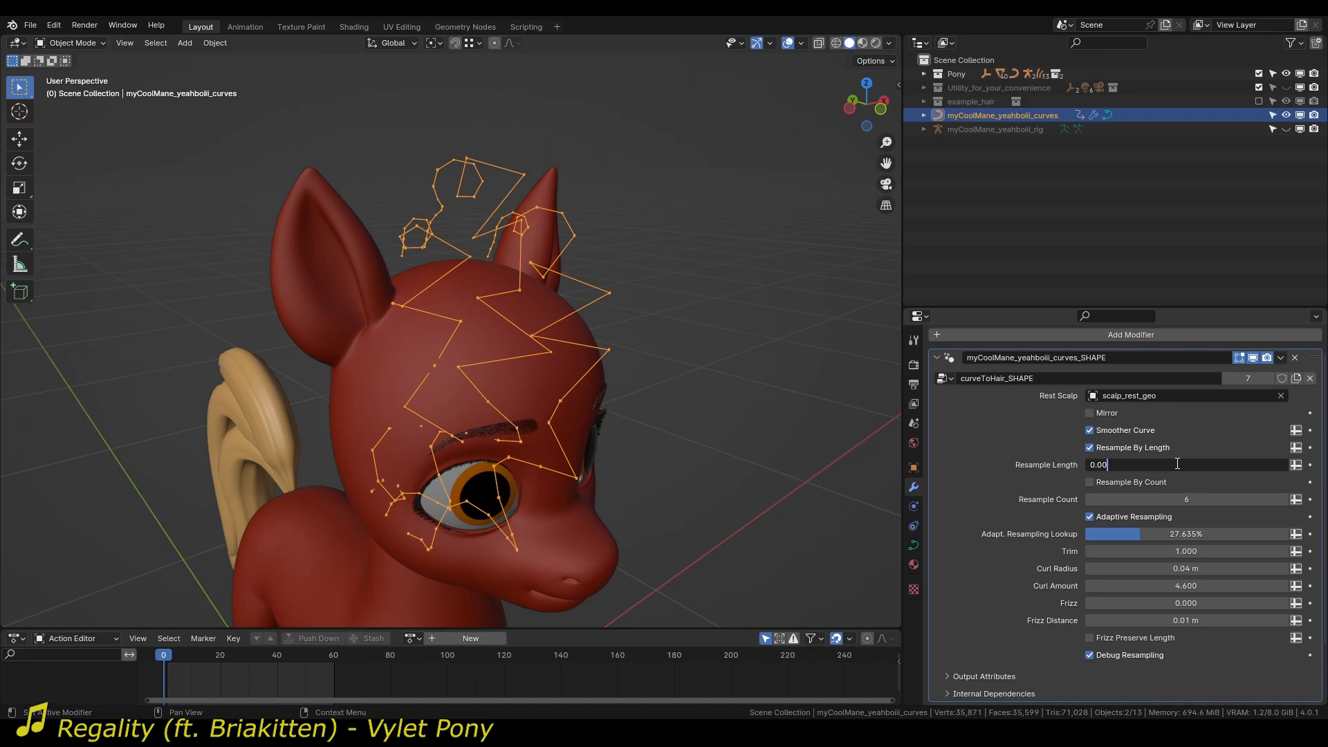
{"action": "type", "text": "5"}
{"action": "key", "text": "Return"}
{"action": "middle_click_drag", "start_coordinate": [584, 334], "coordinate": [614, 388]}
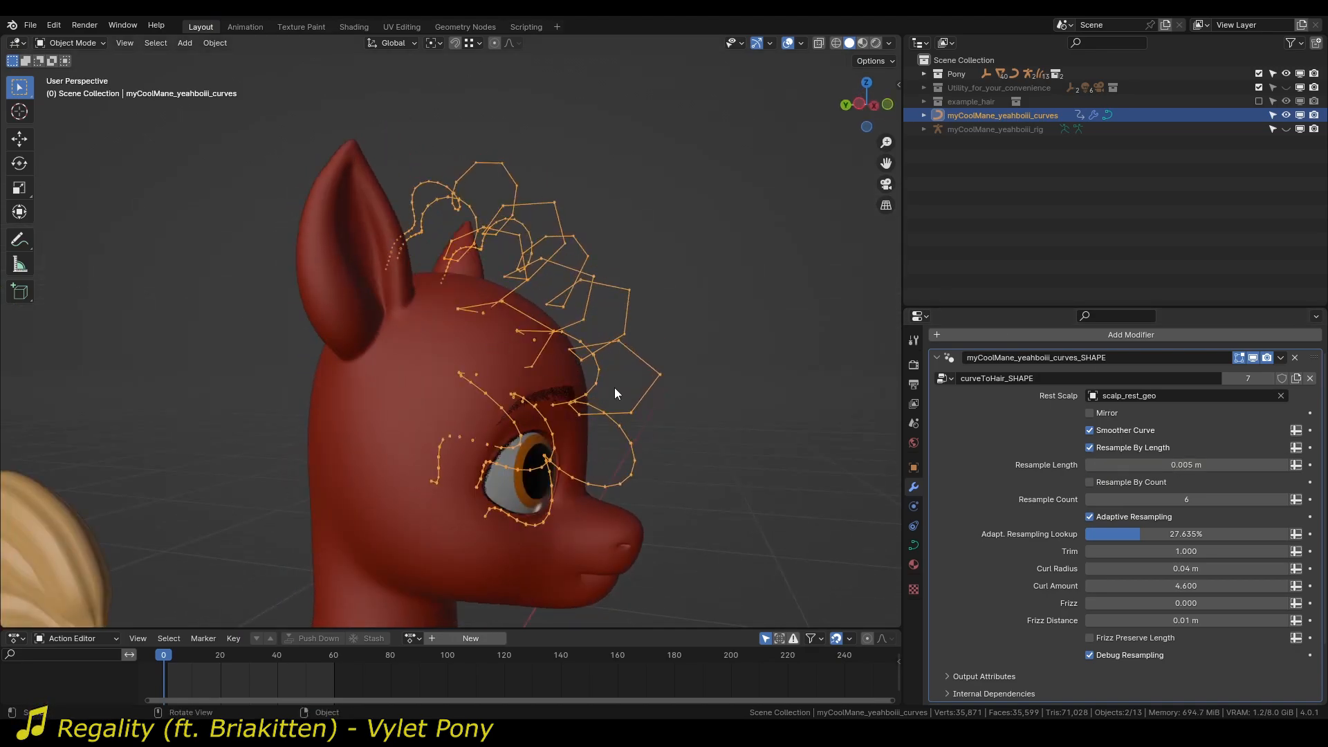
Turn off Adaptive Resampling and Debug Resampling and check the curled mane curves from the front and side.
{"action": "left_click", "coordinate": [1107, 517]}
{"action": "middle_click_drag", "start_coordinate": [613, 332], "coordinate": [520, 205]}
{"action": "left_click", "coordinate": [1135, 656]}
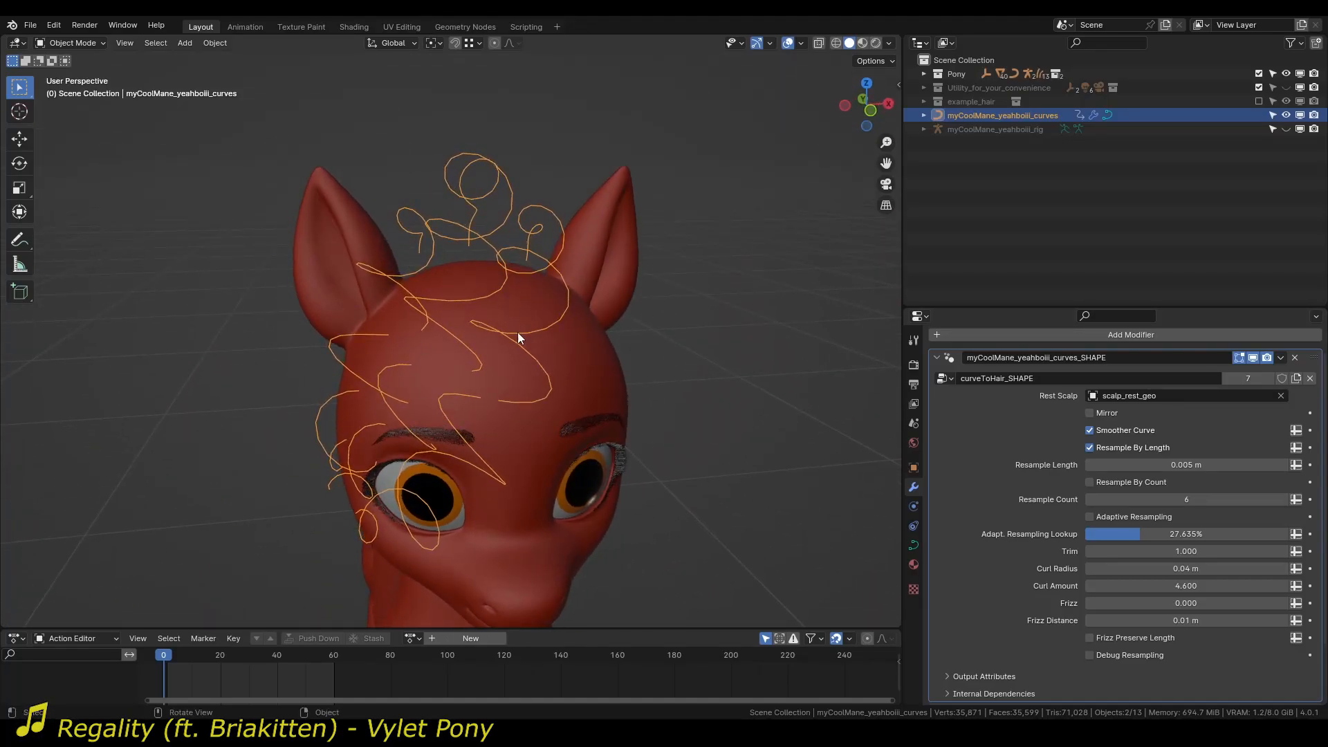
{"action": "middle_click_drag", "start_coordinate": [186, 446], "coordinate": [575, 504]}
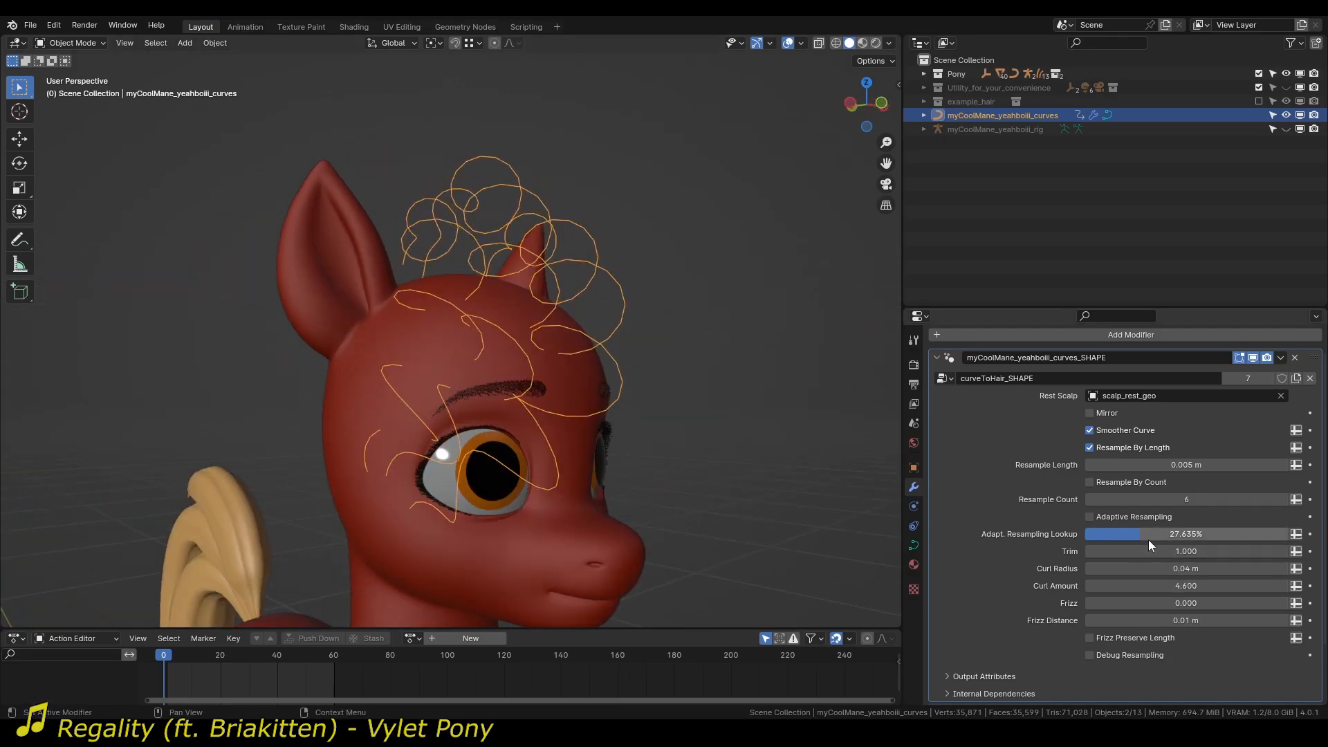
Tighten the curls of the mane curves with a Curl Radius of 0.012 m and a Curl Amount of 25.380.
{"action": "left_click", "coordinate": [1147, 569]}
{"action": "type", "text": "0.24"}
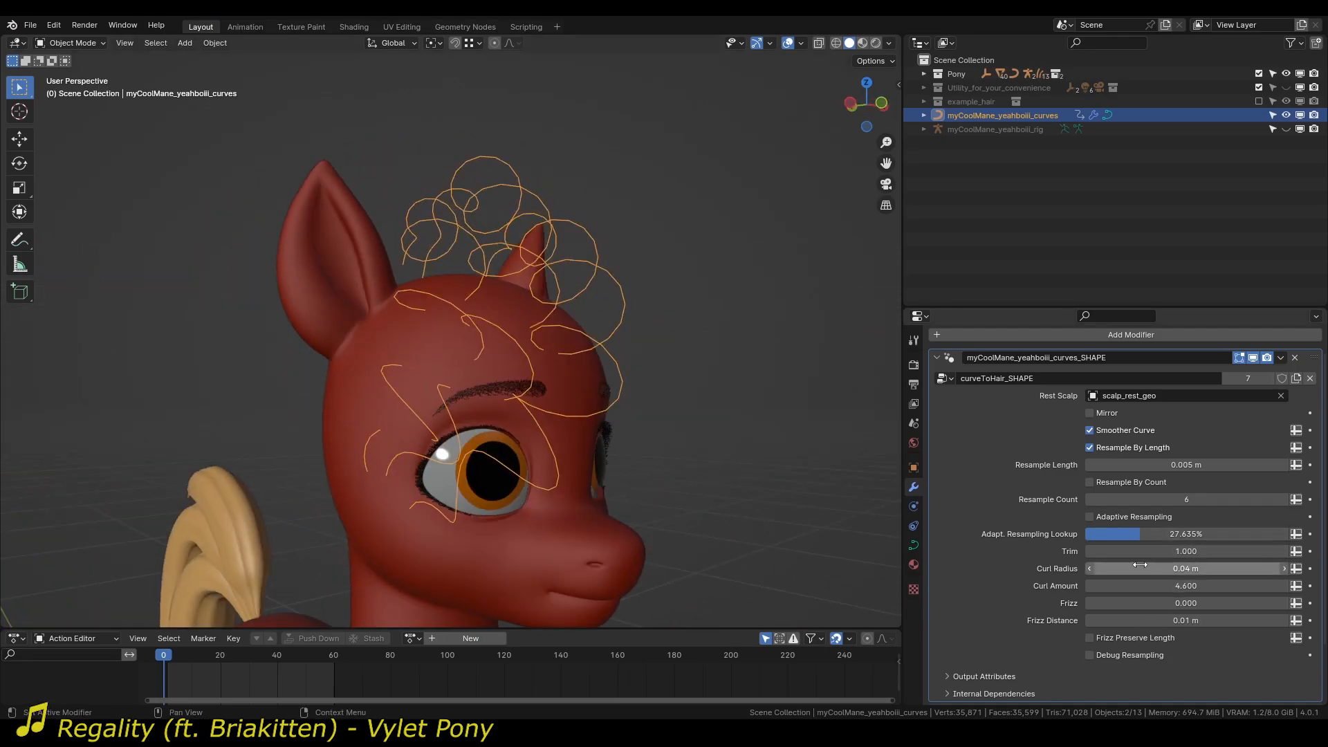
{"action": "key", "text": "Return"}
{"action": "left_click_drag", "start_coordinate": [1176, 568], "coordinate": [1269, 581]}
{"action": "key", "text": "ctrl+z"}
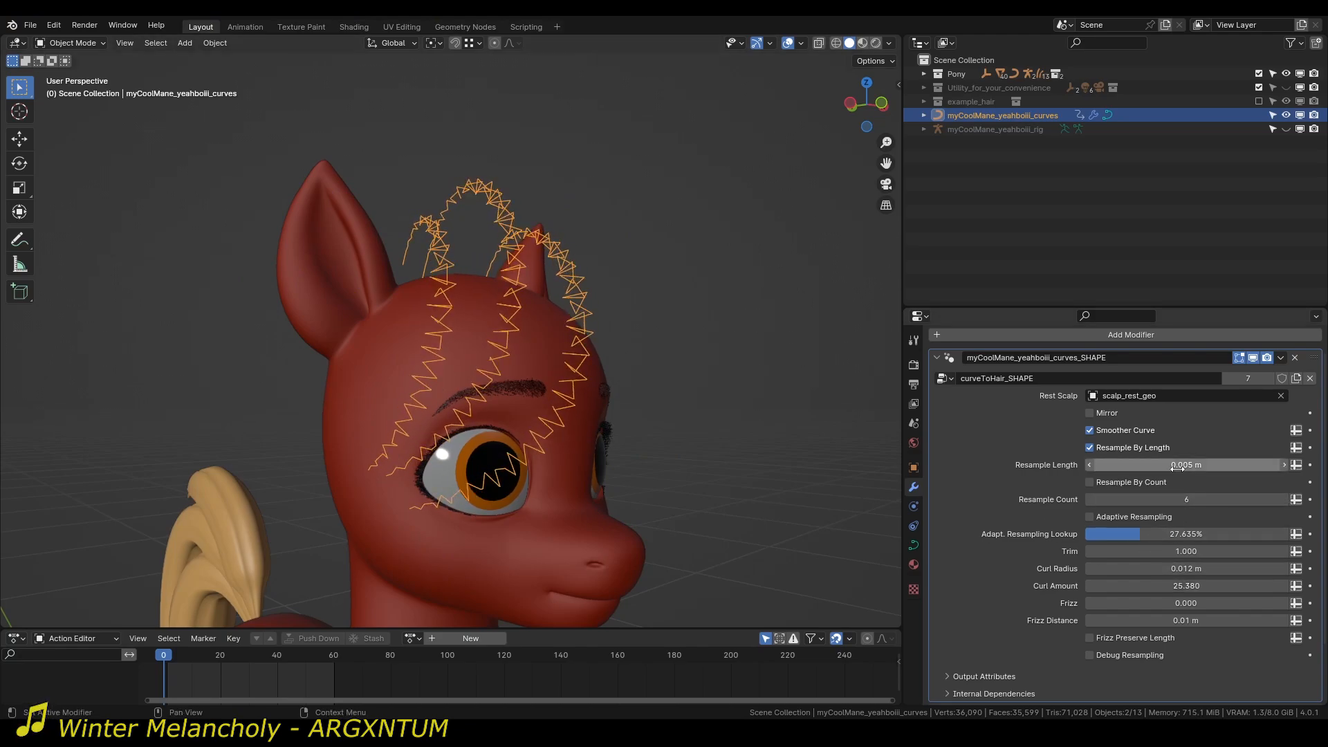
Set the Resample Length to 0.001 m, turn on Debug Resampling and examine the tight curls from several angles.
{"action": "middle_click_drag", "start_coordinate": [518, 368], "coordinate": [435, 211]}
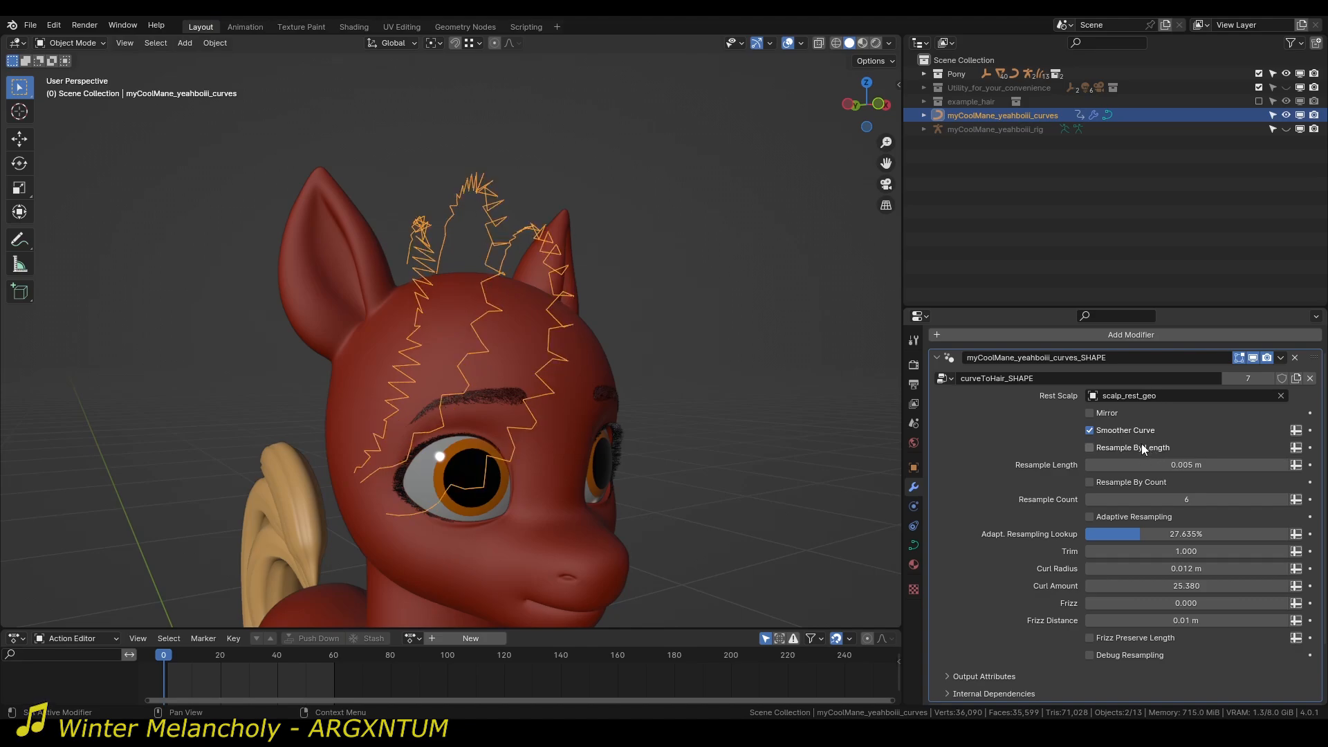
{"action": "left_click", "coordinate": [1178, 465]}
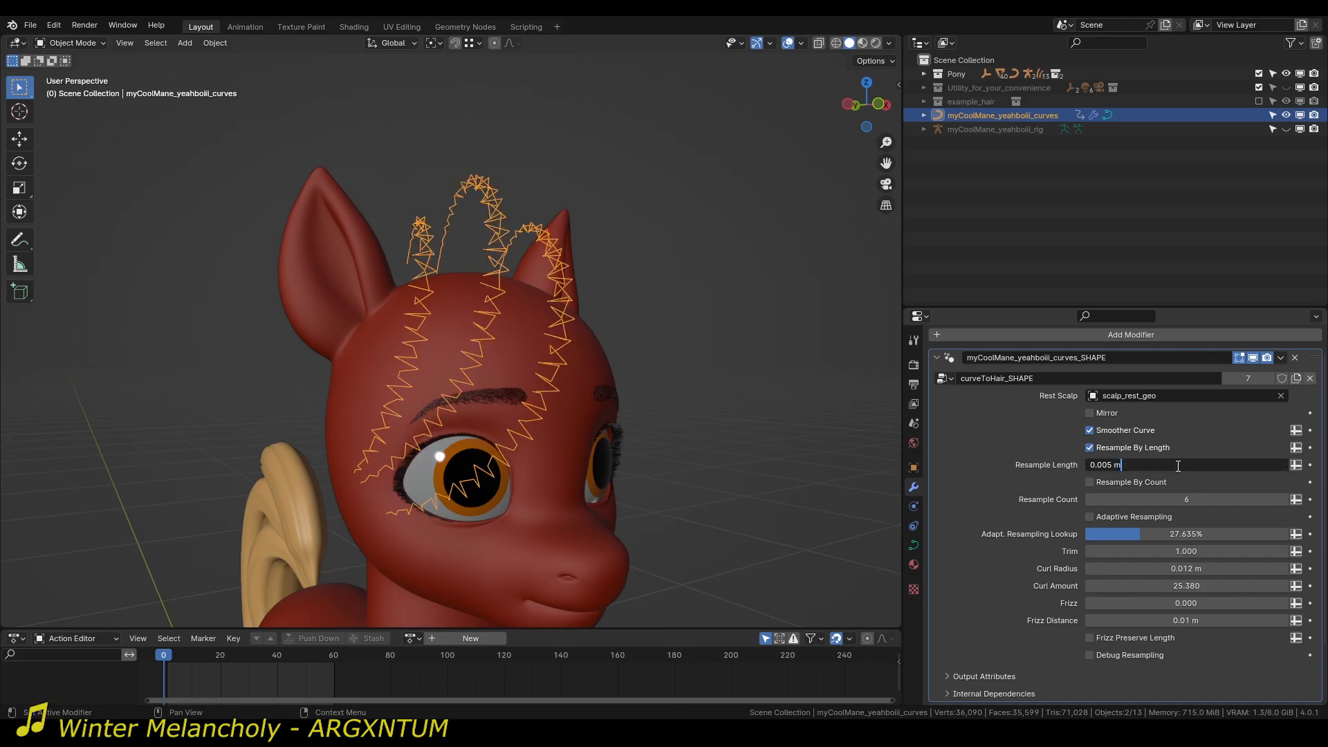
{"action": "type", "text": "1"}
{"action": "key", "text": "Return"}
{"action": "middle_click_drag", "start_coordinate": [55, 365], "coordinate": [106, 380]}
{"action": "left_click", "coordinate": [1130, 656]}
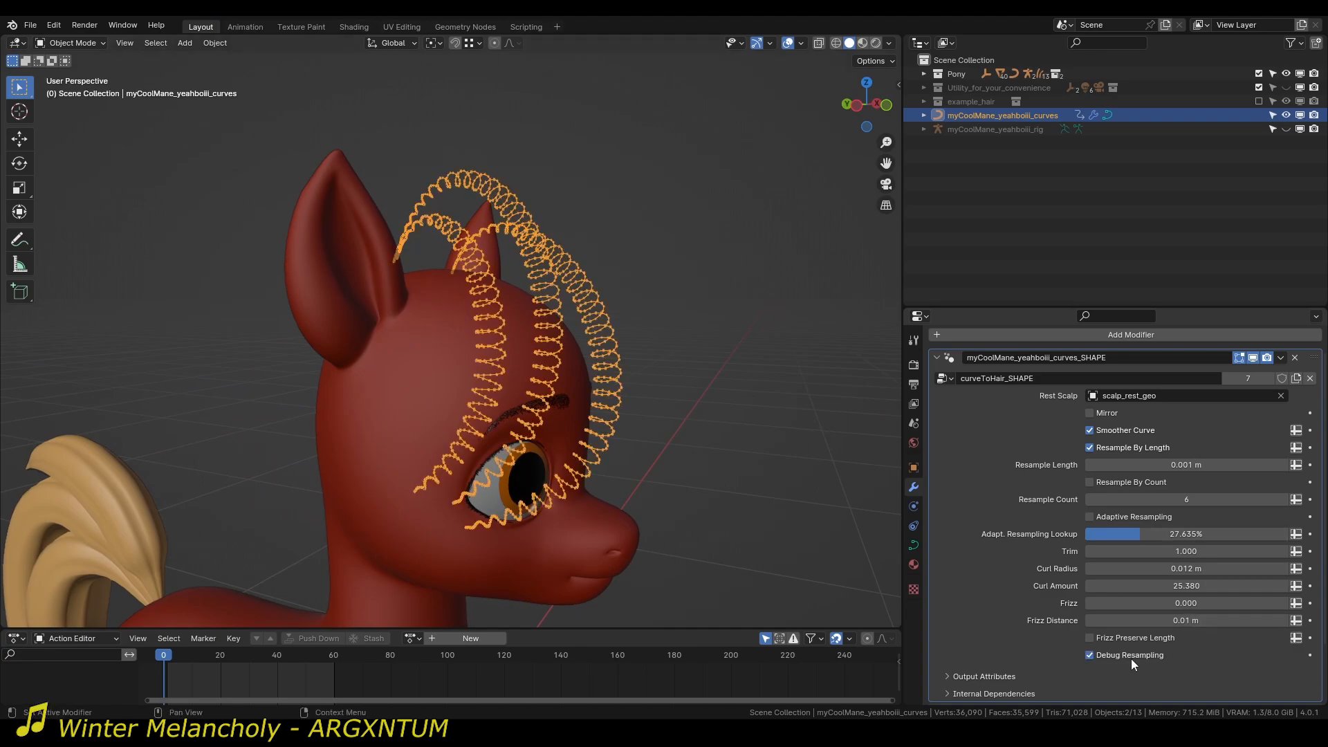
{"action": "middle_click_drag", "start_coordinate": [651, 429], "coordinate": [555, 501]}
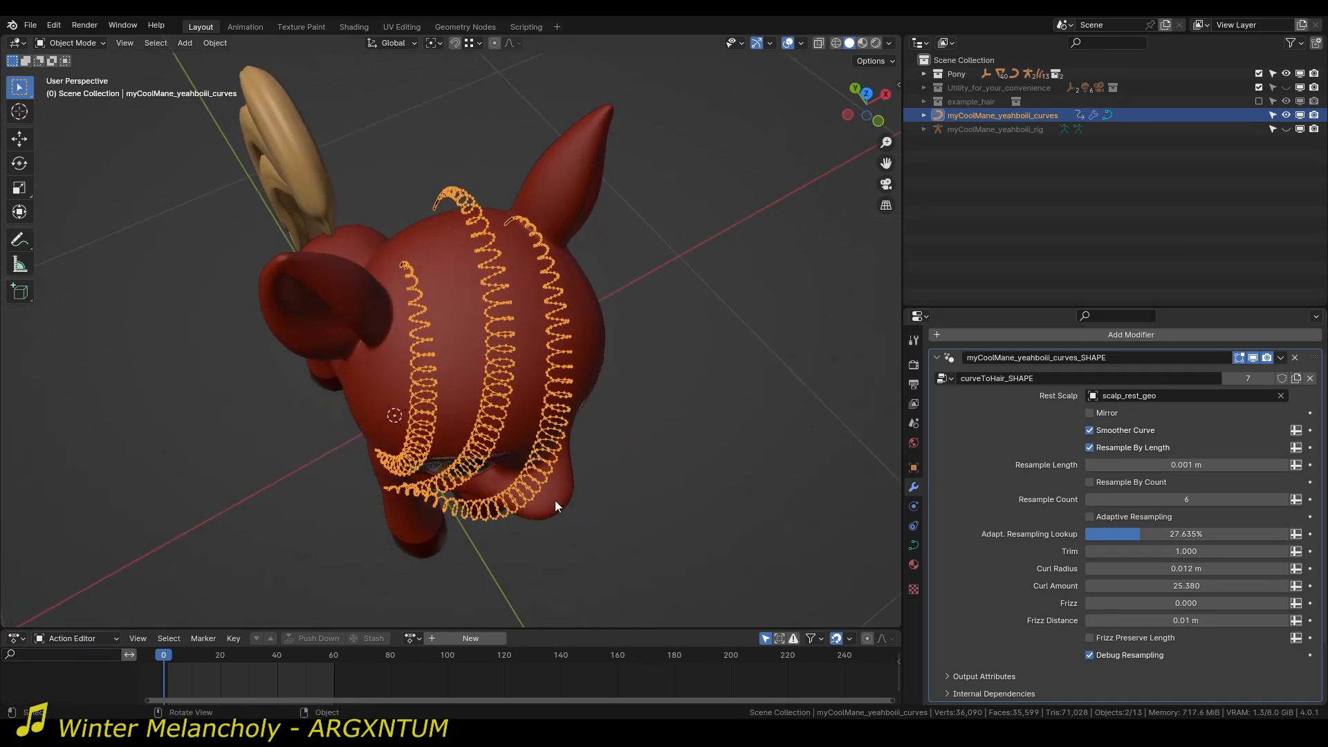
{"action": "middle_click_drag", "start_coordinate": [458, 271], "coordinate": [434, 353]}
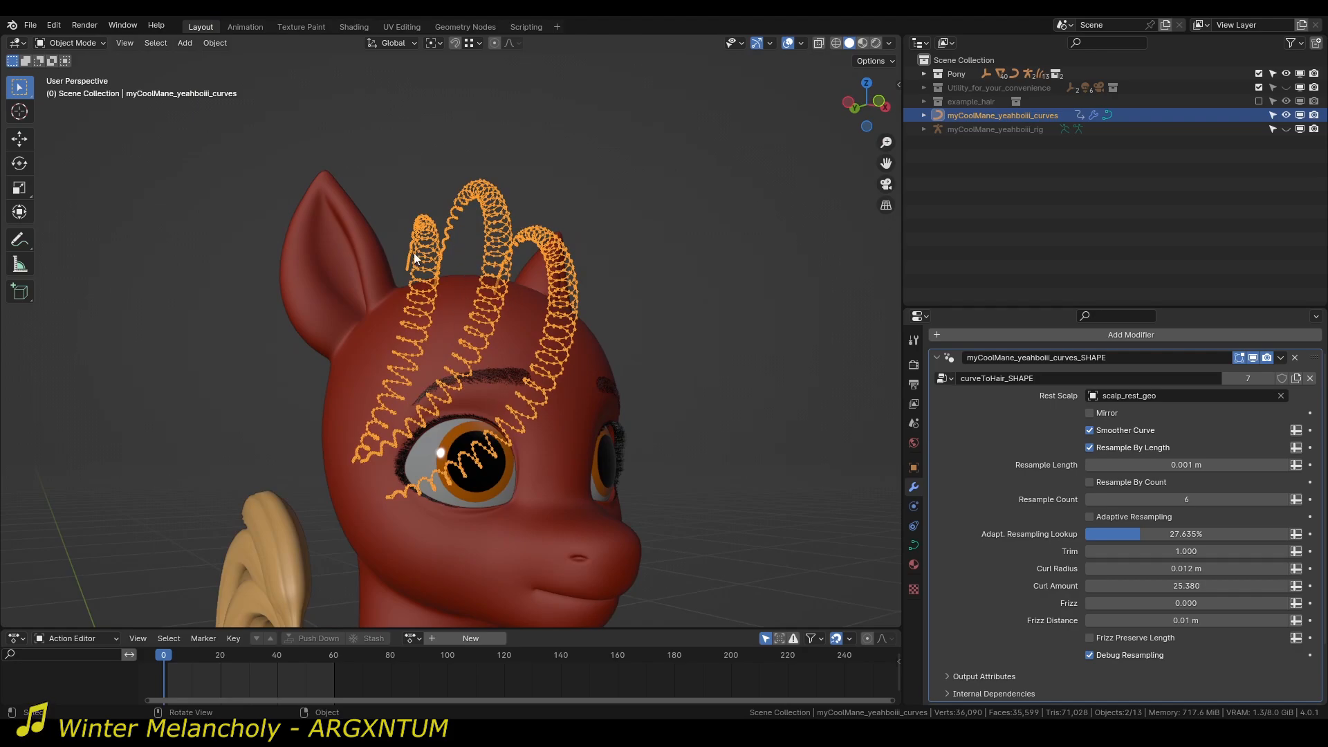
Turn off Debug Resampling for the mane curves and set the Resample Length to 0.01 m.
{"action": "left_click", "coordinate": [1152, 655]}
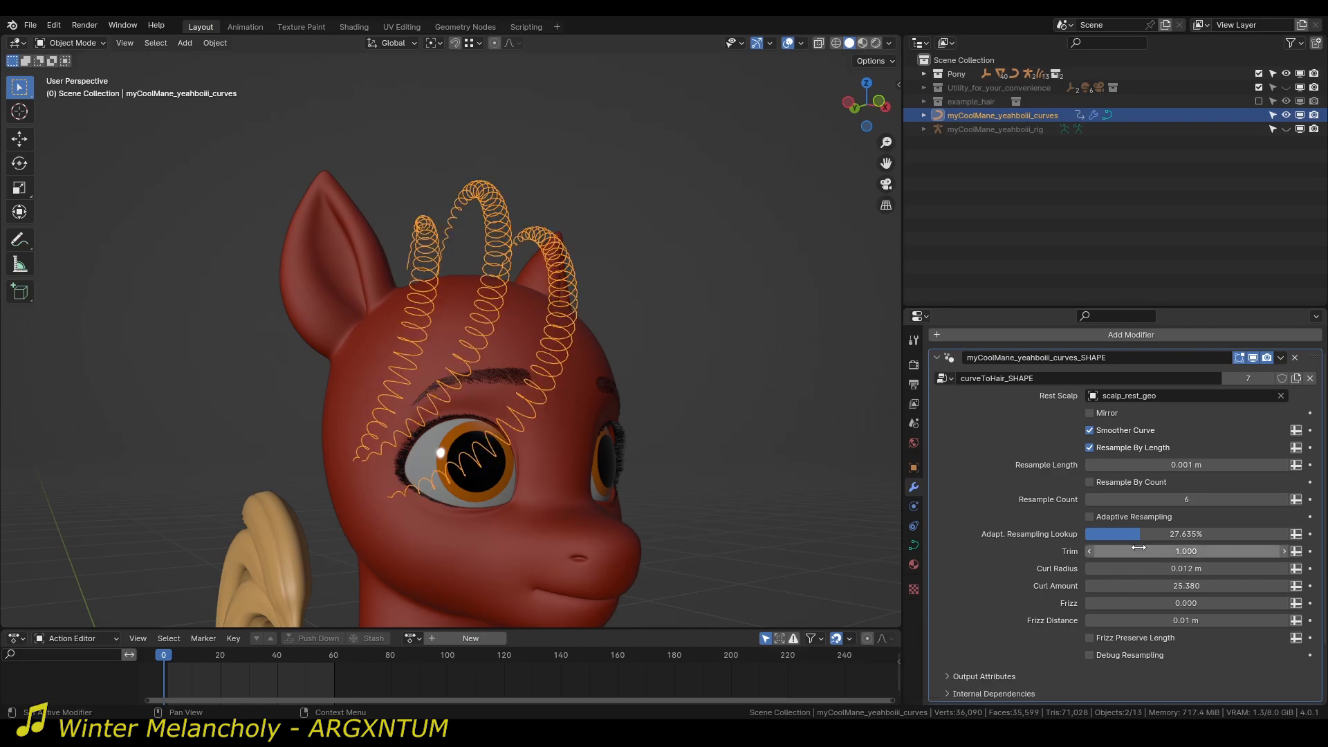
{"action": "left_click", "coordinate": [1133, 466]}
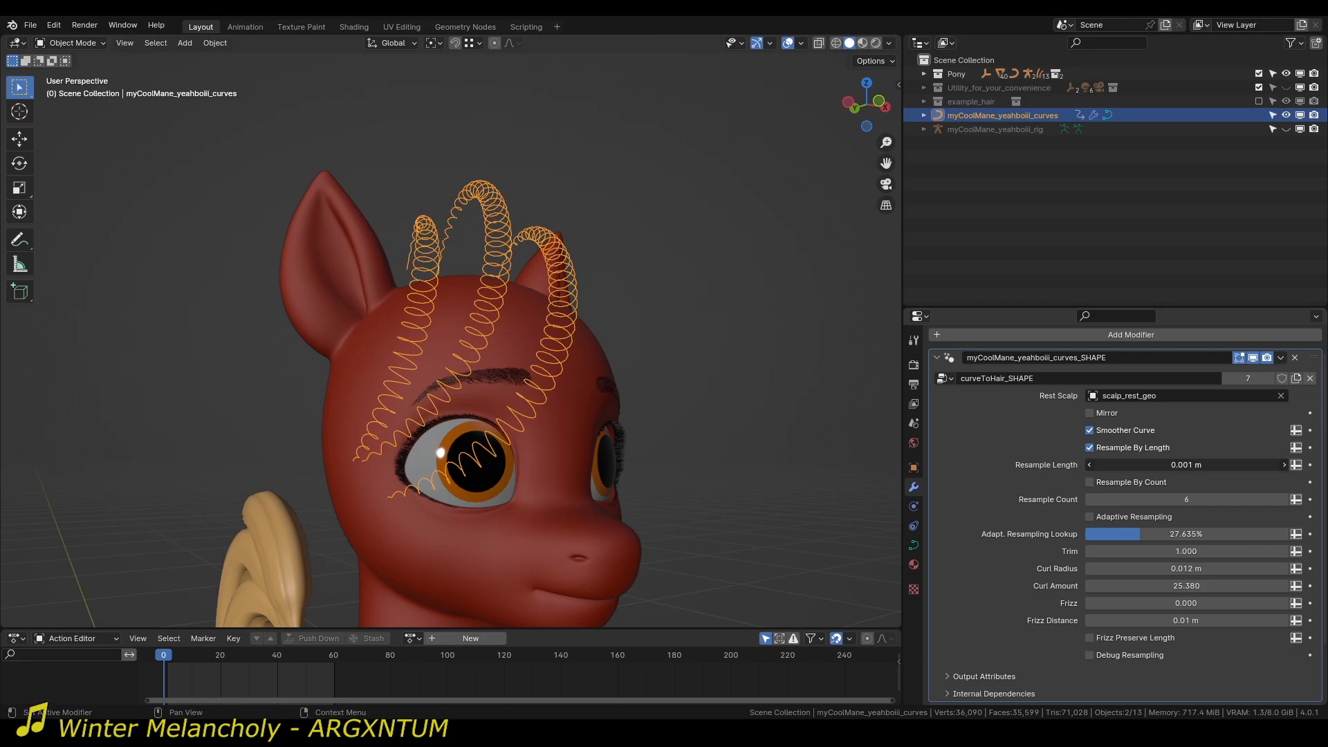
{"action": "left_click_drag", "start_coordinate": [1134, 466], "coordinate": [1103, 473]}
{"action": "type", "text": "01"}
{"action": "key", "text": "Return"}
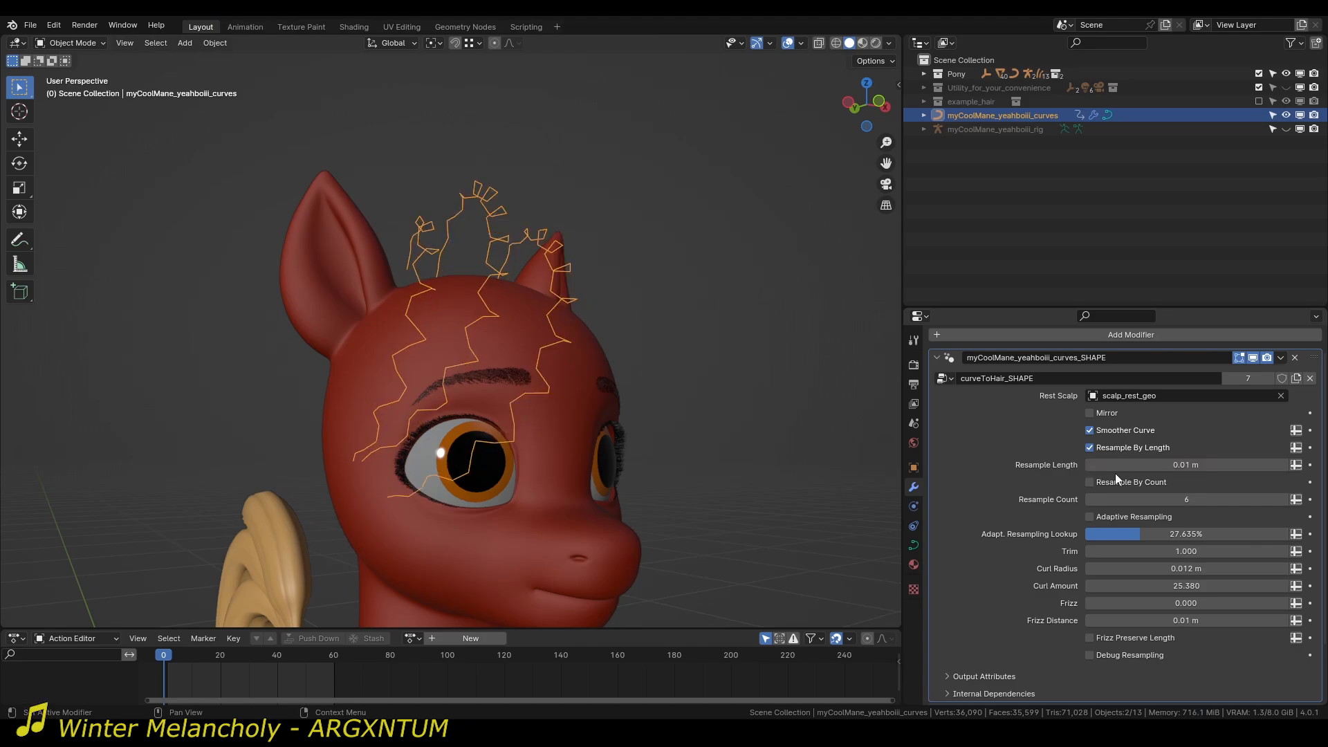
Reset the Curl Radius and Curl Amount of the mane curves to their default of 0.
{"action": "key", "text": "BackSpace"}
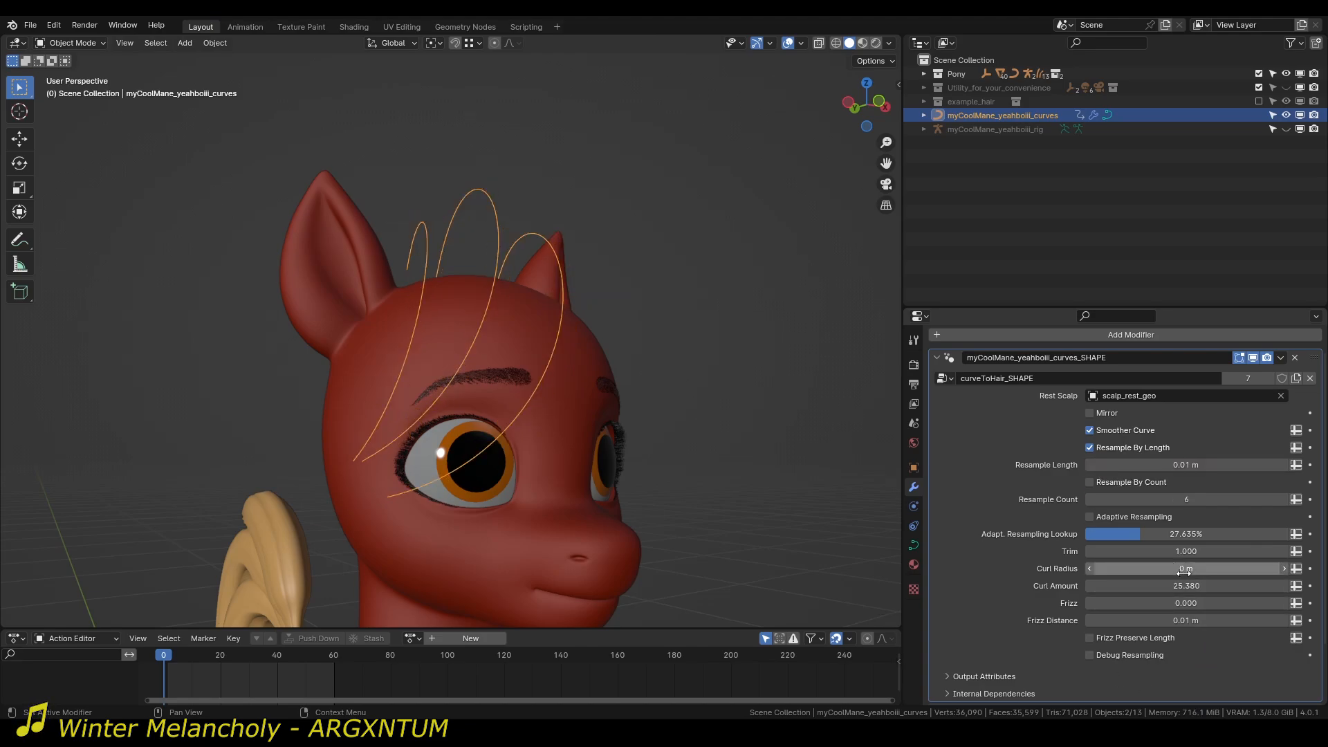
{"action": "key", "text": "BackSpace"}
{"action": "middle_click_drag", "start_coordinate": [539, 341], "coordinate": [505, 363]}
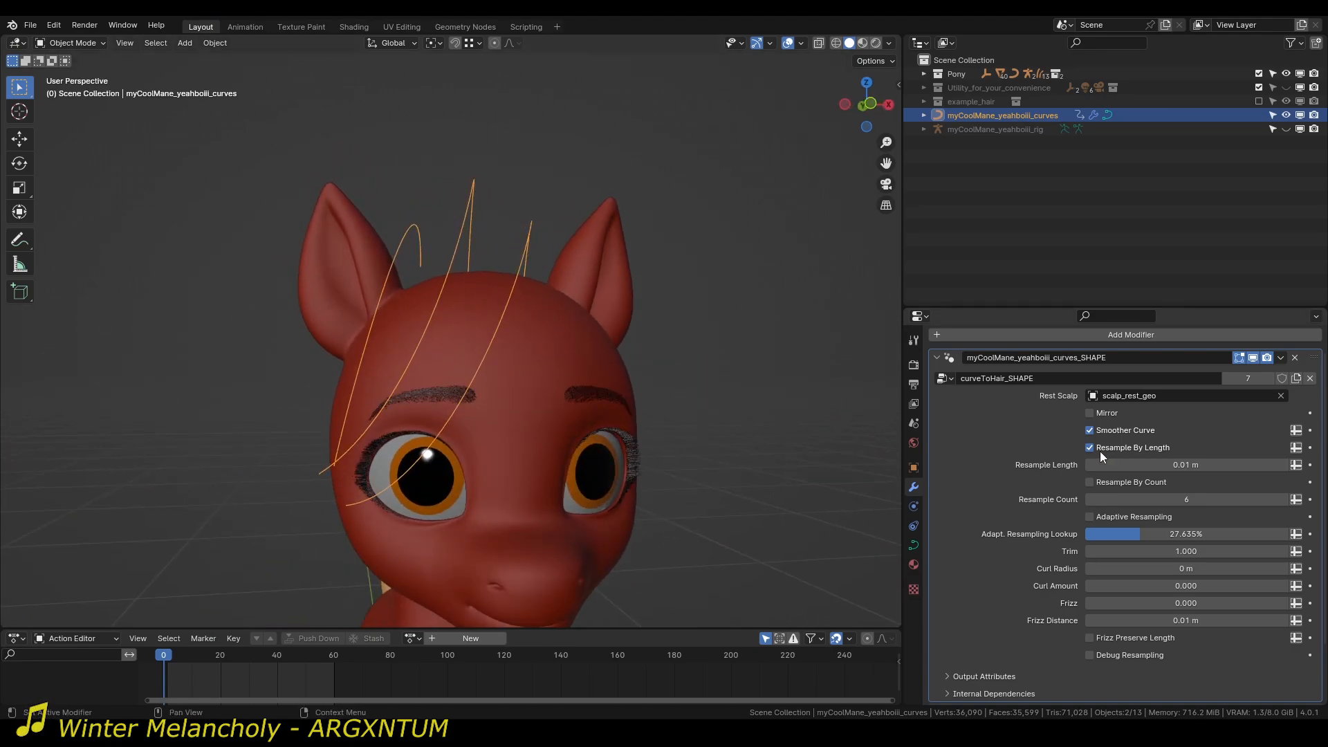
Turn on Adaptive Resampling, comparing the mane curves with the option off and on from the side and front.
{"action": "left_click", "coordinate": [1151, 522]}
{"action": "middle_click_drag", "start_coordinate": [845, 486], "coordinate": [748, 479]}
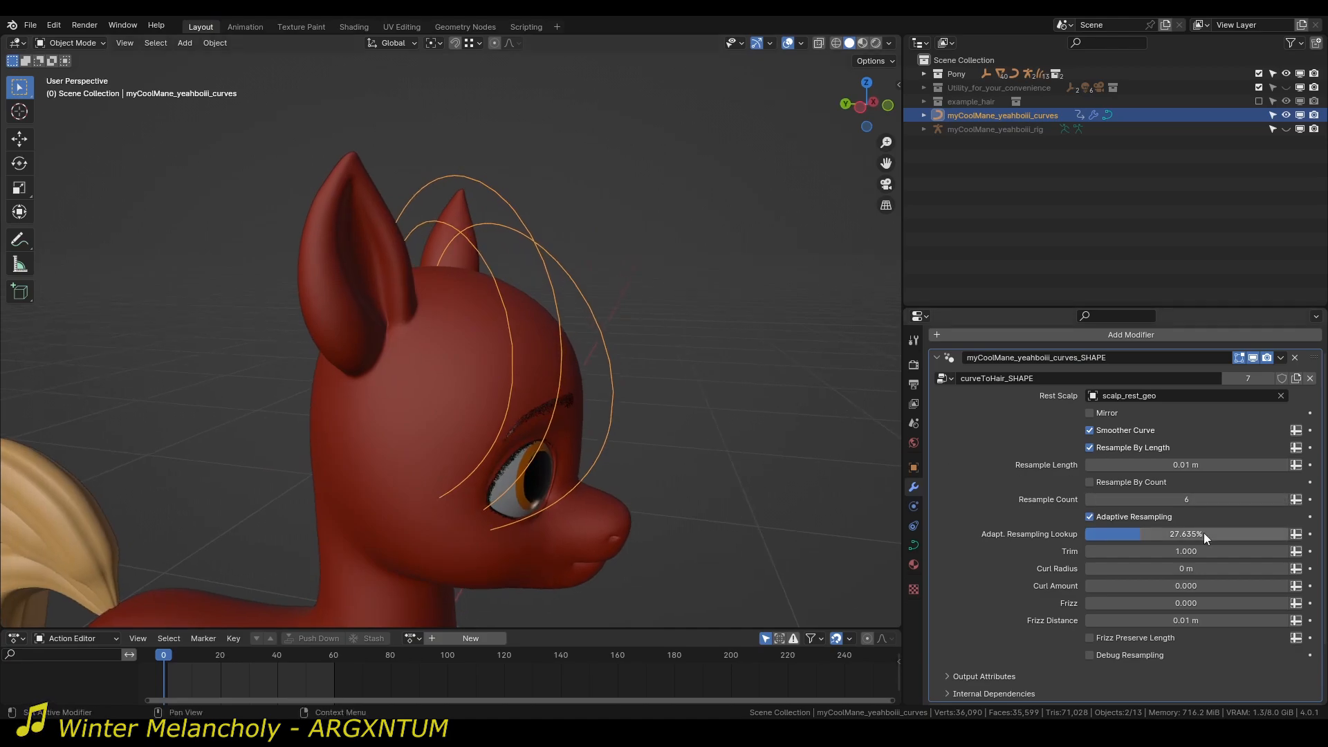
{"action": "left_click", "coordinate": [1167, 513]}
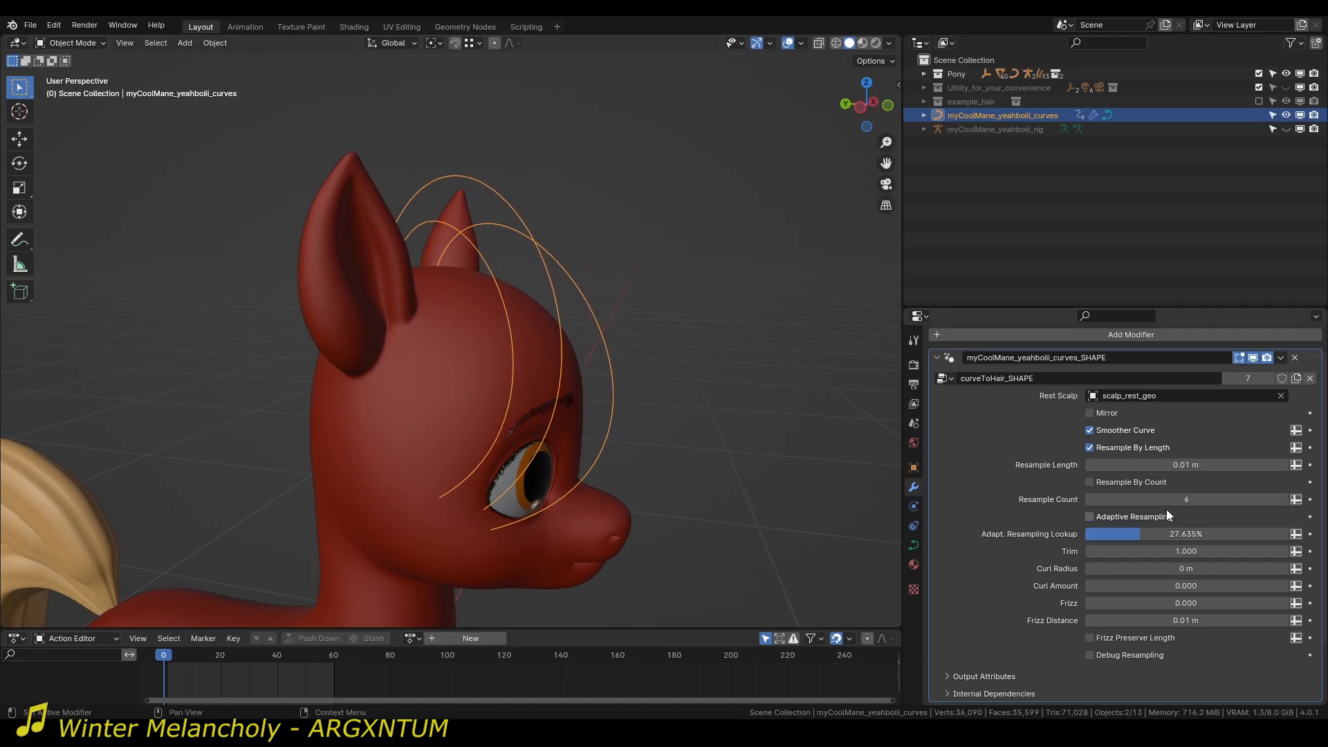
{"action": "left_click", "coordinate": [1166, 516]}
{"action": "middle_click_drag", "start_coordinate": [702, 460], "coordinate": [620, 429]}
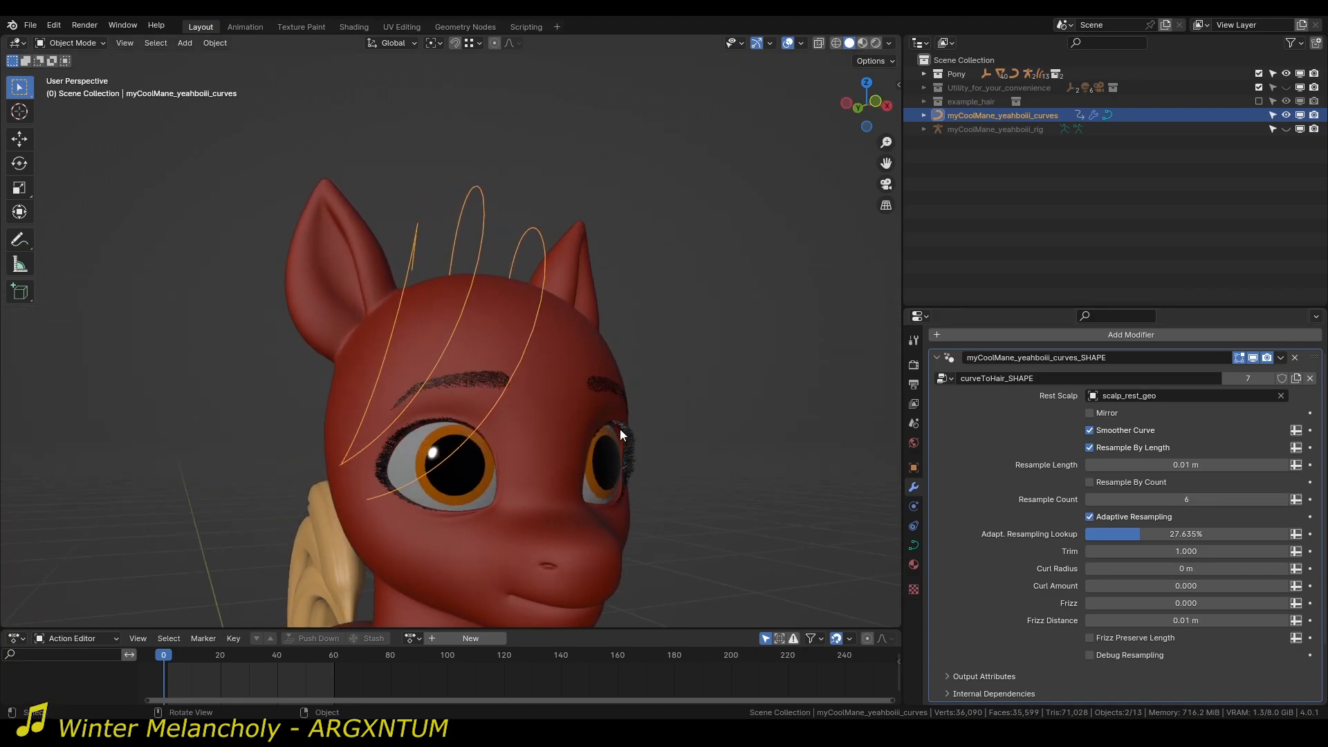
Collapse the SHAPE modifier and check the settings of the mane's MeshDeform modifier.
{"action": "left_click", "coordinate": [938, 357]}
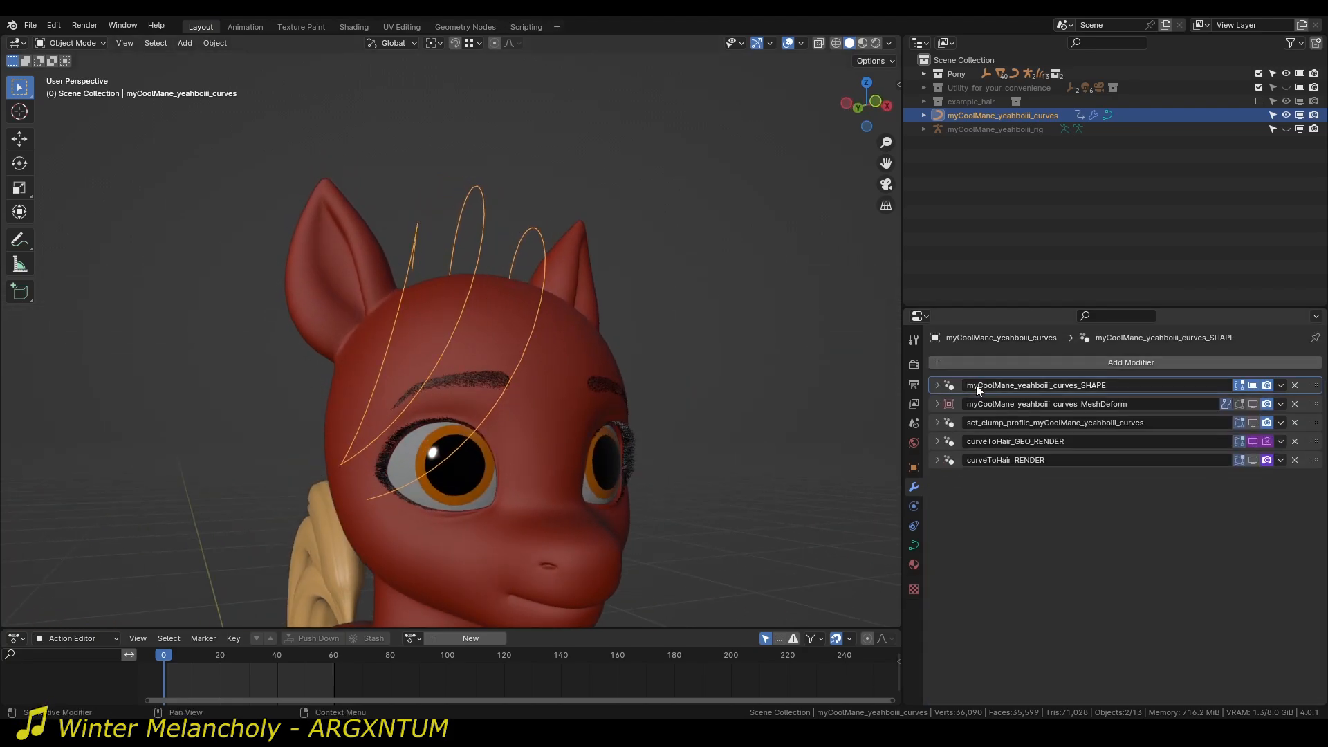
{"action": "left_click", "coordinate": [934, 404]}
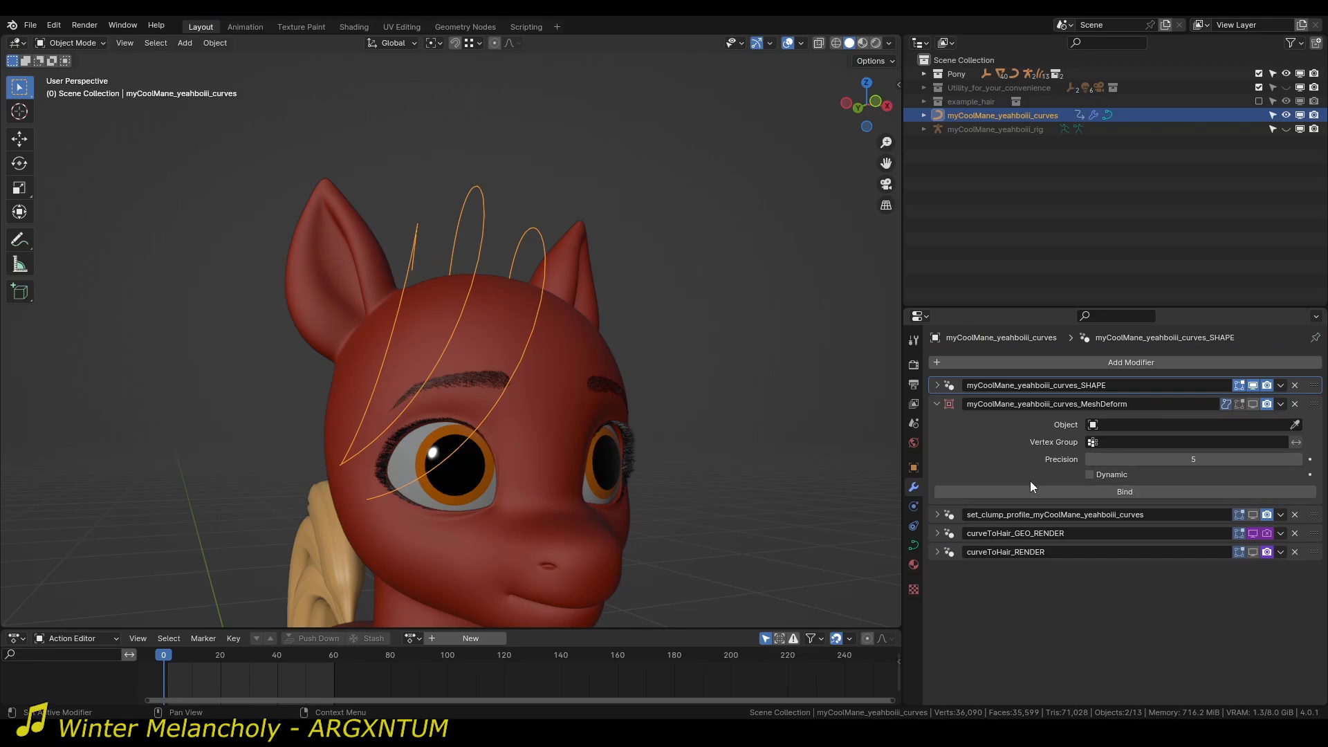
{"action": "left_click", "coordinate": [939, 404]}
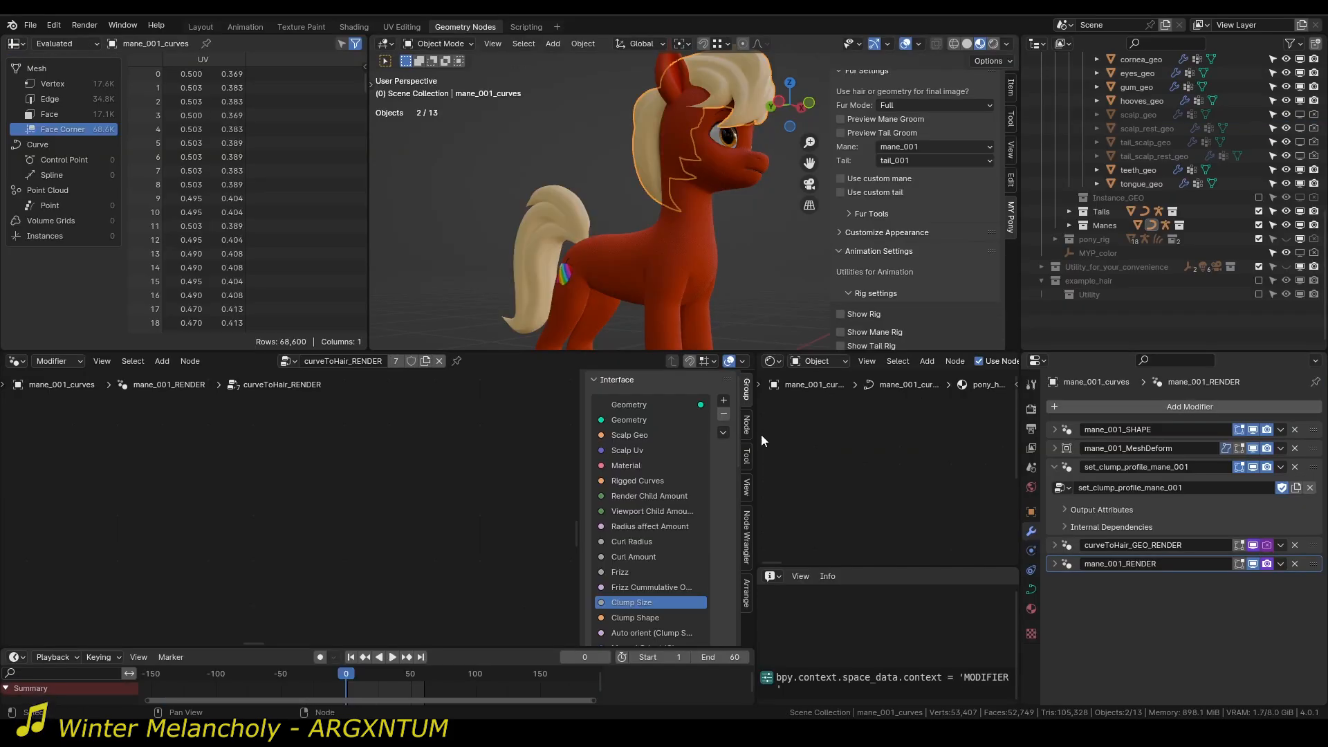
In the scene with mane_001_curves, widen the node editor and open the set_clump_profile_mane_001 node group at its Float Curve node.
{"action": "middle_click_drag", "start_coordinate": [688, 202], "coordinate": [641, 269], "text": "shift"}
{"action": "scroll", "coordinate": [645, 263], "scroll_direction": "up", "scroll_amount": 2}
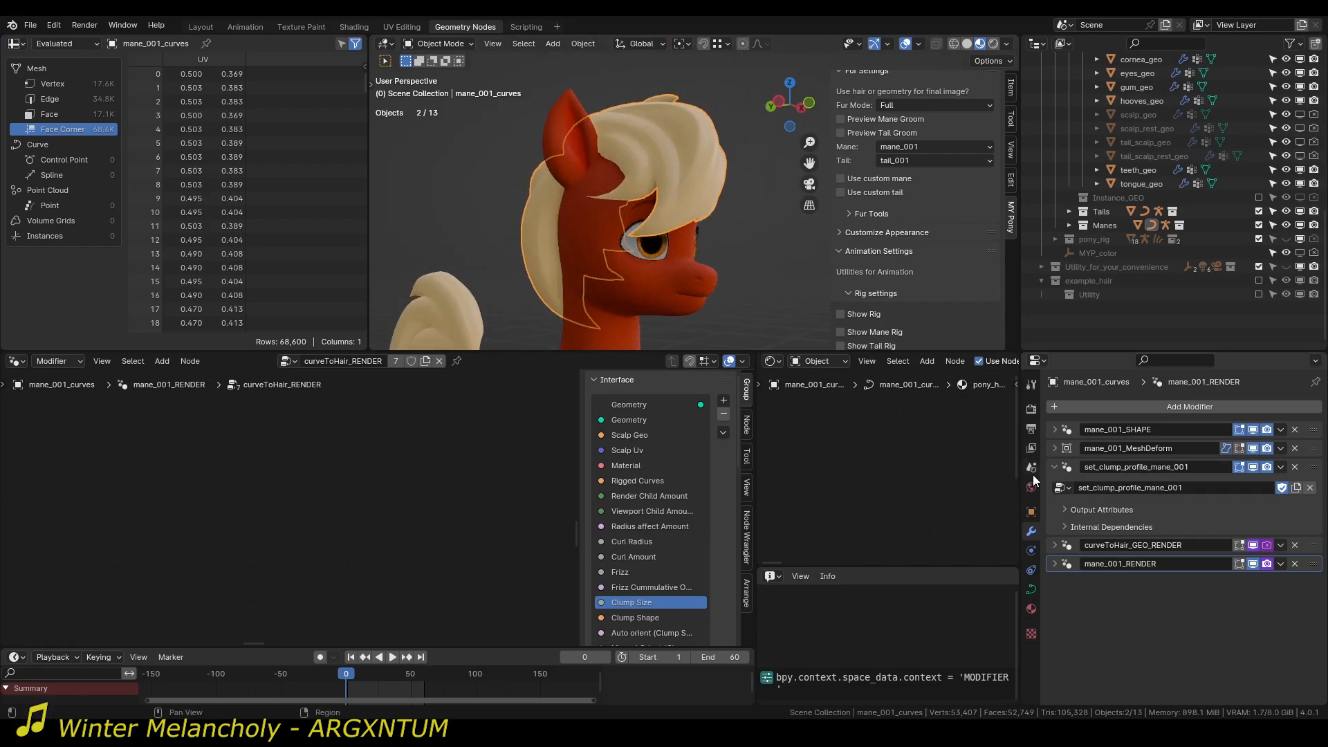
{"action": "left_click", "coordinate": [1055, 467]}
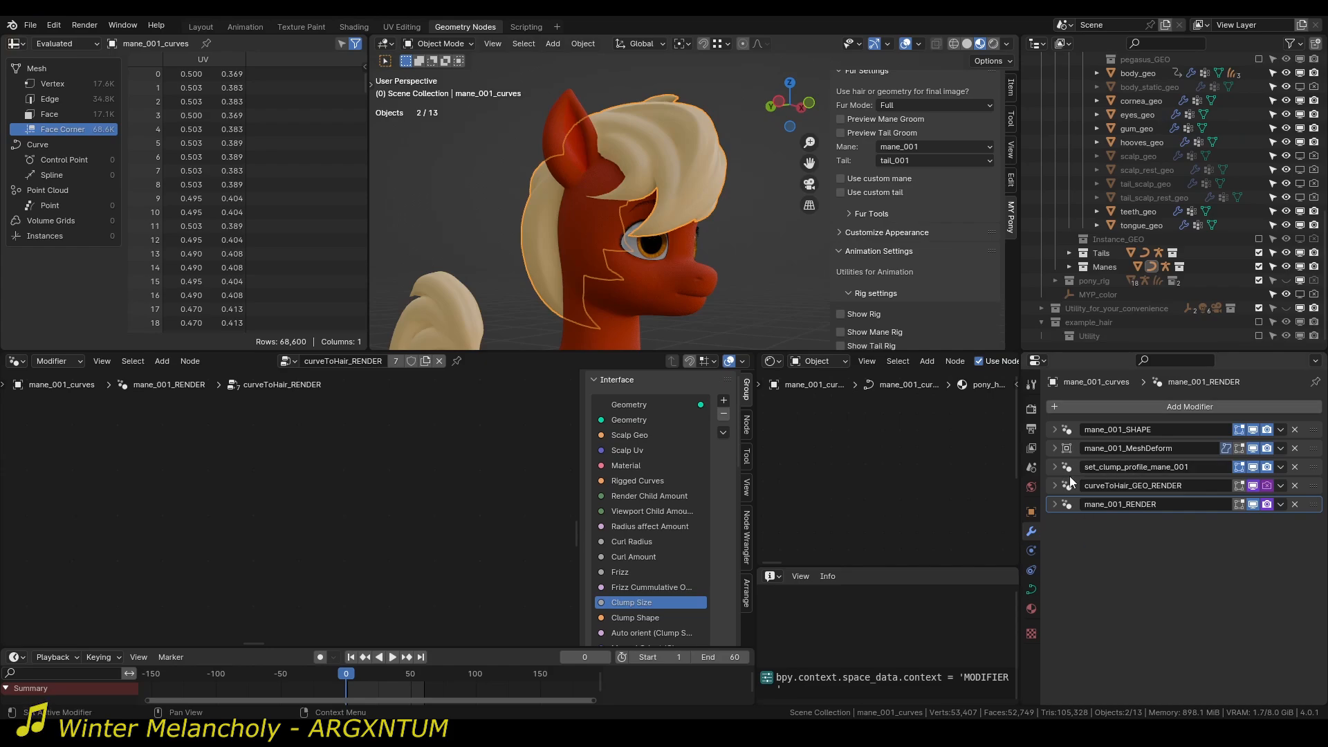
{"action": "left_click", "coordinate": [1055, 467]}
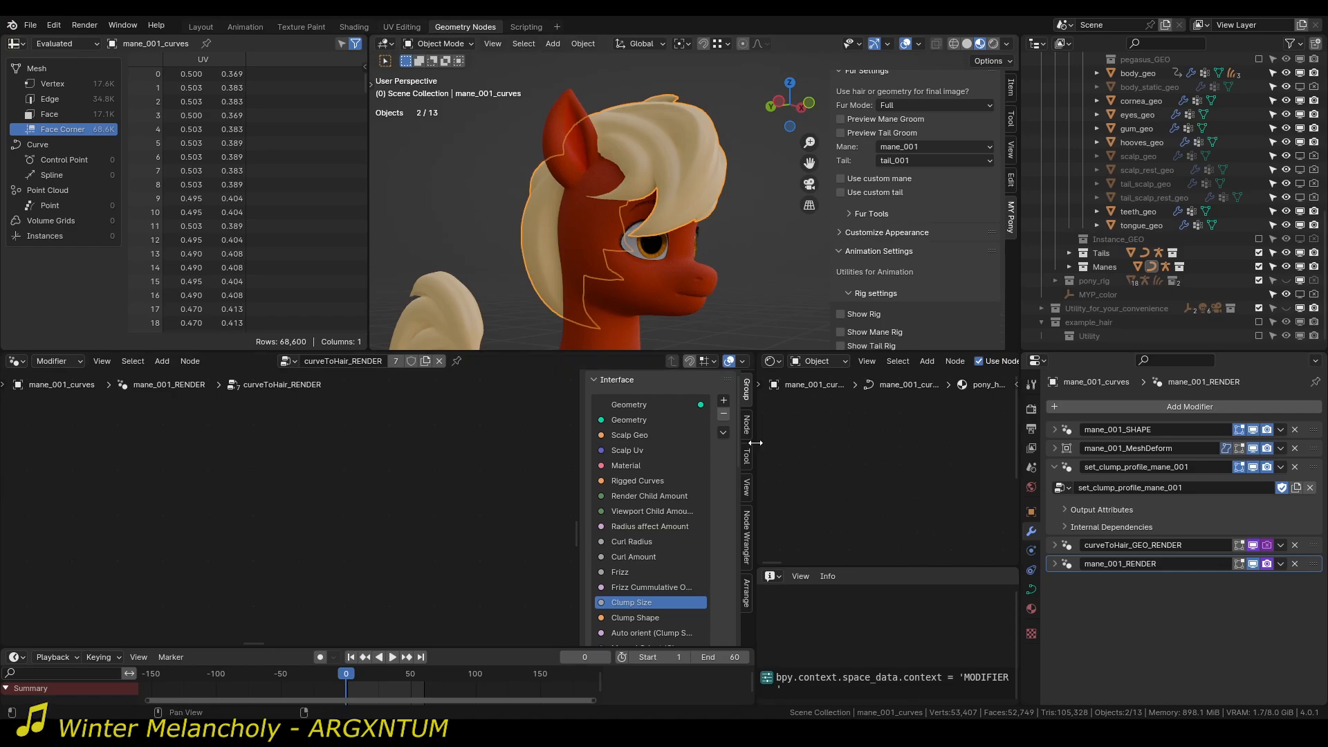
{"action": "left_click_drag", "start_coordinate": [756, 443], "coordinate": [898, 455]}
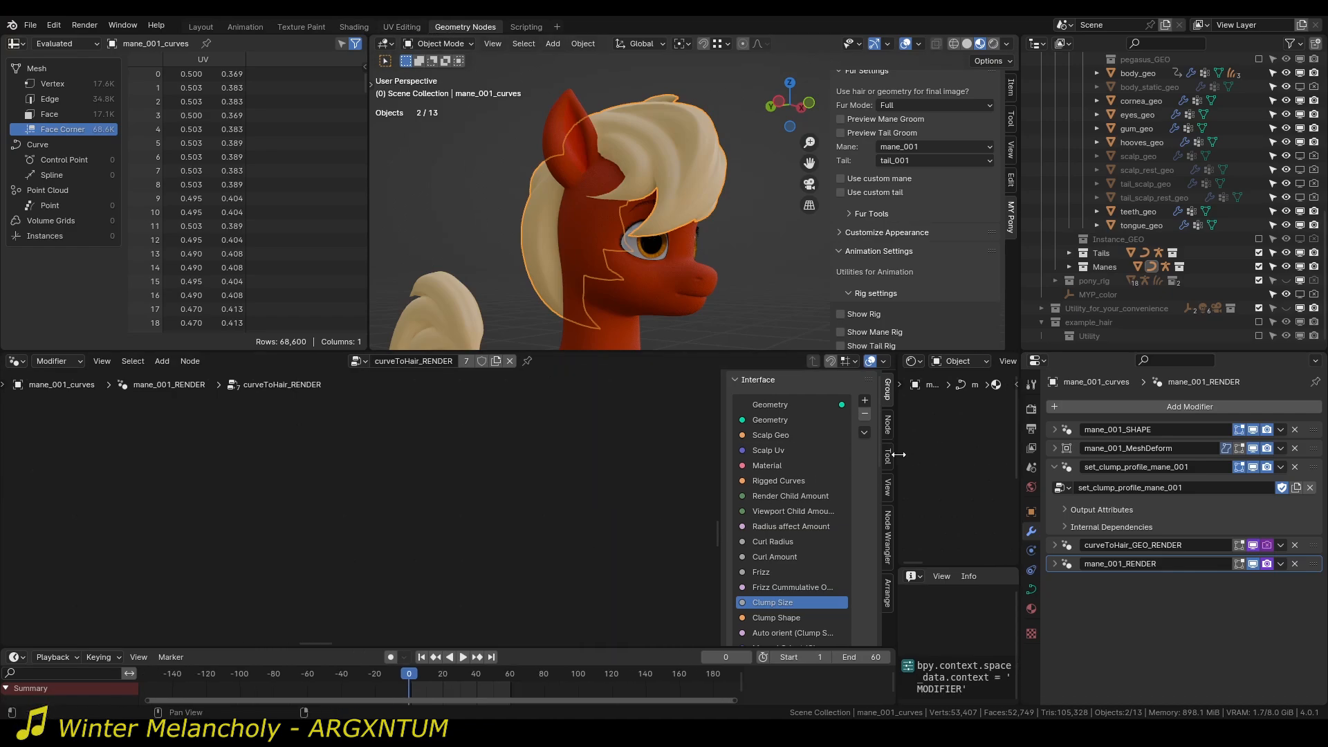
{"action": "left_click", "coordinate": [1235, 504]}
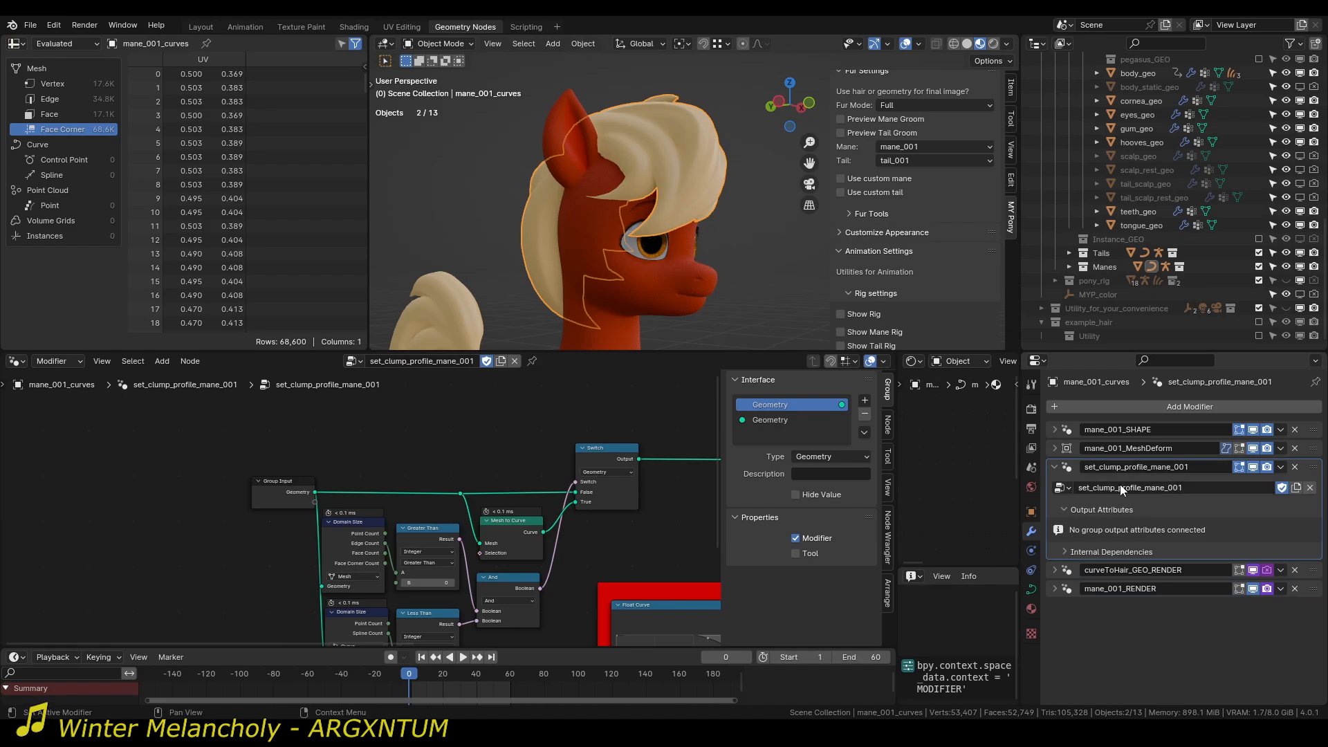
{"action": "middle_click_drag", "start_coordinate": [716, 623], "coordinate": [483, 474]}
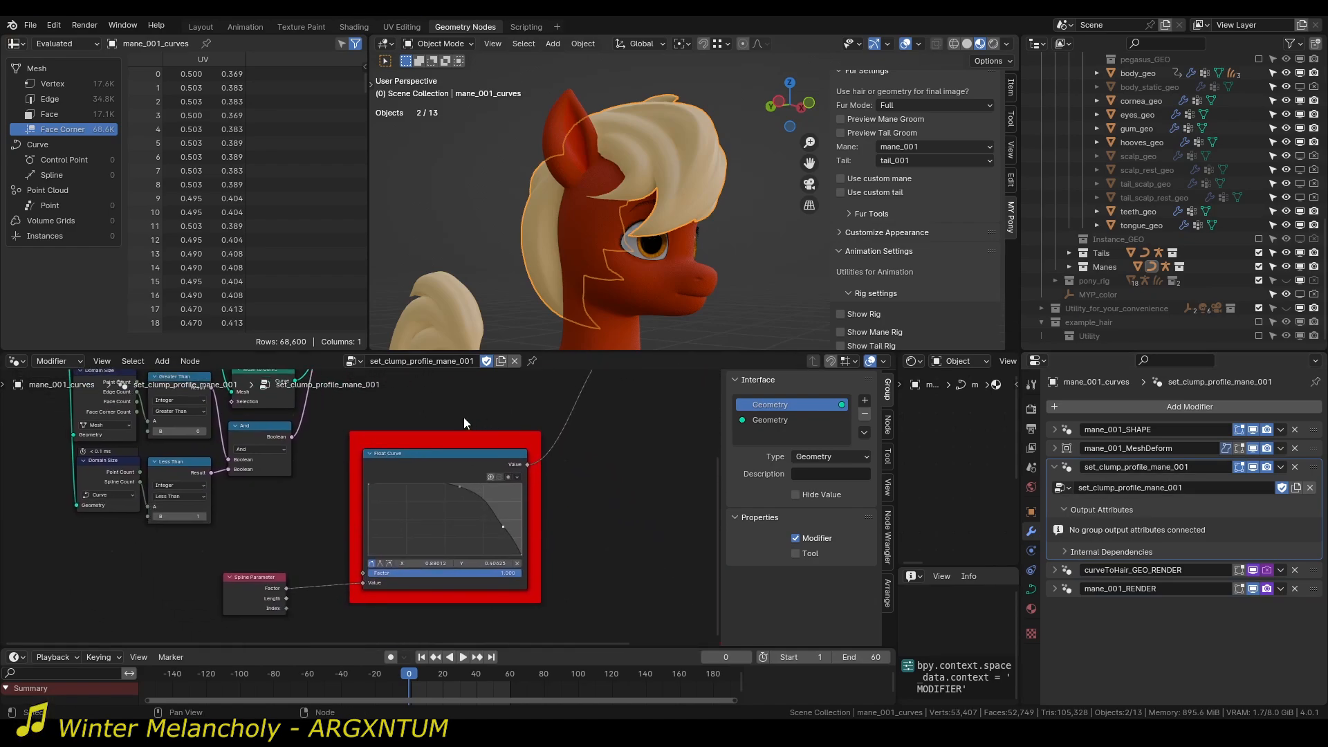
Reshape the mane clump profile's Float Curve by moving its inner points to about (0.485, 0.731) and (0.813, 0.338).
{"action": "scroll", "coordinate": [563, 510], "scroll_direction": "up", "scroll_amount": 2}
{"action": "middle_click_drag", "start_coordinate": [599, 115], "coordinate": [584, 200]}
{"action": "scroll", "coordinate": [638, 159], "scroll_direction": "up", "scroll_amount": 6}
{"action": "scroll", "coordinate": [586, 201], "scroll_direction": "down", "scroll_amount": 2}
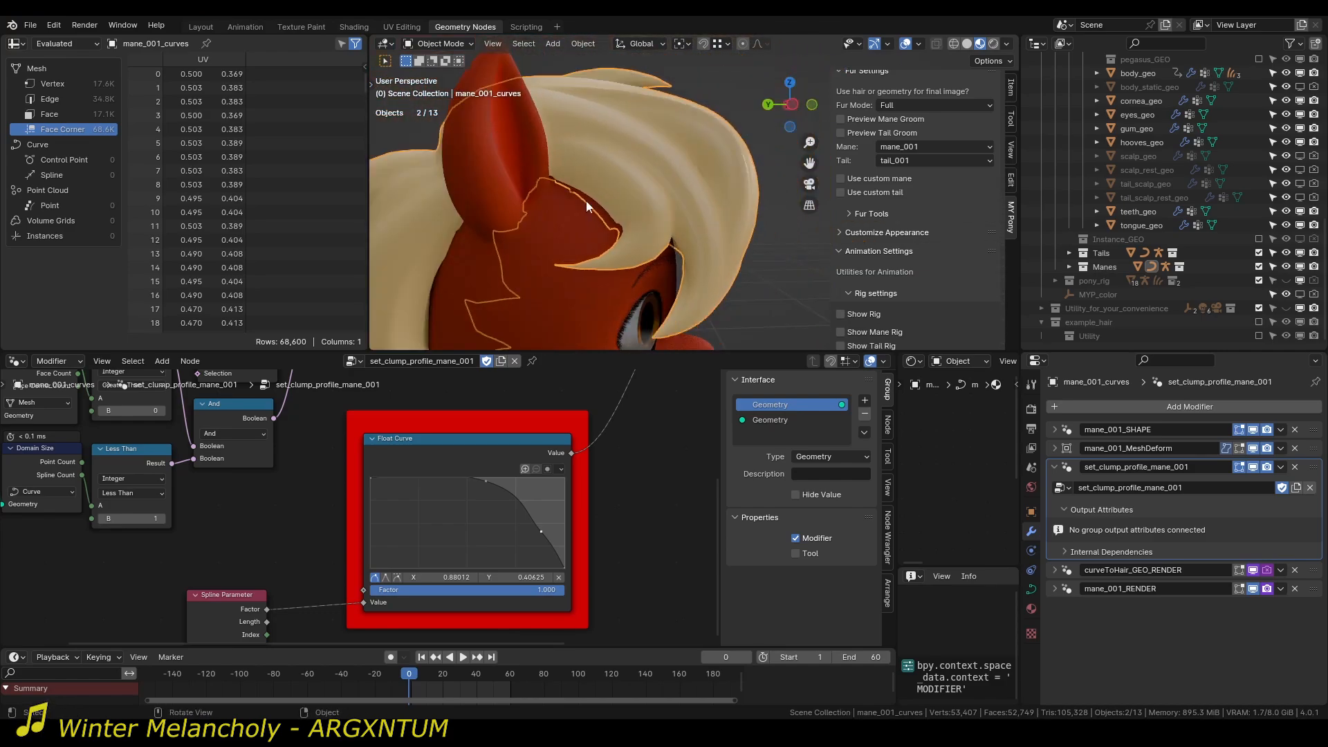
{"action": "left_click_drag", "start_coordinate": [540, 532], "coordinate": [524, 543]}
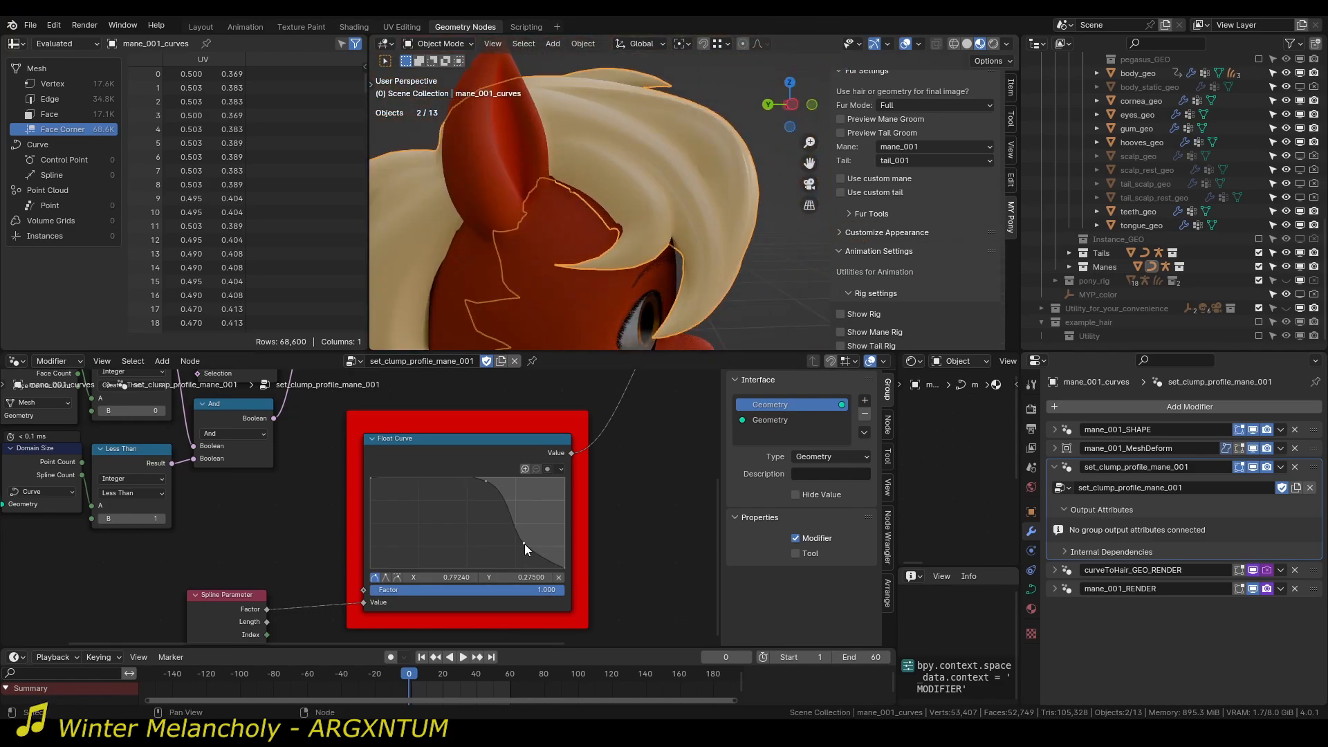
{"action": "left_click_drag", "start_coordinate": [486, 482], "coordinate": [463, 501]}
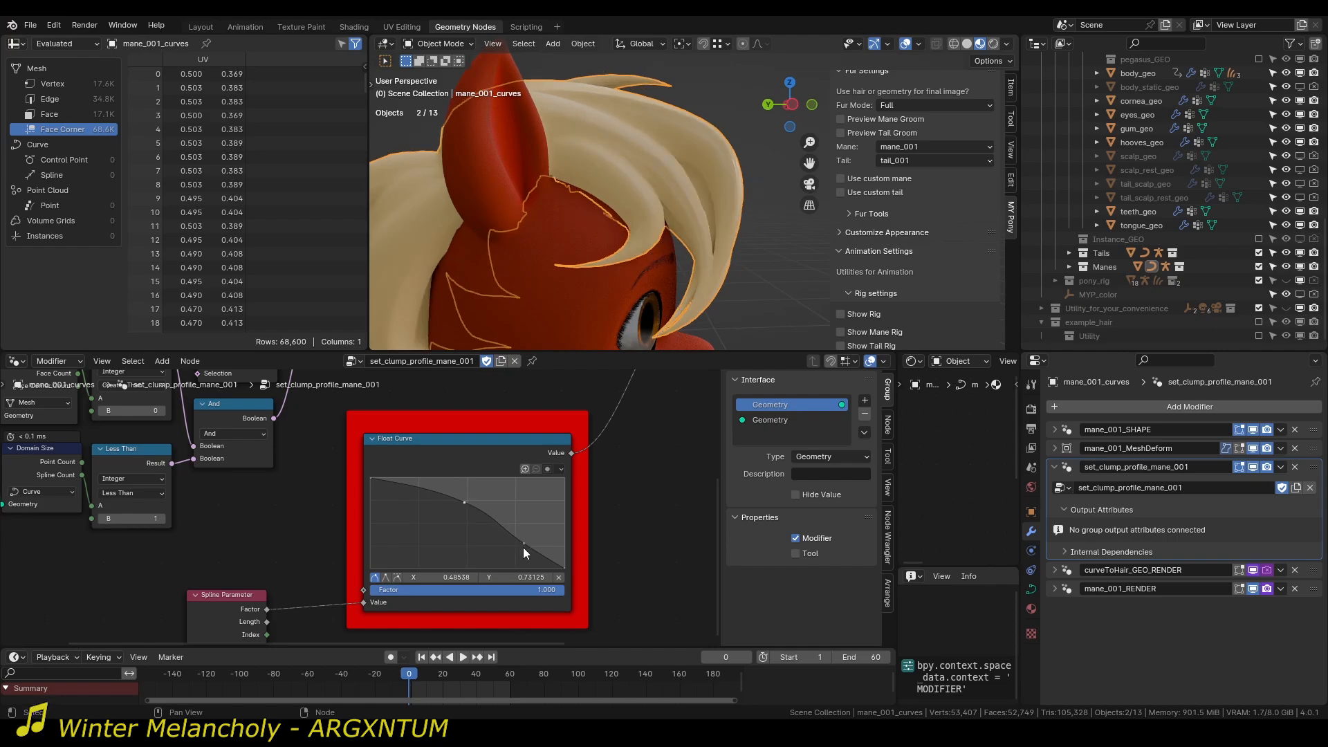
{"action": "mouse_move", "coordinate": [524, 544]}
{"action": "left_mouse_down"}
{"action": "mouse_move", "coordinate": [540, 521]}
{"action": "mouse_move", "coordinate": [528, 538]}
{"action": "left_mouse_up"}
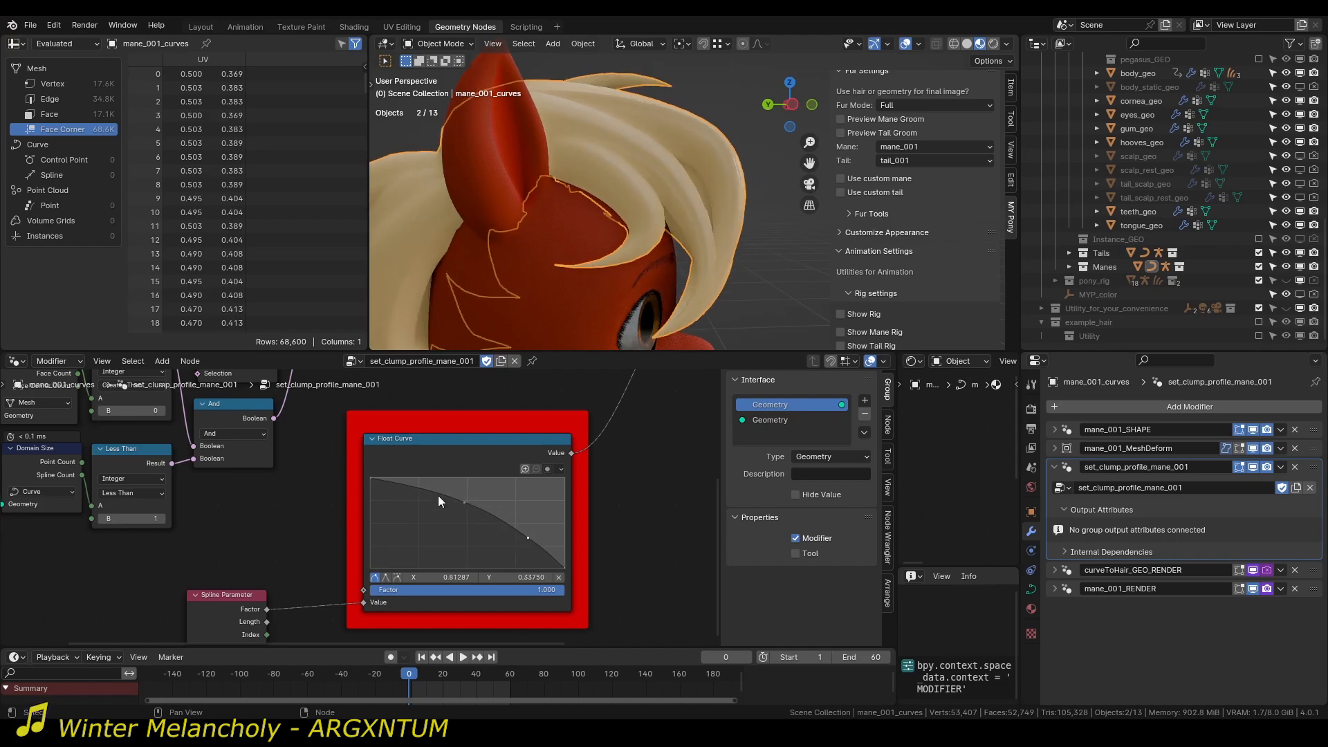
Select the tail curves and examine the Float Curve of their set_clump_profile_tail_001 node group.
{"action": "scroll", "coordinate": [536, 268], "scroll_direction": "down", "scroll_amount": 6}
{"action": "middle_click_drag", "start_coordinate": [536, 268], "coordinate": [566, 241], "text": "shift"}
{"action": "left_click", "coordinate": [525, 245]}
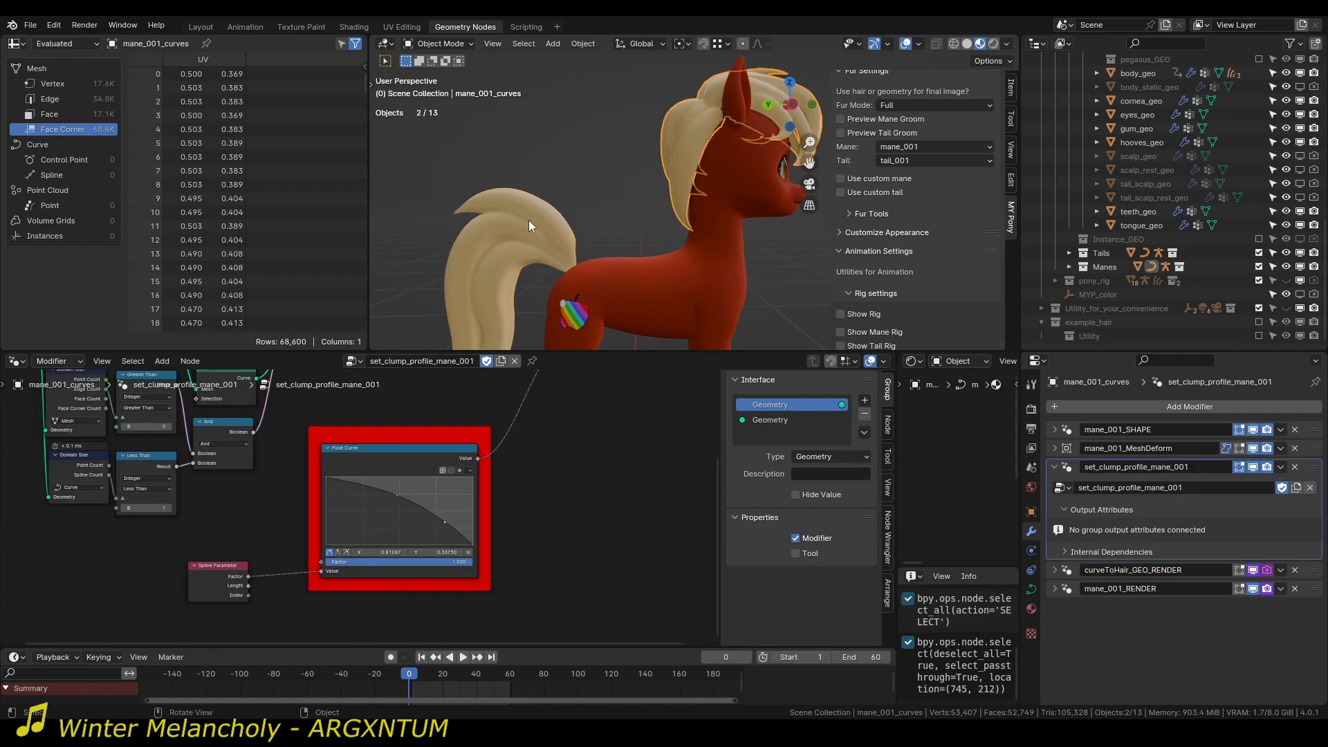
{"action": "left_click", "coordinate": [330, 554]}
{"action": "middle_click_drag", "start_coordinate": [536, 294], "coordinate": [696, 178], "text": "shift"}
{"action": "scroll", "coordinate": [578, 276], "scroll_direction": "down", "scroll_amount": 3}
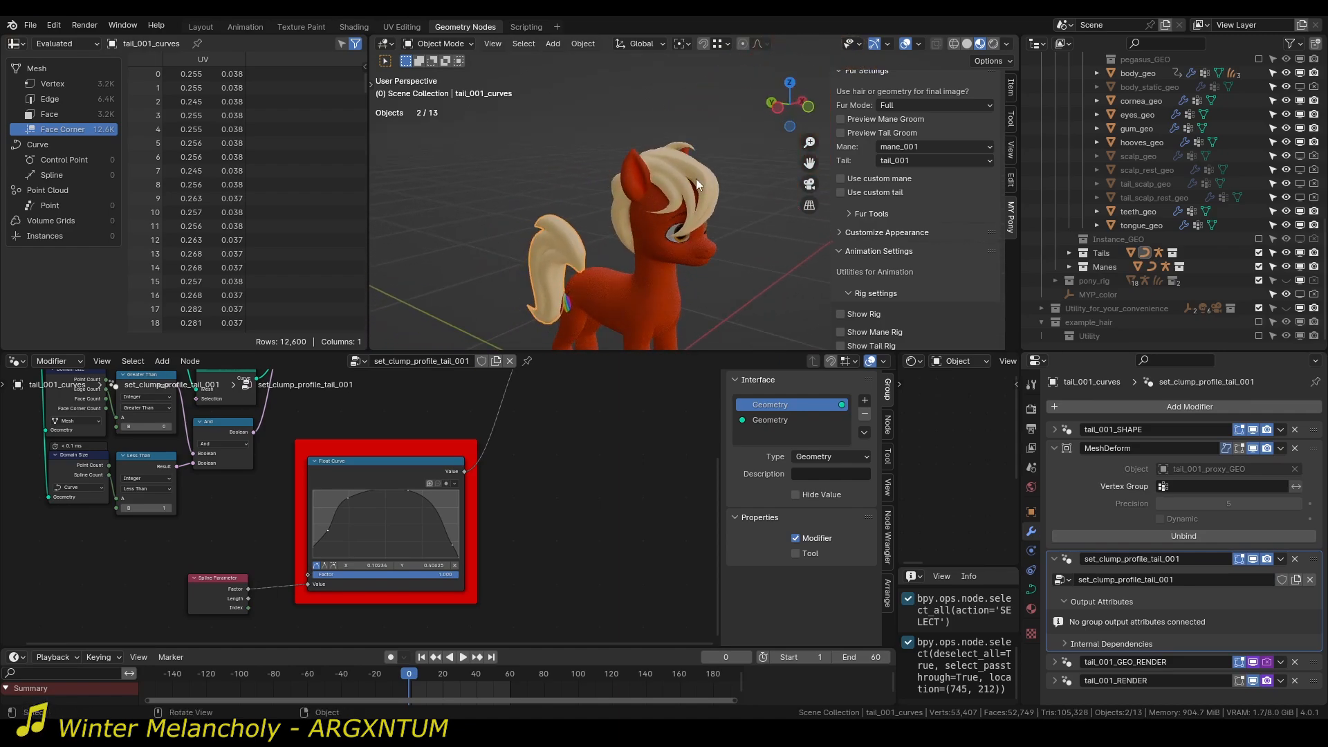
Select the mane curves again and turn on Preview Mane Groom to view the mane as hair strands.
{"action": "scroll", "coordinate": [696, 178], "scroll_direction": "up", "scroll_amount": 1}
{"action": "left_click", "coordinate": [700, 172]}
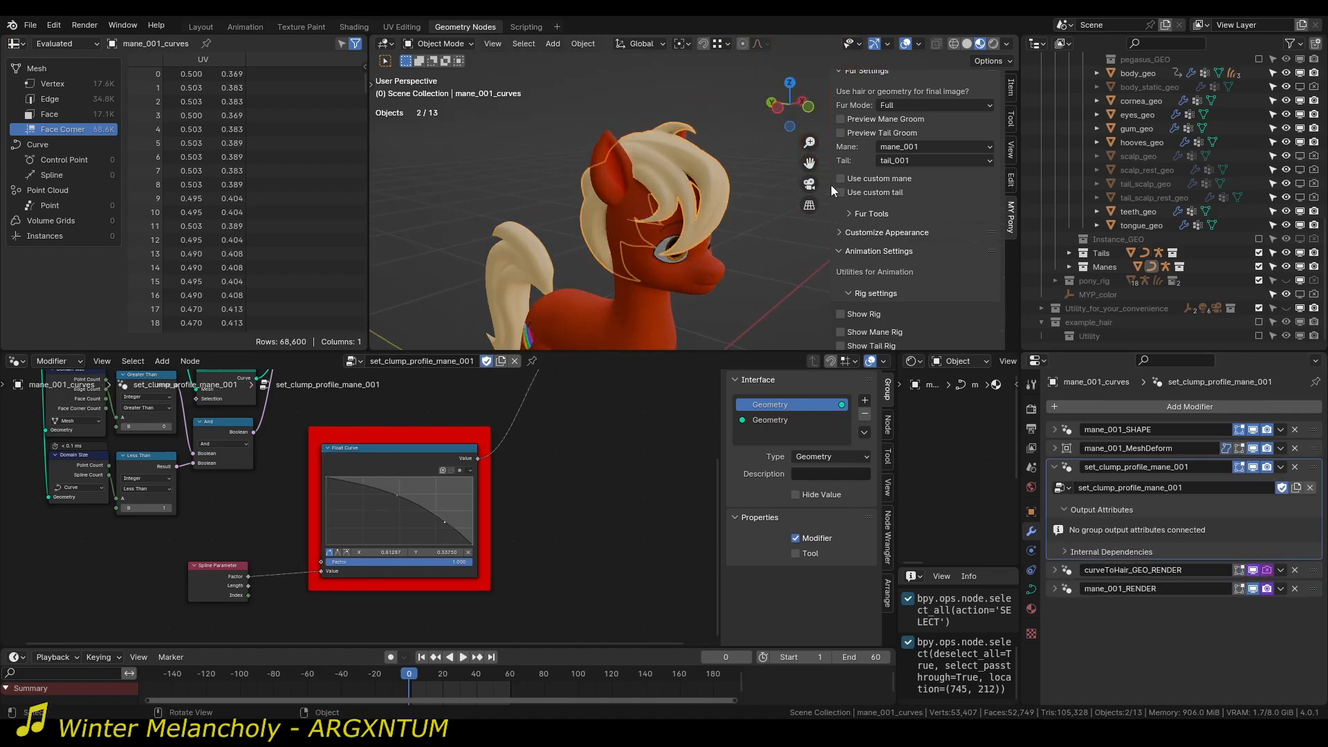
{"action": "left_click", "coordinate": [876, 122]}
{"action": "scroll", "coordinate": [587, 228], "scroll_direction": "up", "scroll_amount": 3}
{"action": "middle_click_drag", "start_coordinate": [620, 224], "coordinate": [749, 192]}
Deselect the mane and move the lower point of its clump profile's Float Curve towards the root end.
{"action": "key", "text": "alt+a"}
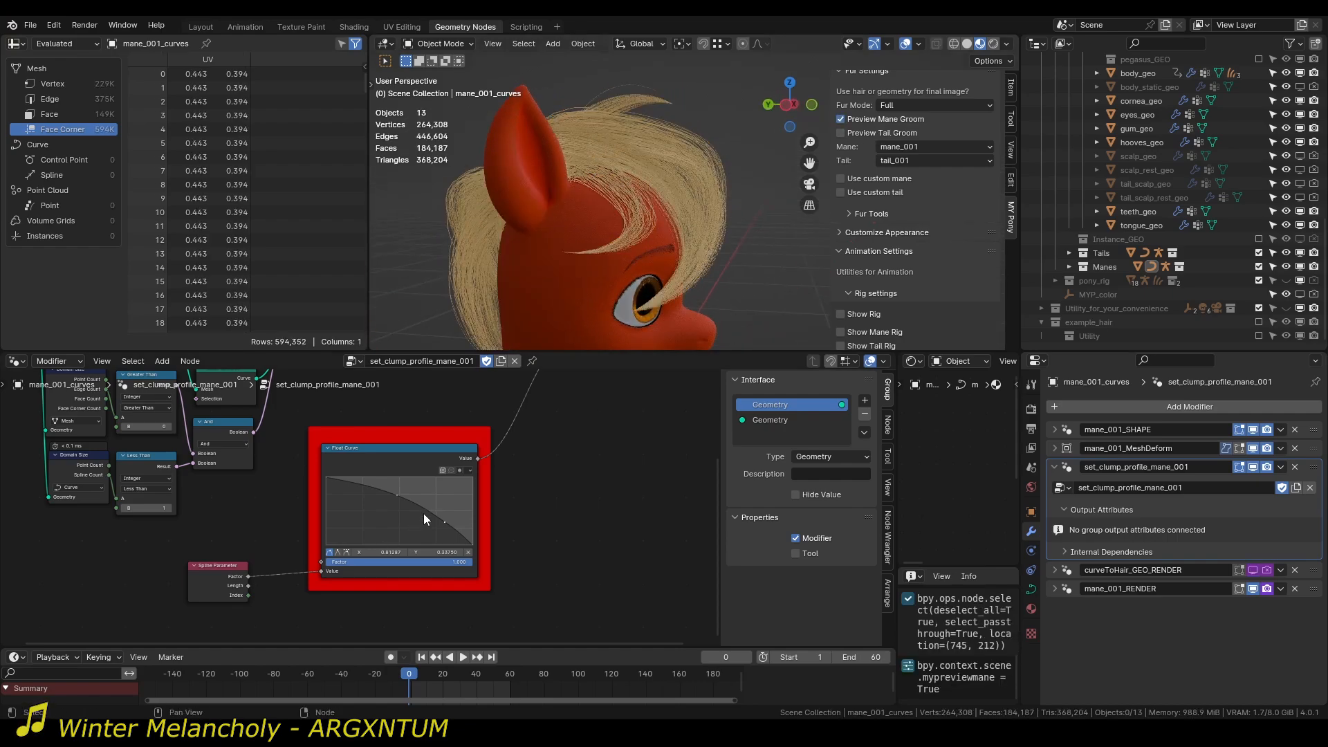
{"action": "left_click", "coordinate": [620, 123]}
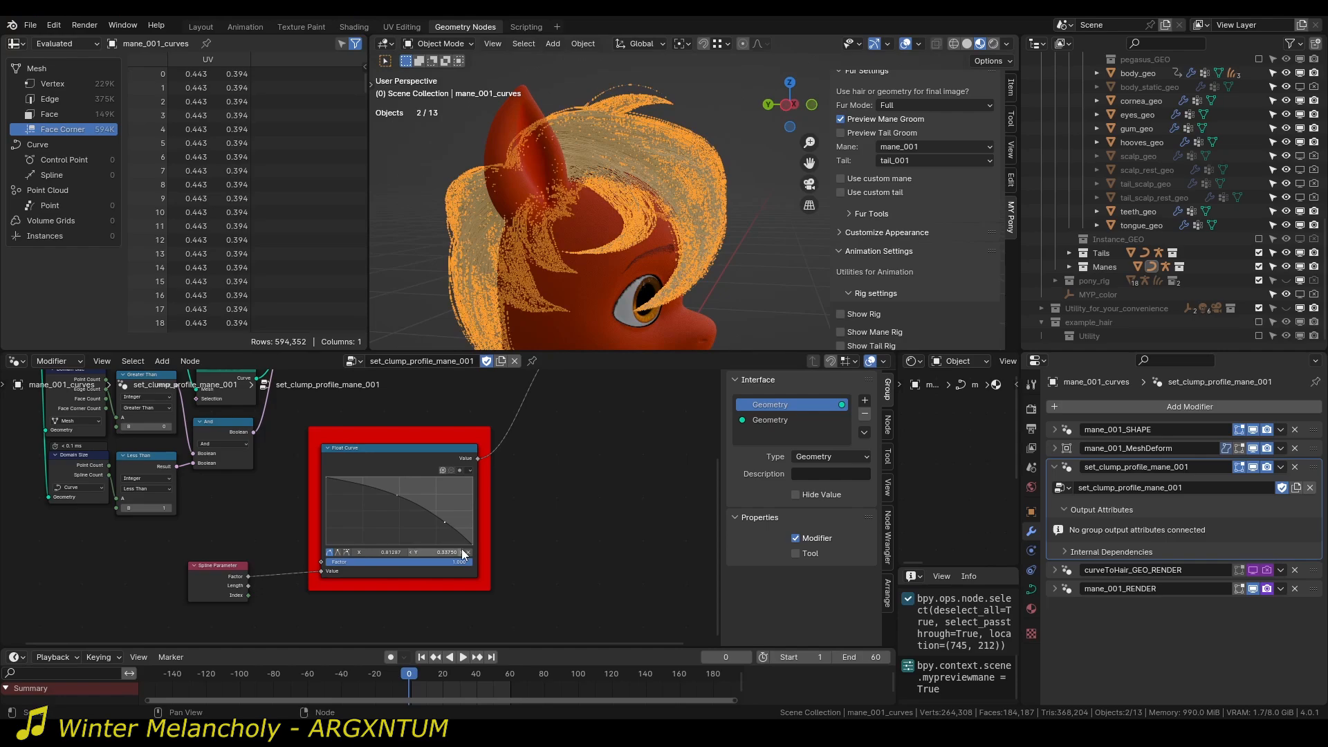
{"action": "left_click", "coordinate": [743, 279]}
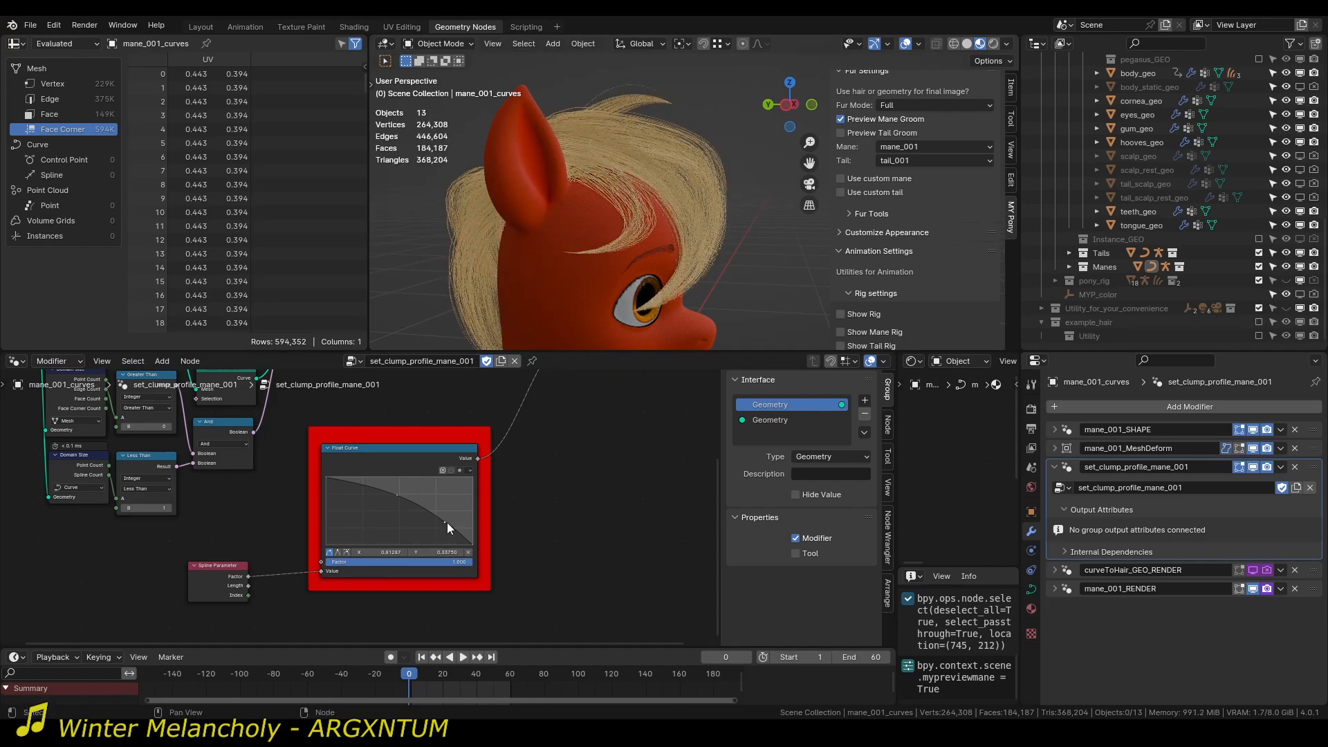
{"action": "left_click_drag", "start_coordinate": [447, 522], "coordinate": [380, 484]}
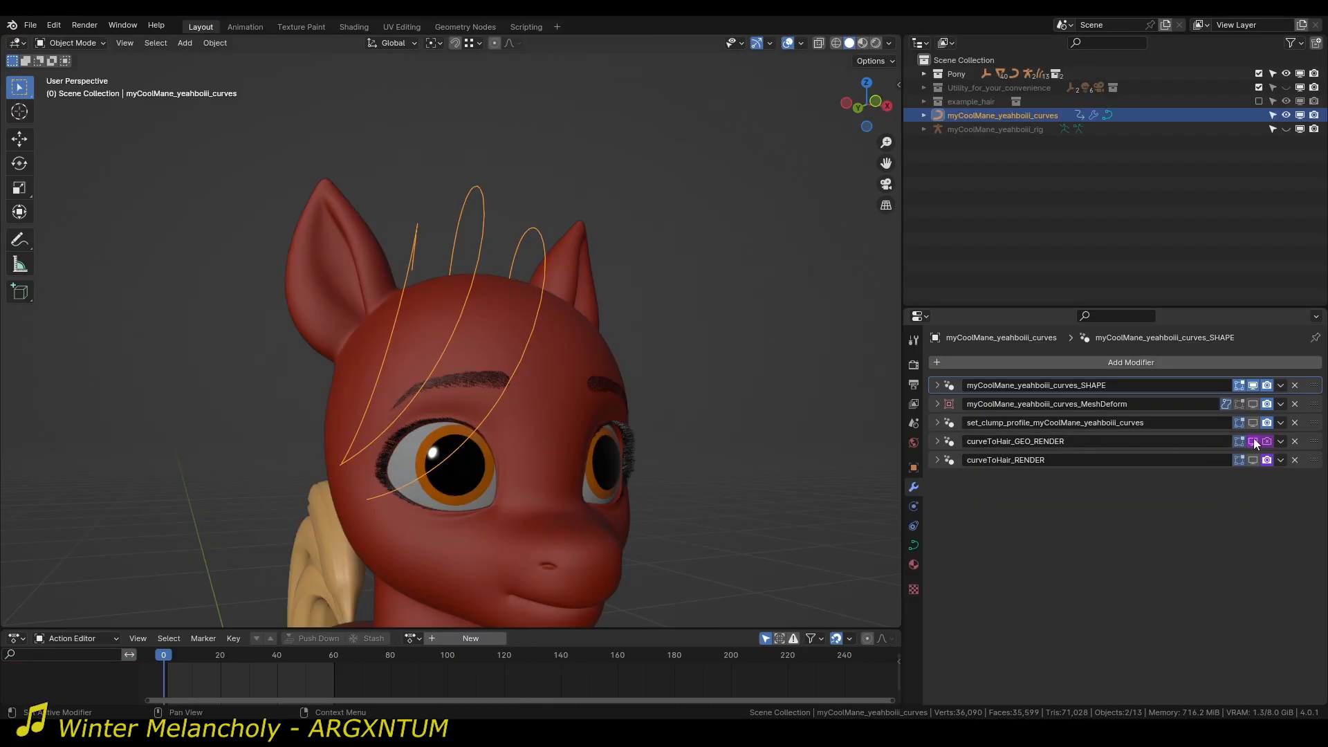
On myCoolMane_yeahboiii_curves, enable the viewport visibility driver of curveToHair_GEO_RENDER and show the set_clump_profile modifier in the viewport.
{"action": "right_click", "coordinate": [1254, 441]}
{"action": "left_click", "coordinate": [1226, 439]}
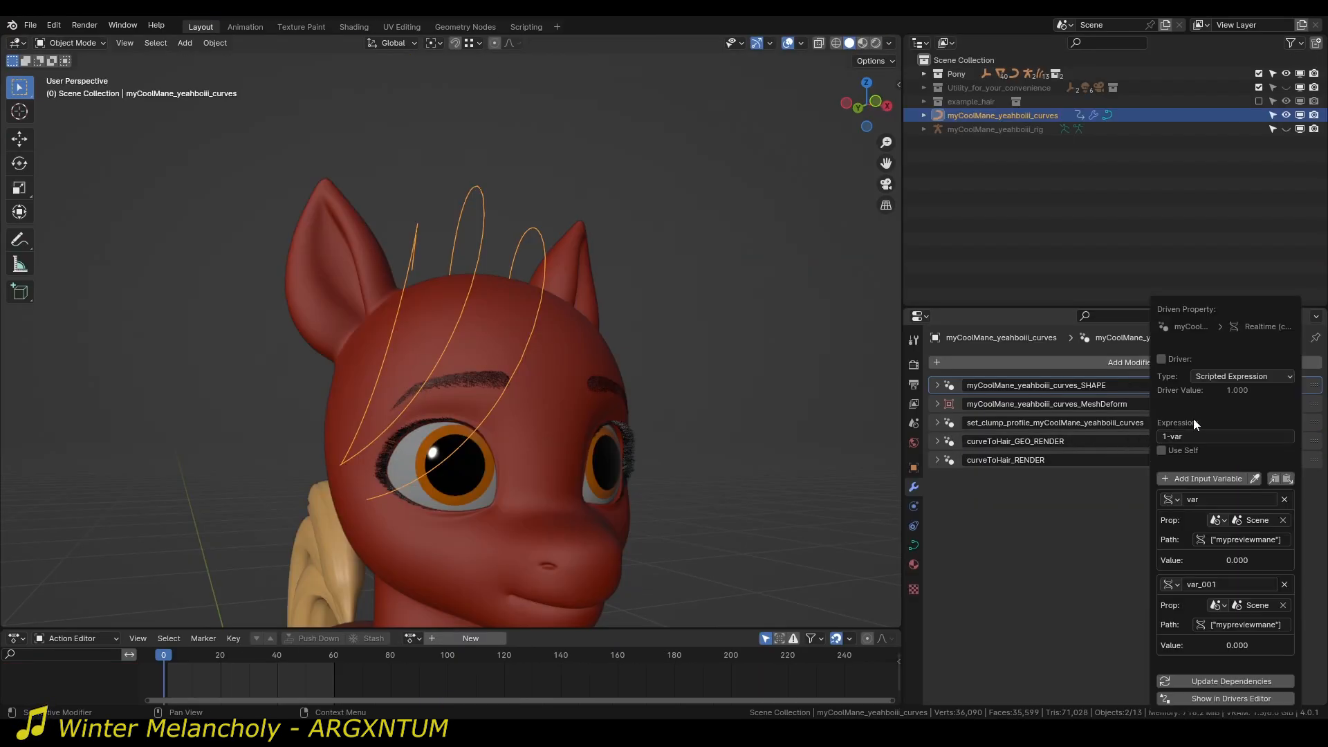
{"action": "left_click", "coordinate": [1161, 357]}
{"action": "left_click", "coordinate": [1253, 422]}
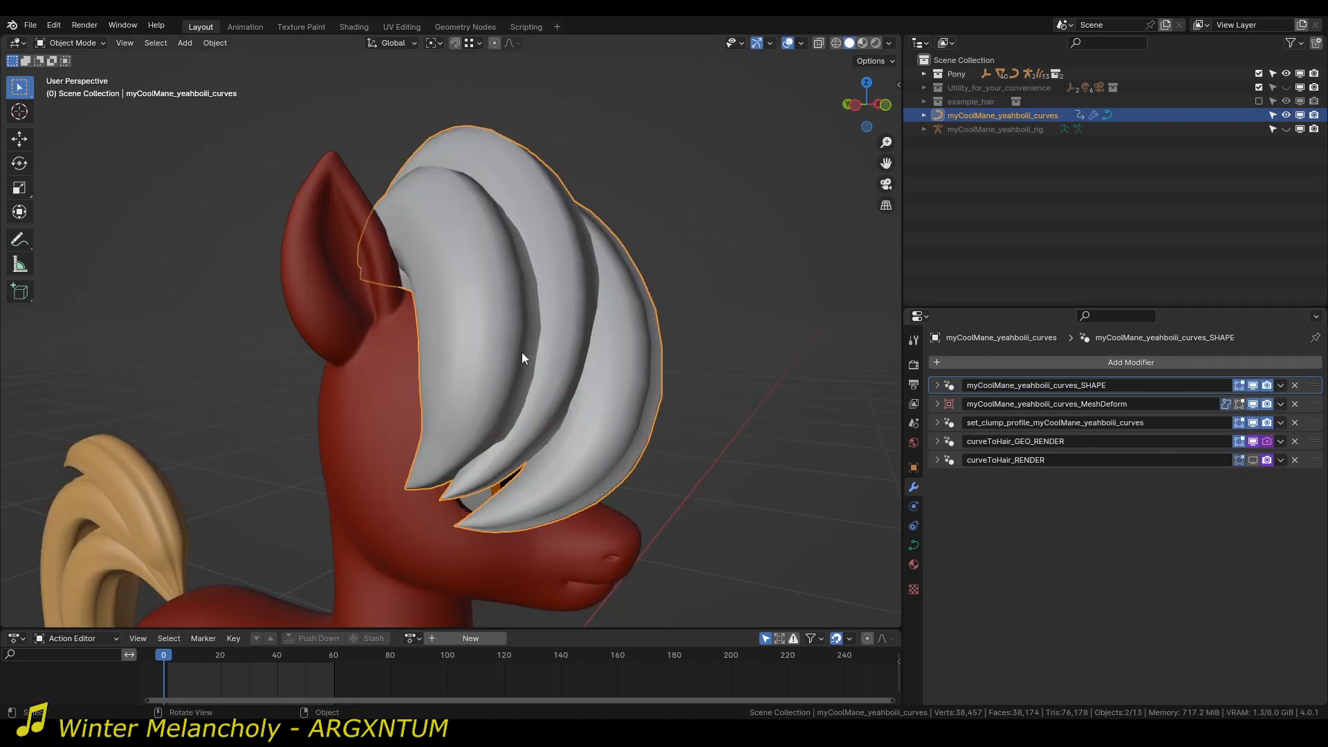
{"action": "middle_click_drag", "start_coordinate": [522, 353], "coordinate": [581, 323]}
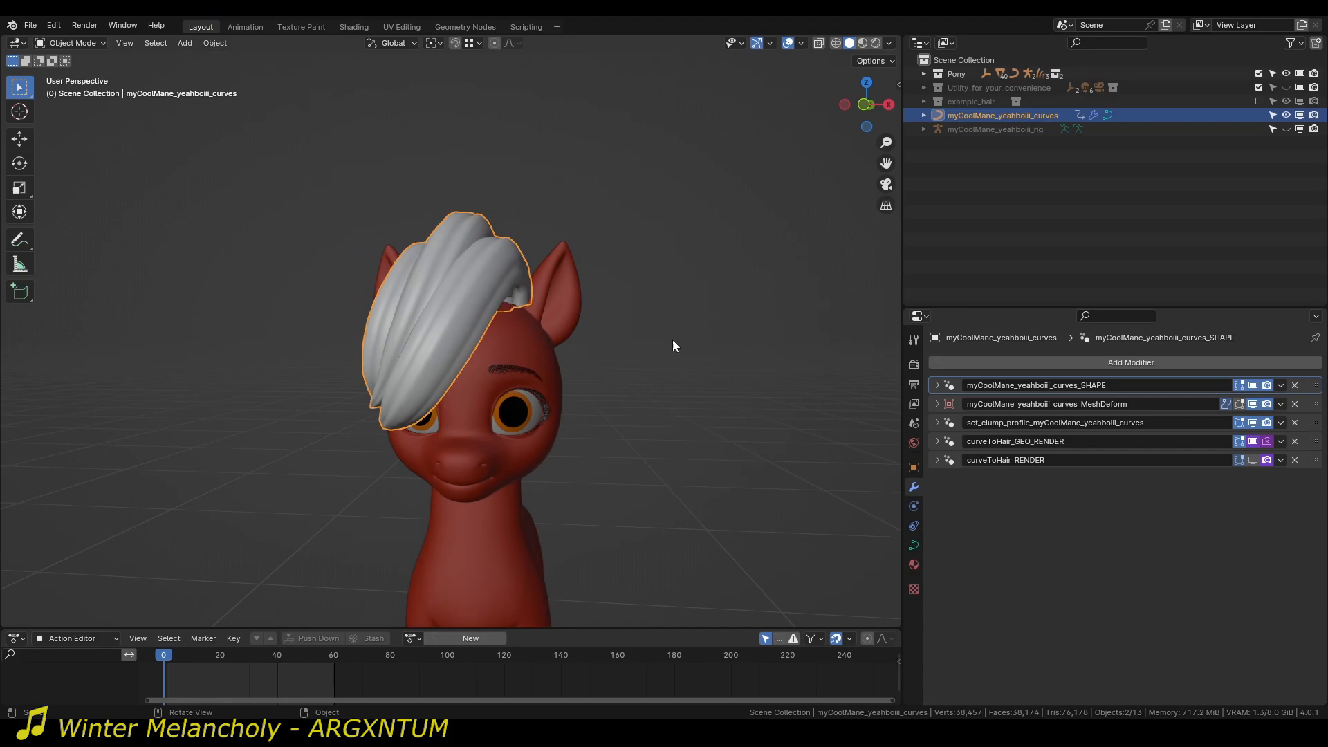
Adjust the Clump Size of the curveToHair_GEO_RENDER modifier, trying 0.024 m before thickening the mane clumps to about 0.033 m.
{"action": "left_click", "coordinate": [934, 437]}
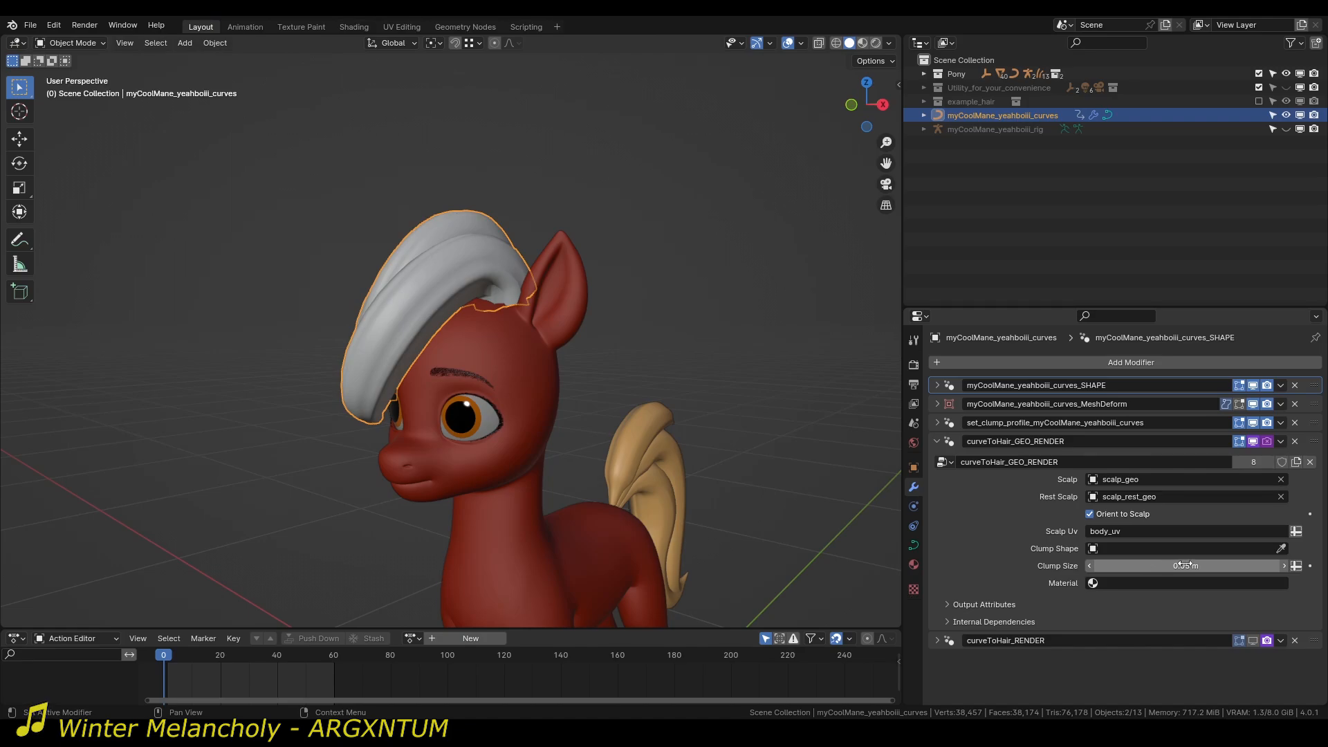
{"action": "left_click_drag", "start_coordinate": [1189, 566], "coordinate": [1218, 566]}
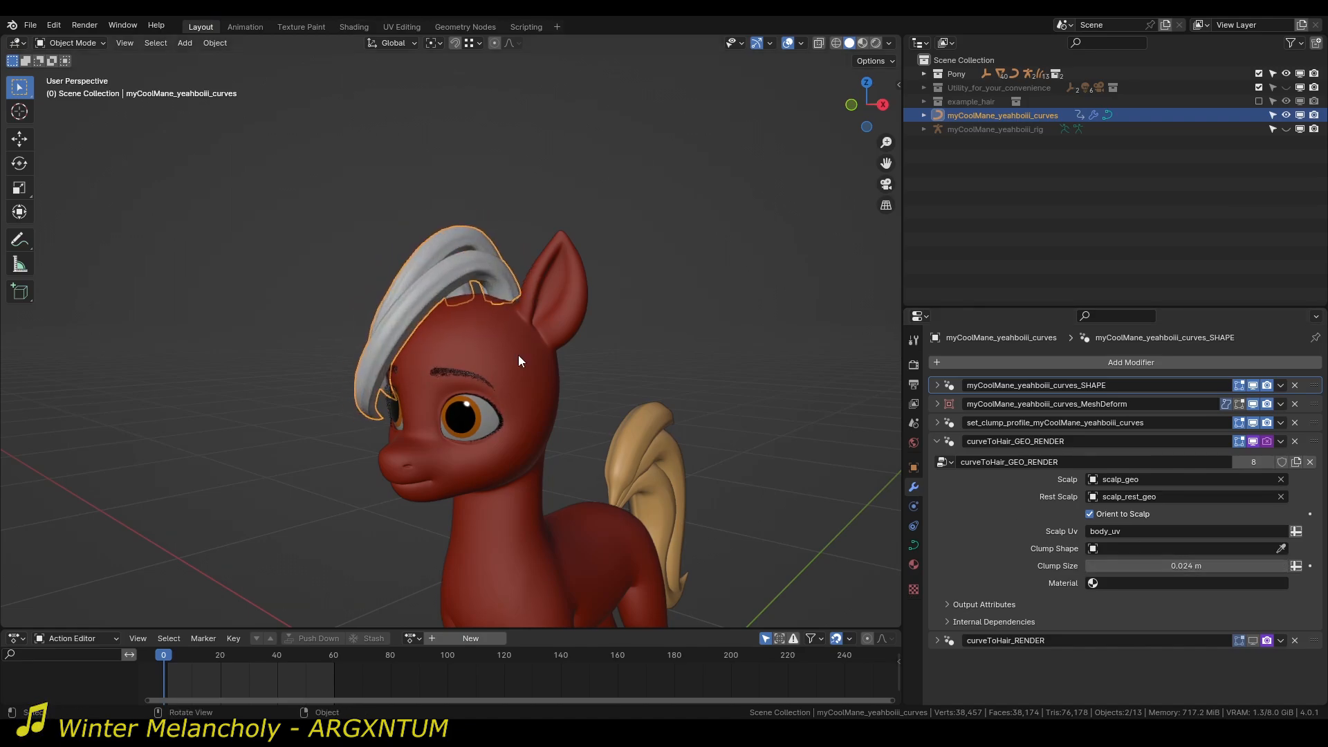
{"action": "middle_click_drag", "start_coordinate": [518, 355], "coordinate": [468, 242]}
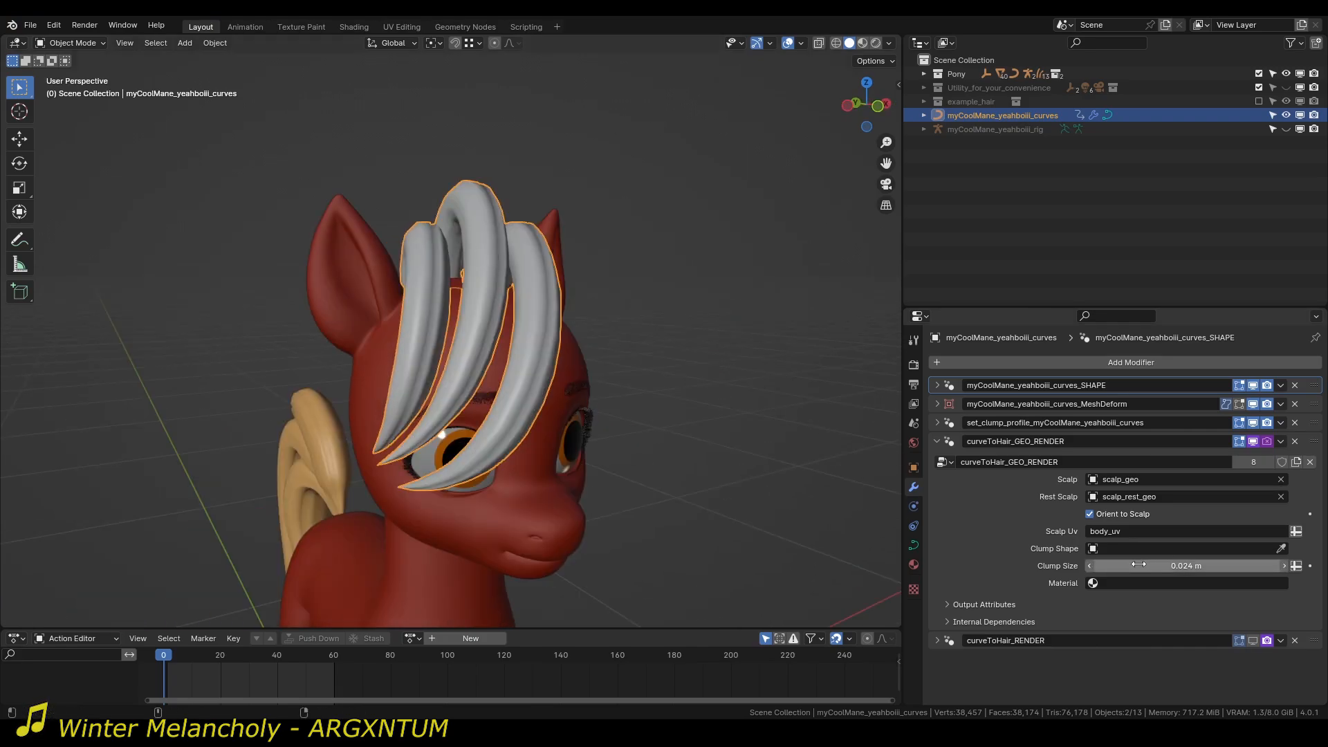
{"action": "left_click_drag", "start_coordinate": [1179, 566], "coordinate": [1217, 566]}
{"action": "middle_click_drag", "start_coordinate": [502, 239], "coordinate": [588, 331]}
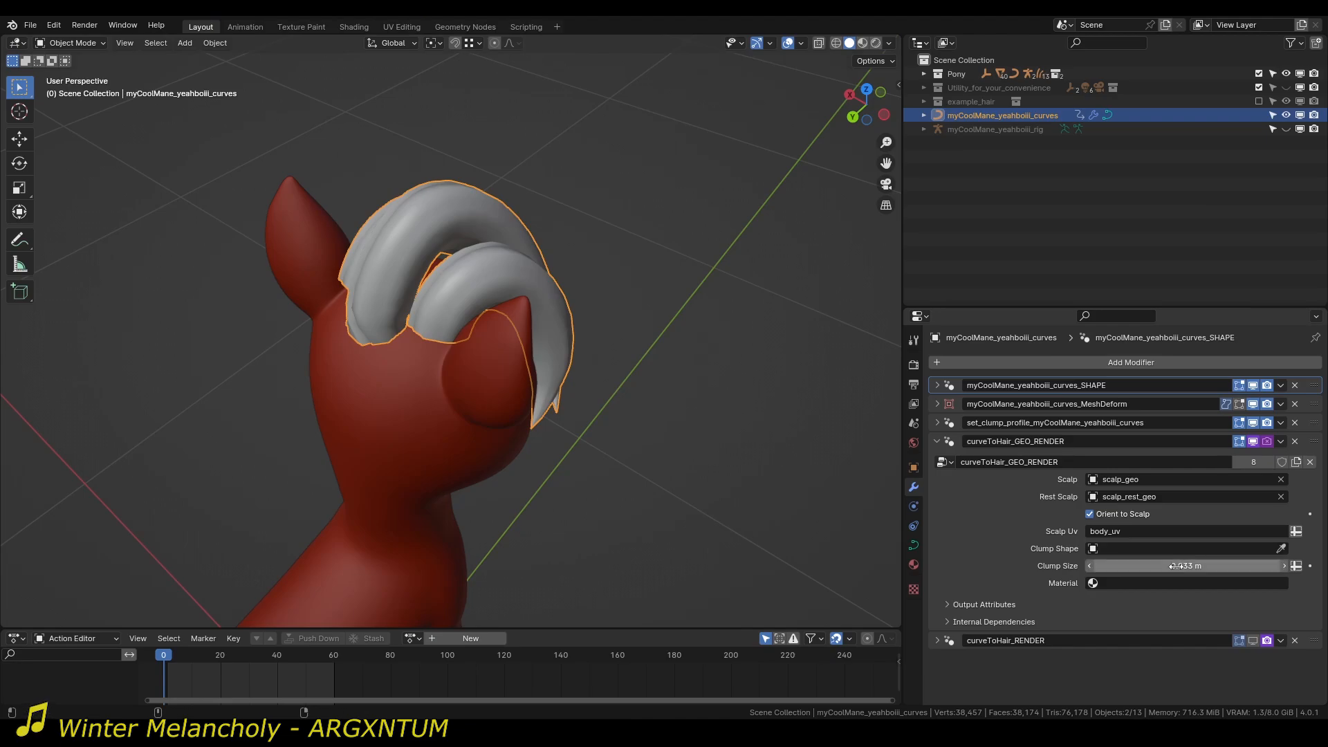
Increase the Clump Size of the mane's curveToHair_GEO_RENDER modifier to 0.041 m.
{"action": "left_click_drag", "start_coordinate": [1204, 566], "coordinate": [1224, 566]}
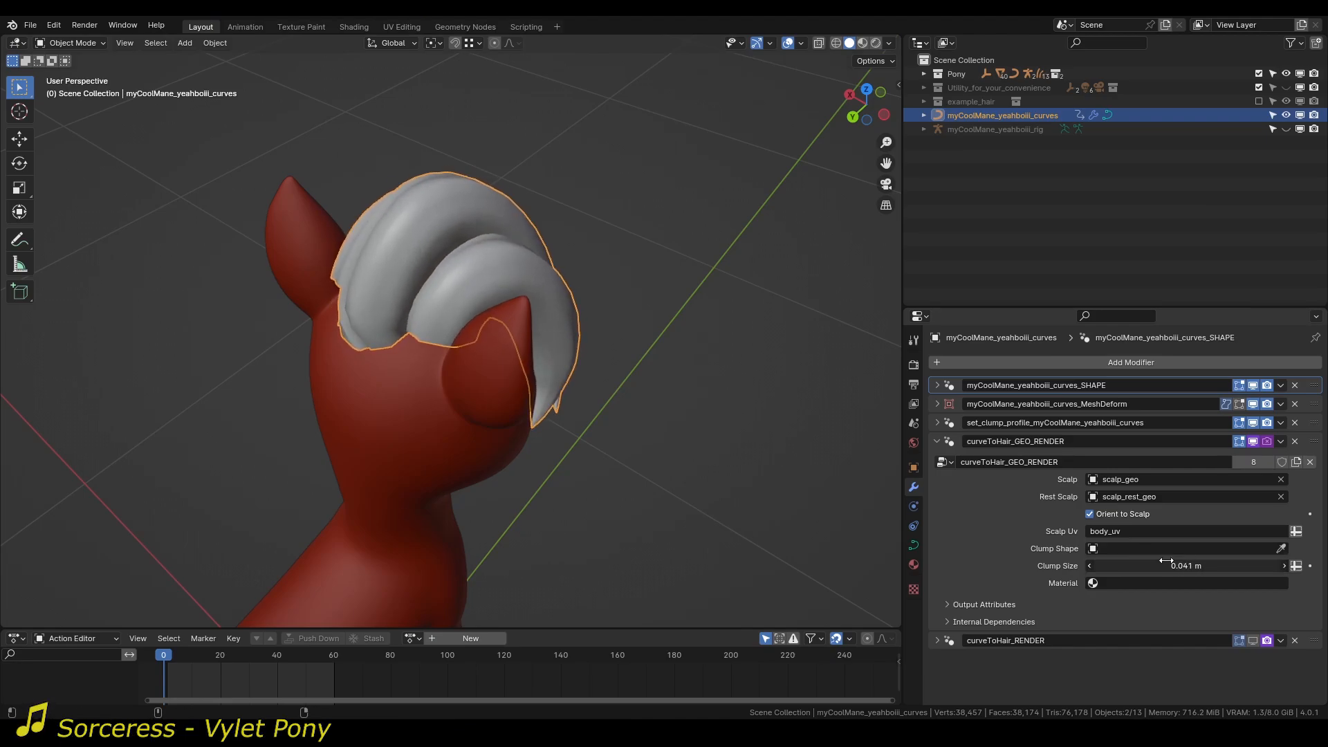
{"action": "middle_click_drag", "start_coordinate": [346, 228], "coordinate": [526, 505]}
{"action": "middle_click_drag", "start_coordinate": [682, 438], "coordinate": [746, 418]}
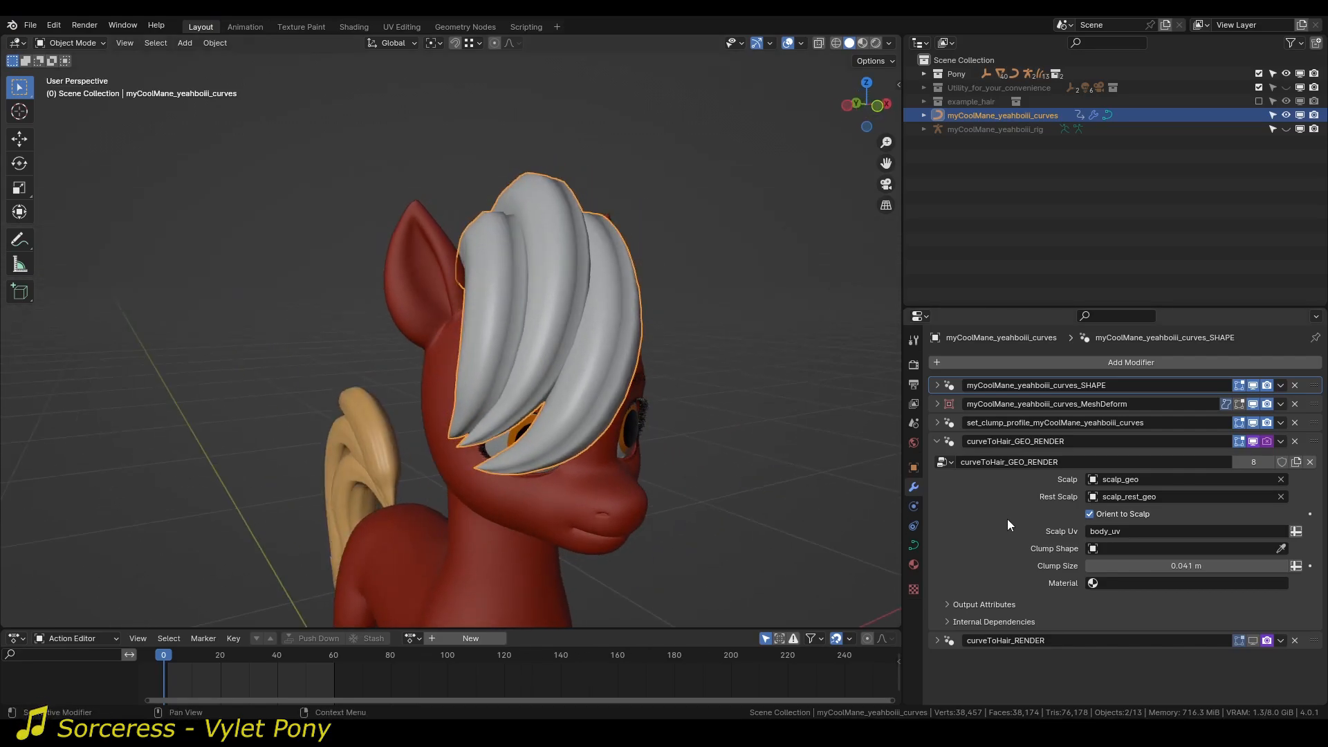
Assign the hair material in curveToHair_GEO_RENDER and switch the viewport to Material Preview shading.
{"action": "left_click", "coordinate": [1151, 582]}
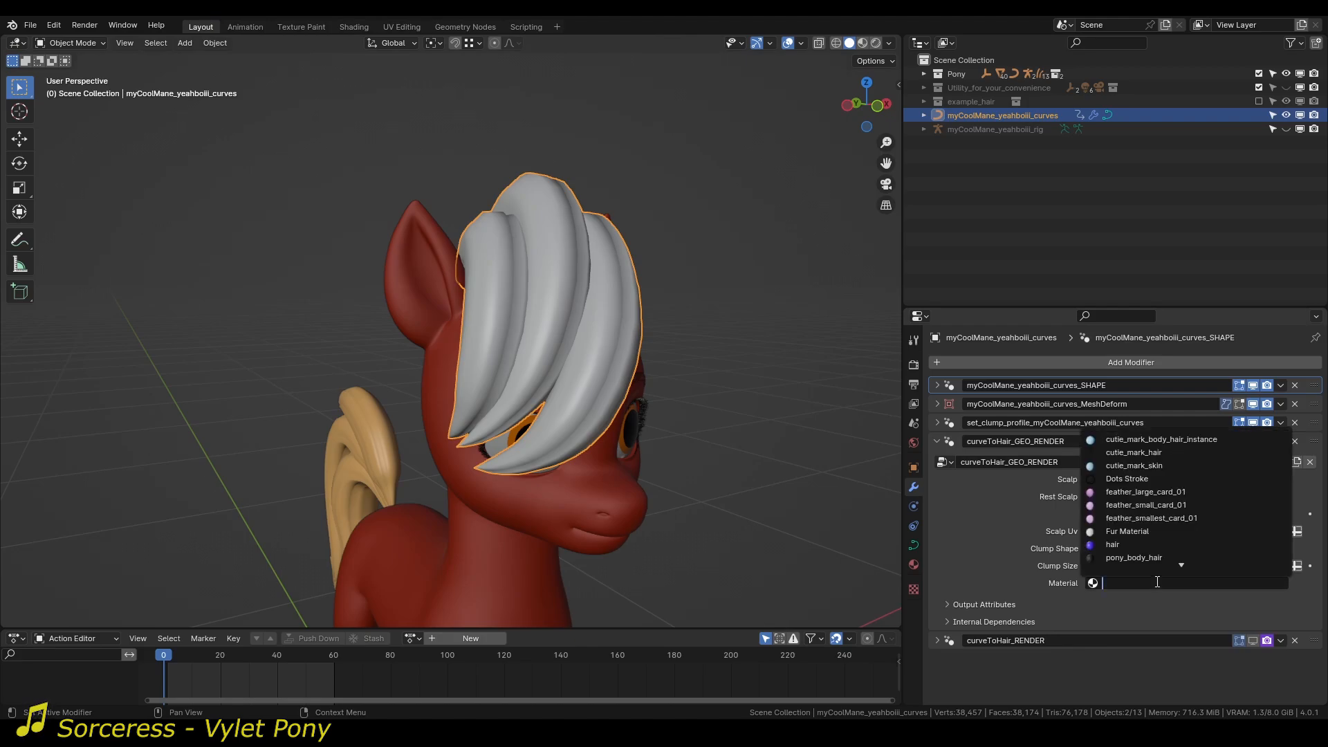
{"action": "type", "text": "hai"}
{"action": "key", "text": "Return"}
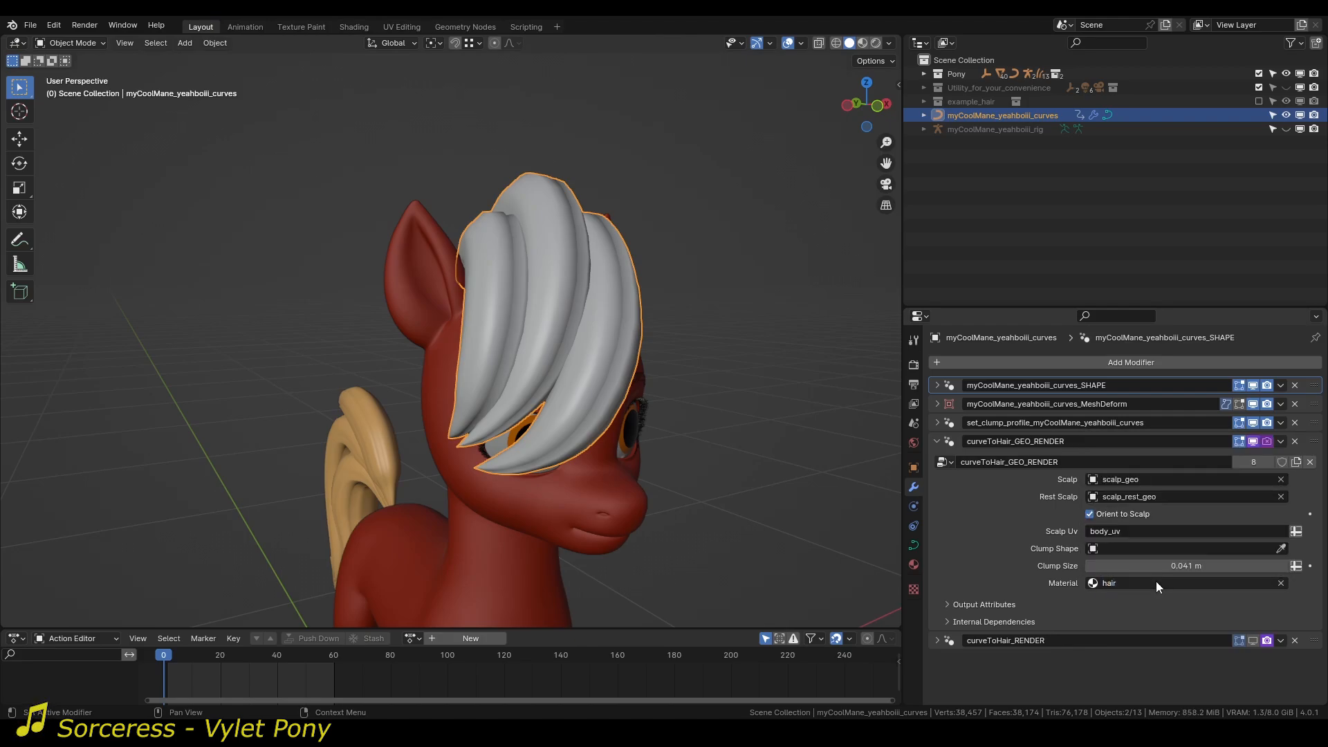
{"action": "left_click", "coordinate": [863, 42]}
{"action": "mouse_move", "coordinate": [808, 101]}
{"action": "middle_mouse_down"}
{"action": "mouse_move", "coordinate": [652, 263]}
{"action": "mouse_move", "coordinate": [562, 259]}
{"action": "mouse_move", "coordinate": [679, 368]}
{"action": "middle_mouse_up"}
Expand the pony's Customize Appearance settings, collapse Body Colors and open Hair Colors.
{"action": "key", "text": "n"}
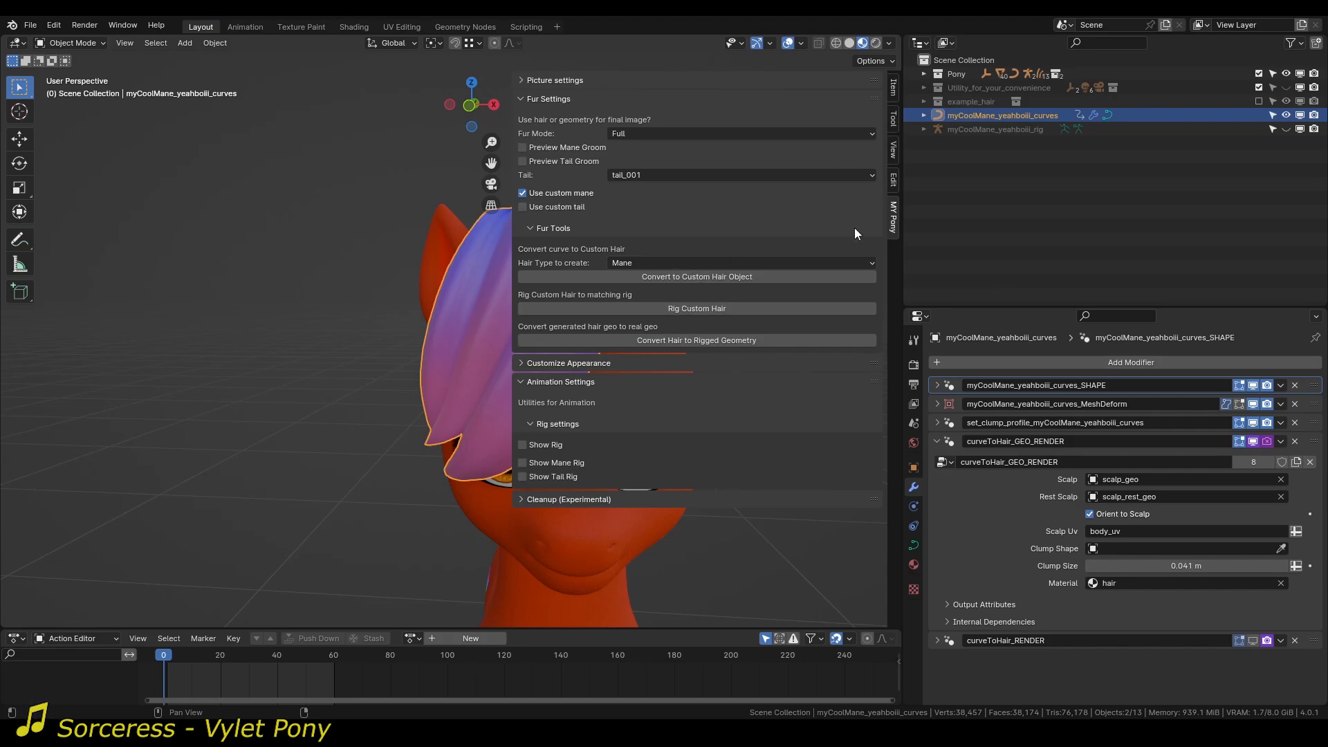
{"action": "left_click", "coordinate": [557, 364]}
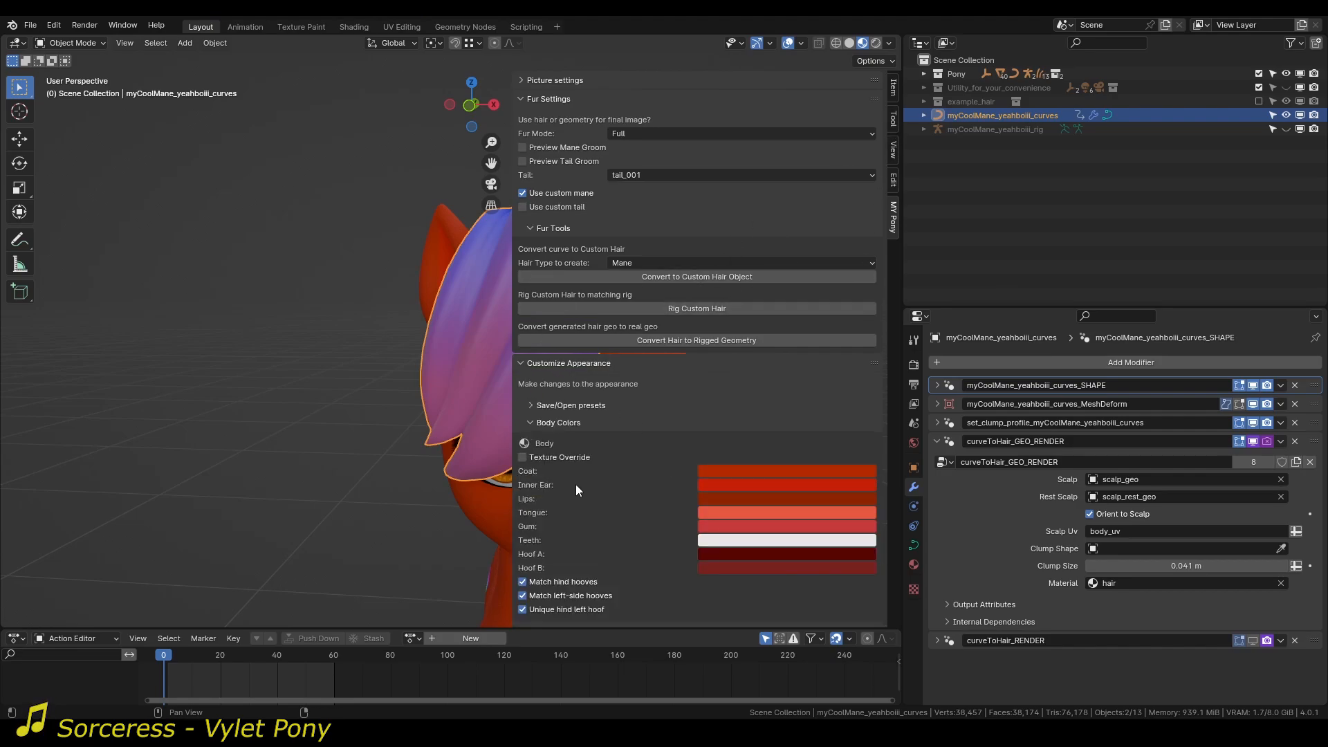
{"action": "left_click", "coordinate": [550, 423]}
{"action": "left_click", "coordinate": [565, 439]}
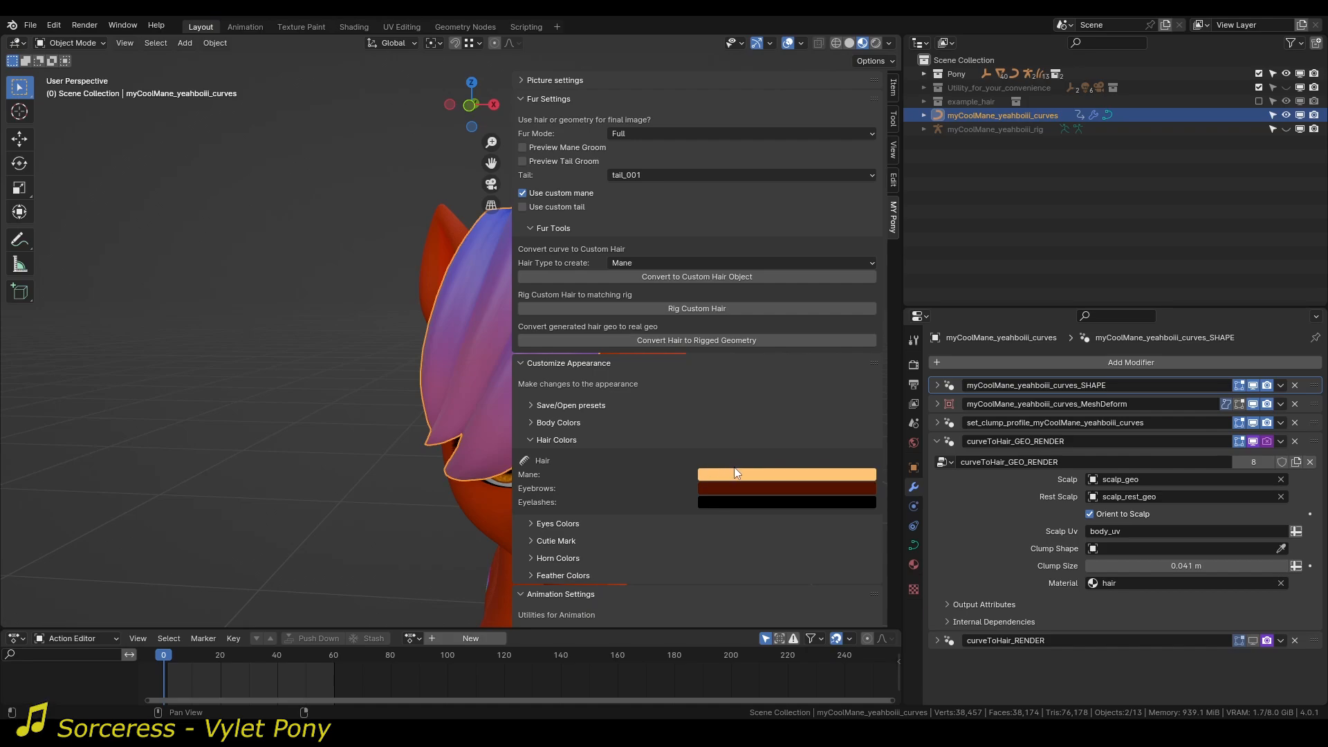
{"action": "middle_click_drag", "start_coordinate": [447, 397], "coordinate": [364, 411]}
Replace the material in curveToHair_GEO_RENDER with pony_hair.
{"action": "left_click", "coordinate": [1158, 585]}
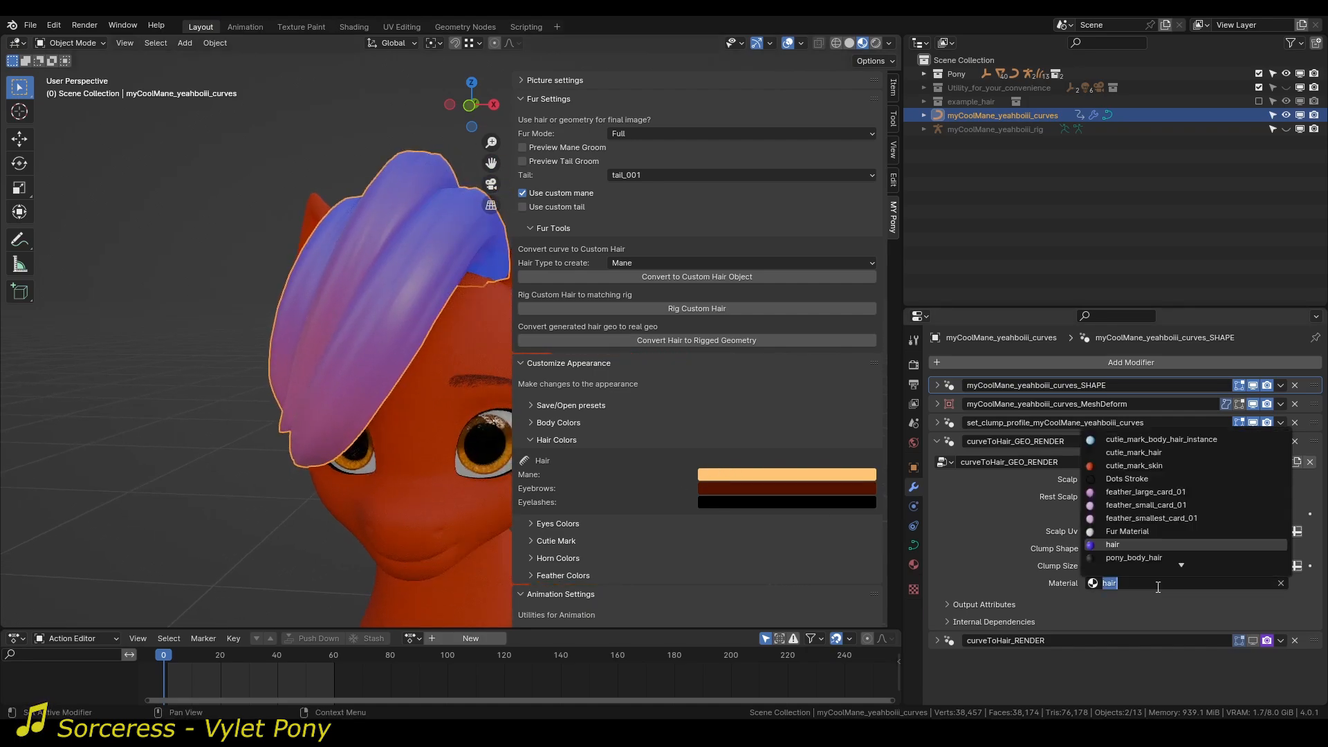
{"action": "type", "text": "pony"}
{"action": "key", "text": "Down"}
{"action": "key", "text": "Down"}
{"action": "key", "text": "Down"}
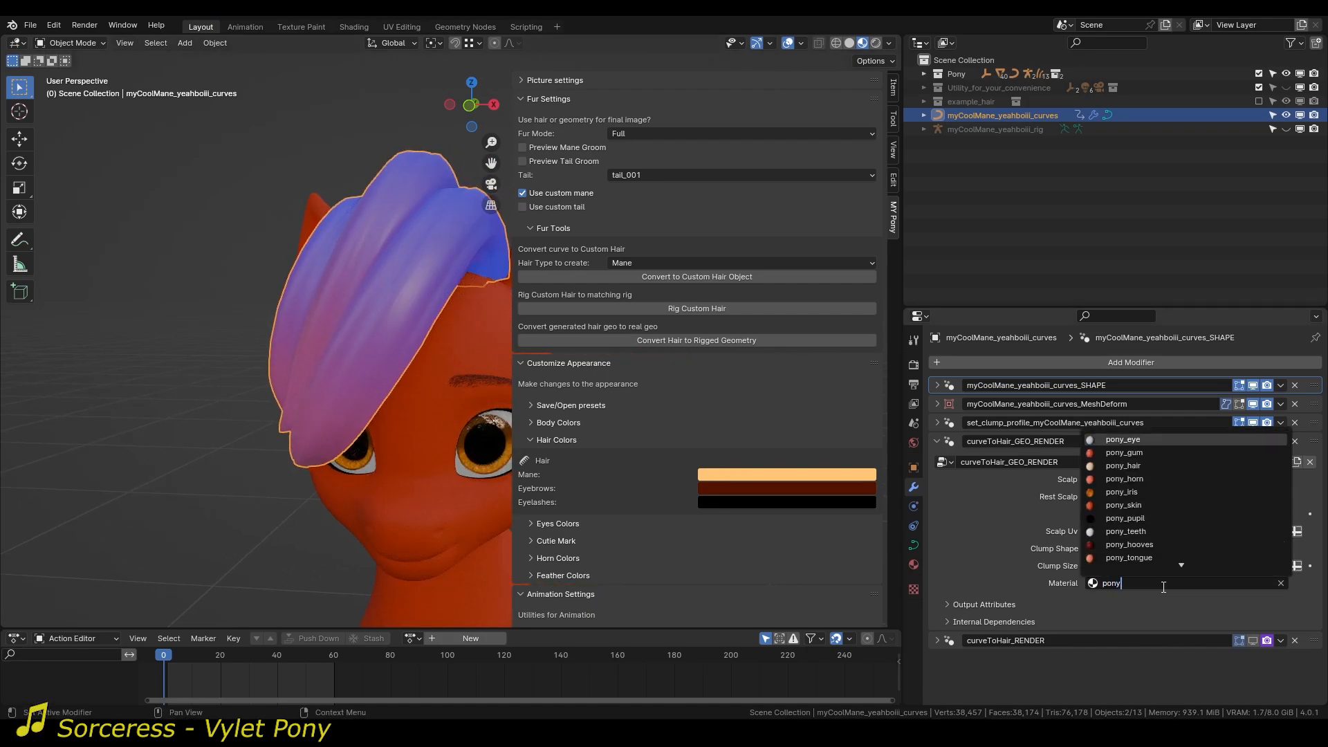
{"action": "key", "text": "Return"}
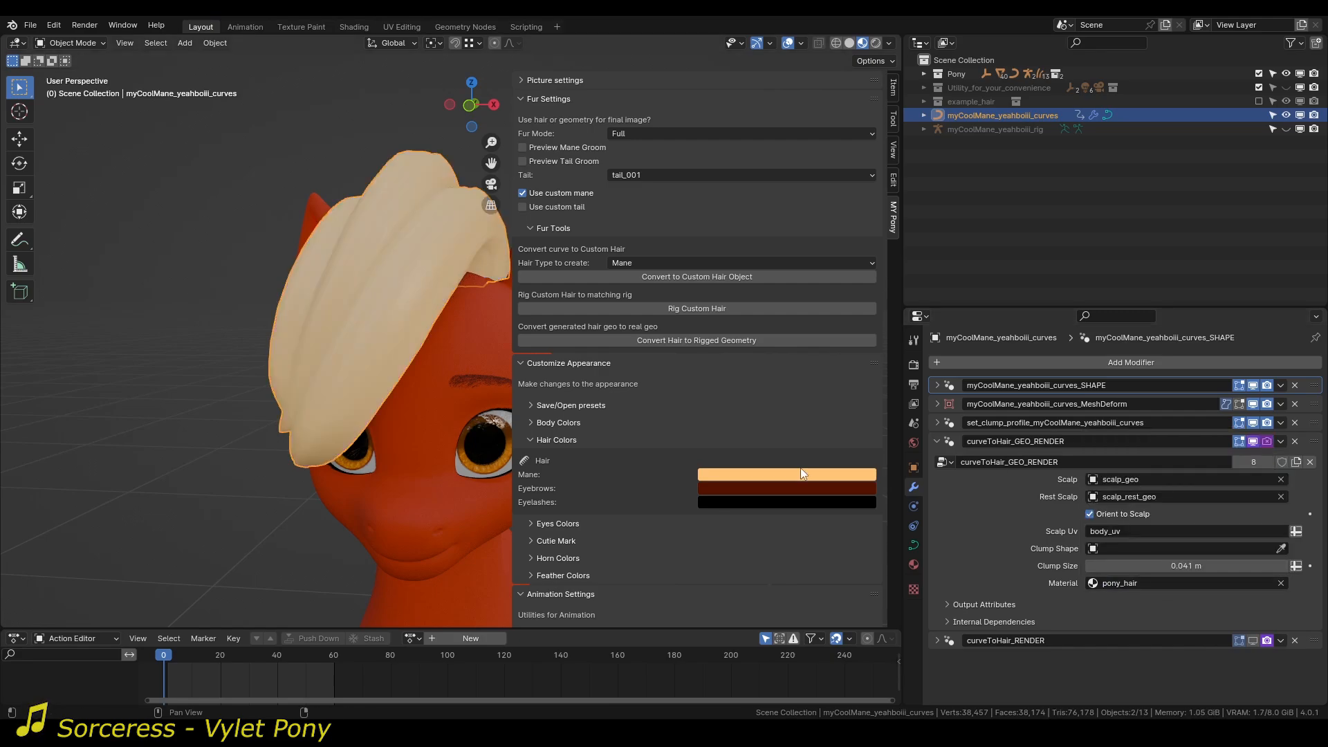
Try a pink Mane color in the Hair Colors settings and undo it.
{"action": "left_click", "coordinate": [799, 471]}
{"action": "mouse_move", "coordinate": [782, 339]}
{"action": "left_mouse_down"}
{"action": "mouse_move", "coordinate": [786, 315]}
{"action": "mouse_move", "coordinate": [737, 312]}
{"action": "mouse_move", "coordinate": [786, 336]}
{"action": "left_mouse_up"}
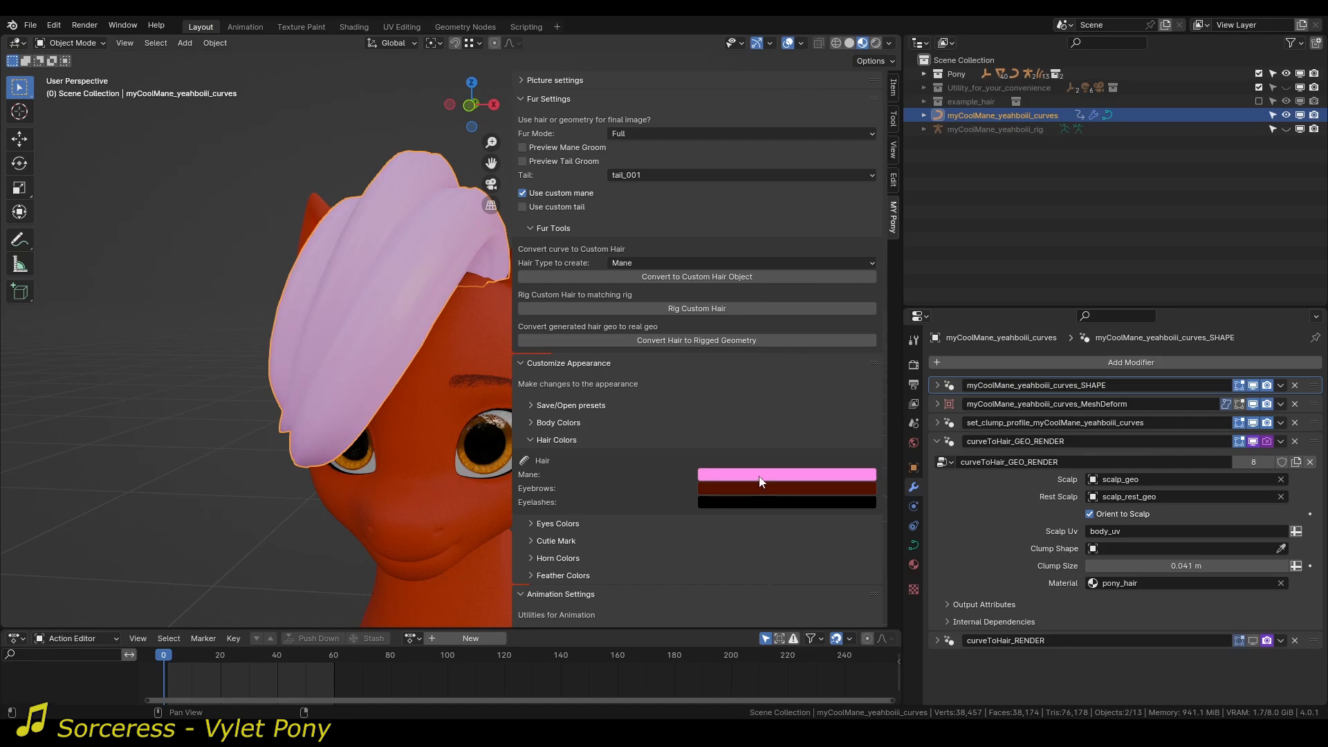
{"action": "key", "text": "ctrl+z"}
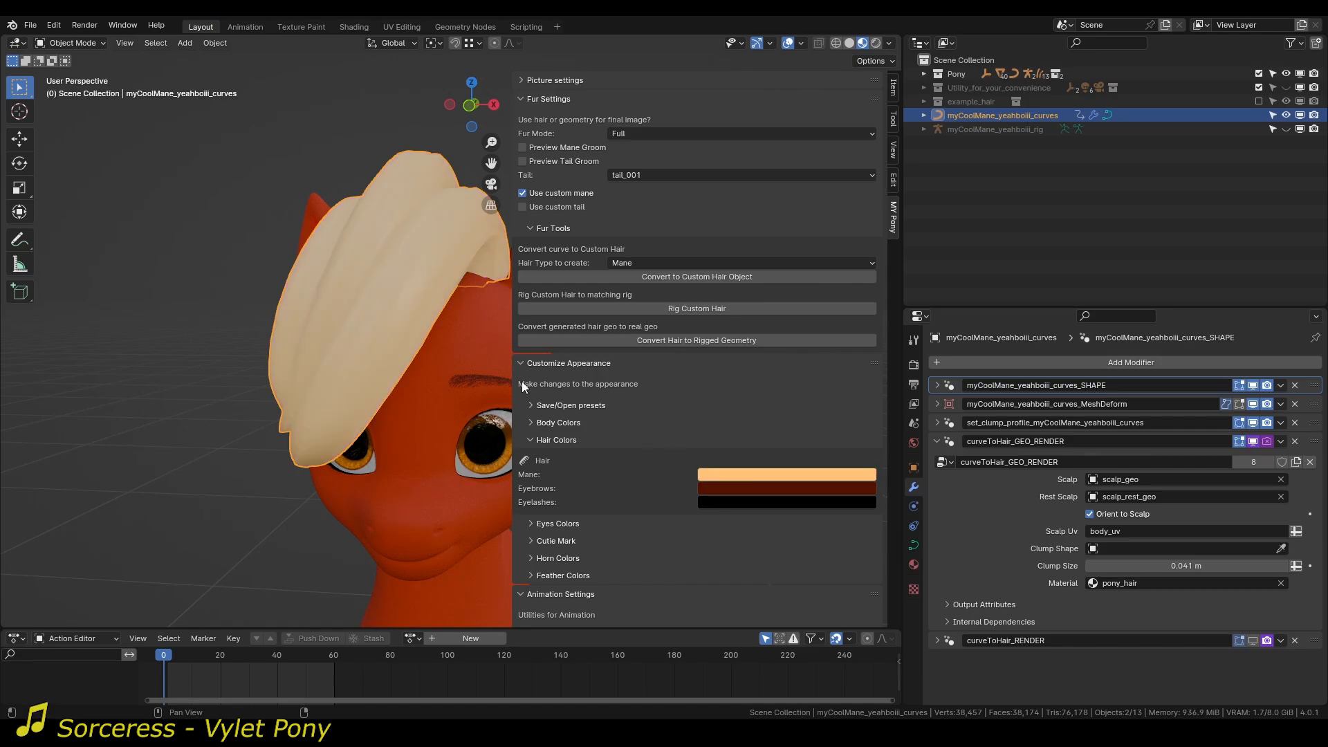
Set the curveToHair_GEO_RENDER material back to hair and hide the pony settings sidebar.
{"action": "left_click", "coordinate": [1185, 585]}
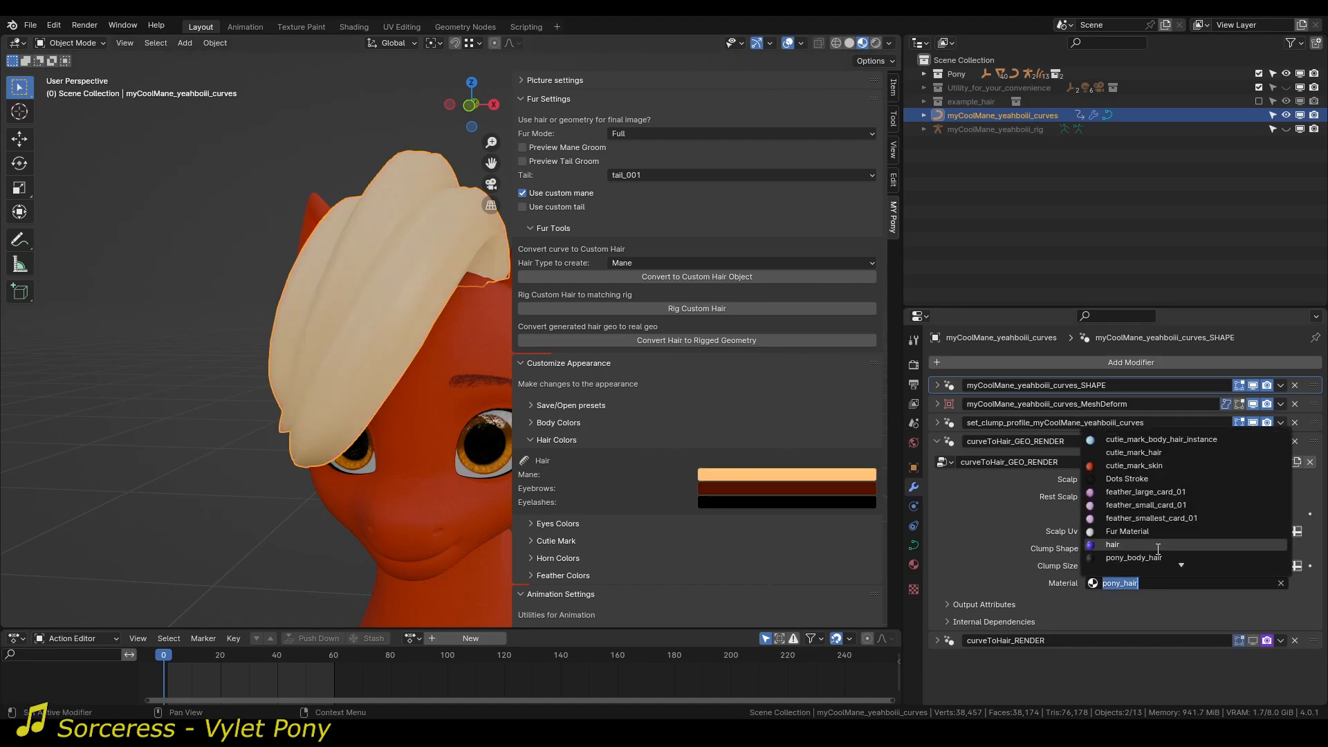
{"action": "left_click", "coordinate": [1113, 545]}
{"action": "middle_click_drag", "start_coordinate": [333, 344], "coordinate": [561, 477]}
{"action": "key", "text": "n"}
{"action": "middle_click_drag", "start_coordinate": [677, 351], "coordinate": [484, 380]}
{"action": "middle_click_drag", "start_coordinate": [437, 401], "coordinate": [496, 392]}
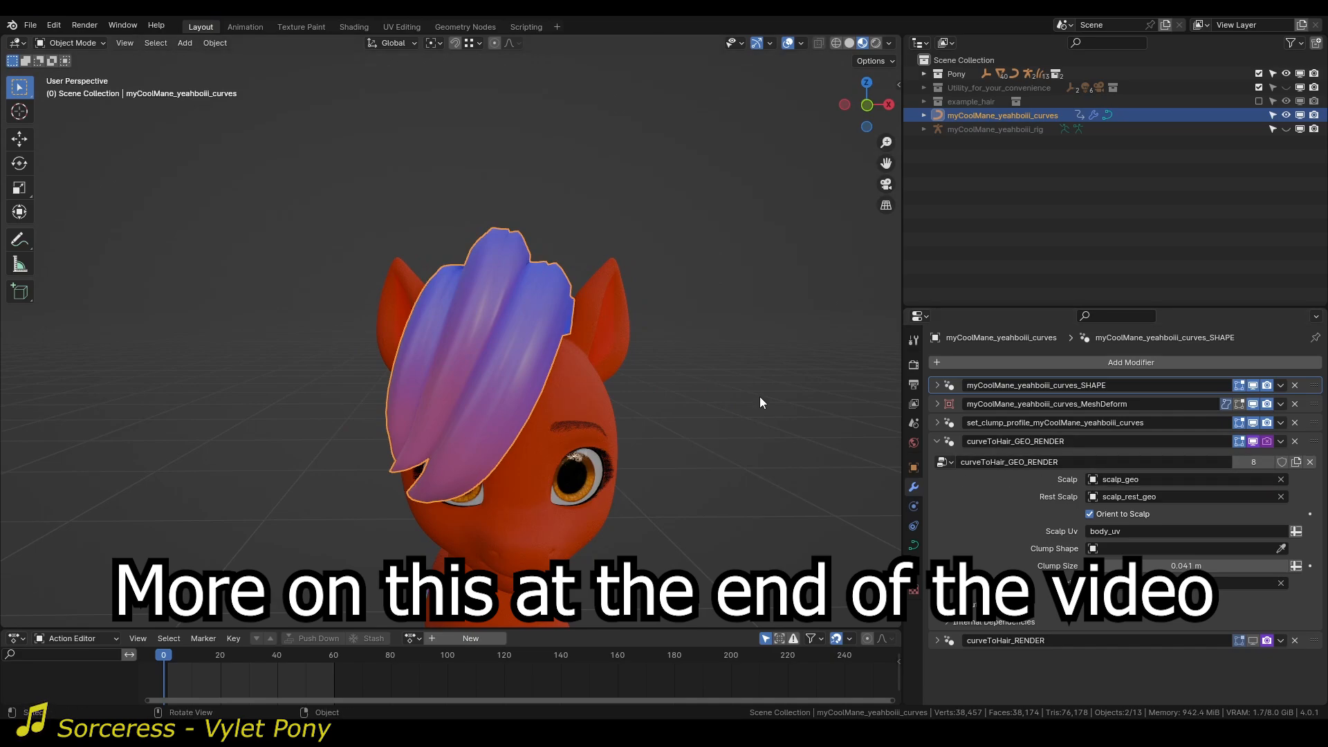
Turn on Preview Mane Groom, show the curveToHair_RENDER modifier in the viewport, and deselect the mane.
{"action": "key", "text": "n"}
{"action": "middle_click_drag", "start_coordinate": [445, 252], "coordinate": [311, 247]}
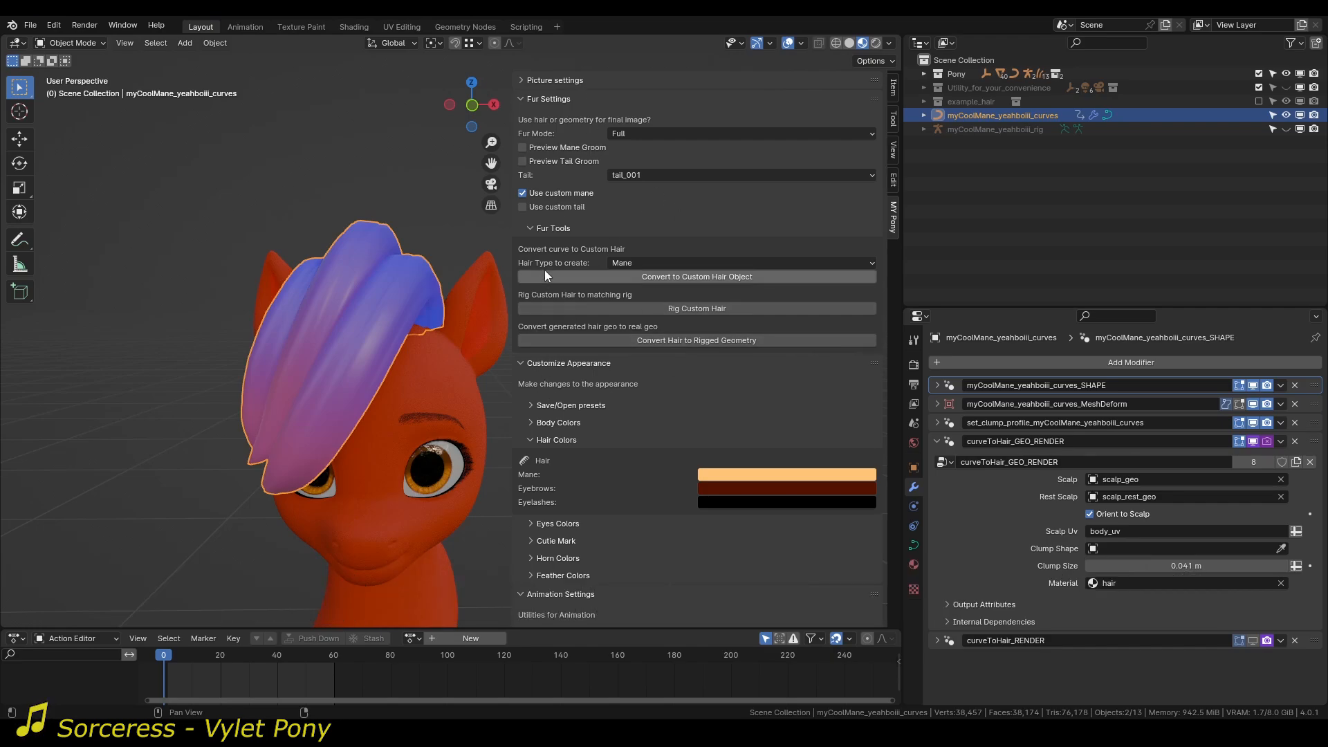
{"action": "left_click", "coordinate": [542, 148]}
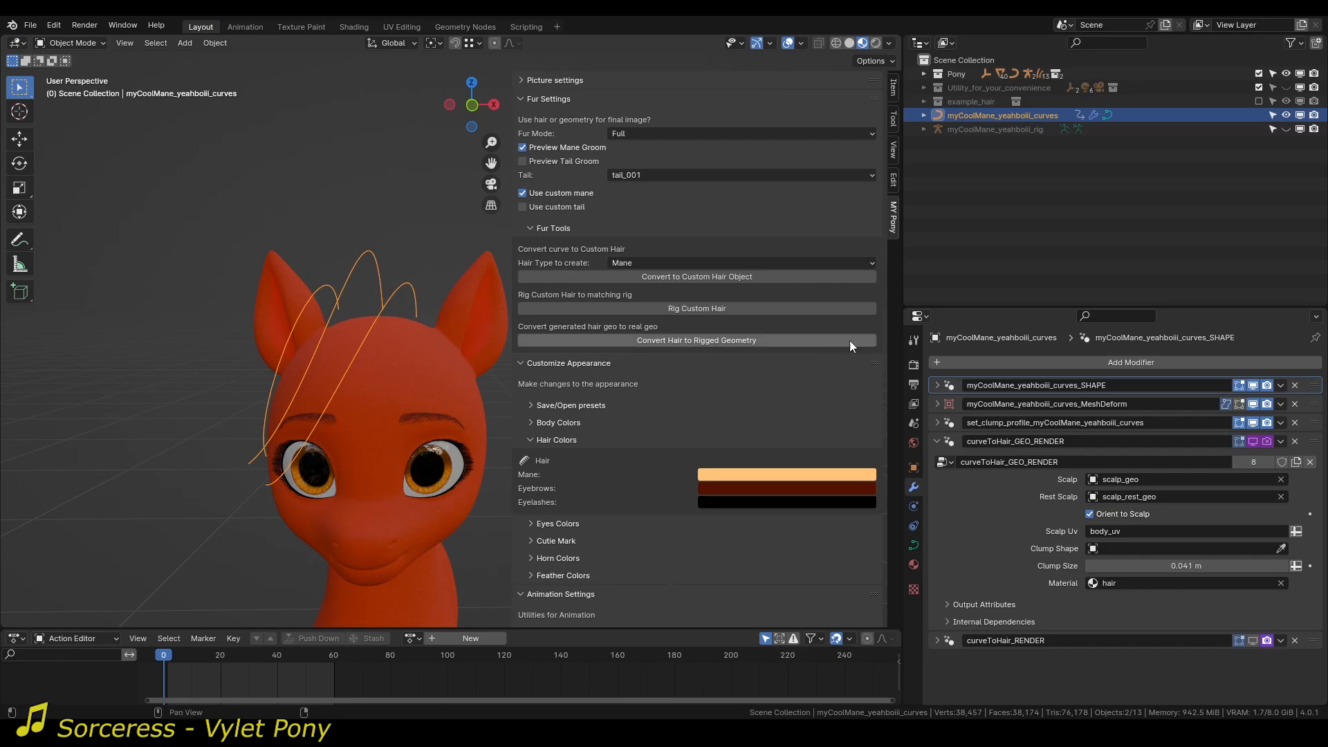
{"action": "left_click", "coordinate": [1257, 641]}
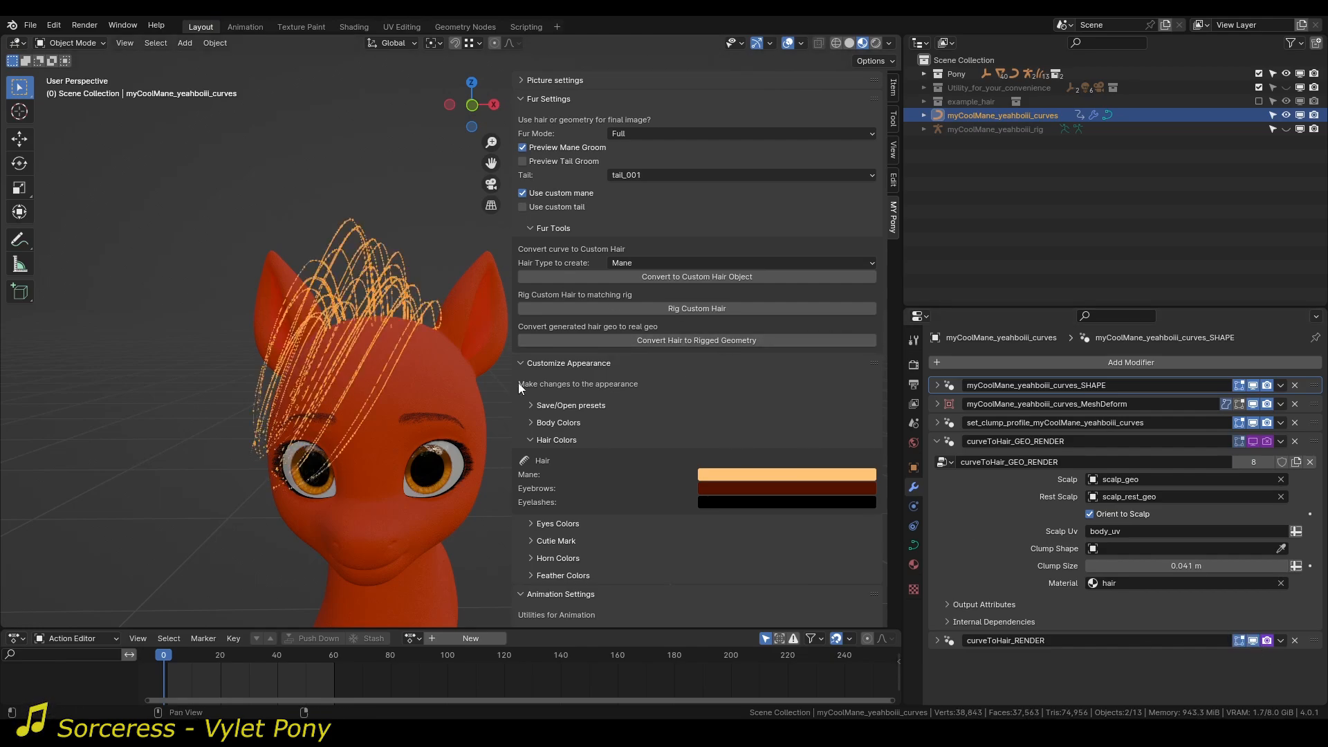
{"action": "middle_click_drag", "start_coordinate": [484, 374], "coordinate": [365, 352]}
{"action": "left_click", "coordinate": [299, 181]}
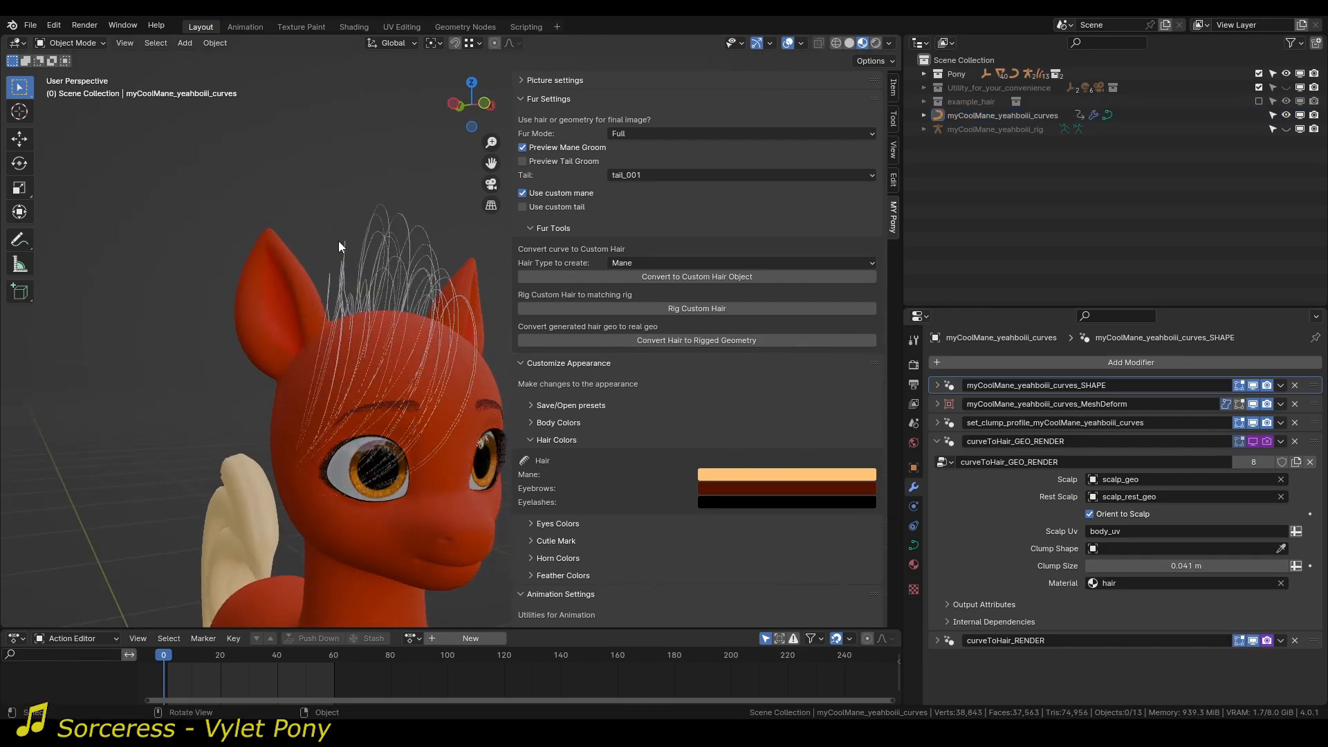
Toggle Preview Mane Groom to compare strands with geometry, leaving it off and the curveToHair_GEO_RENDER settings expanded.
{"action": "left_click", "coordinate": [552, 151]}
{"action": "left_click", "coordinate": [552, 151]}
{"action": "left_click", "coordinate": [937, 441]}
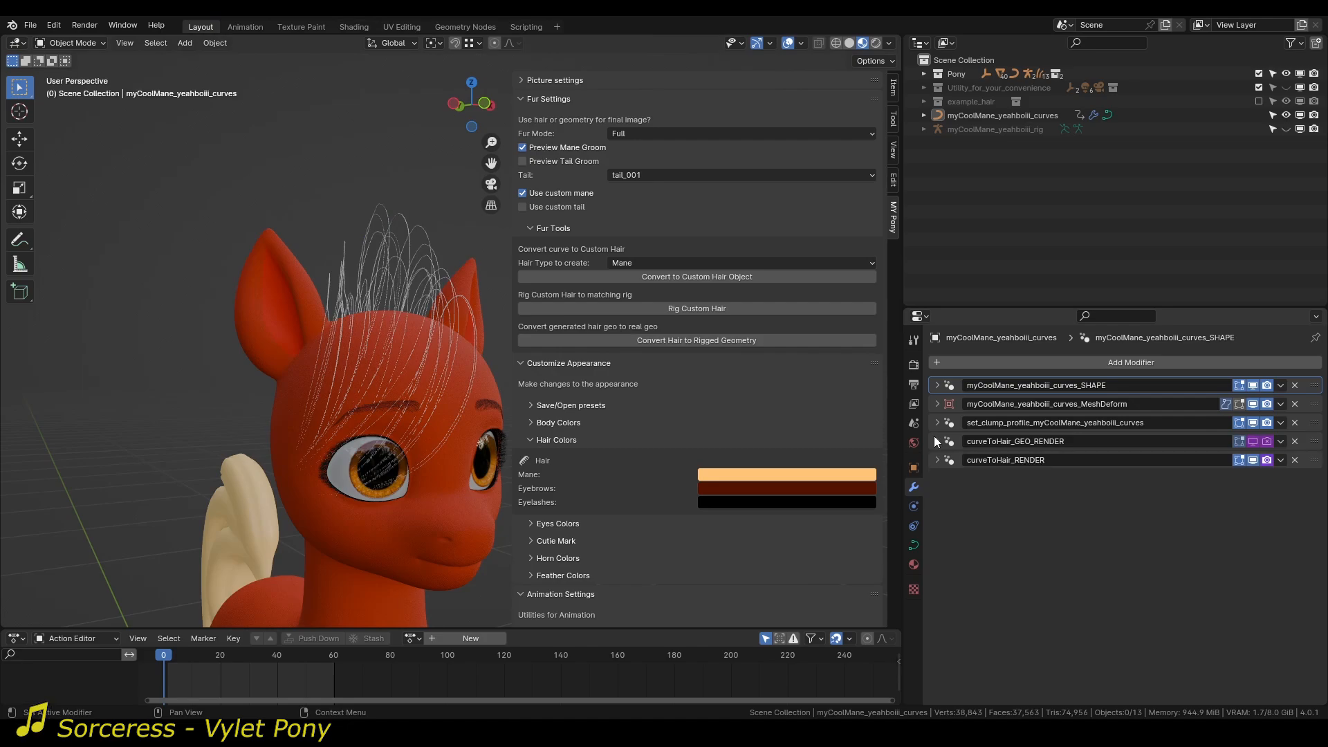
{"action": "left_click", "coordinate": [936, 440]}
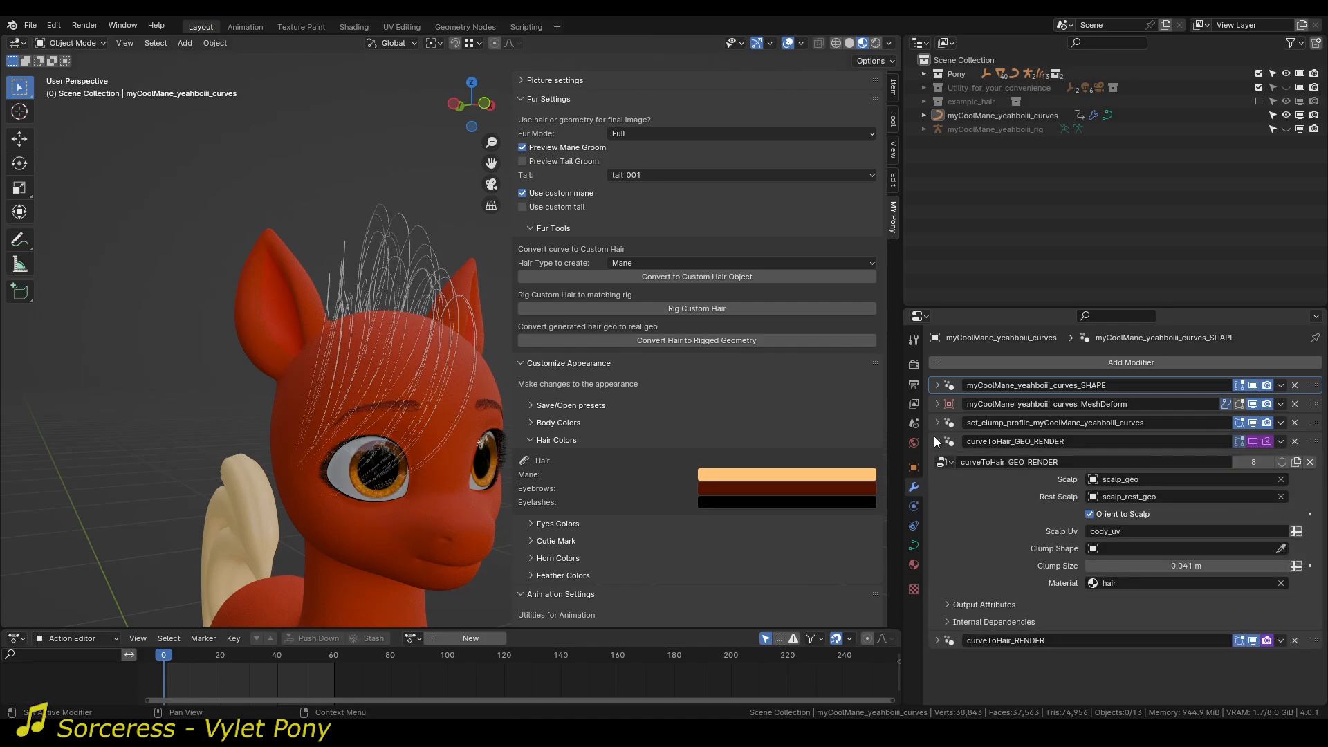
{"action": "left_click", "coordinate": [556, 147]}
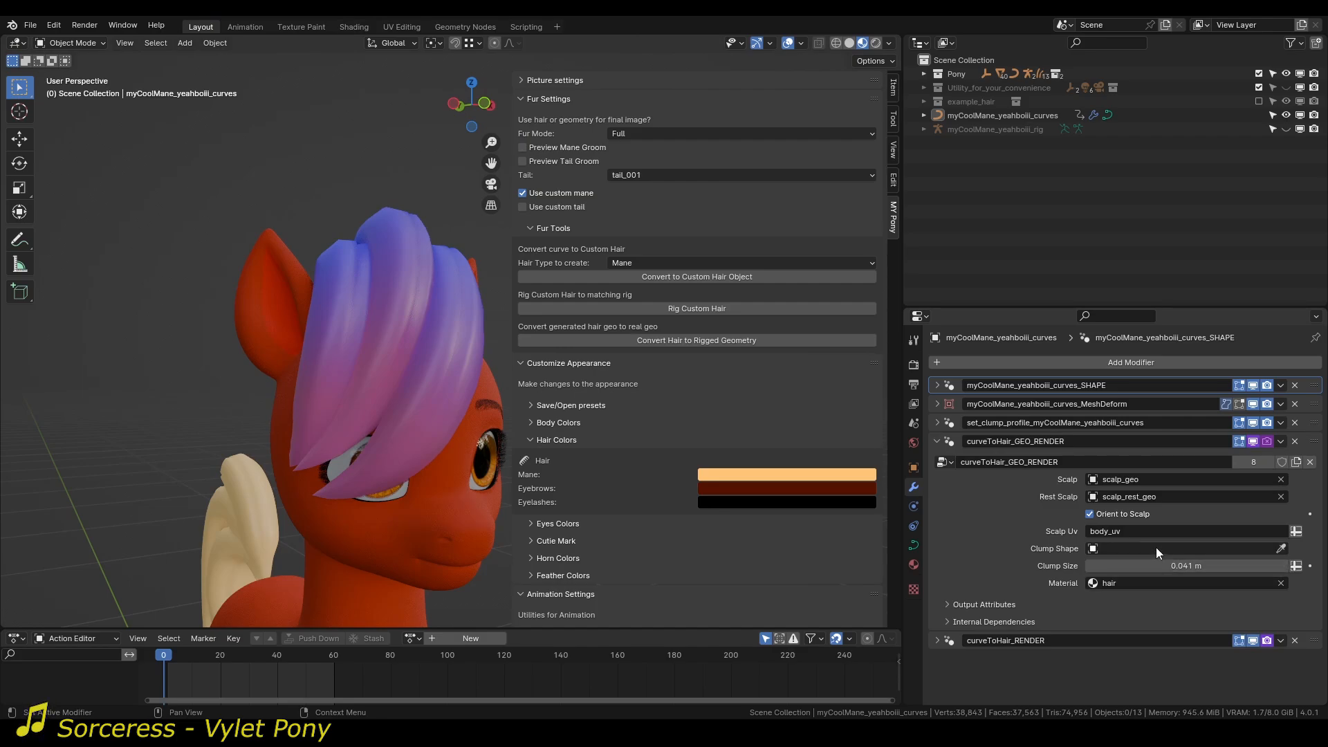
Add a mesh plane at the pony's feet and enter Edit Mode on it.
{"action": "scroll", "coordinate": [297, 371], "scroll_direction": "down", "scroll_amount": 5}
{"action": "middle_click_drag", "start_coordinate": [359, 408], "coordinate": [284, 435]}
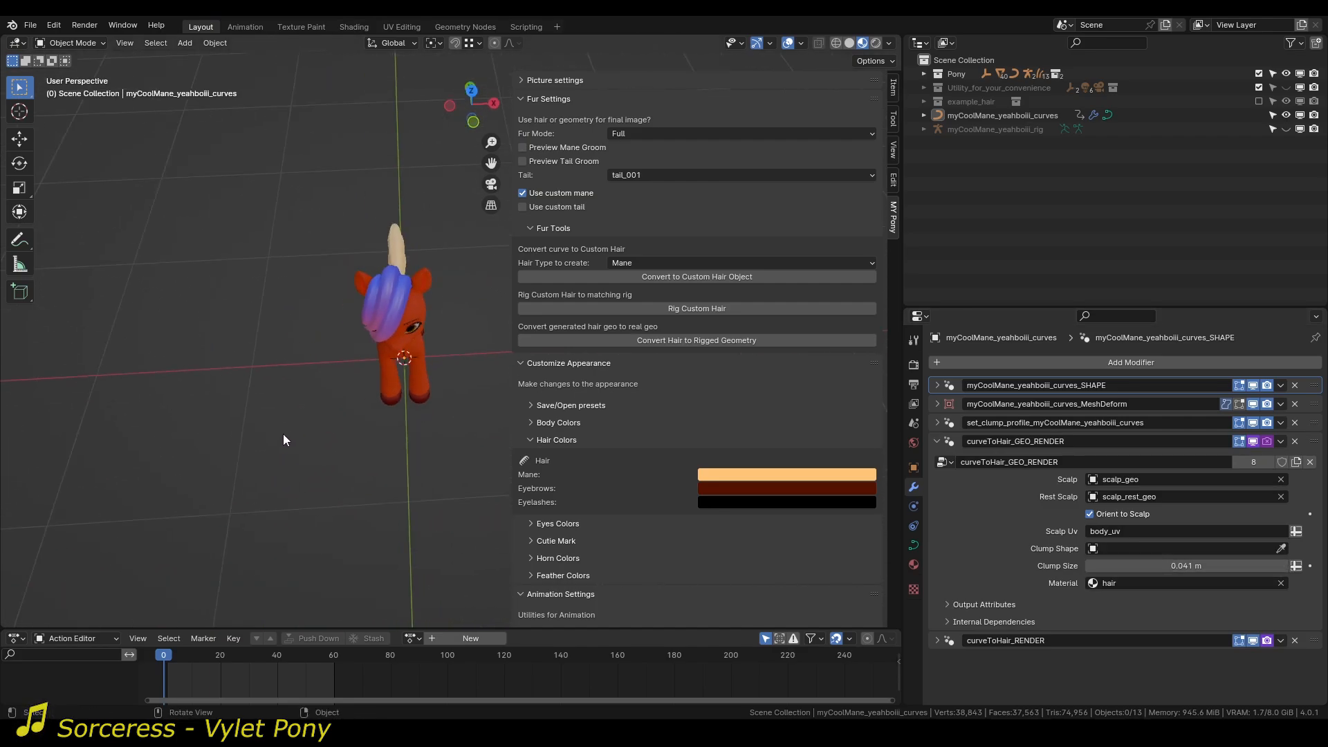
{"action": "key", "text": "shift+a"}
{"action": "left_click", "coordinate": [306, 404]}
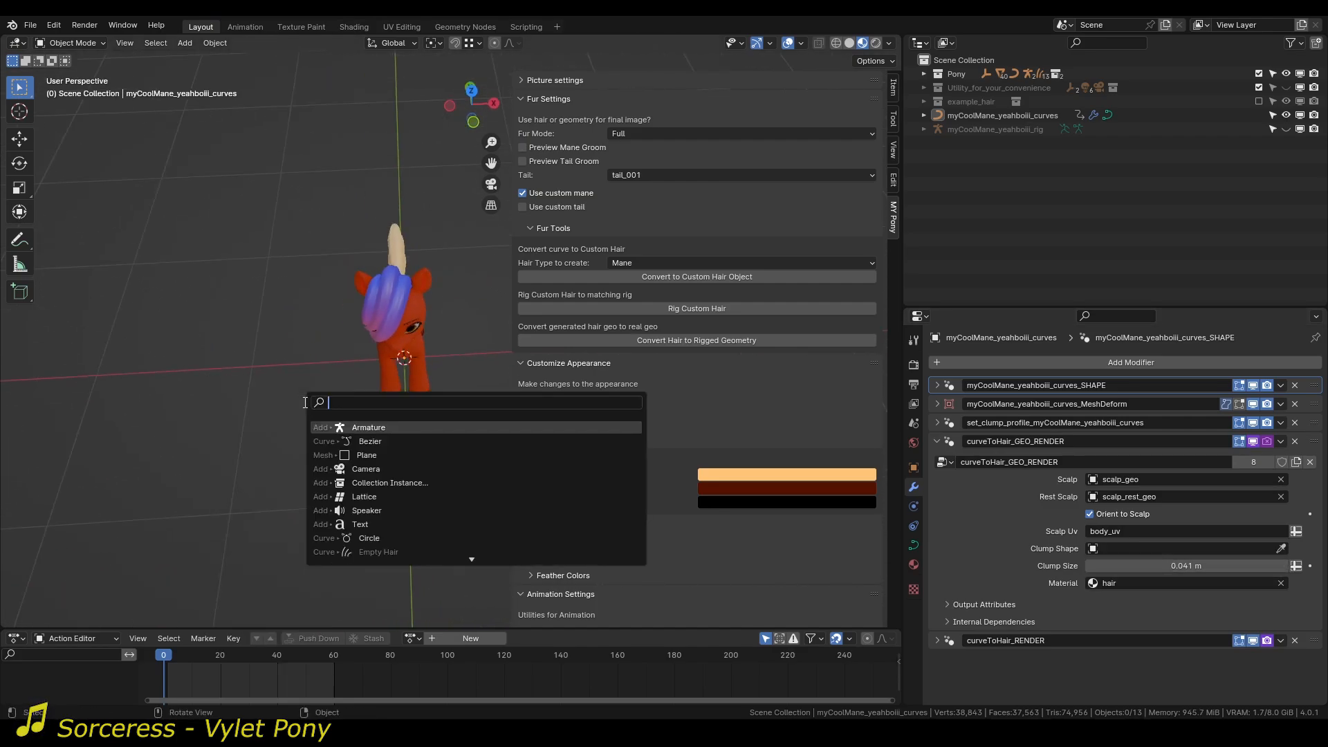
{"action": "left_click", "coordinate": [367, 455]}
{"action": "scroll", "coordinate": [369, 443], "scroll_direction": "up", "scroll_amount": 2}
{"action": "key", "text": "Tab"}
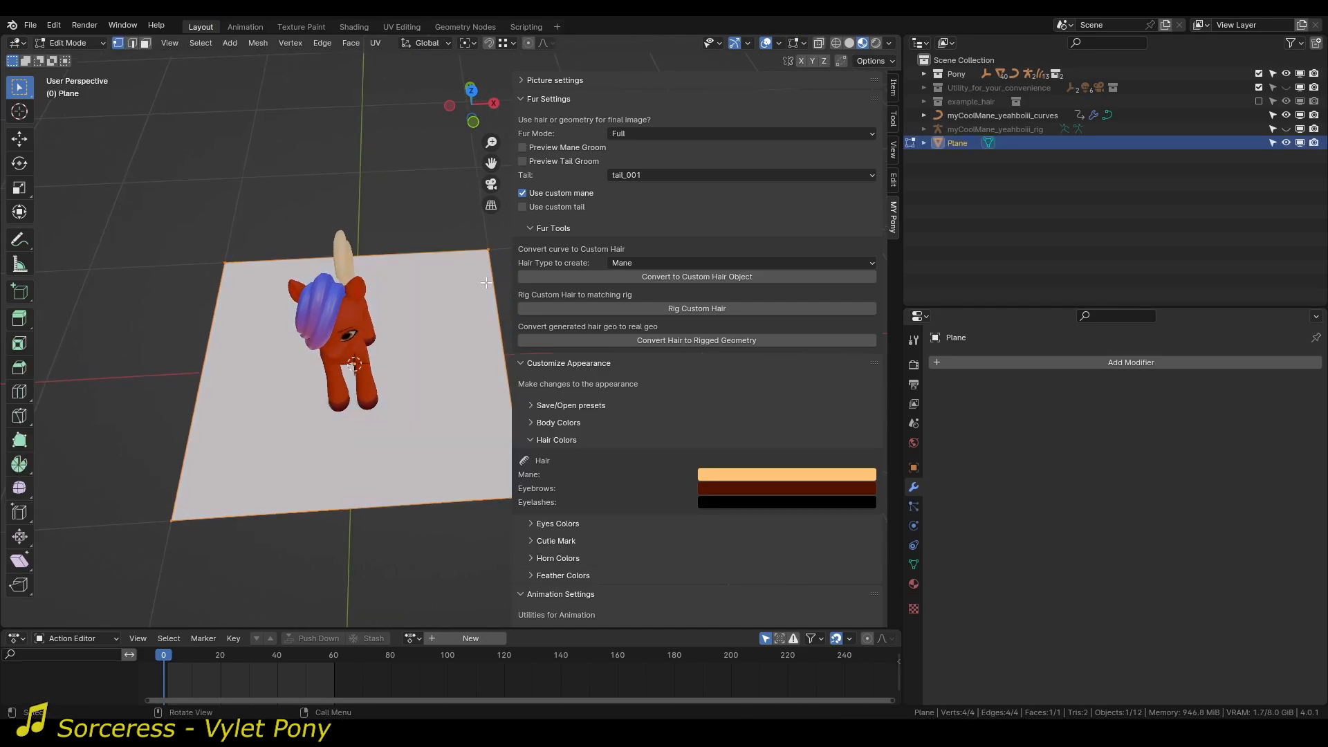
Cut the plane into four equal quarters with two centered, perpendicular loop cuts.
{"action": "scroll", "coordinate": [471, 296], "scroll_direction": "down", "scroll_amount": 2}
{"action": "key", "text": "ctrl+r"}
{"action": "left_click", "coordinate": [412, 282]}
{"action": "right_click", "coordinate": [413, 282]}
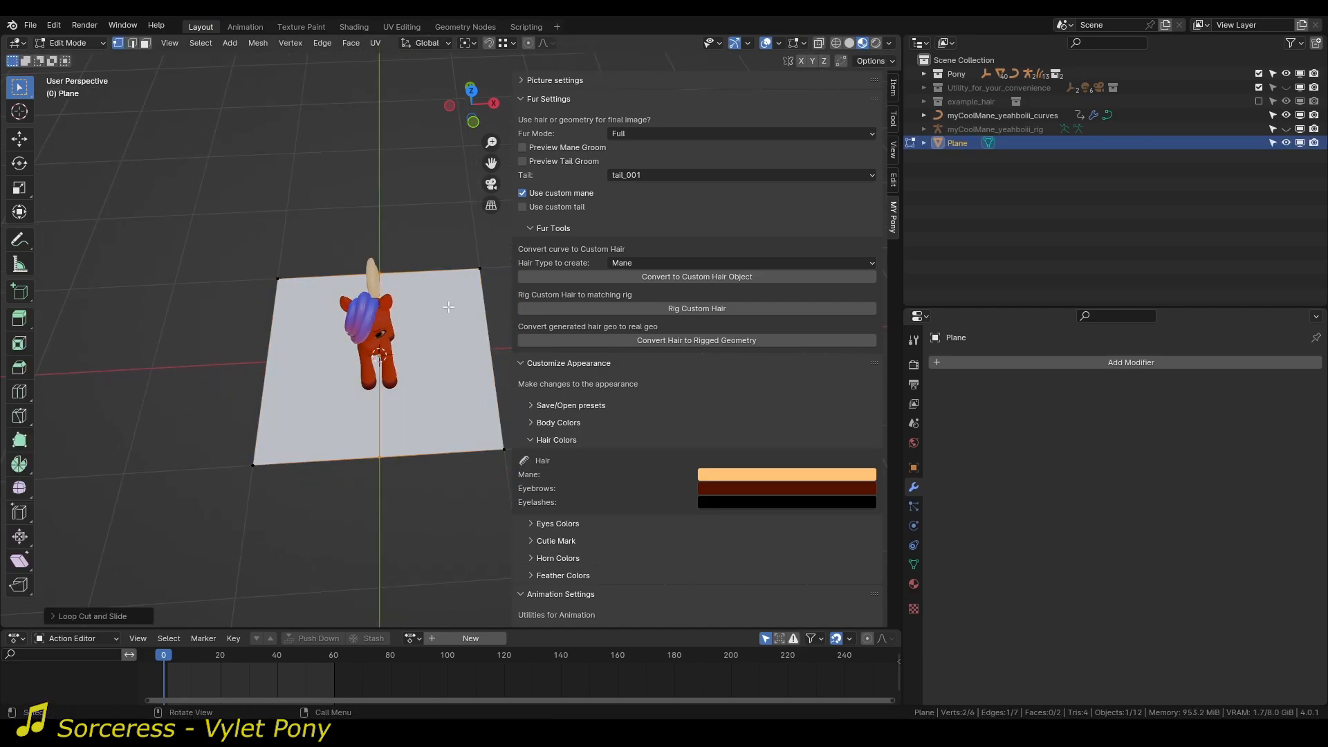
{"action": "key", "text": "ctrl+r"}
{"action": "left_click", "coordinate": [471, 323]}
{"action": "right_click", "coordinate": [470, 324]}
Scale the plane's four corner vertices inward to form a four-pointed star and return to Object Mode.
{"action": "left_click", "coordinate": [481, 275]}
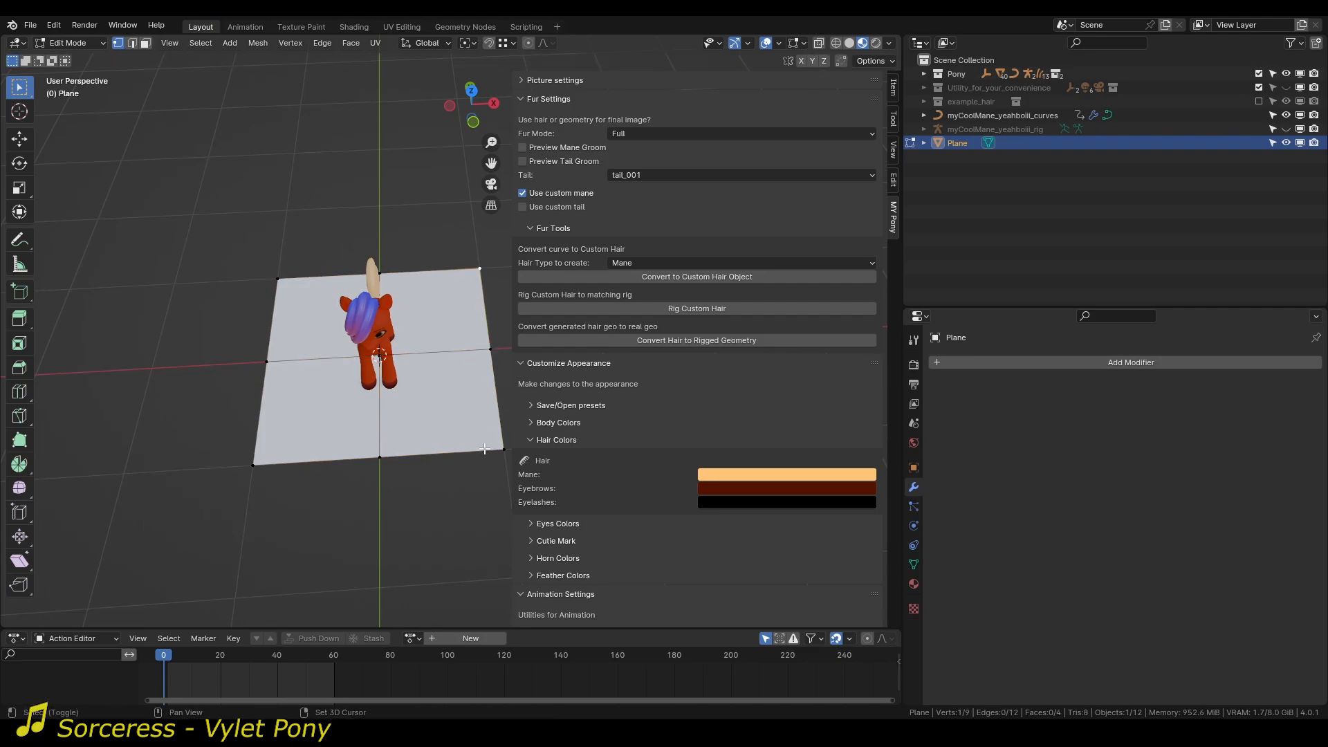
{"action": "left_click", "coordinate": [277, 270], "text": "shift"}
{"action": "key", "text": "s"}
{"action": "left_click", "coordinate": [389, 344]}
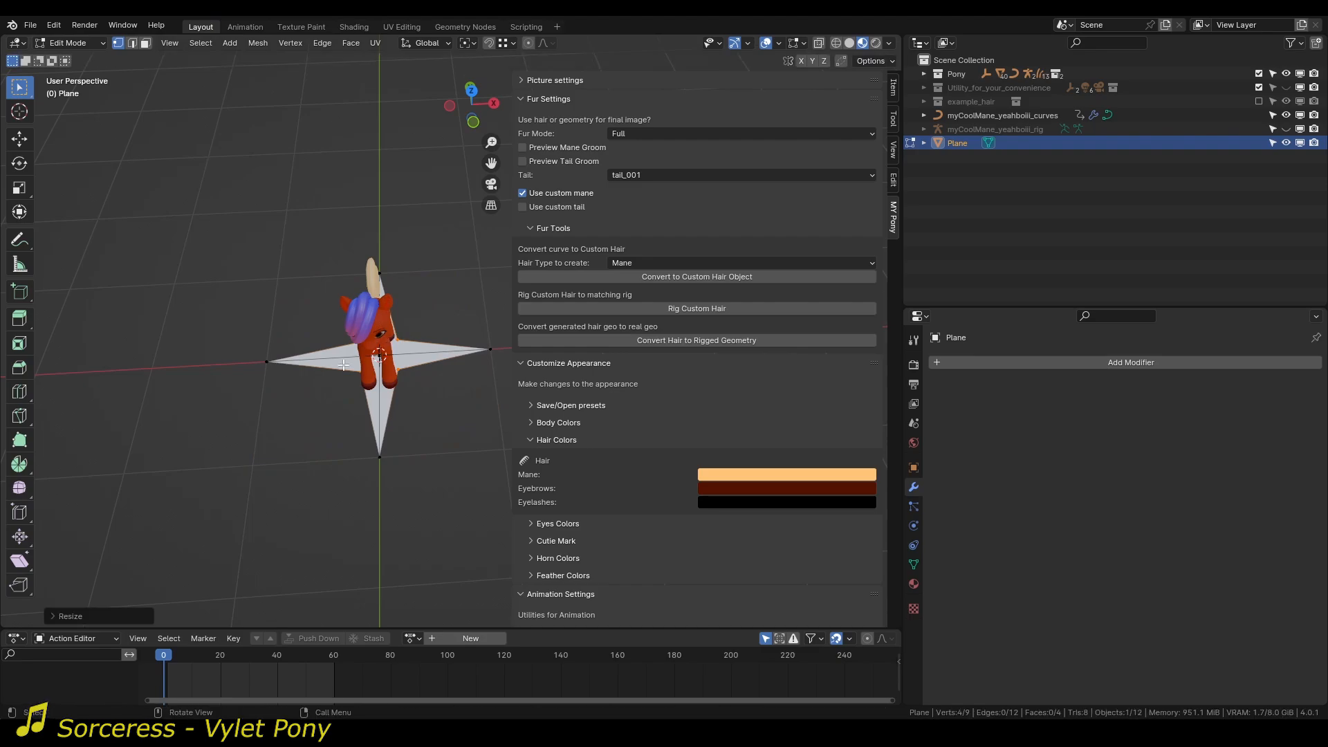
{"action": "middle_click_drag", "start_coordinate": [329, 460], "coordinate": [393, 427]}
{"action": "key", "text": "Tab"}
Select the mane curves and pick the star-shaped Plane as the Clump Shape of curveToHair_GEO_RENDER.
{"action": "scroll", "coordinate": [373, 361], "scroll_direction": "up", "scroll_amount": 3}
{"action": "middle_click_drag", "start_coordinate": [372, 364], "coordinate": [368, 376]}
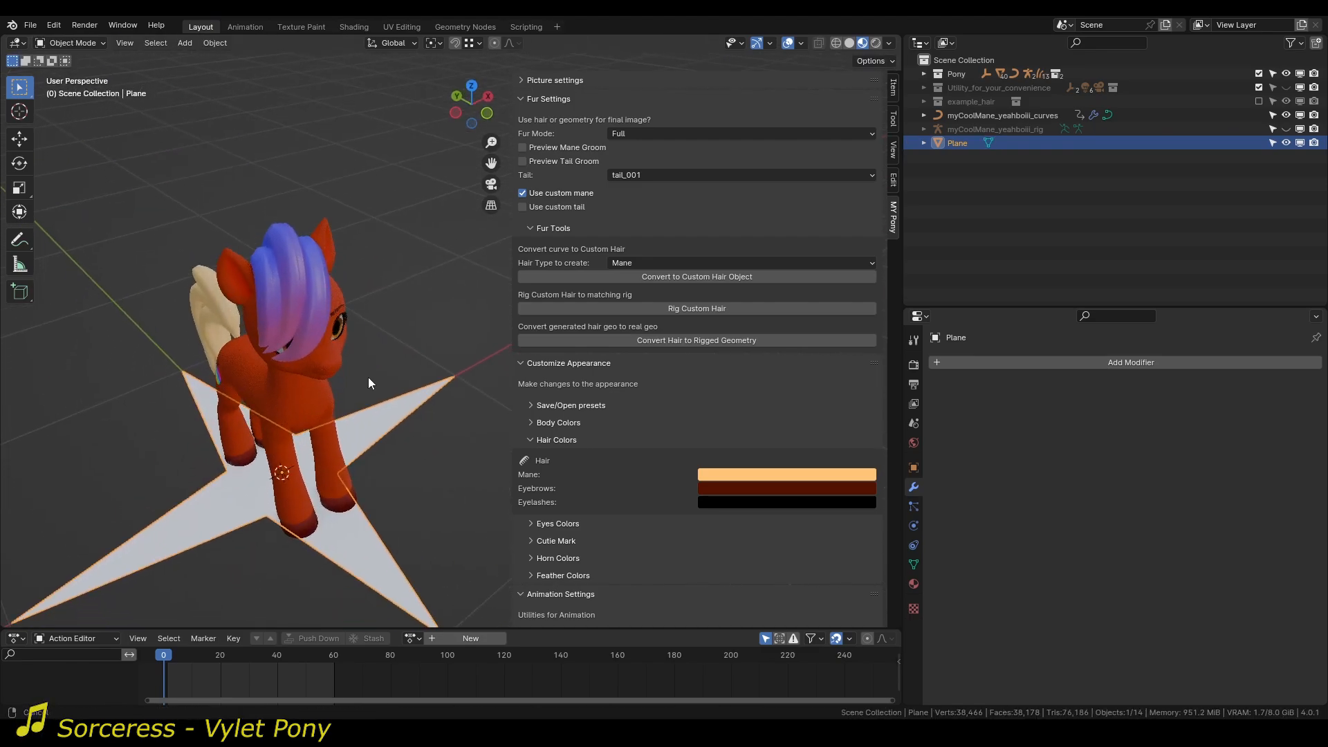
{"action": "key", "text": "n"}
{"action": "left_click", "coordinate": [312, 293]}
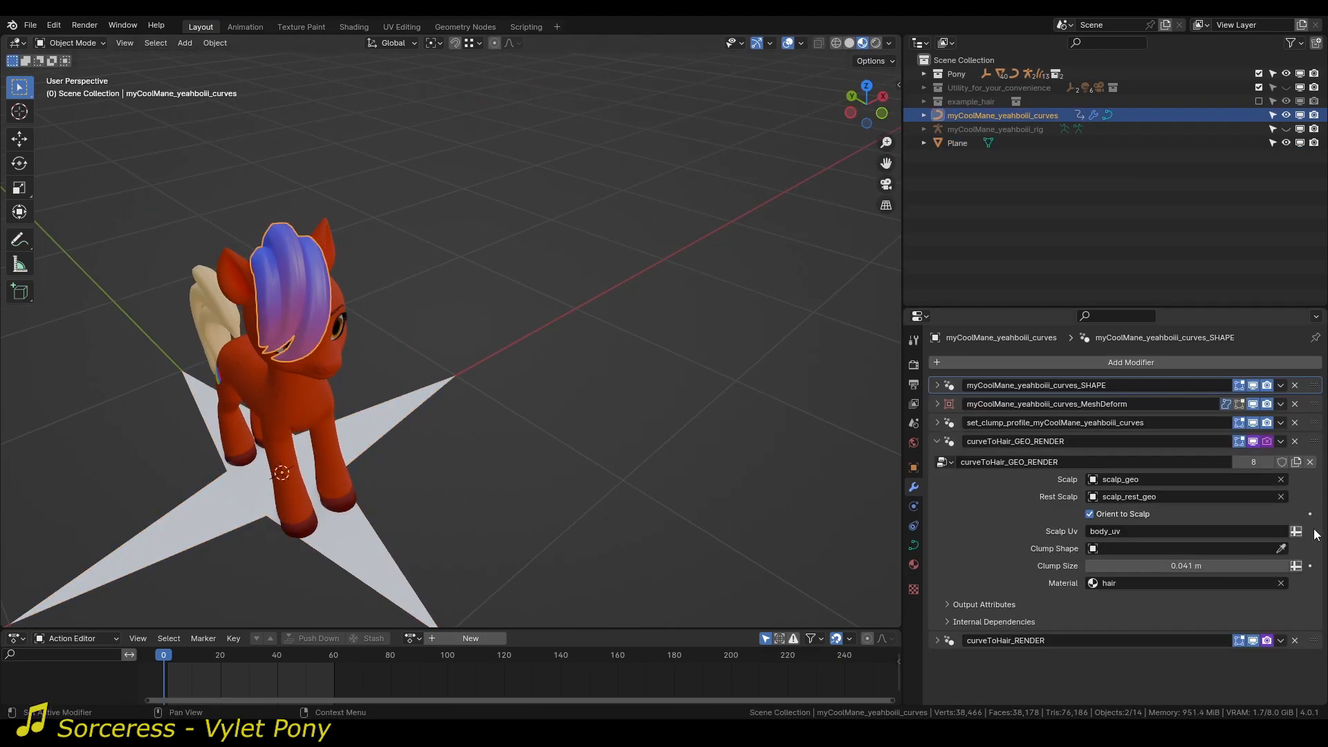
{"action": "left_click", "coordinate": [1281, 549]}
{"action": "left_click", "coordinate": [367, 428]}
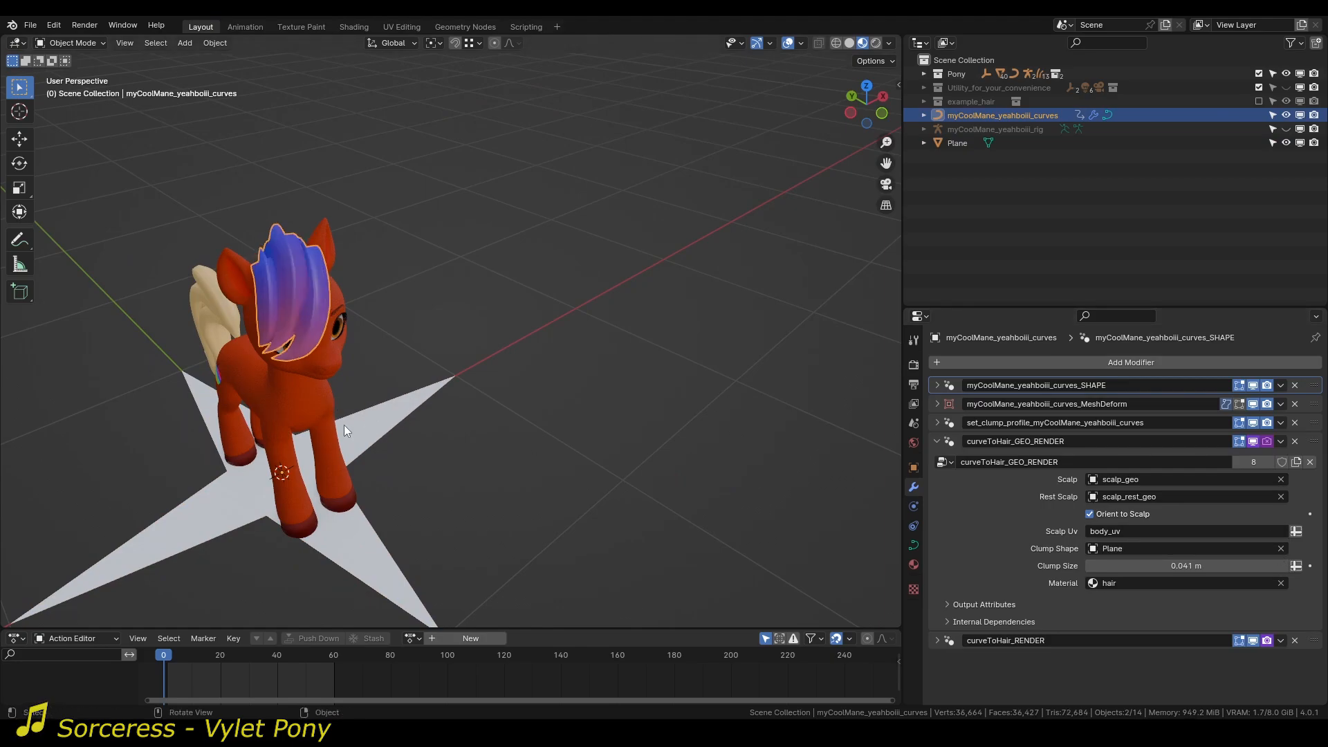
{"action": "middle_click_drag", "start_coordinate": [343, 425], "coordinate": [391, 339]}
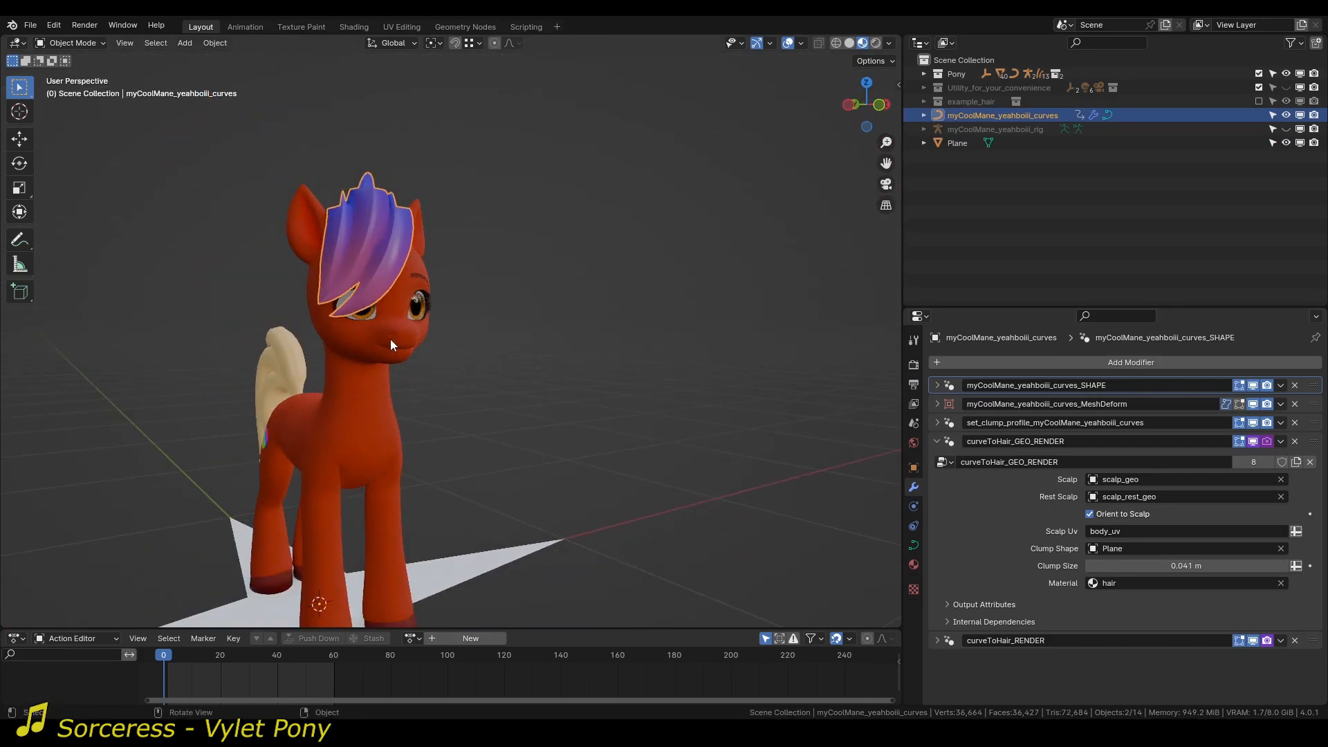
In Edit Mode, move one of the star plane's inner vertices horizontally with Z locked, and reselect the mane in Object Mode.
{"action": "left_click", "coordinate": [429, 552]}
{"action": "key", "text": "Tab"}
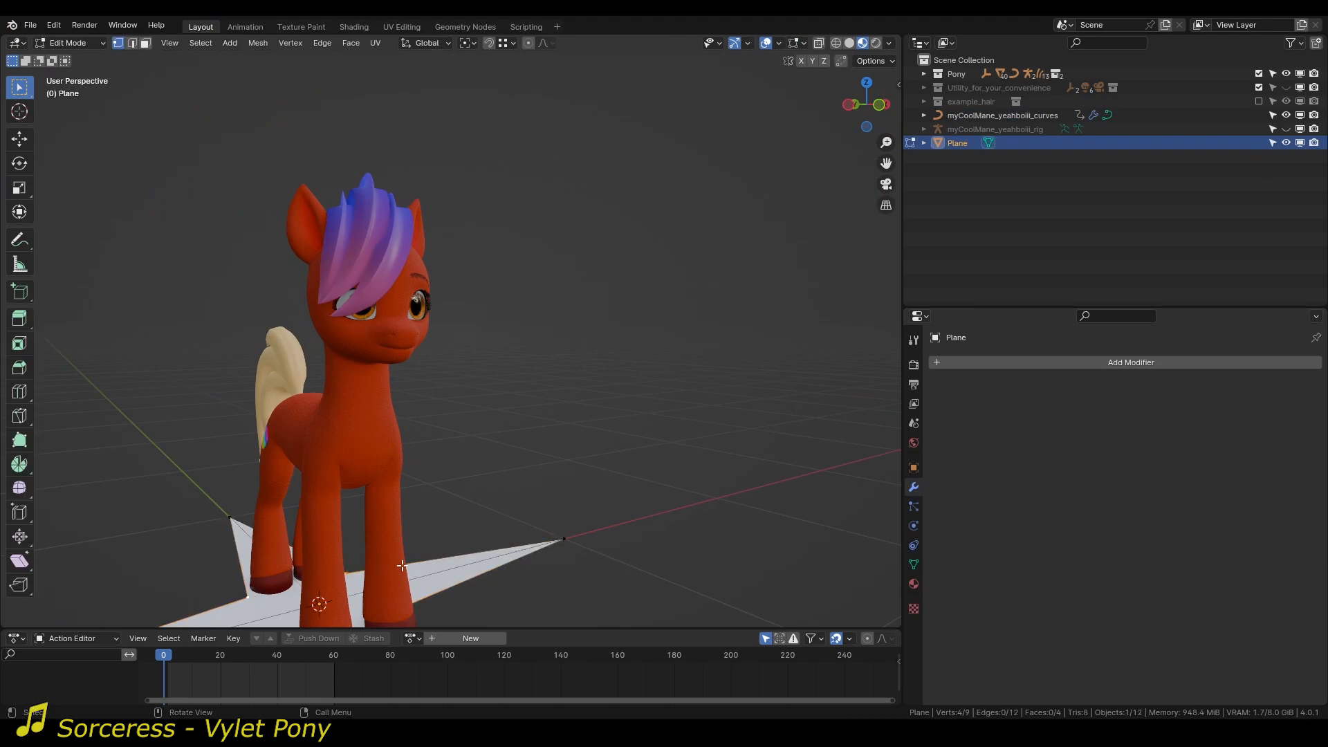
{"action": "key", "text": "g"}
{"action": "key", "text": "z"}
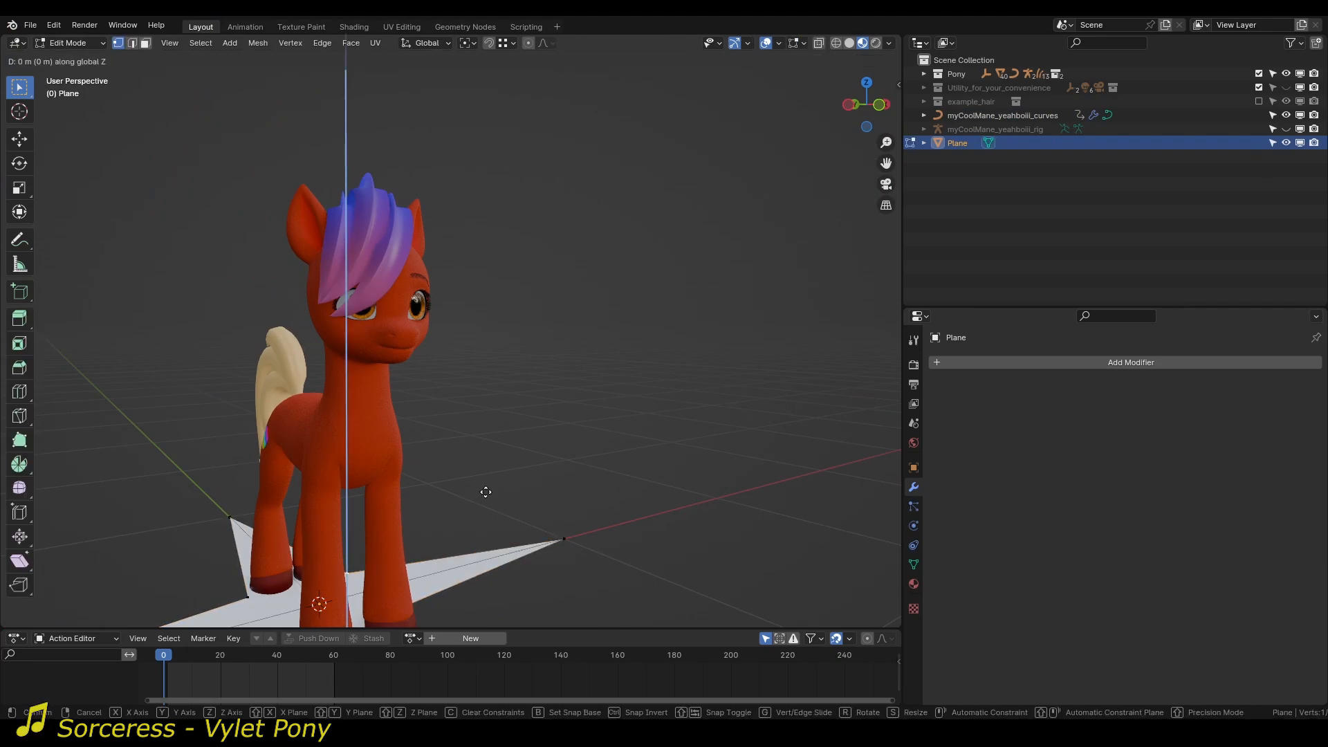
{"action": "key", "text": "shift+z"}
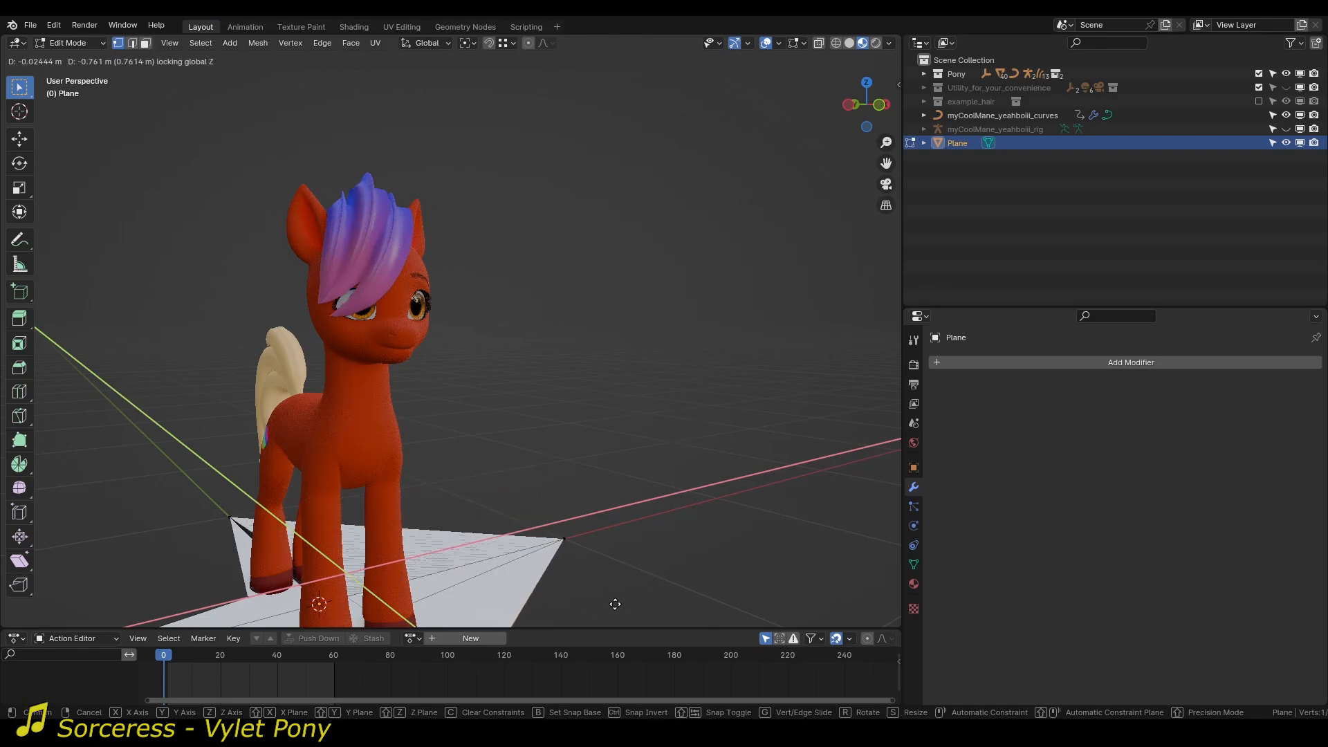
{"action": "left_click", "coordinate": [554, 536]}
{"action": "middle_click_drag", "start_coordinate": [552, 480], "coordinate": [530, 446]}
{"action": "key", "text": "Tab"}
{"action": "left_click", "coordinate": [383, 256]}
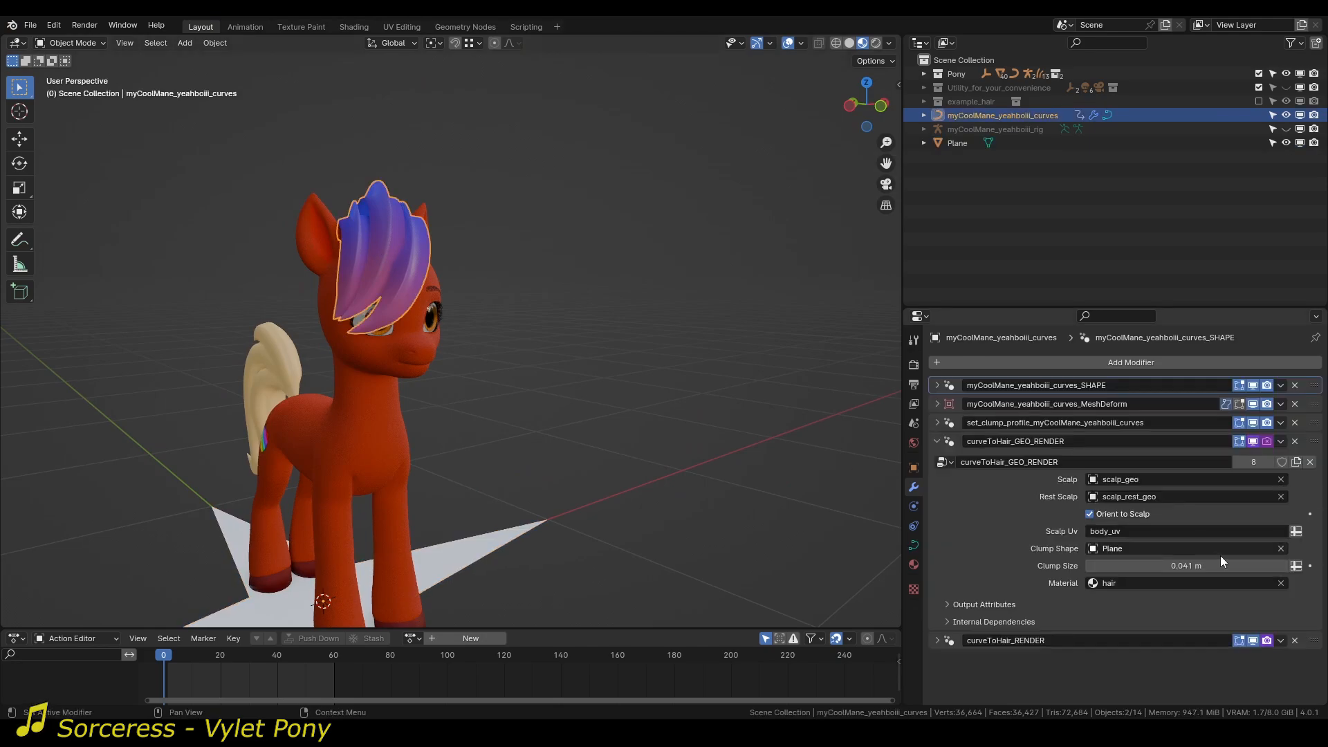
Clear the Clump Shape of the mane's curveToHair_GEO_RENDER modifier and collapse that modifier.
{"action": "left_click", "coordinate": [1281, 547]}
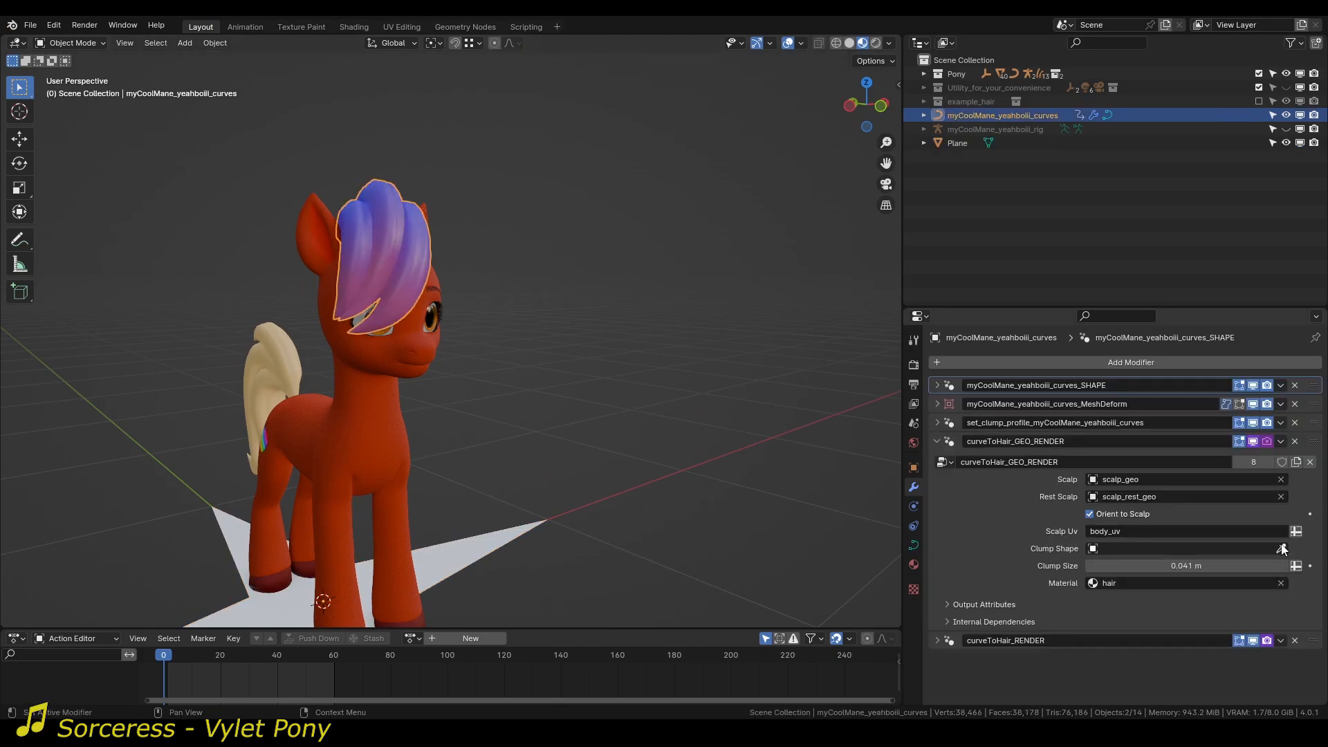
{"action": "middle_click_drag", "start_coordinate": [650, 454], "coordinate": [719, 456]}
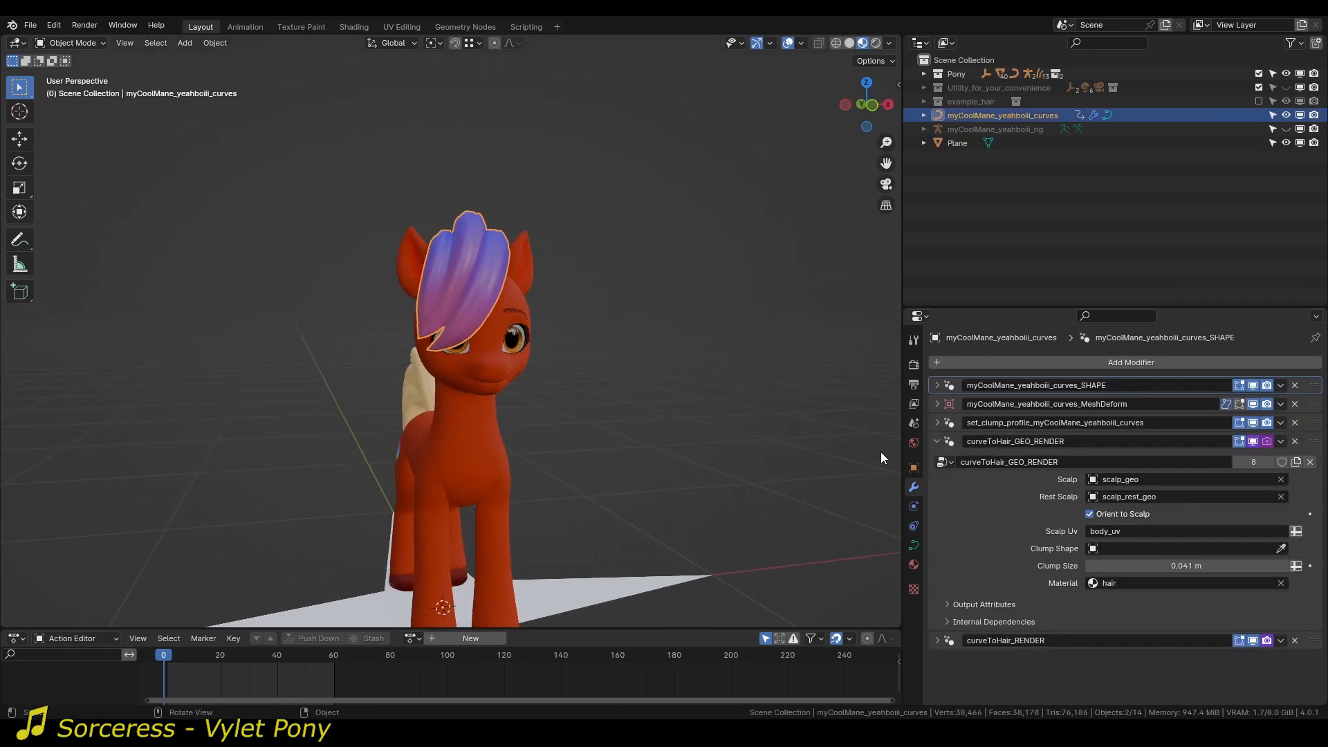
{"action": "left_click", "coordinate": [936, 441]}
Enable Preview Mane Groom in the MY Pony fur settings.
{"action": "key", "text": "n"}
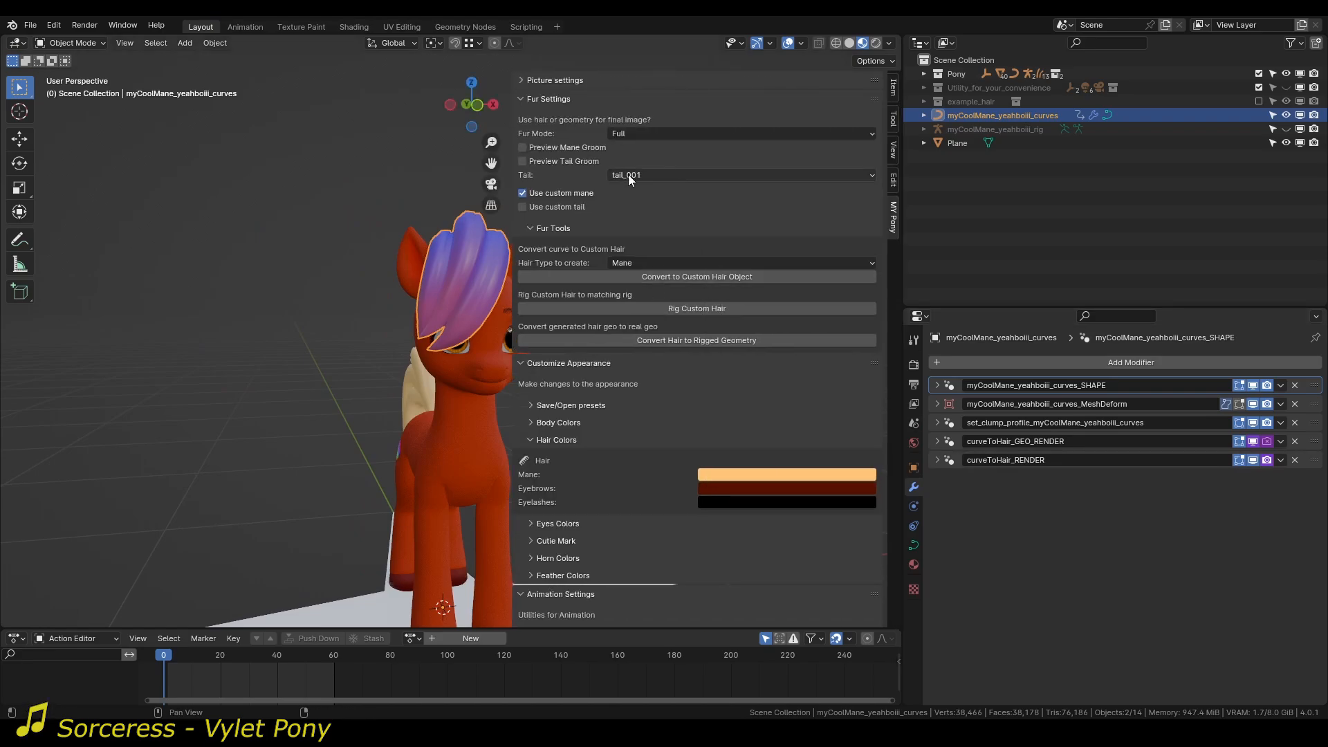
{"action": "left_click", "coordinate": [551, 150]}
{"action": "scroll", "coordinate": [427, 318], "scroll_direction": "up", "scroll_amount": 4}
{"action": "middle_click_drag", "start_coordinate": [427, 318], "coordinate": [374, 396], "text": "shift"}
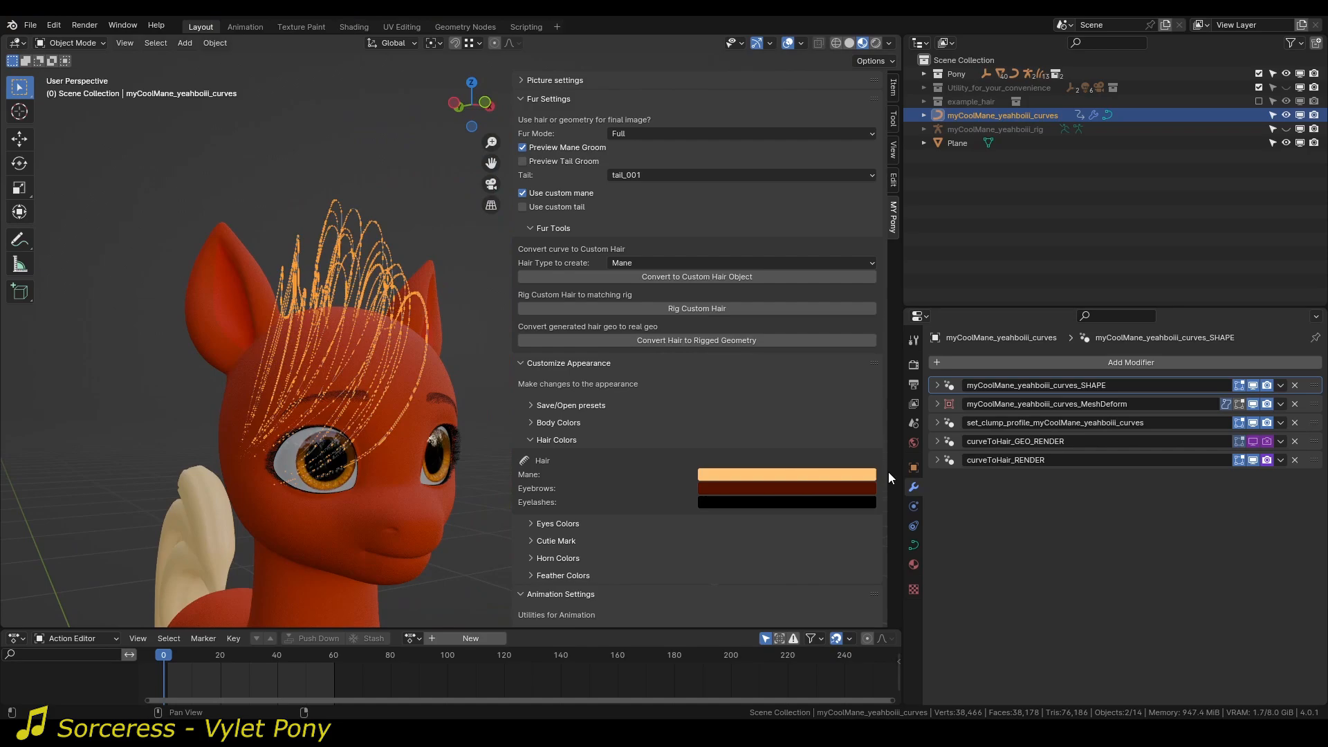
Assign the hair material to the mane's curveToHair_RENDER modifier and deselect the mane.
{"action": "left_click", "coordinate": [938, 460]}
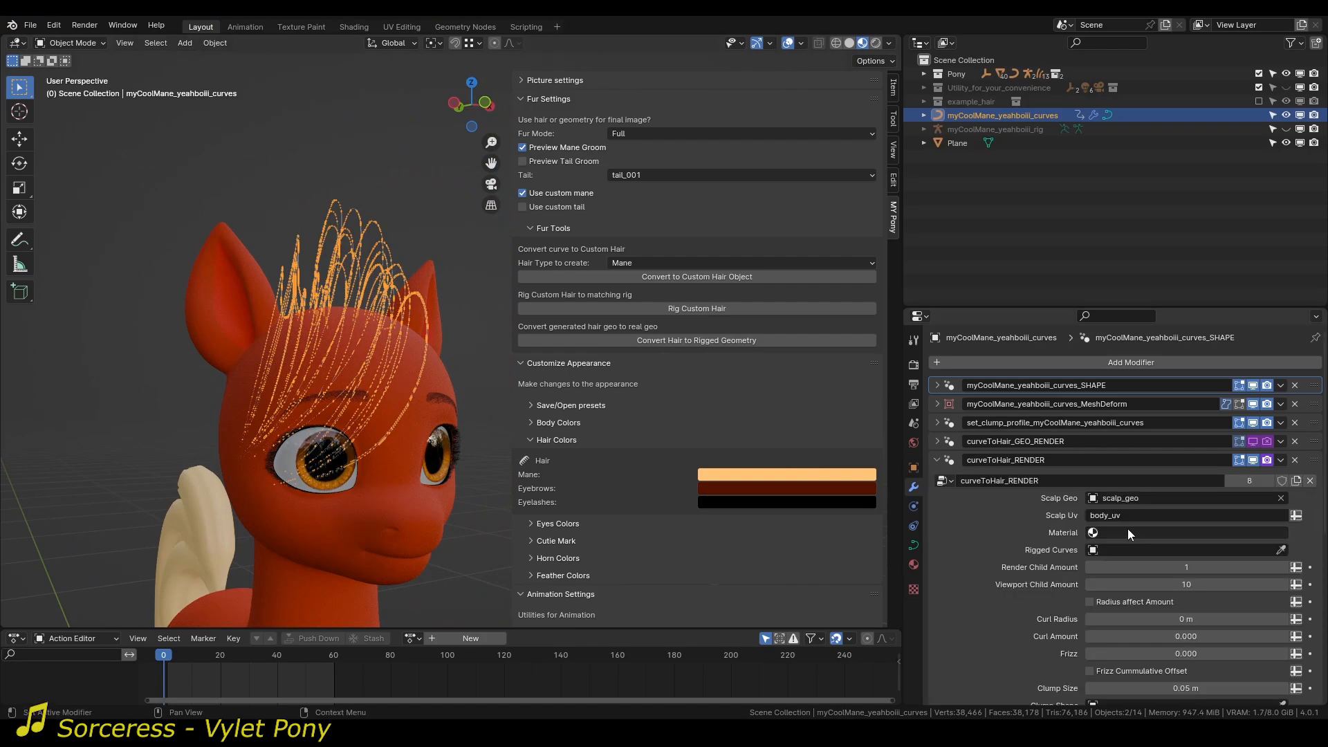
{"action": "left_click", "coordinate": [1154, 532]}
{"action": "type", "text": "hai"}
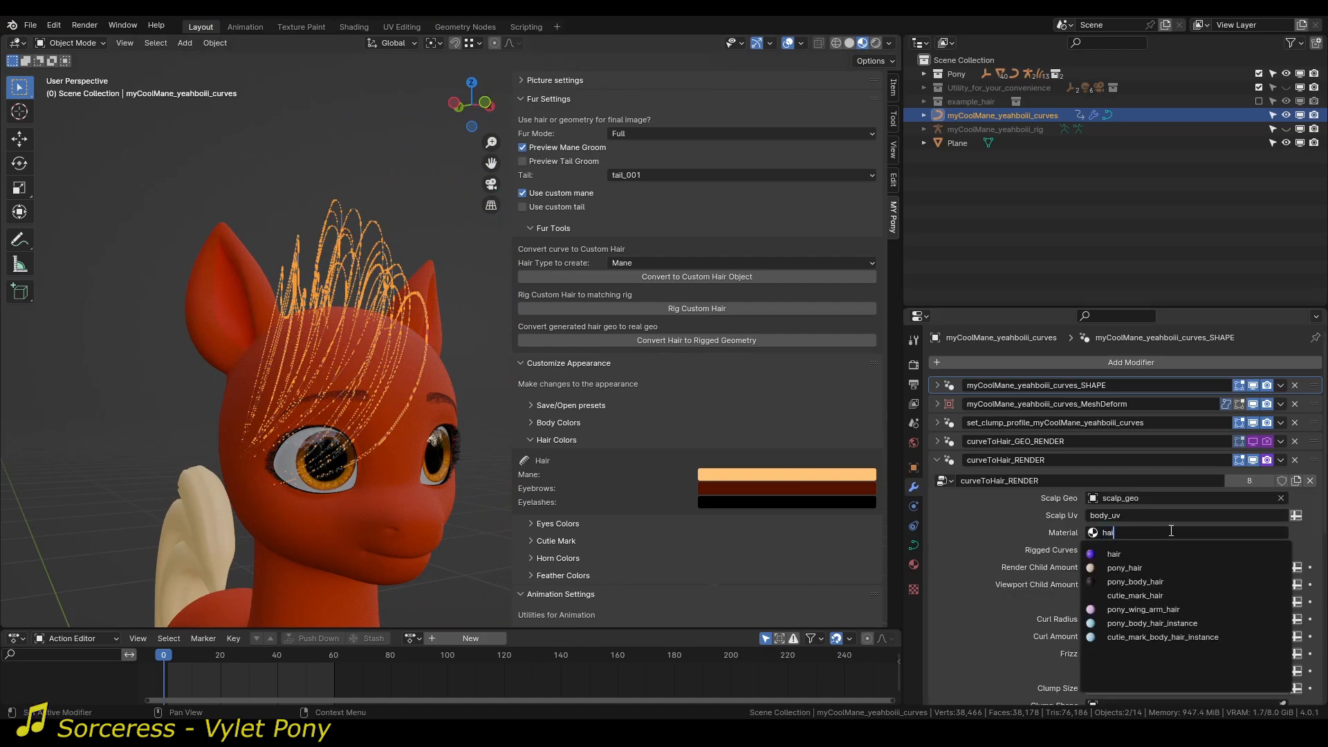
{"action": "key", "text": "Return"}
{"action": "left_click", "coordinate": [393, 230]}
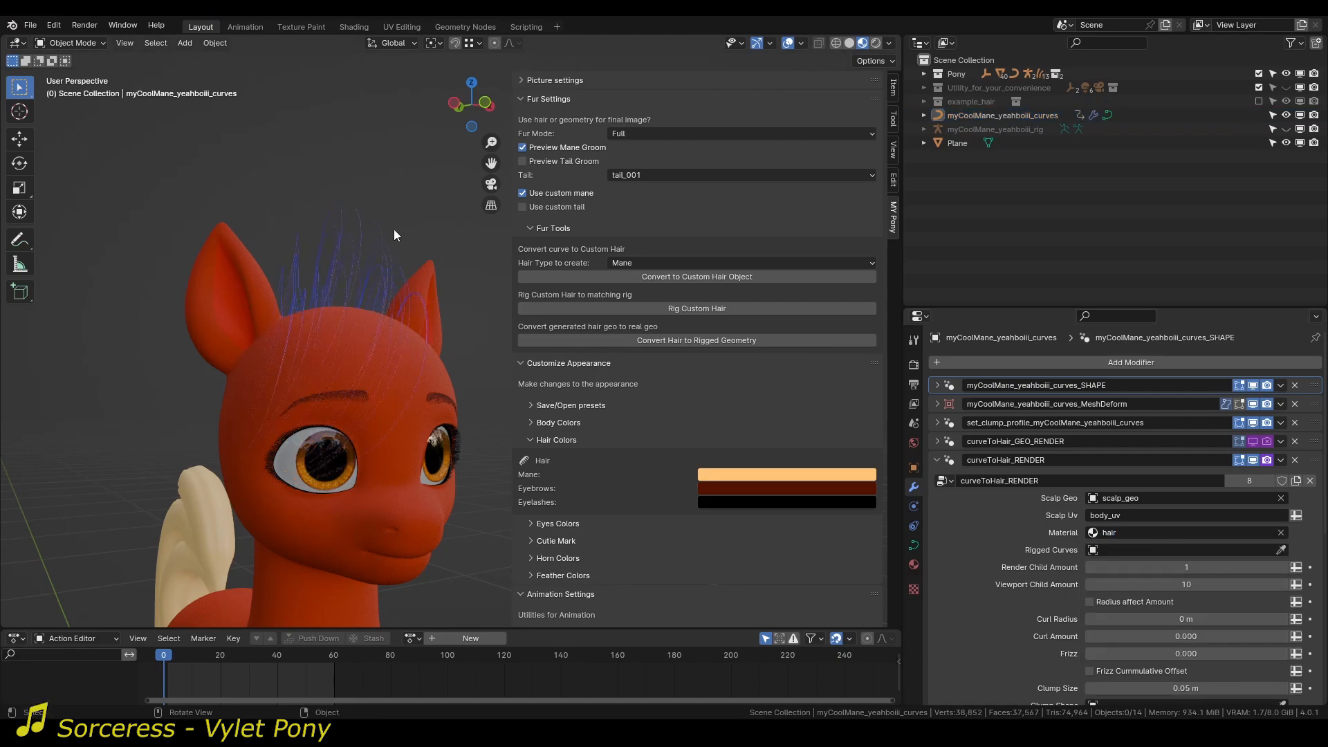
Raise the Viewport Child Amount of curveToHair_RENDER to 478.
{"action": "middle_click_drag", "start_coordinate": [393, 230], "coordinate": [403, 321]}
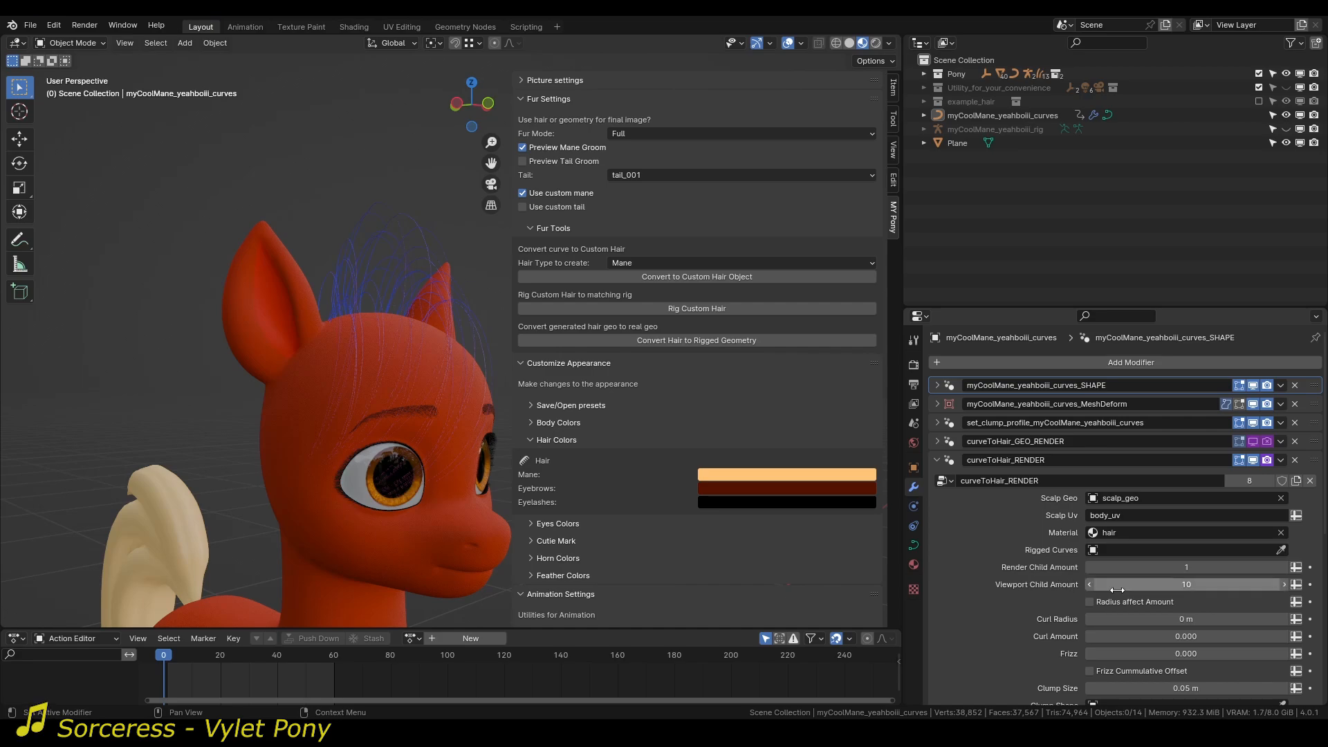
{"action": "left_click_drag", "start_coordinate": [1141, 589], "coordinate": [1285, 590]}
{"action": "mouse_move", "coordinate": [300, 384]}
{"action": "middle_mouse_down"}
{"action": "mouse_move", "coordinate": [182, 382]}
{"action": "mouse_move", "coordinate": [325, 380]}
{"action": "mouse_move", "coordinate": [294, 410]}
{"action": "mouse_move", "coordinate": [303, 403]}
{"action": "middle_mouse_up"}
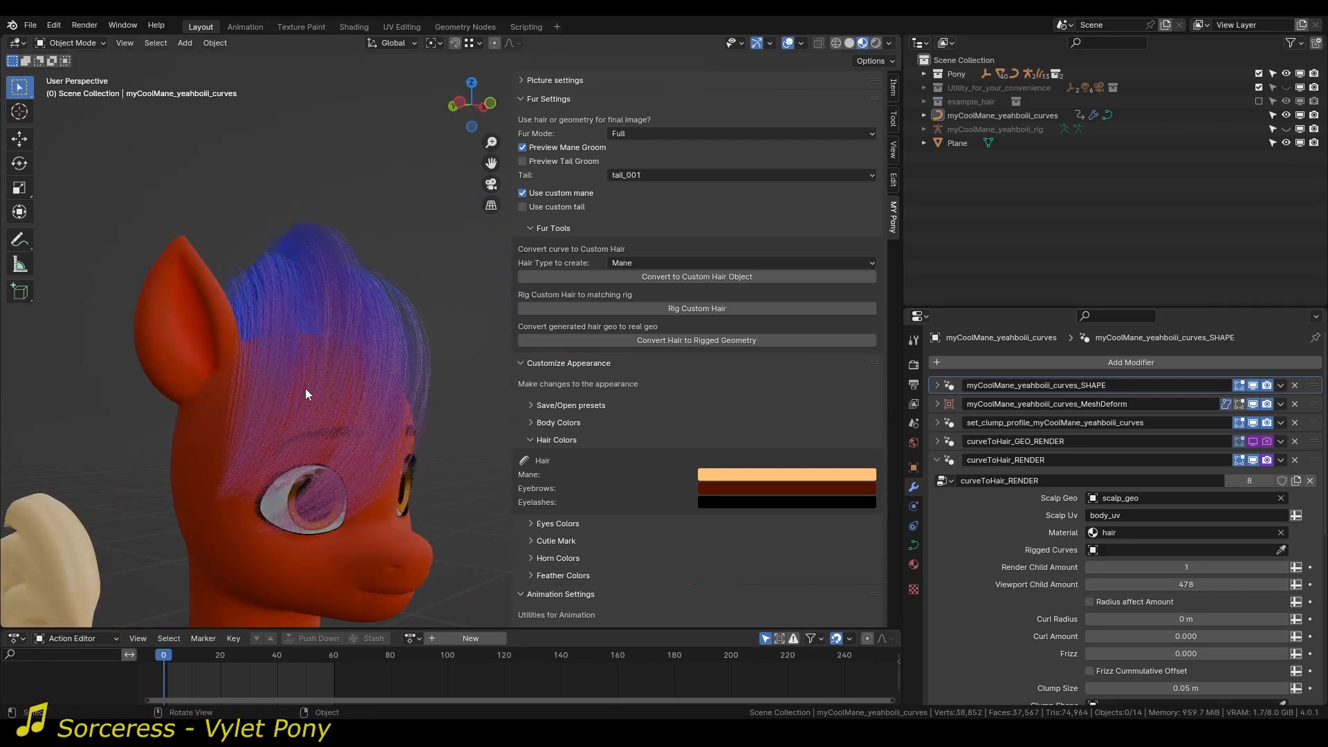
Switch to the Geometry Nodes workspace with the pony's mane framed up close.
{"action": "left_click", "coordinate": [465, 26]}
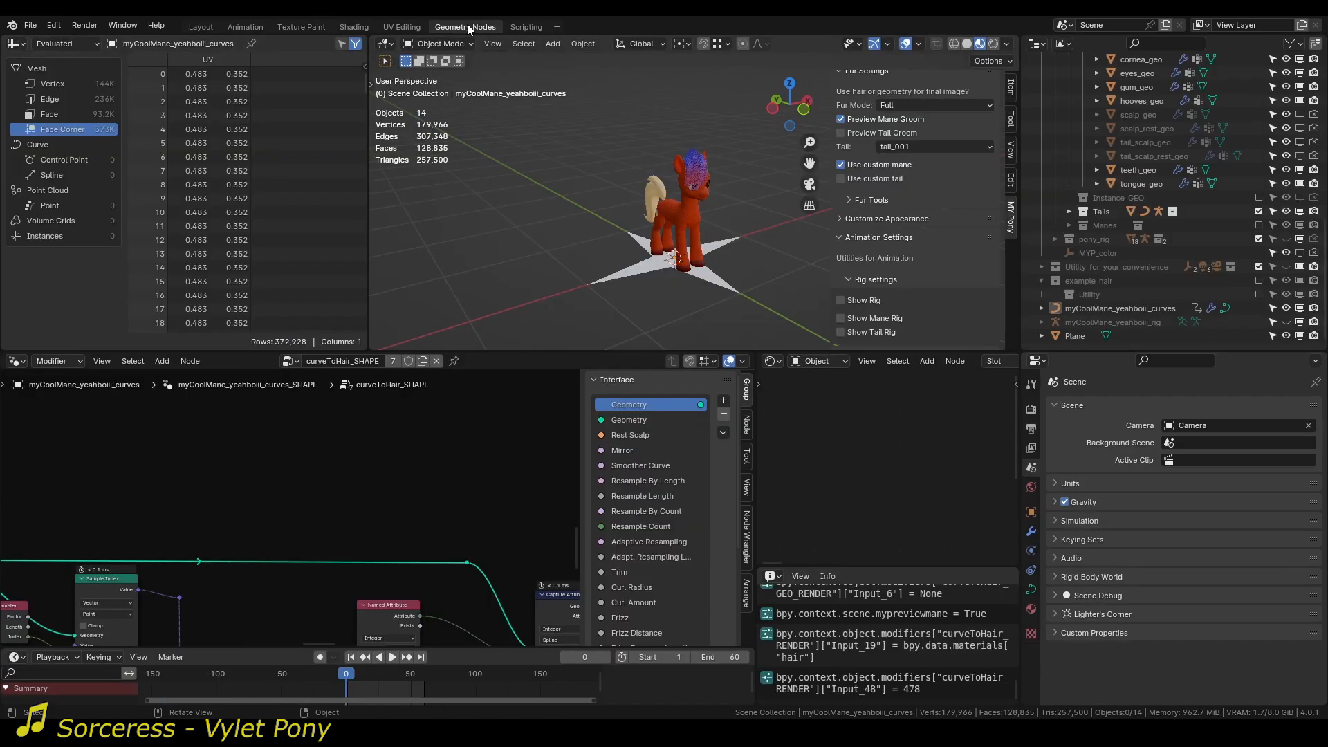
{"action": "scroll", "coordinate": [695, 200], "scroll_direction": "up", "scroll_amount": 5}
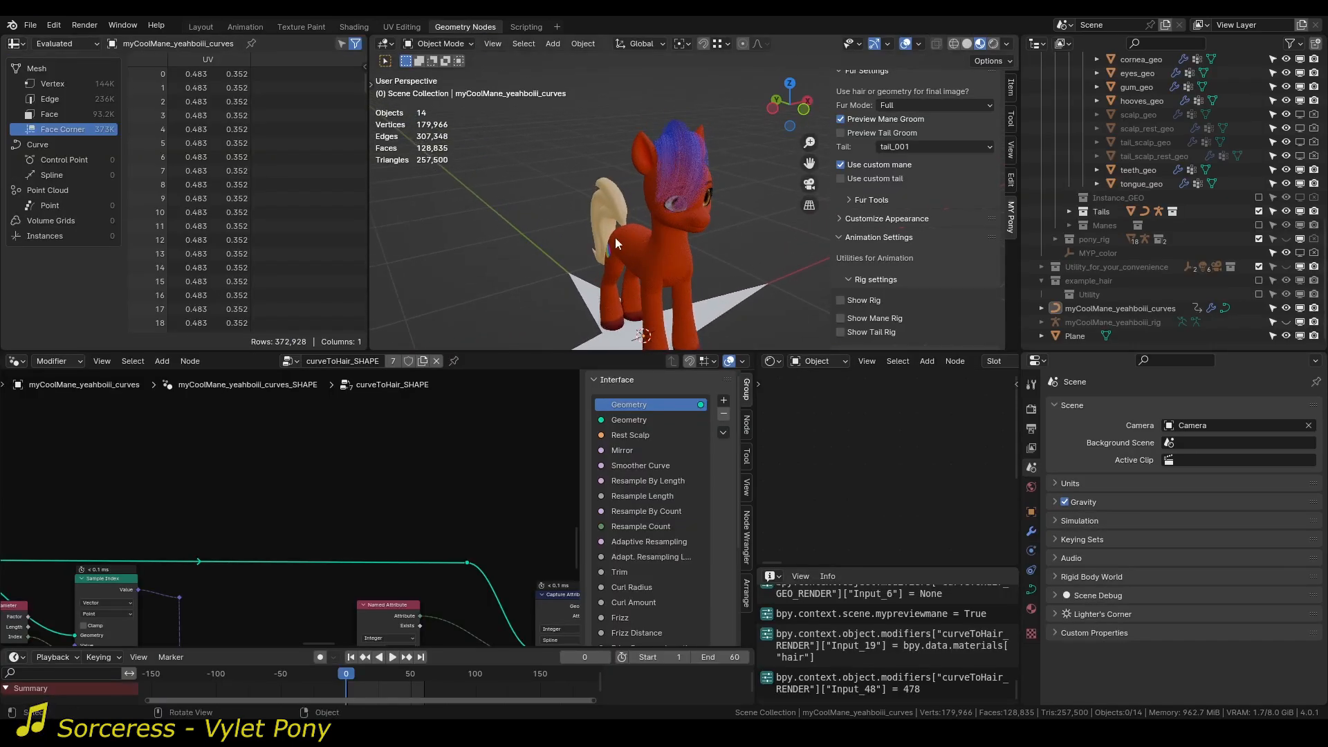
{"action": "scroll", "coordinate": [616, 238], "scroll_direction": "up", "scroll_amount": 2}
{"action": "middle_click_drag", "start_coordinate": [616, 238], "coordinate": [593, 217]}
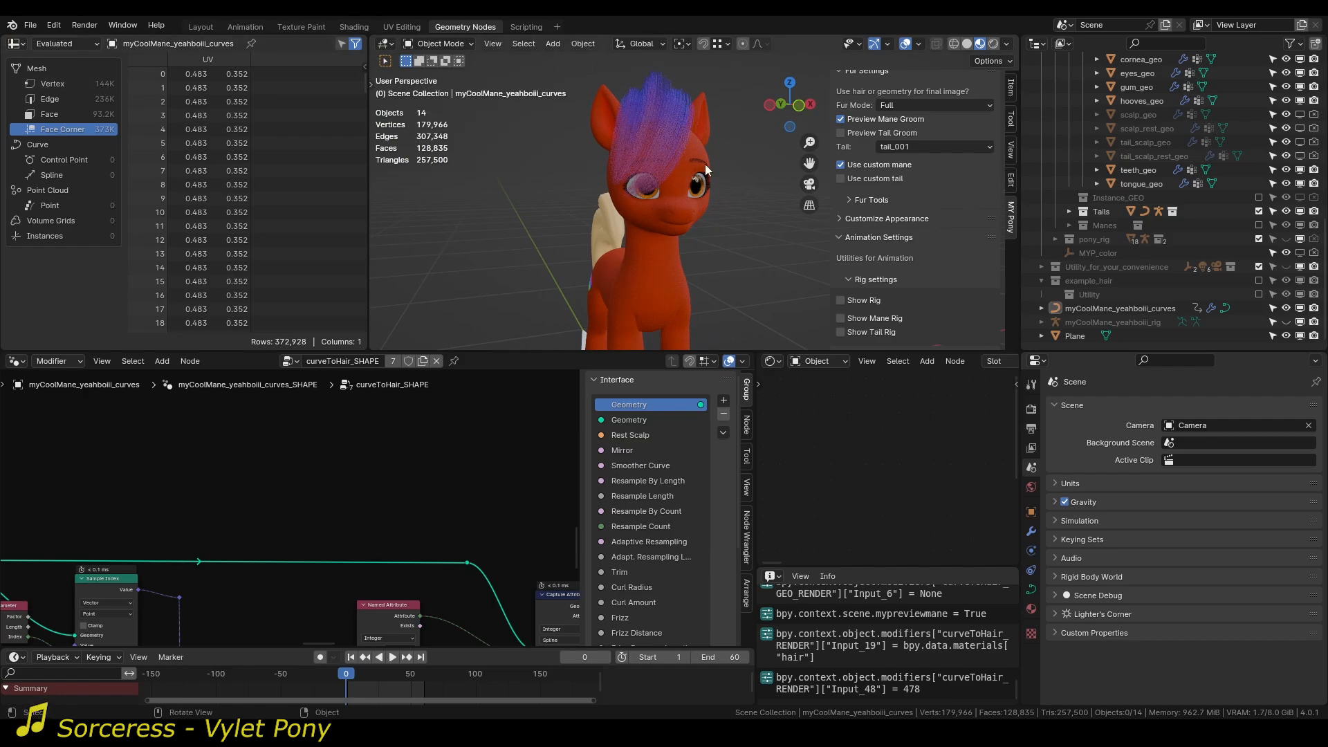
{"action": "middle_click_drag", "start_coordinate": [675, 139], "coordinate": [660, 199]}
{"action": "scroll", "coordinate": [676, 253], "scroll_direction": "up", "scroll_amount": 2}
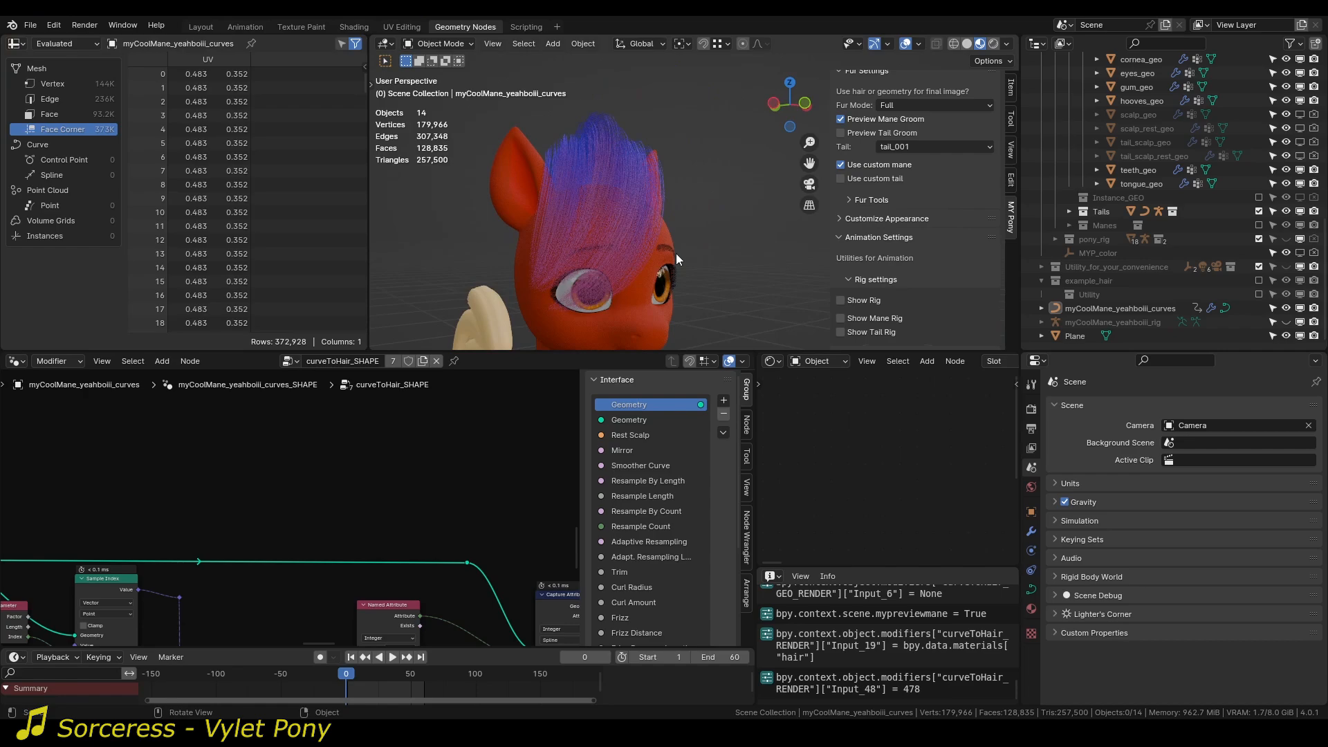
Examine the mane's SHAPE modifier settings and inspect the generated hair strands around the head.
{"action": "left_click", "coordinate": [587, 214]}
{"action": "left_click", "coordinate": [1031, 531]}
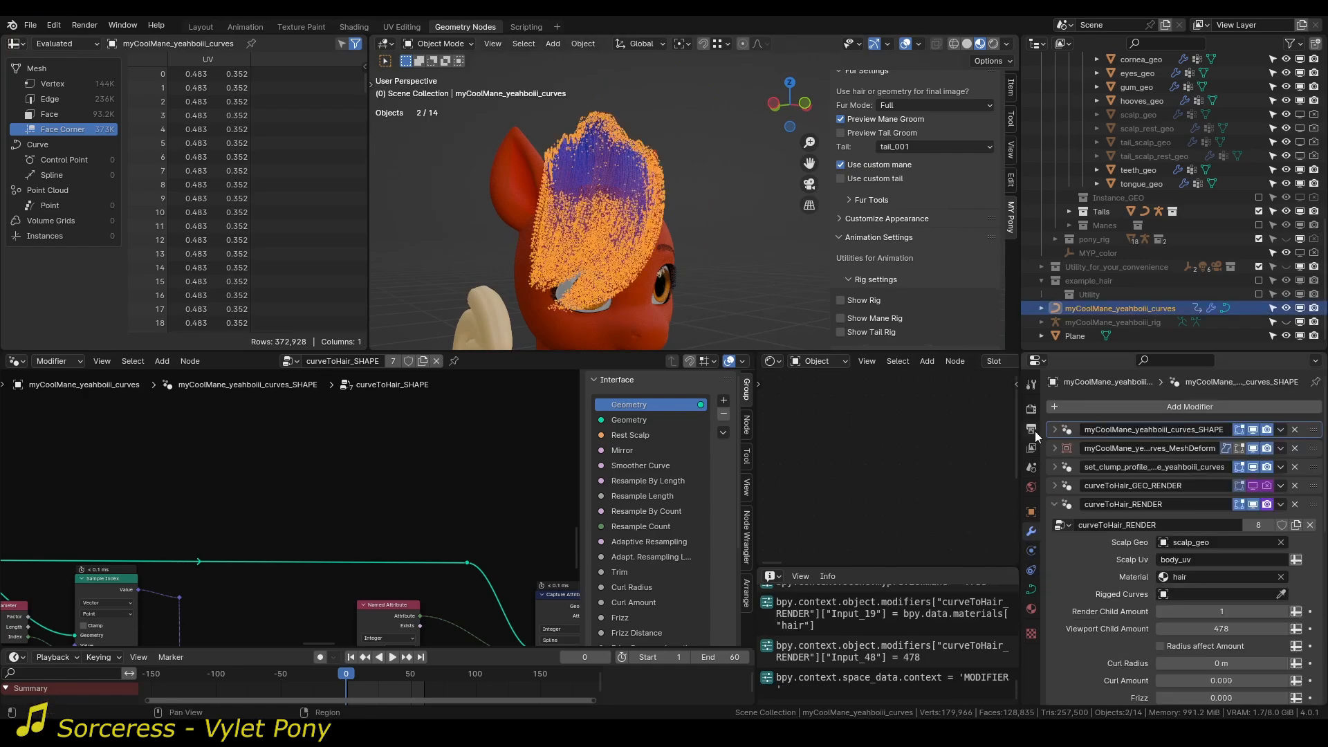
{"action": "left_click", "coordinate": [1054, 430]}
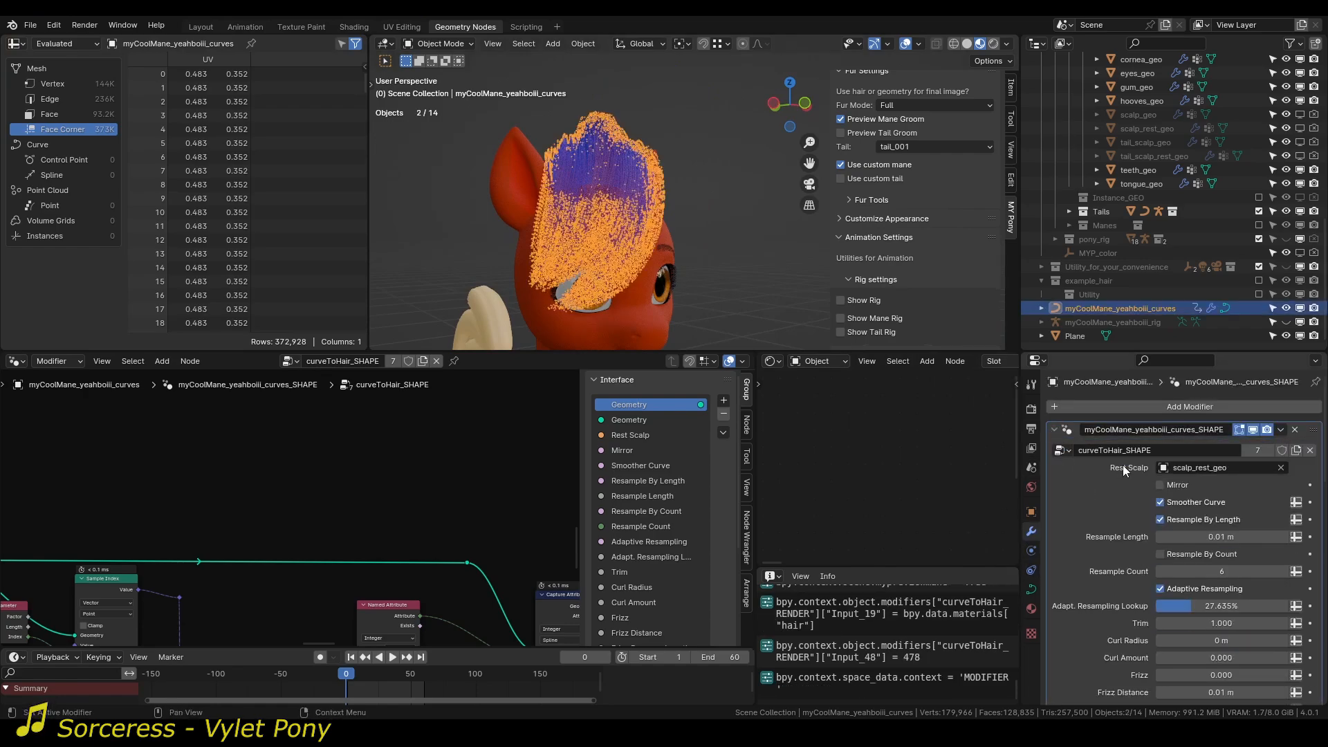
{"action": "scroll", "coordinate": [1116, 492], "scroll_direction": "down", "scroll_amount": 1}
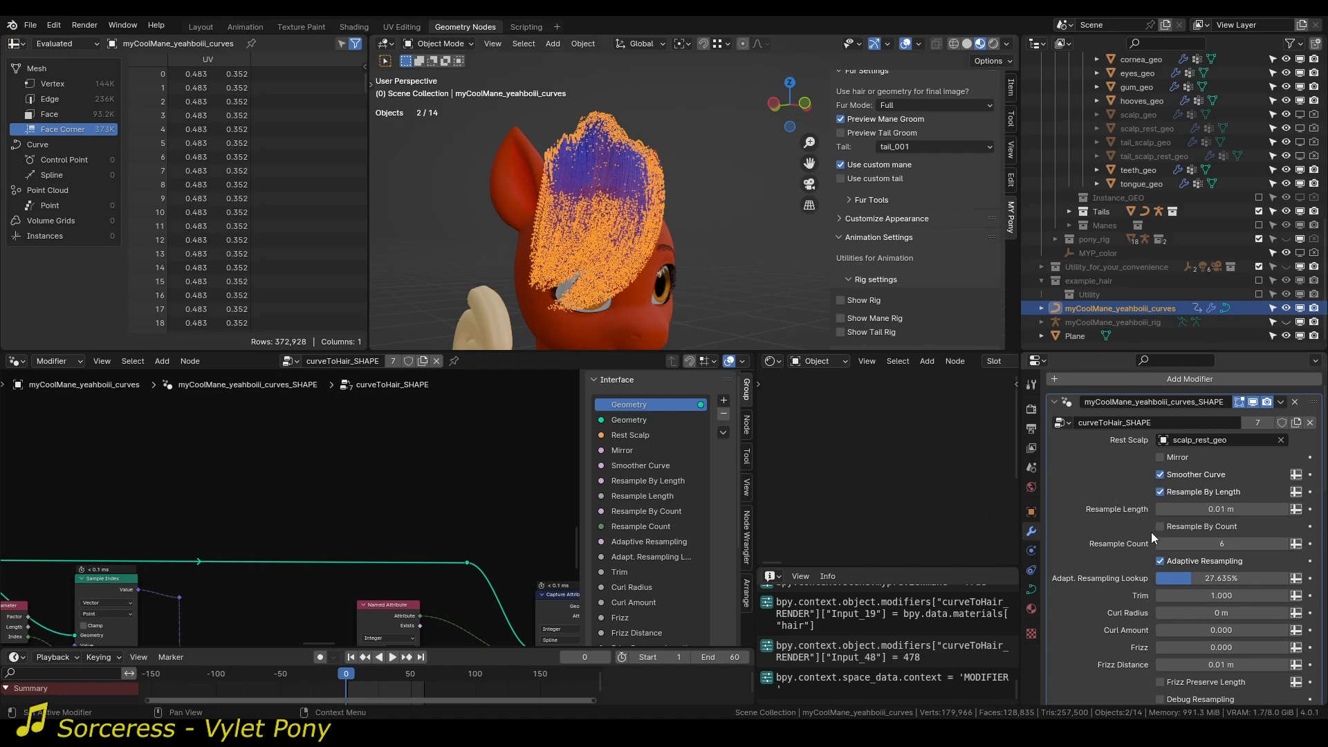
{"action": "middle_click_drag", "start_coordinate": [586, 141], "coordinate": [633, 180]}
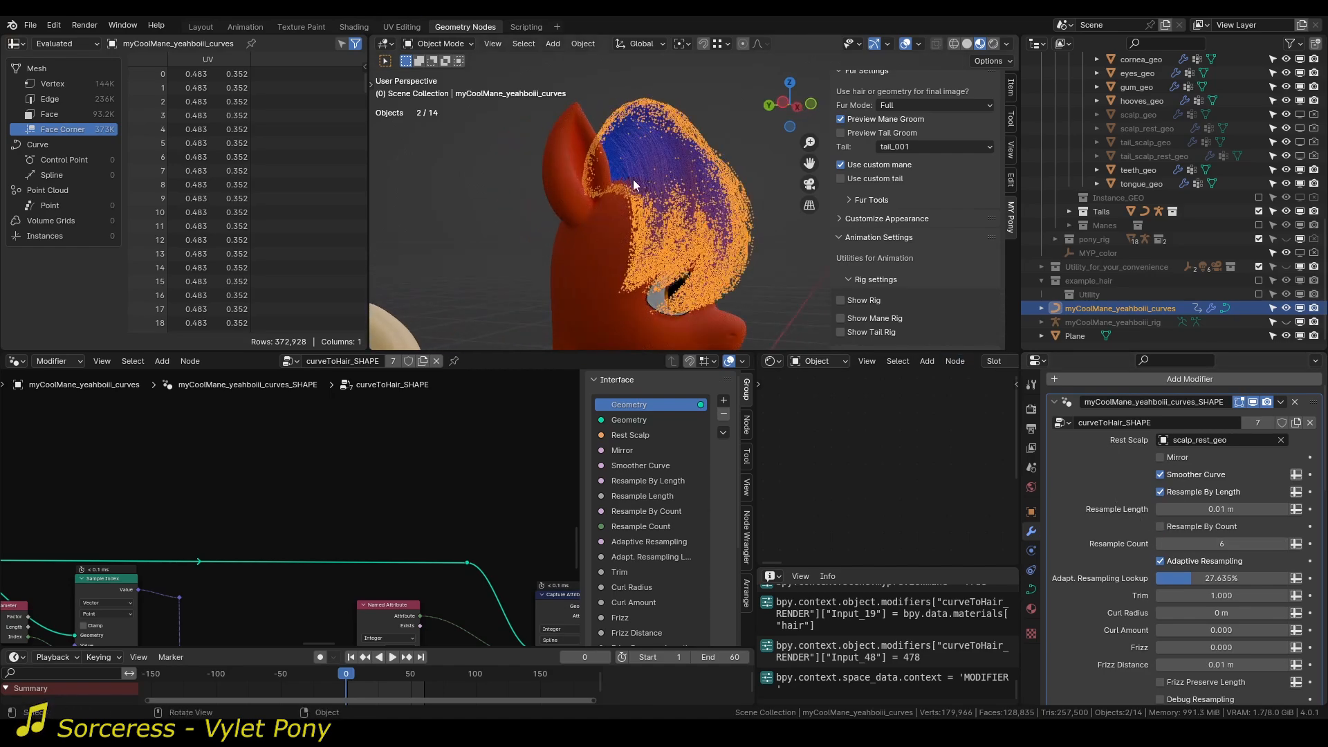
{"action": "left_click", "coordinate": [742, 126]}
{"action": "scroll", "coordinate": [724, 178], "scroll_direction": "up", "scroll_amount": 3}
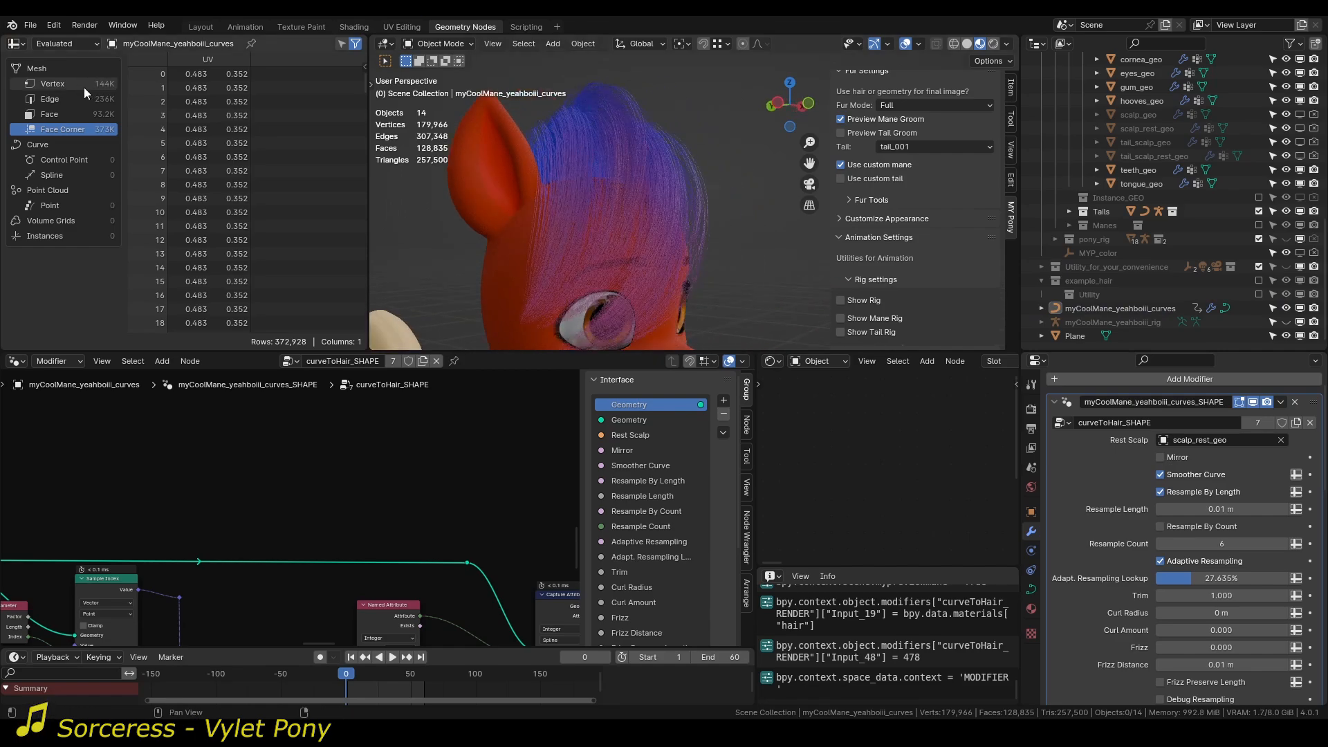
{"action": "middle_click_drag", "start_coordinate": [586, 110], "coordinate": [562, 191]}
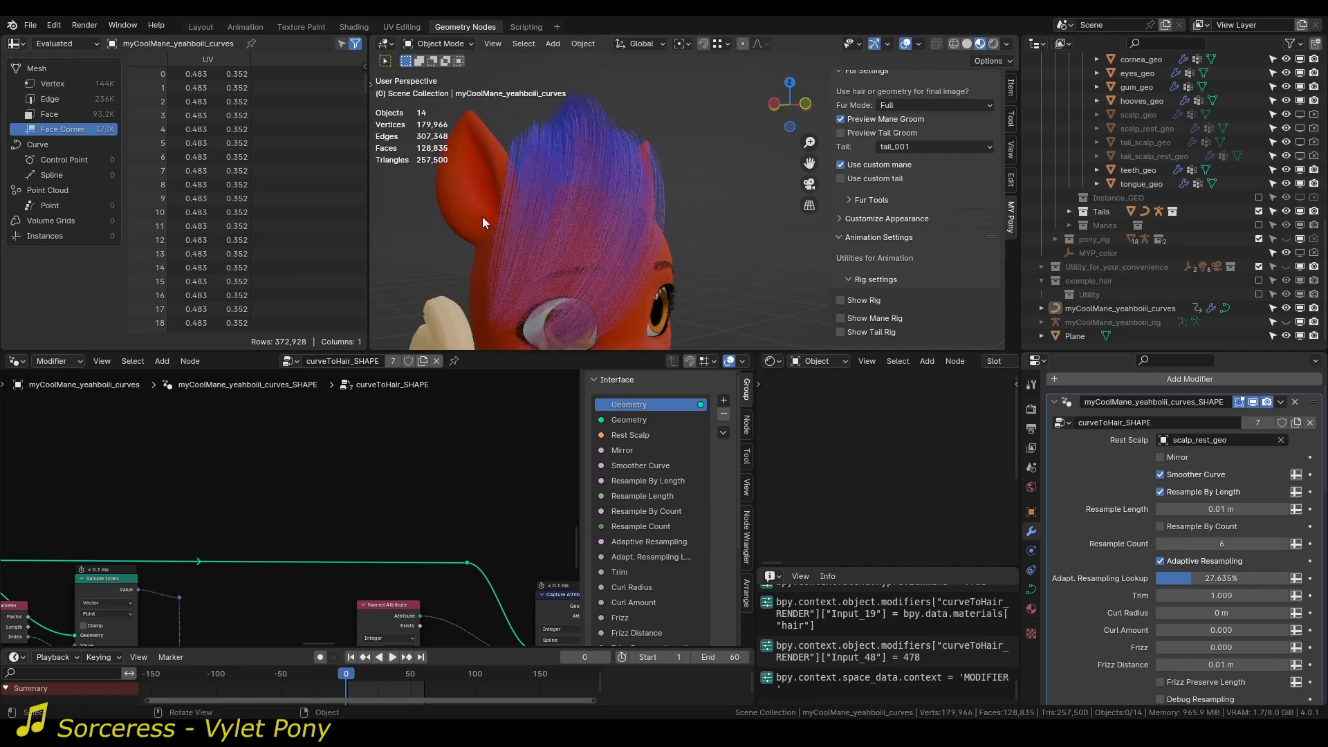
Collapse the mane's SHAPE modifier and set the Viewport Child Amount of curveToHair_RENDER to 250.
{"action": "left_click", "coordinate": [580, 155]}
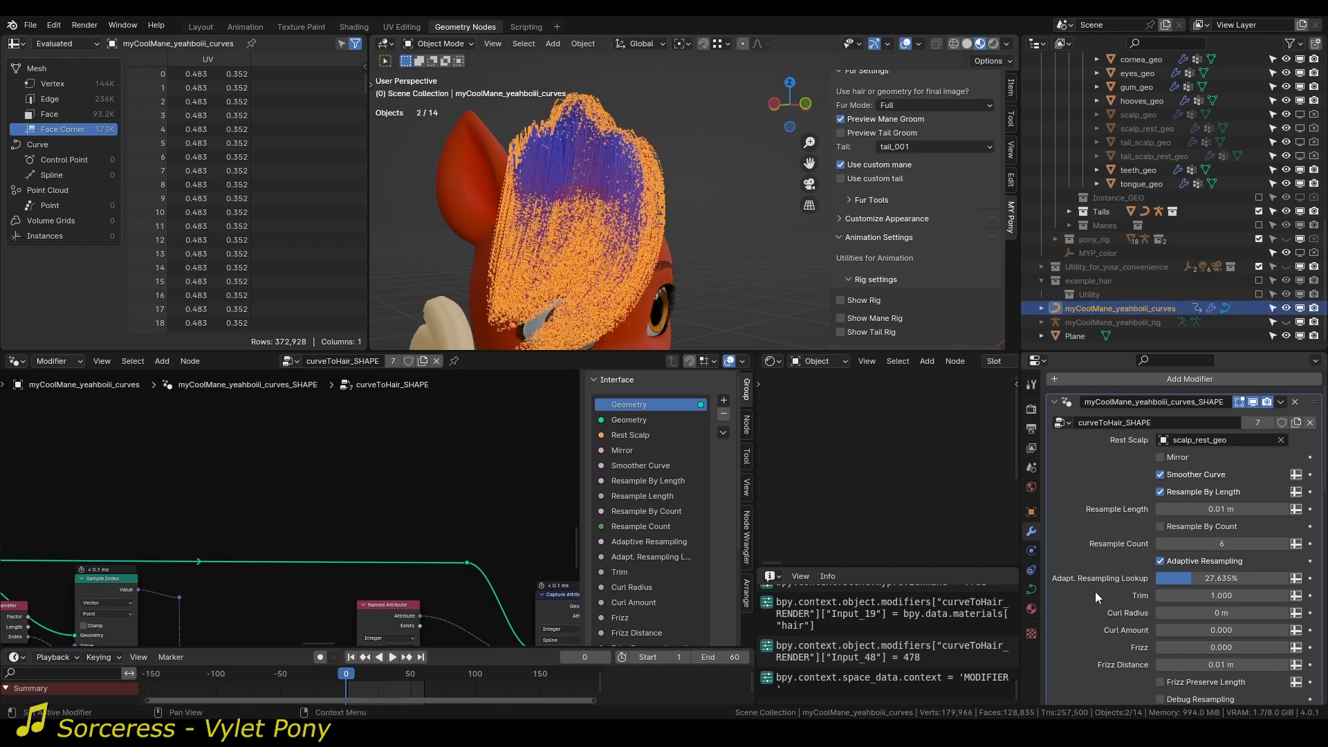
{"action": "left_click", "coordinate": [1054, 403]}
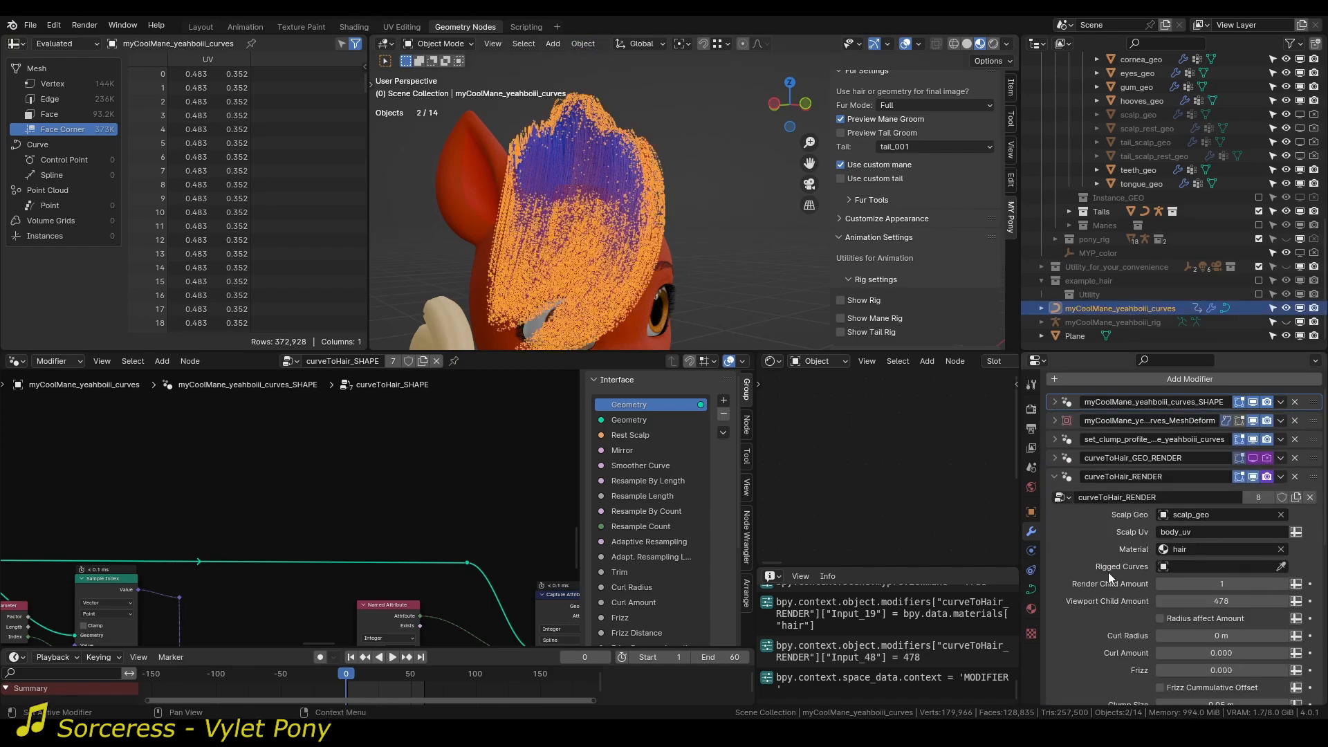
{"action": "scroll", "coordinate": [1108, 571], "scroll_direction": "down", "scroll_amount": 1}
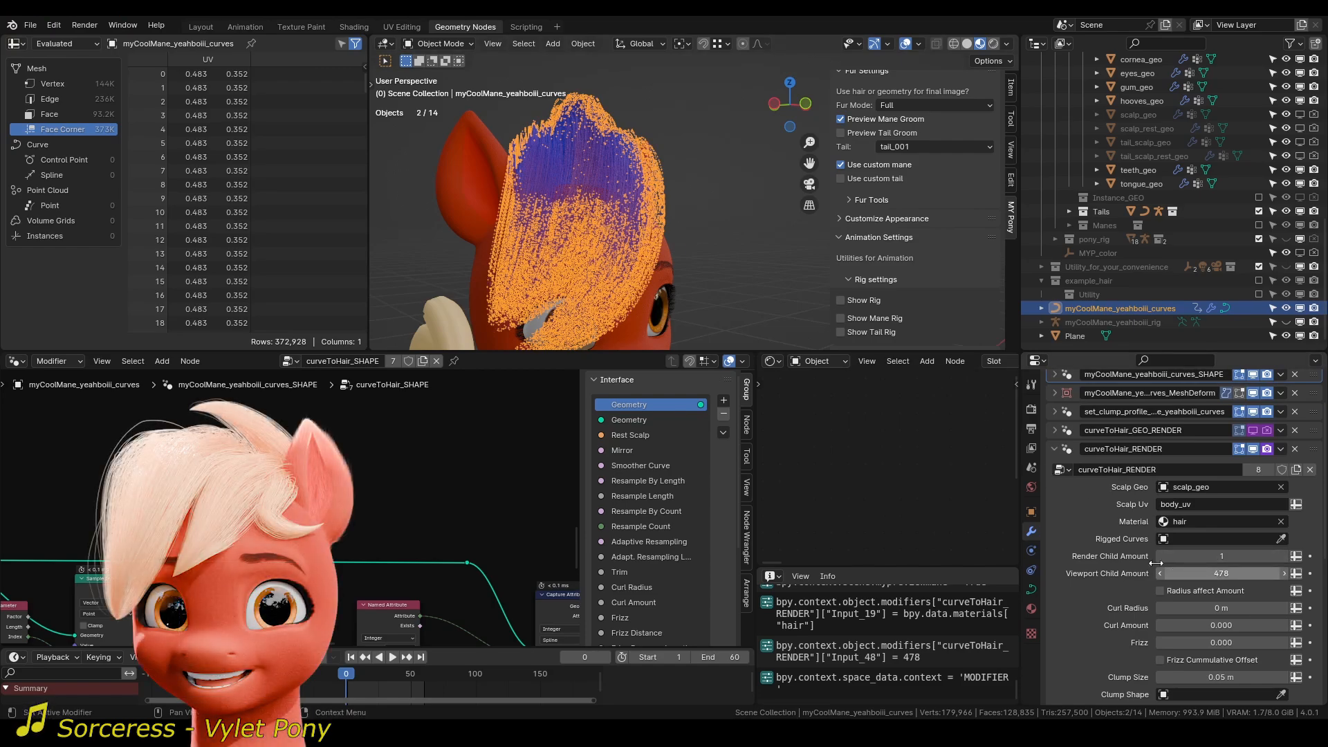
{"action": "left_click", "coordinate": [753, 262]}
{"action": "mouse_move", "coordinate": [695, 223]}
{"action": "middle_mouse_down"}
{"action": "mouse_move", "coordinate": [609, 206]}
{"action": "mouse_move", "coordinate": [699, 229]}
{"action": "mouse_move", "coordinate": [695, 218]}
{"action": "middle_mouse_up"}
{"action": "left_click", "coordinate": [1215, 575]}
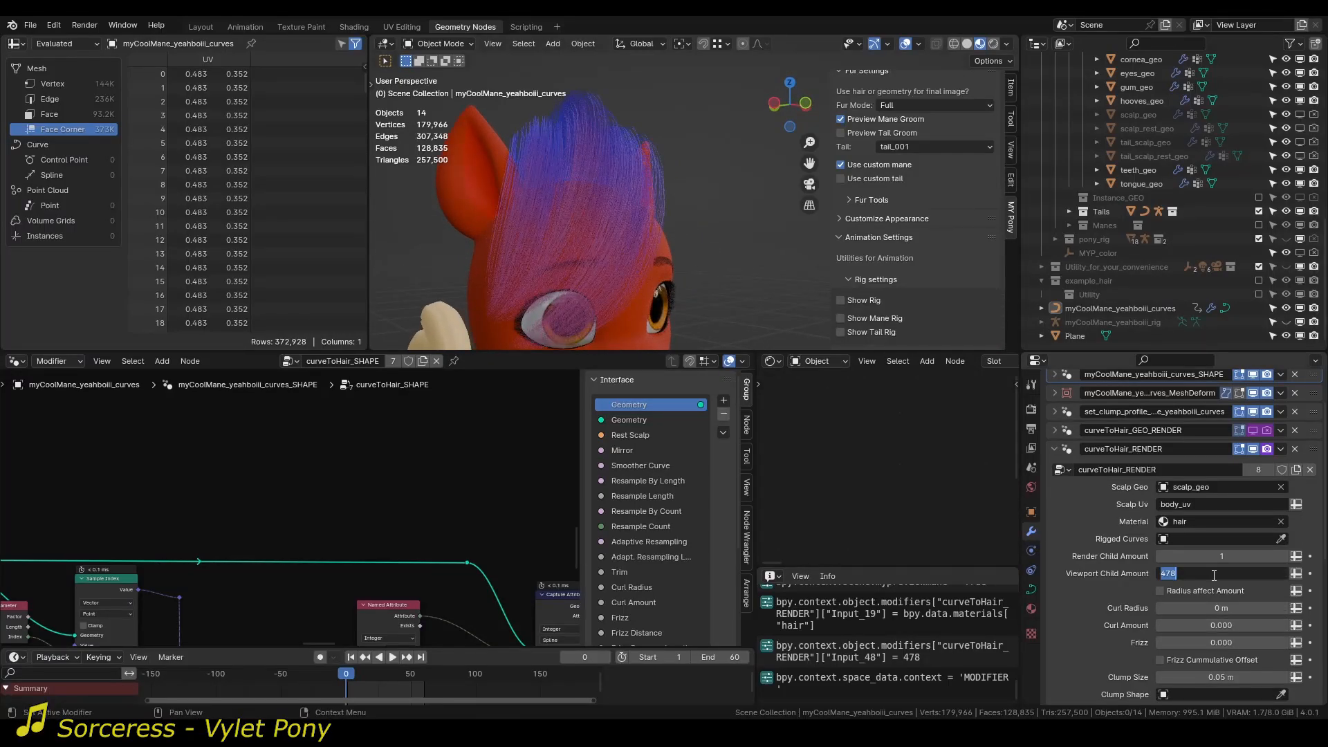
{"action": "type", "text": "250"}
{"action": "key", "text": "Return"}
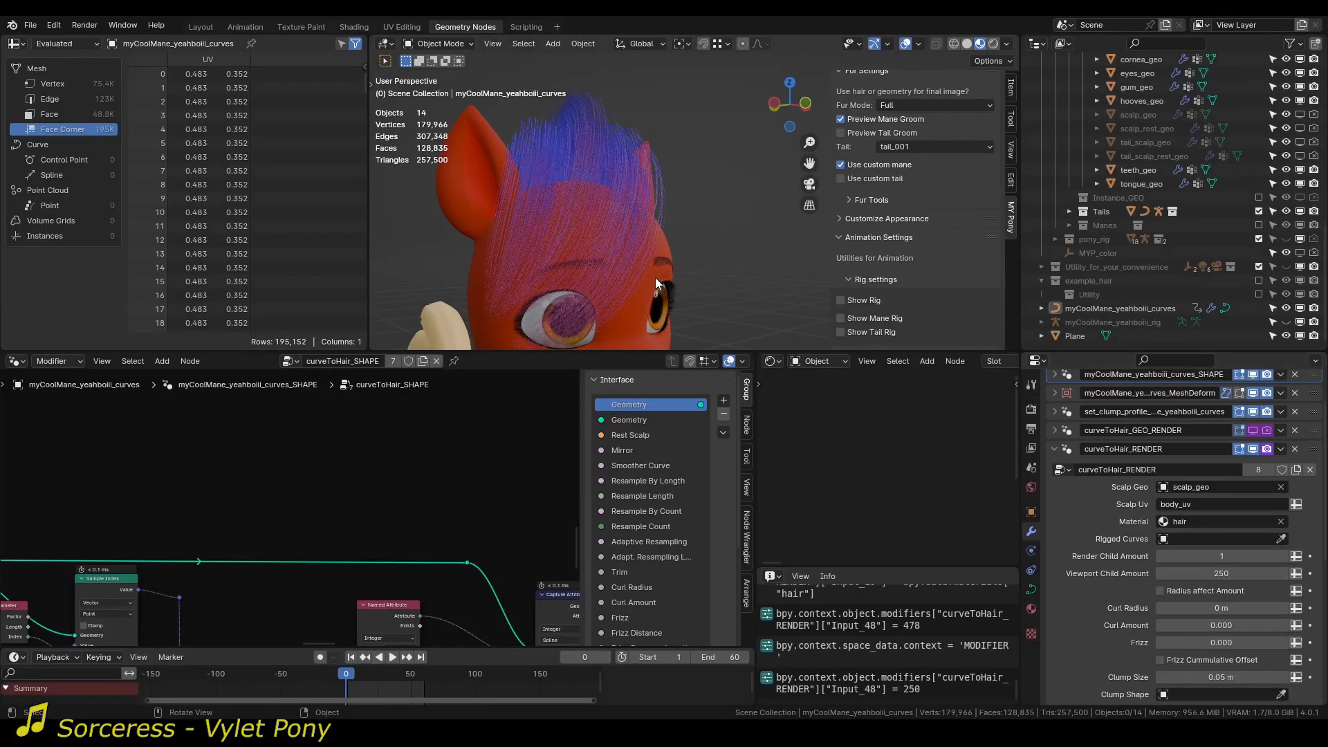
Set the Render Child Amount of curveToHair_RENDER to 700 and enable Radius affect Amount.
{"action": "middle_click_drag", "start_coordinate": [655, 277], "coordinate": [625, 285]}
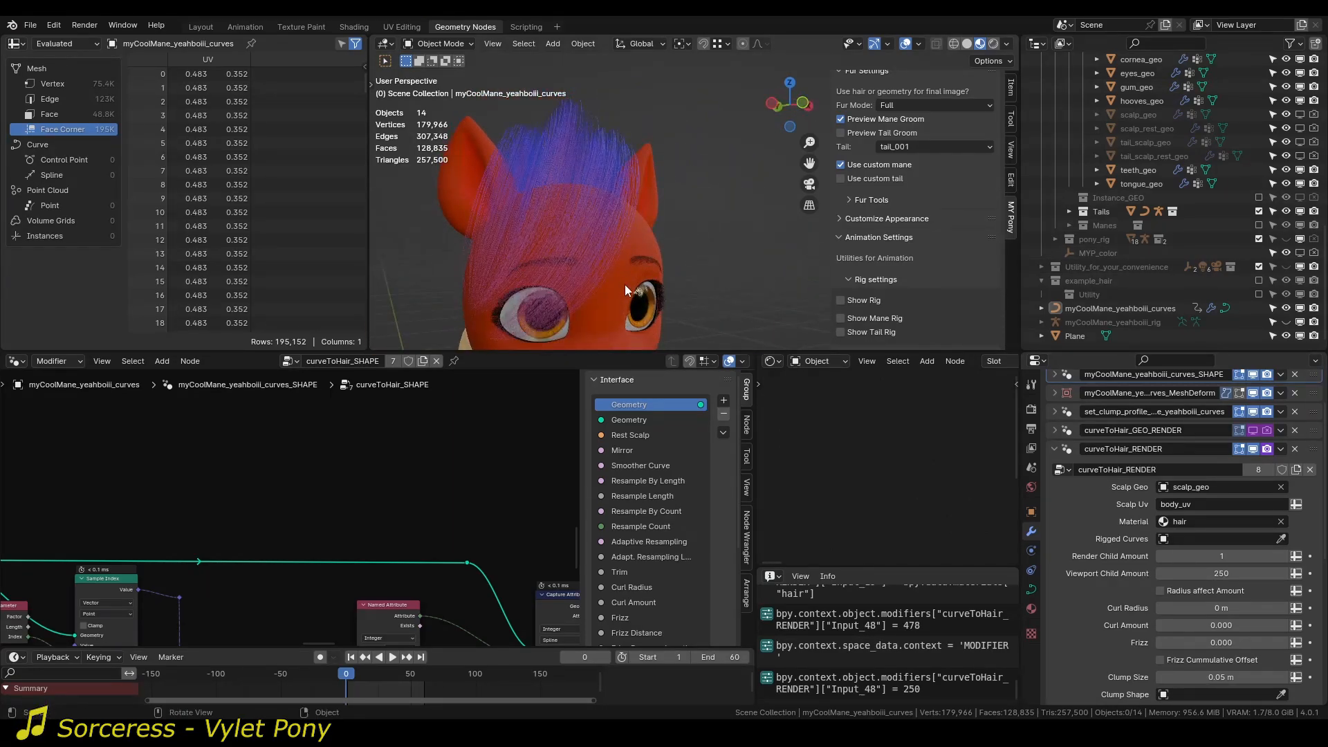
{"action": "left_click", "coordinate": [1213, 555]}
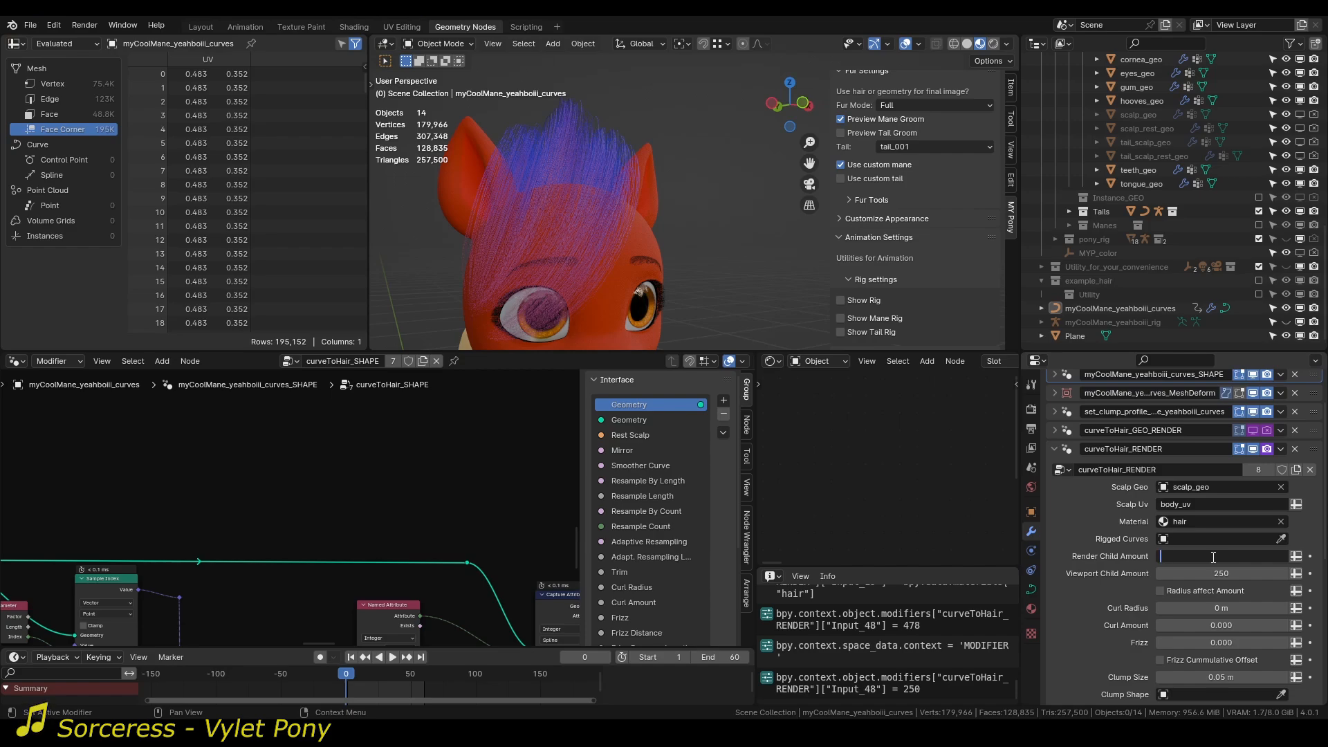
{"action": "type", "text": "700"}
{"action": "key", "text": "Return"}
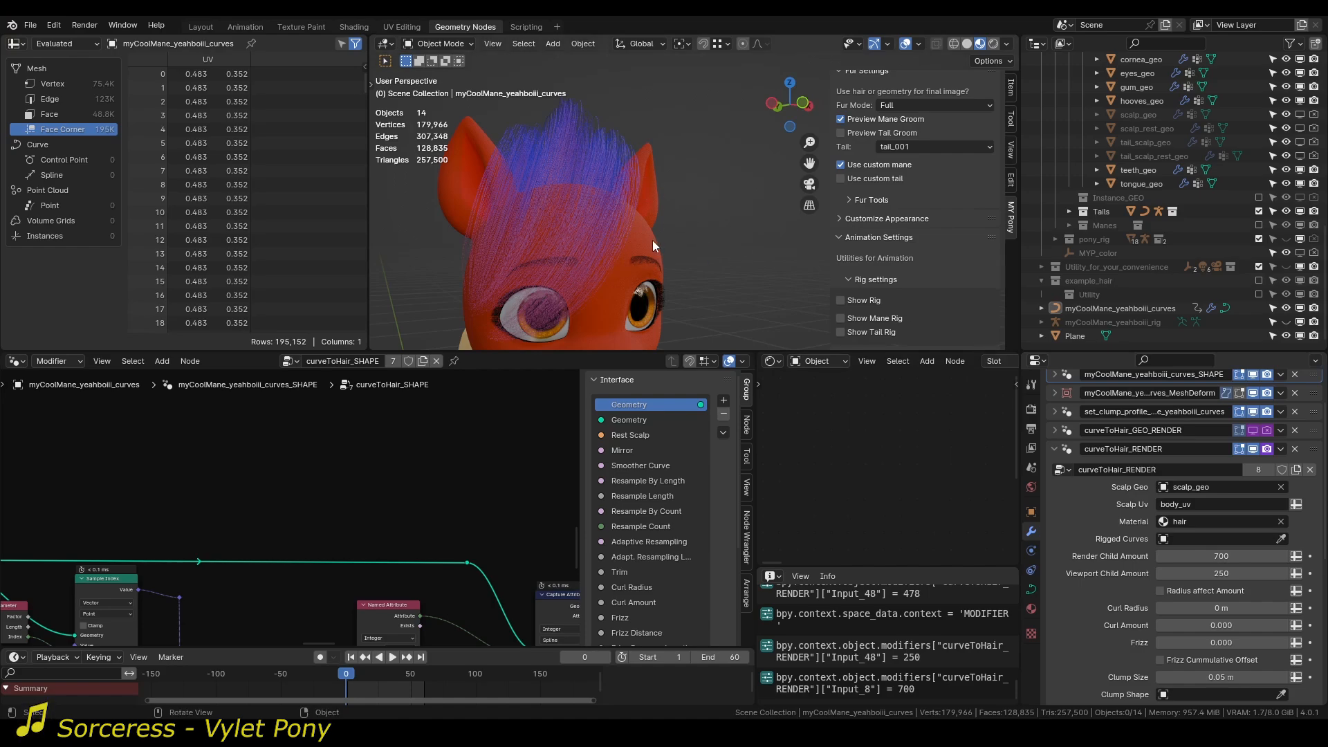
{"action": "left_click", "coordinate": [1180, 591]}
Try enlarging the radius of the mane curve's selected control point in Edit Mode, then return to Object Mode with nothing selected.
{"action": "middle_click_drag", "start_coordinate": [480, 161], "coordinate": [695, 193]}
{"action": "left_click", "coordinate": [554, 166]}
{"action": "key", "text": "Tab"}
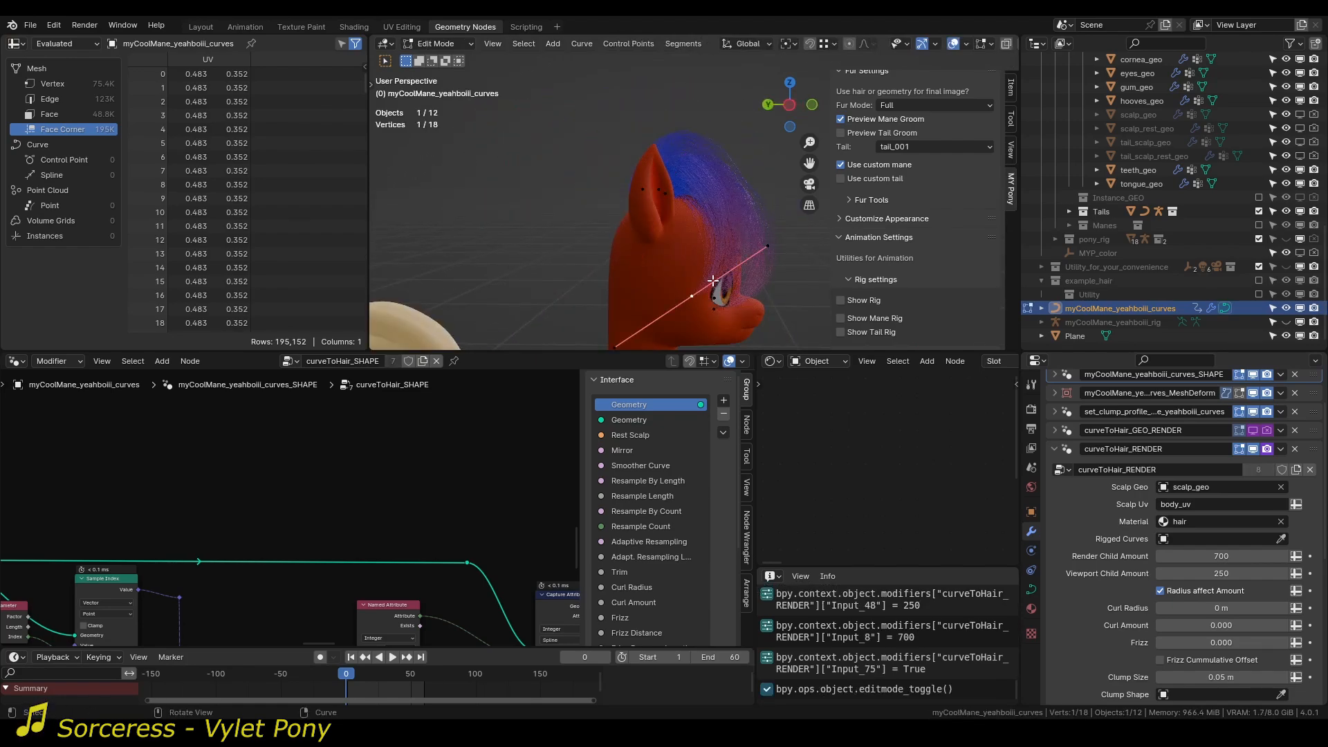
{"action": "middle_click_drag", "start_coordinate": [713, 290], "coordinate": [674, 252]}
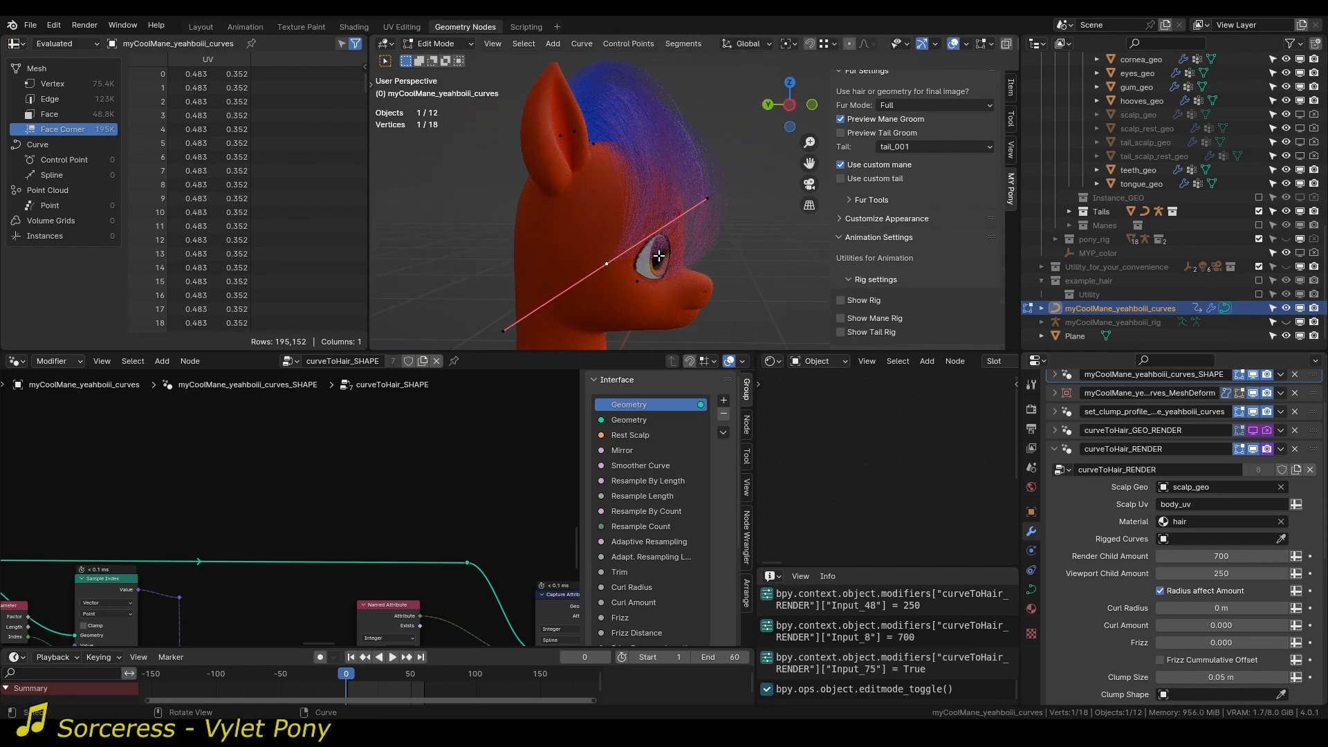
{"action": "key", "text": "alt+s"}
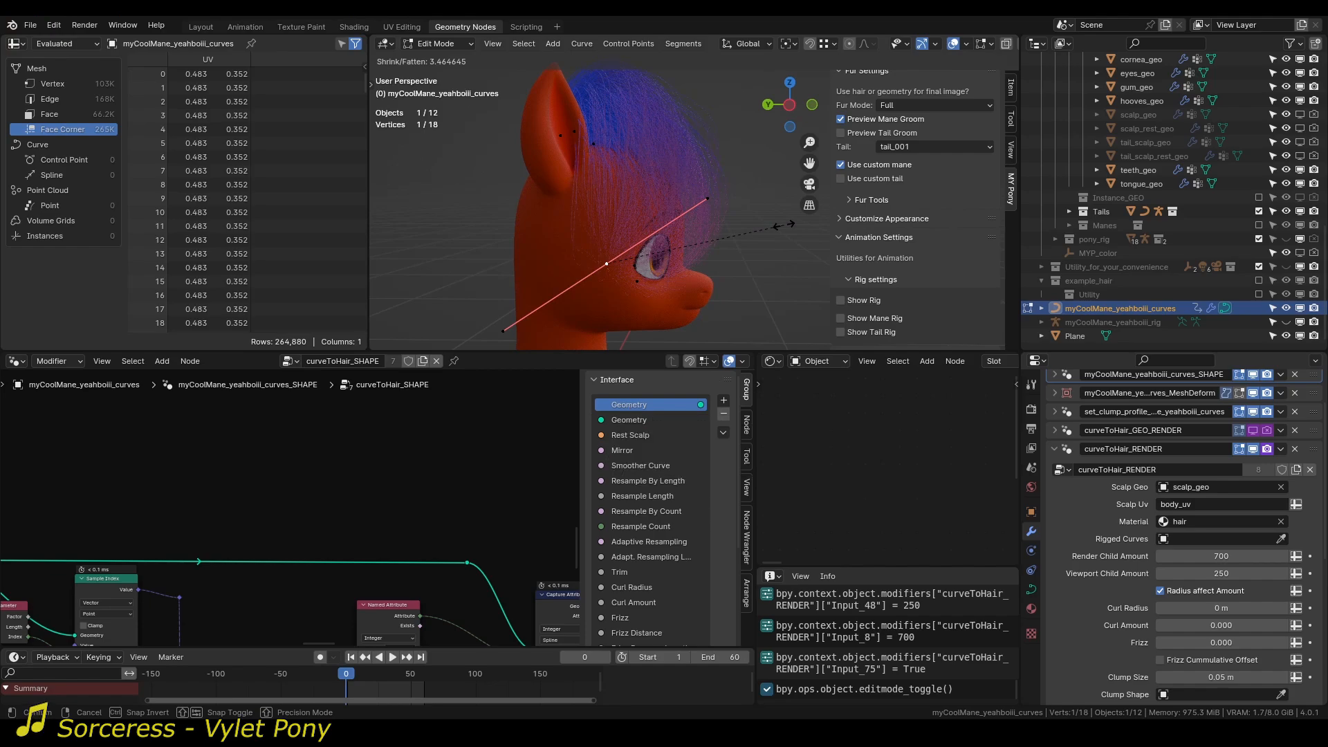
{"action": "right_click", "coordinate": [784, 225]}
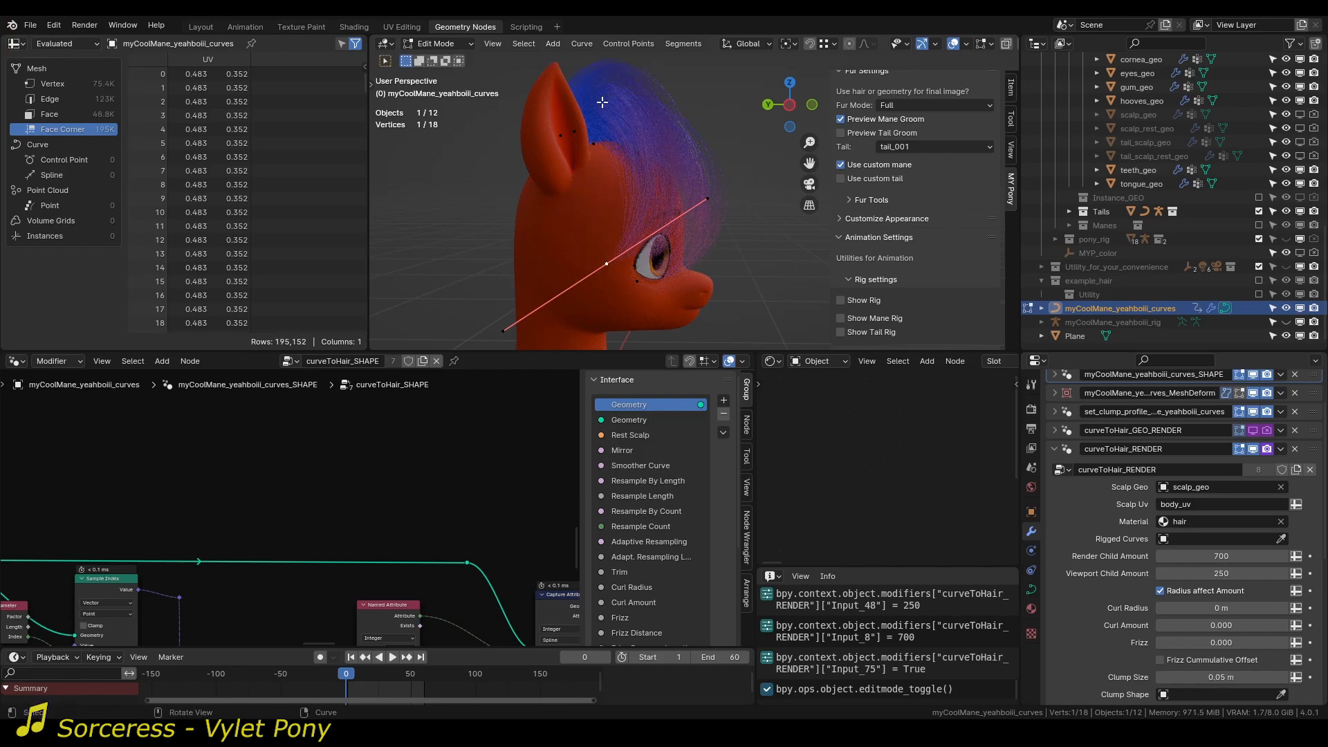
{"action": "mouse_move", "coordinate": [643, 123]}
{"action": "middle_mouse_down"}
{"action": "mouse_move", "coordinate": [556, 168]}
{"action": "mouse_move", "coordinate": [636, 142]}
{"action": "middle_mouse_up"}
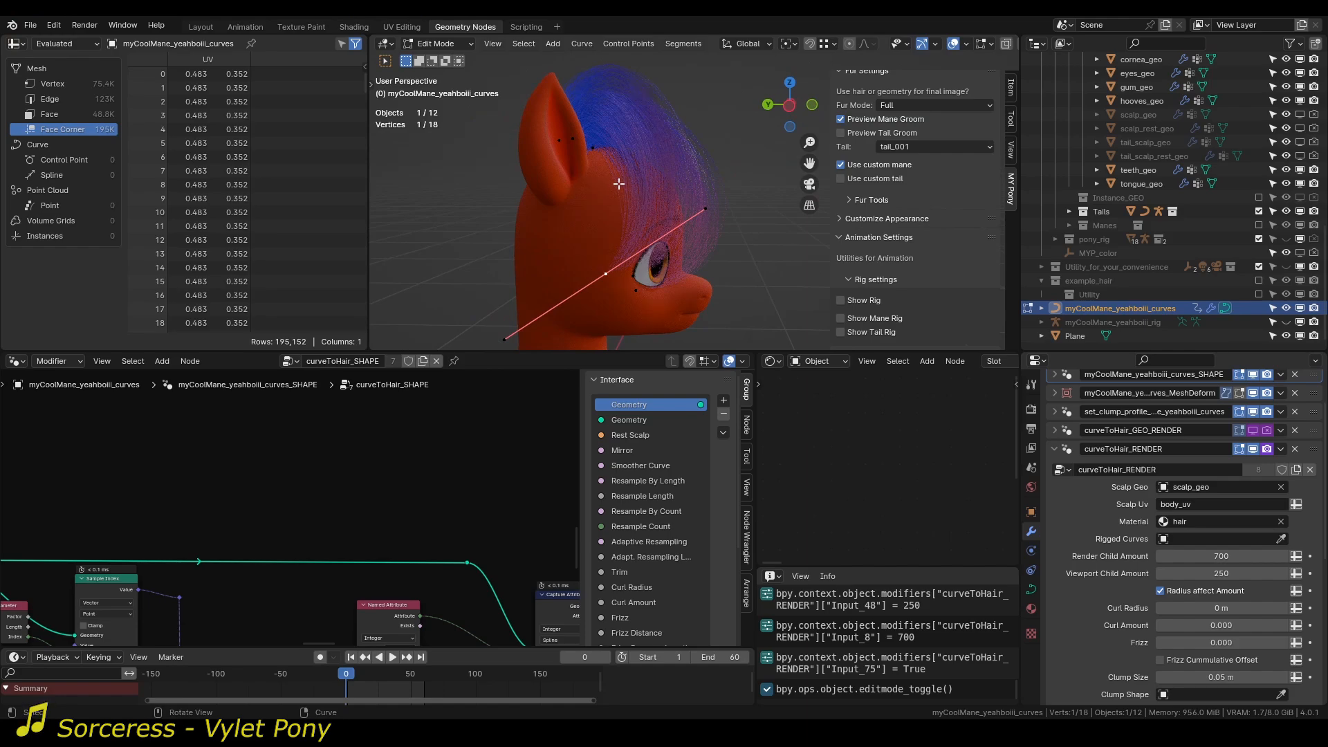
{"action": "middle_click_drag", "start_coordinate": [619, 183], "coordinate": [635, 167]}
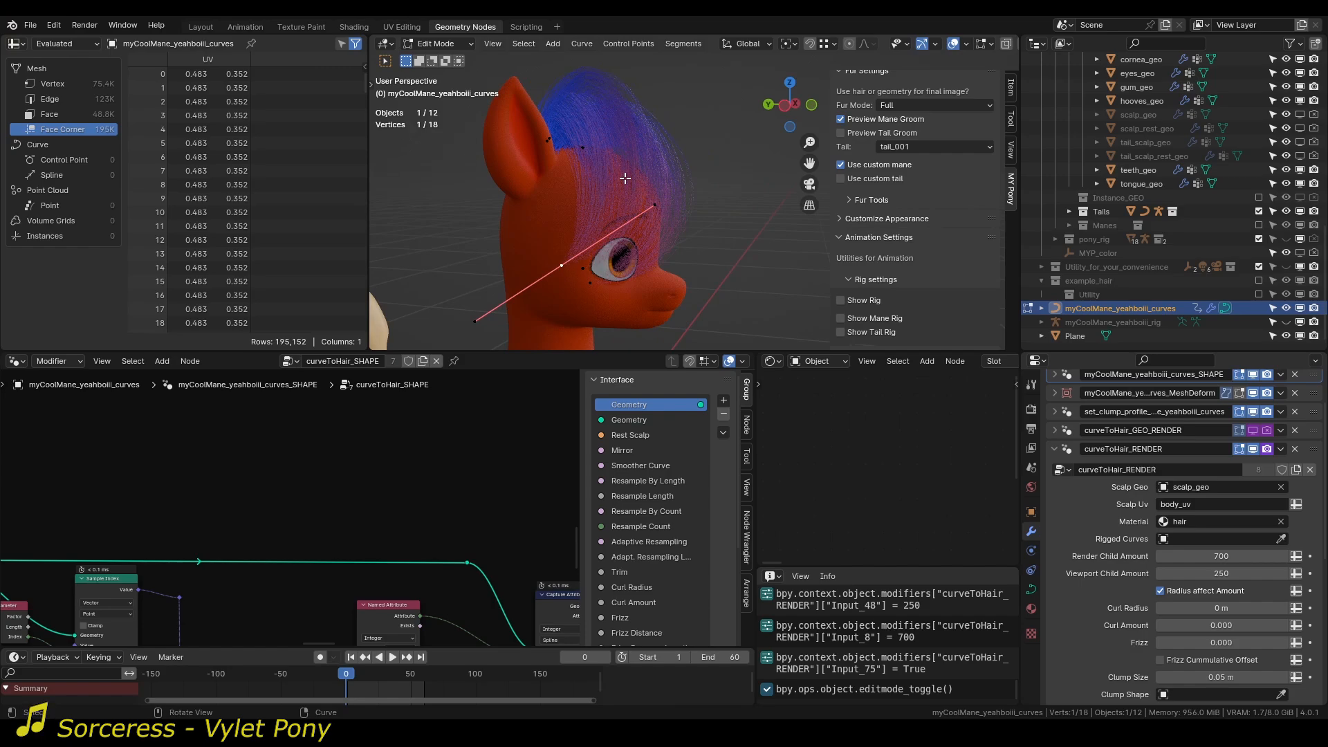
{"action": "key", "text": "Tab"}
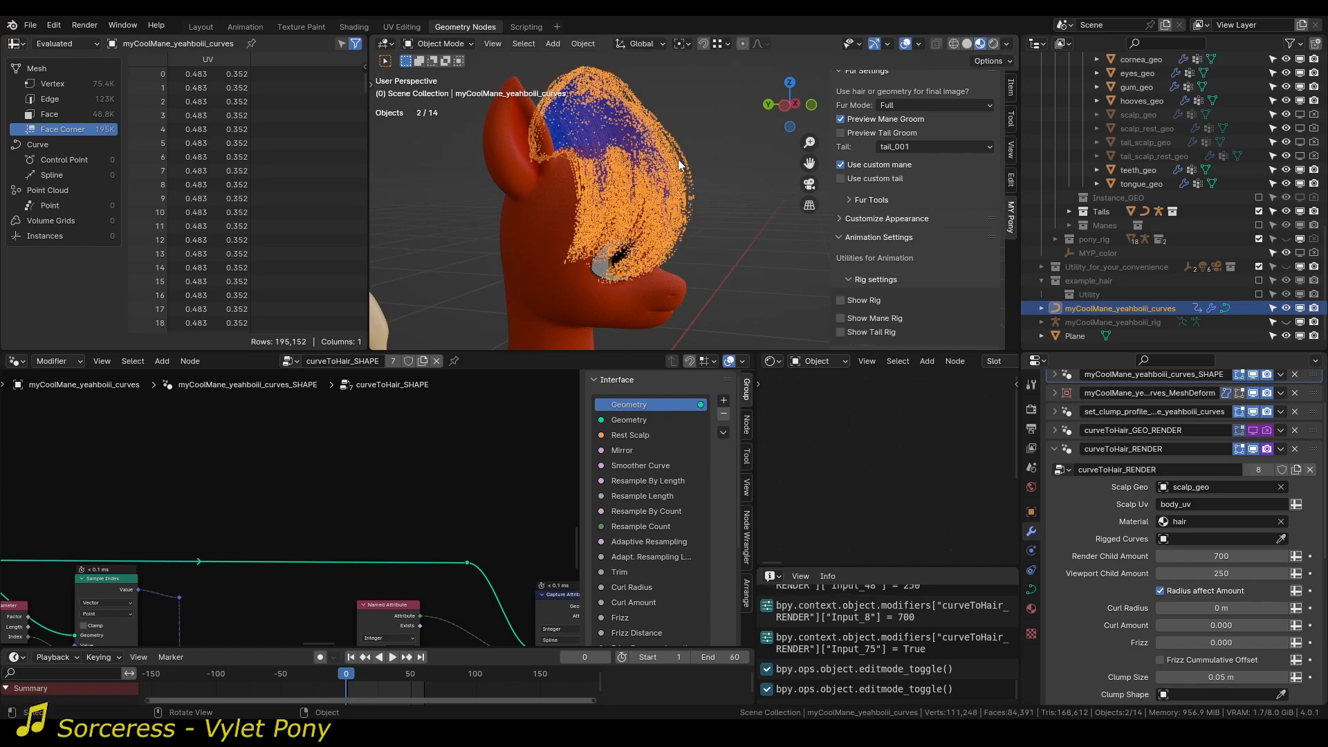
{"action": "key", "text": "alt+a"}
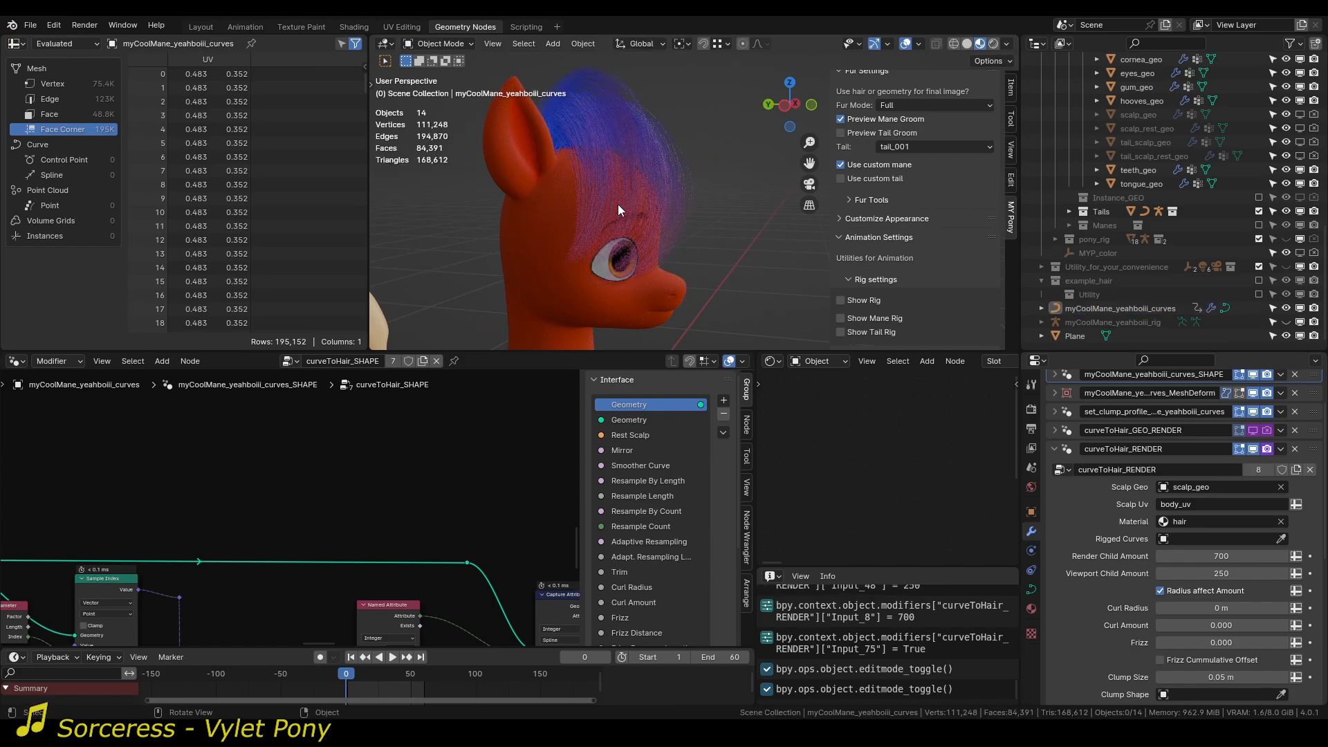
Set the Clump Size of curveToHair_RENDER to 0.044 m for the mane.
{"action": "middle_click_drag", "start_coordinate": [608, 217], "coordinate": [626, 231]}
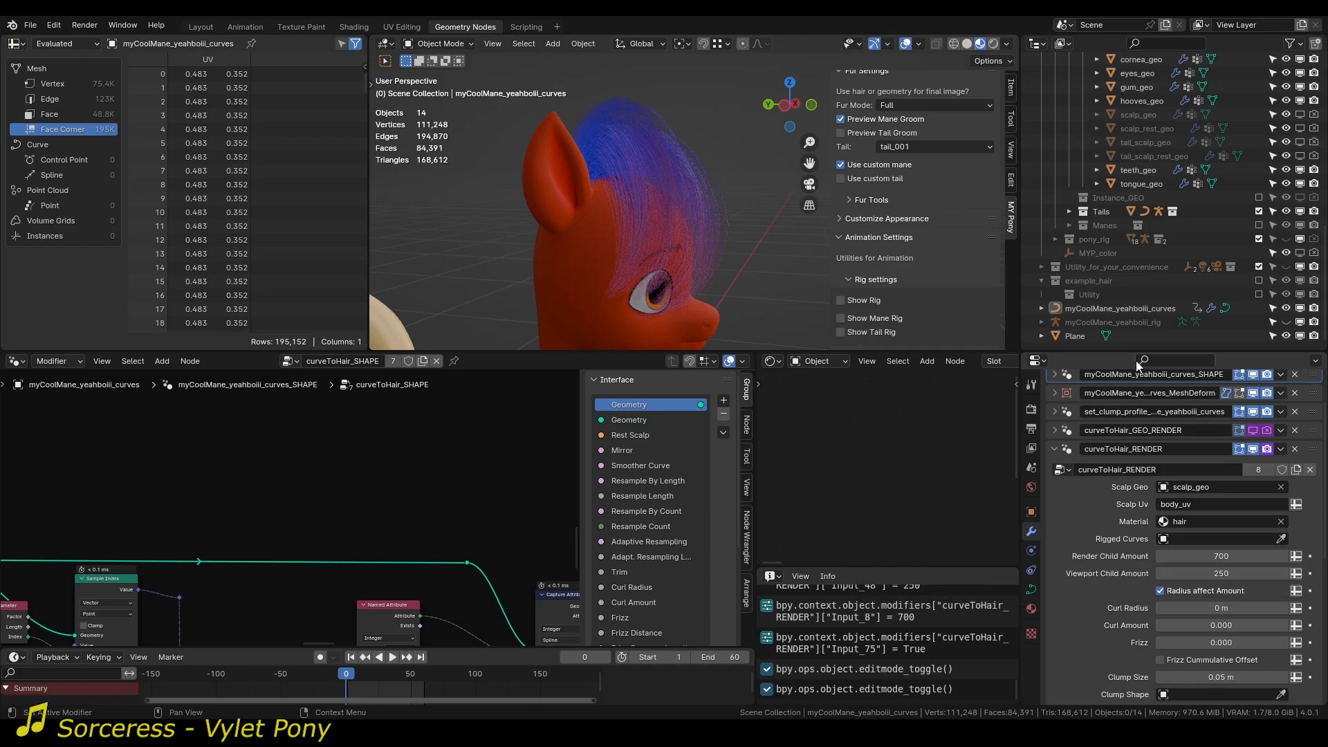
{"action": "scroll", "coordinate": [1131, 415], "scroll_direction": "up", "scroll_amount": 2}
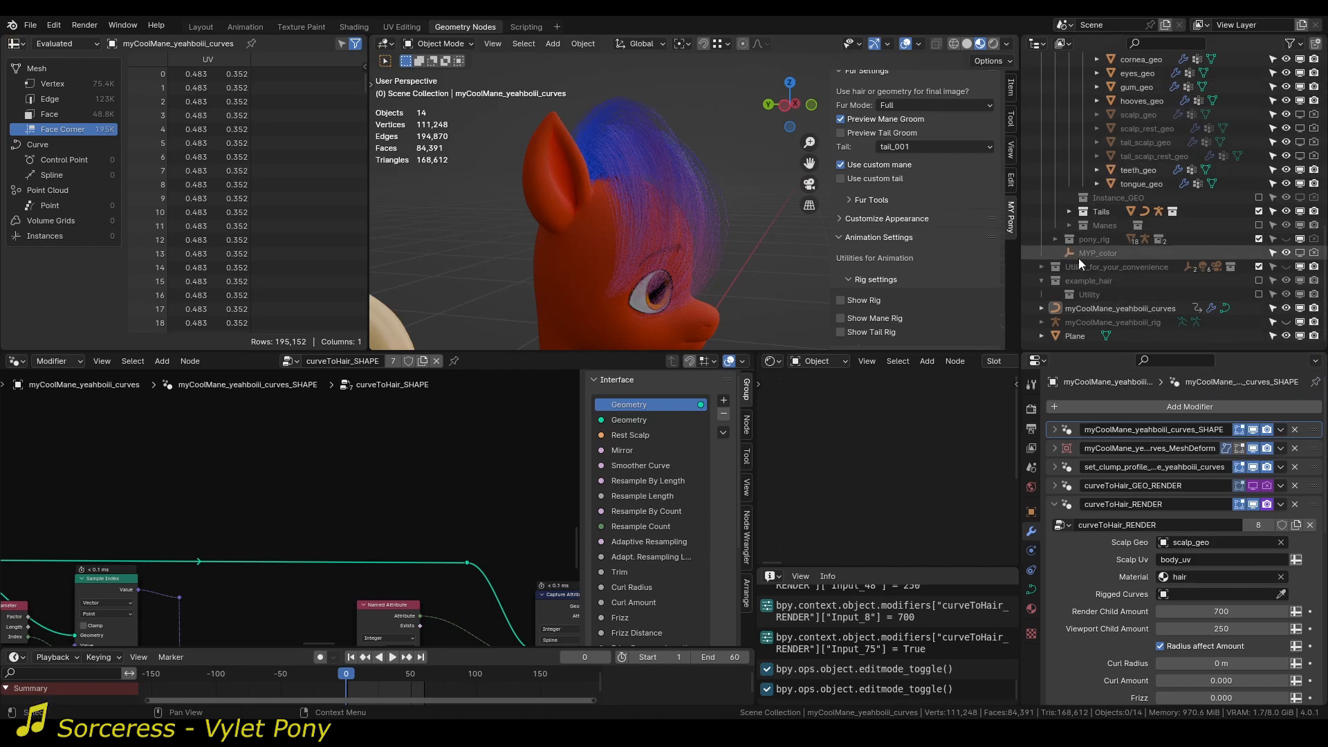
{"action": "scroll", "coordinate": [1092, 559], "scroll_direction": "down", "scroll_amount": 5}
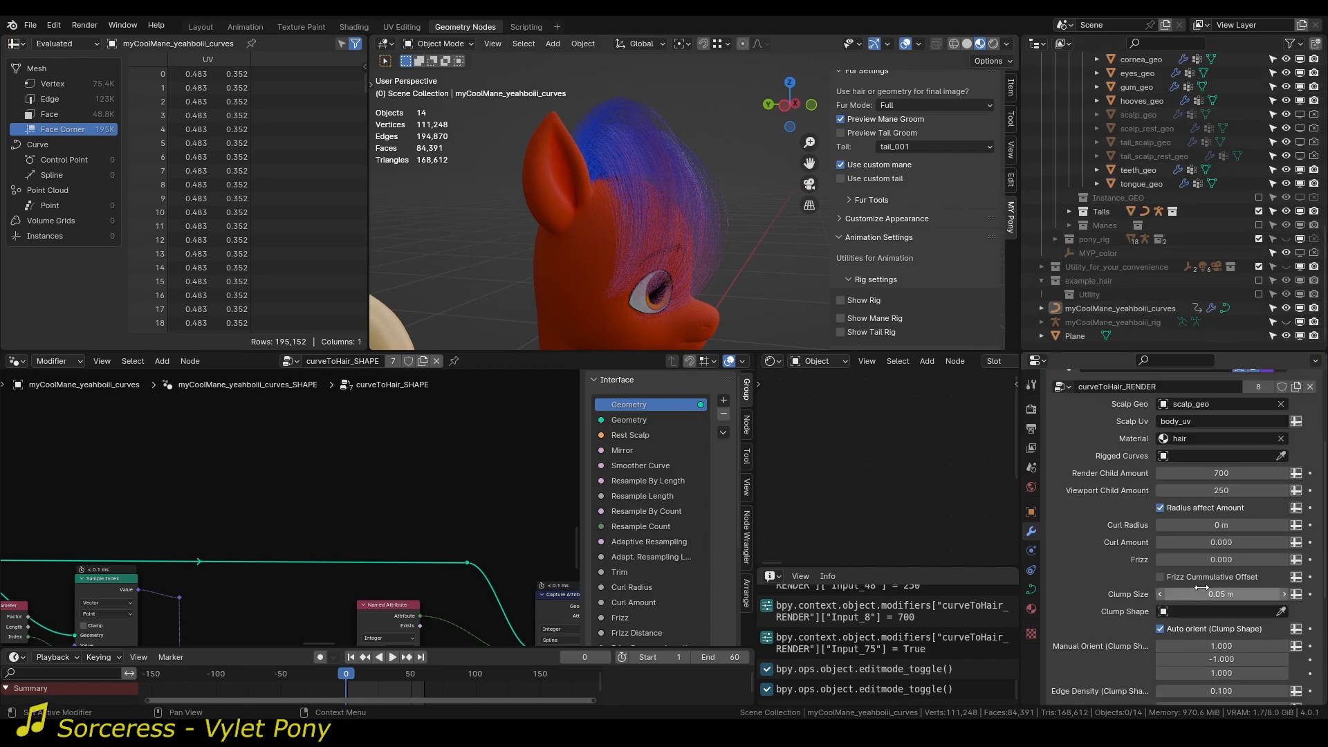
{"action": "mouse_move", "coordinate": [1222, 594]}
{"action": "left_mouse_down"}
{"action": "mouse_move", "coordinate": [1256, 595]}
{"action": "mouse_move", "coordinate": [1212, 595]}
{"action": "mouse_move", "coordinate": [1224, 595]}
{"action": "left_mouse_up"}
{"action": "middle_click_drag", "start_coordinate": [720, 207], "coordinate": [768, 331]}
Set the hair strand Thickness of curveToHair_RENDER to 0.004 m.
{"action": "scroll", "coordinate": [1143, 628], "scroll_direction": "down", "scroll_amount": 7}
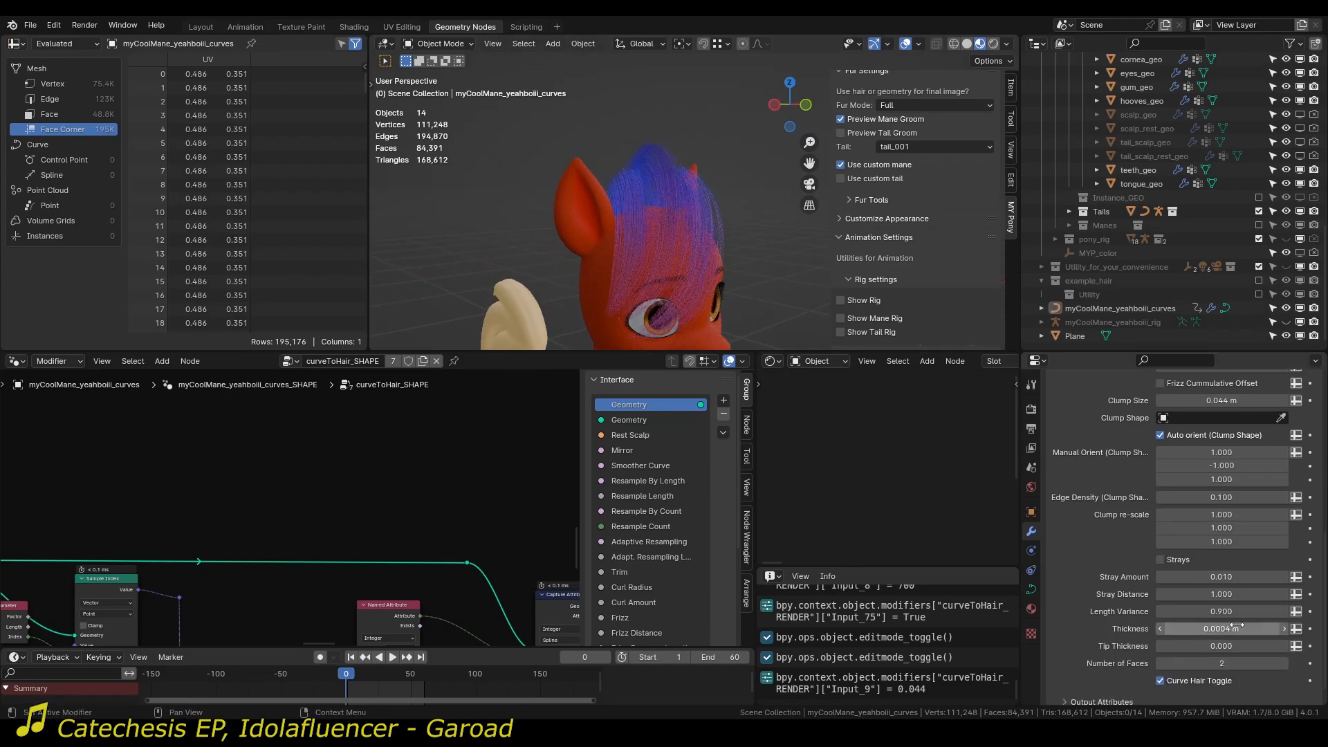
{"action": "left_click", "coordinate": [1213, 629]}
{"action": "left_click_drag", "start_coordinate": [1213, 633], "coordinate": [1184, 628]}
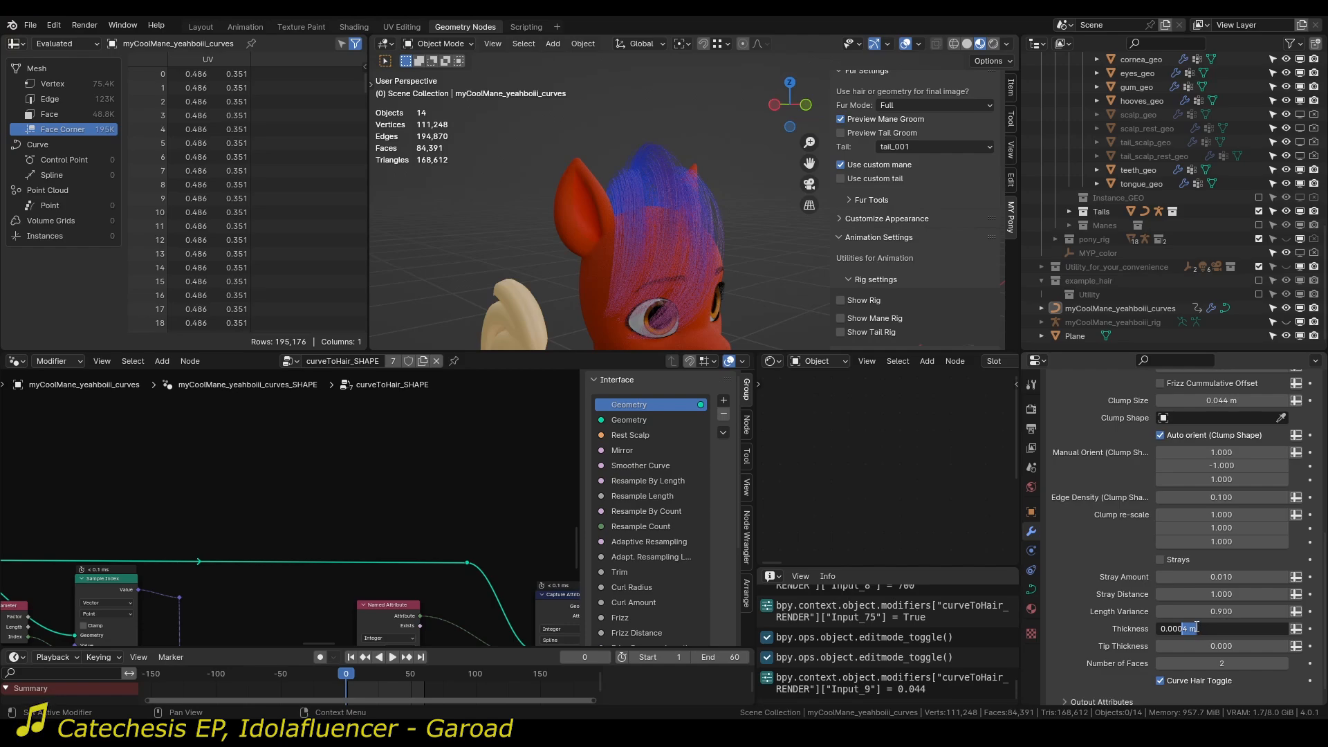
{"action": "key", "text": "Left"}
{"action": "key", "text": "Return"}
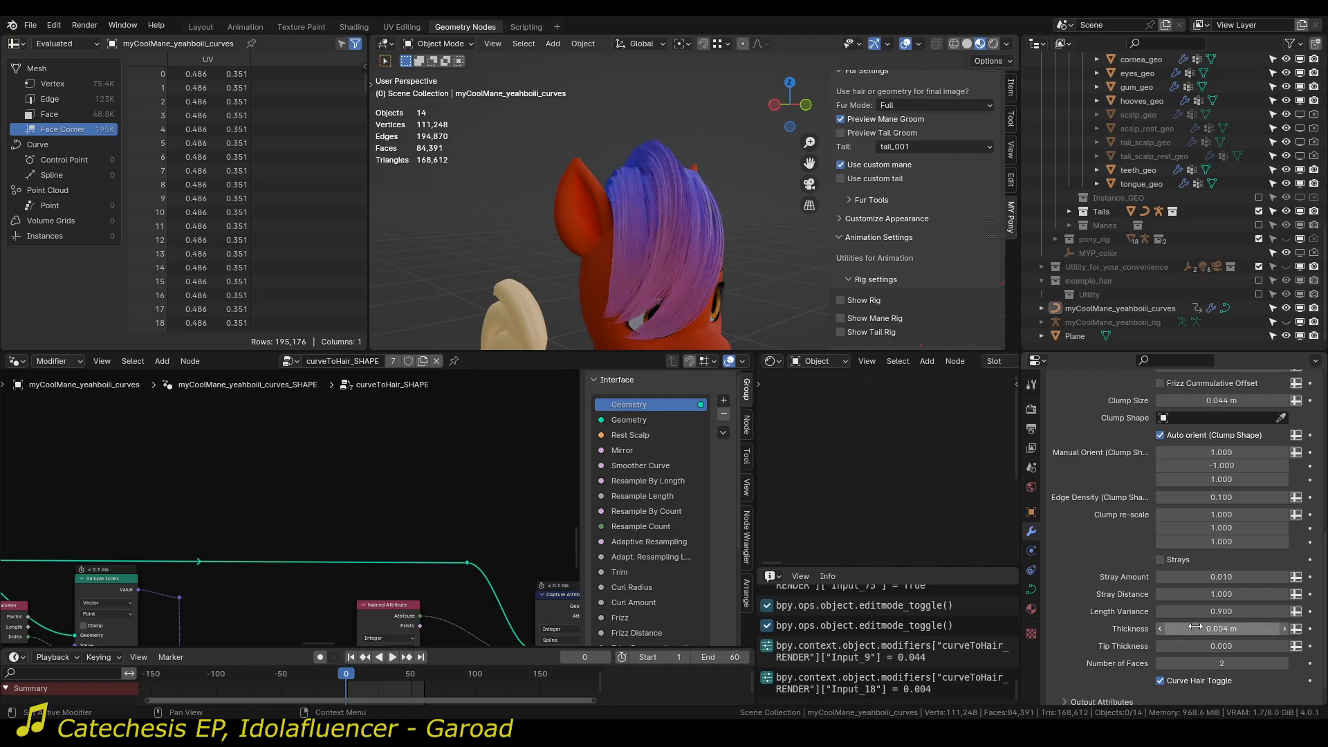
Try curling the mane's rendered strands with a Curl Amount of 0.430 and a Curl Radius of 0.027 m.
{"action": "middle_click_drag", "start_coordinate": [649, 239], "coordinate": [637, 211]}
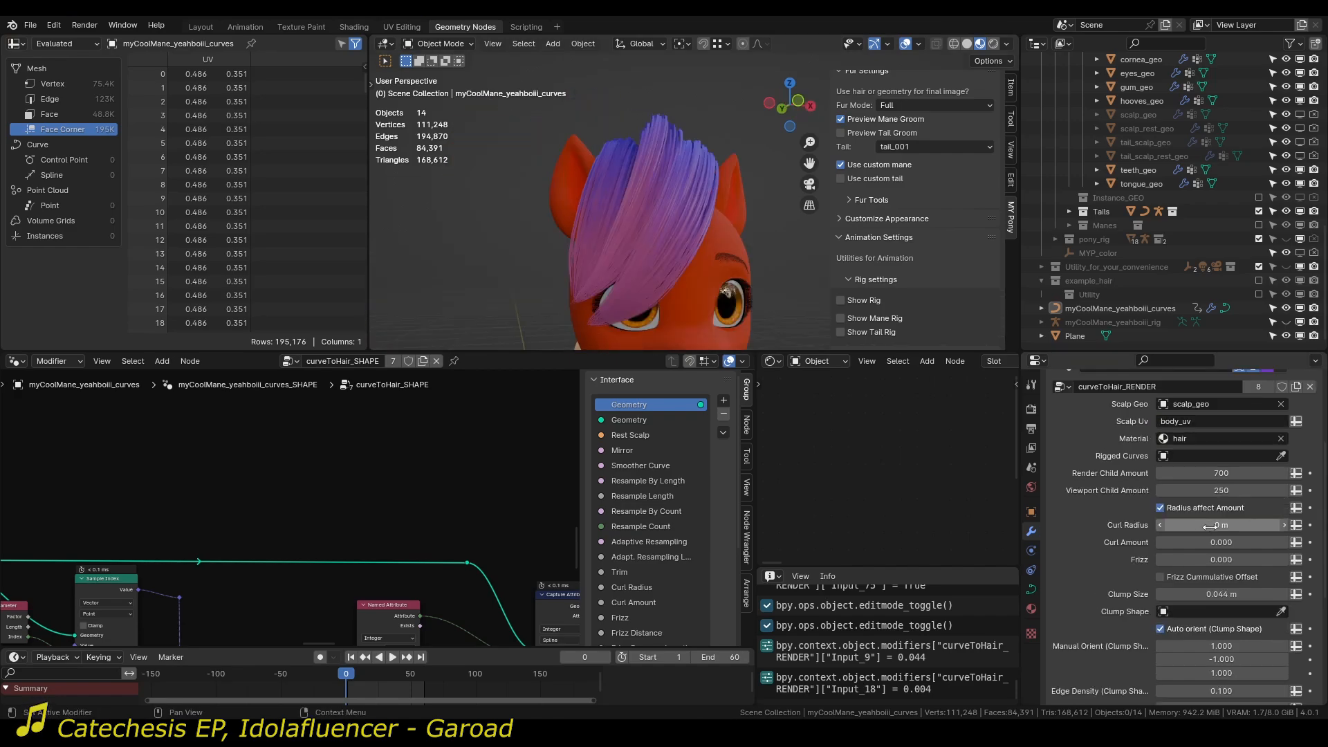
{"action": "mouse_move", "coordinate": [1200, 527]}
{"action": "left_mouse_down"}
{"action": "mouse_move", "coordinate": [1245, 543]}
{"action": "mouse_move", "coordinate": [1194, 526]}
{"action": "left_mouse_up"}
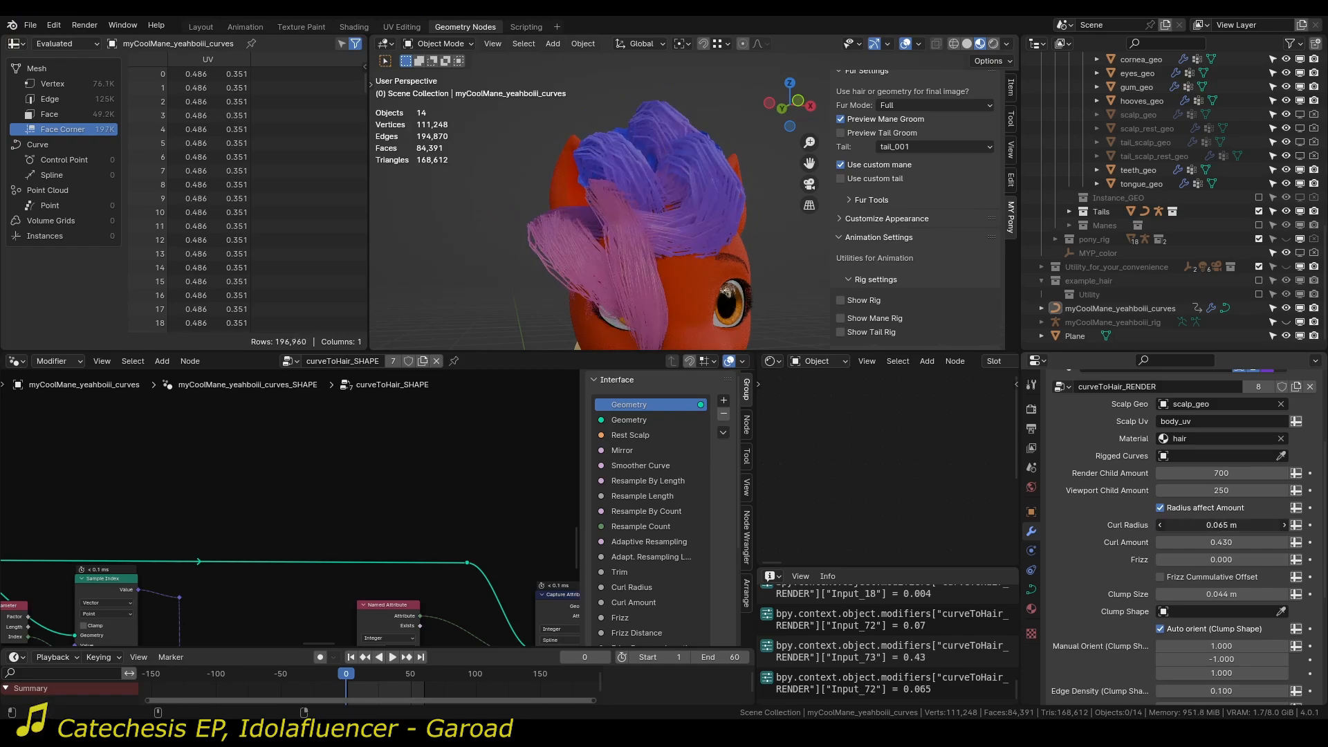
{"action": "middle_click_drag", "start_coordinate": [683, 234], "coordinate": [640, 251]}
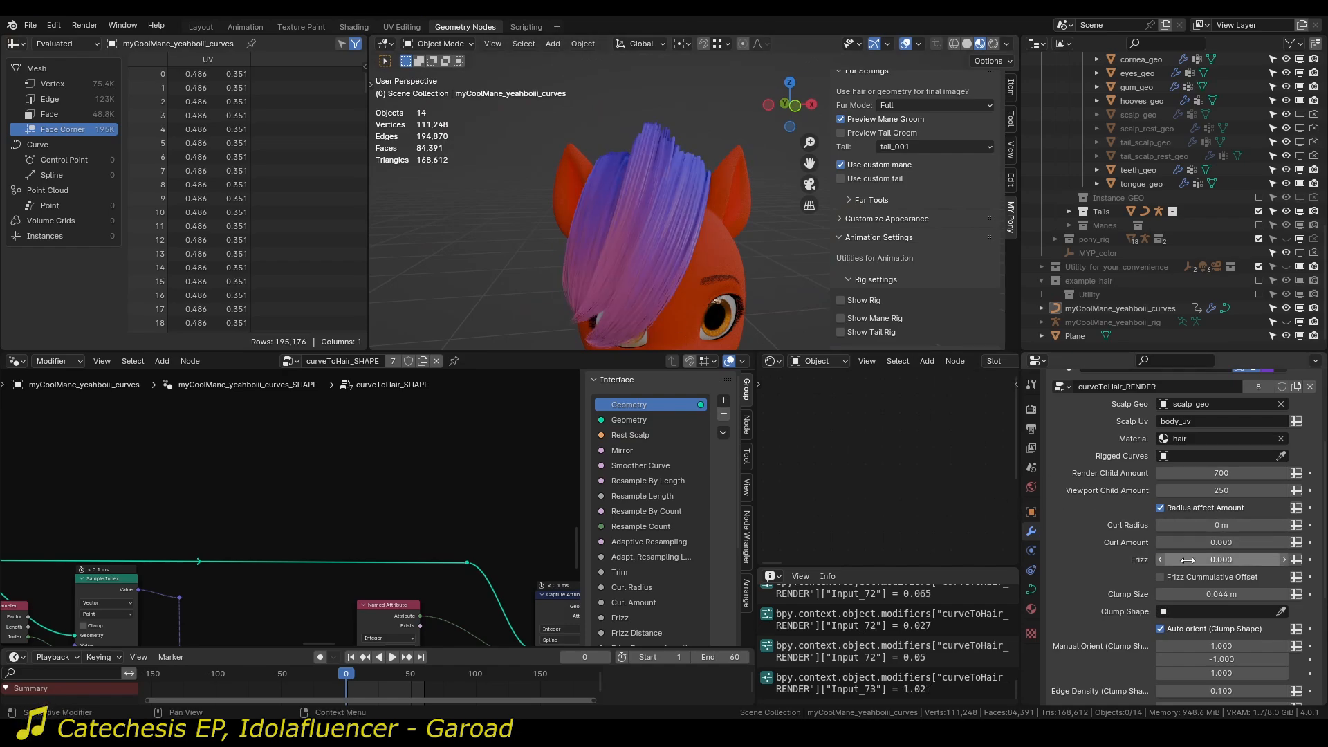
Try a Frizz of 0.040 on curveToHair_RENDER with the curl values at zero, then reset Frizz to 0.
{"action": "left_click_drag", "start_coordinate": [1212, 559], "coordinate": [1223, 560]}
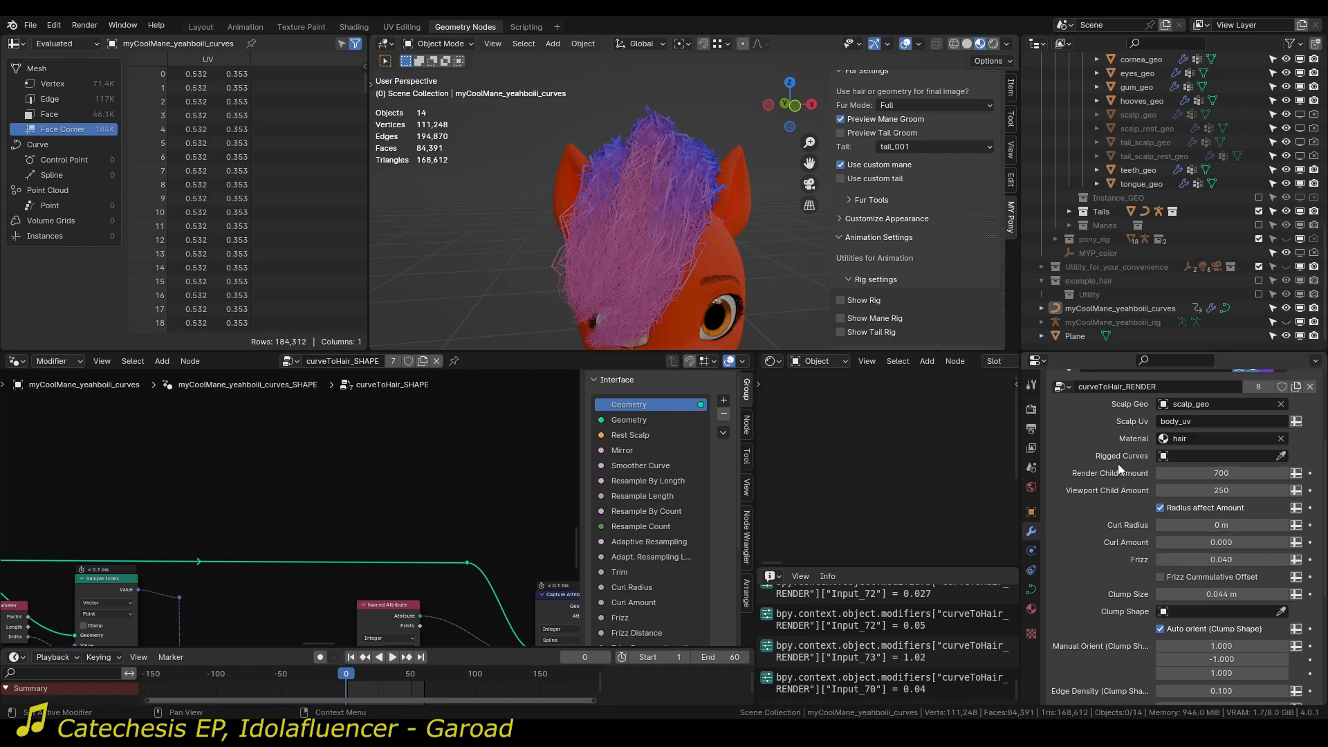
{"action": "scroll", "coordinate": [1100, 512], "scroll_direction": "up", "scroll_amount": 10}
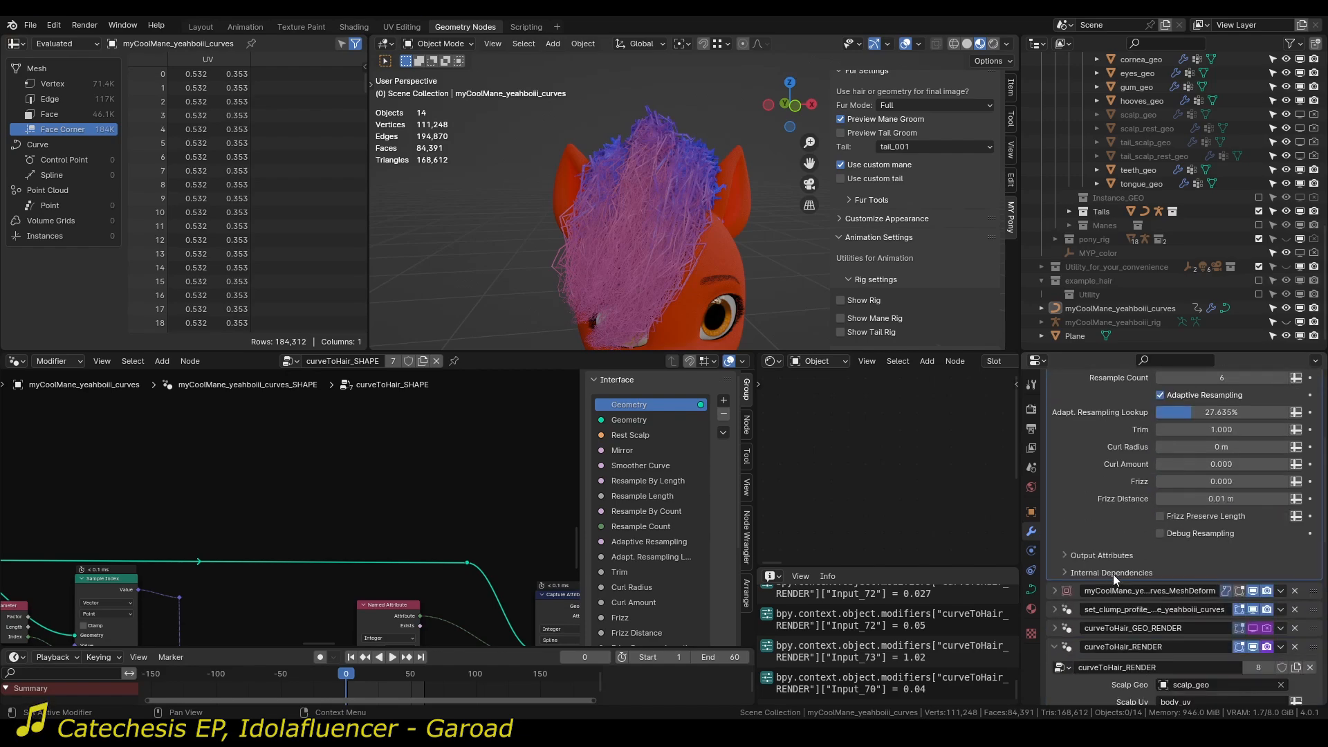
{"action": "scroll", "coordinate": [1121, 512], "scroll_direction": "down", "scroll_amount": 6}
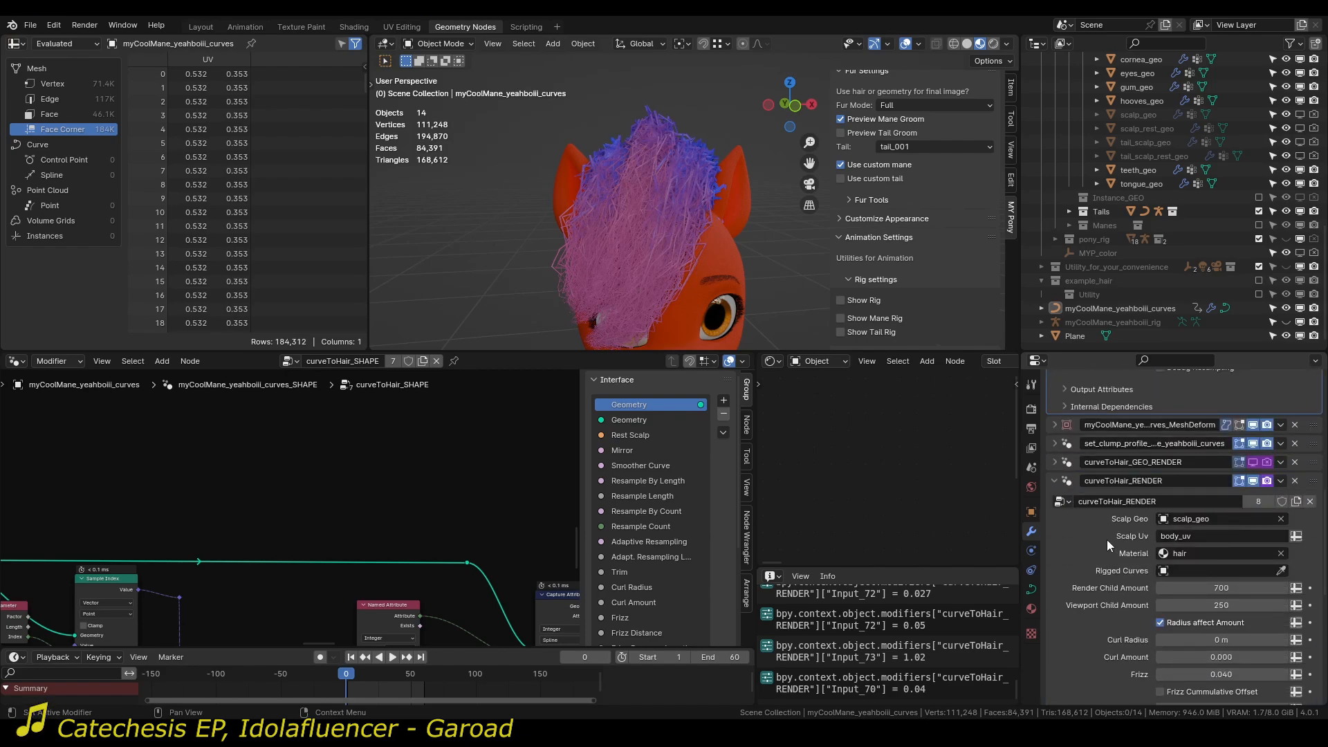
{"action": "scroll", "coordinate": [1127, 637], "scroll_direction": "down", "scroll_amount": 2}
{"action": "left_click_drag", "start_coordinate": [1204, 620], "coordinate": [1169, 619]}
Try frizzing the mane's clumps through the SHAPE modifier with Frizz 2.310 and Frizz Preserve Length enabled.
{"action": "scroll", "coordinate": [1138, 575], "scroll_direction": "up", "scroll_amount": 7}
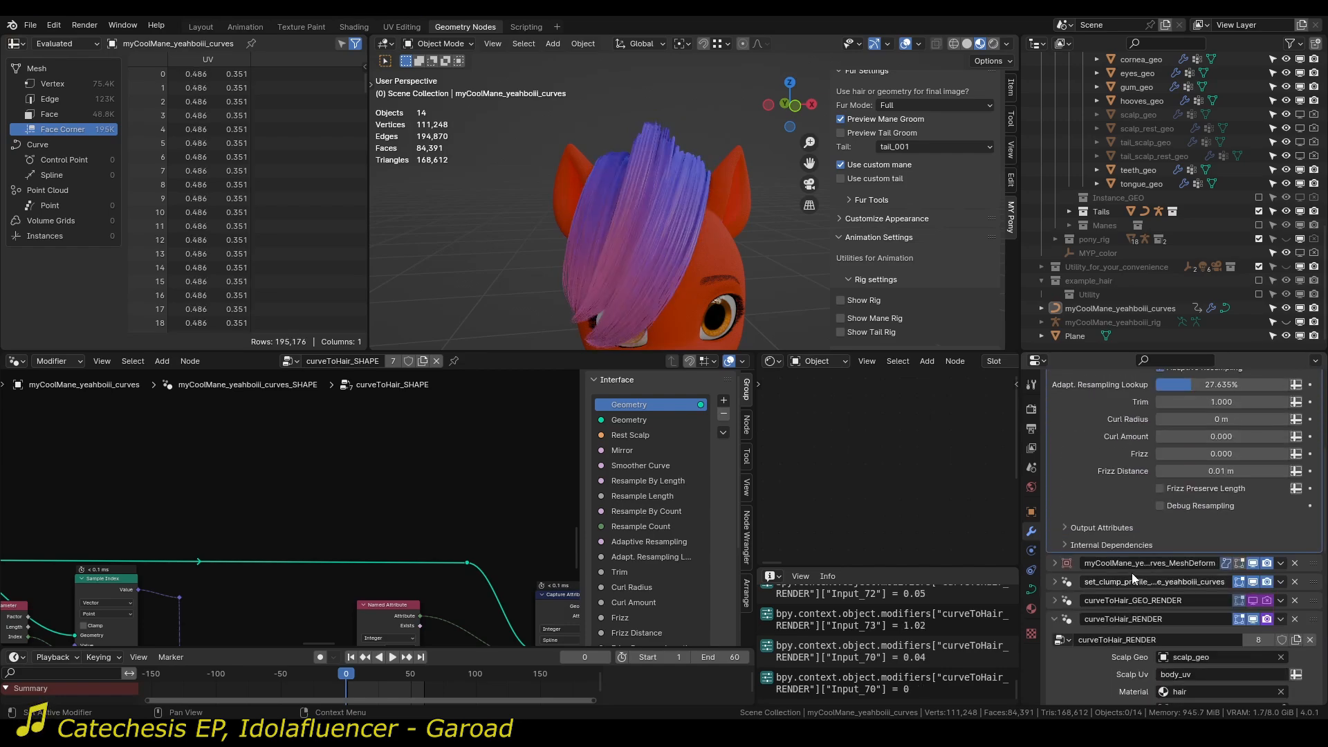
{"action": "mouse_move", "coordinate": [1190, 454]}
{"action": "left_mouse_down"}
{"action": "mouse_move", "coordinate": [1232, 454]}
{"action": "mouse_move", "coordinate": [1194, 463]}
{"action": "left_mouse_up"}
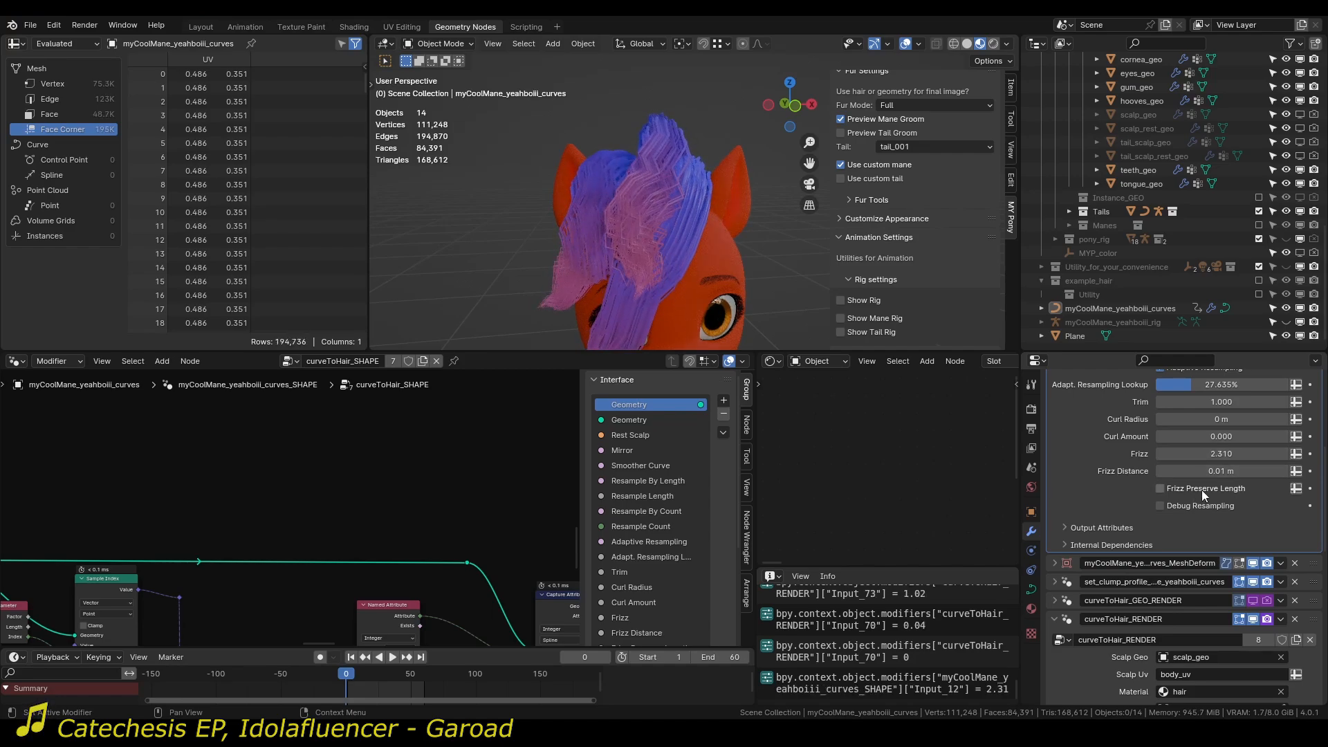
{"action": "left_click", "coordinate": [1202, 489]}
{"action": "middle_click_drag", "start_coordinate": [596, 177], "coordinate": [644, 202]}
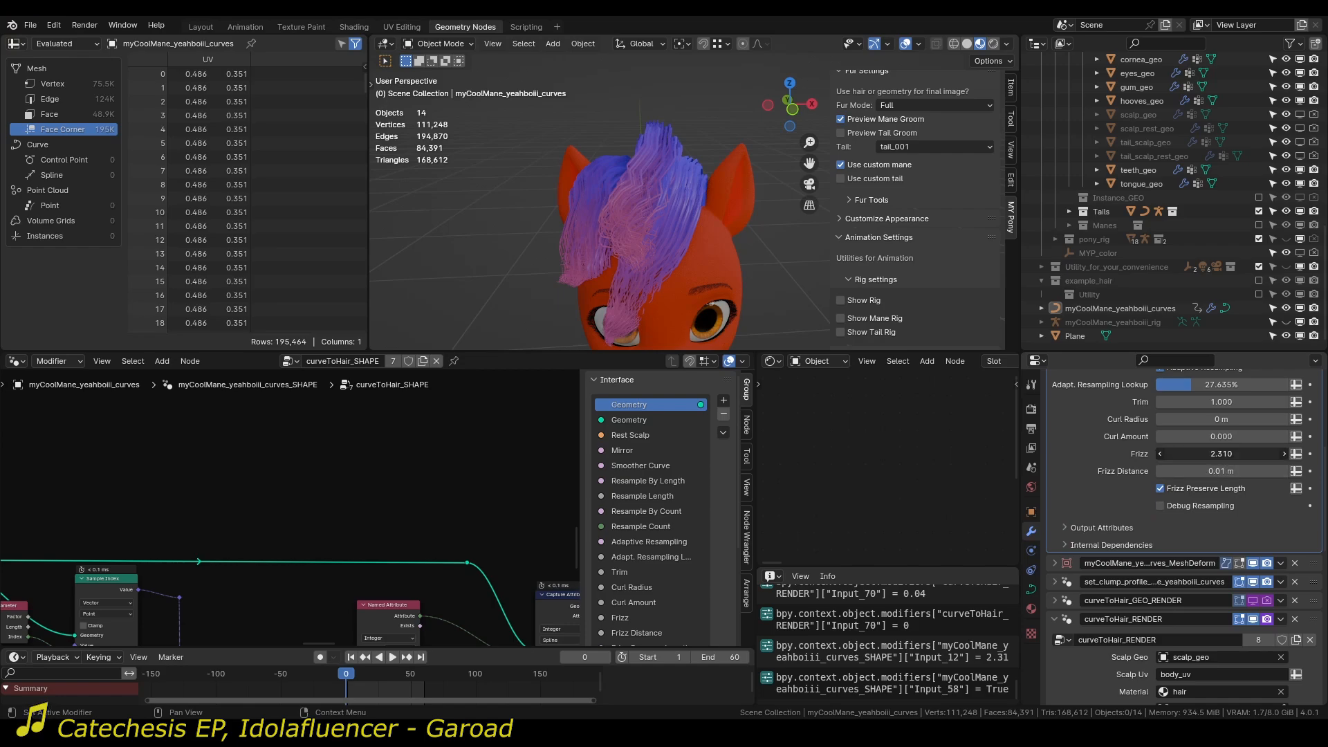
Try SHAPE Frizz 1.550 and Frizz Distance 0.06 m, disable Frizz Preserve Length, and reset both values to 0.
{"action": "mouse_move", "coordinate": [1228, 454]}
{"action": "left_mouse_down"}
{"action": "mouse_move", "coordinate": [1175, 455]}
{"action": "mouse_move", "coordinate": [1227, 473]}
{"action": "left_mouse_up"}
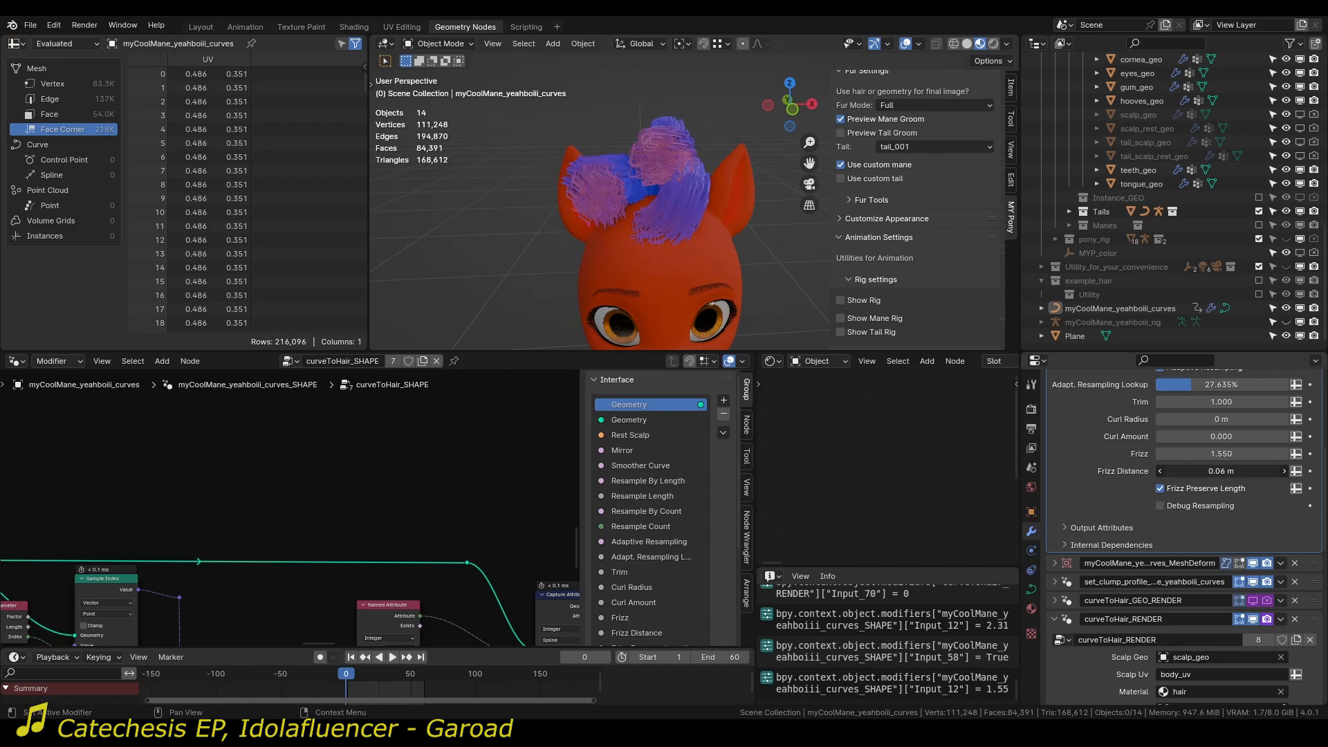
{"action": "left_click", "coordinate": [1214, 488]}
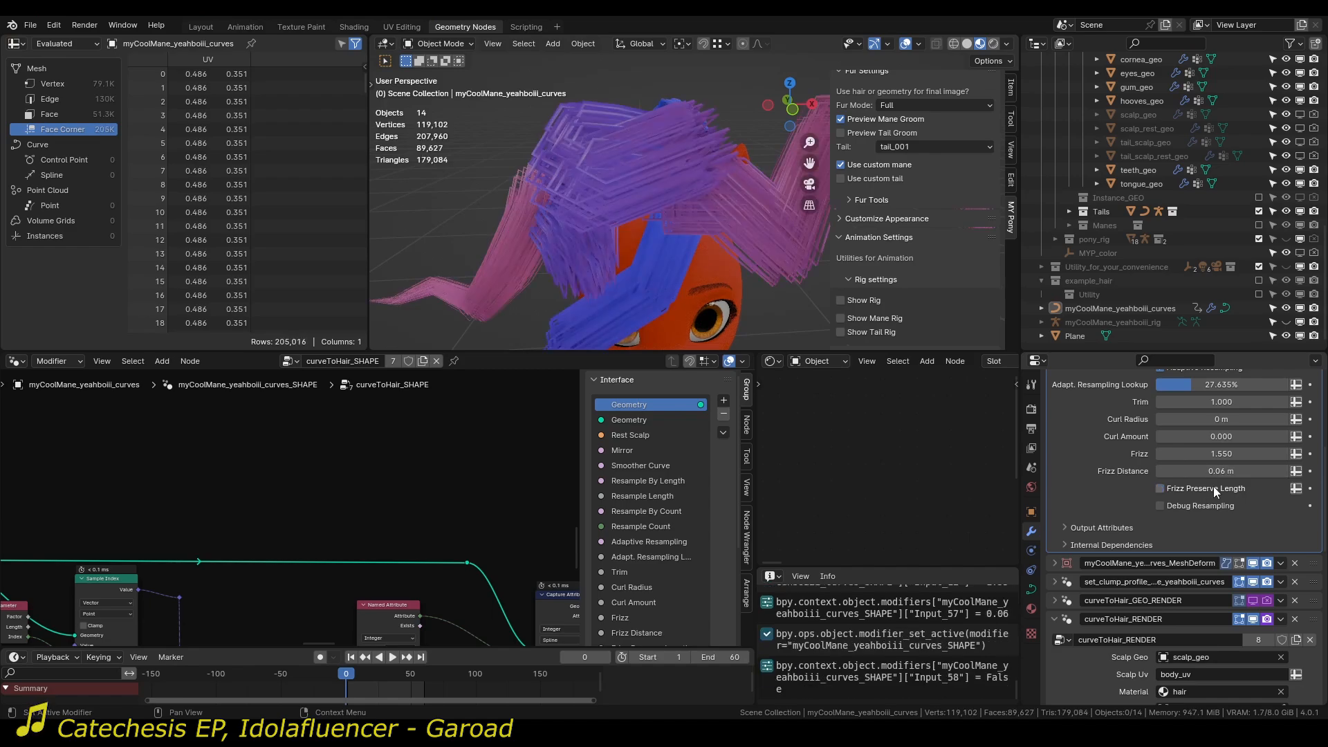
{"action": "mouse_move", "coordinate": [1219, 471]}
{"action": "left_mouse_down"}
{"action": "mouse_move", "coordinate": [1192, 472]}
{"action": "mouse_move", "coordinate": [1201, 457]}
{"action": "left_mouse_up"}
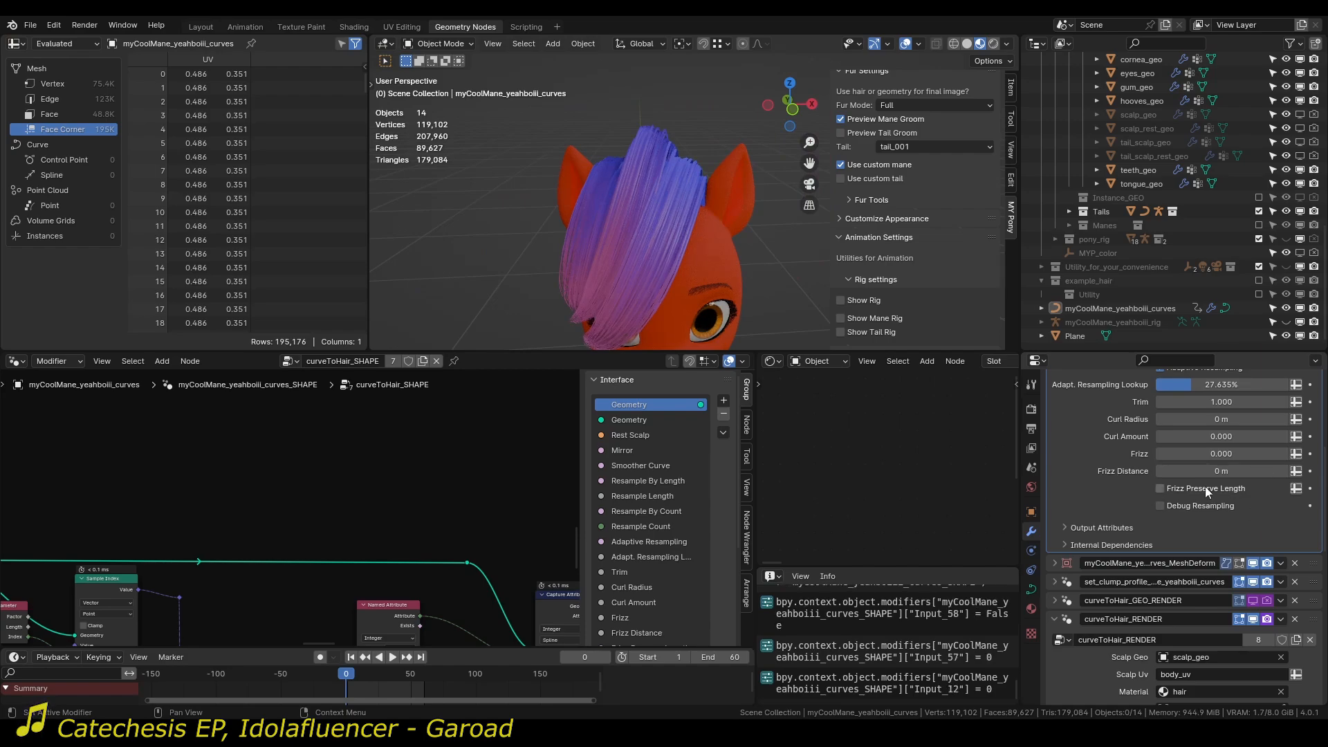
Try a Frizz of 0.040 on curveToHair_RENDER with Frizz Cummulative Offset enabled and inspect the strands.
{"action": "scroll", "coordinate": [1057, 495], "scroll_direction": "down", "scroll_amount": 10}
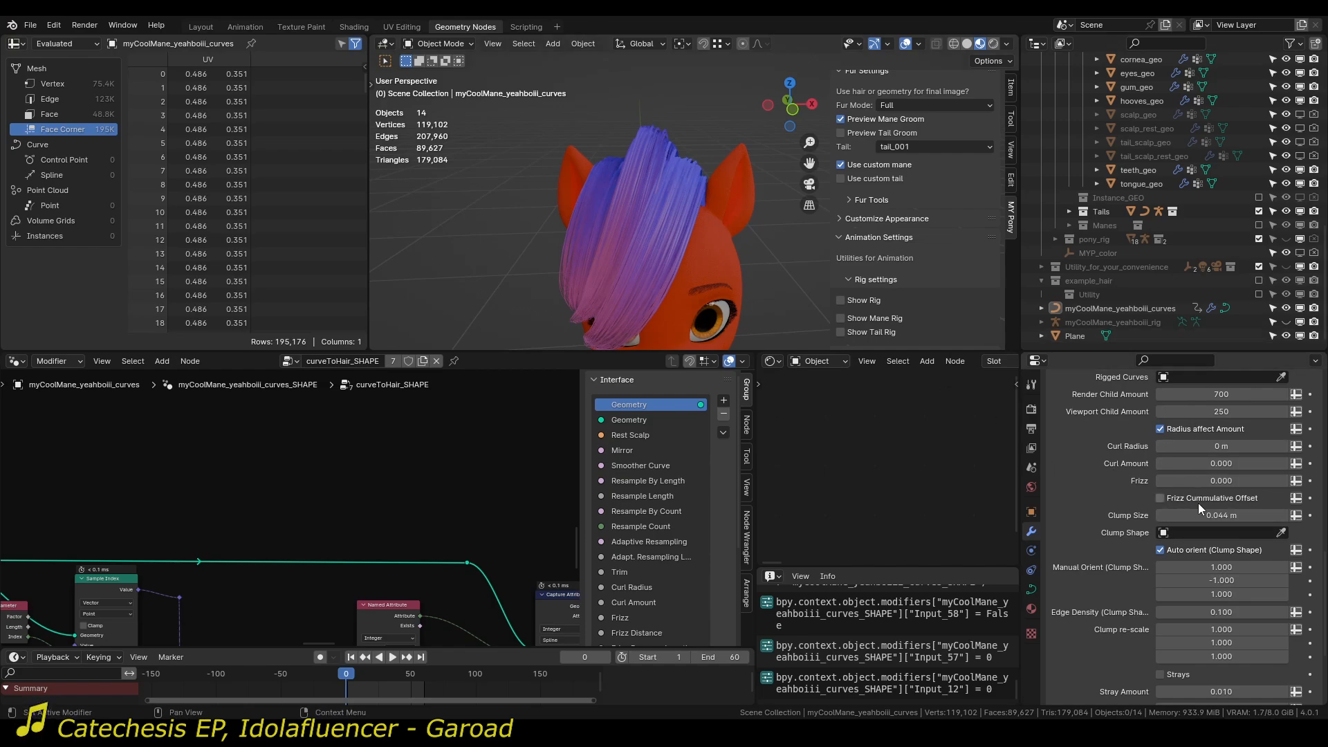
{"action": "left_click_drag", "start_coordinate": [1206, 481], "coordinate": [1234, 481]}
{"action": "middle_click_drag", "start_coordinate": [717, 235], "coordinate": [659, 205]}
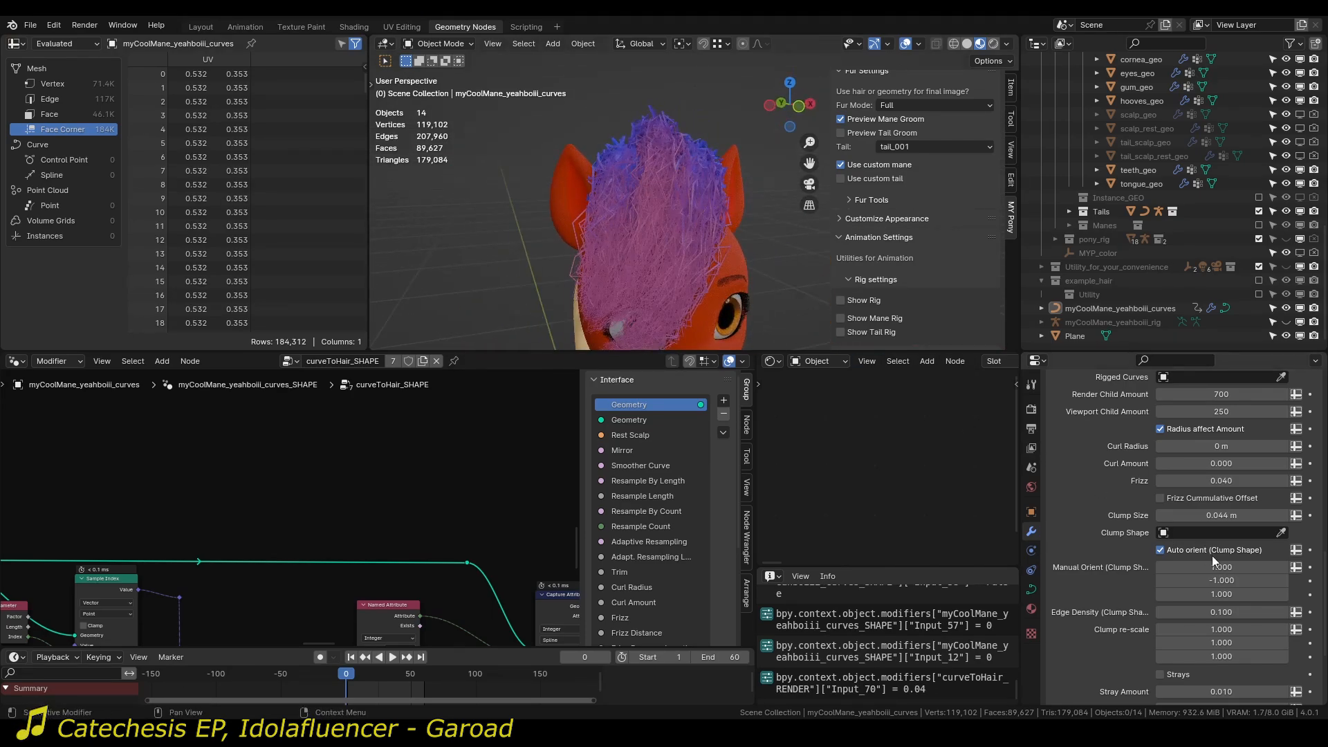
{"action": "left_click", "coordinate": [1219, 500]}
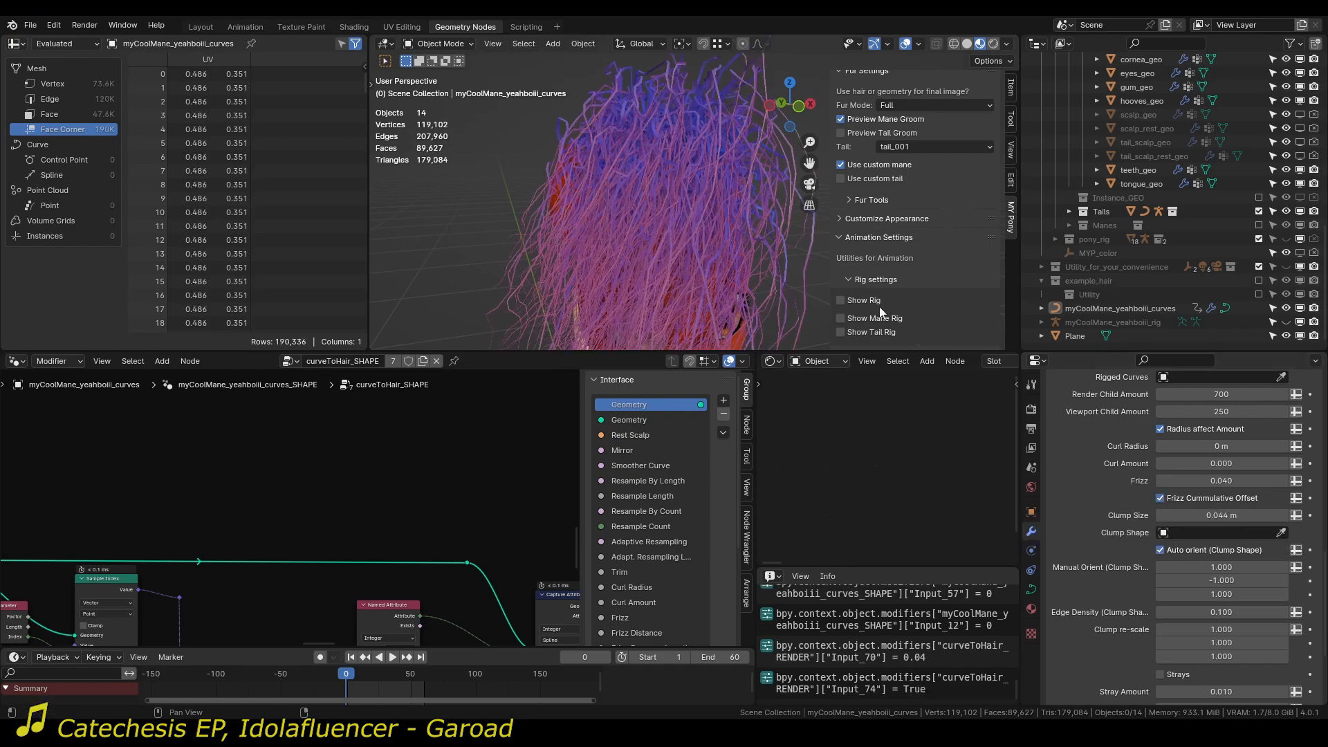
{"action": "middle_click_drag", "start_coordinate": [692, 207], "coordinate": [722, 217]}
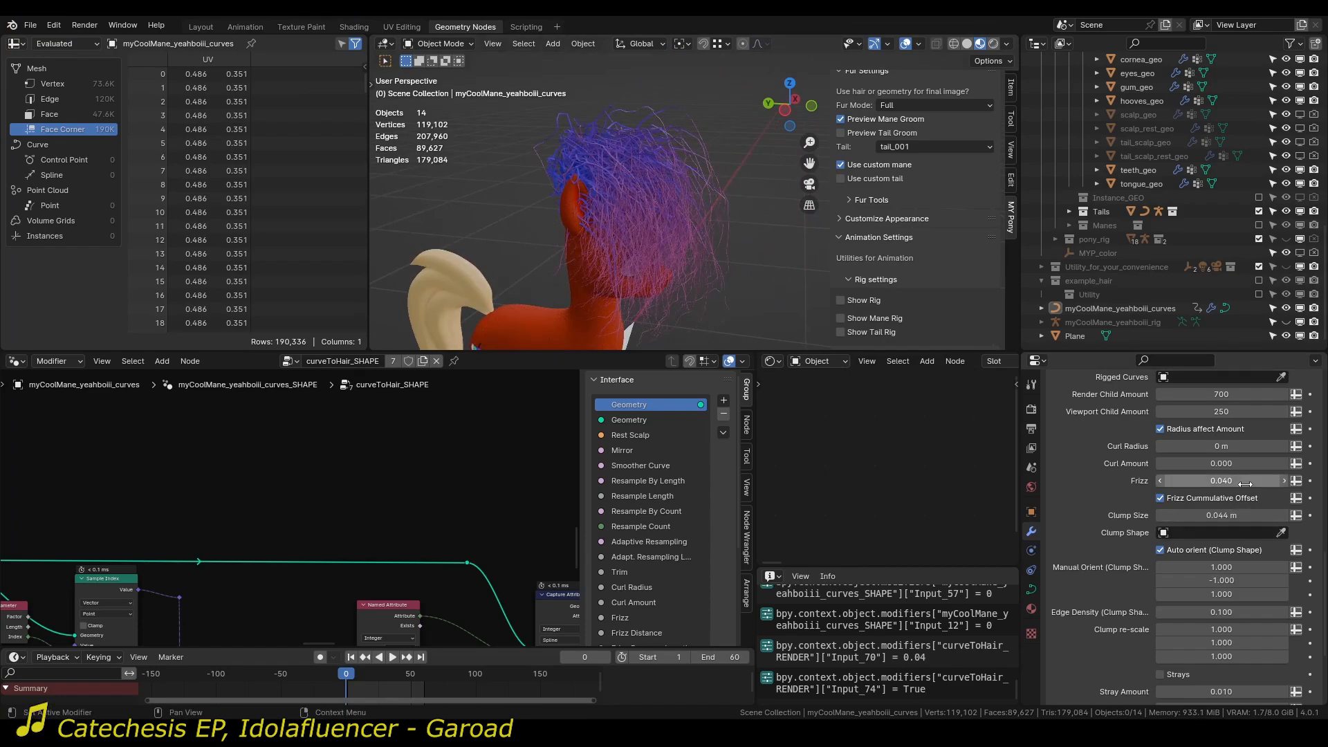
Try a cumulative-offset Frizz of 0.007, then disable Frizz Cummulative Offset and reset Frizz to 0.
{"action": "key", "text": "BackSpace"}
{"action": "left_click_drag", "start_coordinate": [1246, 483], "coordinate": [1261, 483]}
{"action": "scroll", "coordinate": [757, 223], "scroll_direction": "up", "scroll_amount": 4}
{"action": "middle_click_drag", "start_coordinate": [757, 222], "coordinate": [568, 218]}
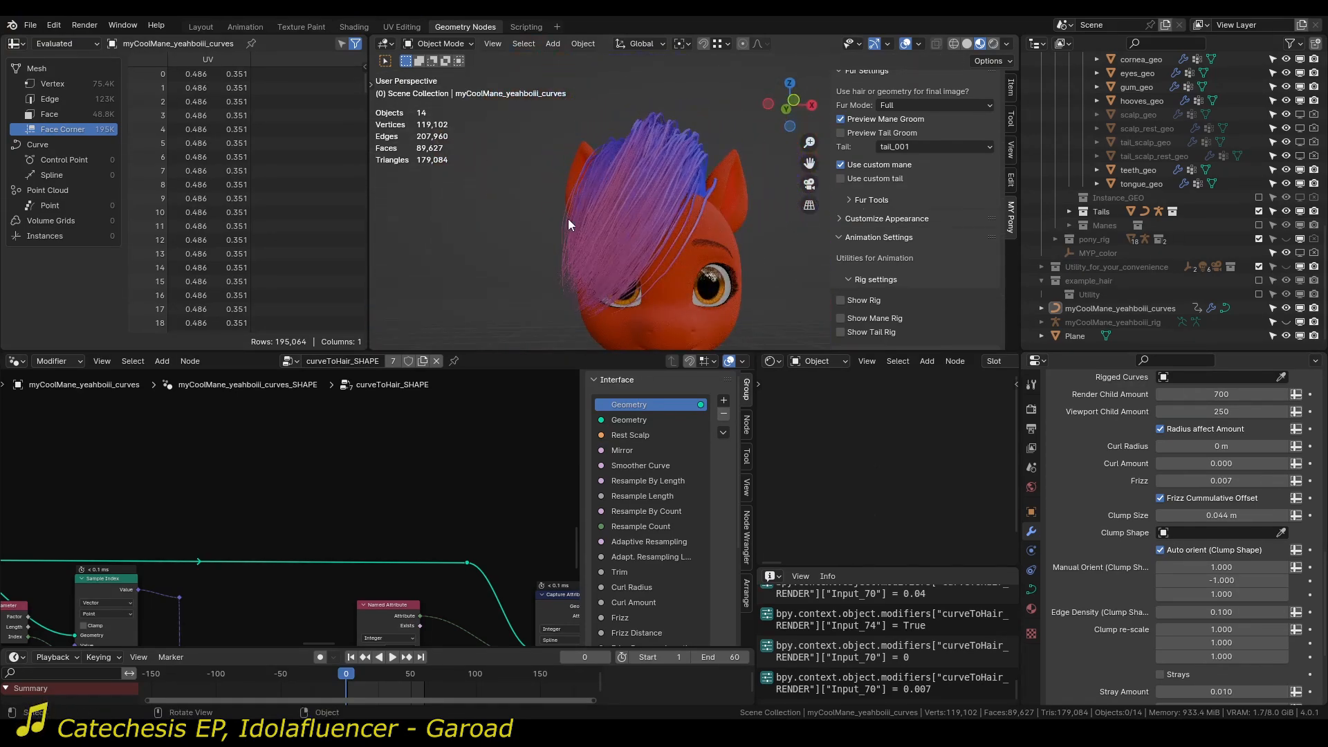
{"action": "left_click", "coordinate": [1211, 496]}
{"action": "left_click_drag", "start_coordinate": [1229, 483], "coordinate": [1176, 483]}
Assign the star-shaped Plane as the Clump Shape of curveToHair_RENDER.
{"action": "scroll", "coordinate": [761, 260], "scroll_direction": "down", "scroll_amount": 3}
{"action": "mouse_move", "coordinate": [718, 250]}
{"action": "middle_mouse_down", "text": "shift"}
{"action": "mouse_move", "coordinate": [701, 173]}
{"action": "mouse_move", "coordinate": [704, 292]}
{"action": "mouse_move", "coordinate": [731, 273]}
{"action": "middle_mouse_up", "text": "shift"}
{"action": "left_click", "coordinate": [1282, 533]}
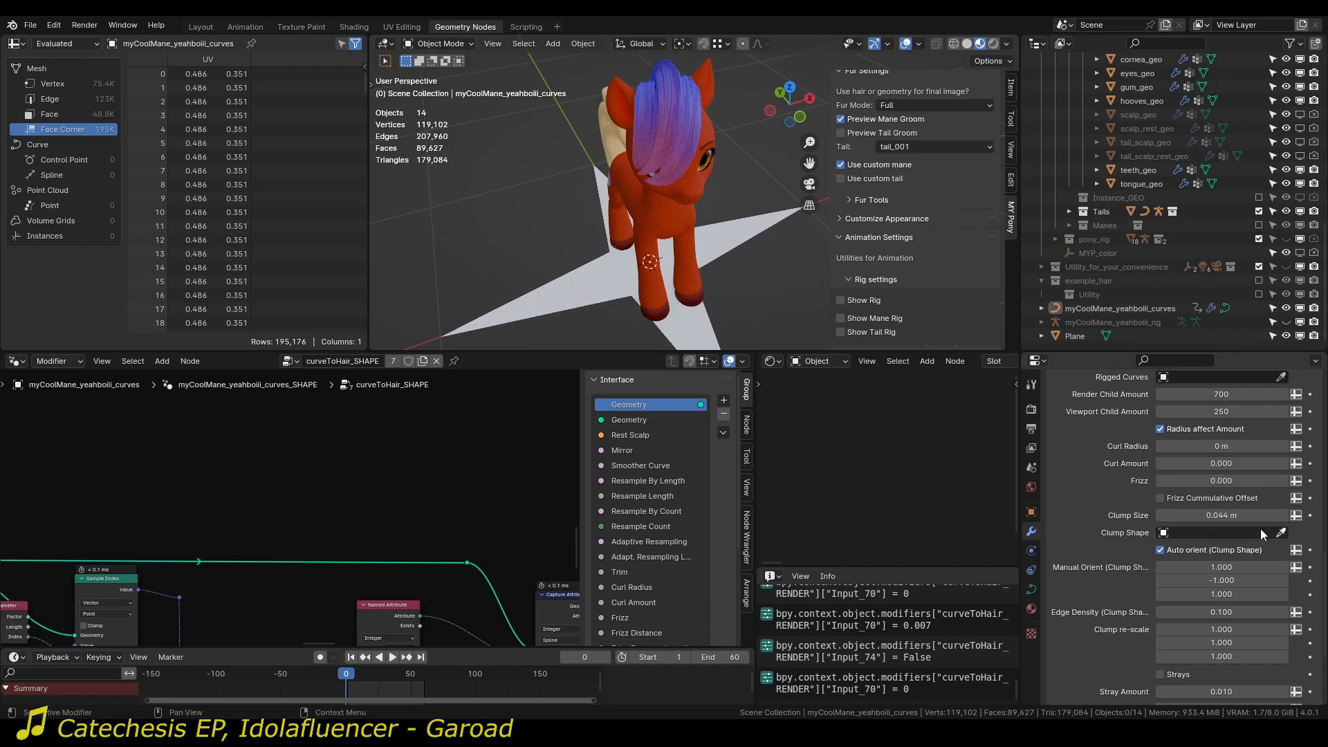
{"action": "left_click", "coordinate": [570, 285]}
{"action": "middle_click_drag", "start_coordinate": [570, 285], "coordinate": [599, 148]}
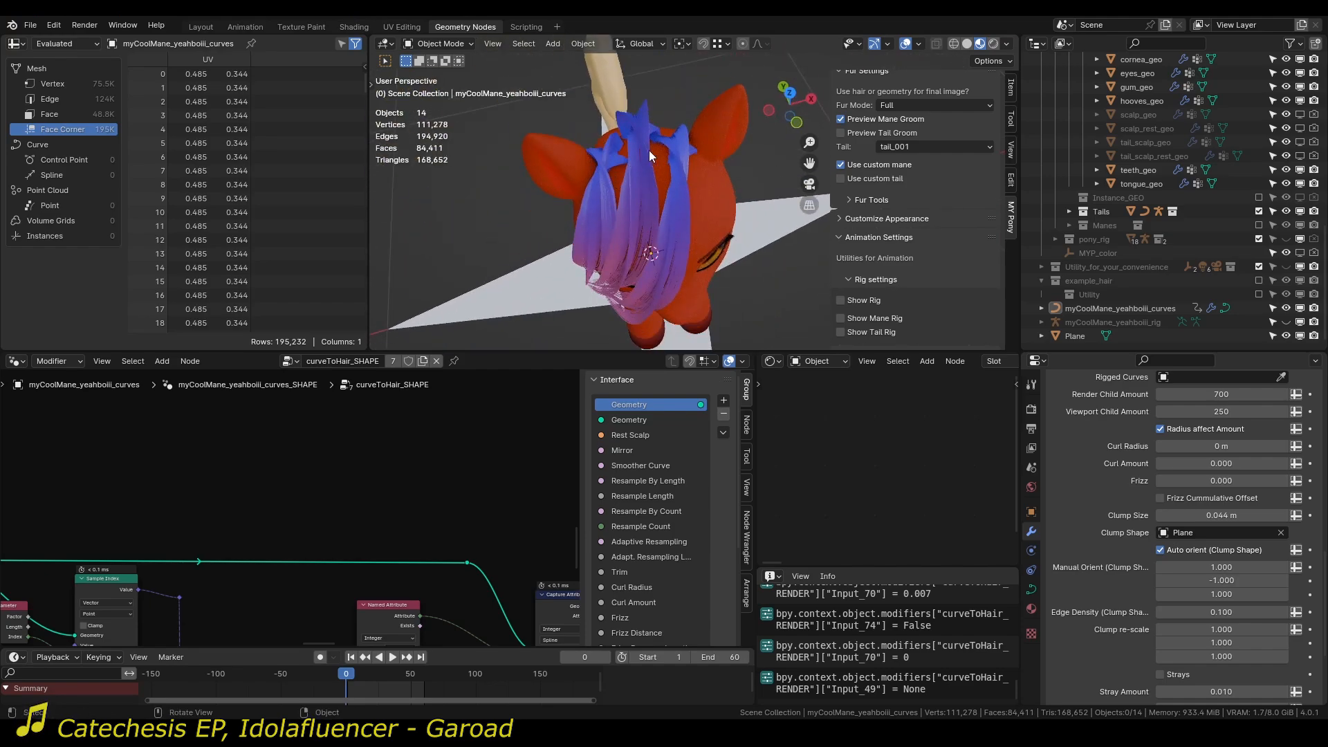
Disable Auto orient for the clump shape and set Manual Orient to 0, 1, 0.
{"action": "left_click", "coordinate": [1208, 550]}
{"action": "middle_click_drag", "start_coordinate": [648, 236], "coordinate": [605, 318]}
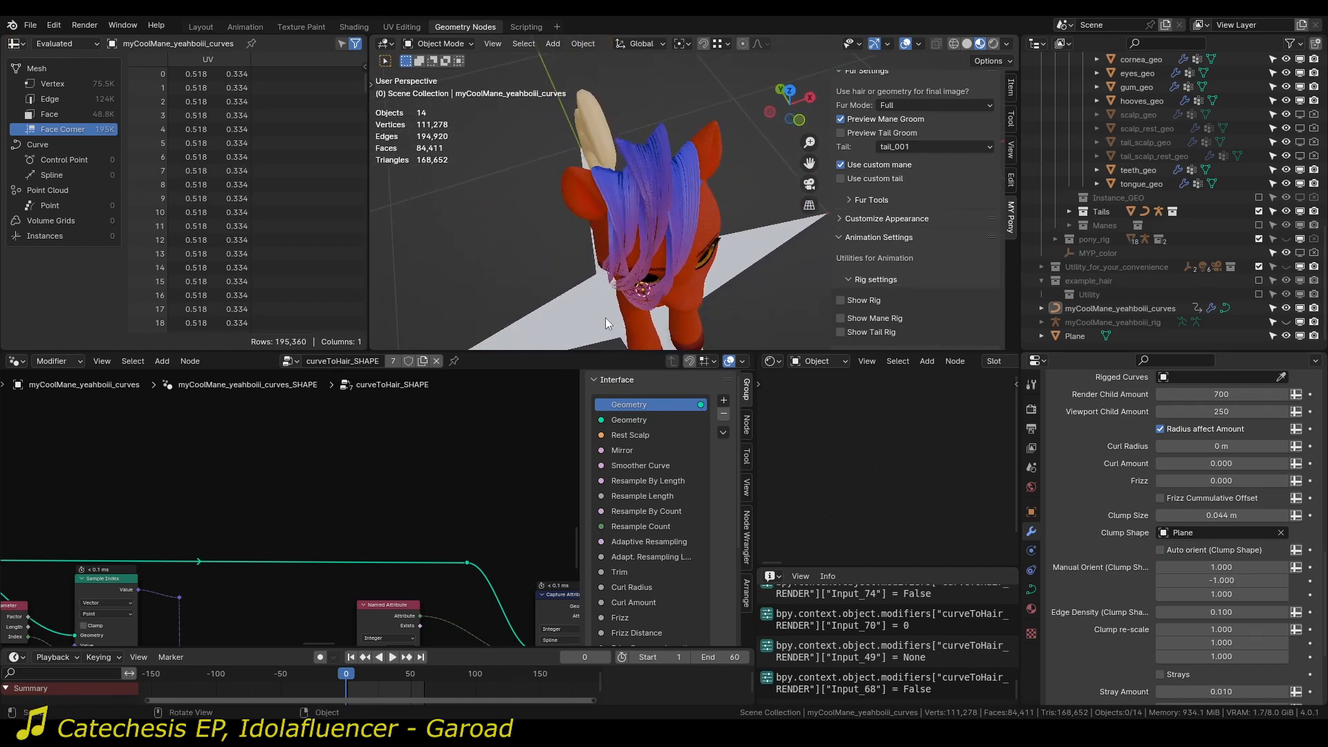
{"action": "left_click", "coordinate": [1217, 567]}
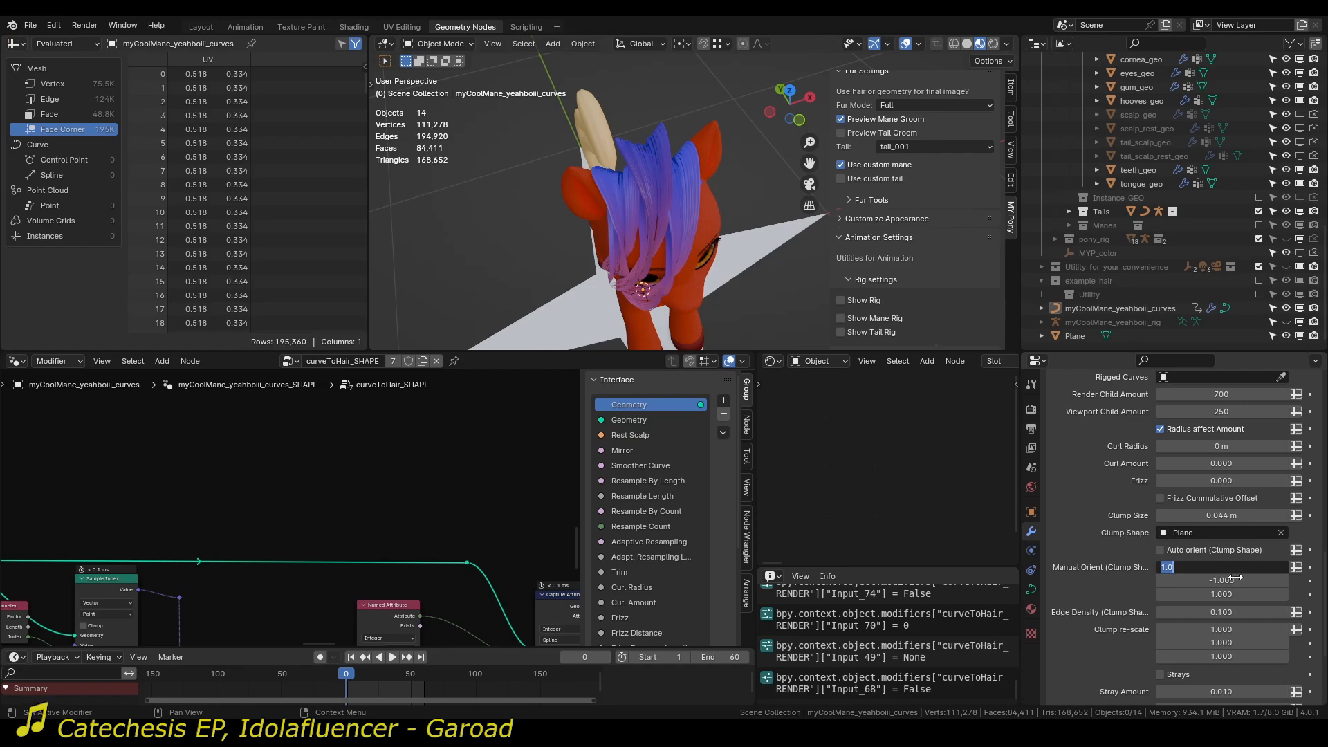
{"action": "type", "text": "00"}
{"action": "key", "text": "Return"}
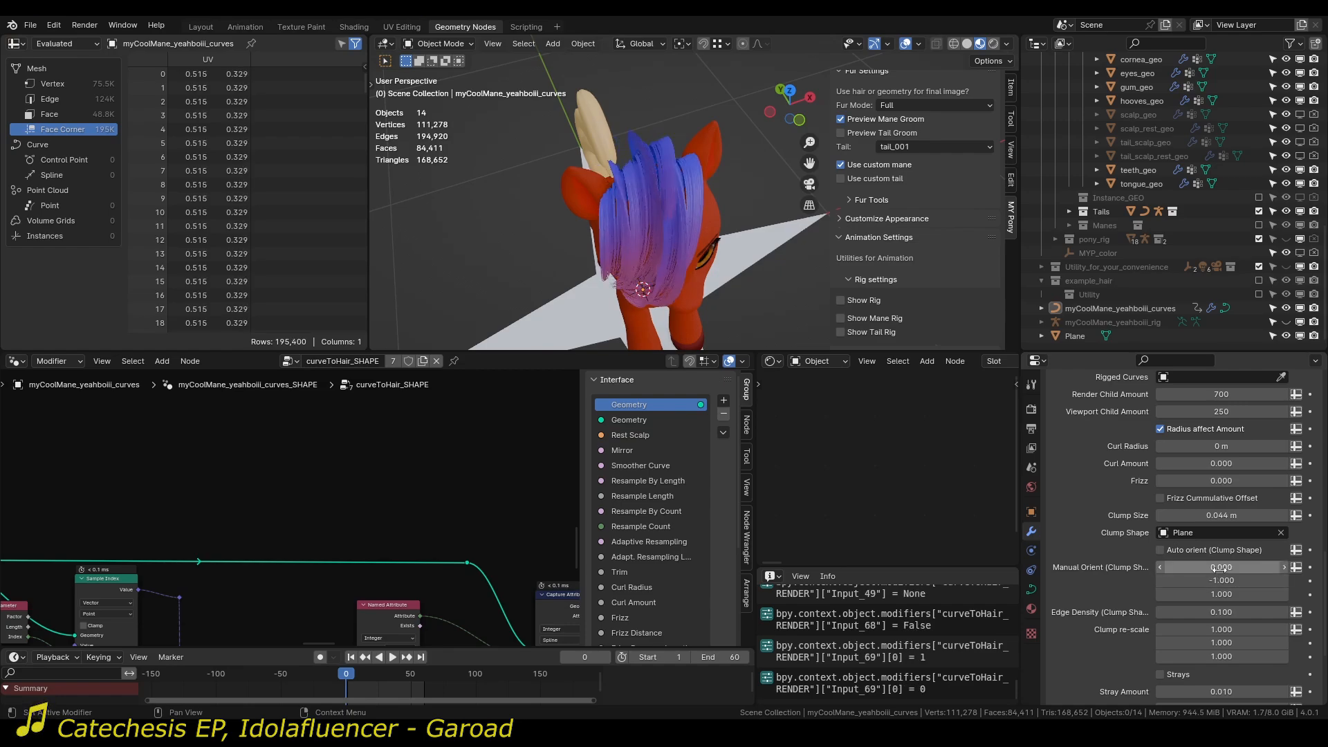
{"action": "left_click", "coordinate": [1236, 595]}
{"action": "type", "text": "0"}
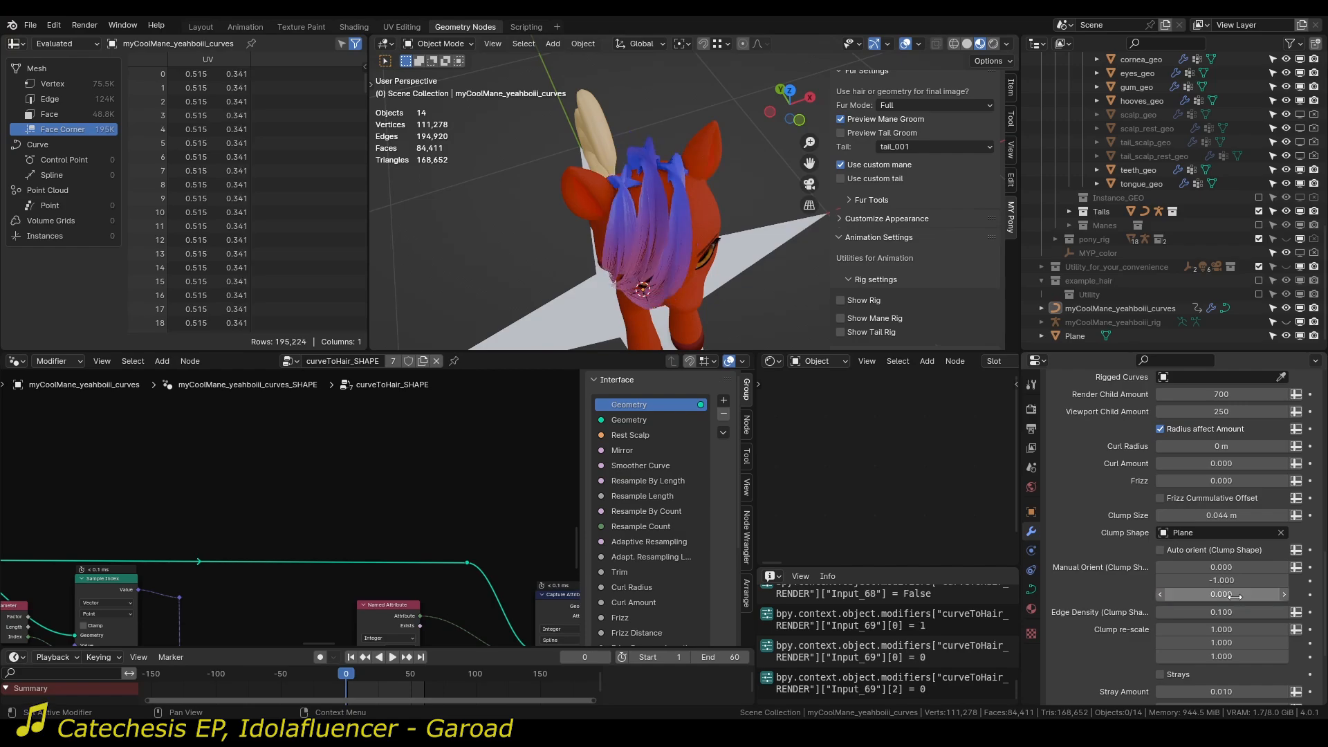
{"action": "key", "text": "Return"}
{"action": "left_click", "coordinate": [1222, 580]}
{"action": "type", "text": "1"}
{"action": "key", "text": "Return"}
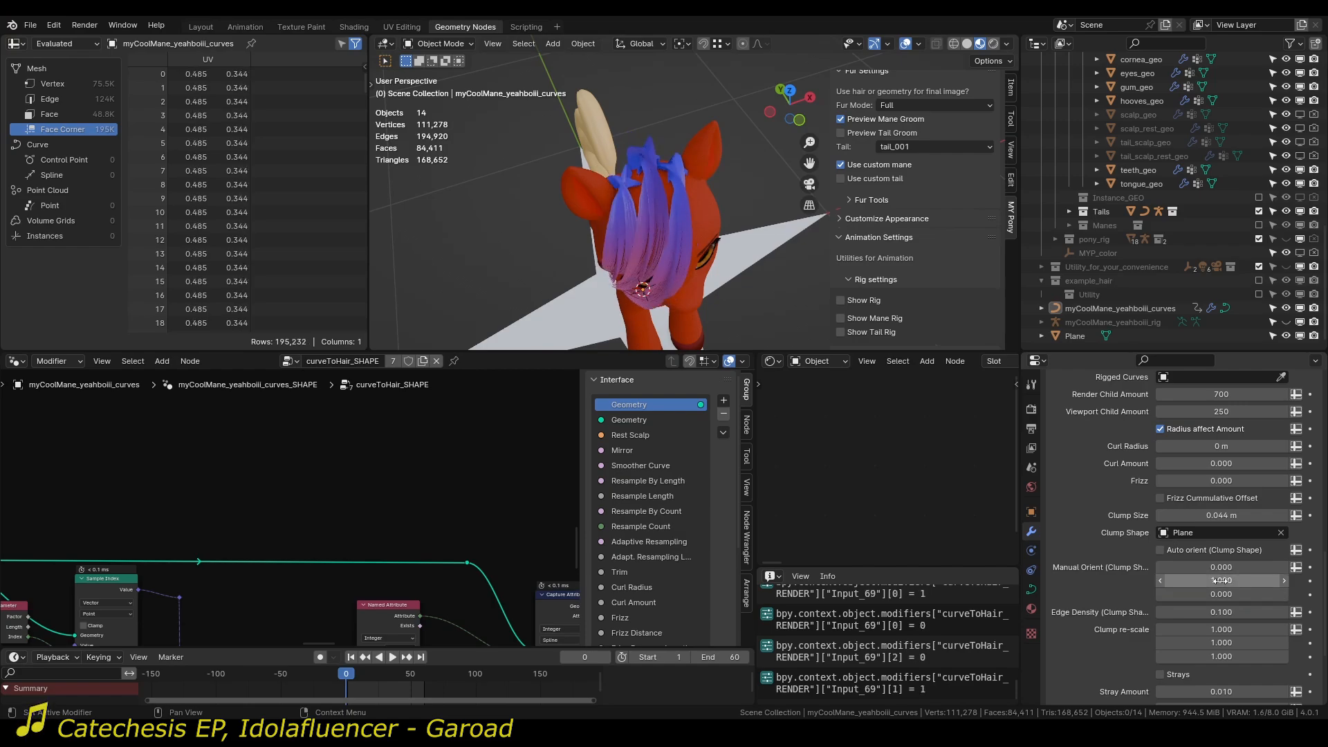
Set the first and third Manual Orient values of the clump shape to 0.5.
{"action": "middle_click_drag", "start_coordinate": [728, 267], "coordinate": [786, 247]}
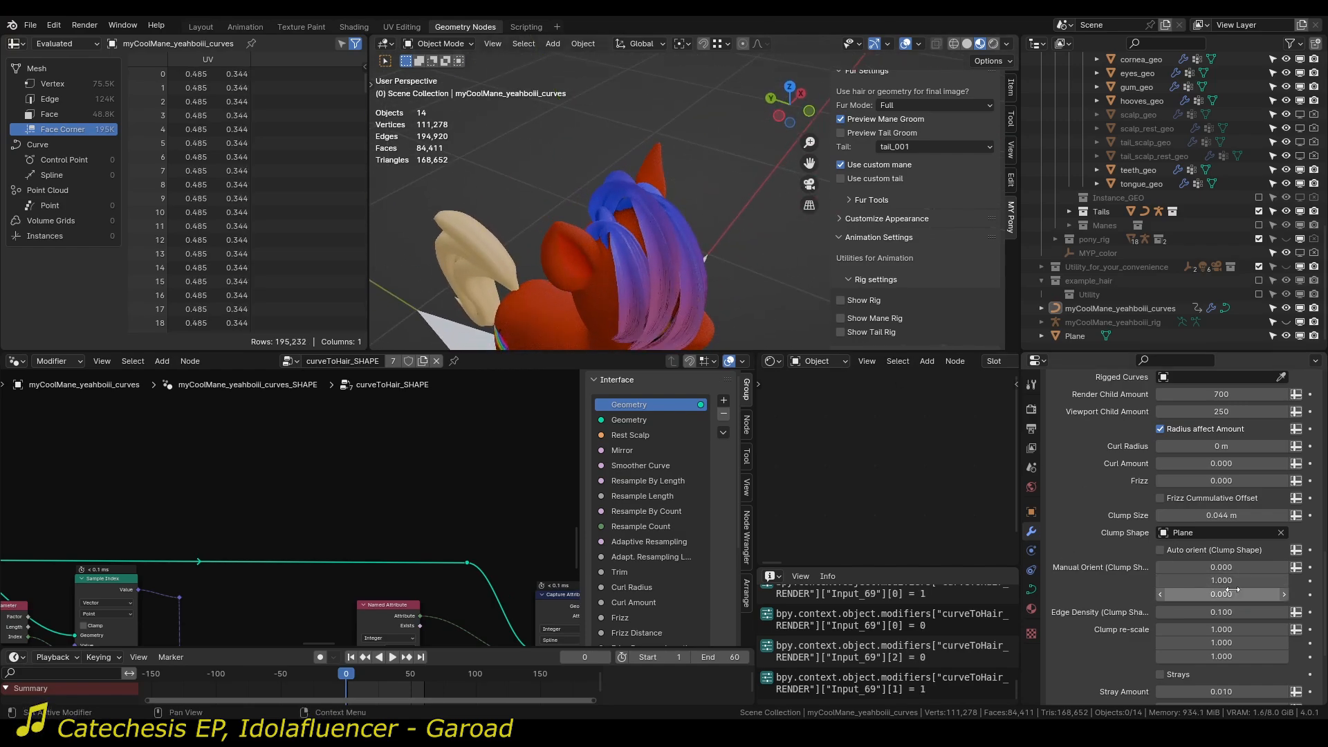
{"action": "left_click", "coordinate": [1222, 567]}
{"action": "type", "text": "0.5"}
{"action": "key", "text": "Return"}
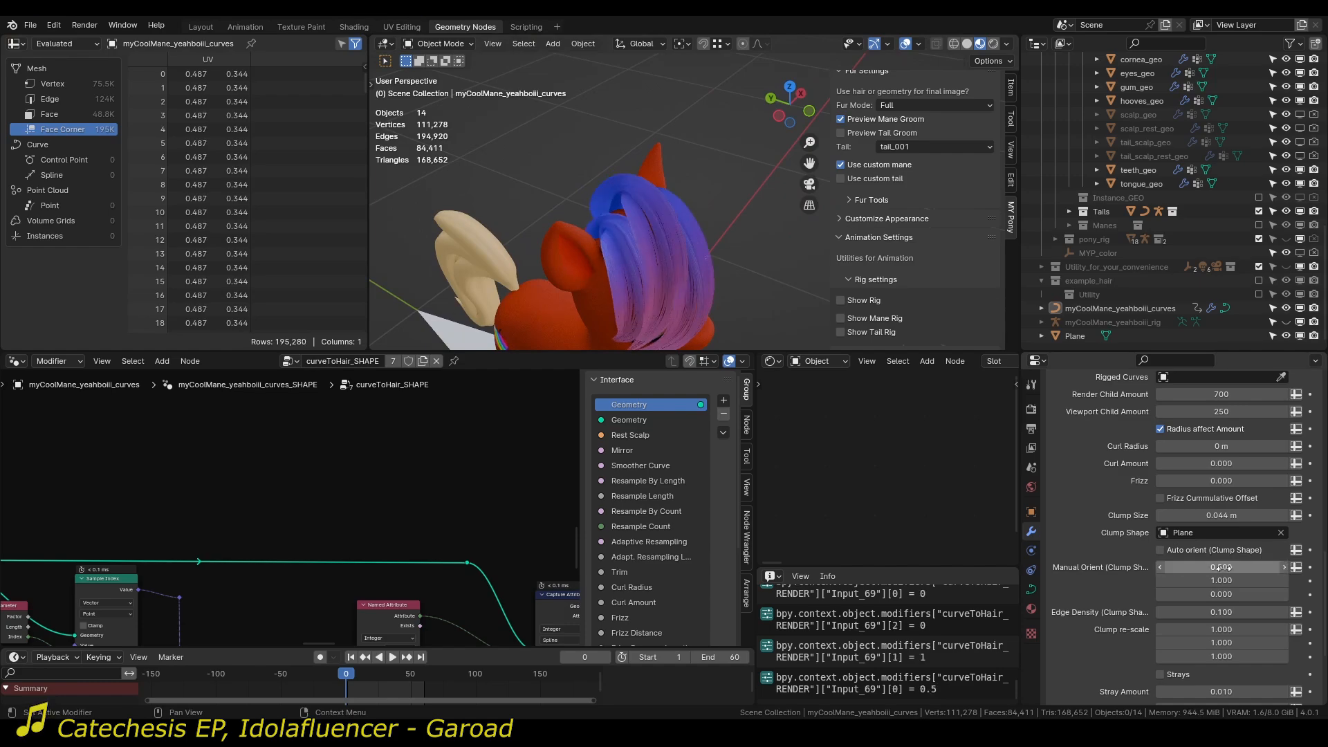
{"action": "left_click", "coordinate": [1225, 595]}
{"action": "type", "text": "0.5"}
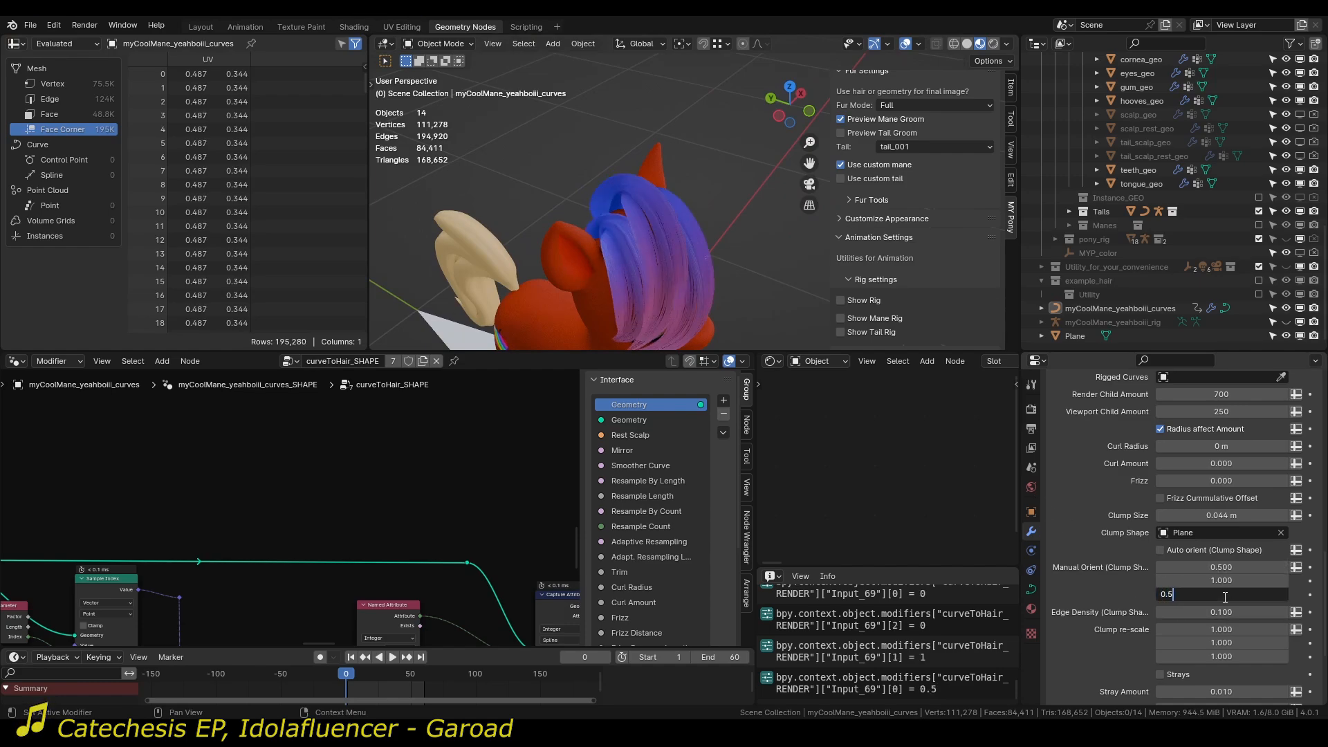
{"action": "key", "text": "Return"}
Re-enable Auto orient for the clump shape and inspect the star-shaped clumps against the Plane.
{"action": "middle_click_drag", "start_coordinate": [768, 232], "coordinate": [953, 425]}
{"action": "left_click", "coordinate": [1203, 549]}
{"action": "middle_click_drag", "start_coordinate": [727, 228], "coordinate": [664, 211]}
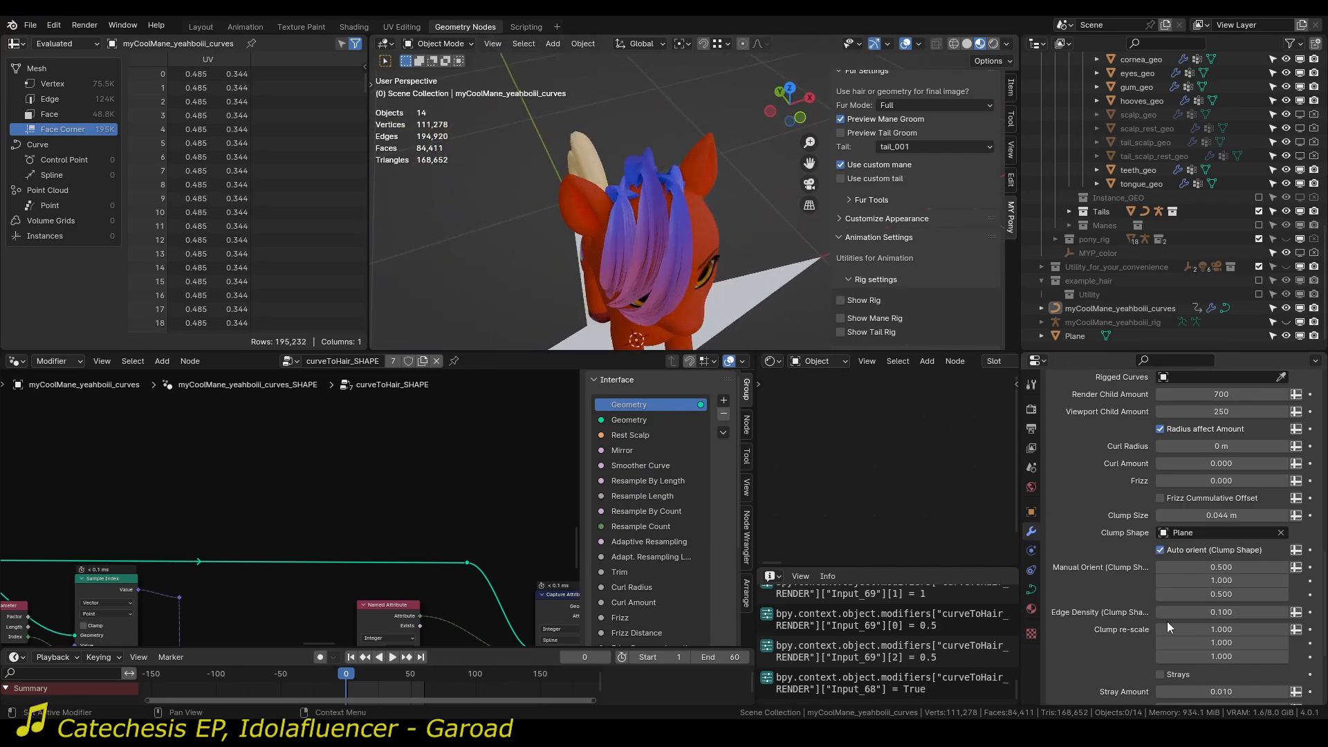
{"action": "middle_click_drag", "start_coordinate": [741, 290], "coordinate": [695, 285]}
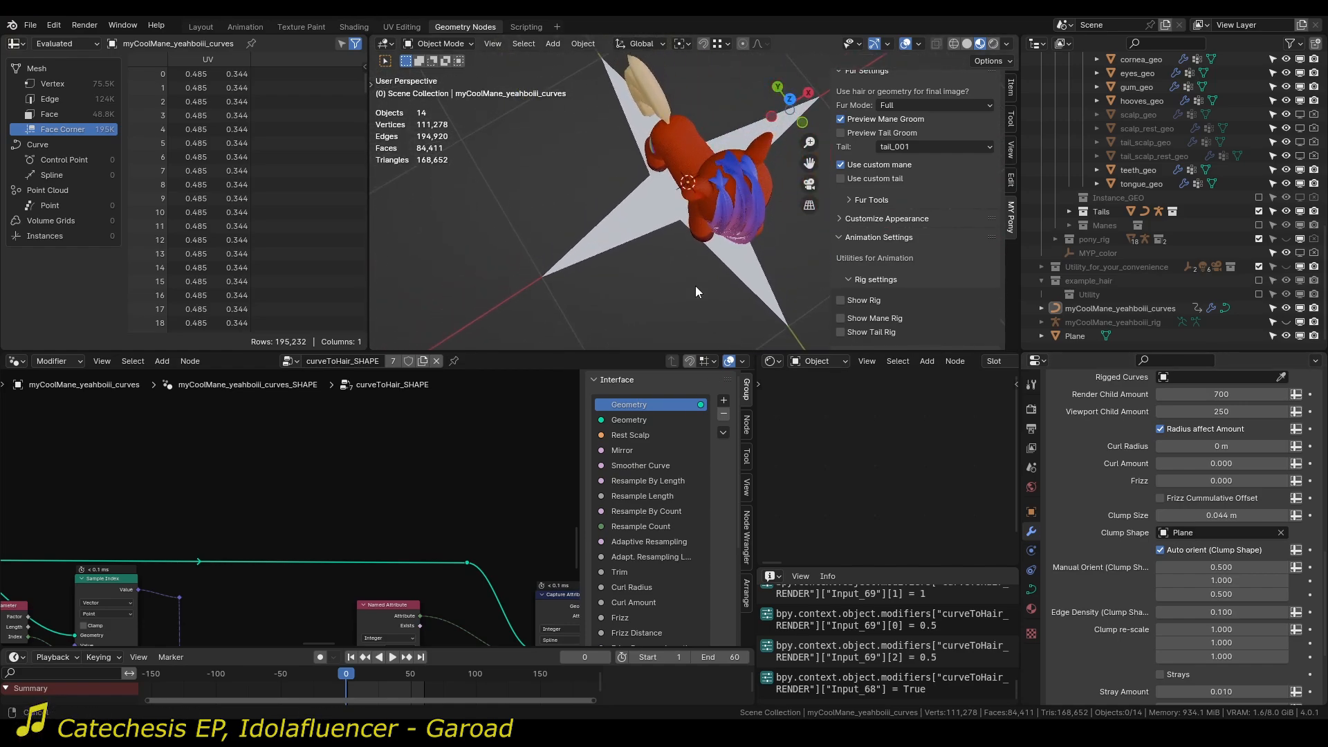
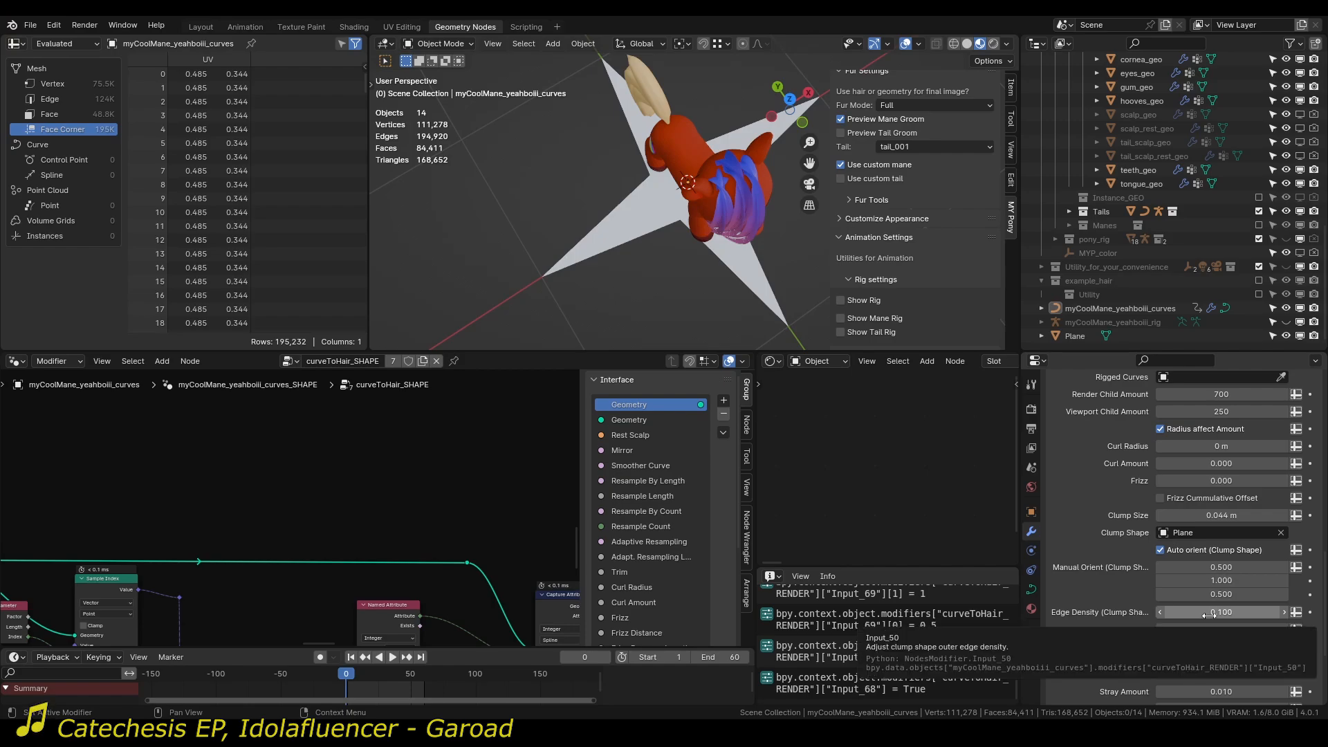
Set the clump shape's Edge Density to 0.89 and remove the Plane as the Clump Shape.
{"action": "left_click_drag", "start_coordinate": [1210, 613], "coordinate": [1239, 612]}
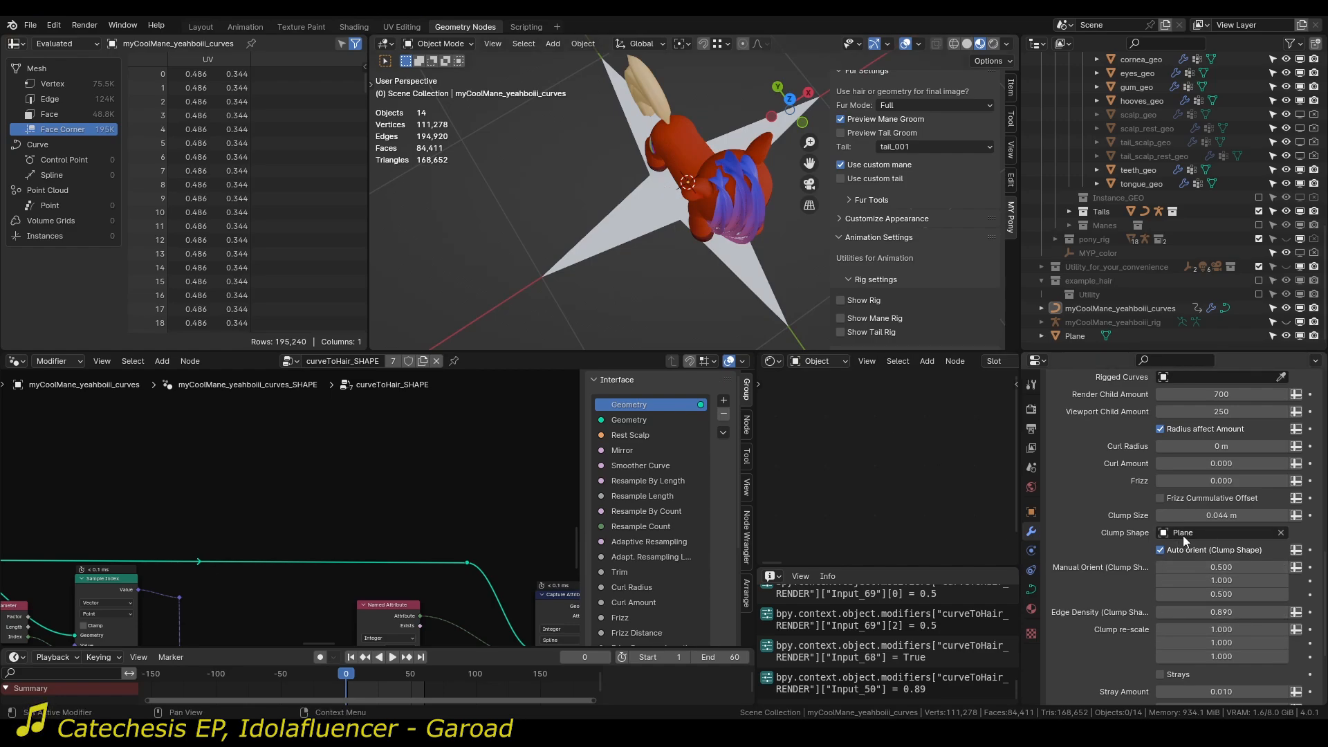
{"action": "left_click", "coordinate": [1281, 533]}
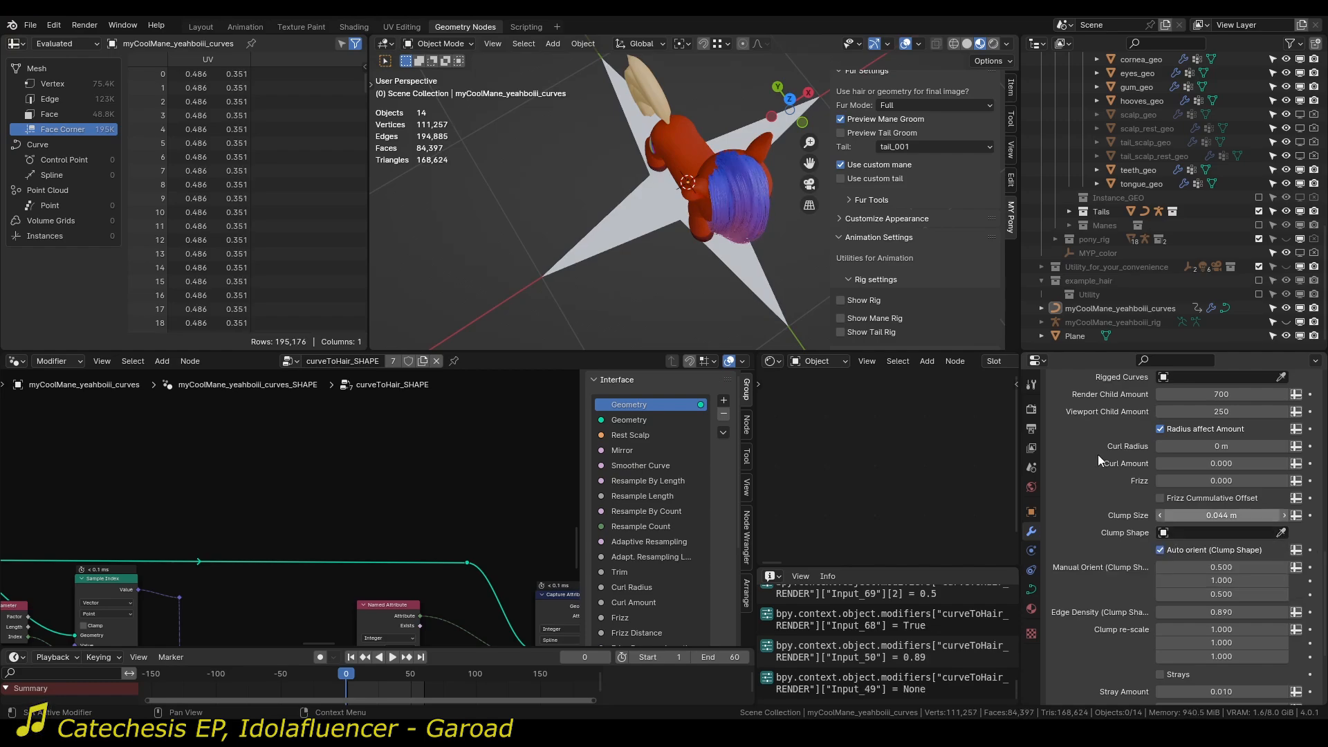
{"action": "mouse_move", "coordinate": [696, 218]}
{"action": "middle_mouse_down"}
{"action": "mouse_move", "coordinate": [638, 122]}
{"action": "mouse_move", "coordinate": [625, 147]}
{"action": "mouse_move", "coordinate": [645, 114]}
{"action": "mouse_move", "coordinate": [683, 168]}
{"action": "mouse_move", "coordinate": [655, 189]}
{"action": "mouse_move", "coordinate": [585, 198]}
{"action": "mouse_move", "coordinate": [669, 213]}
{"action": "mouse_move", "coordinate": [746, 189]}
{"action": "mouse_move", "coordinate": [621, 184]}
{"action": "mouse_move", "coordinate": [794, 193]}
{"action": "mouse_move", "coordinate": [657, 206]}
{"action": "mouse_move", "coordinate": [591, 185]}
{"action": "mouse_move", "coordinate": [654, 184]}
{"action": "mouse_move", "coordinate": [719, 222]}
{"action": "middle_mouse_up"}
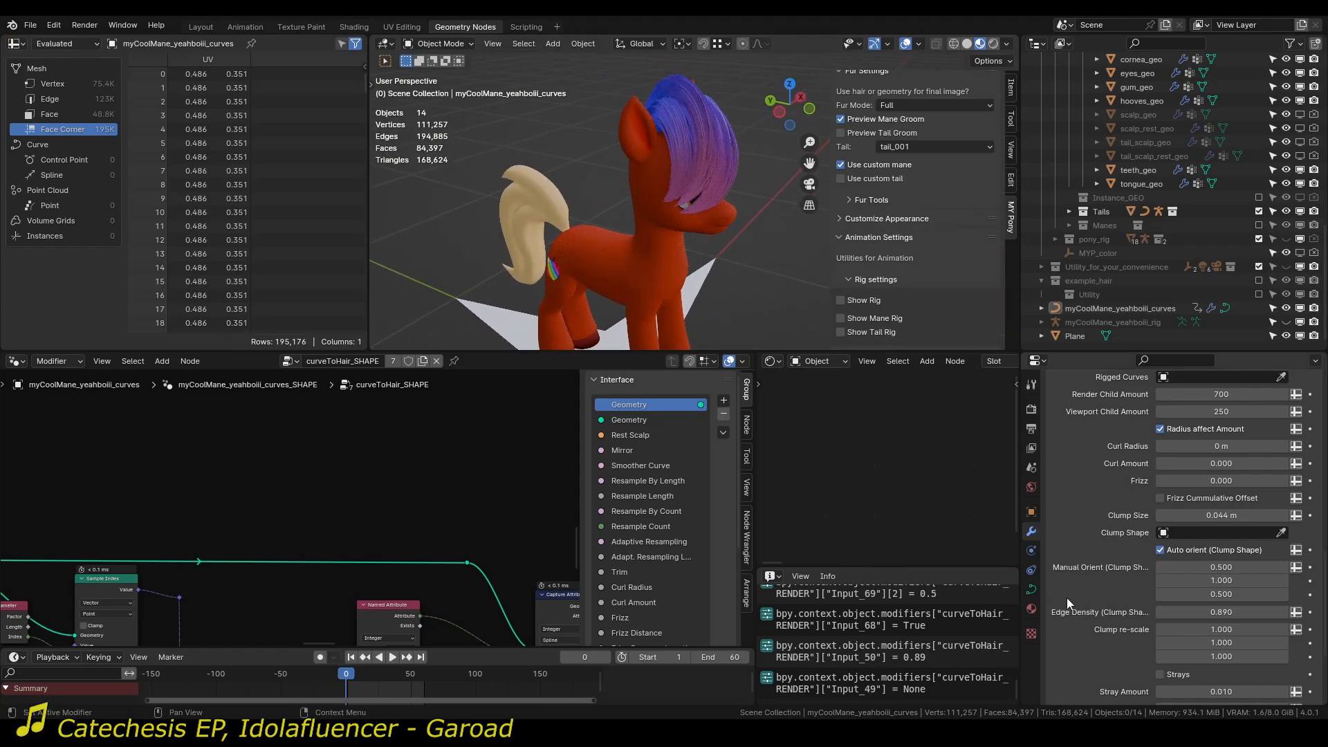
Try Clump re-scale values of 1.07 and -0.98 on the first two axes and undo the changes.
{"action": "scroll", "coordinate": [1093, 604], "scroll_direction": "down", "scroll_amount": 3}
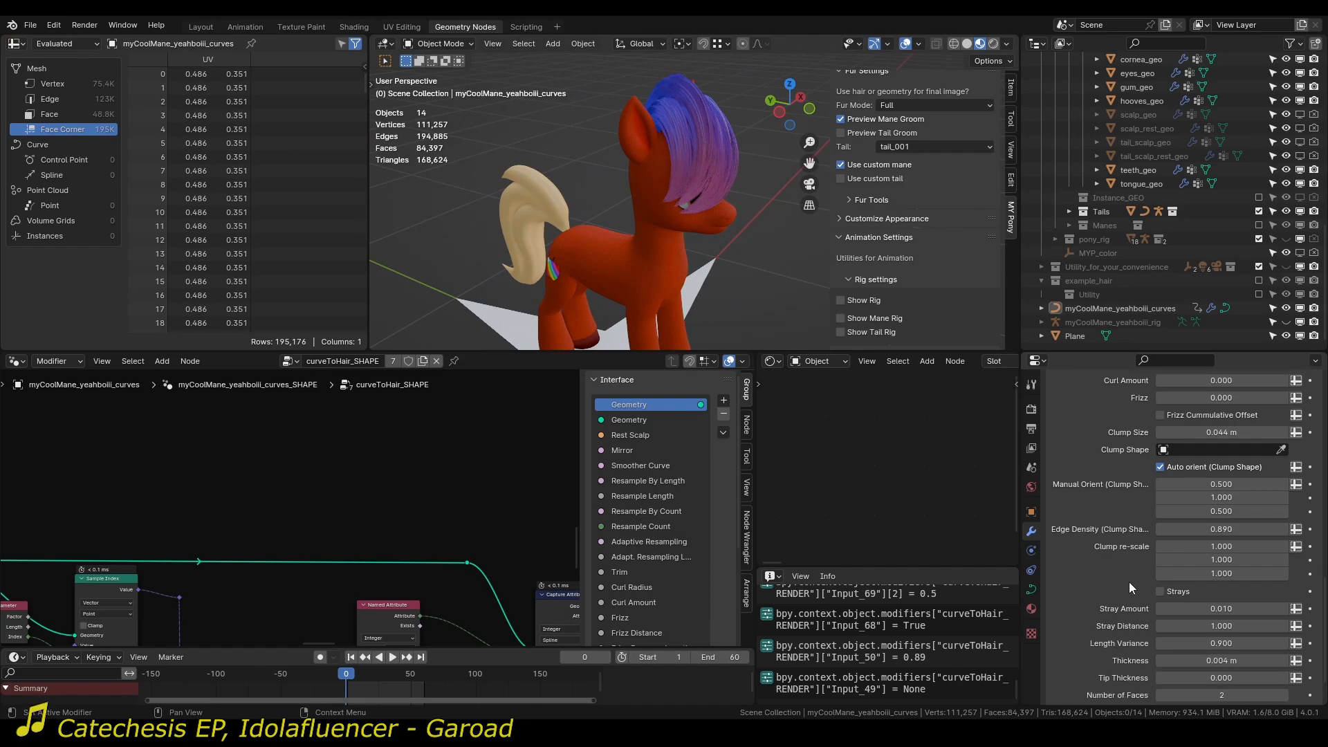
{"action": "middle_click_drag", "start_coordinate": [637, 190], "coordinate": [692, 235]}
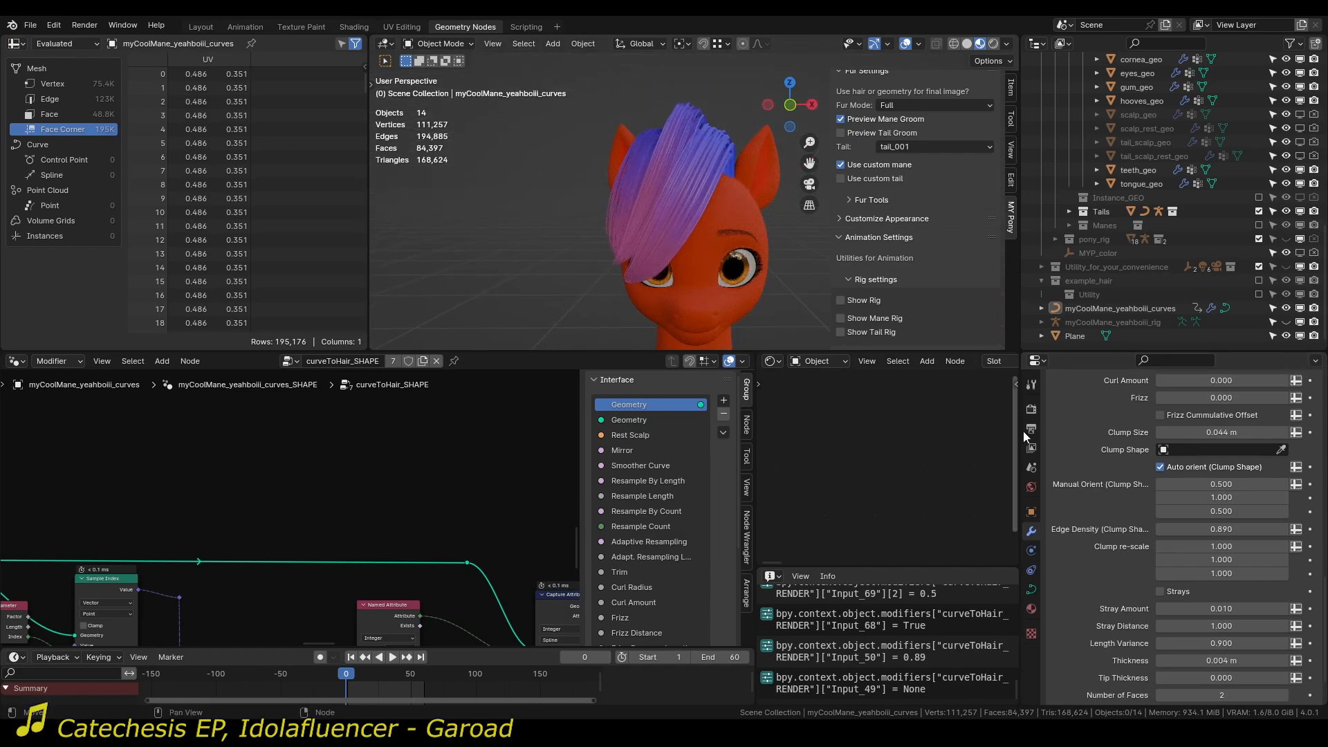
{"action": "mouse_move", "coordinate": [1212, 546]}
{"action": "left_mouse_down"}
{"action": "mouse_move", "coordinate": [1164, 547]}
{"action": "mouse_move", "coordinate": [1232, 547]}
{"action": "mouse_move", "coordinate": [1156, 546]}
{"action": "mouse_move", "coordinate": [1280, 560]}
{"action": "mouse_move", "coordinate": [1232, 557]}
{"action": "left_mouse_up"}
{"action": "key", "text": "ctrl+z"}
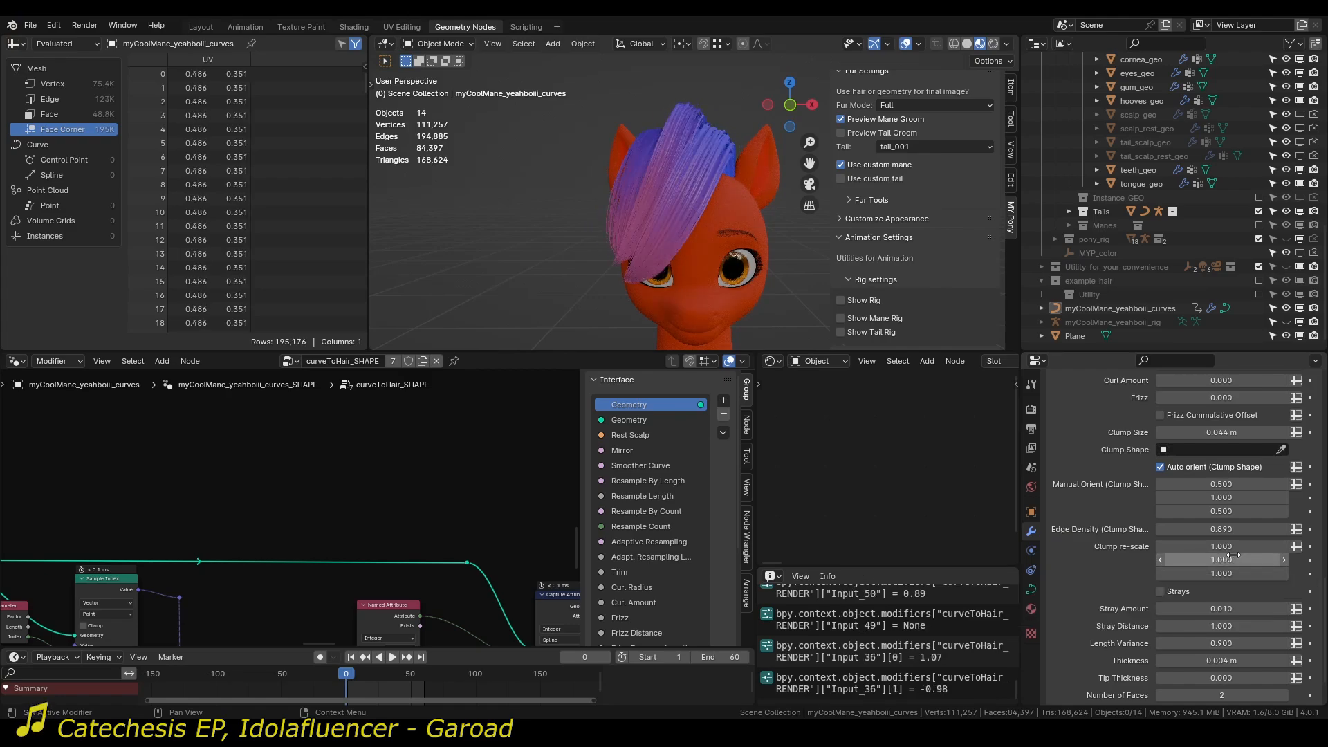
Enable Strays for the mane and set Stray Distance to 1.97.
{"action": "middle_click_drag", "start_coordinate": [699, 214], "coordinate": [667, 264]}
{"action": "scroll", "coordinate": [1167, 570], "scroll_direction": "down", "scroll_amount": 2}
{"action": "left_click", "coordinate": [1173, 566]}
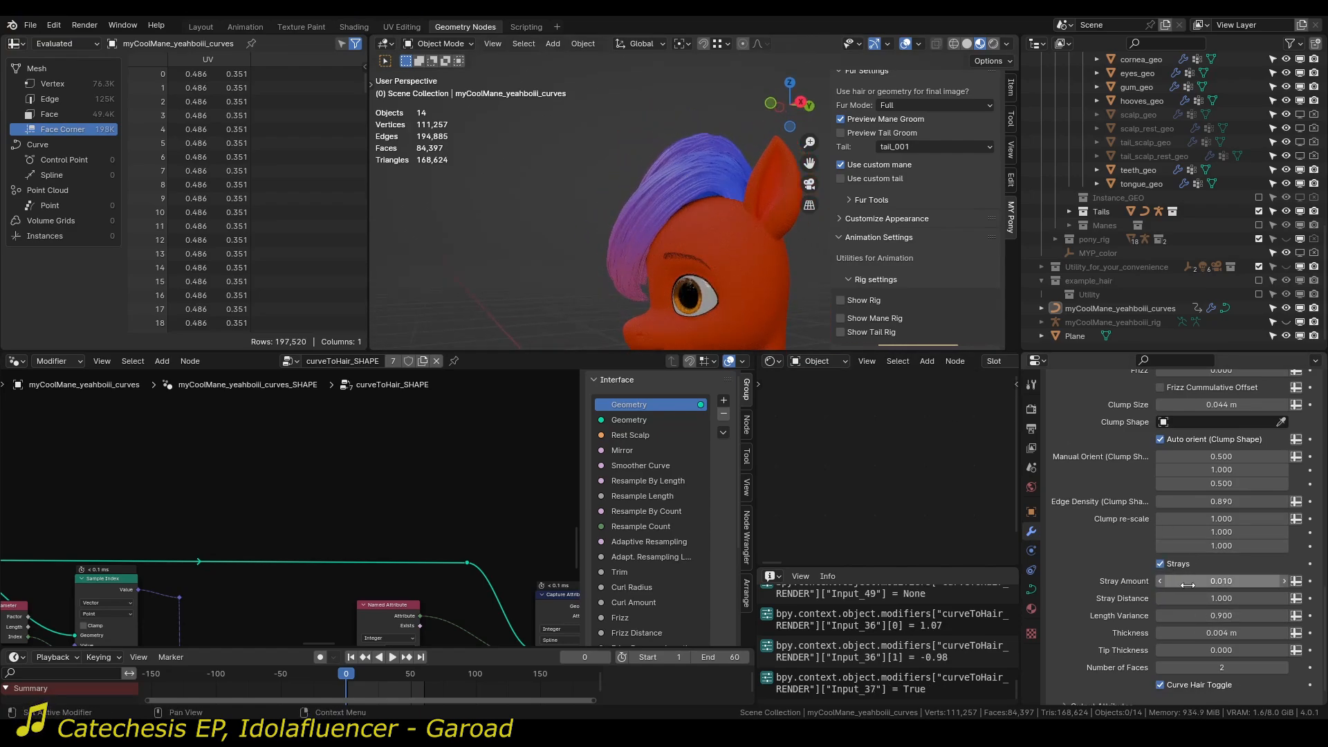
{"action": "left_click_drag", "start_coordinate": [1188, 600], "coordinate": [1239, 599]}
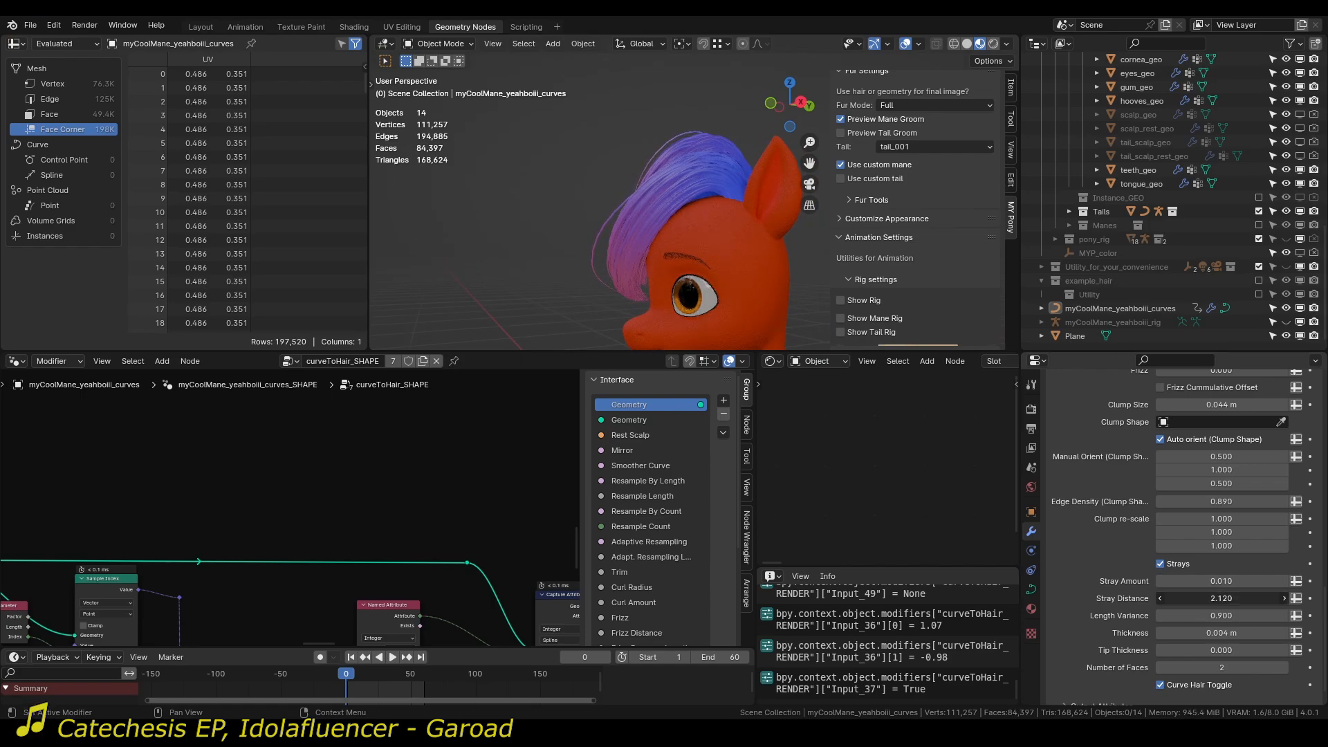
Set Stray Amount to 0.47 and check the loose hairs around the mane.
{"action": "middle_click_drag", "start_coordinate": [698, 249], "coordinate": [723, 276]}
{"action": "left_click_drag", "start_coordinate": [1188, 581], "coordinate": [1232, 582]}
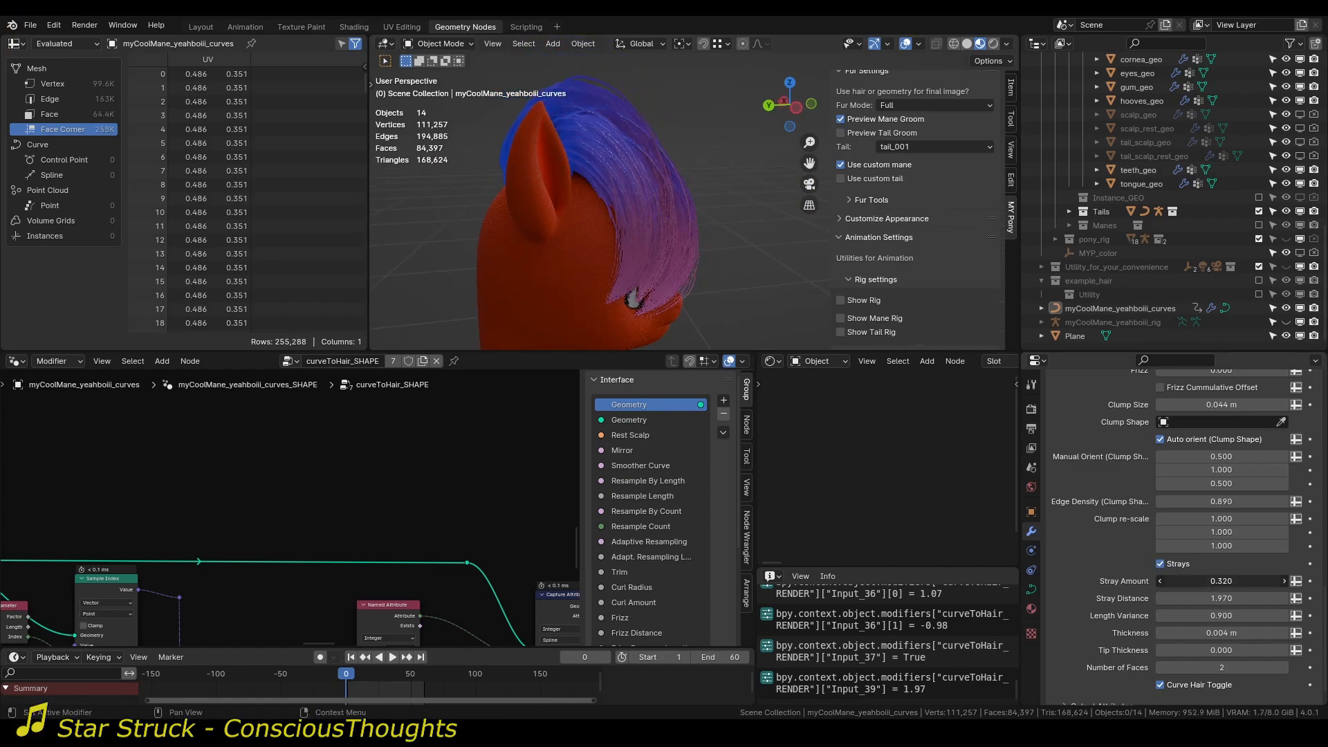
{"action": "middle_click_drag", "start_coordinate": [692, 270], "coordinate": [706, 234]}
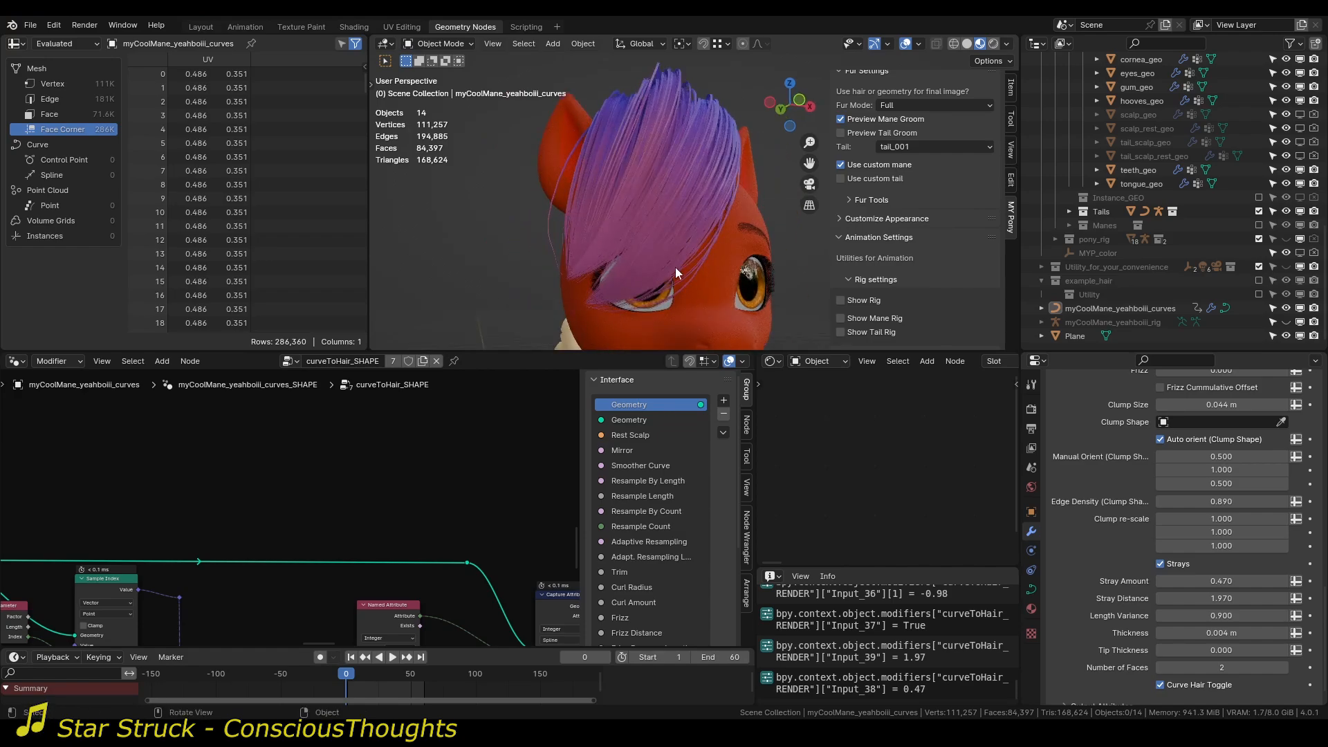
Reduce Stray Distance to 1.75 and check the mane from the front.
{"action": "middle_click_drag", "start_coordinate": [553, 204], "coordinate": [554, 298]}
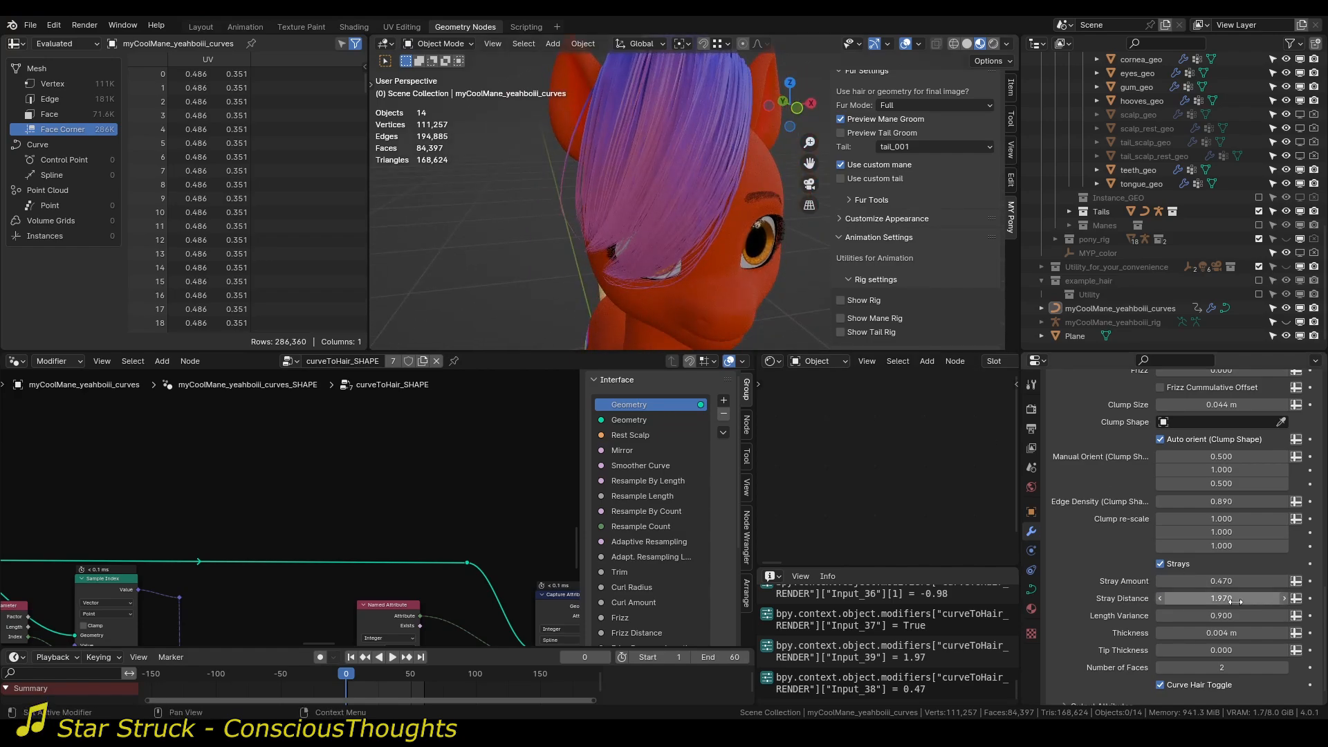
{"action": "left_click_drag", "start_coordinate": [1225, 597], "coordinate": [1180, 598]}
{"action": "middle_click_drag", "start_coordinate": [708, 239], "coordinate": [720, 269]}
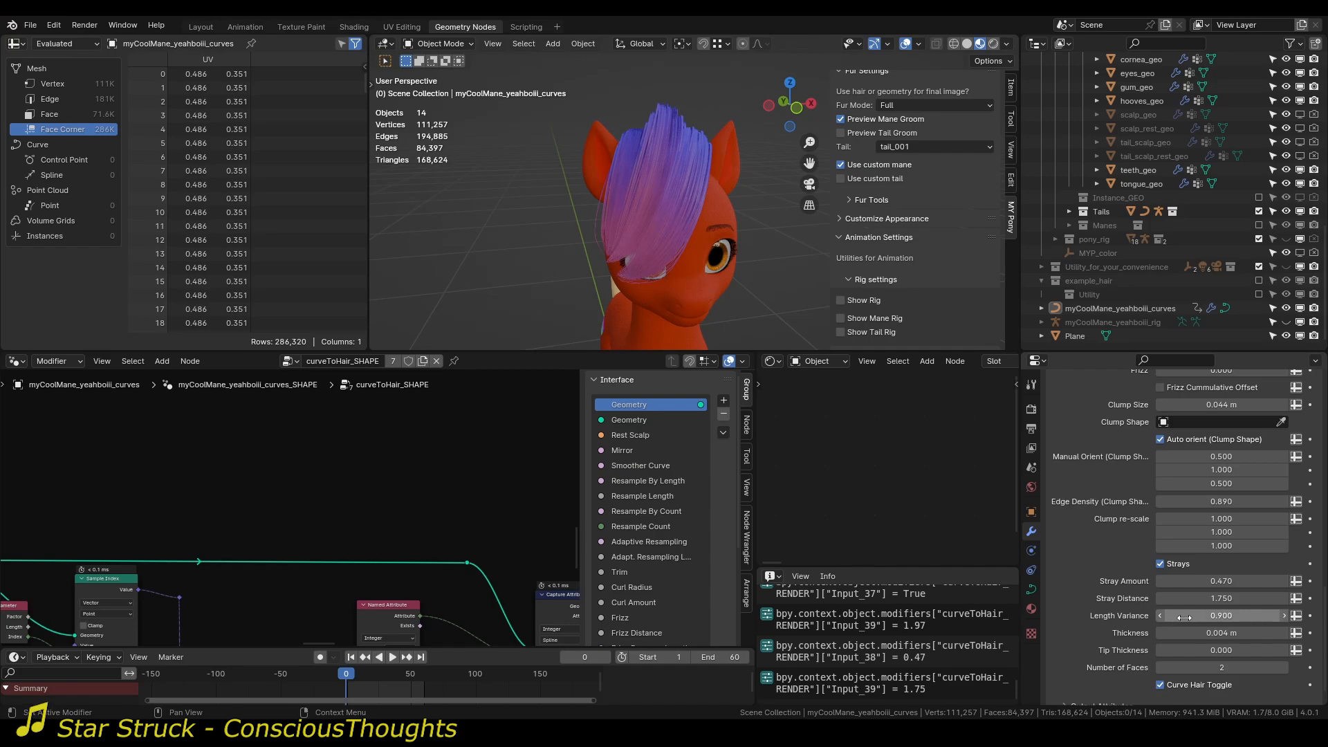
Try Length Variance values of 1 and 0.5 while checking the mane's tips up close.
{"action": "middle_click_drag", "start_coordinate": [545, 276], "coordinate": [690, 259]}
{"action": "scroll", "coordinate": [687, 214], "scroll_direction": "up", "scroll_amount": 4}
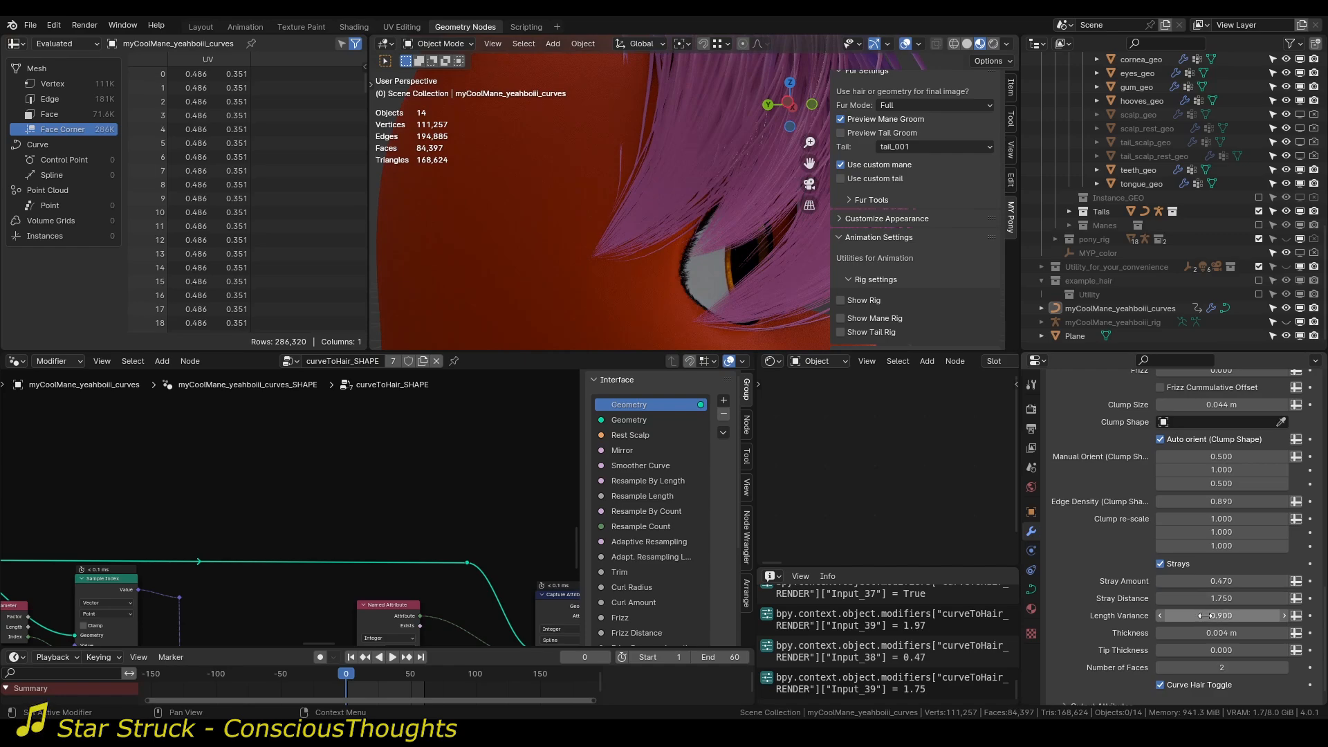
{"action": "mouse_move", "coordinate": [1205, 616]}
{"action": "left_mouse_down"}
{"action": "mouse_move", "coordinate": [1245, 616]}
{"action": "mouse_move", "coordinate": [1222, 616]}
{"action": "left_mouse_up"}
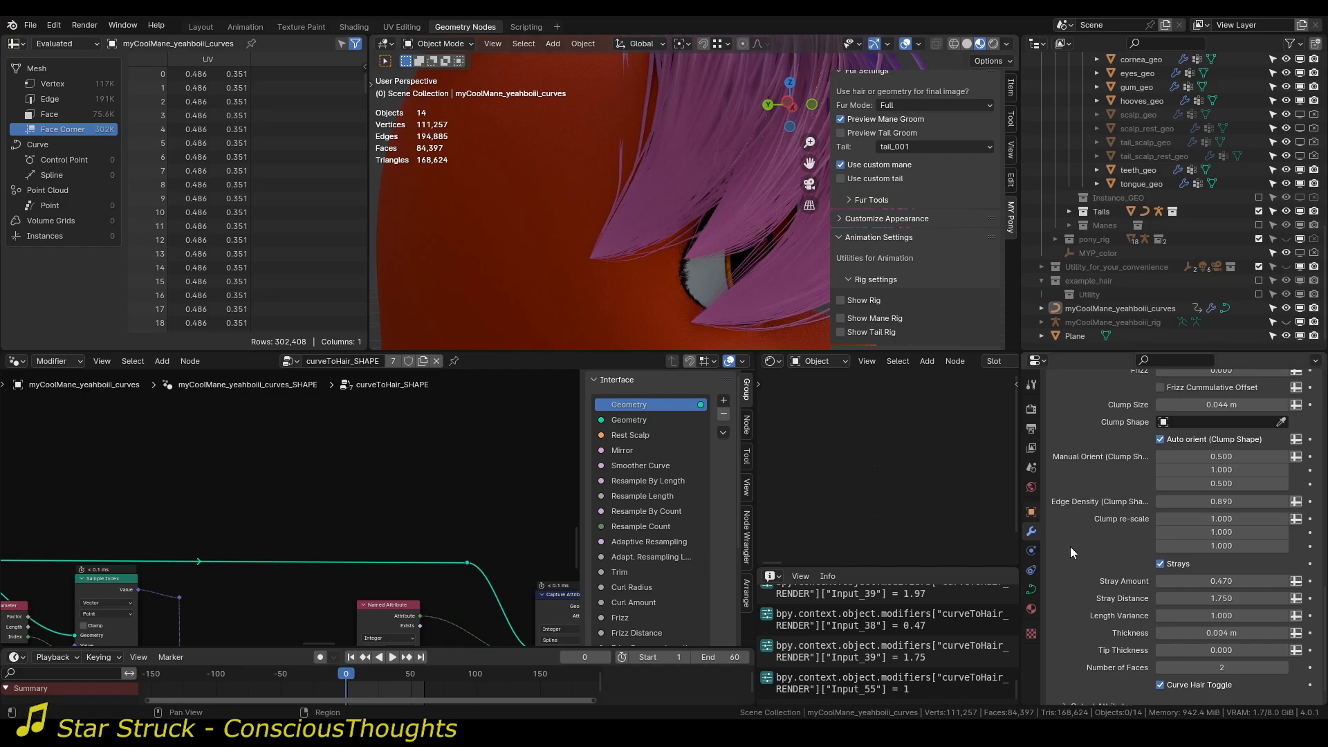
{"action": "left_click_drag", "start_coordinate": [1204, 616], "coordinate": [1111, 616]}
{"action": "scroll", "coordinate": [751, 246], "scroll_direction": "down", "scroll_amount": 3}
{"action": "middle_click_drag", "start_coordinate": [751, 246], "coordinate": [693, 251]}
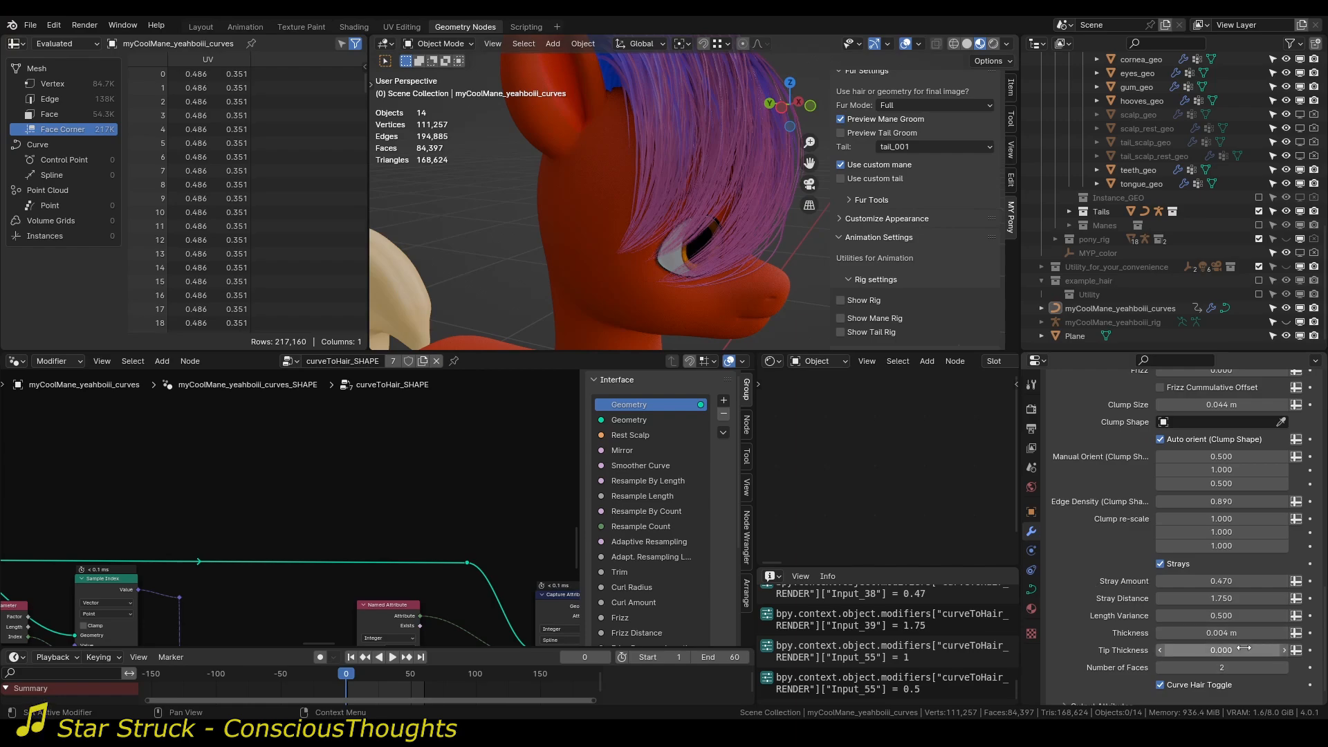
Restore Length Variance to 0.9, set Thickness to 0.004 m and inspect the mane strands up close.
{"action": "left_click_drag", "start_coordinate": [1219, 634], "coordinate": [1223, 633]}
{"action": "scroll", "coordinate": [654, 246], "scroll_direction": "up", "scroll_amount": 2}
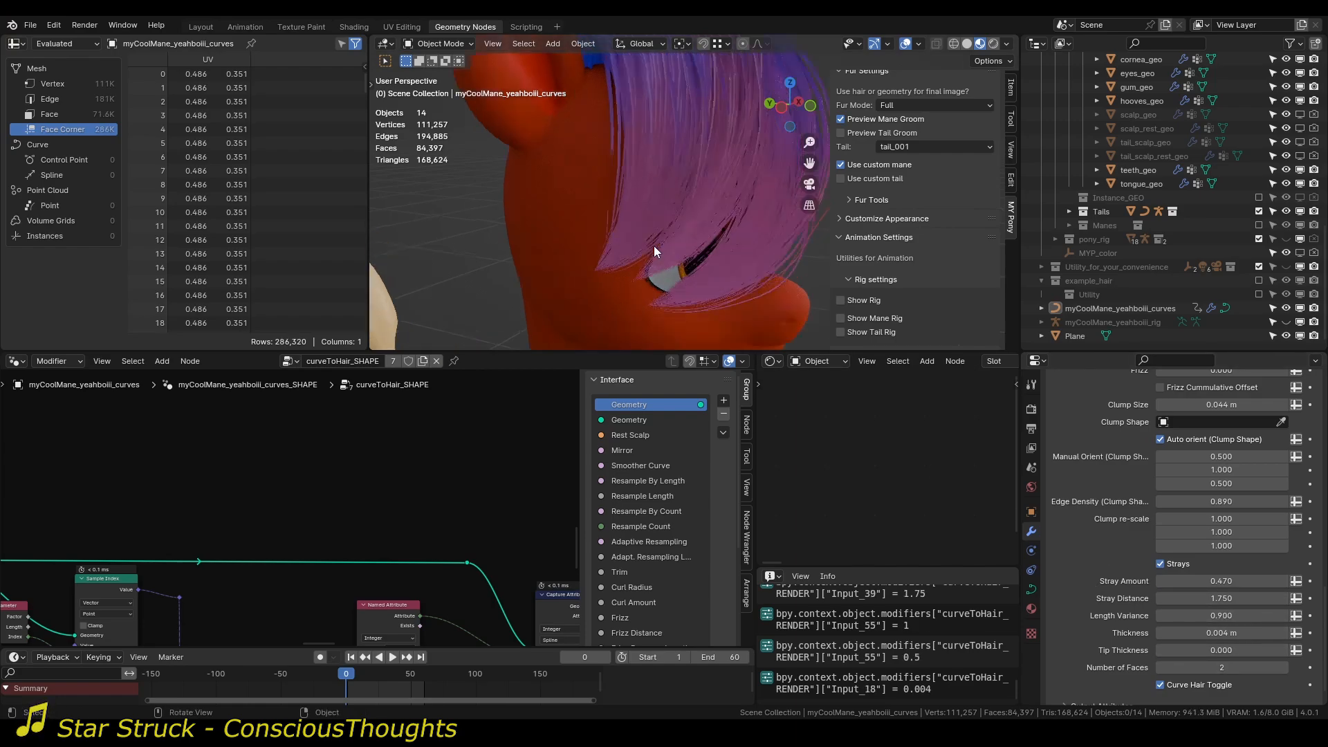
{"action": "middle_click_drag", "start_coordinate": [655, 250], "coordinate": [597, 251]}
{"action": "scroll", "coordinate": [687, 234], "scroll_direction": "up", "scroll_amount": 3}
{"action": "scroll", "coordinate": [602, 253], "scroll_direction": "down", "scroll_amount": 3}
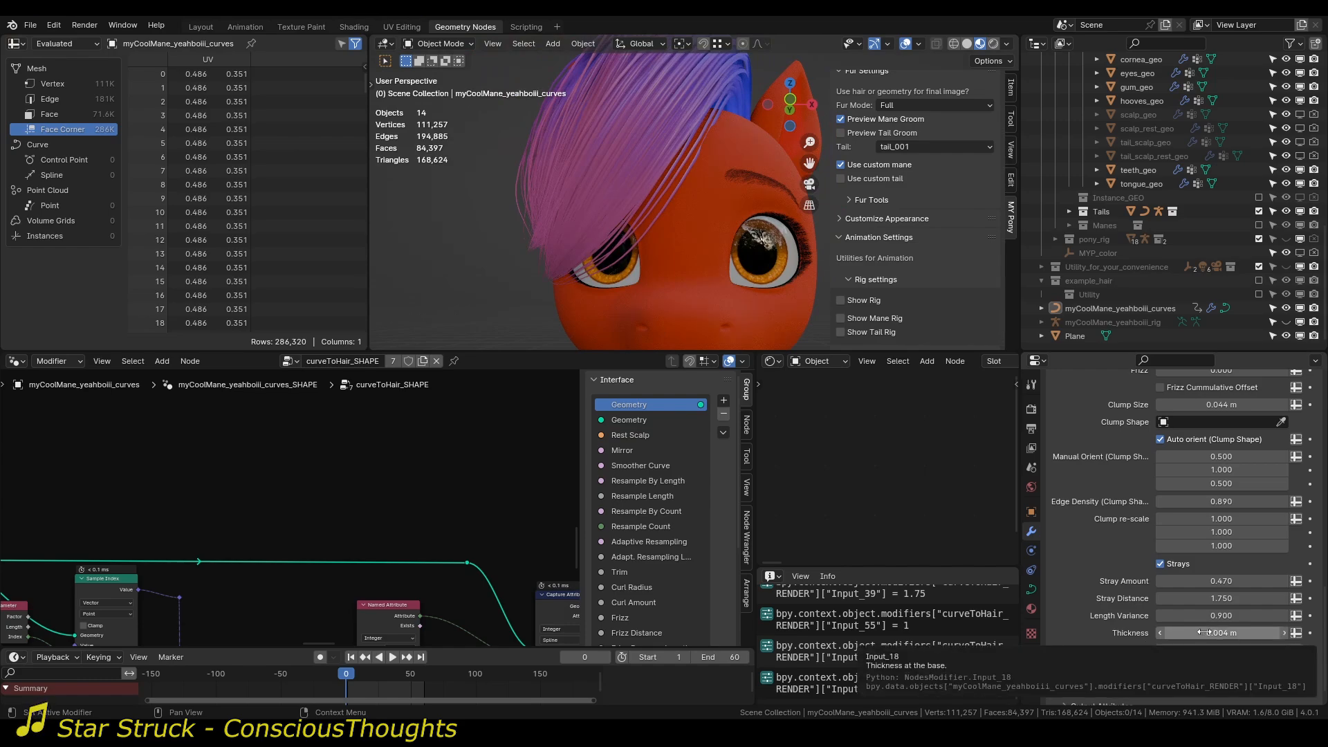
Try Tip Thickness at 1 to compare the strand ends, and set it back to 0.
{"action": "middle_click_drag", "start_coordinate": [718, 319], "coordinate": [692, 242]}
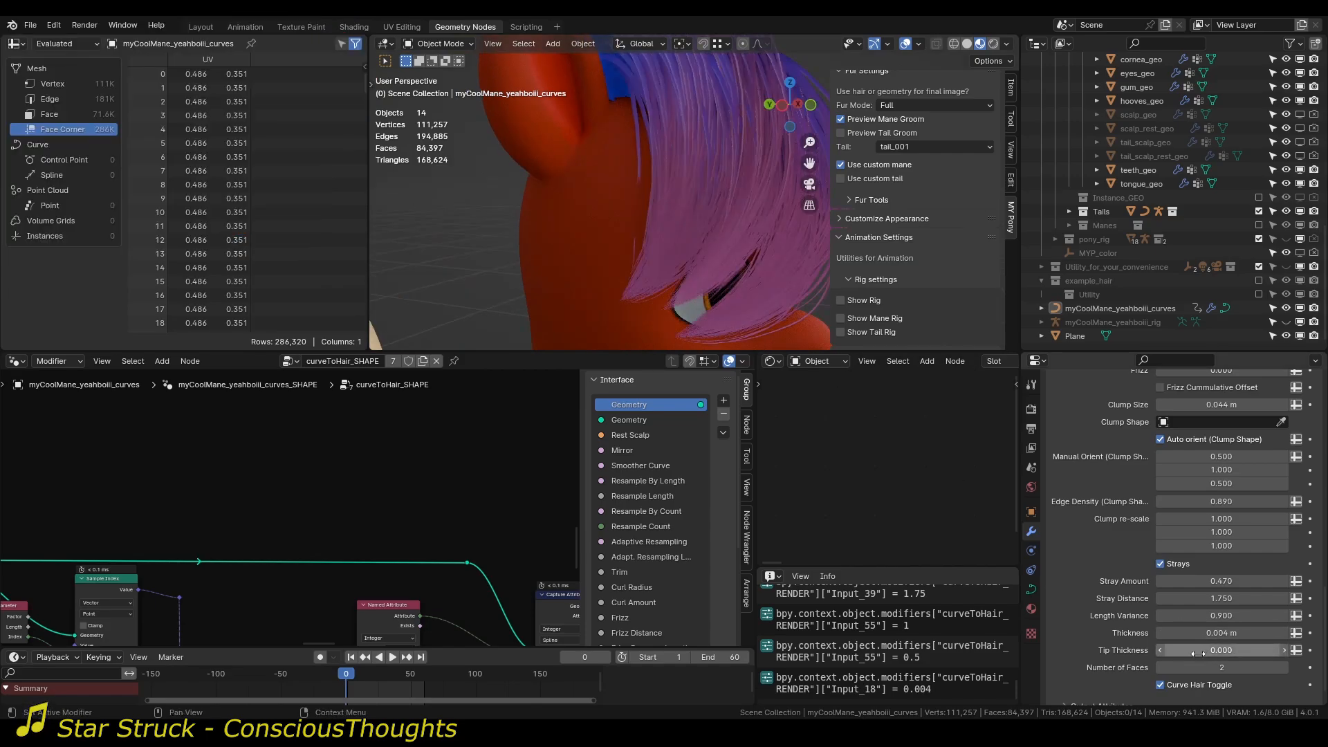
{"action": "left_click_drag", "start_coordinate": [1199, 654], "coordinate": [1283, 653]}
{"action": "middle_click_drag", "start_coordinate": [642, 325], "coordinate": [604, 223]}
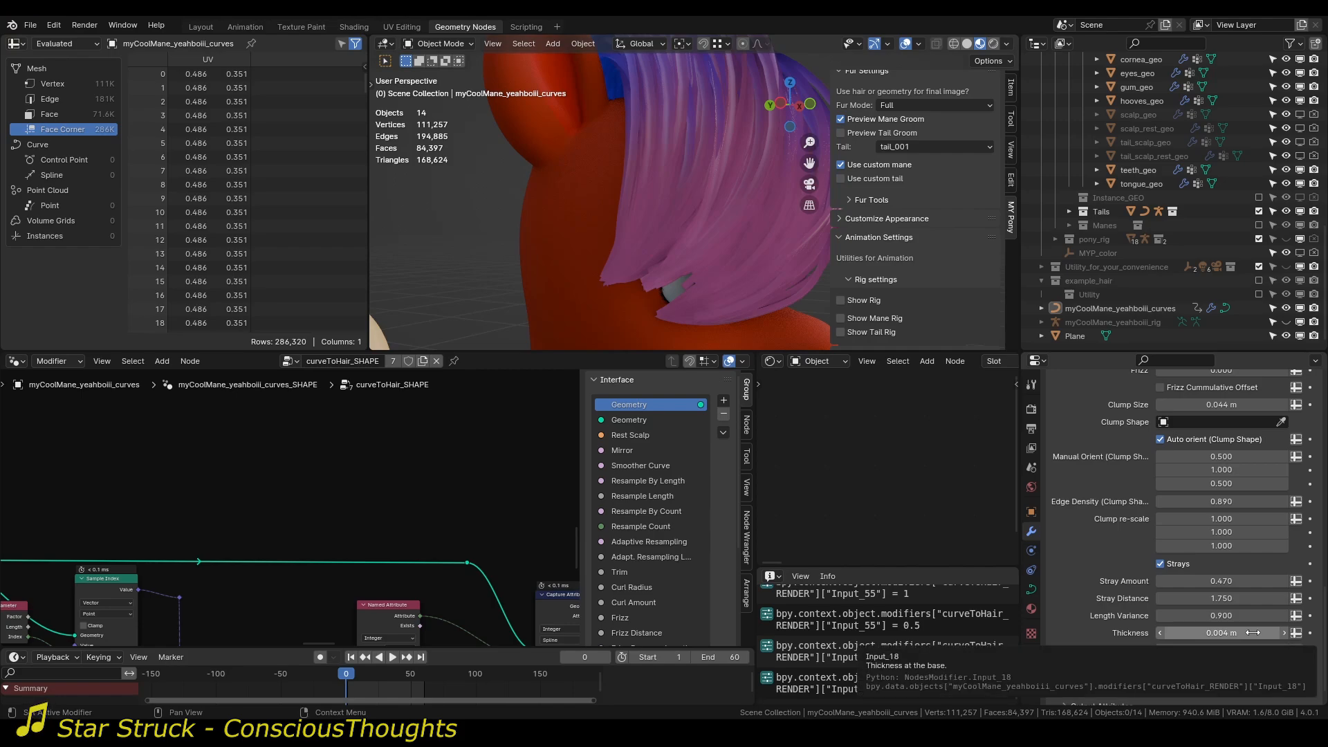
{"action": "left_click_drag", "start_coordinate": [1230, 652], "coordinate": [1135, 652]}
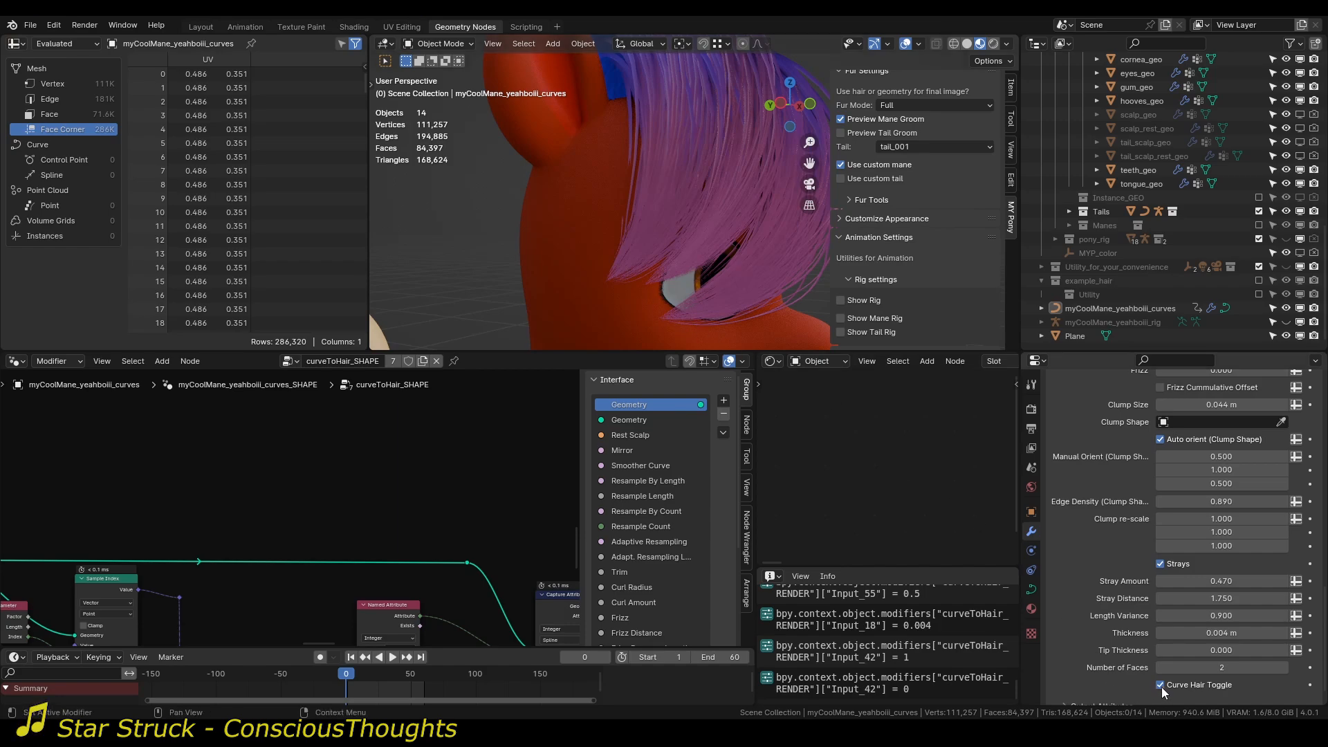
Examine a single strand's cross-section at the mane's top and raise Number of Faces to 3.
{"action": "middle_click_drag", "start_coordinate": [761, 256], "coordinate": [631, 195]}
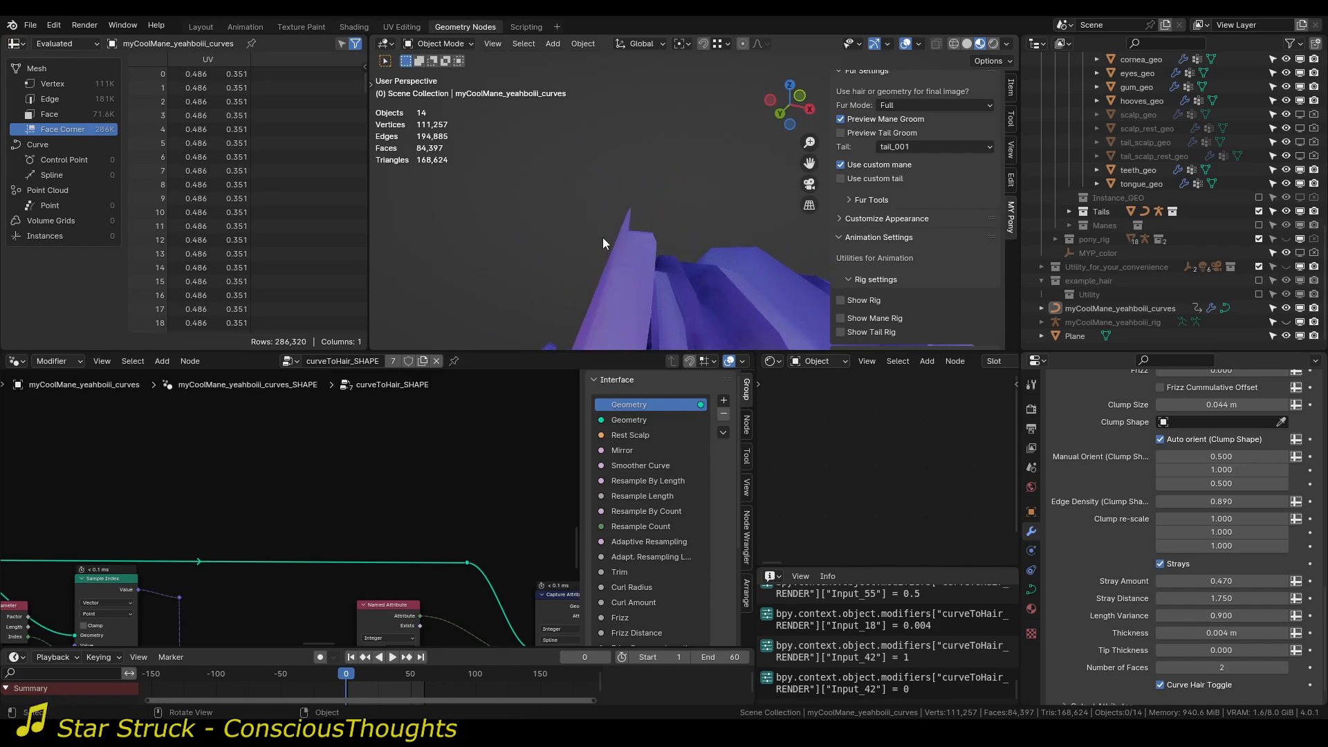
{"action": "middle_click_drag", "start_coordinate": [603, 238], "coordinate": [624, 161]}
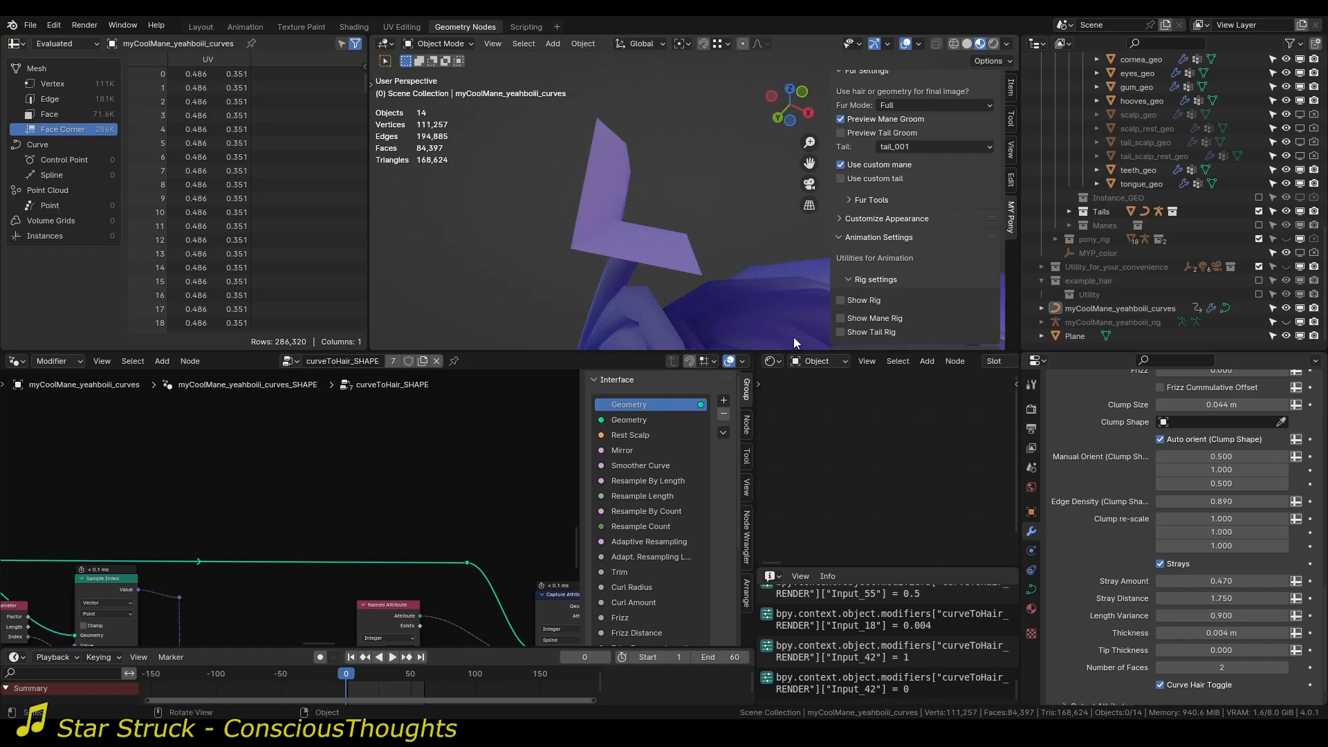
{"action": "left_click_drag", "start_coordinate": [1211, 665], "coordinate": [1226, 665]}
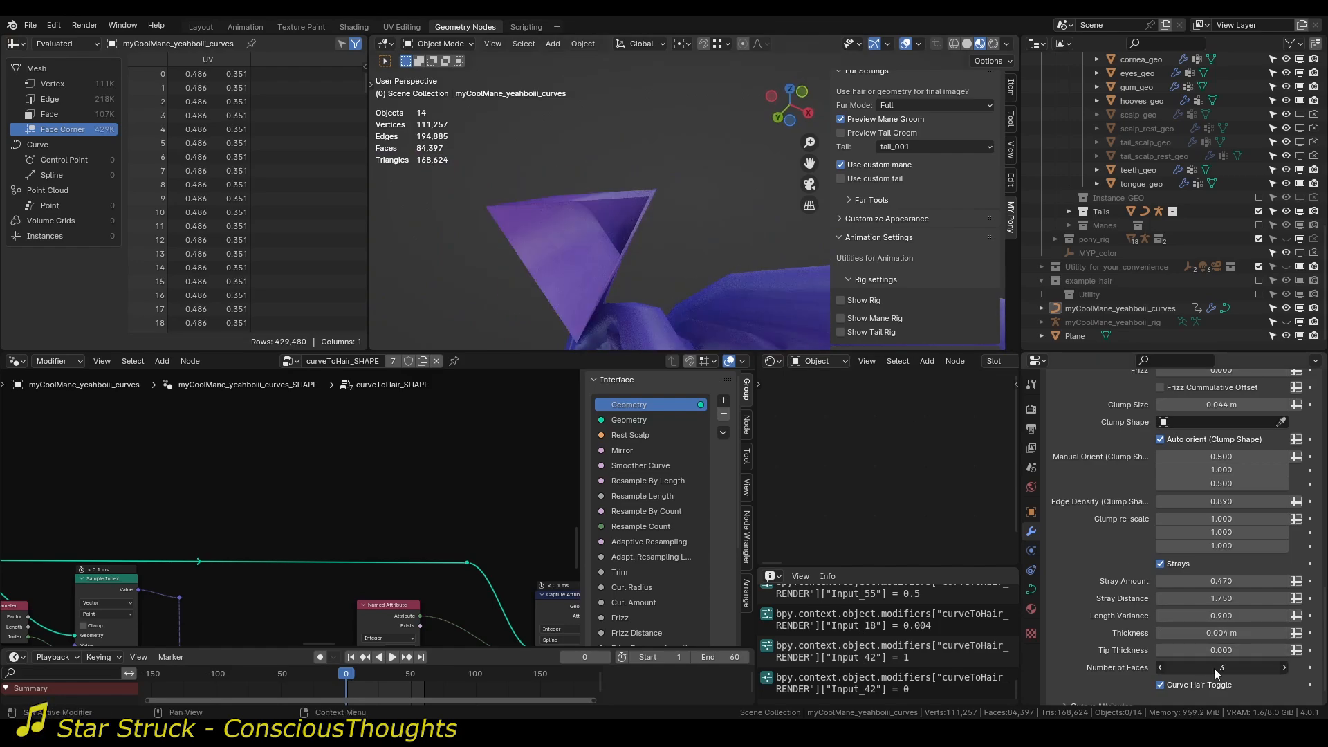
{"action": "middle_click_drag", "start_coordinate": [499, 184], "coordinate": [629, 267]}
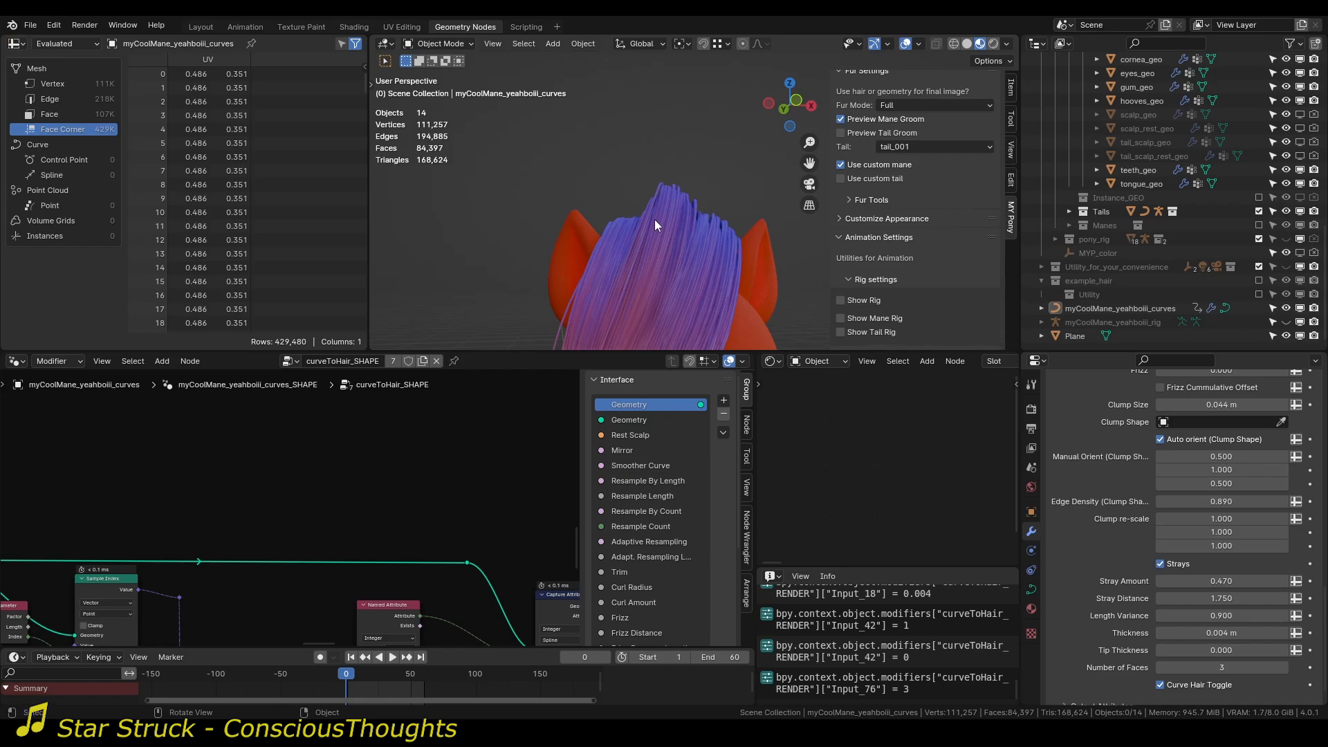
{"action": "middle_click_drag", "start_coordinate": [655, 219], "coordinate": [736, 230]}
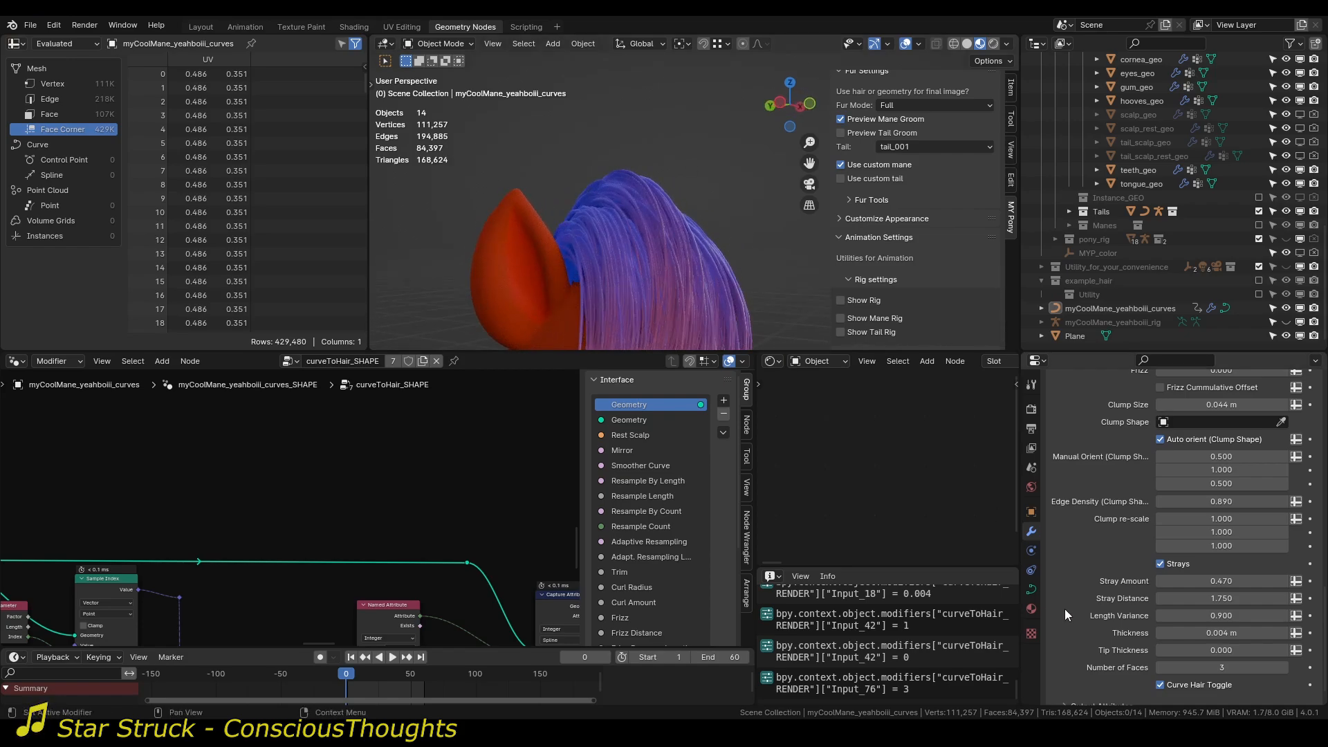
Reset the hair Thickness to its default of 0.0004 m and check the thin strands up close.
{"action": "key", "text": "BackSpace"}
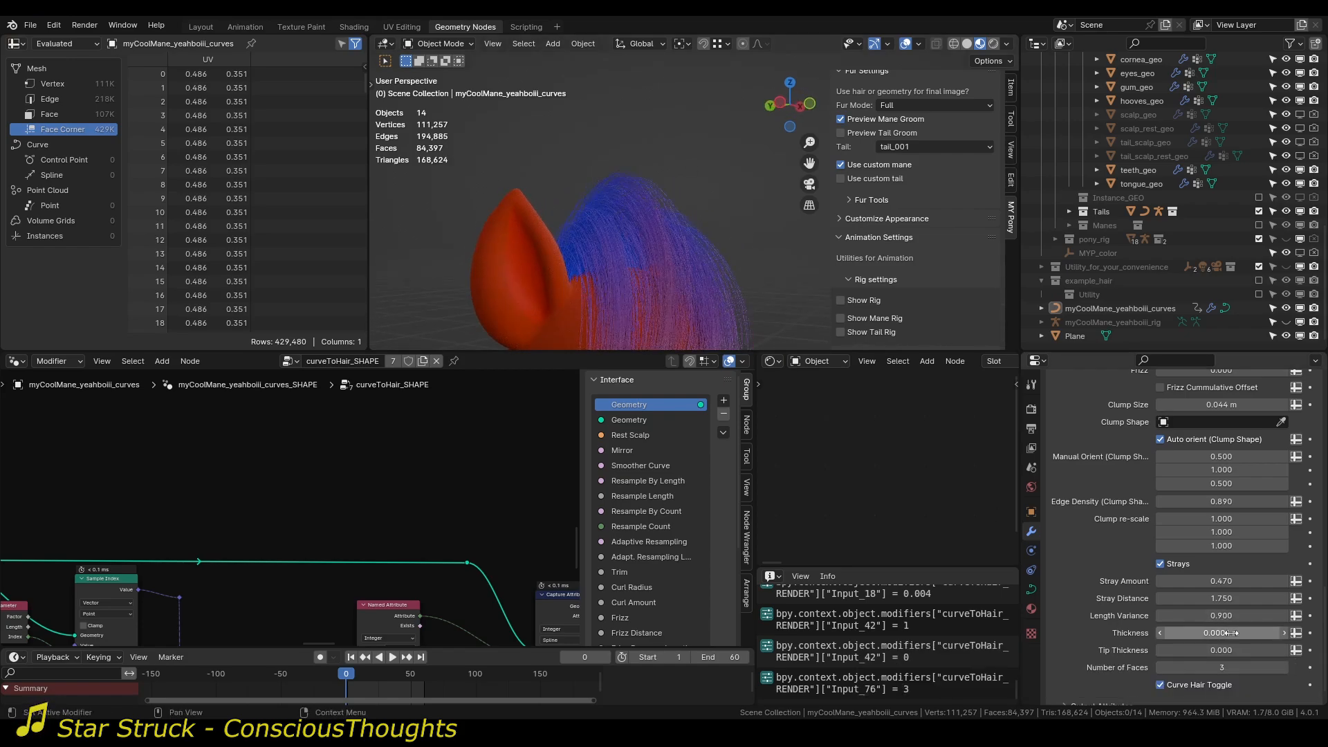
{"action": "mouse_move", "coordinate": [674, 218]}
{"action": "middle_mouse_down"}
{"action": "mouse_move", "coordinate": [714, 208]}
{"action": "mouse_move", "coordinate": [705, 231]}
{"action": "mouse_move", "coordinate": [684, 214]}
{"action": "middle_mouse_up"}
{"action": "scroll", "coordinate": [704, 230], "scroll_direction": "up", "scroll_amount": 4}
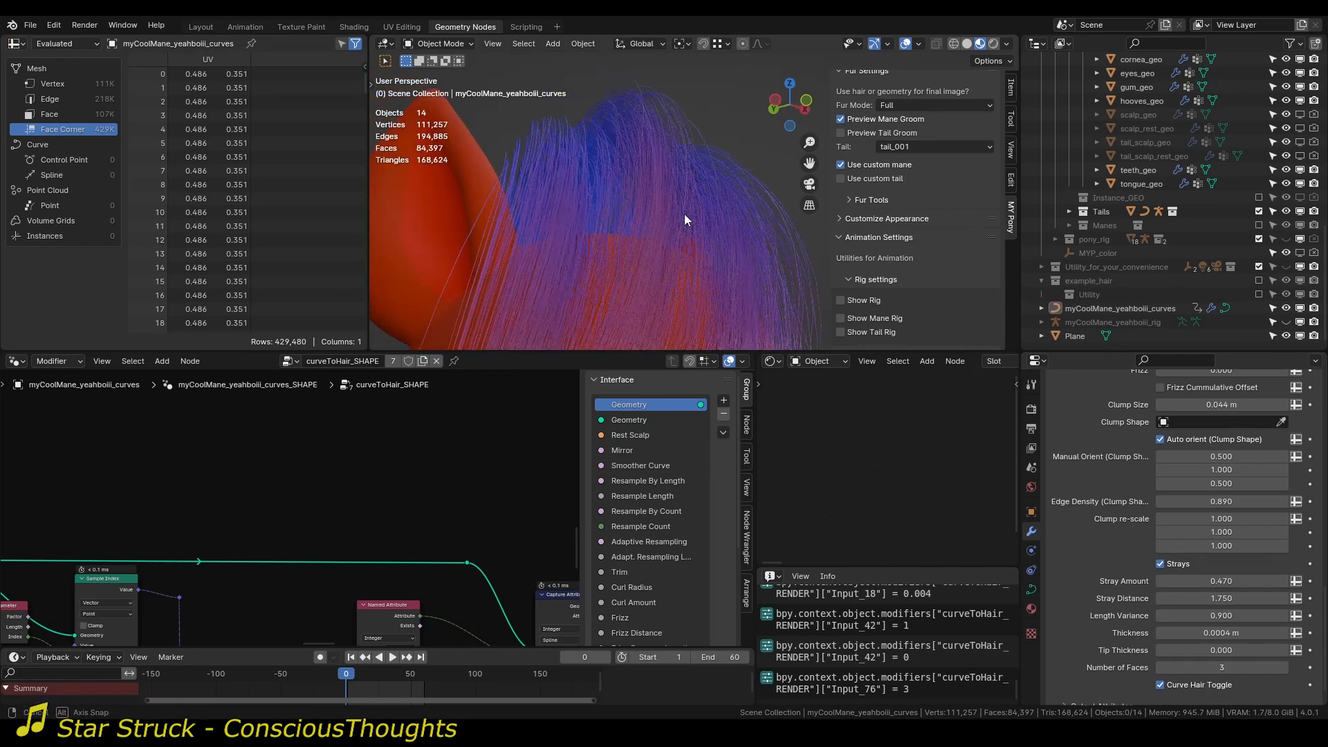
Set Number of Faces to 2, compare the mane with 3 faces, and return it to 2.
{"action": "left_click", "coordinate": [1161, 668]}
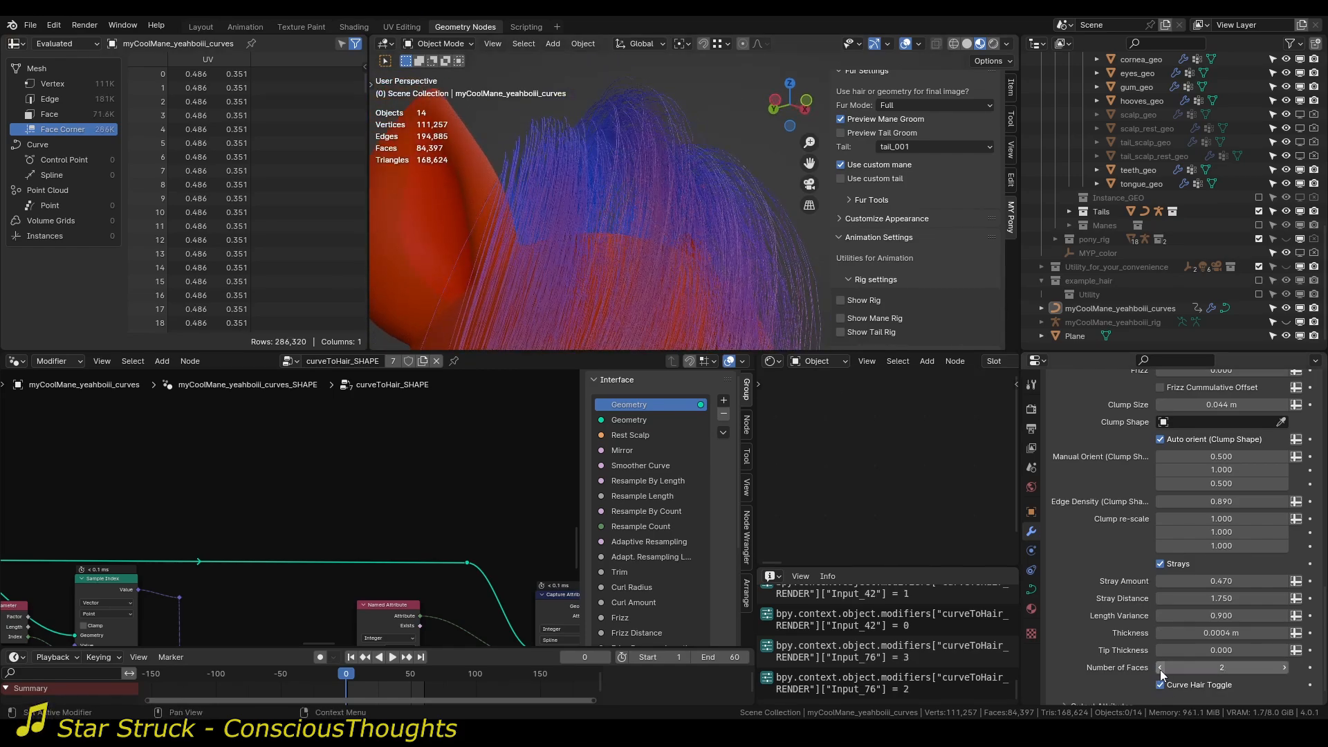
{"action": "middle_click_drag", "start_coordinate": [770, 227], "coordinate": [667, 220]}
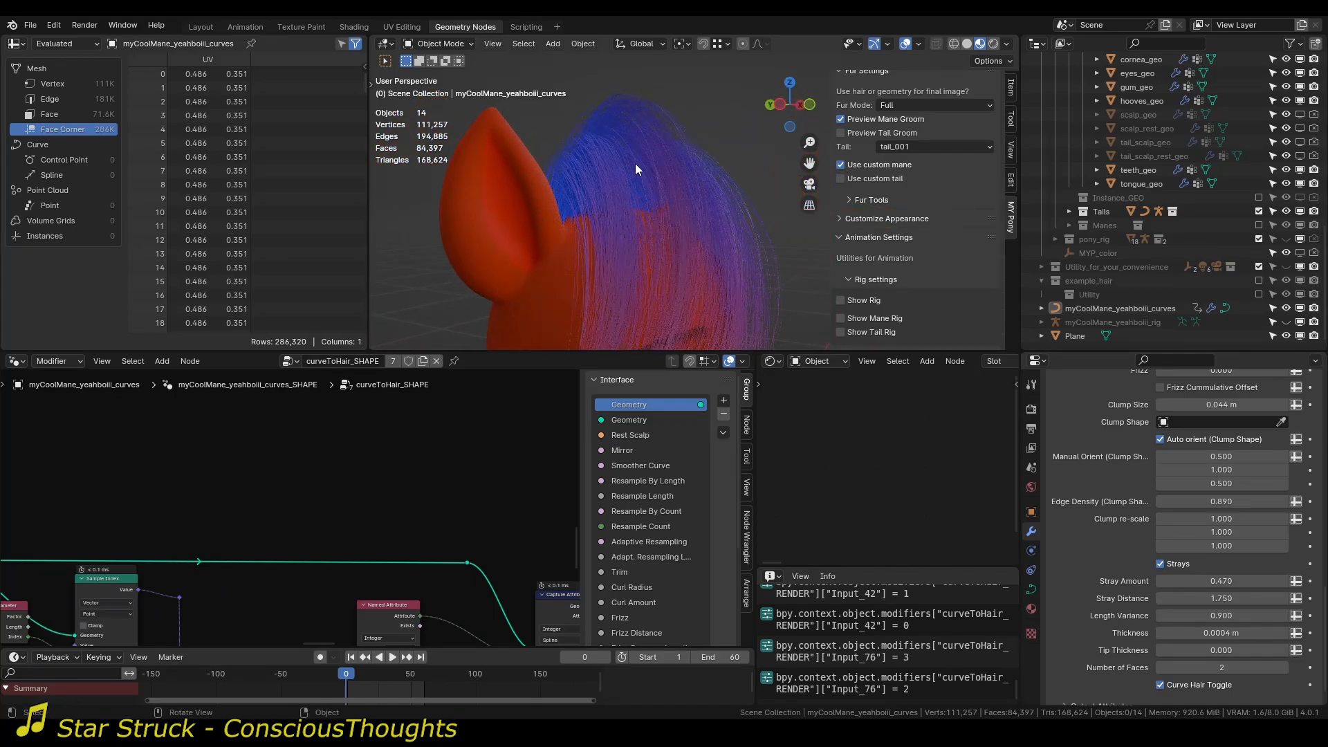
{"action": "middle_click_drag", "start_coordinate": [705, 178], "coordinate": [649, 197]}
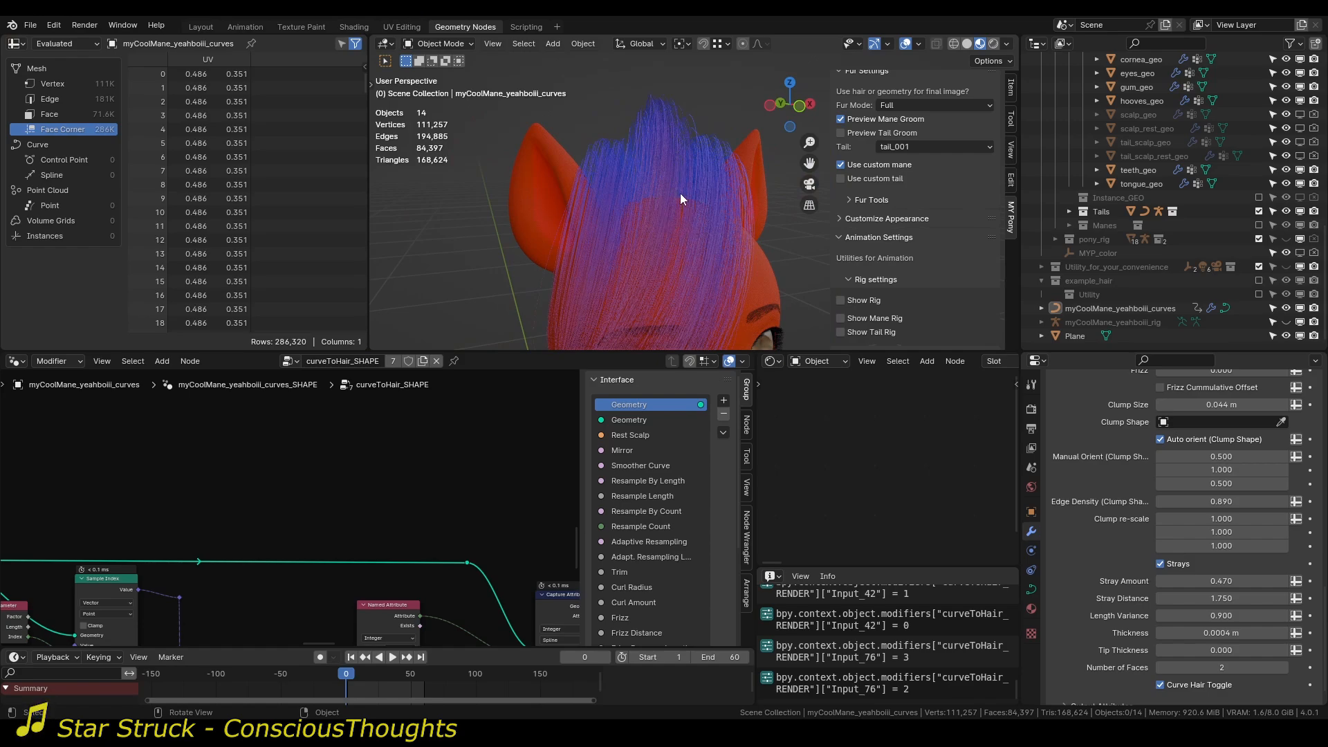
{"action": "left_click", "coordinate": [1286, 665]}
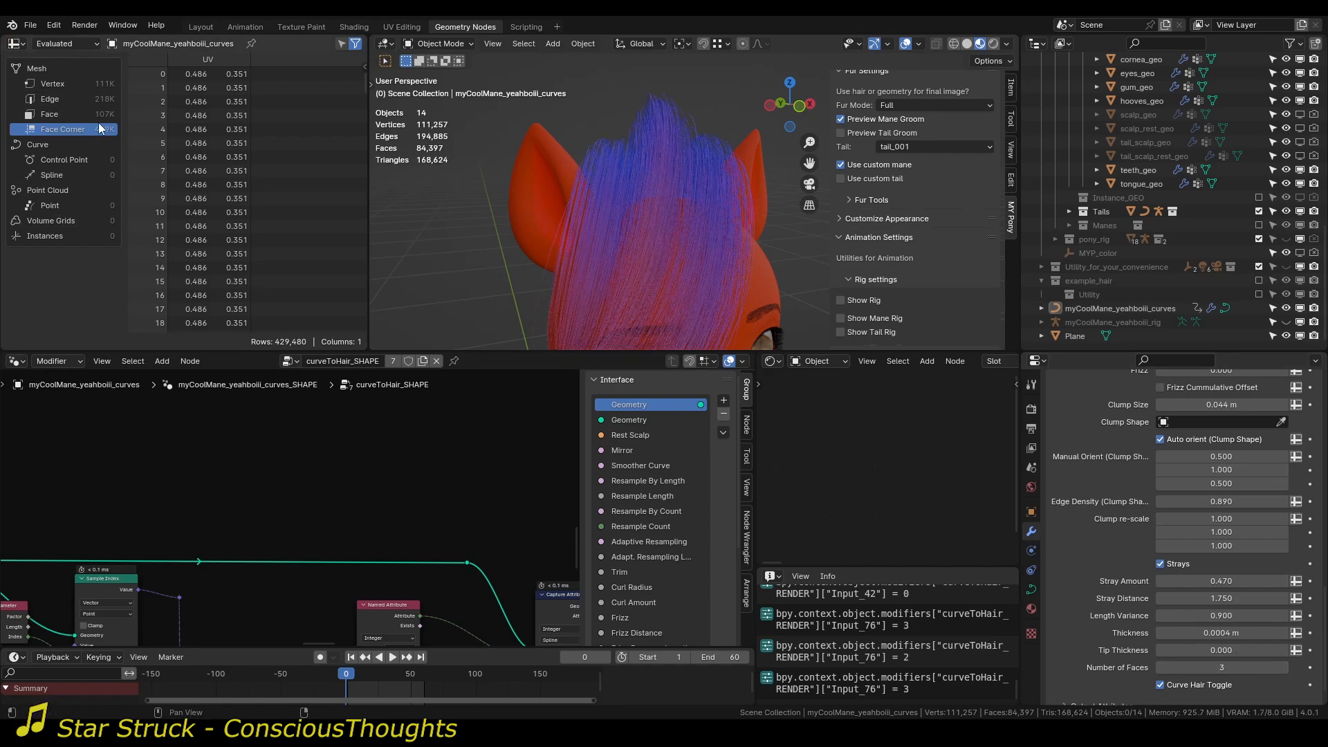
{"action": "left_click", "coordinate": [1162, 667]}
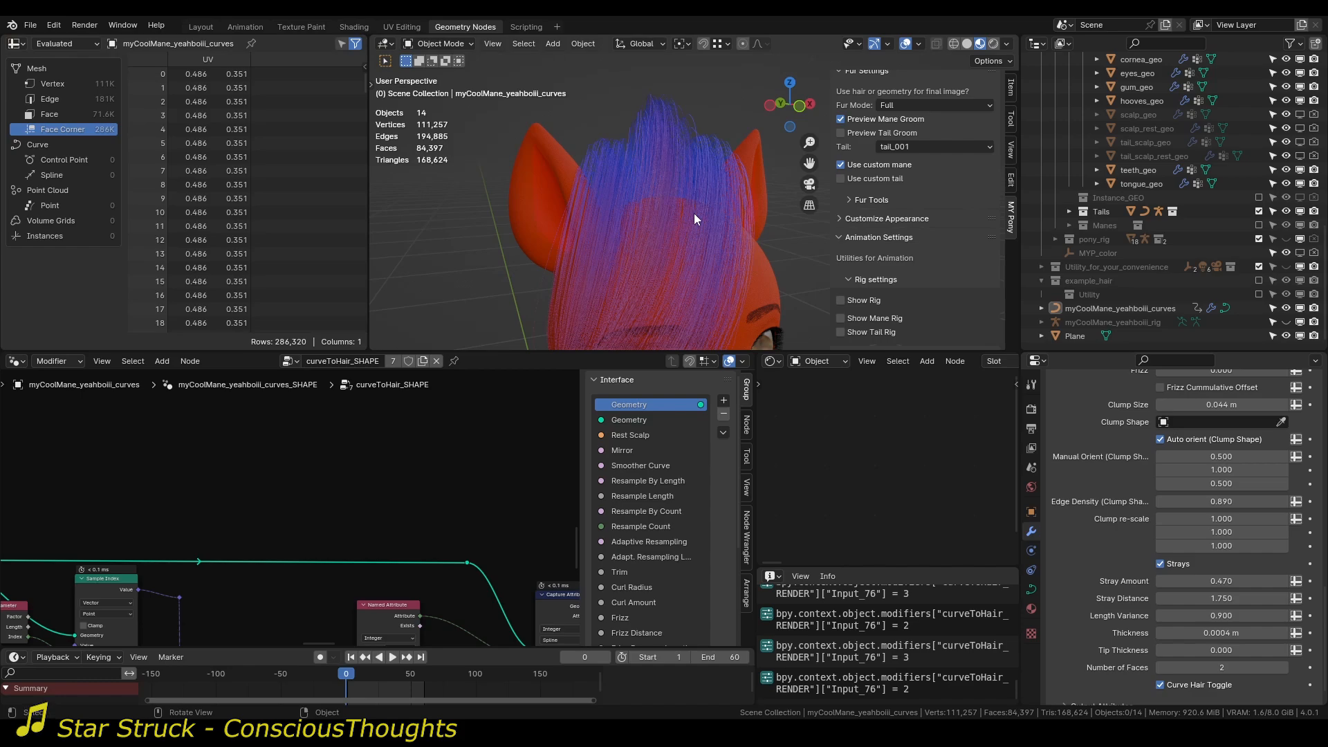
Set Number of Faces to 1 and inspect the individual strands at the top of the mane.
{"action": "middle_click_drag", "start_coordinate": [660, 250], "coordinate": [735, 263]}
{"action": "scroll", "coordinate": [646, 239], "scroll_direction": "down", "scroll_amount": 3}
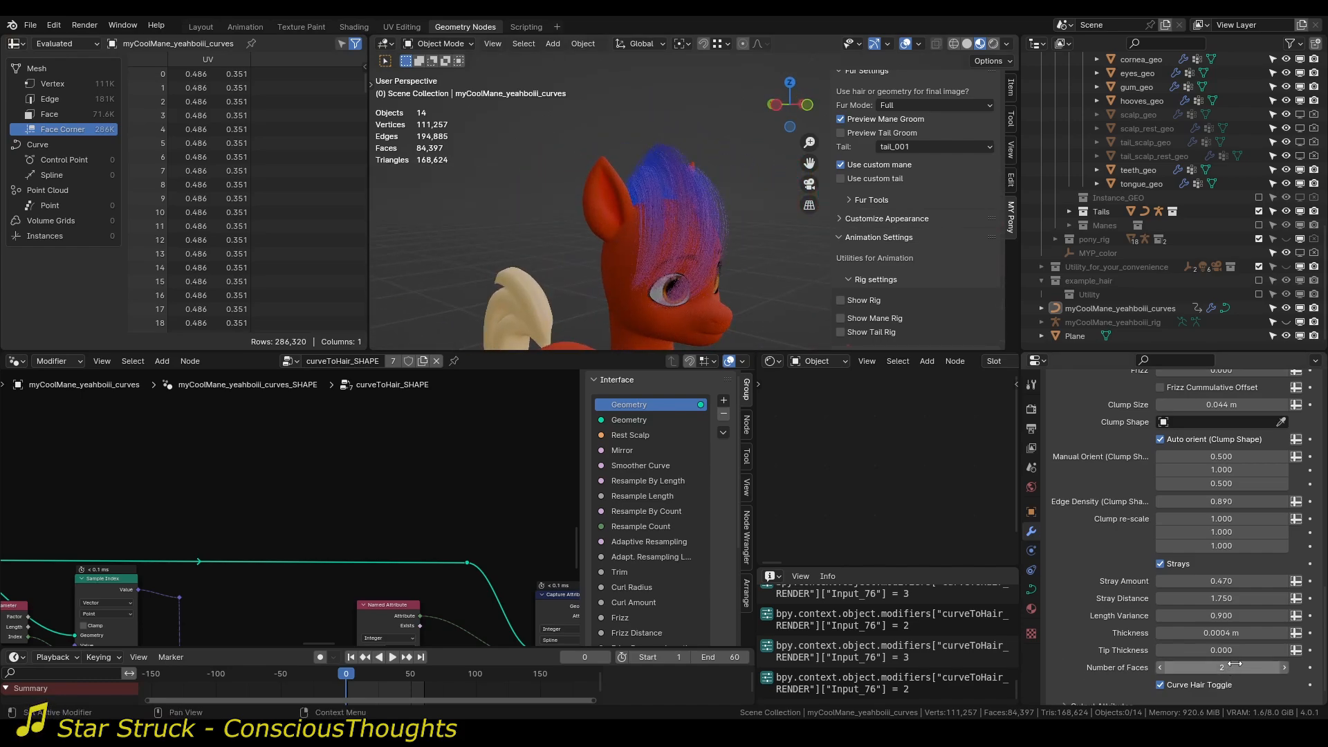
{"action": "left_click", "coordinate": [1165, 667]}
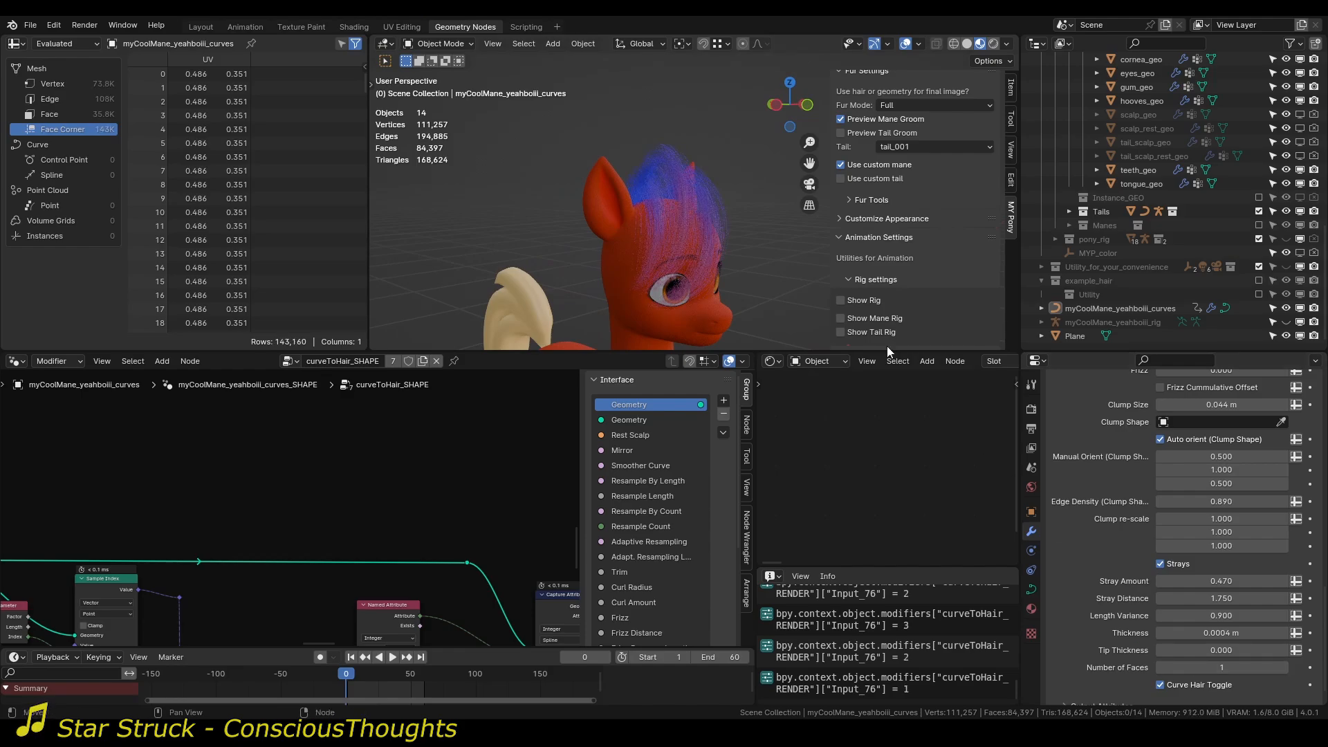
{"action": "scroll", "coordinate": [709, 185], "scroll_direction": "up", "scroll_amount": 5}
{"action": "middle_click_drag", "start_coordinate": [582, 167], "coordinate": [677, 242]}
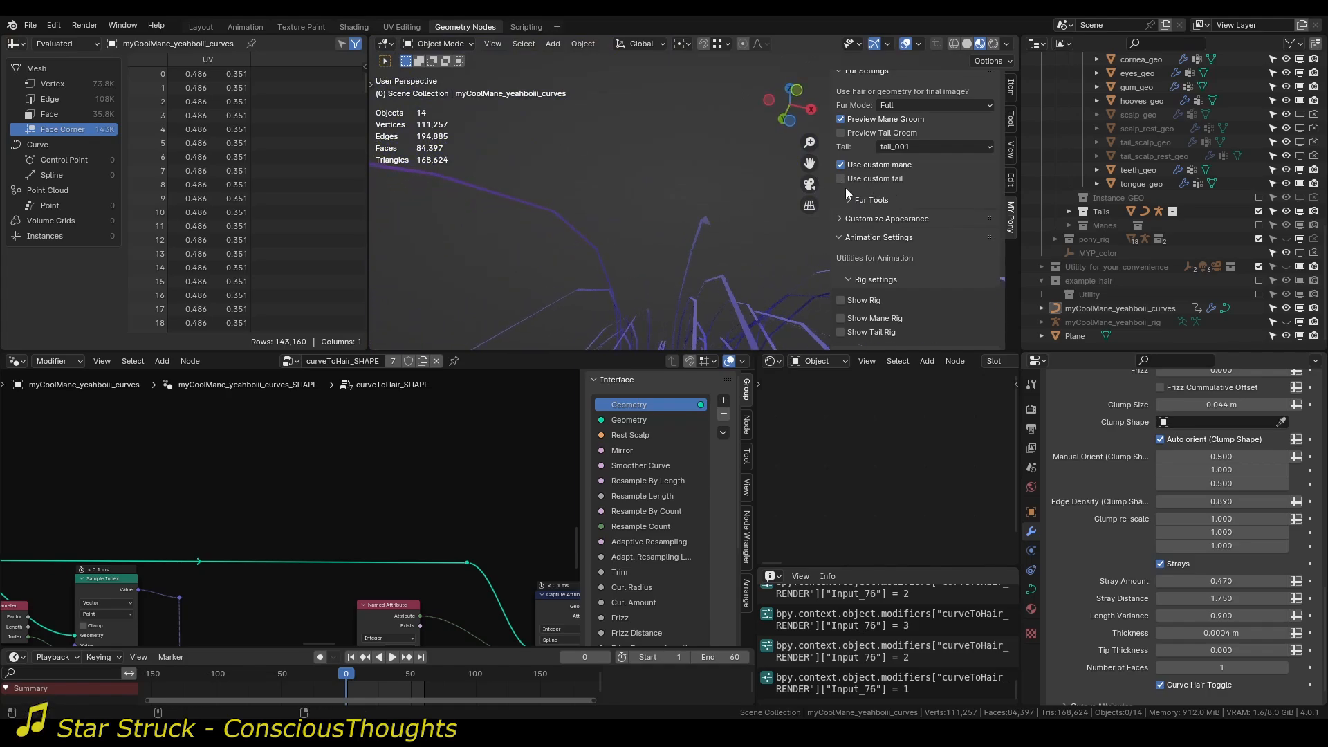
Set the mane's Number of Faces to 2.
{"action": "middle_click_drag", "start_coordinate": [817, 191], "coordinate": [657, 251]}
{"action": "mouse_move", "coordinate": [685, 225]}
{"action": "middle_mouse_down"}
{"action": "mouse_move", "coordinate": [740, 234]}
{"action": "mouse_move", "coordinate": [769, 218]}
{"action": "mouse_move", "coordinate": [640, 179]}
{"action": "mouse_move", "coordinate": [667, 227]}
{"action": "middle_mouse_up"}
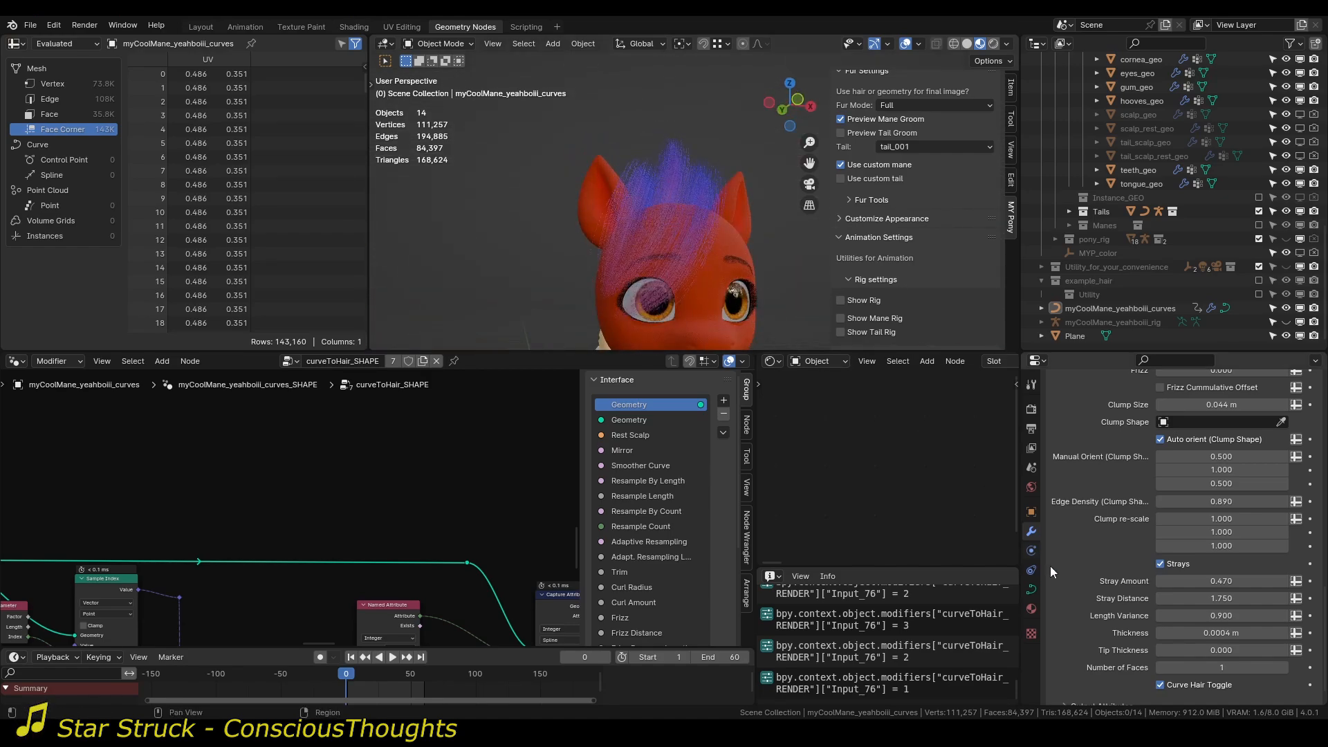
{"action": "left_click", "coordinate": [1284, 668]}
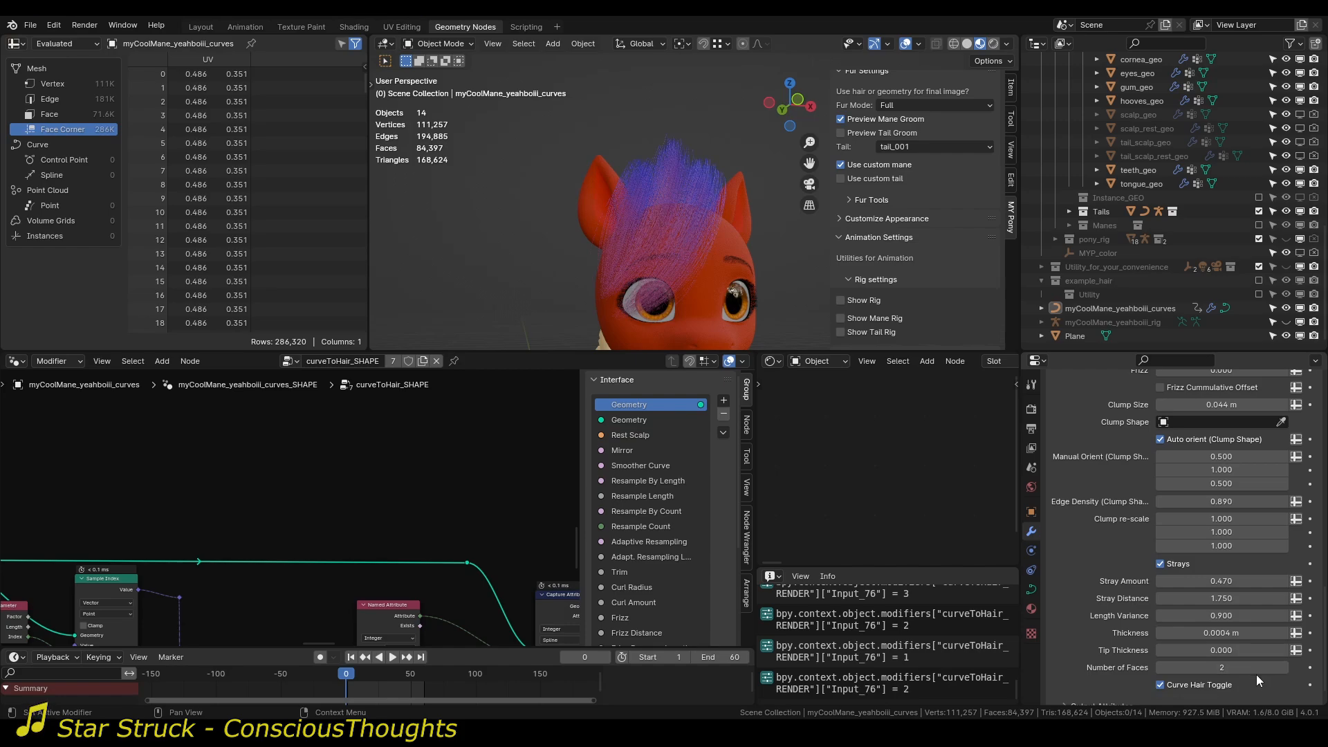
Disable Curve Hair Toggle to compare the mane as plain curves, and re-enable it.
{"action": "middle_click_drag", "start_coordinate": [660, 228], "coordinate": [803, 379]}
{"action": "left_click", "coordinate": [1160, 685]}
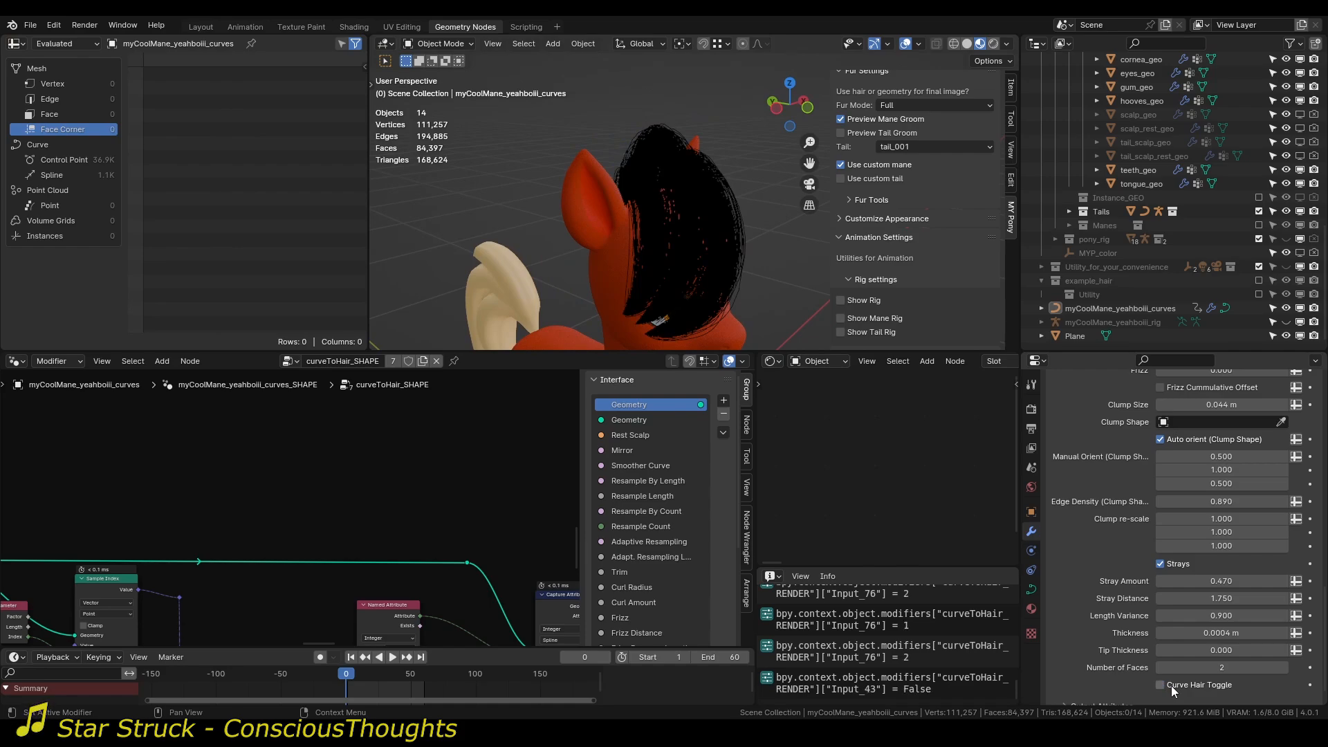
{"action": "left_click", "coordinate": [1172, 687]}
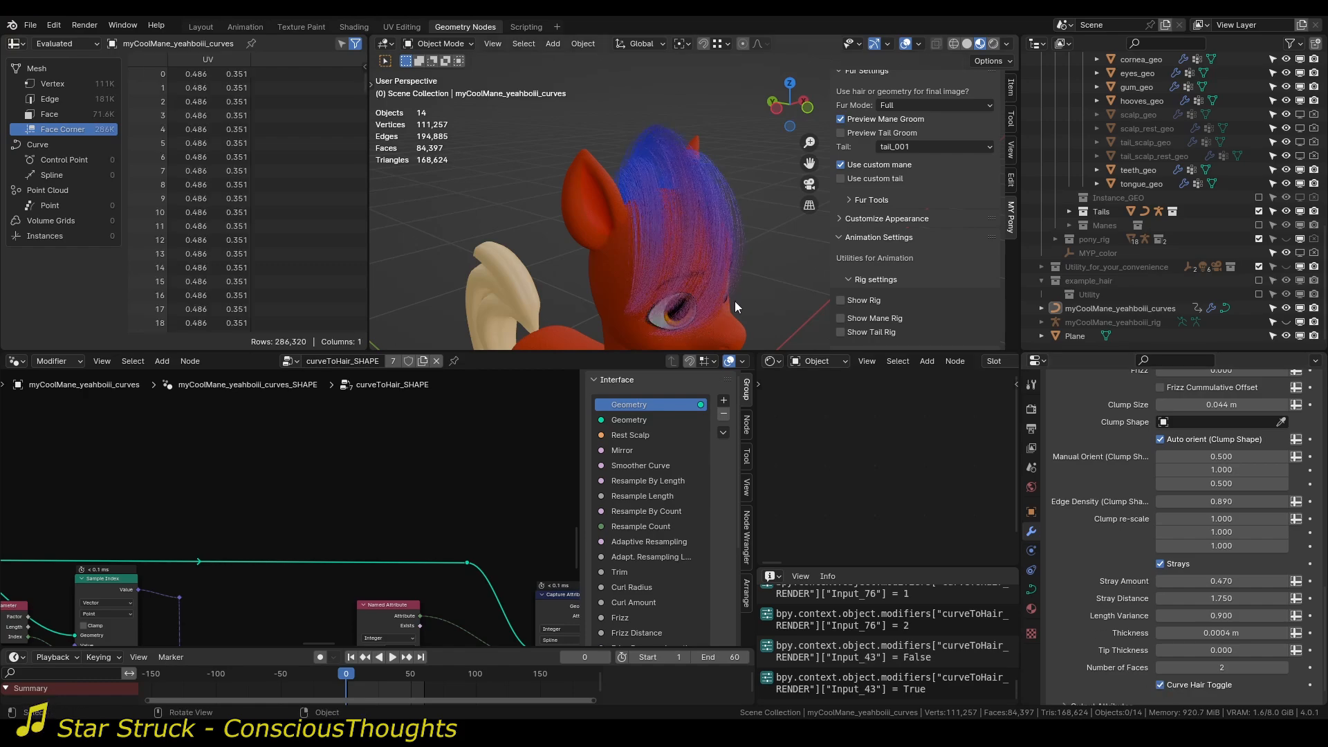
{"action": "middle_click_drag", "start_coordinate": [735, 301], "coordinate": [588, 189]}
Return to the SHAPE modifier's settings and unhide the myCoolMane_yeahboiii_rig armature.
{"action": "scroll", "coordinate": [1114, 525], "scroll_direction": "up", "scroll_amount": 6}
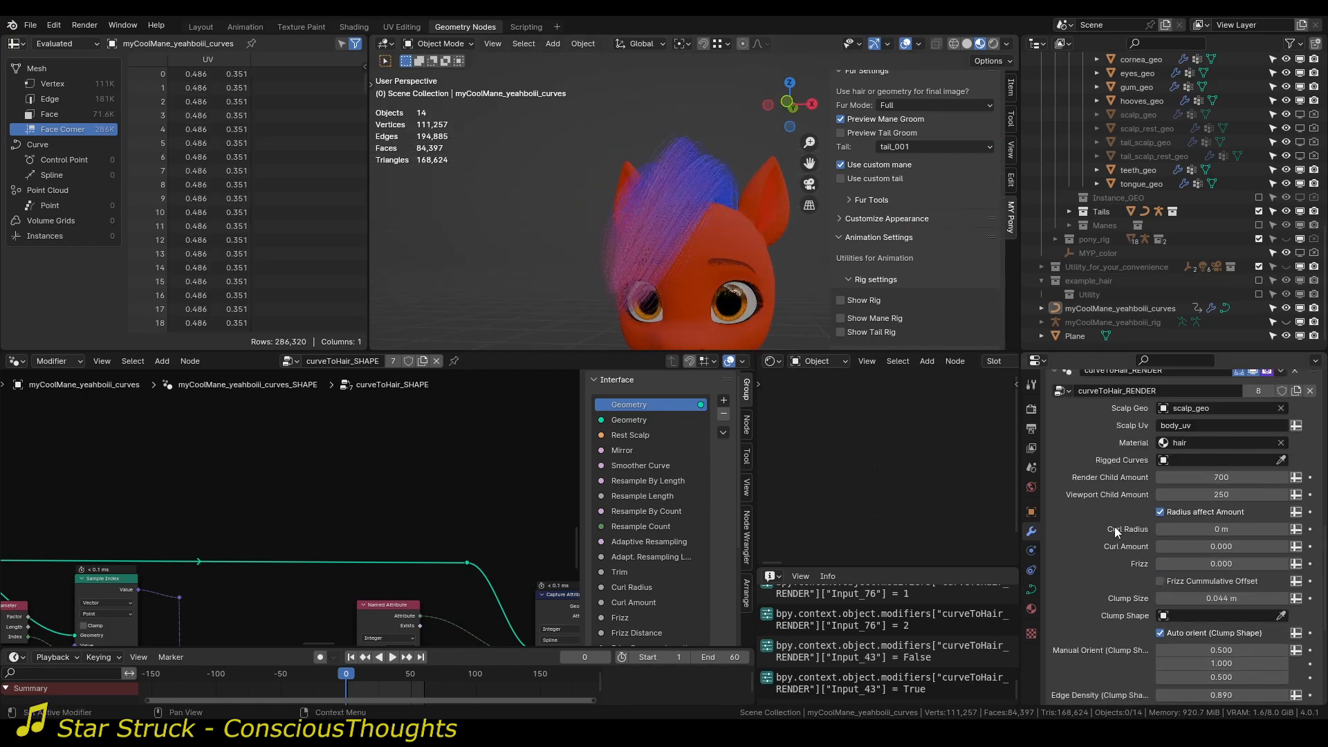
{"action": "scroll", "coordinate": [1053, 562], "scroll_direction": "up", "scroll_amount": 8}
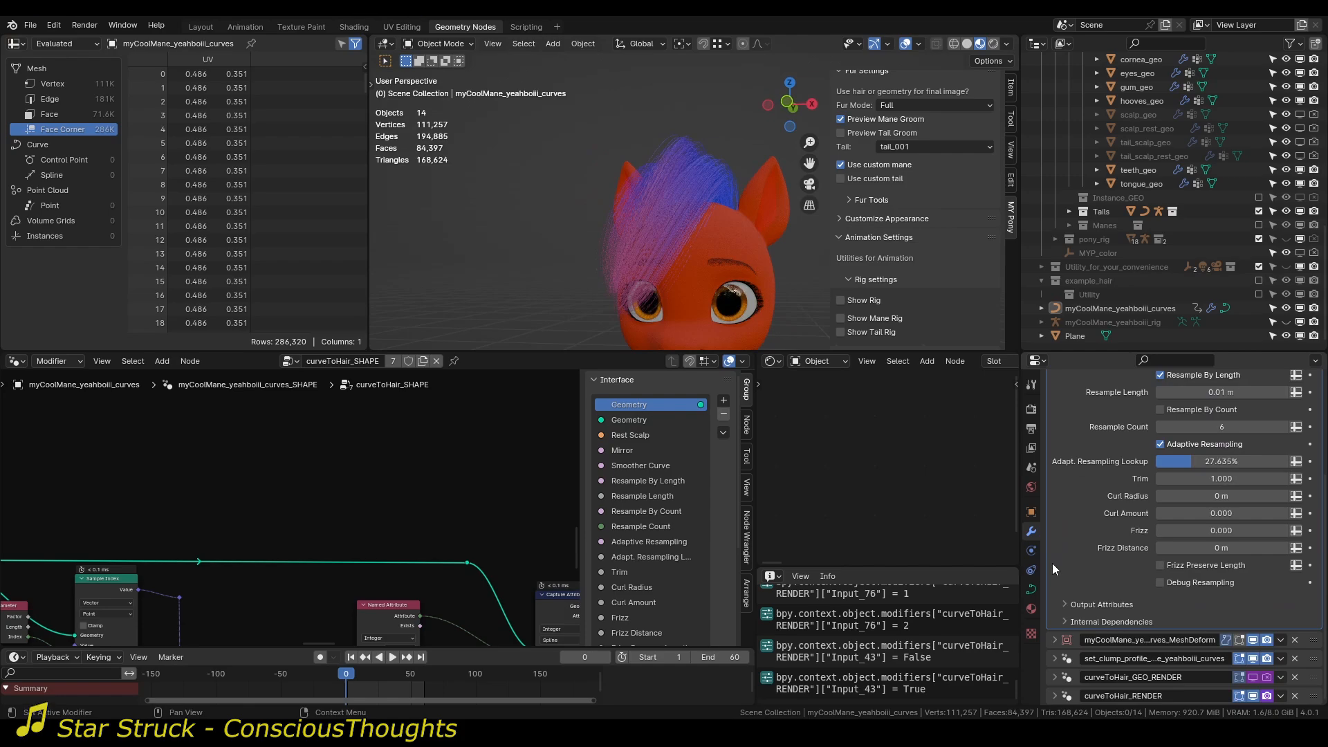
{"action": "middle_click_drag", "start_coordinate": [692, 177], "coordinate": [747, 201]}
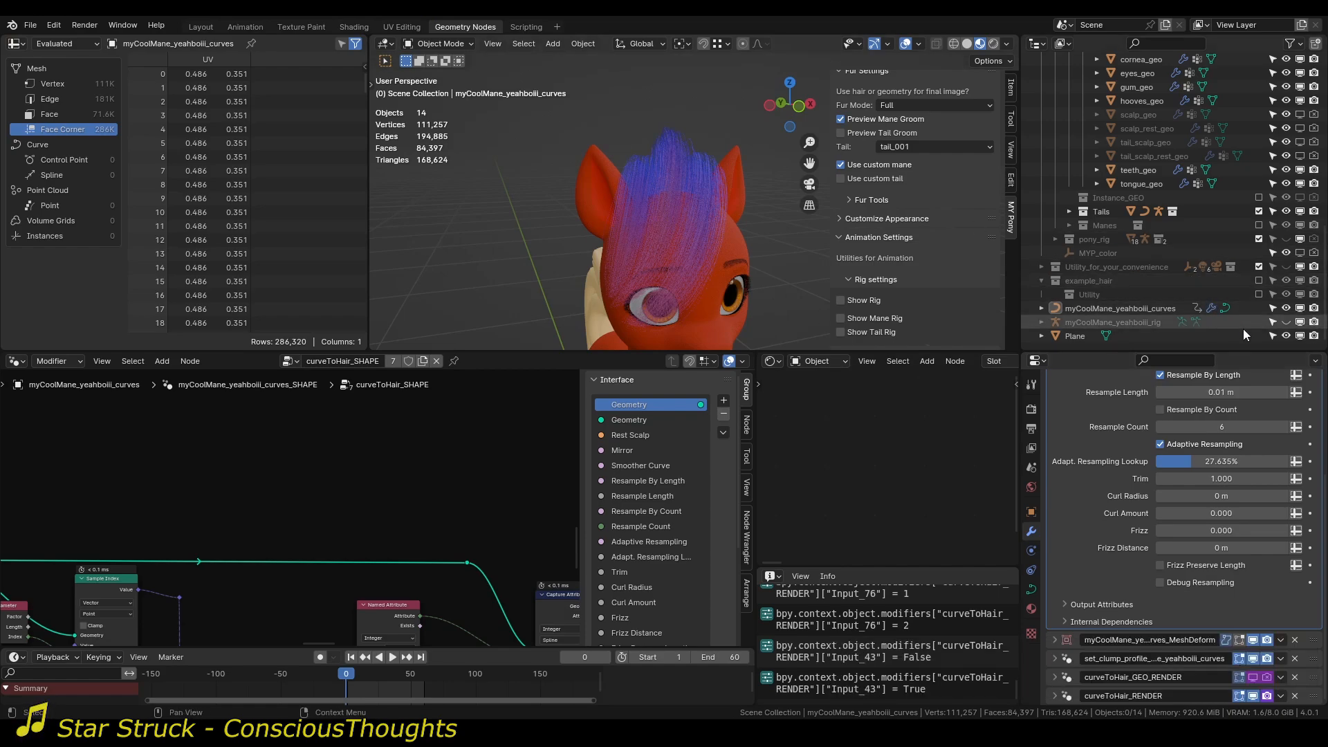
{"action": "left_click", "coordinate": [1285, 321]}
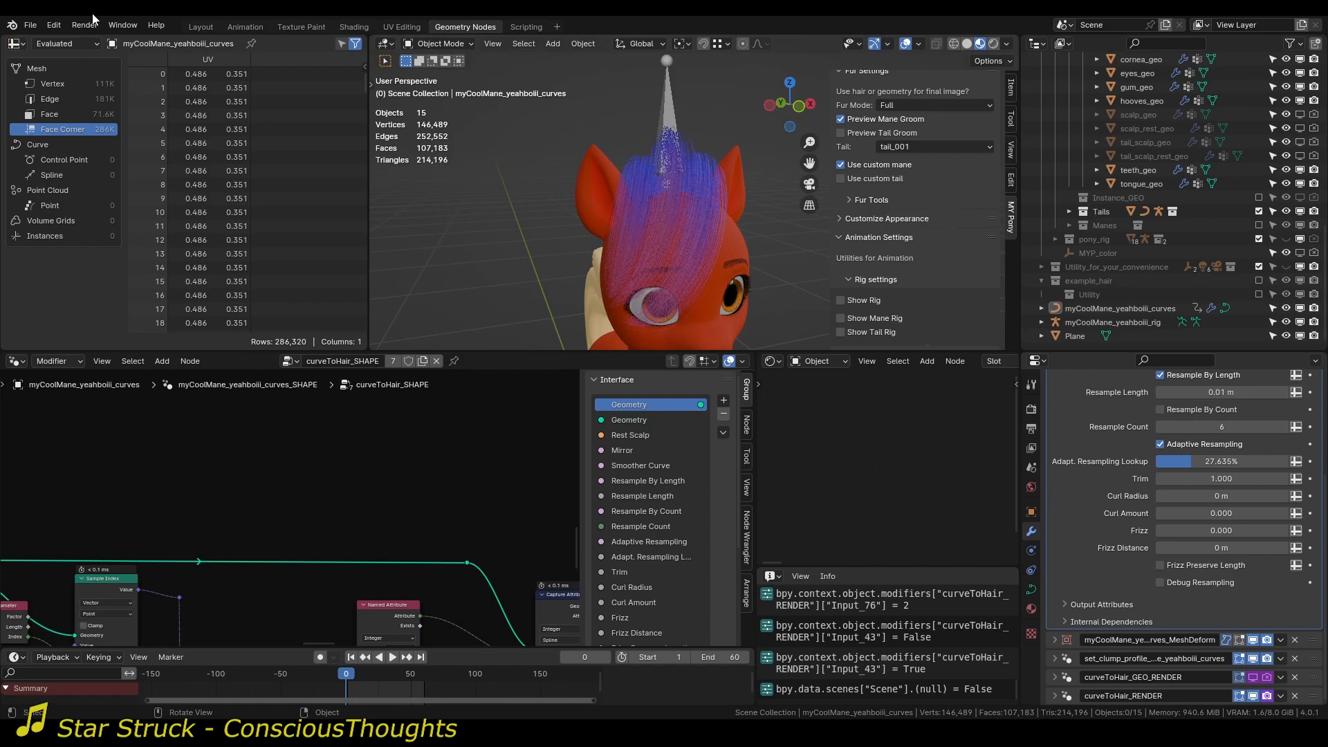
In the Layout workspace, turn off Preview Mane Groom and select the myCoolMane_yeahboiii_rig armature.
{"action": "left_click", "coordinate": [200, 26]}
{"action": "middle_click_drag", "start_coordinate": [259, 81], "coordinate": [368, 277]}
{"action": "left_click", "coordinate": [567, 148]}
{"action": "left_click", "coordinate": [441, 280]}
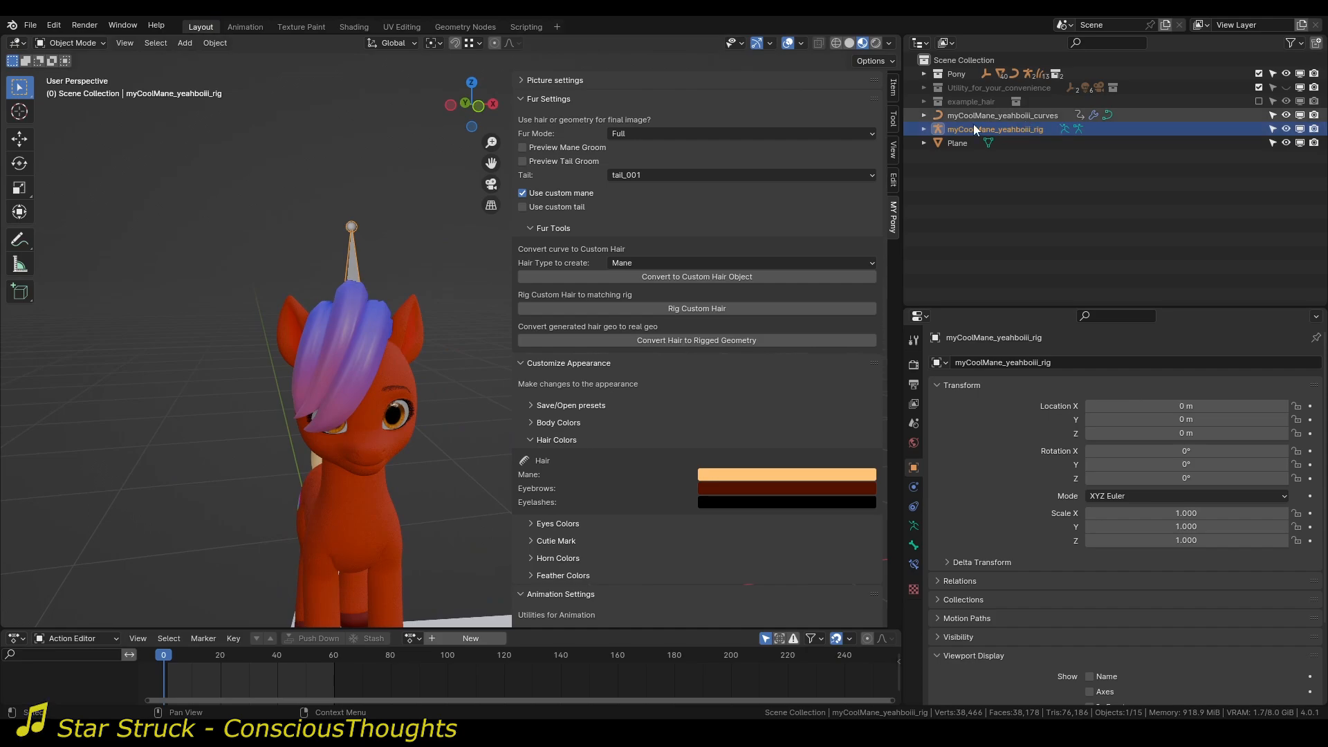
Rig the myCoolMane_yeahboiii_curves mane to its matching rig with Rig Custom Hair.
{"action": "middle_click_drag", "start_coordinate": [420, 299], "coordinate": [517, 274]}
{"action": "key", "text": "n"}
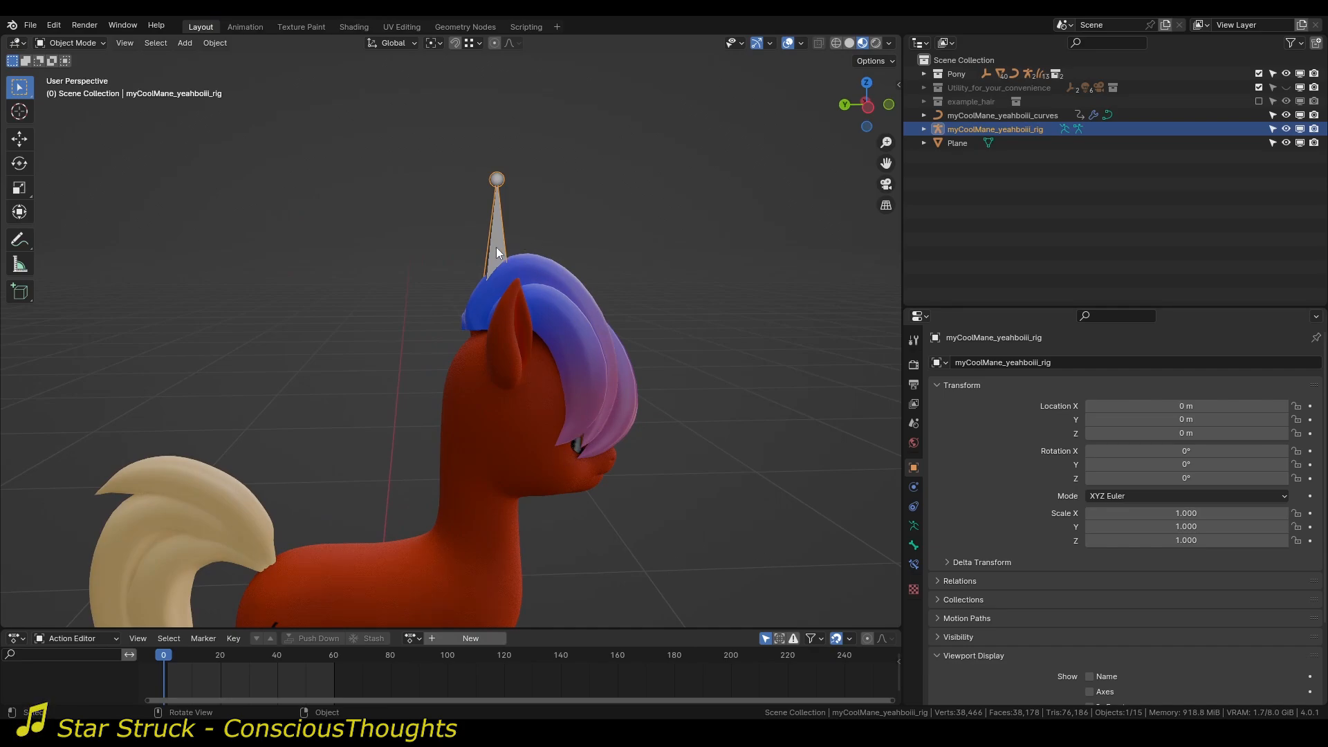
{"action": "middle_click_drag", "start_coordinate": [519, 260], "coordinate": [477, 250]}
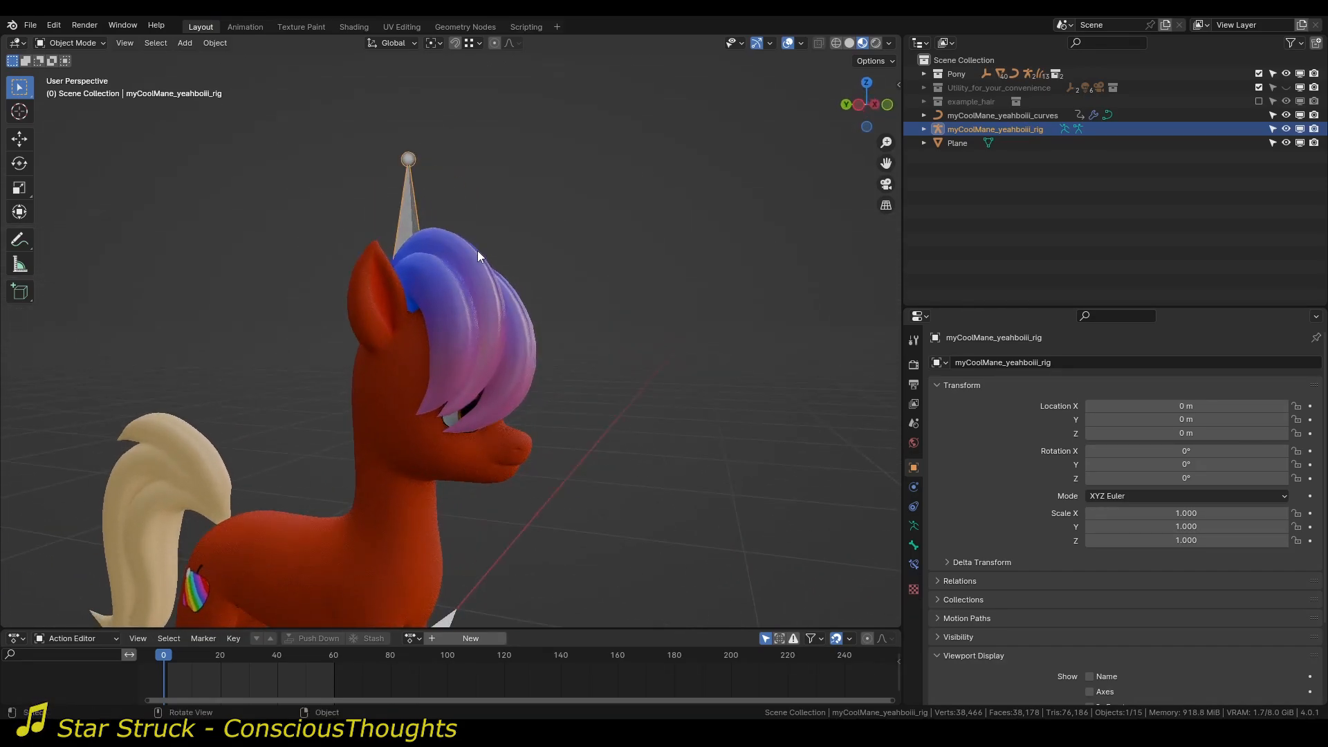
{"action": "key", "text": "n"}
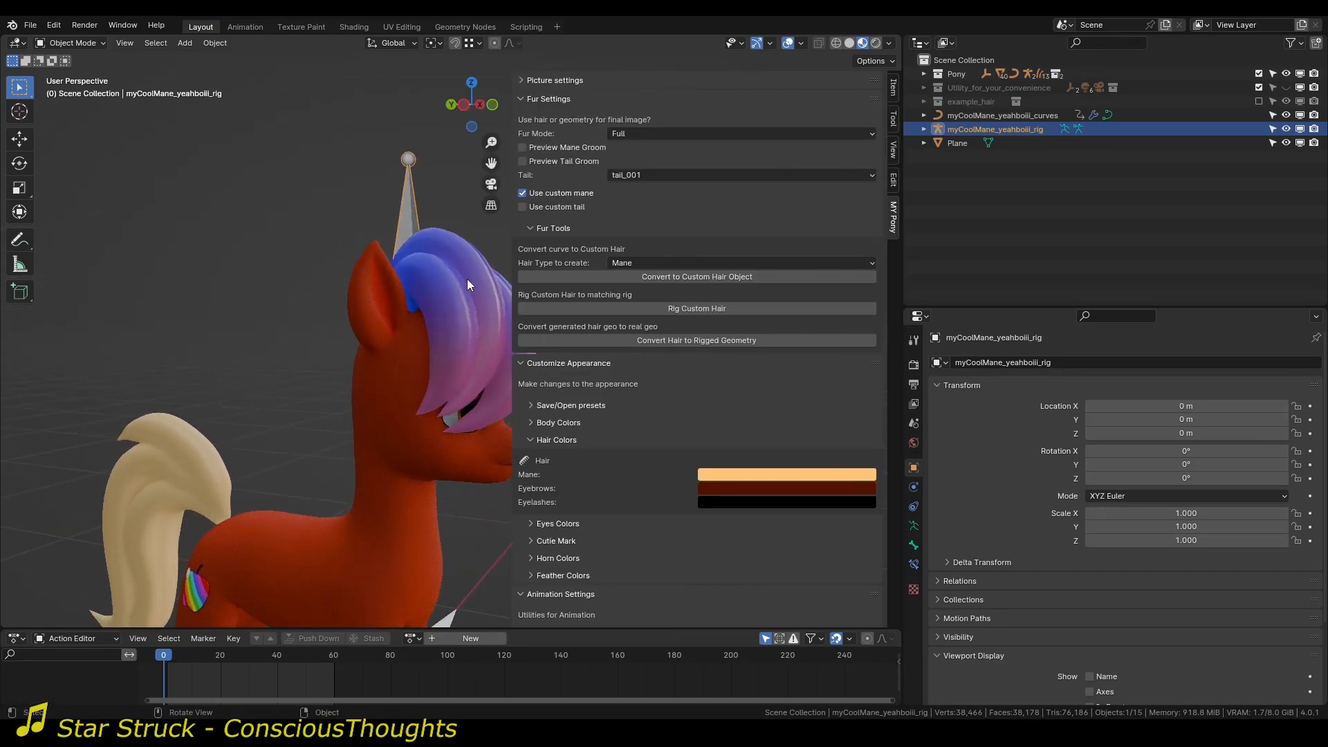
{"action": "left_click", "coordinate": [445, 244]}
{"action": "middle_click_drag", "start_coordinate": [445, 239], "coordinate": [360, 300], "text": "shift"}
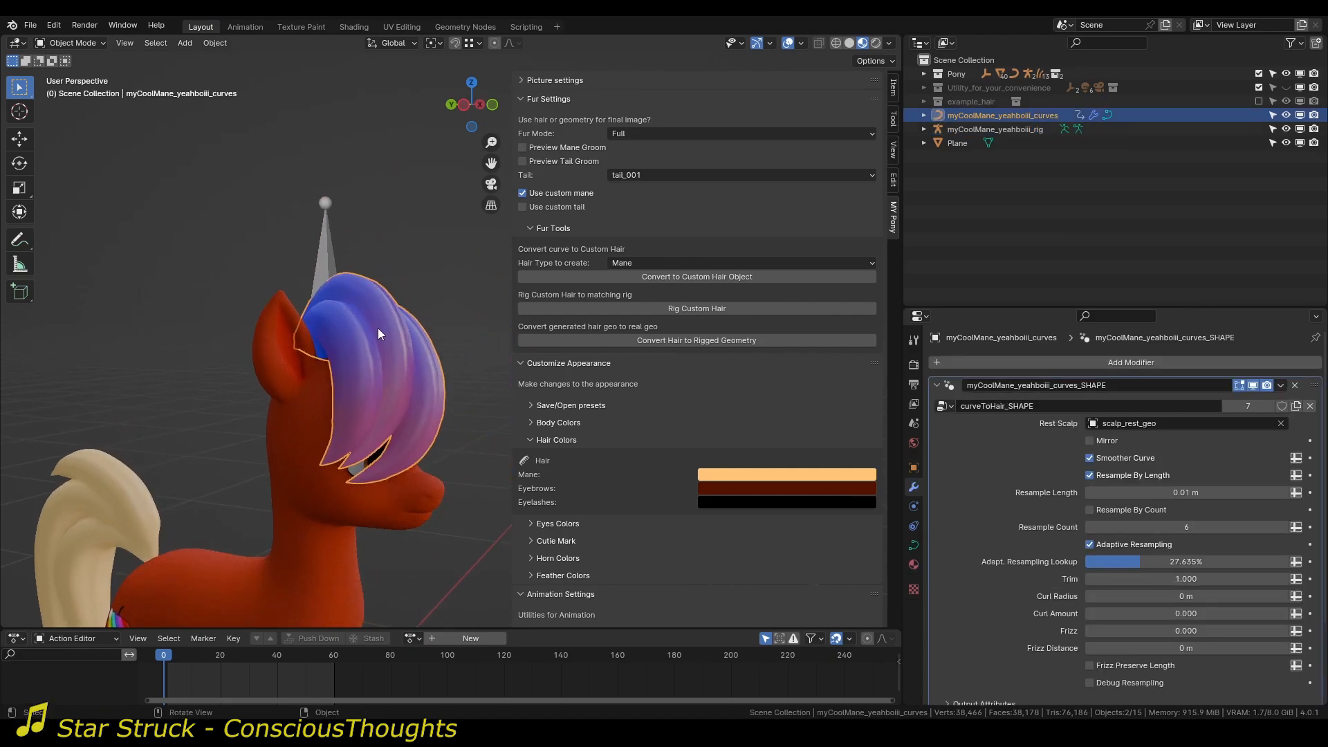
{"action": "left_click", "coordinate": [689, 312]}
Collapse the appearance customization settings and enable Show Rig for the whole pony.
{"action": "middle_click_drag", "start_coordinate": [331, 260], "coordinate": [558, 497]}
{"action": "left_click", "coordinate": [550, 365]}
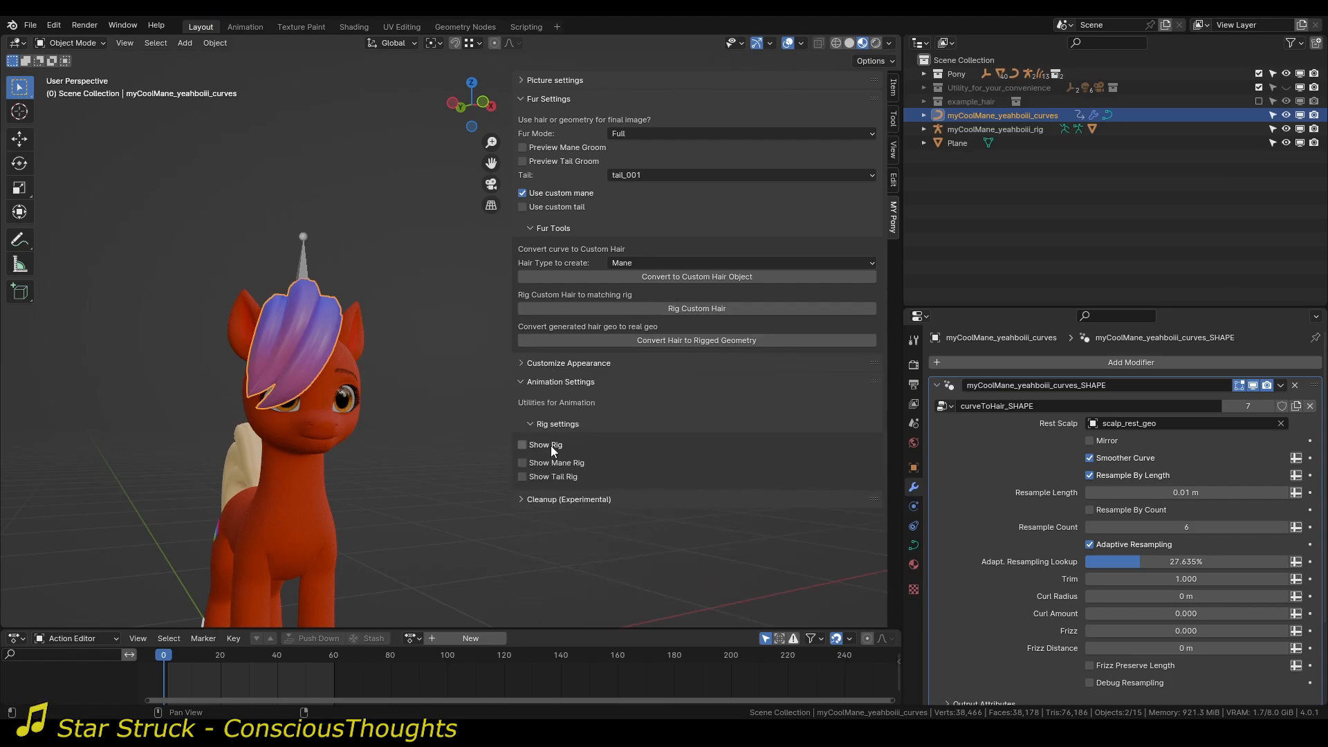
{"action": "left_click", "coordinate": [549, 445]}
{"action": "scroll", "coordinate": [409, 401], "scroll_direction": "down", "scroll_amount": 3}
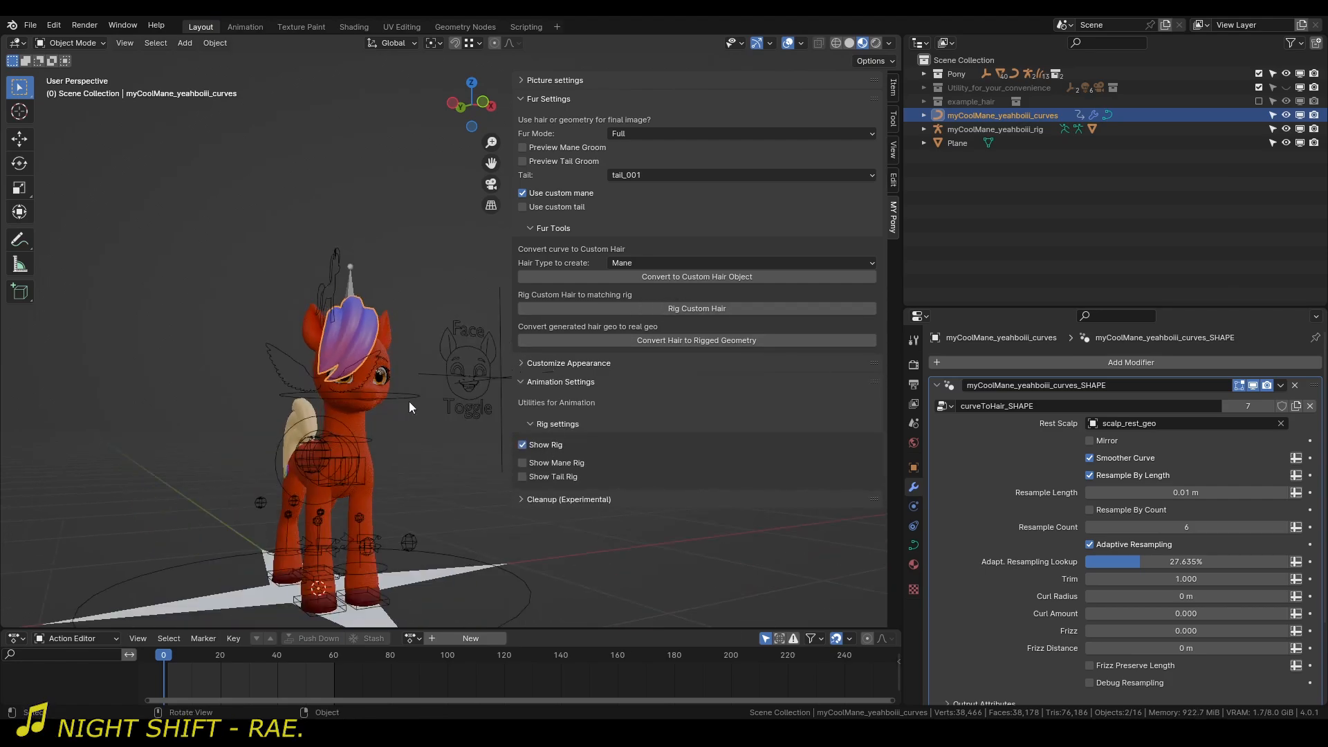
Test-move the pony's head follow control in Pose Mode, cancel the move, and return to Object Mode.
{"action": "left_click", "coordinate": [456, 438]}
{"action": "key", "text": "ctrl+Tab"}
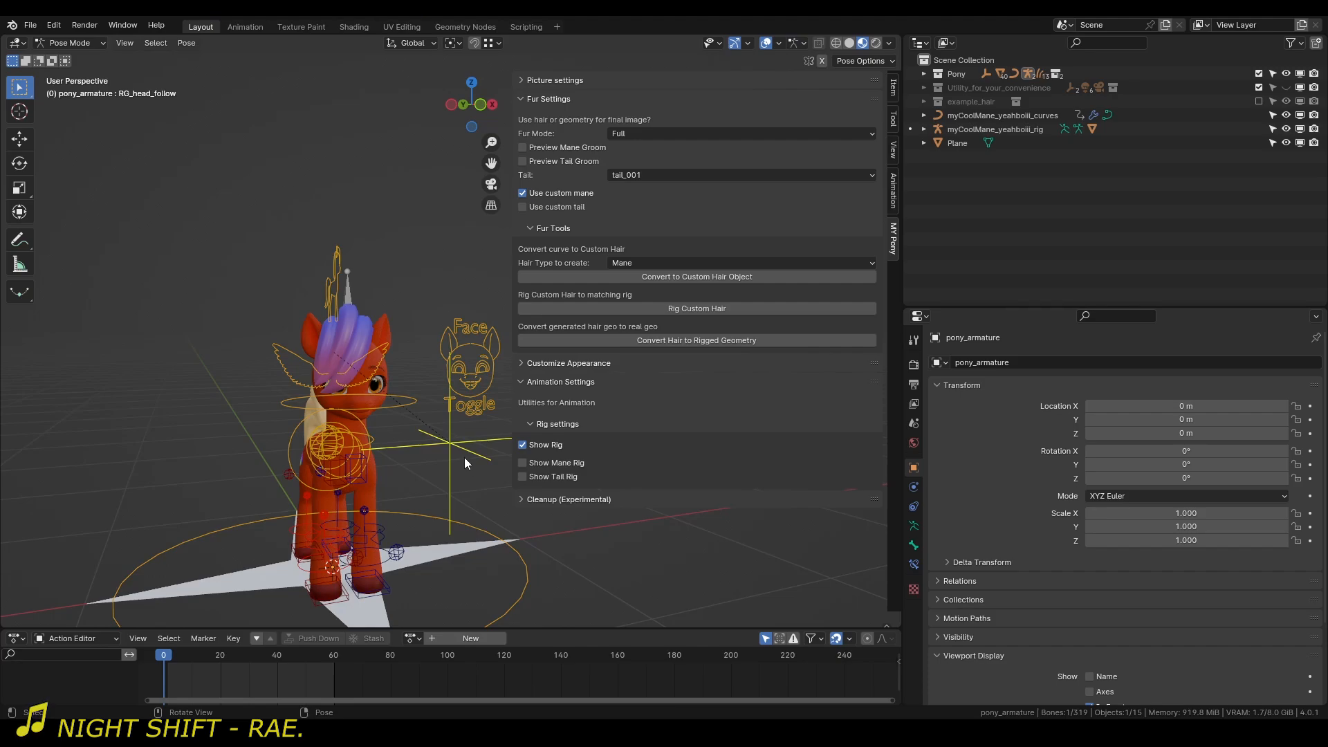
{"action": "key", "text": "g"}
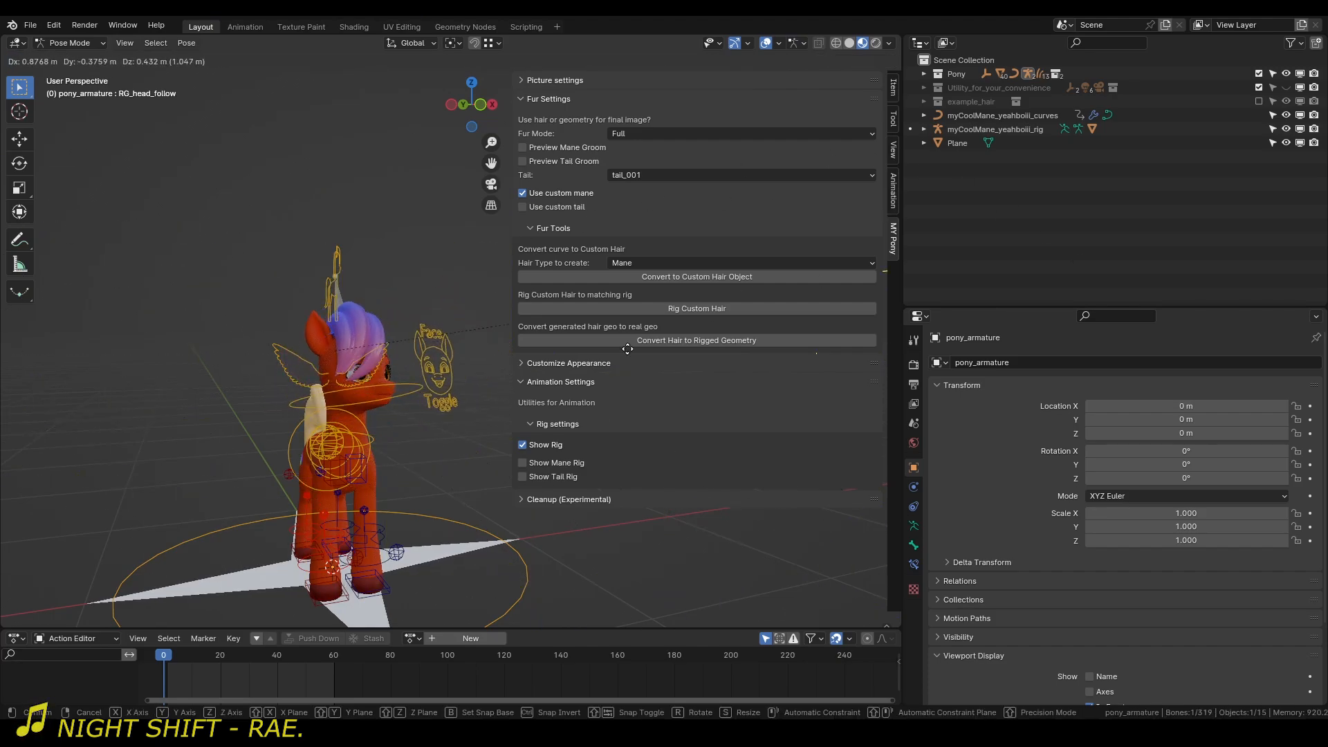
{"action": "right_click", "coordinate": [2, 578]}
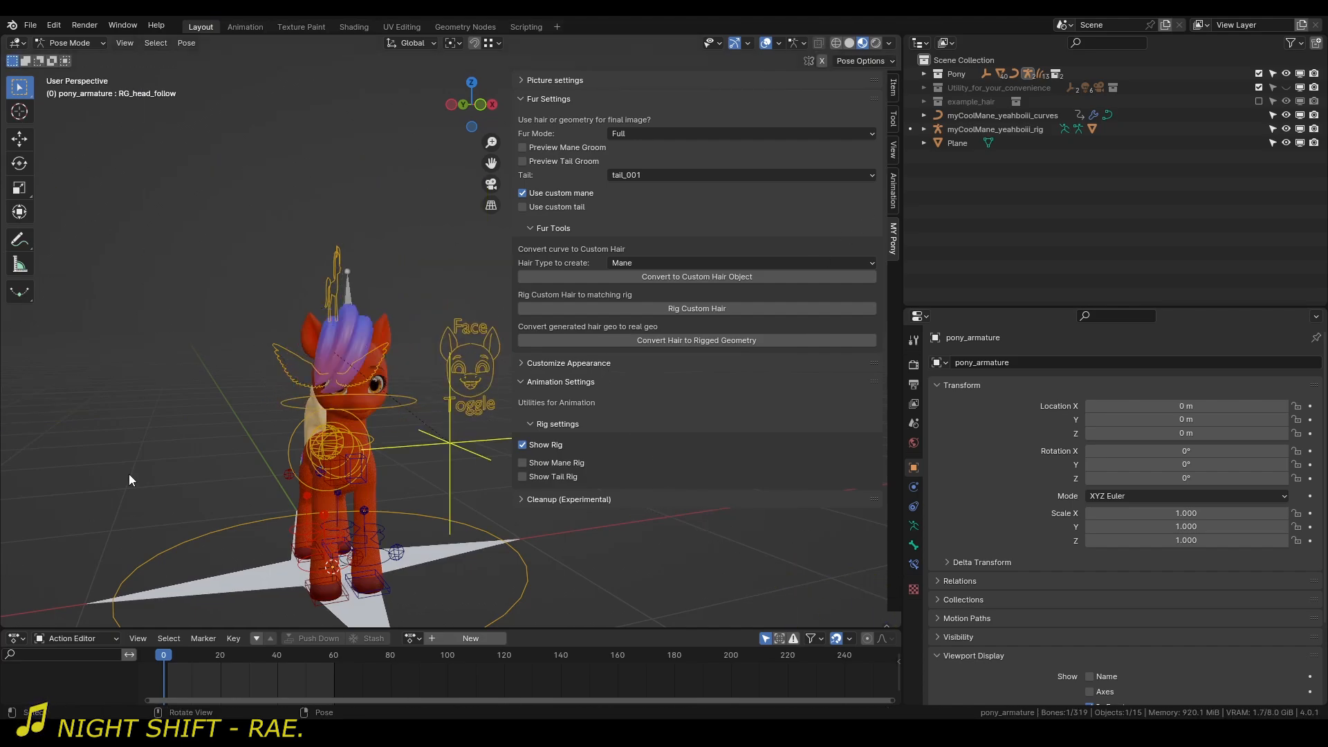
{"action": "middle_click_drag", "start_coordinate": [250, 459], "coordinate": [293, 452]}
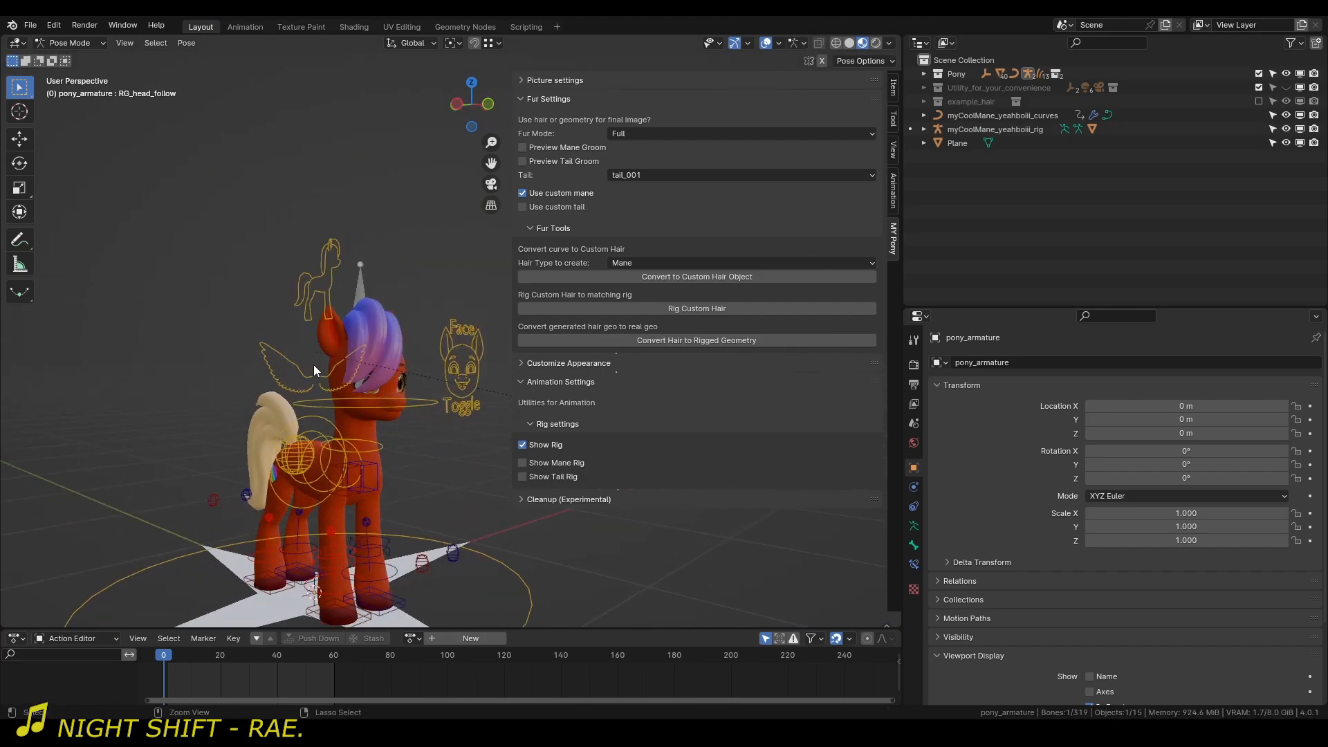
{"action": "key", "text": "ctrl+Tab"}
Expand the mane rig in the outliner and select its child mesh myCoolMane_yeahboiii_rig_GEO.
{"action": "scroll", "coordinate": [322, 363], "scroll_direction": "up", "scroll_amount": 4}
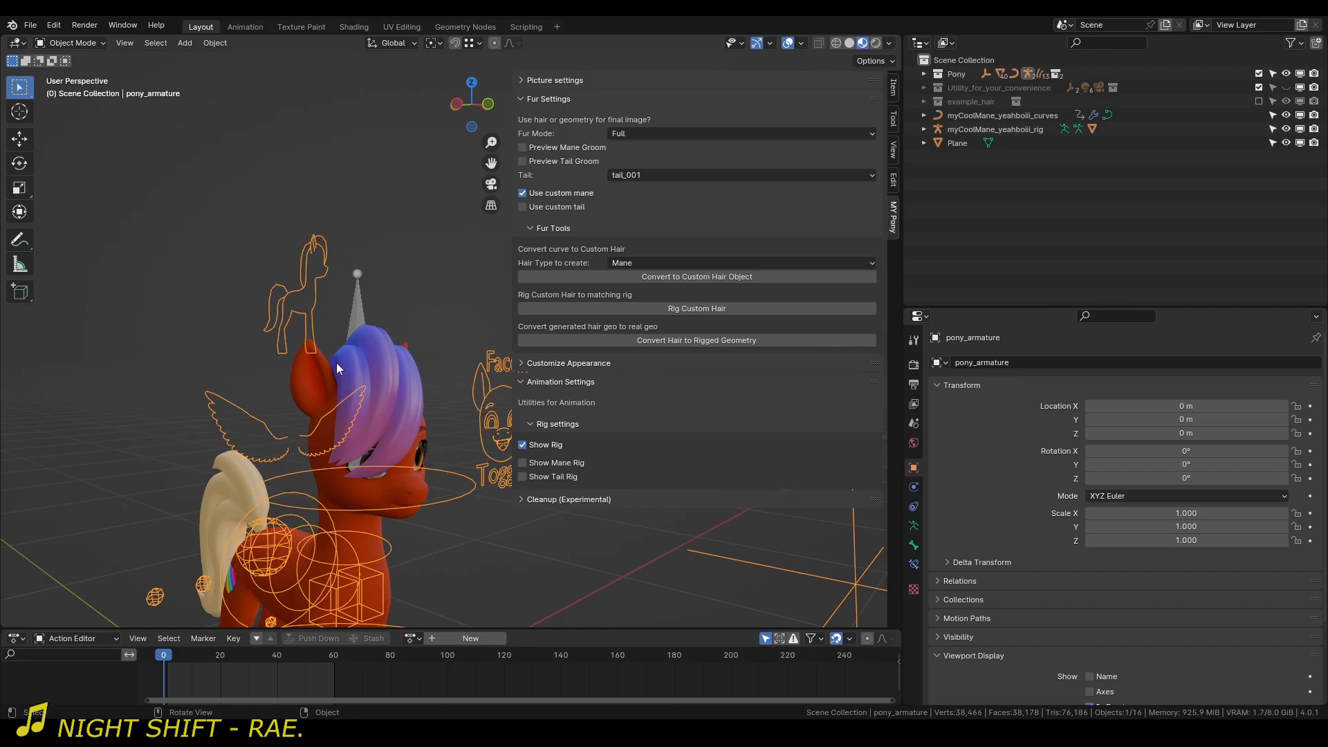
{"action": "middle_click_drag", "start_coordinate": [336, 368], "coordinate": [396, 378]}
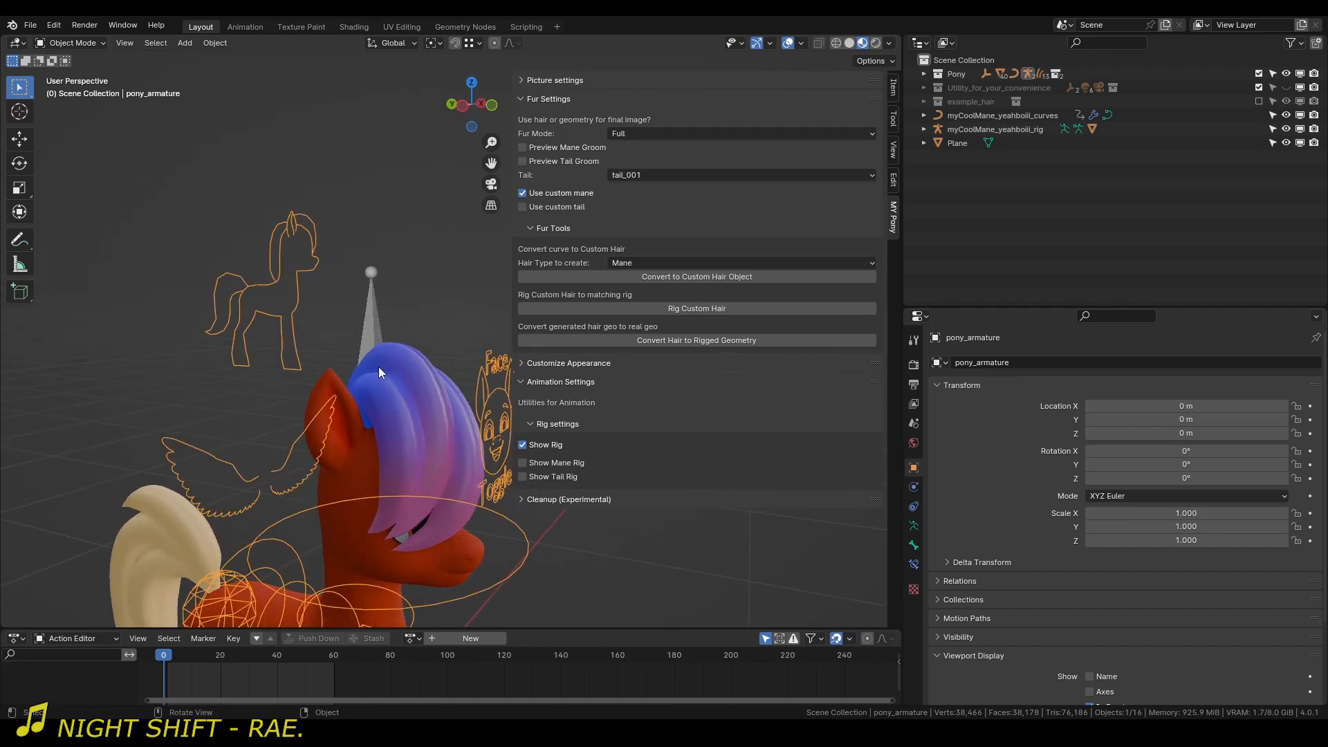
{"action": "left_click", "coordinate": [376, 317]}
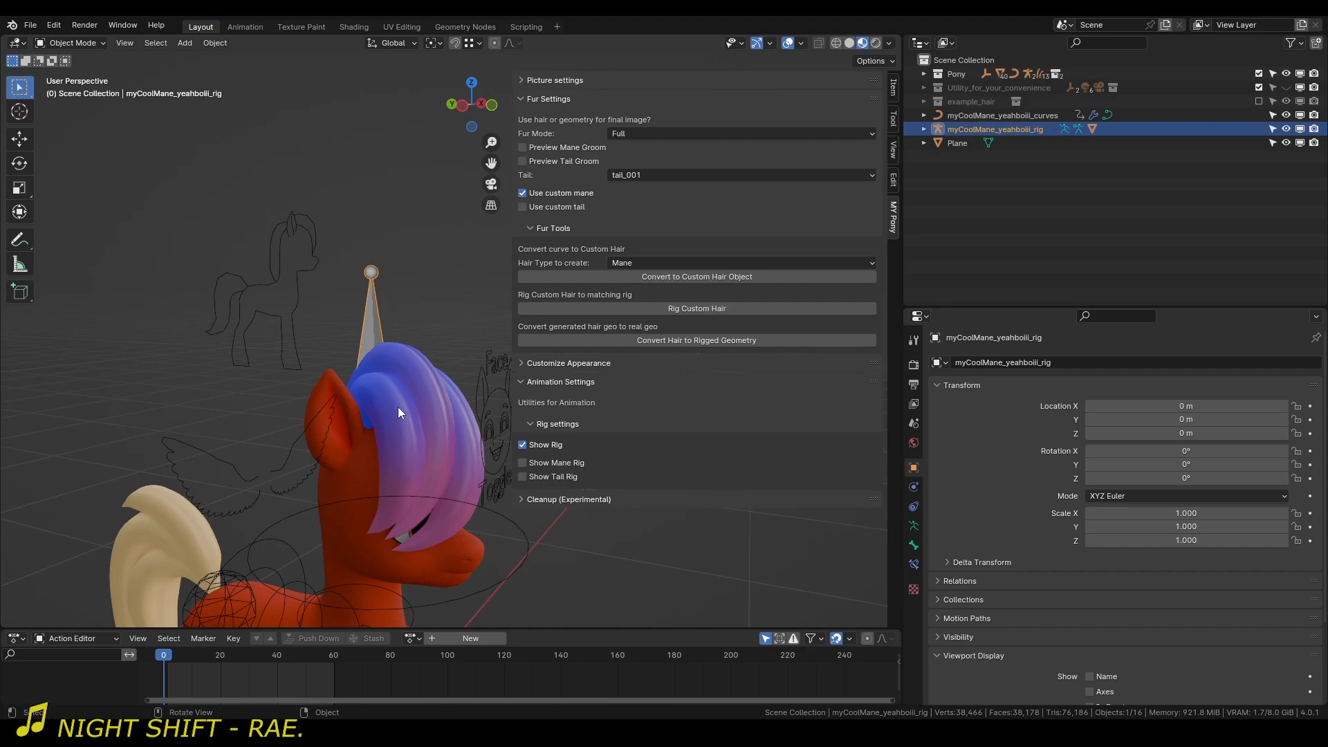
{"action": "middle_click_drag", "start_coordinate": [418, 443], "coordinate": [390, 419], "text": "shift"}
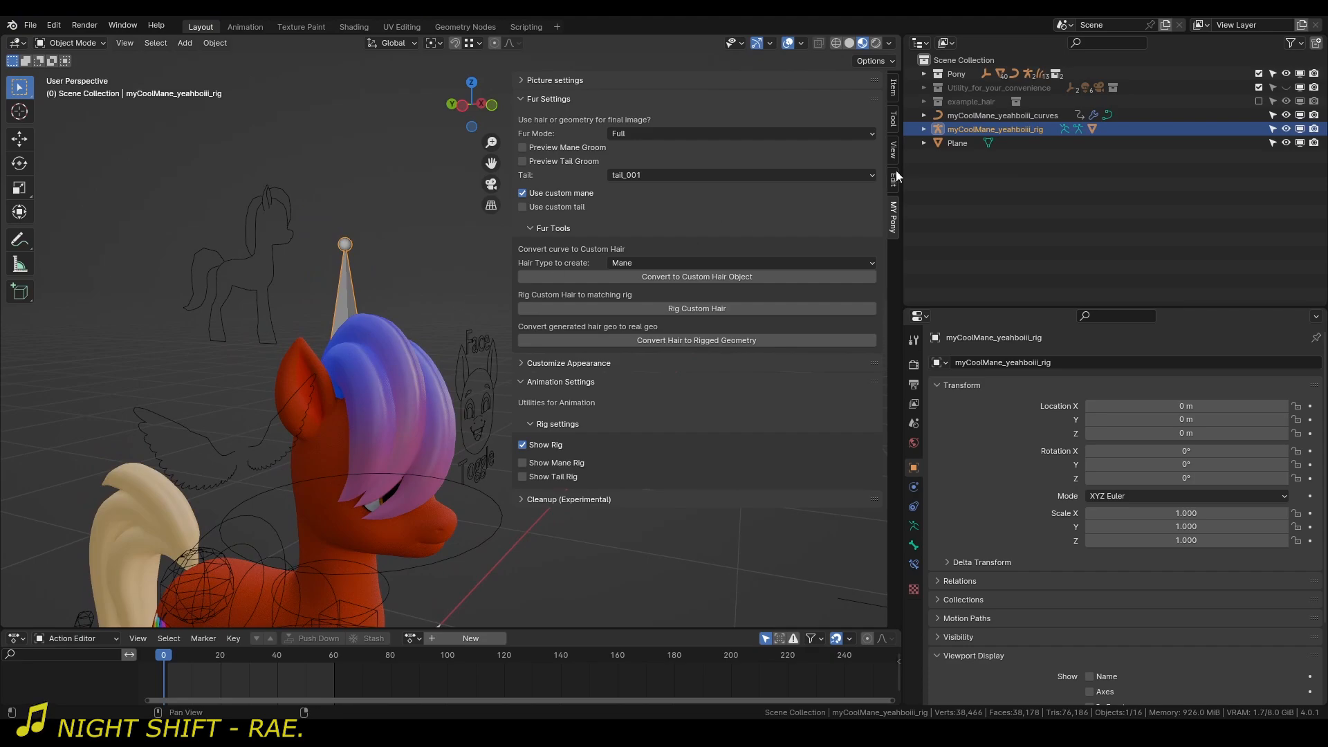
{"action": "left_click", "coordinate": [926, 129]}
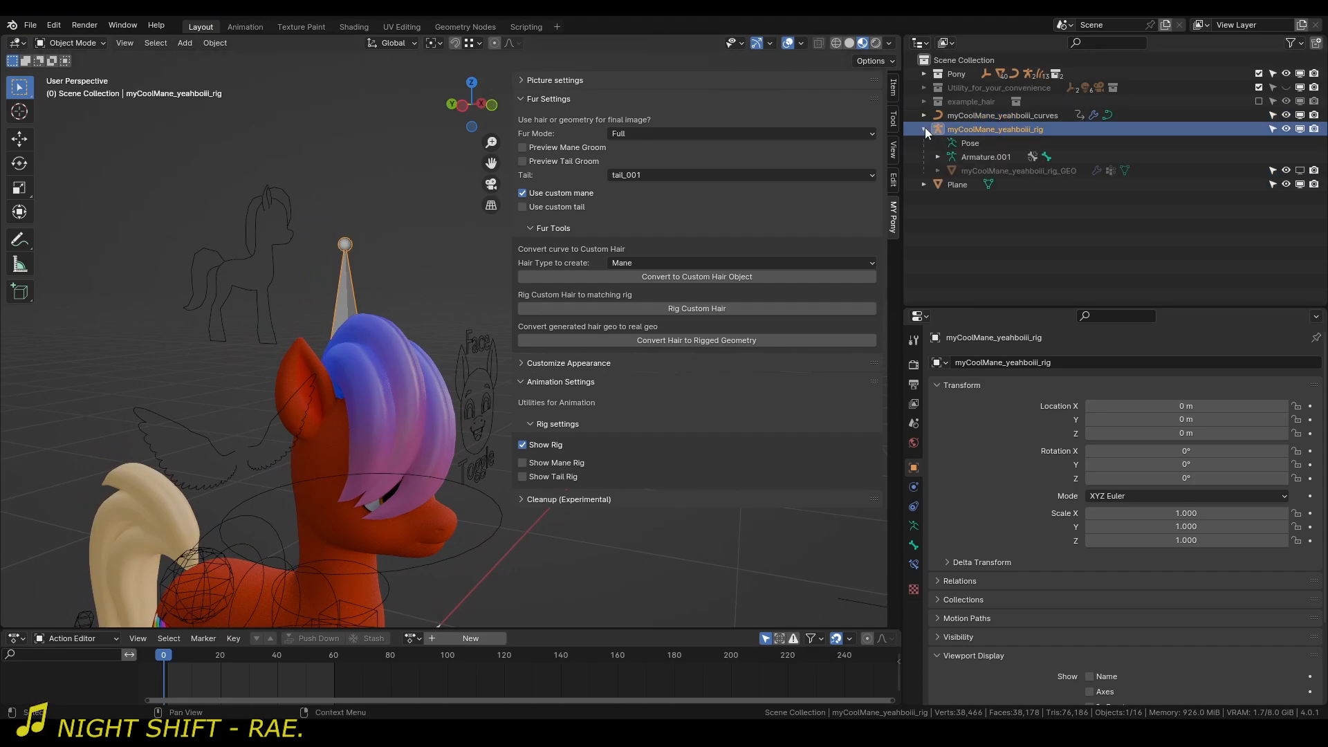
{"action": "left_click", "coordinate": [988, 170]}
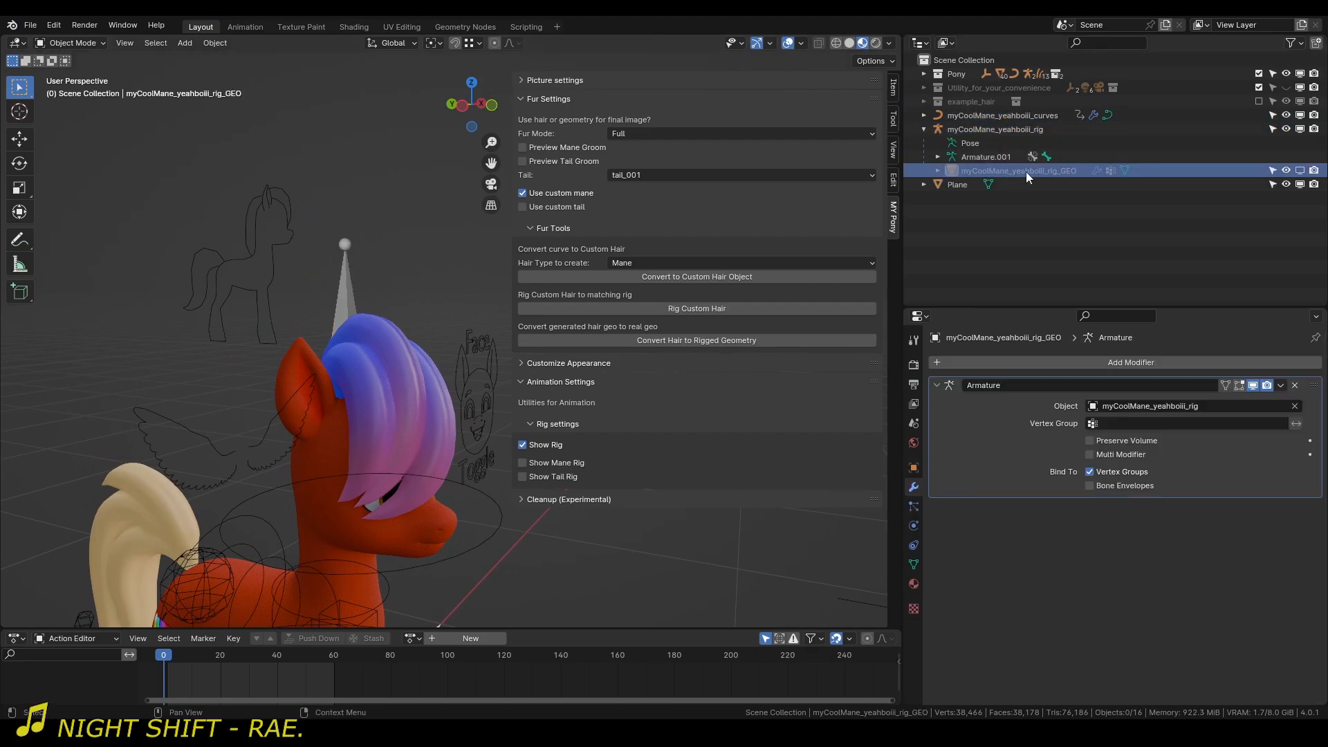
Enable the rig's GEO mesh in viewports and disable the mane curves there.
{"action": "left_click", "coordinate": [1300, 170]}
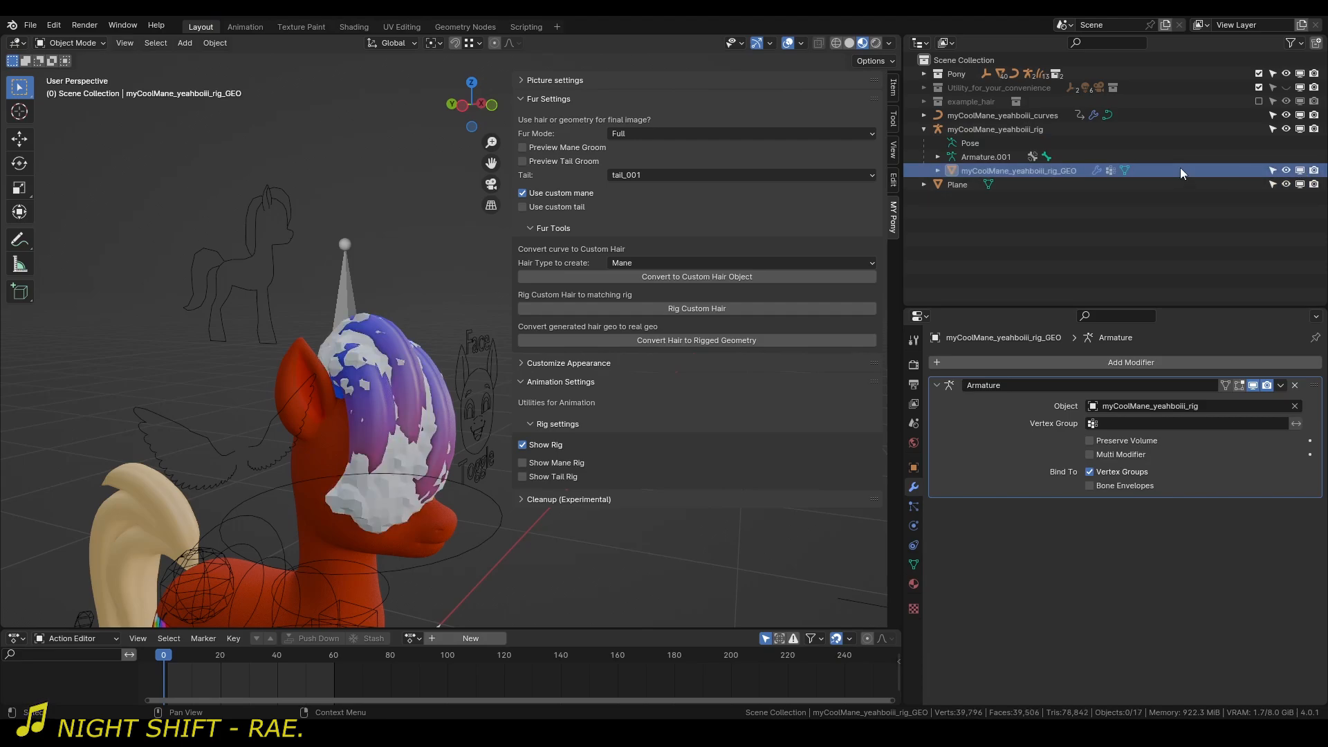
{"action": "left_click", "coordinate": [1300, 115]}
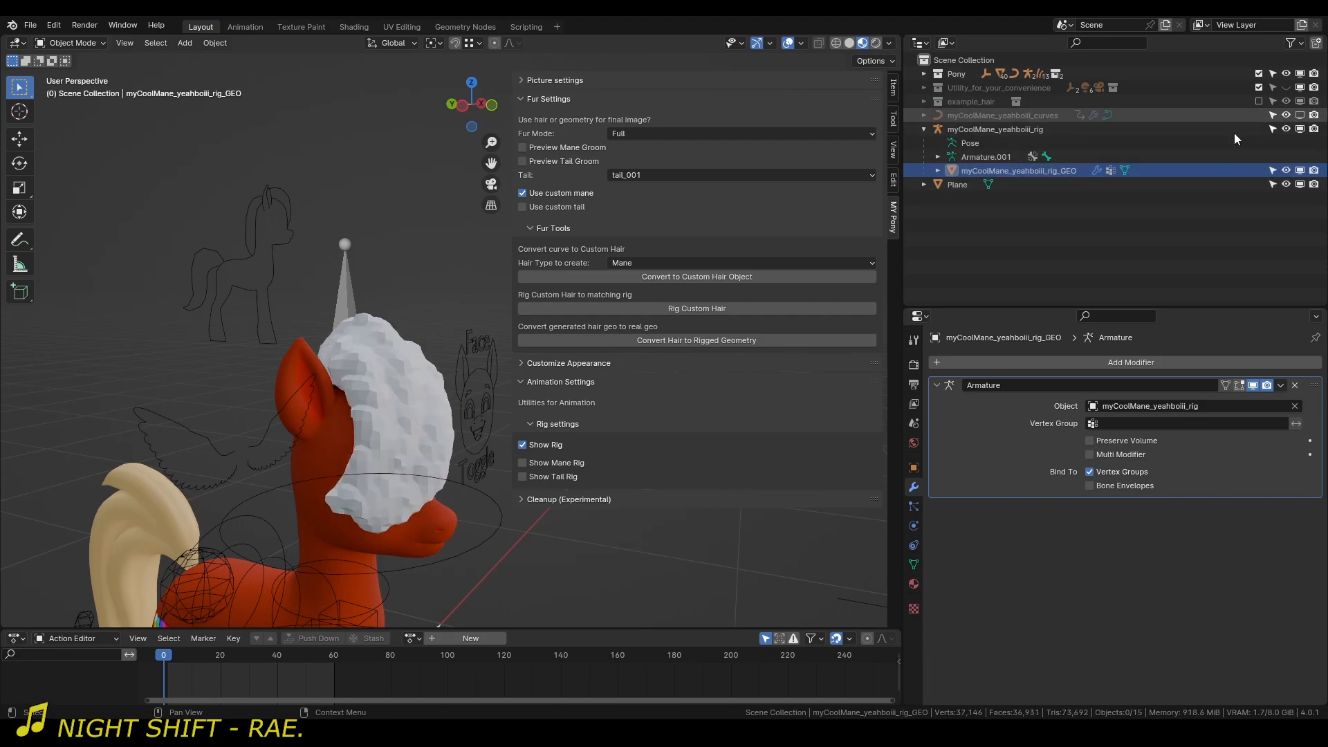
{"action": "middle_click_drag", "start_coordinate": [352, 355], "coordinate": [385, 337]}
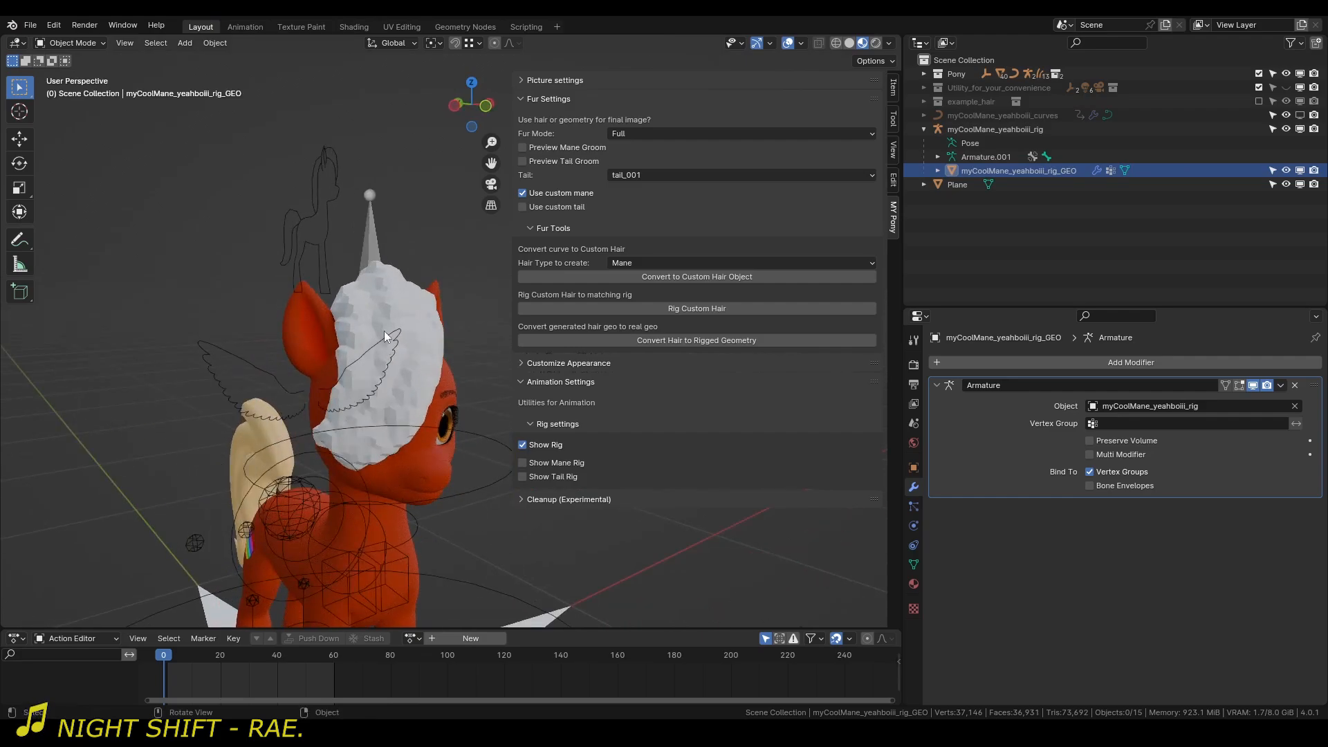
Switch the rig's GEO mesh to Weight Paint mode and examine its bone weights from several sides.
{"action": "left_click", "coordinate": [418, 306]}
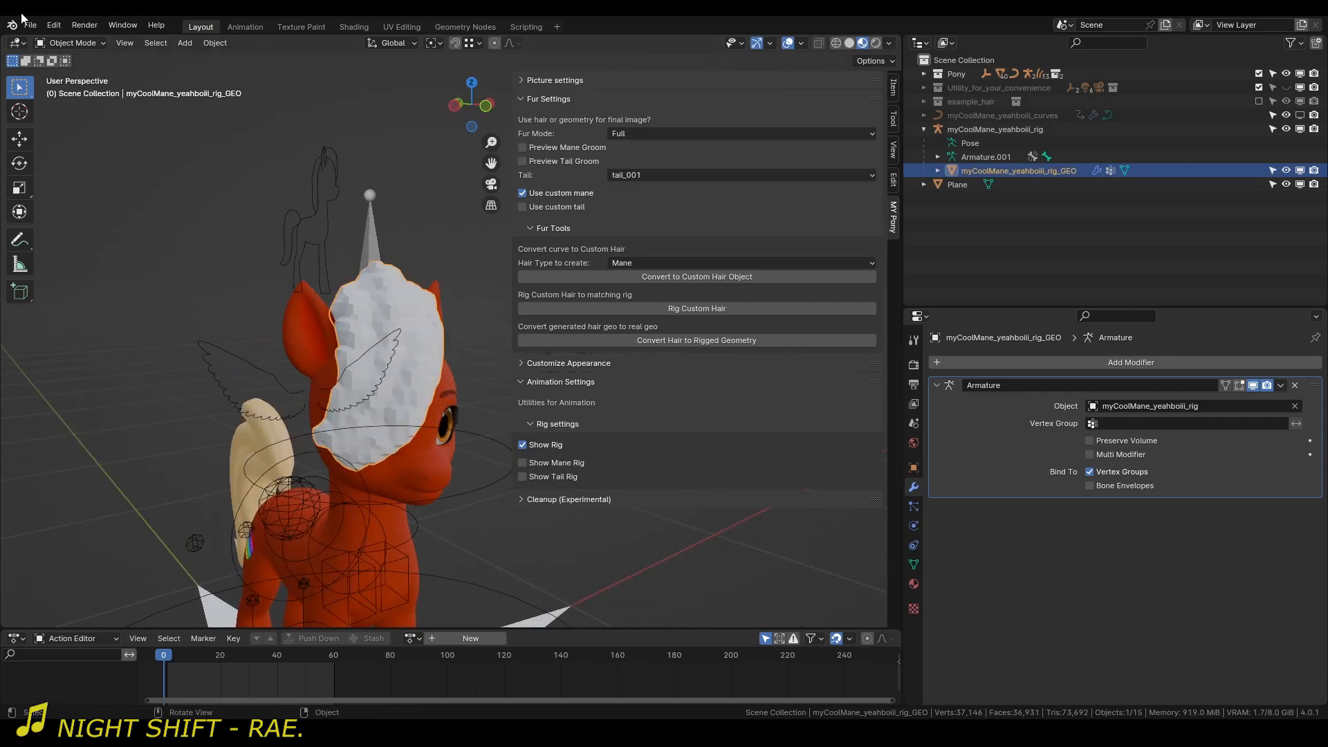
{"action": "key", "text": "n"}
{"action": "middle_click_drag", "start_coordinate": [278, 338], "coordinate": [422, 318], "text": "shift"}
{"action": "scroll", "coordinate": [422, 317], "scroll_direction": "up", "scroll_amount": 3}
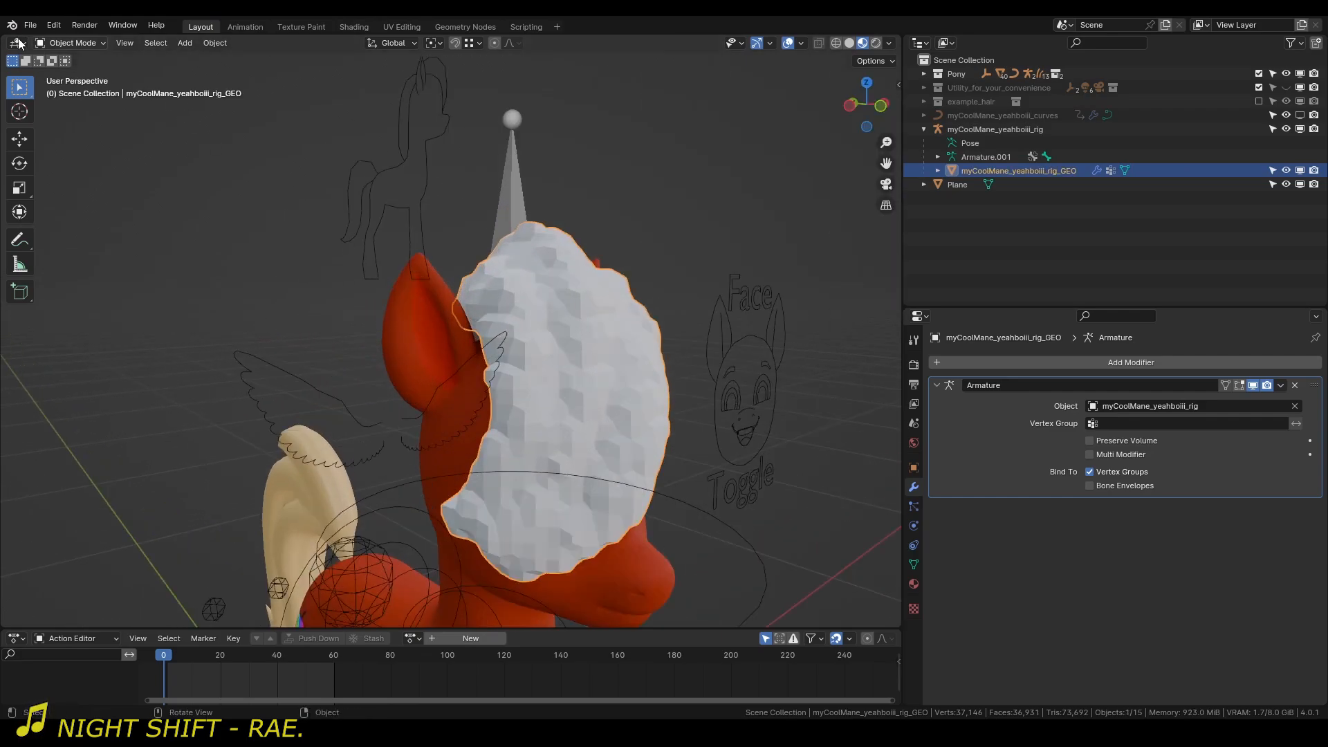
{"action": "left_click", "coordinate": [65, 44]}
{"action": "left_click", "coordinate": [76, 119]}
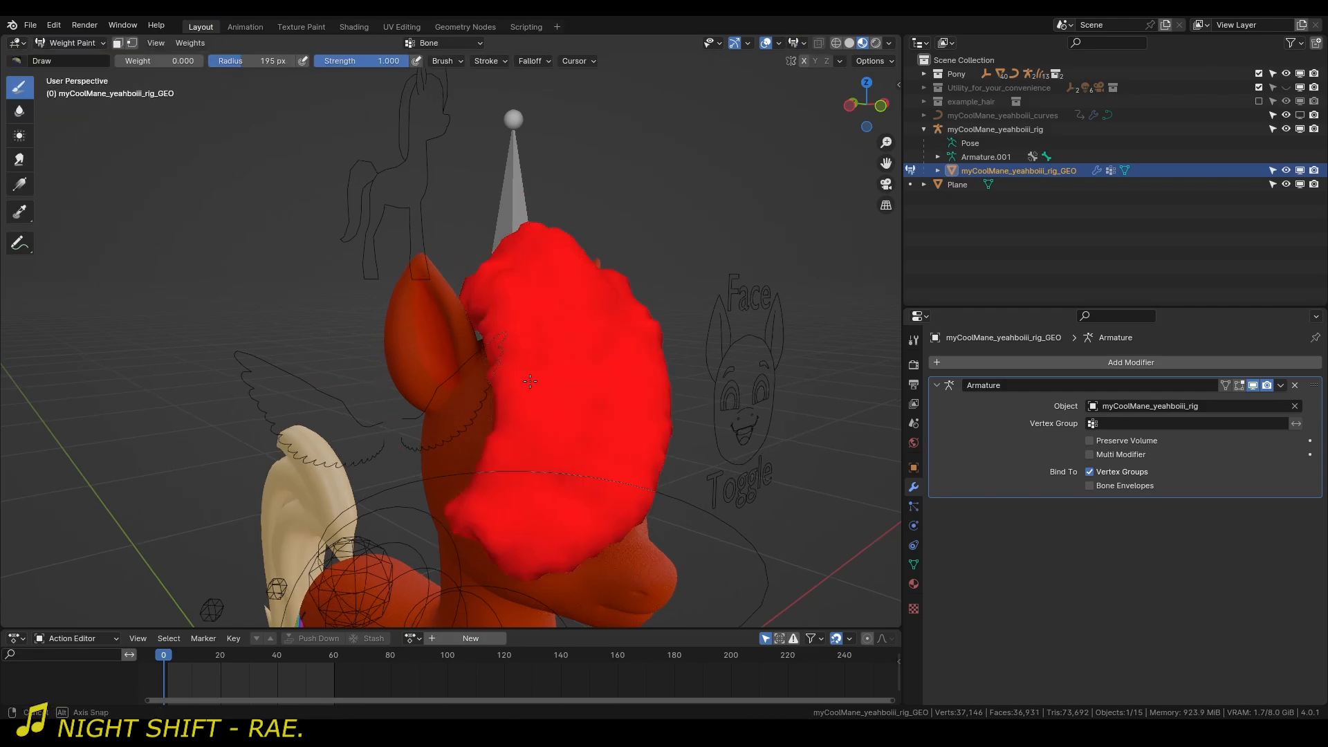
{"action": "mouse_move", "coordinate": [588, 366]}
{"action": "middle_mouse_down"}
{"action": "mouse_move", "coordinate": [637, 367]}
{"action": "mouse_move", "coordinate": [636, 253]}
{"action": "mouse_move", "coordinate": [452, 312]}
{"action": "mouse_move", "coordinate": [620, 342]}
{"action": "middle_mouse_up"}
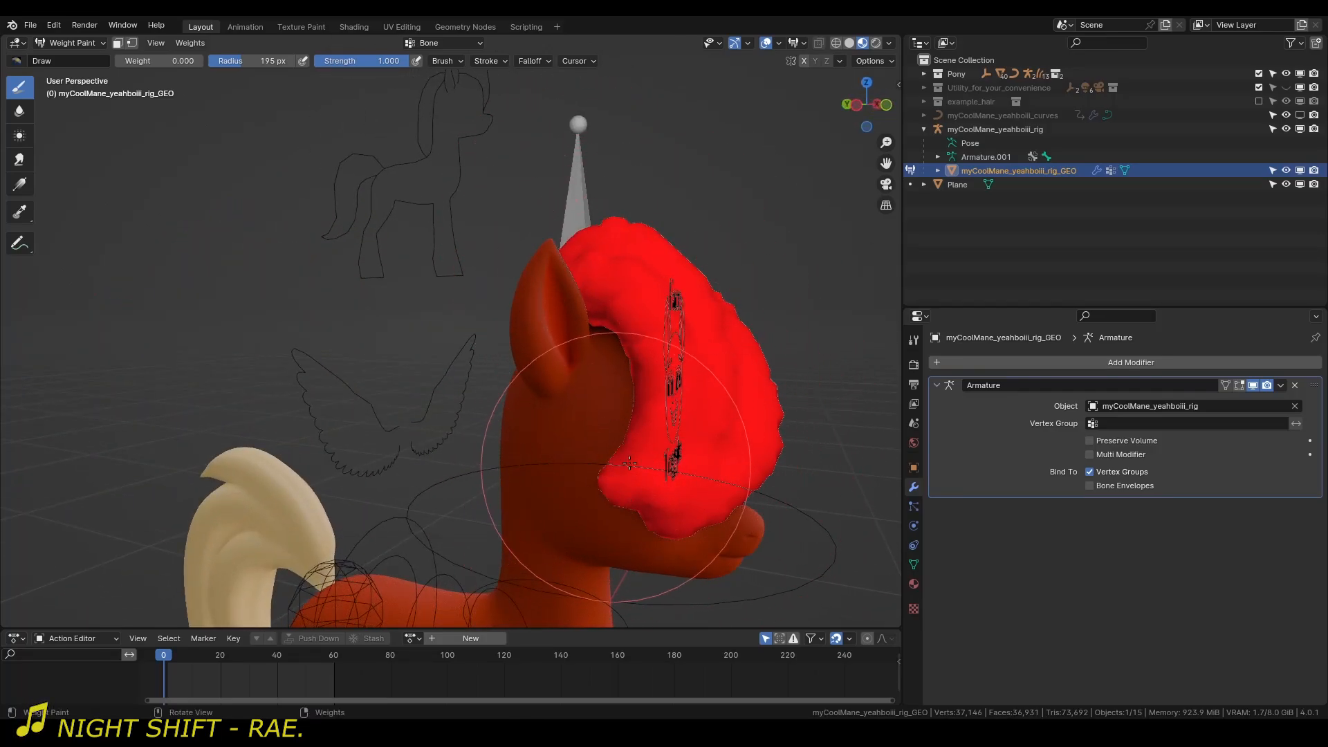
{"action": "middle_click_drag", "start_coordinate": [663, 458], "coordinate": [678, 402]}
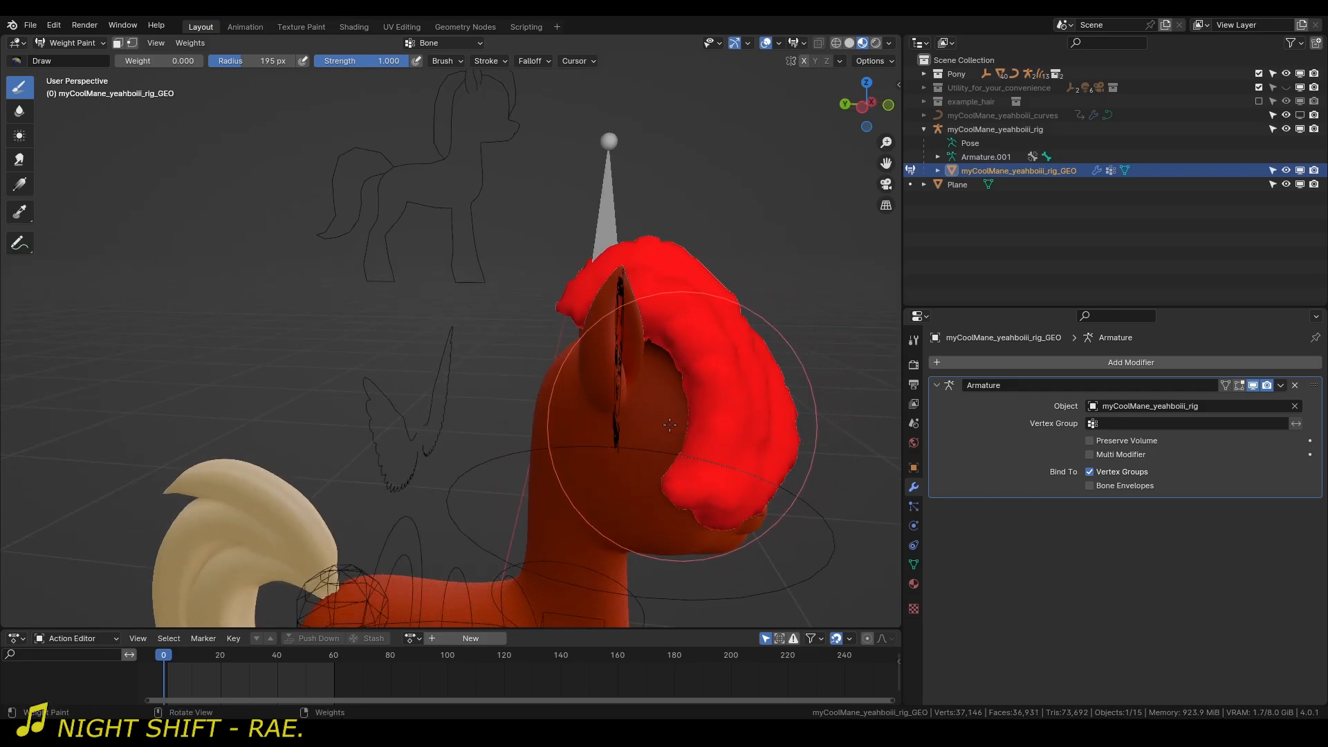
Return to Object Mode and disable myCoolMane_yeahboiii_rig_GEO in viewports.
{"action": "left_click", "coordinate": [69, 43]}
{"action": "left_click", "coordinate": [69, 45]}
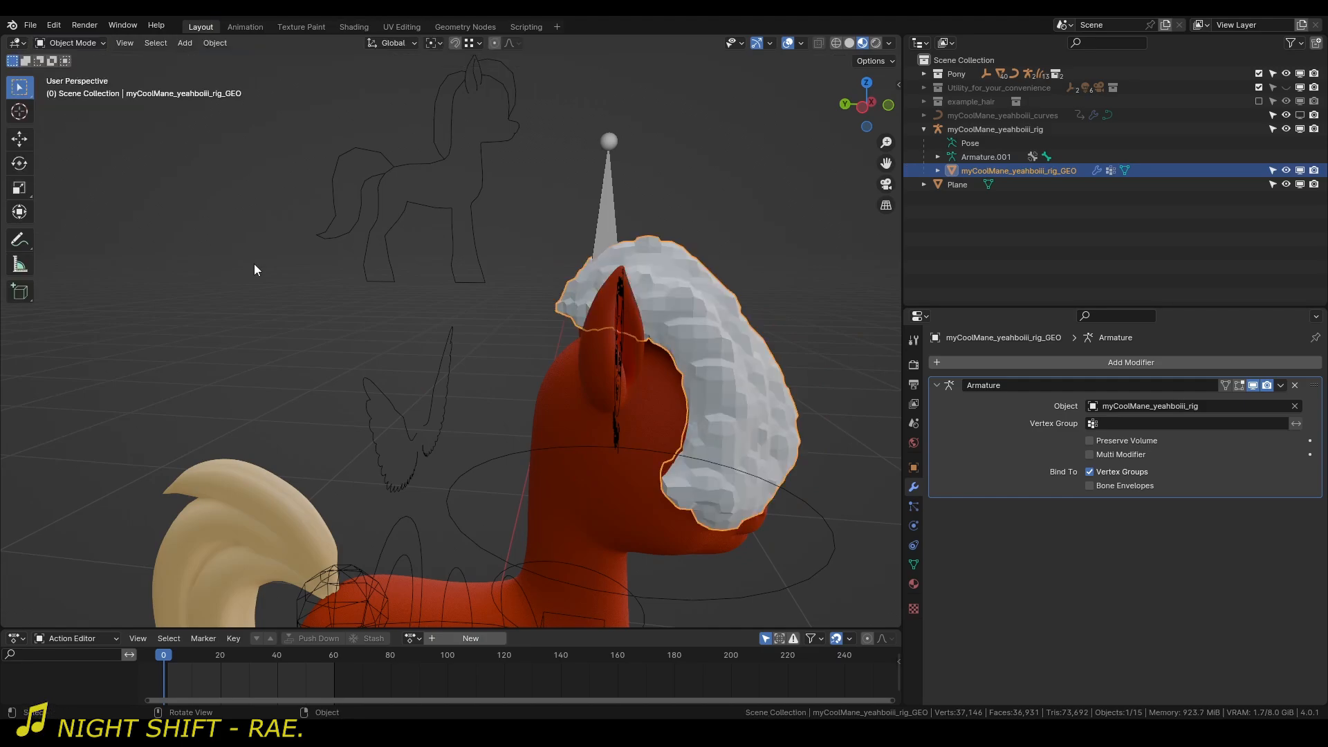
{"action": "middle_click_drag", "start_coordinate": [606, 407], "coordinate": [533, 408]}
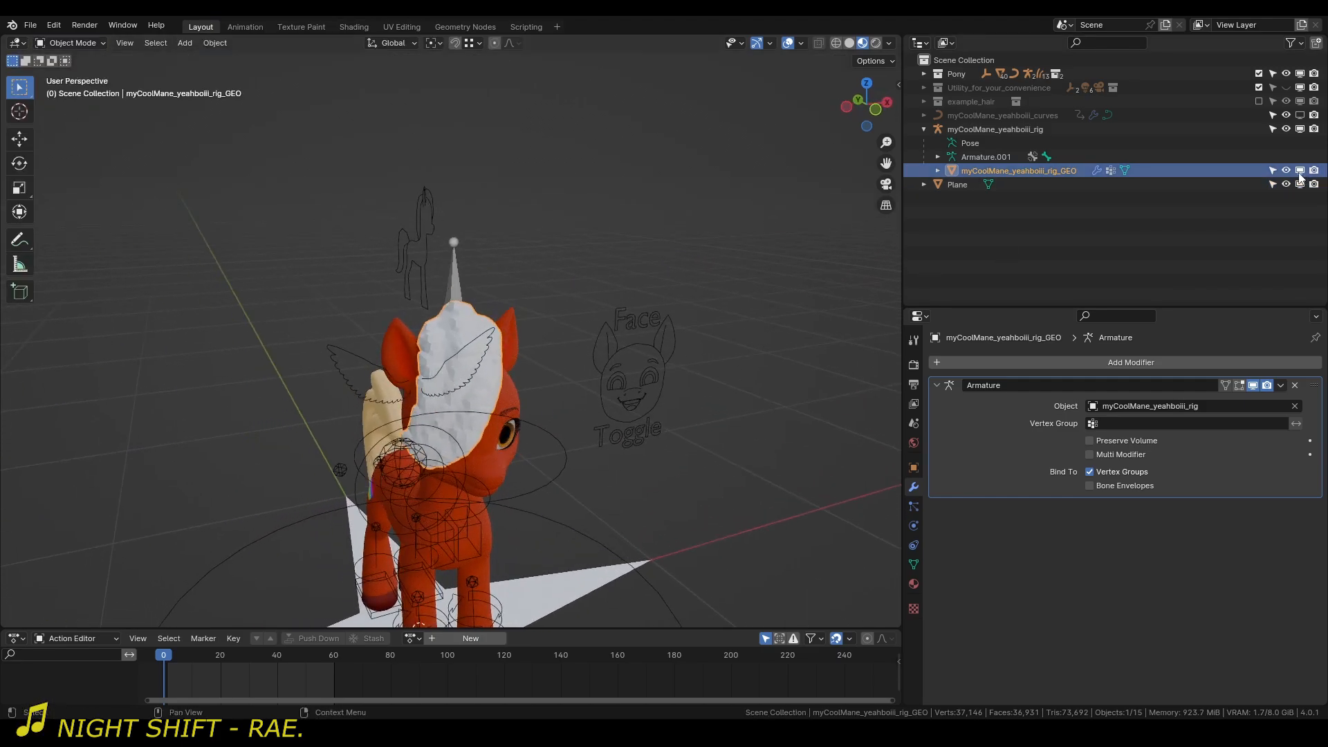
{"action": "left_click", "coordinate": [1301, 173]}
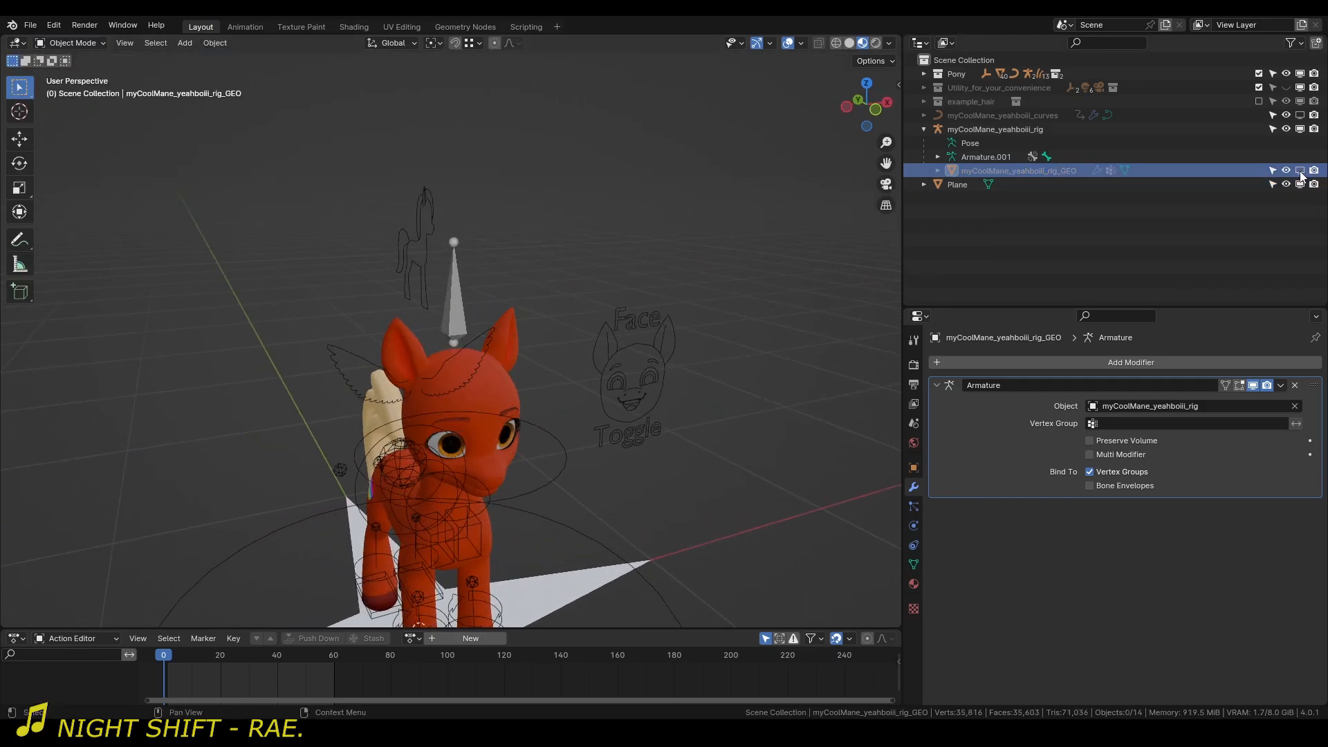
Collapse the mane rig in the outliner and enable the mane groom preview for the custom mane.
{"action": "left_click", "coordinate": [924, 128]}
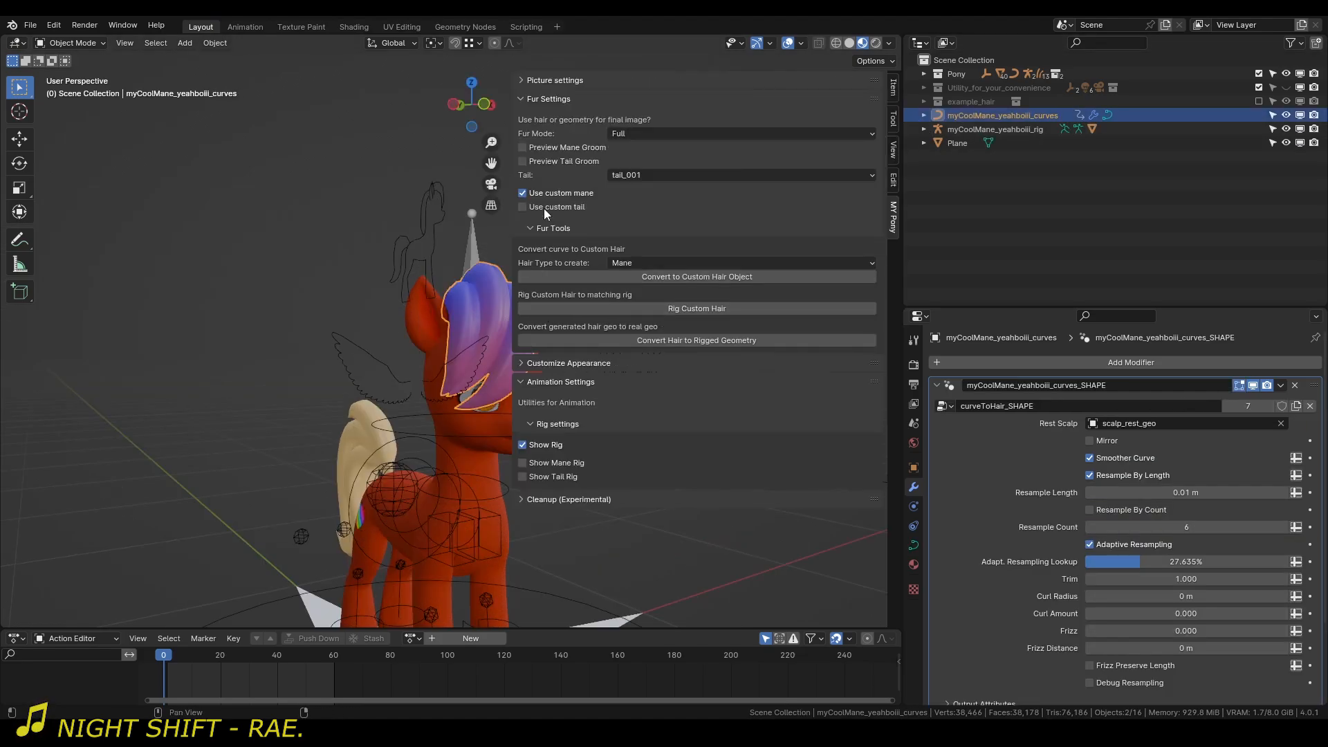
{"action": "left_click", "coordinate": [559, 148]}
{"action": "key", "text": "n"}
{"action": "left_click", "coordinate": [537, 285]}
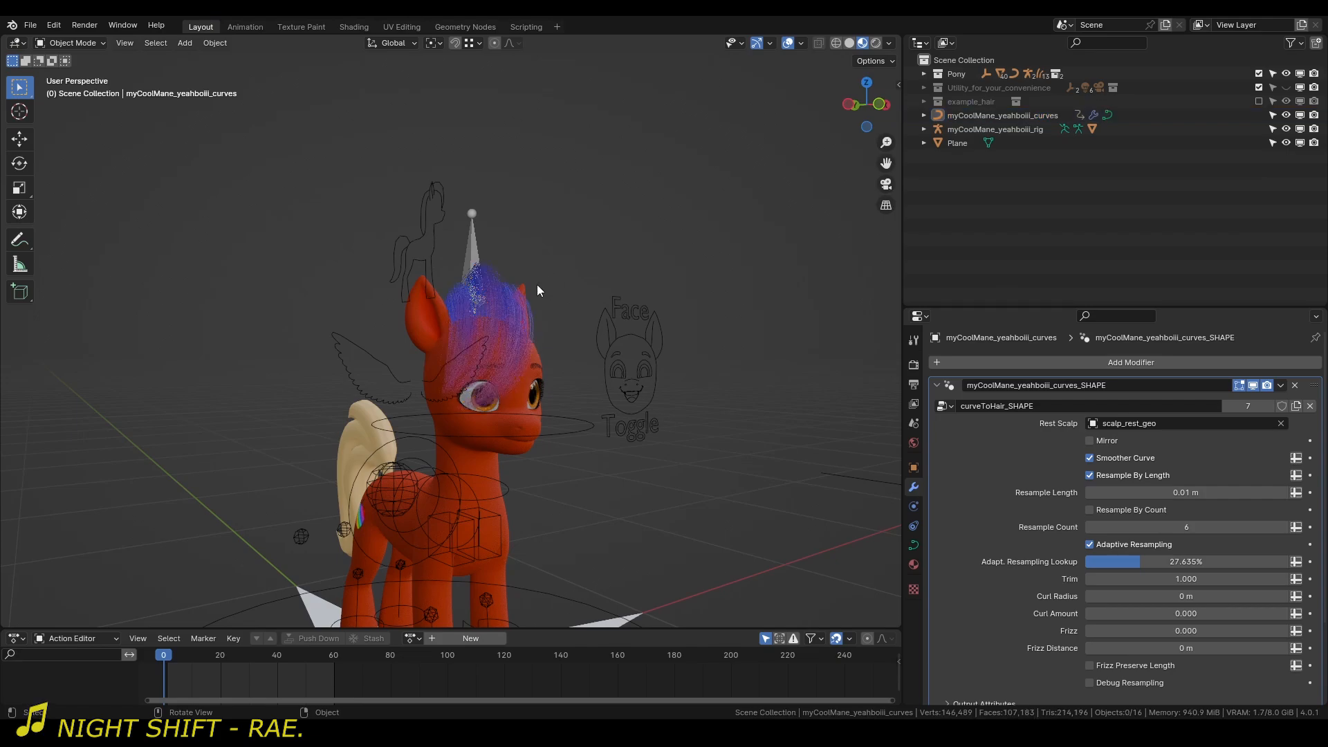
Put the pony armature in Pose Mode and move its head-follow control to test how the previewed strands follow.
{"action": "scroll", "coordinate": [621, 430], "scroll_direction": "down", "scroll_amount": 2}
{"action": "left_click", "coordinate": [717, 407]}
{"action": "key", "text": "ctrl+Tab"}
{"action": "key", "text": "g"}
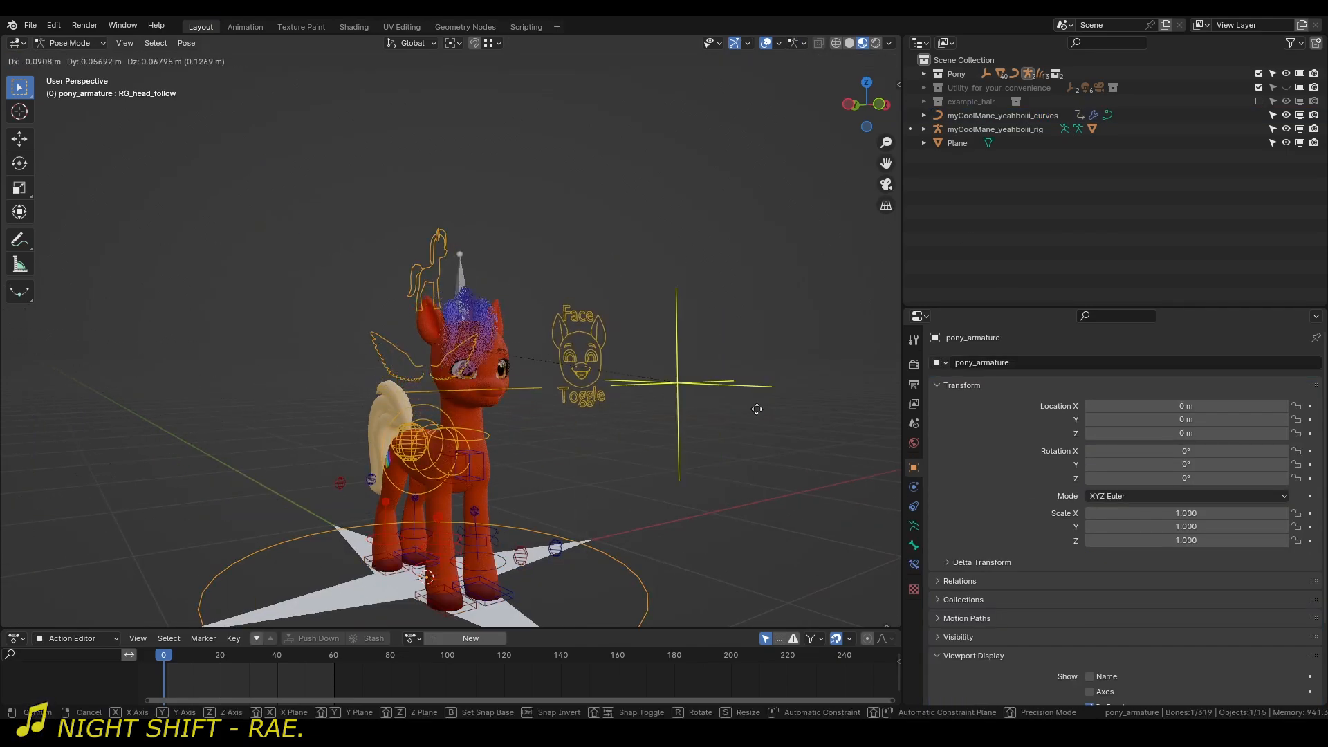
{"action": "left_click", "coordinate": [641, 402]}
{"action": "scroll", "coordinate": [641, 396], "scroll_direction": "up", "scroll_amount": 4}
{"action": "key", "text": "g"}
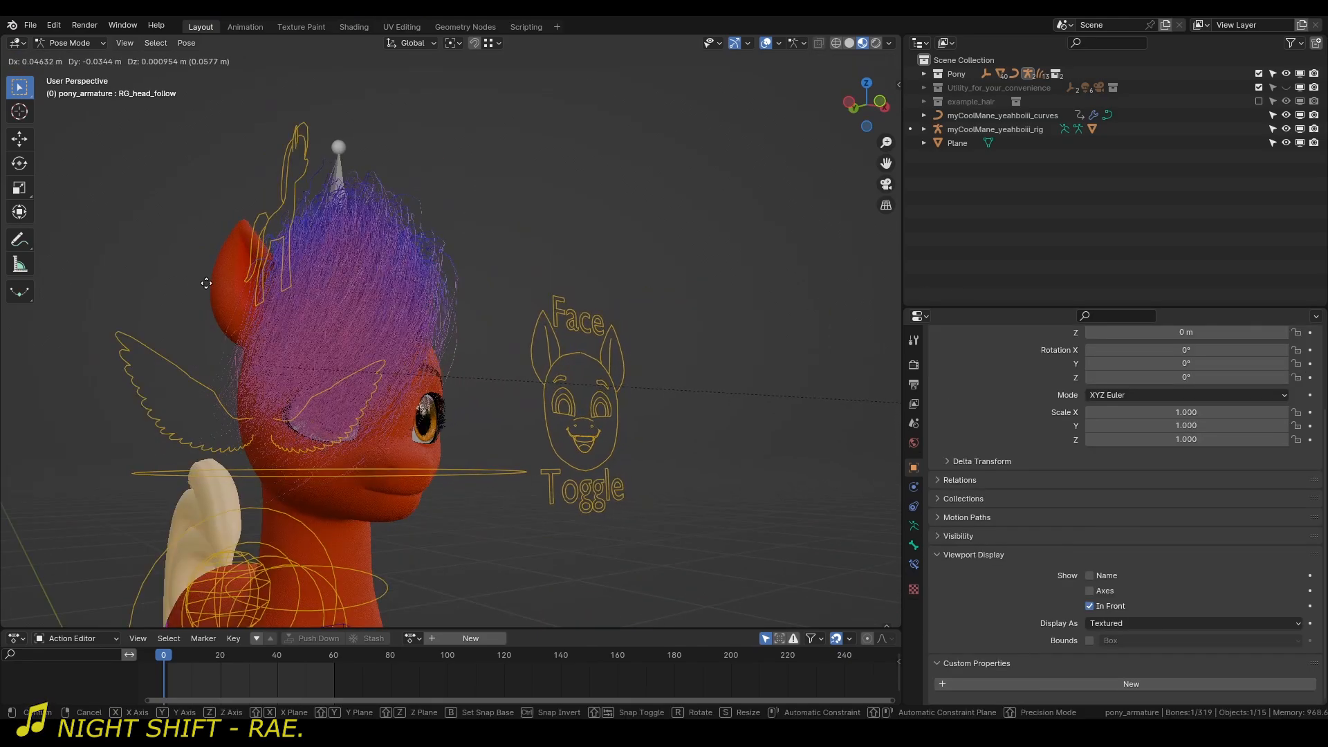
{"action": "left_click", "coordinate": [322, 306]}
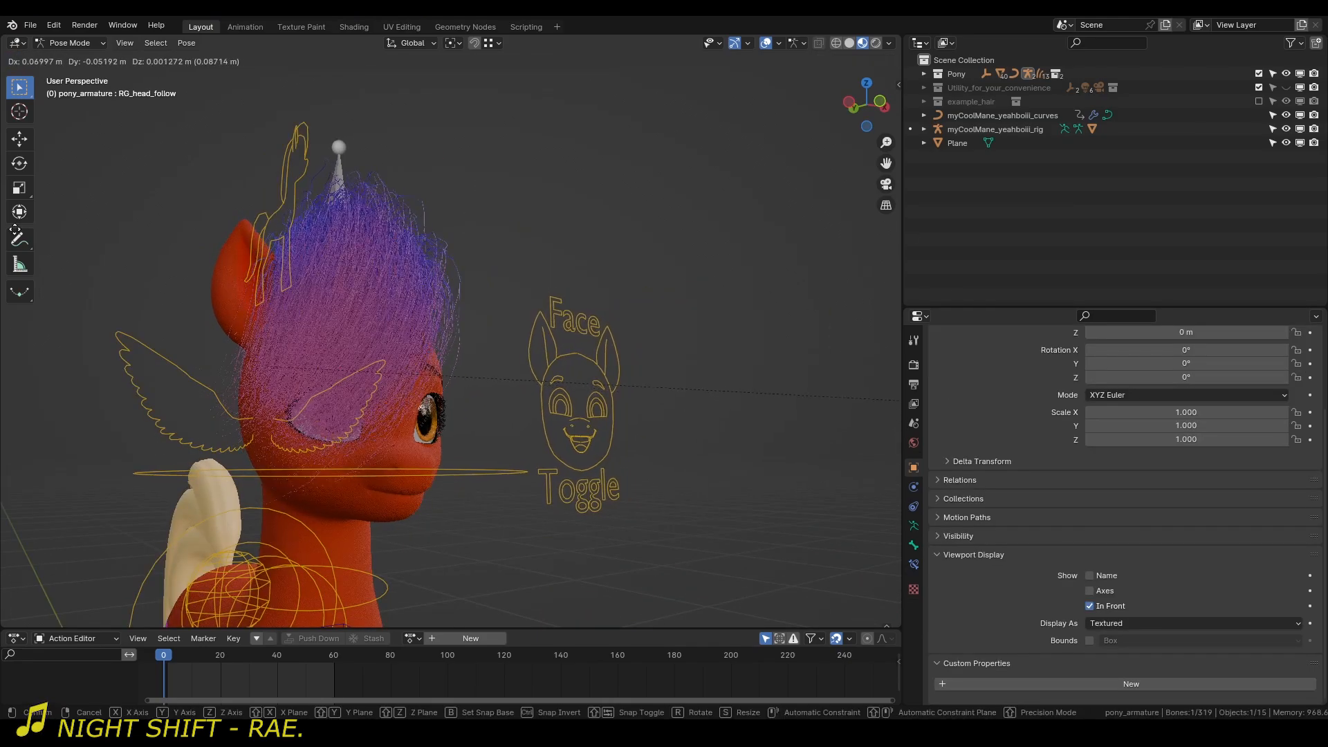
Expand the picture settings and set the anti-aliasing quality to 32 (Quality).
{"action": "key", "text": "n"}
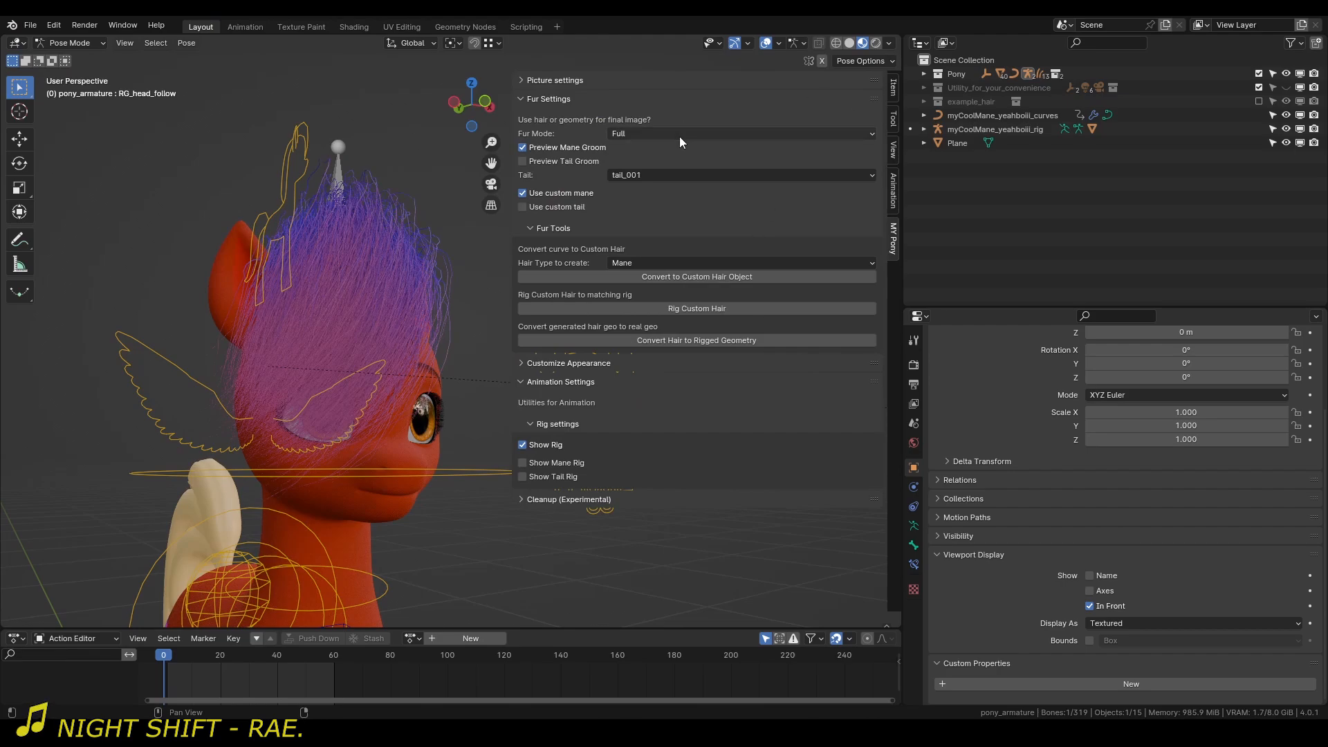
{"action": "left_click", "coordinate": [549, 81]}
{"action": "left_click", "coordinate": [654, 130]}
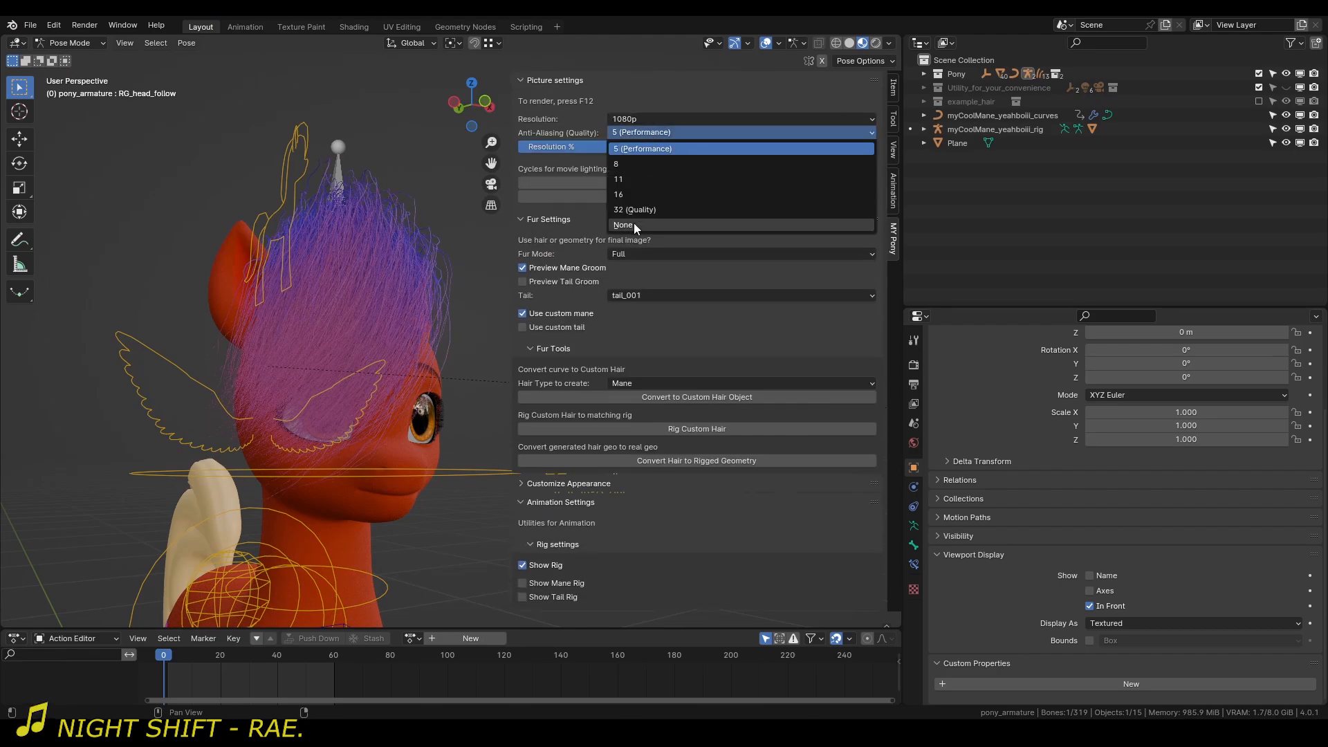
{"action": "left_click", "coordinate": [635, 209]}
{"action": "key", "text": "n"}
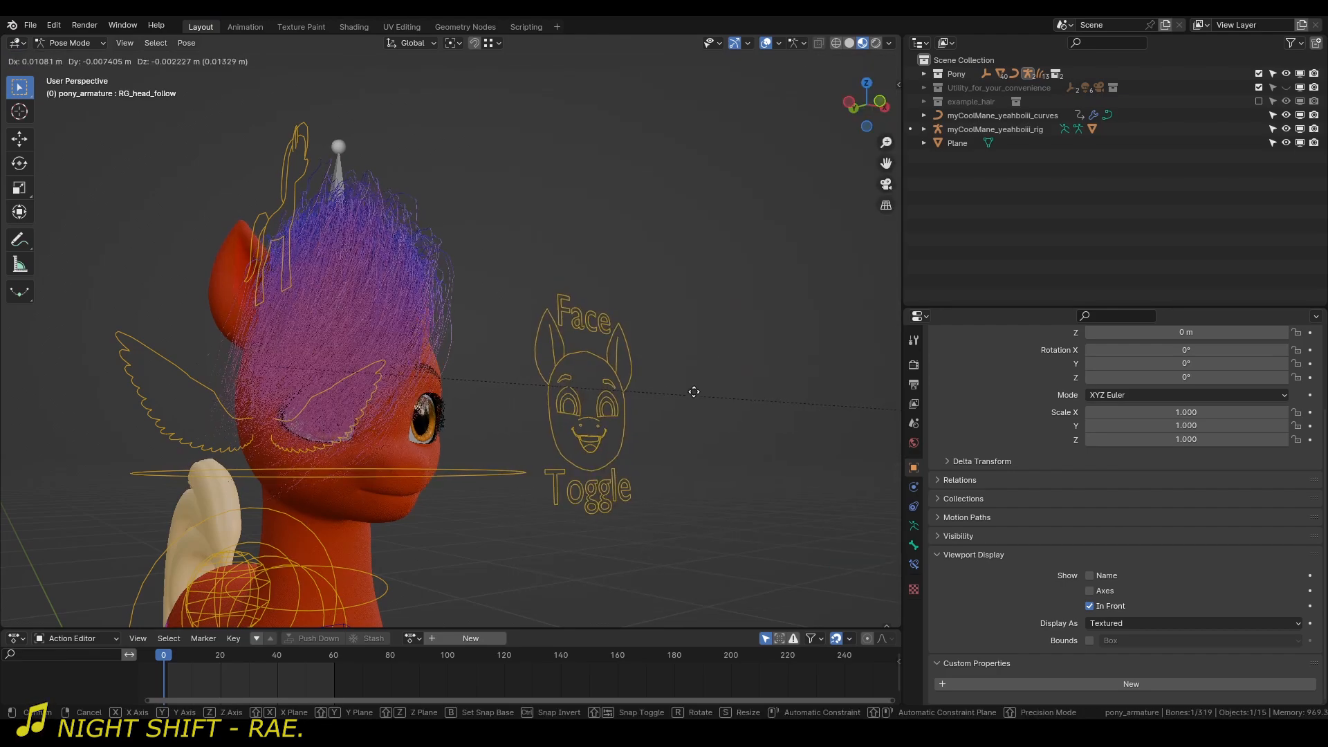
Test-move the head-follow control and inspect the mane strands close up and from the side.
{"action": "key", "text": "g"}
{"action": "right_click", "coordinate": [778, 354]}
{"action": "scroll", "coordinate": [284, 321], "scroll_direction": "up", "scroll_amount": 8}
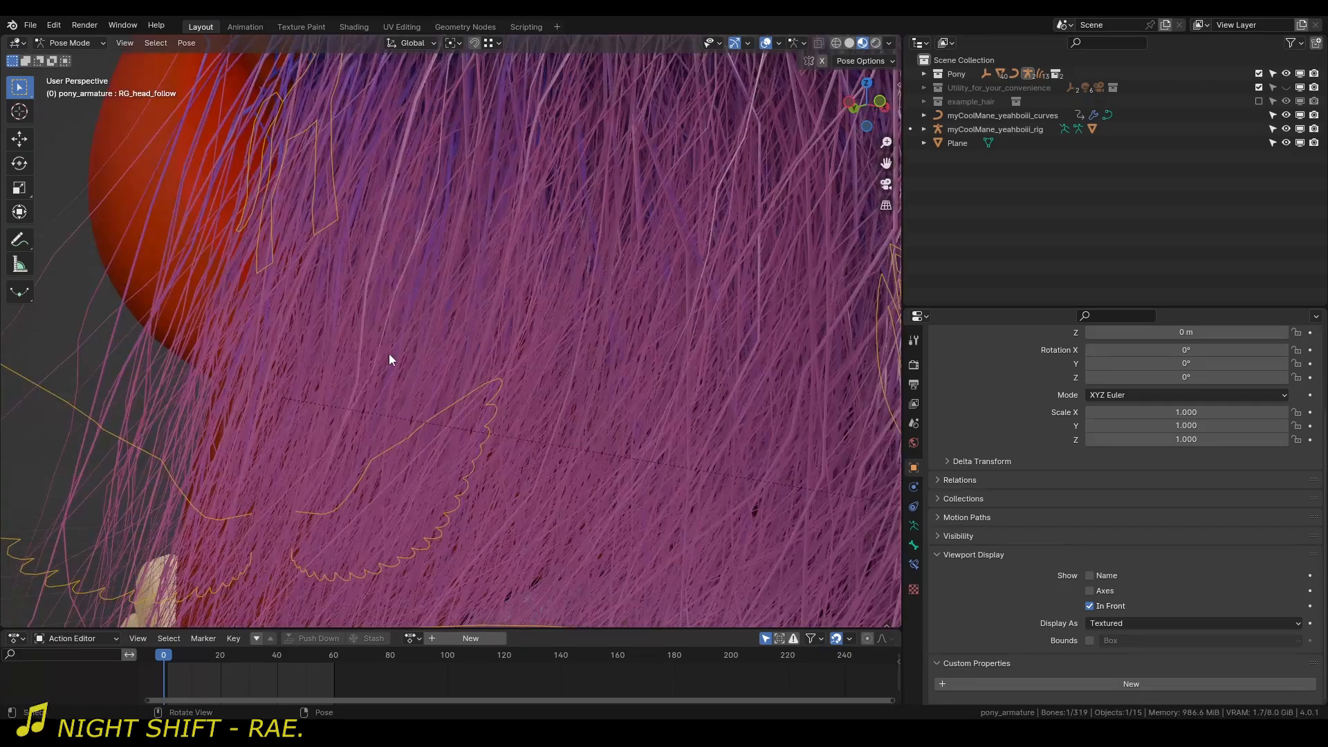
{"action": "key", "text": "g"}
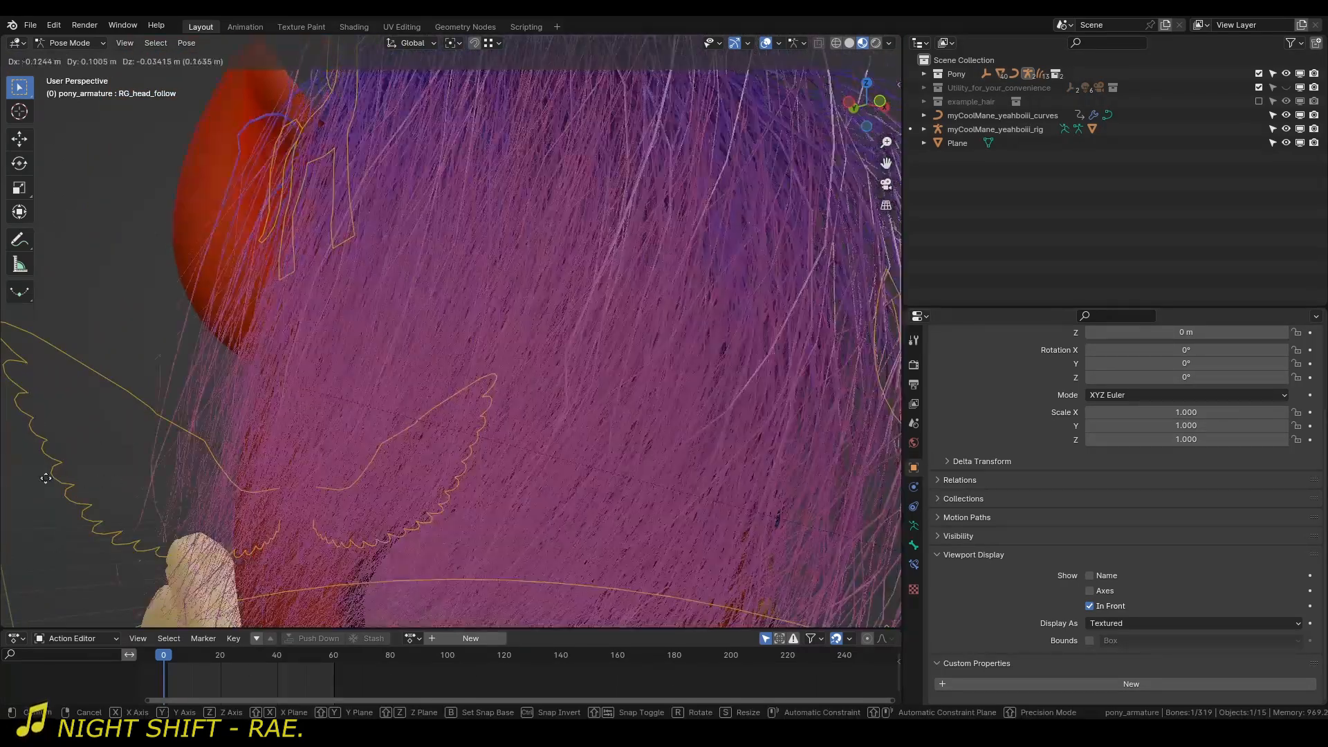
{"action": "right_click", "coordinate": [7, 475]}
{"action": "scroll", "coordinate": [487, 476], "scroll_direction": "down", "scroll_amount": 8}
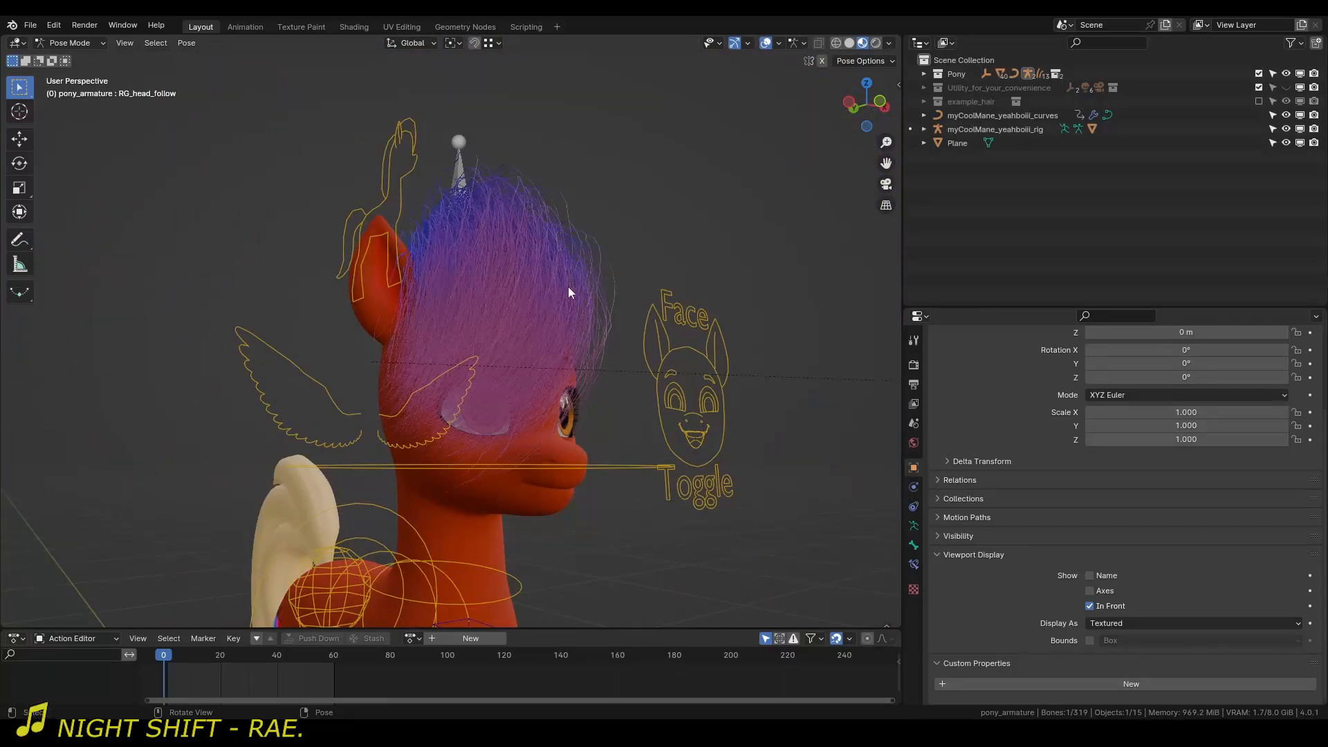
{"action": "middle_click_drag", "start_coordinate": [568, 290], "coordinate": [611, 320]}
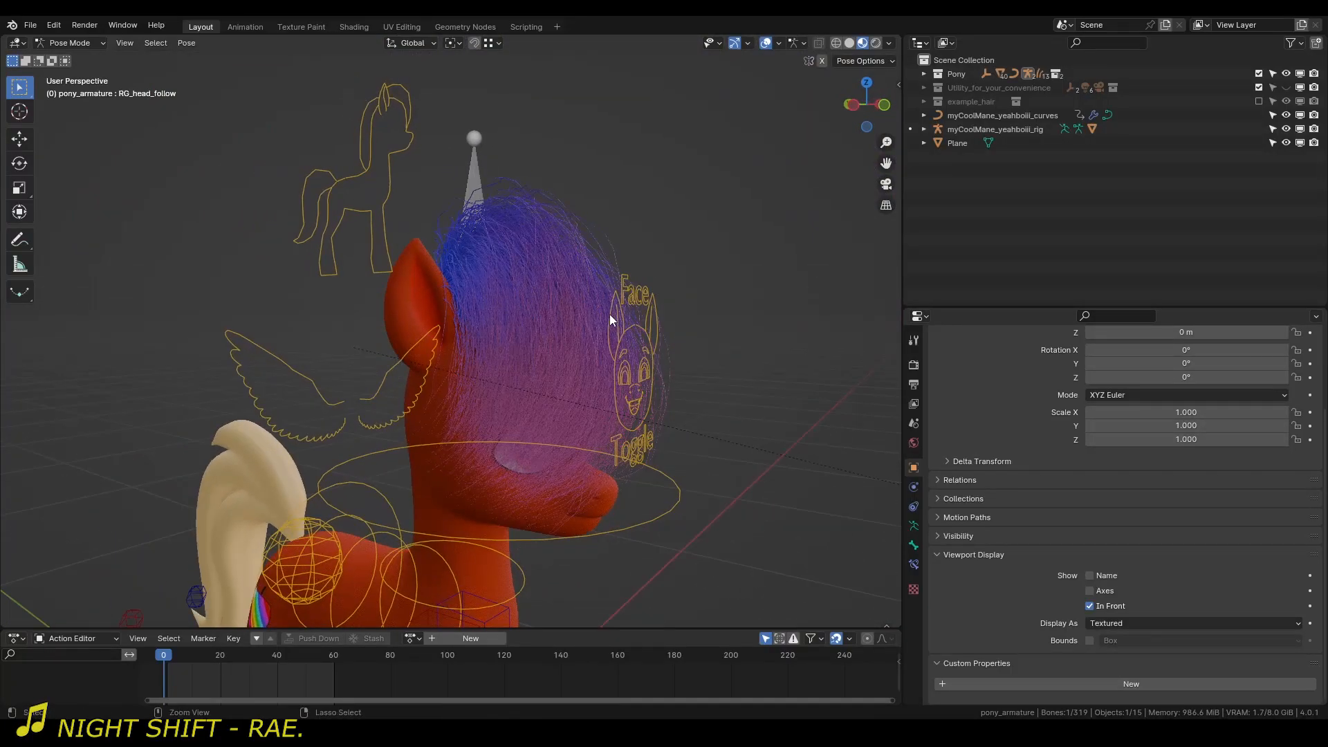
Return to Object Mode, select the mane curves and disable the mane groom preview.
{"action": "key", "text": "ctrl+Tab"}
{"action": "left_click", "coordinate": [579, 303]}
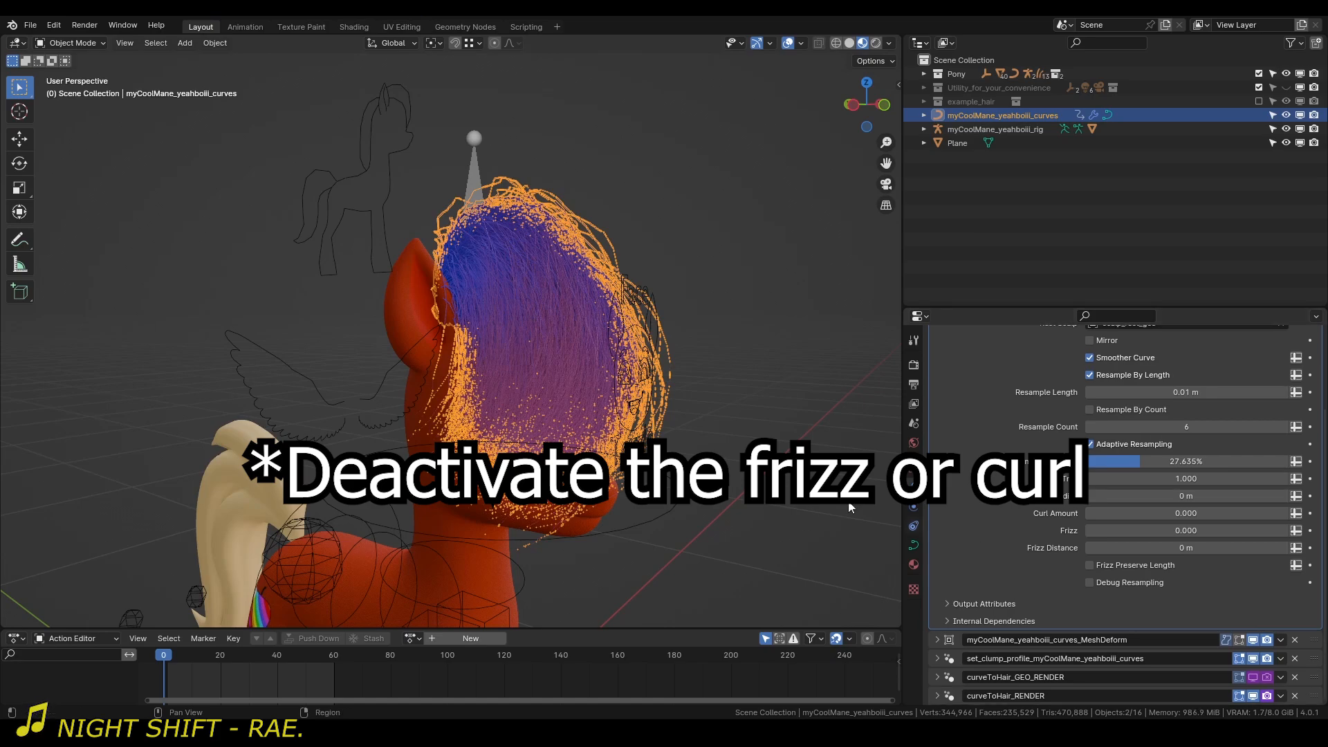
{"action": "scroll", "coordinate": [539, 356], "scroll_direction": "down", "scroll_amount": 4}
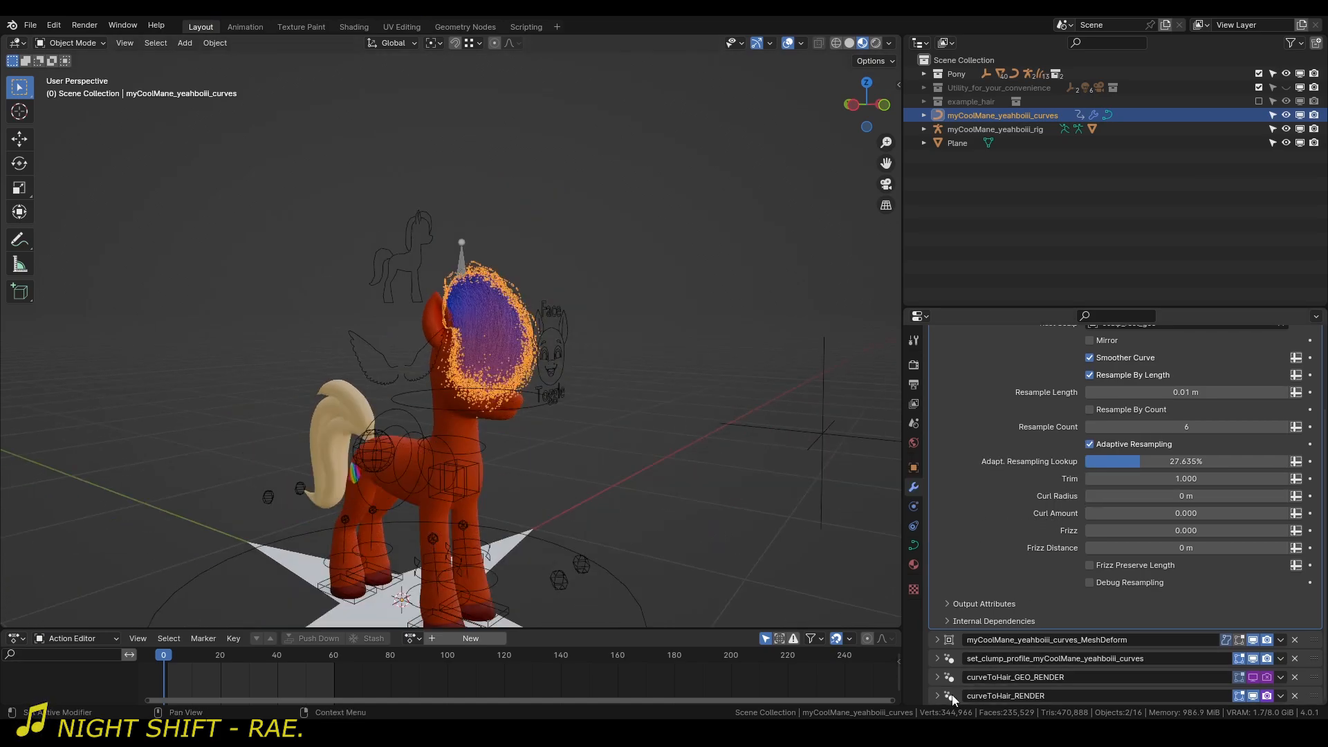
{"action": "middle_click_drag", "start_coordinate": [664, 388], "coordinate": [365, 309]}
{"action": "key", "text": "n"}
{"action": "scroll", "coordinate": [365, 302], "scroll_direction": "down", "scroll_amount": 3}
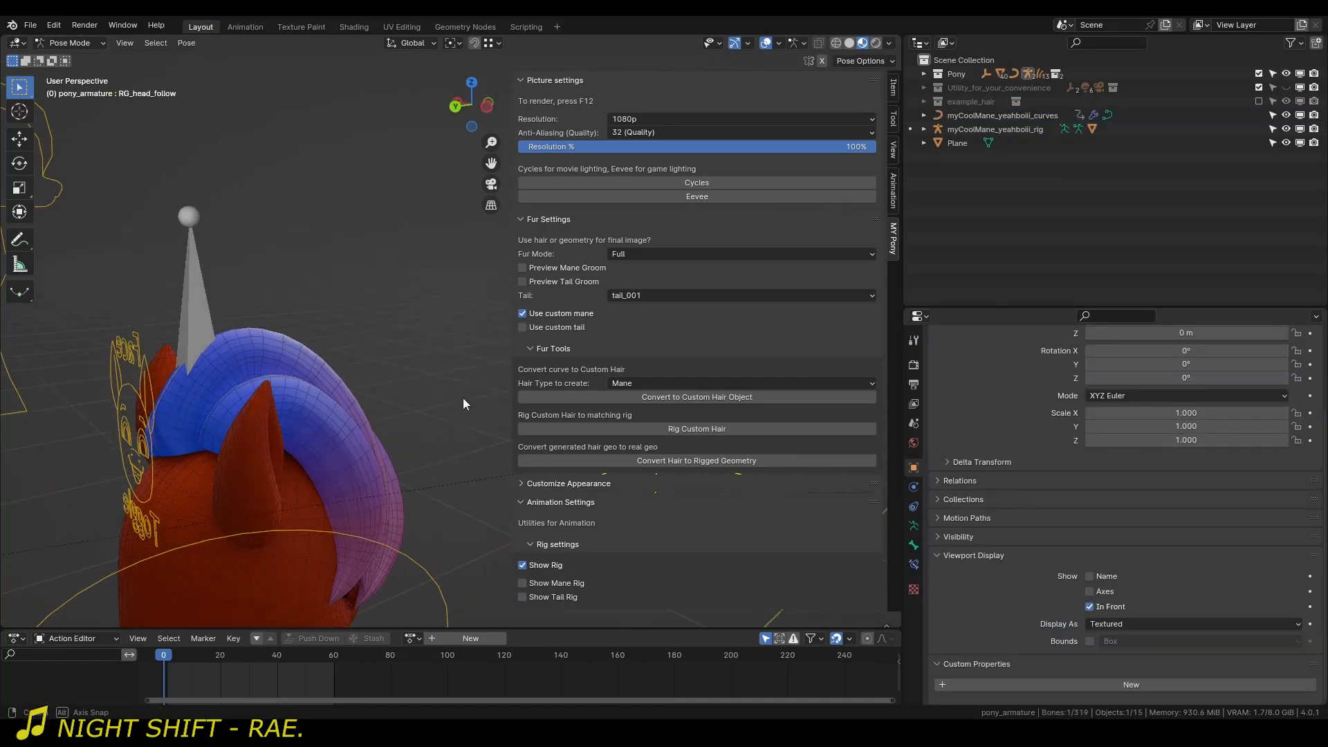
Test-move the head-follow control with the solid mane displayed, cancel the move and return to Object Mode.
{"action": "key", "text": "g"}
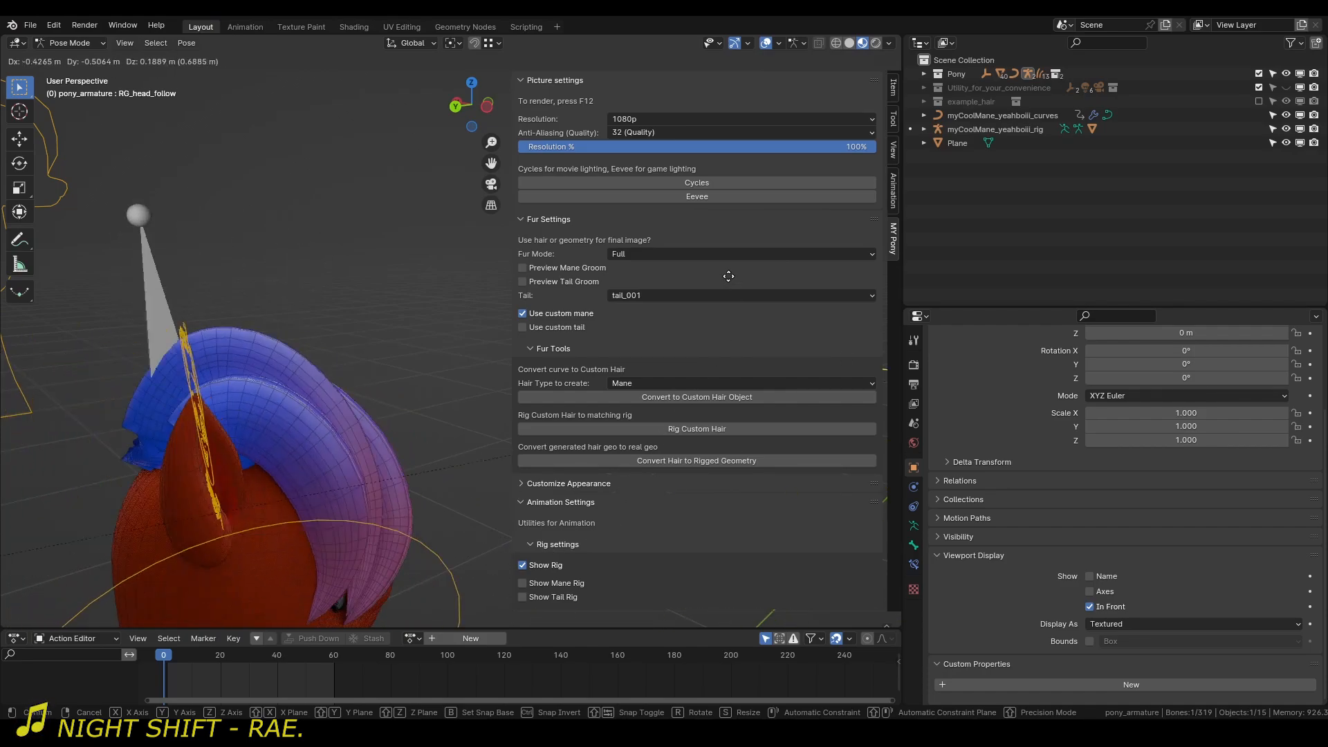
{"action": "right_click", "coordinate": [389, 285]}
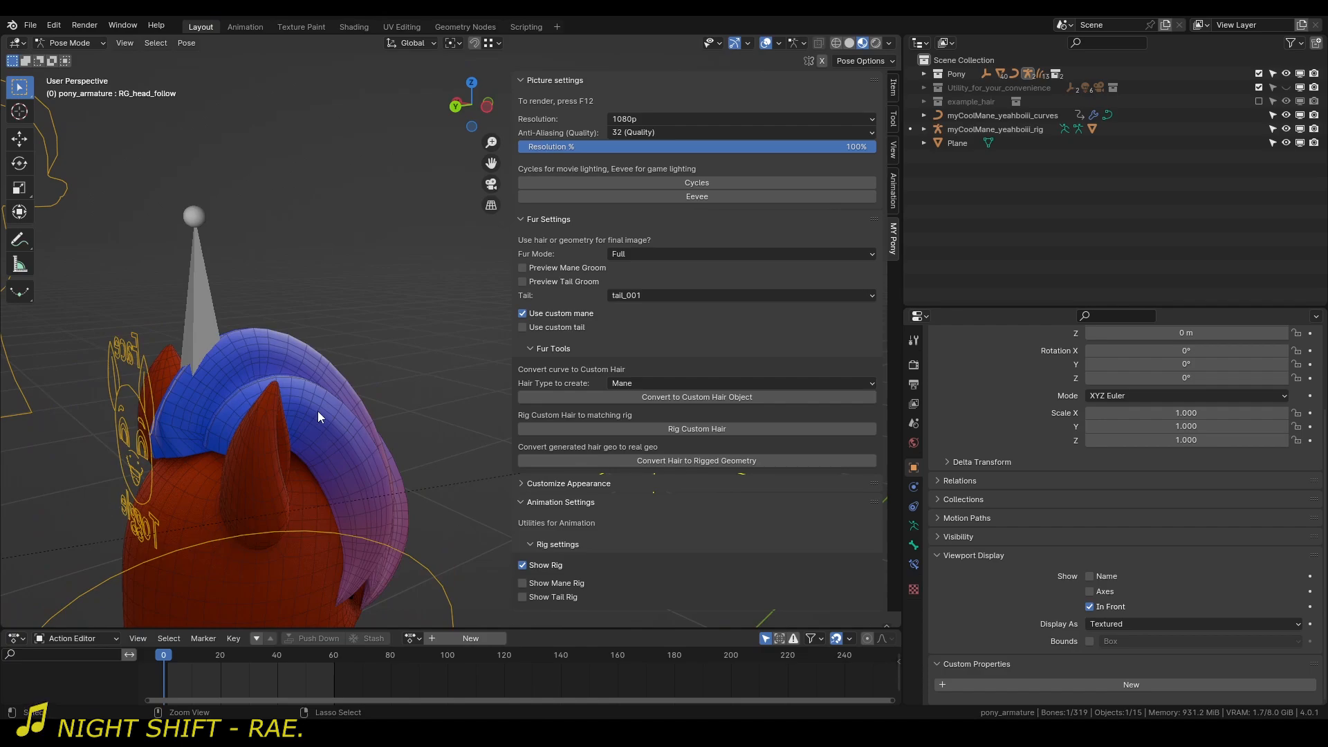
{"action": "key", "text": "ctrl+Tab"}
Select the mane curves, briefly toggle the mane groom preview, and convert the generated hair to rigged geometry.
{"action": "left_click", "coordinate": [321, 393]}
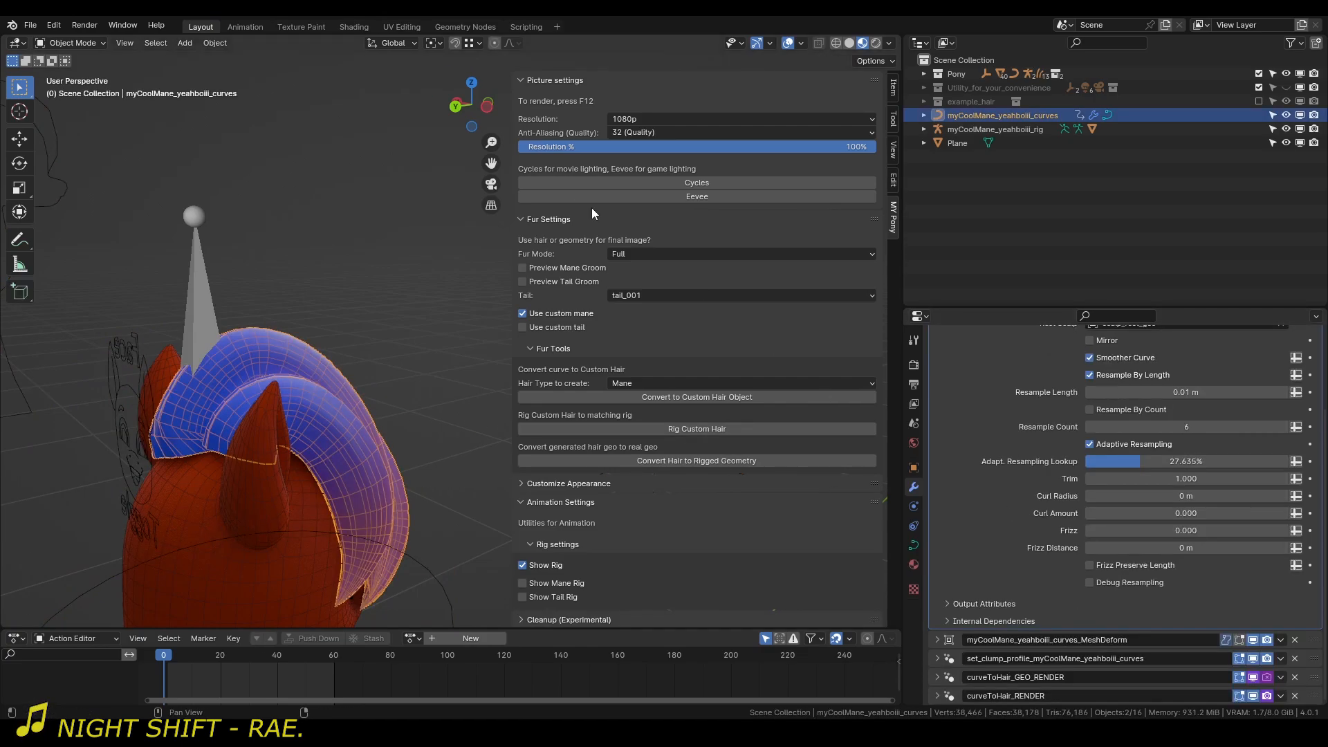
{"action": "left_click", "coordinate": [578, 268]}
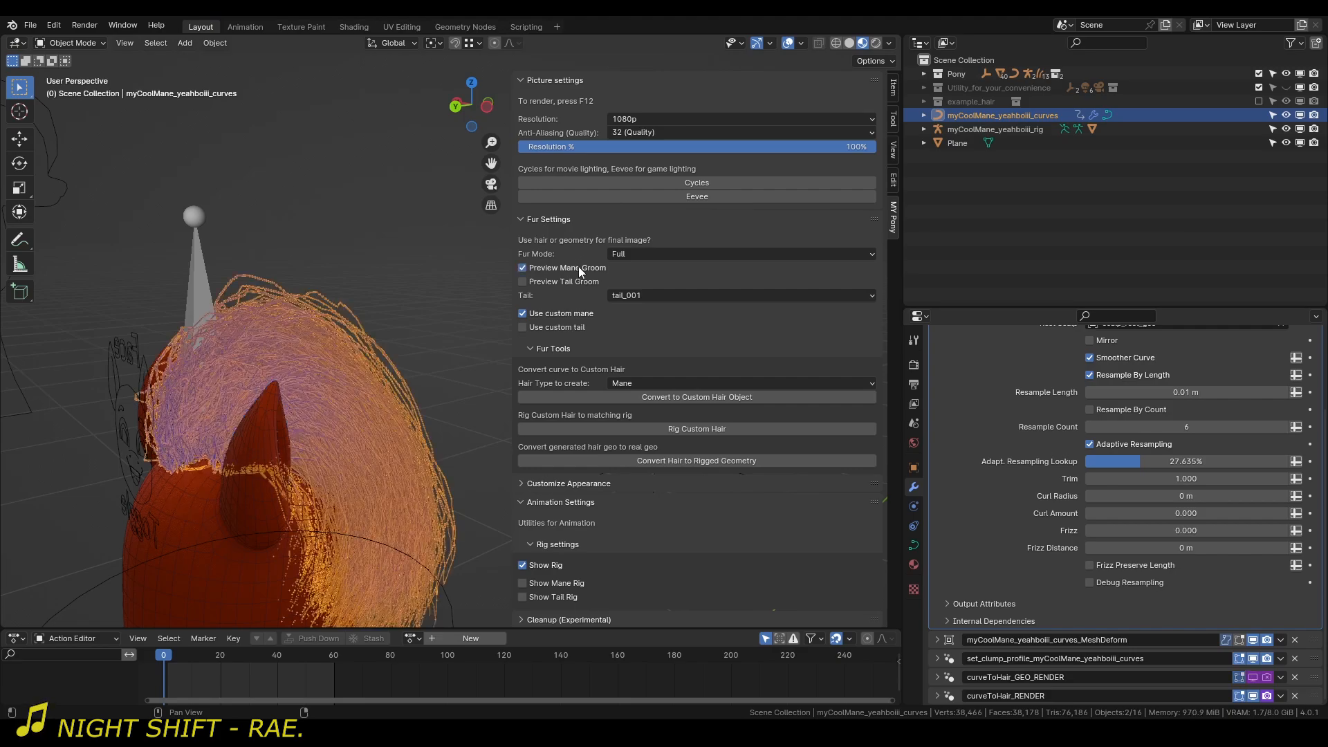
{"action": "left_click", "coordinate": [579, 268]}
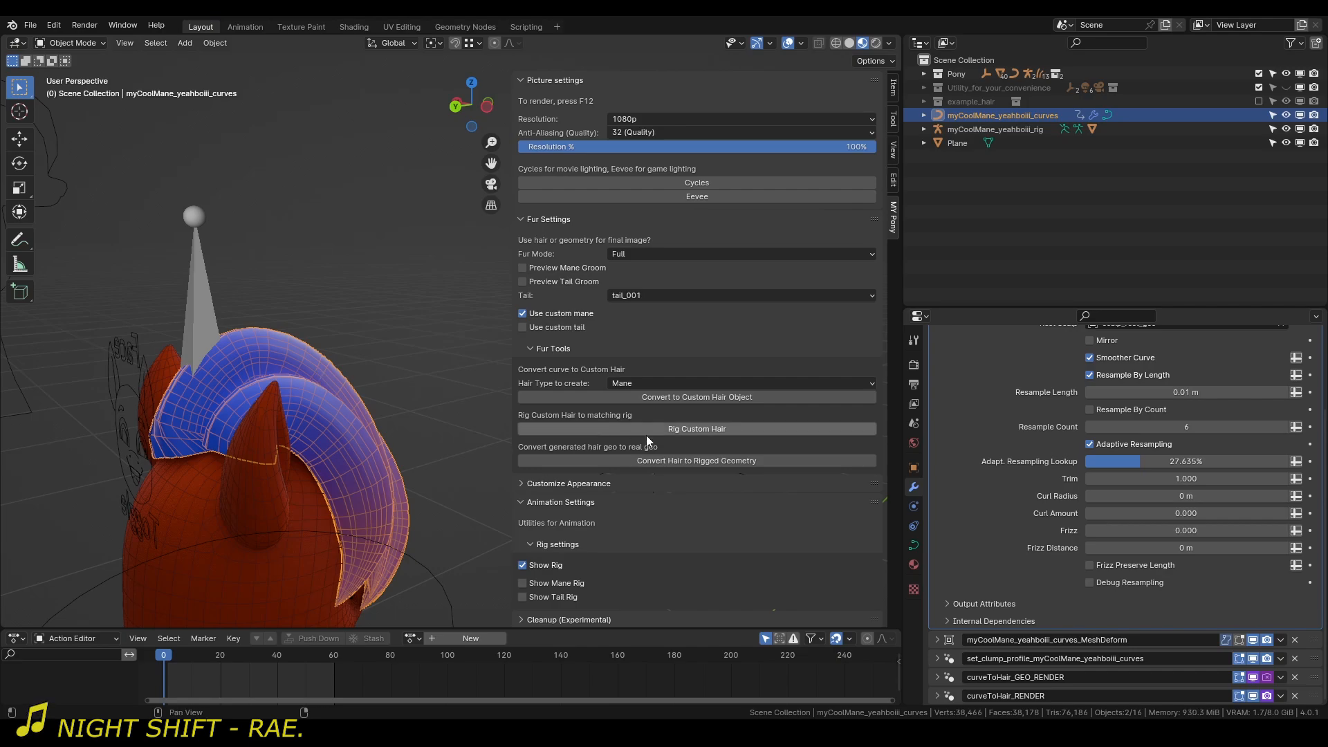
{"action": "left_click", "coordinate": [678, 461]}
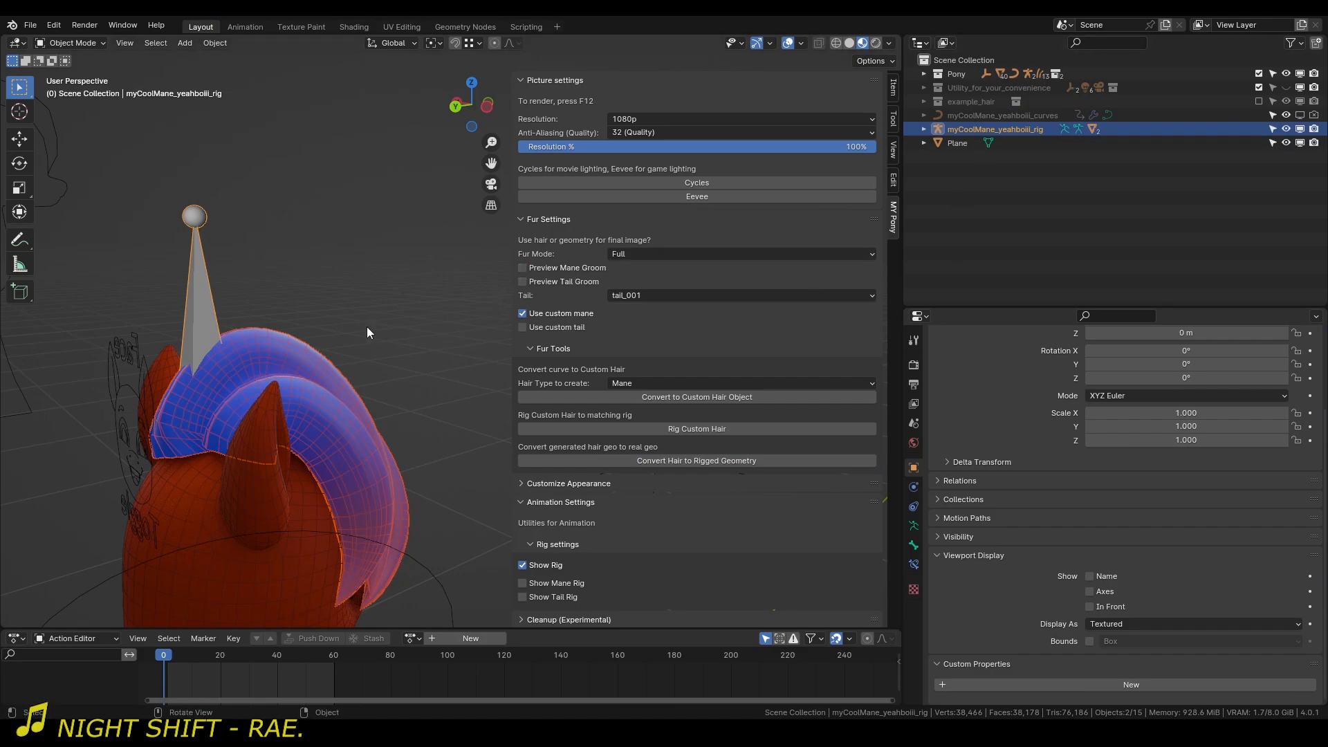
{"action": "left_click", "coordinate": [397, 327]}
Put the pony armature in Pose Mode and test-move the head-follow control to check the converted mane from behind.
{"action": "scroll", "coordinate": [320, 317], "scroll_direction": "down", "scroll_amount": 6}
{"action": "middle_click_drag", "start_coordinate": [396, 327], "coordinate": [233, 367]}
{"action": "left_click", "coordinate": [432, 454]}
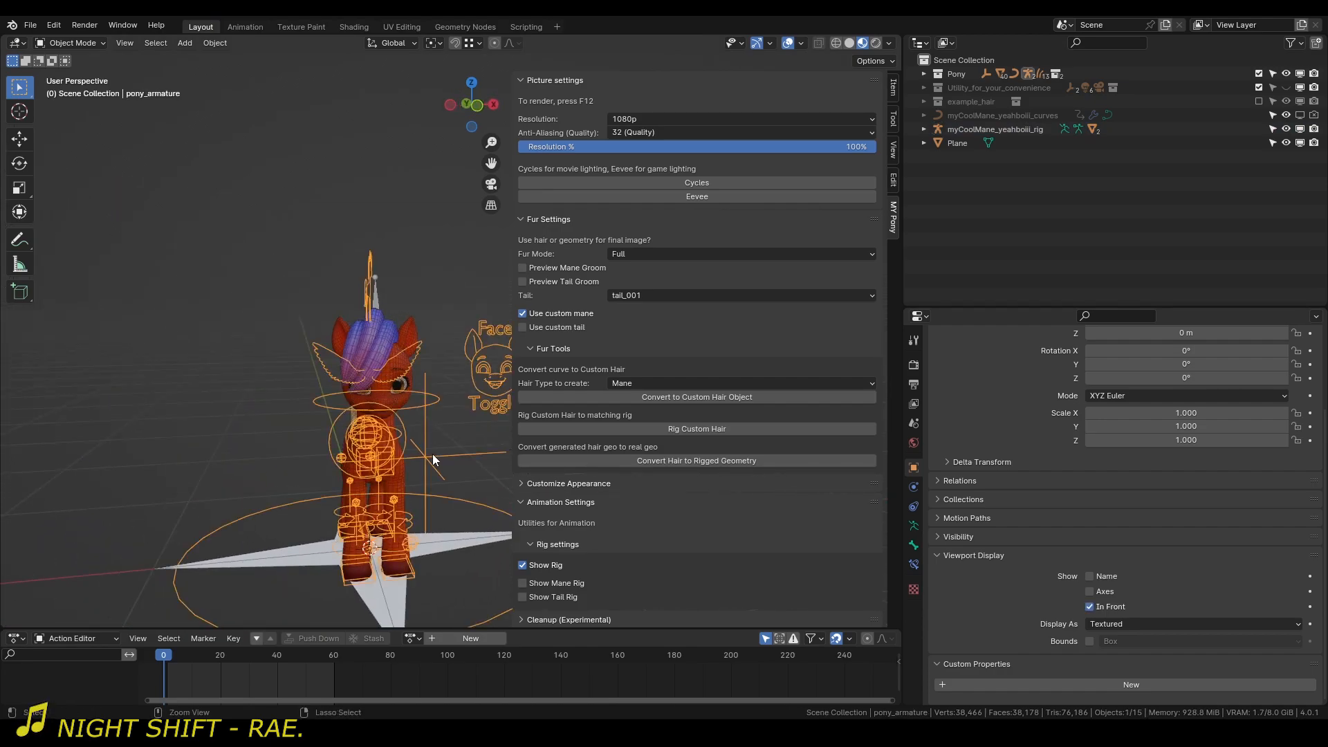
{"action": "key", "text": "ctrl+Tab"}
{"action": "middle_click_drag", "start_coordinate": [397, 440], "coordinate": [473, 357]}
{"action": "key", "text": "g"}
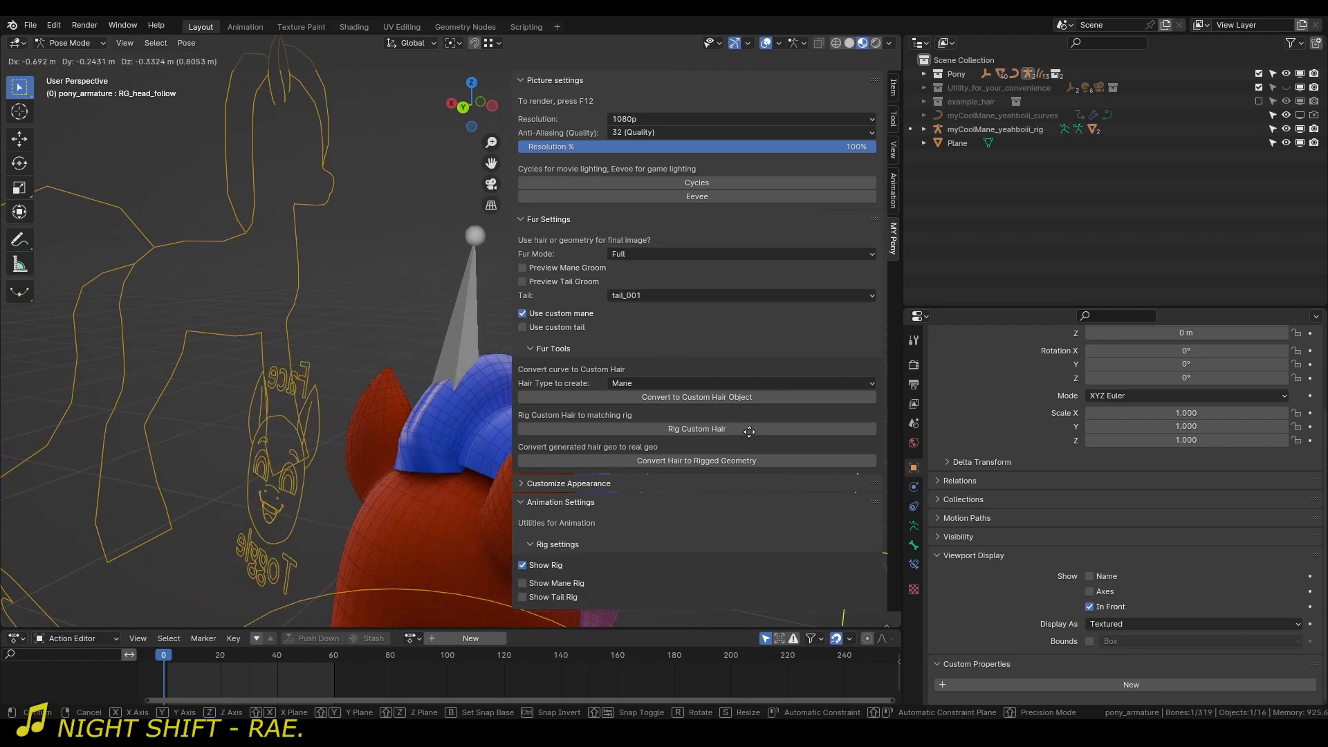
{"action": "right_click", "coordinate": [610, 280]}
{"action": "middle_click_drag", "start_coordinate": [401, 385], "coordinate": [346, 374]}
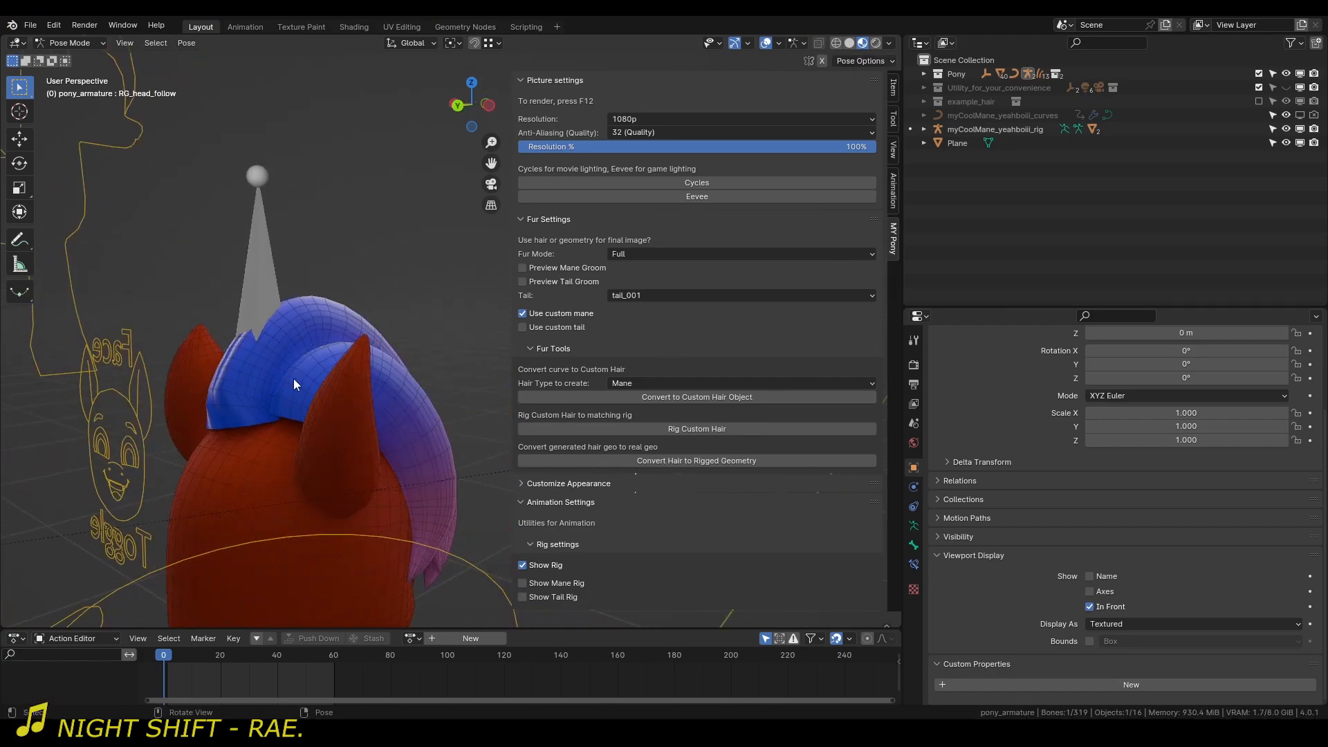
Open the converted mane mesh in Edit Mode and select the border edge loop at the back of the head.
{"action": "key", "text": "ctrl+Tab"}
{"action": "left_click", "coordinate": [218, 413]}
{"action": "key", "text": "Tab"}
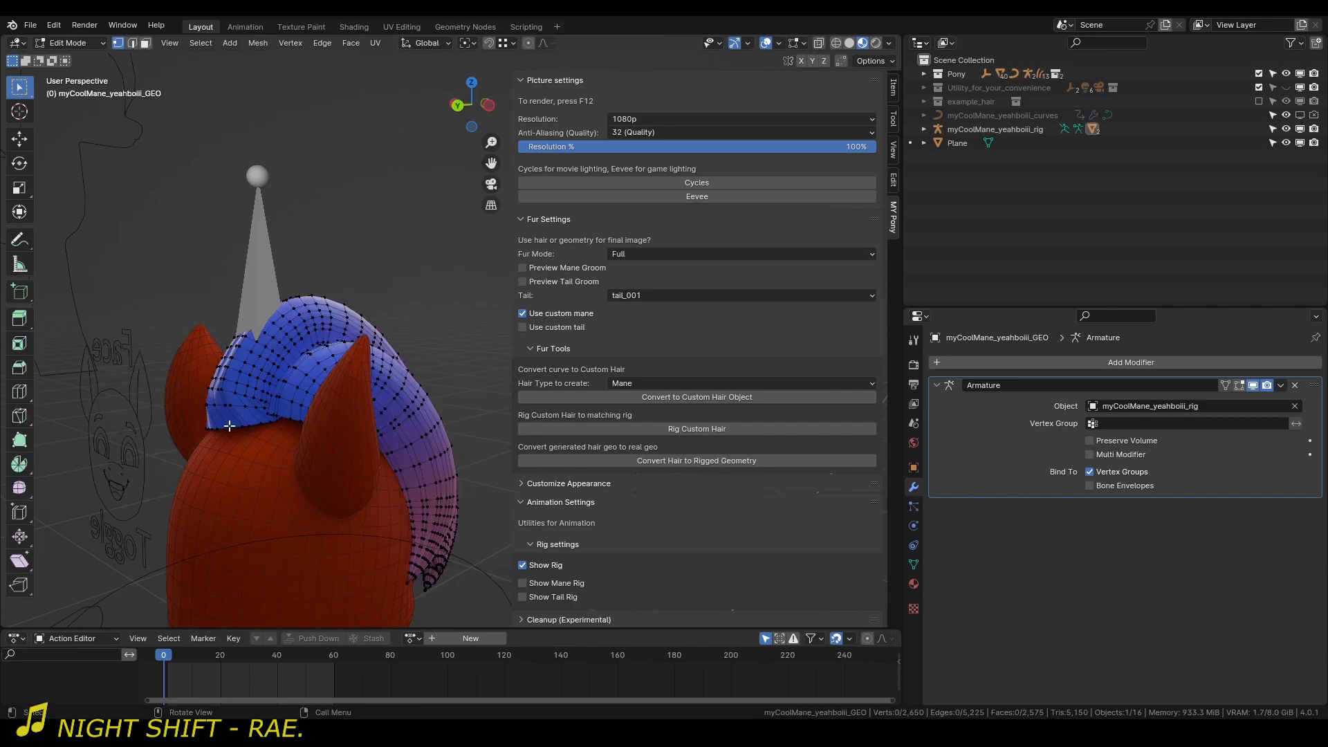
{"action": "key", "text": "2"}
{"action": "left_click", "coordinate": [234, 430], "text": "alt"}
{"action": "middle_click_drag", "start_coordinate": [233, 430], "coordinate": [280, 413]}
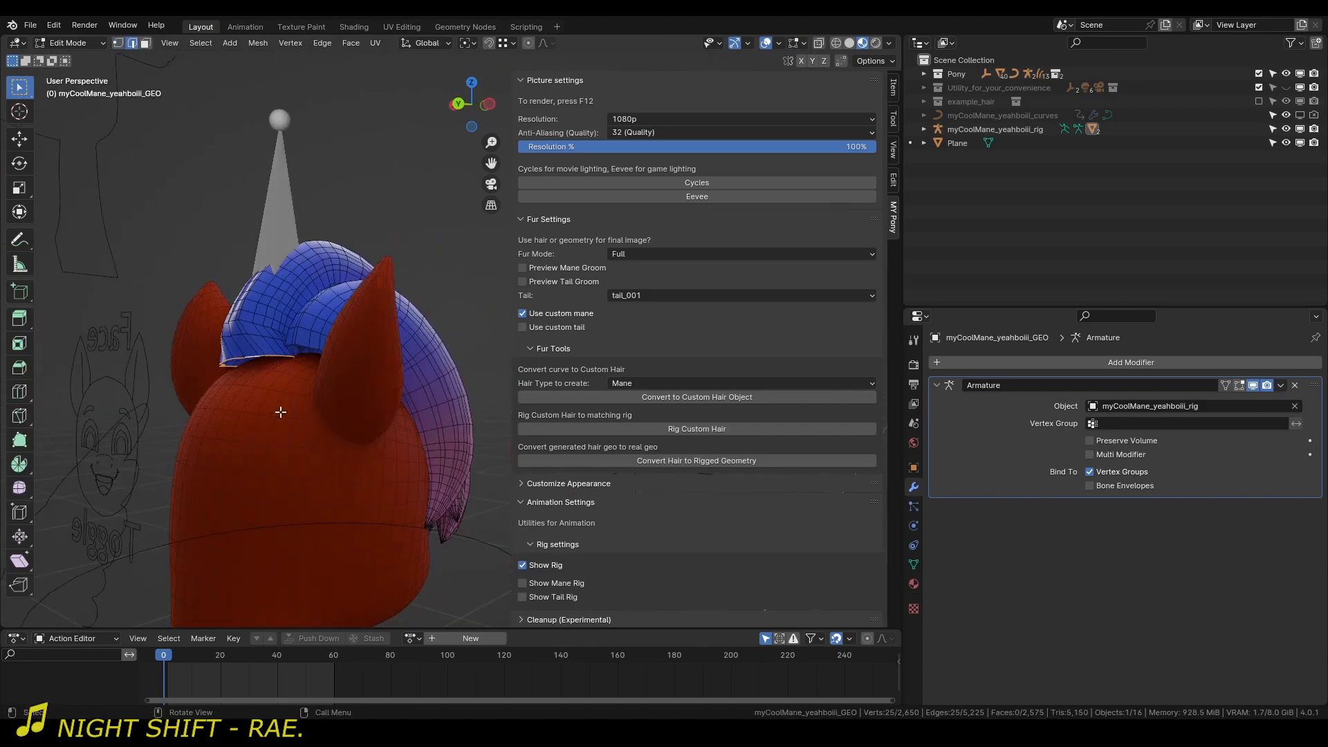
Try to rotate and move the selected border edges down against the back of the head.
{"action": "key", "text": "KP_Decimal"}
{"action": "scroll", "coordinate": [239, 406], "scroll_direction": "down", "scroll_amount": 7}
{"action": "scroll", "coordinate": [318, 359], "scroll_direction": "up", "scroll_amount": 1}
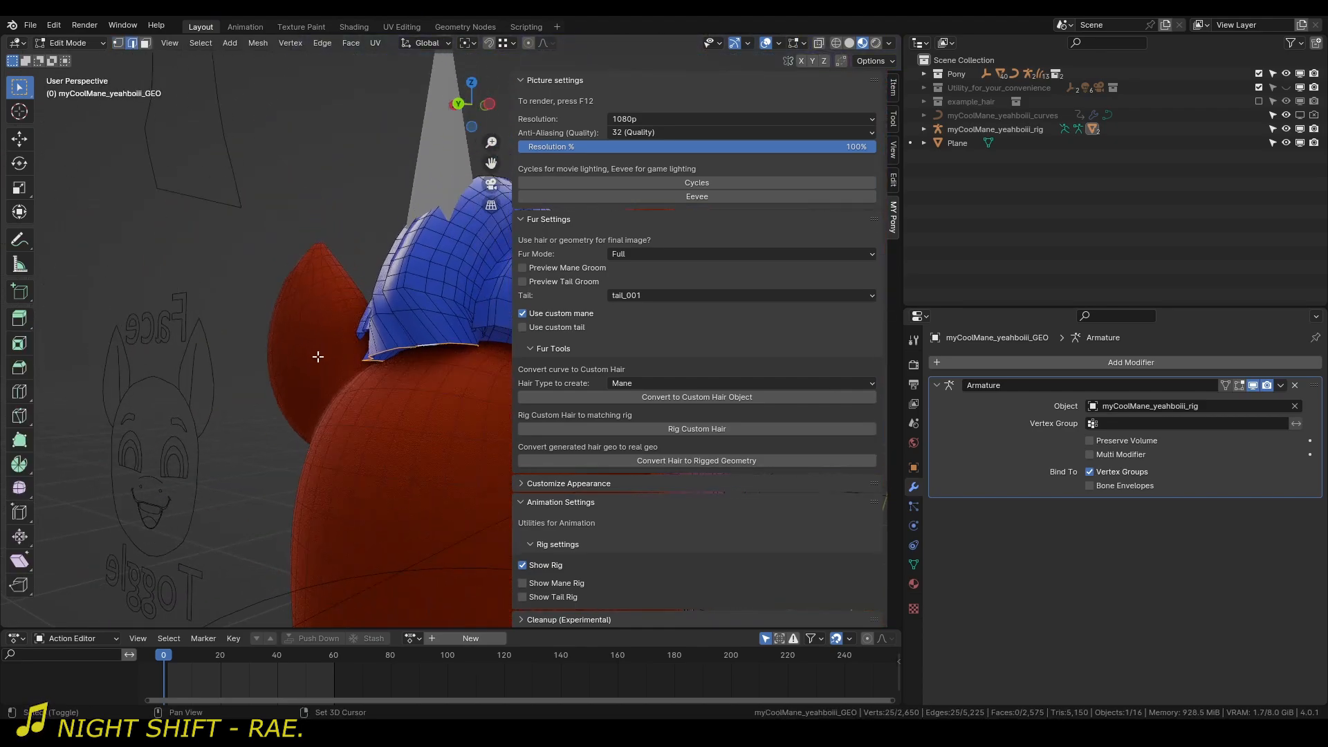
{"action": "key", "text": "n"}
{"action": "scroll", "coordinate": [321, 357], "scroll_direction": "up", "scroll_amount": 2}
{"action": "key", "text": "r"}
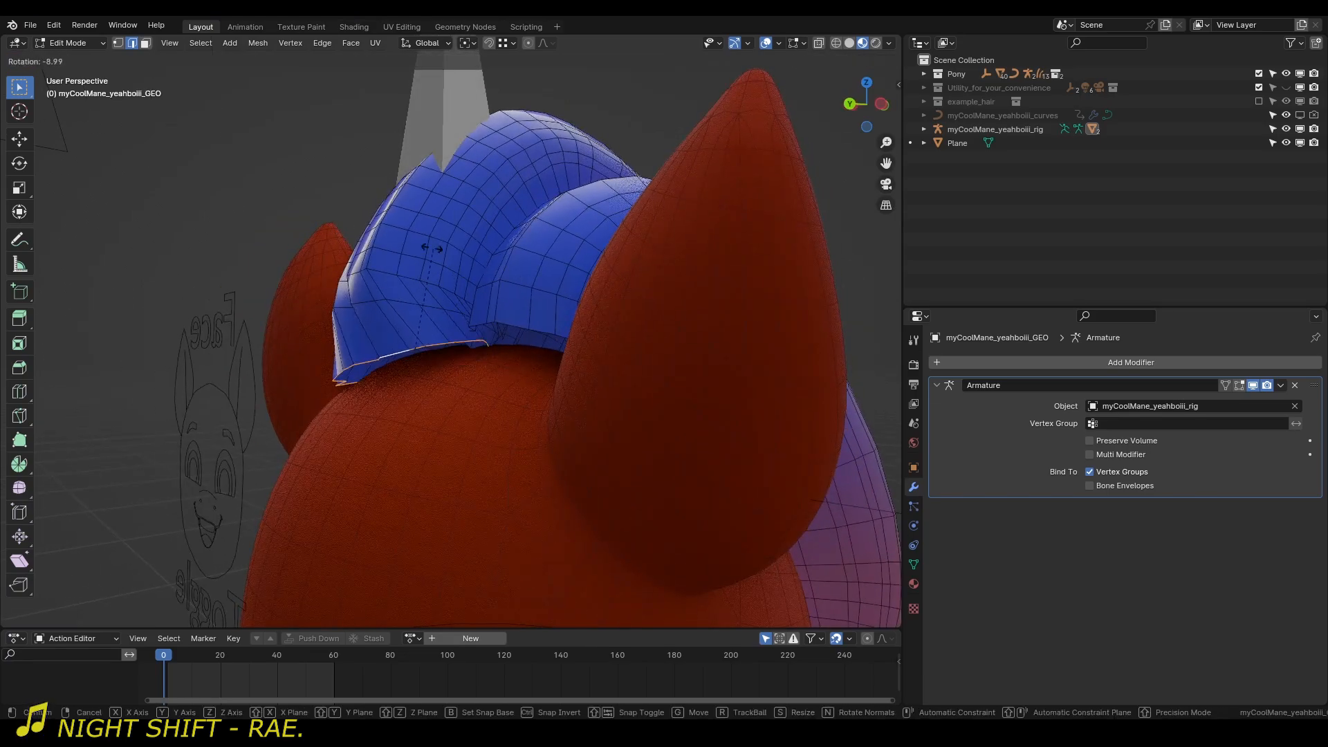
{"action": "left_click", "coordinate": [422, 239]}
{"action": "middle_click_drag", "start_coordinate": [445, 252], "coordinate": [537, 252]}
{"action": "key", "text": "g"}
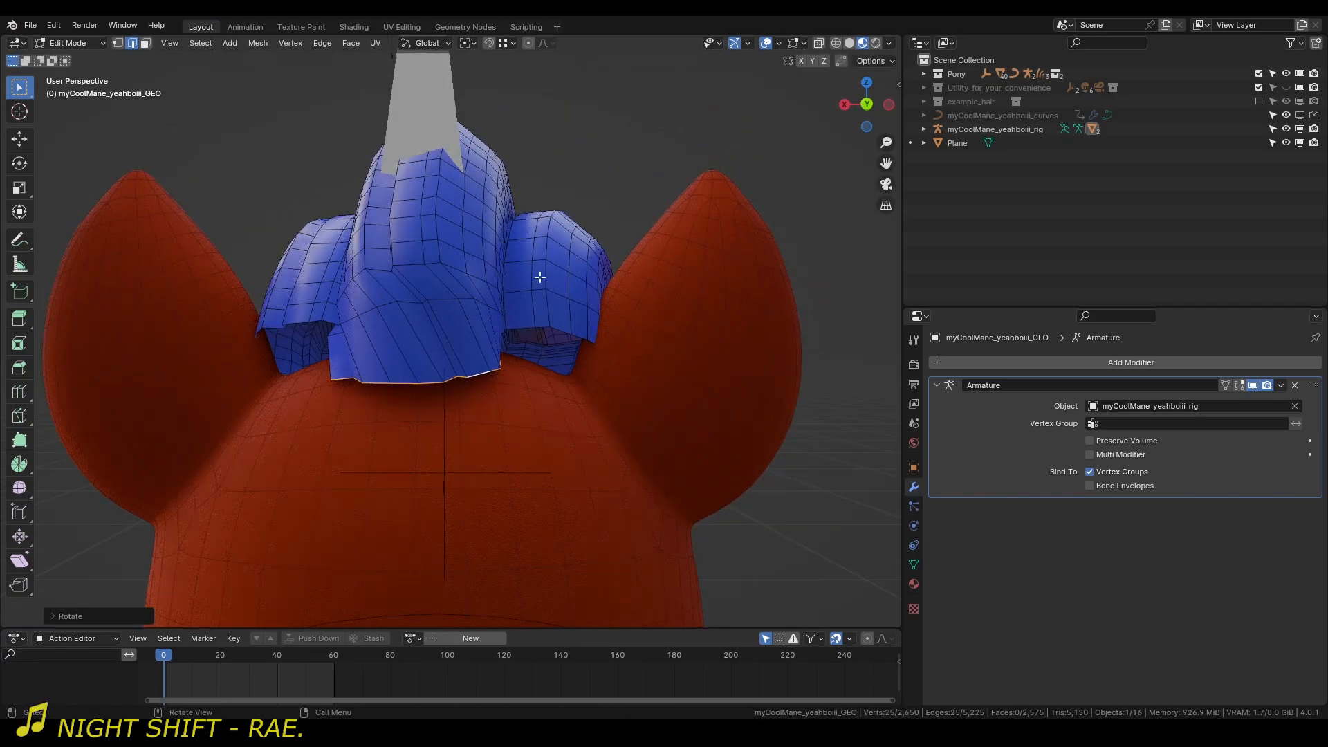
{"action": "right_click", "coordinate": [532, 314]}
{"action": "middle_click_drag", "start_coordinate": [532, 314], "coordinate": [480, 421]}
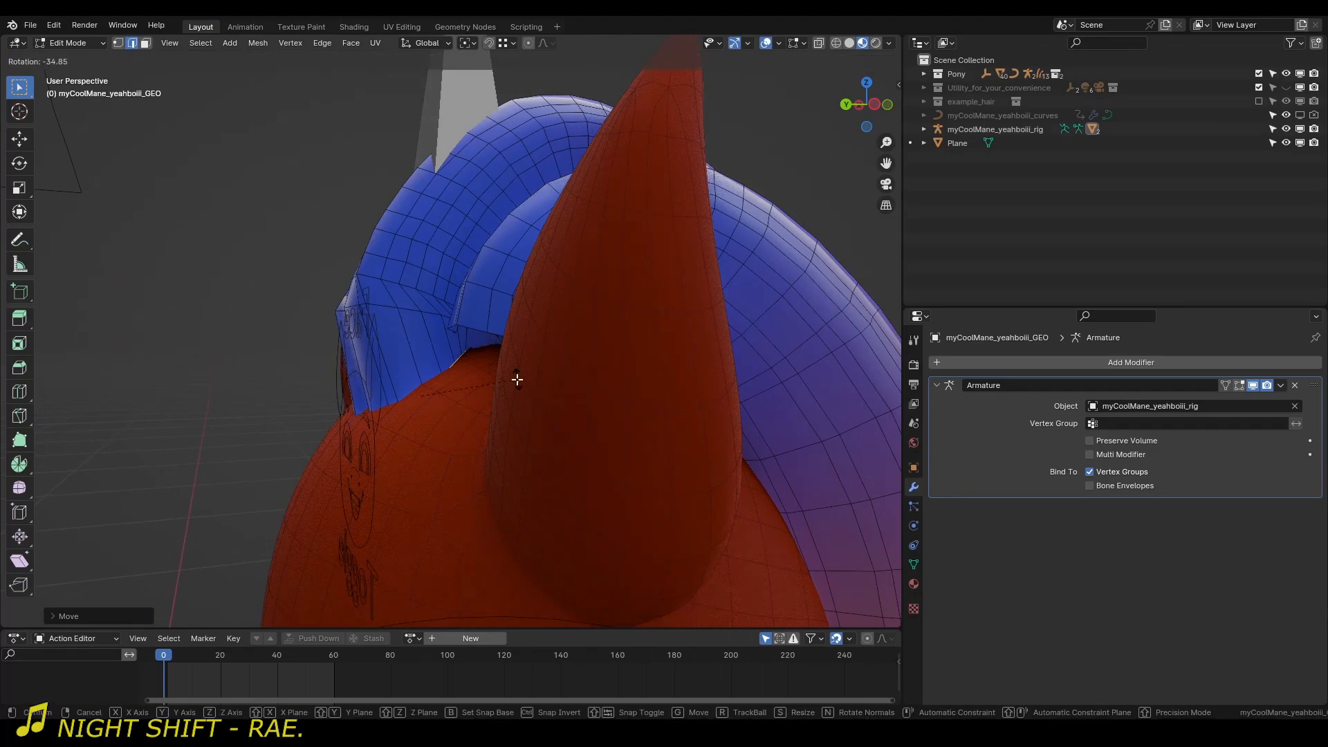
{"action": "key", "text": "g"}
{"action": "left_click", "coordinate": [510, 344]}
{"action": "middle_click_drag", "start_coordinate": [510, 344], "coordinate": [578, 355]}
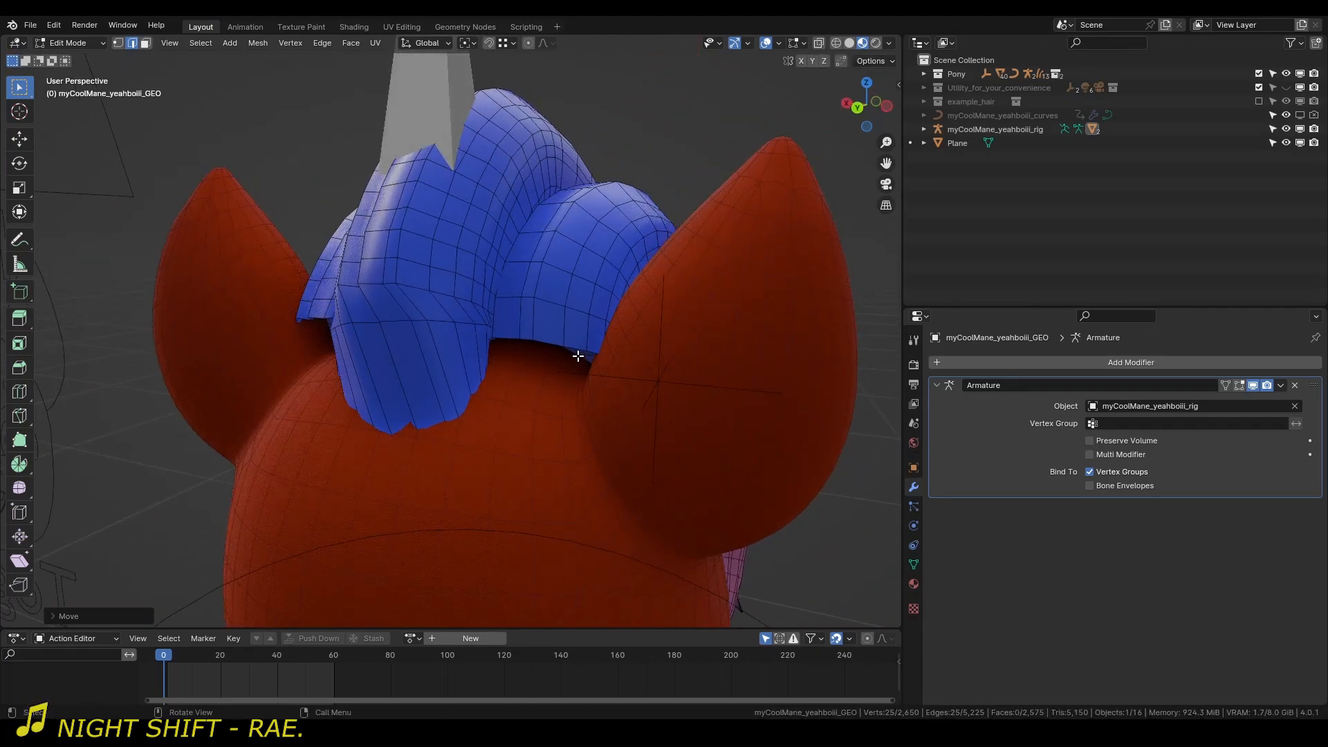
{"action": "scroll", "coordinate": [553, 343], "scroll_direction": "down", "scroll_amount": 2}
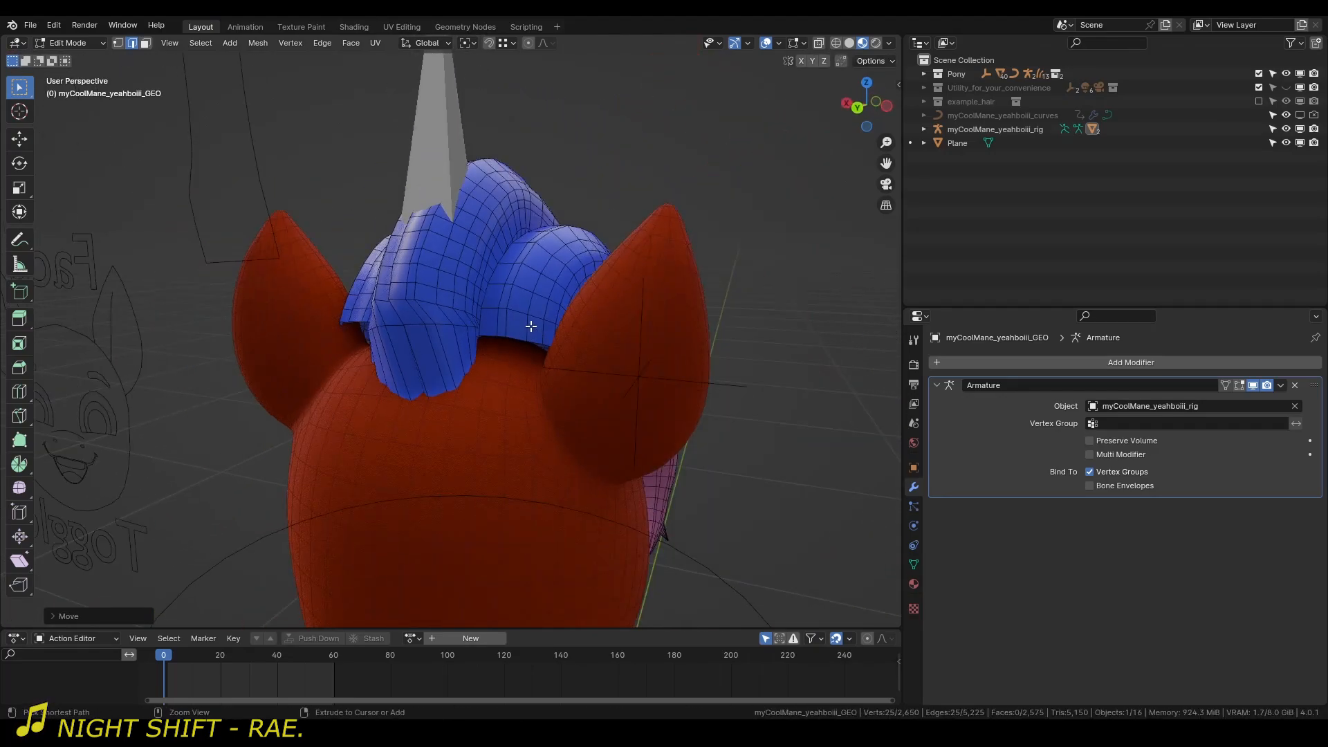
Undo the last rotations and moves of the mane's border edges.
{"action": "key", "text": "ctrl+z"}
{"action": "key", "text": "ctrl+z"}
{"action": "key", "text": "ctrl+z"}
{"action": "key", "text": "ctrl+z"}
{"action": "key", "text": "ctrl+z"}
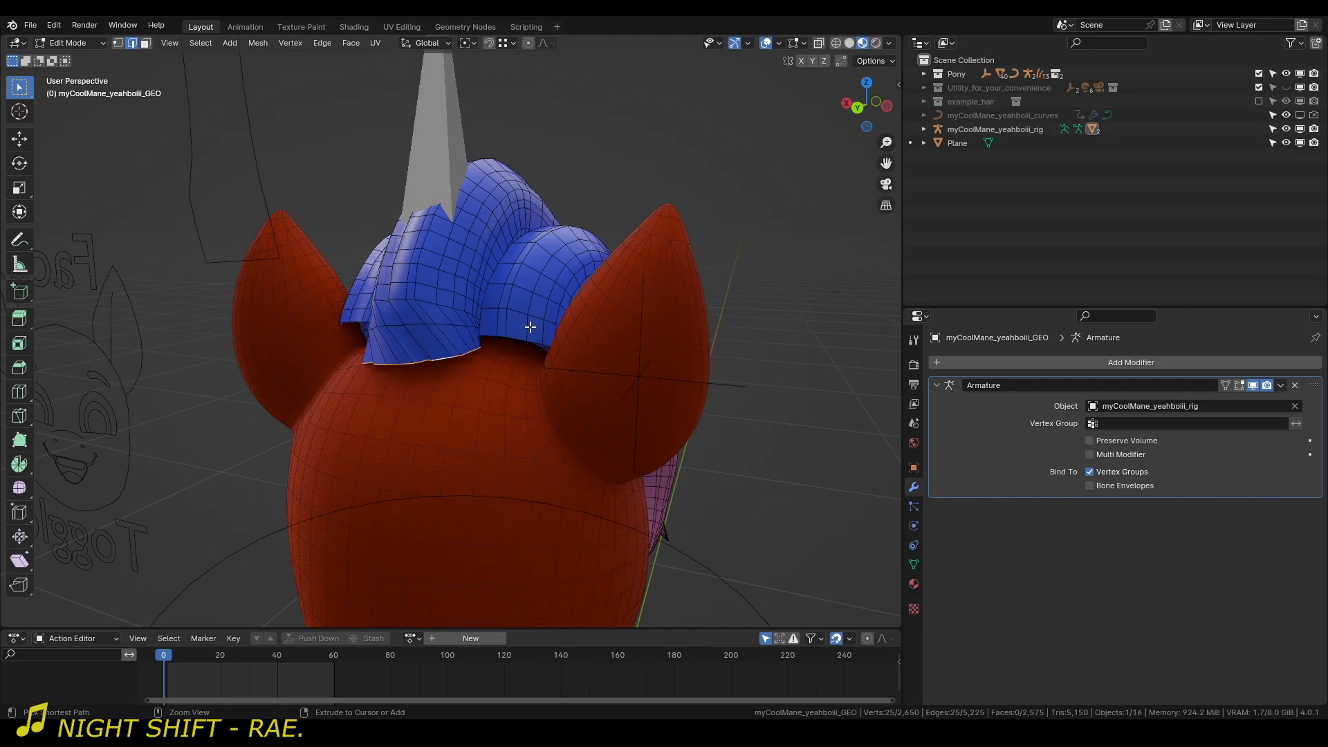
Return to Object Mode and show the MY Pony settings beside a side view of the mane.
{"action": "key", "text": "Tab"}
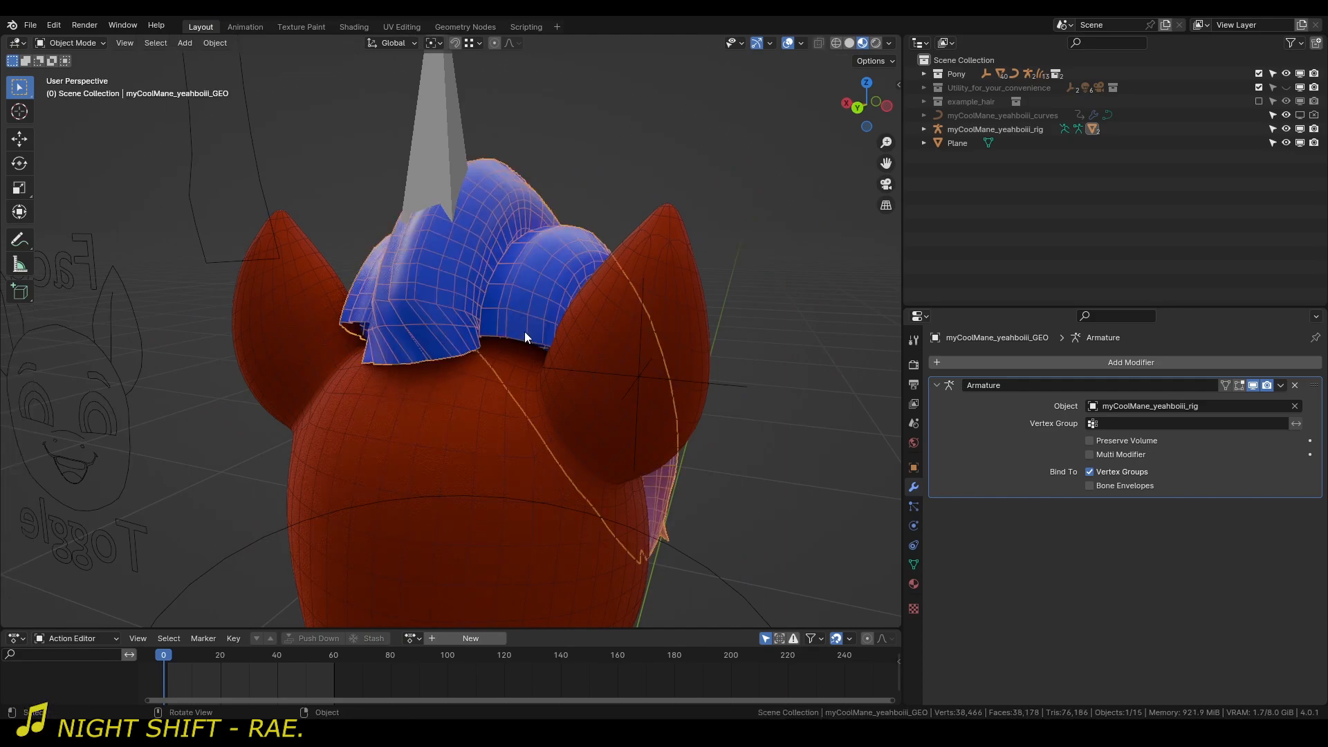
{"action": "key", "text": "n"}
{"action": "middle_click_drag", "start_coordinate": [517, 336], "coordinate": [429, 302]}
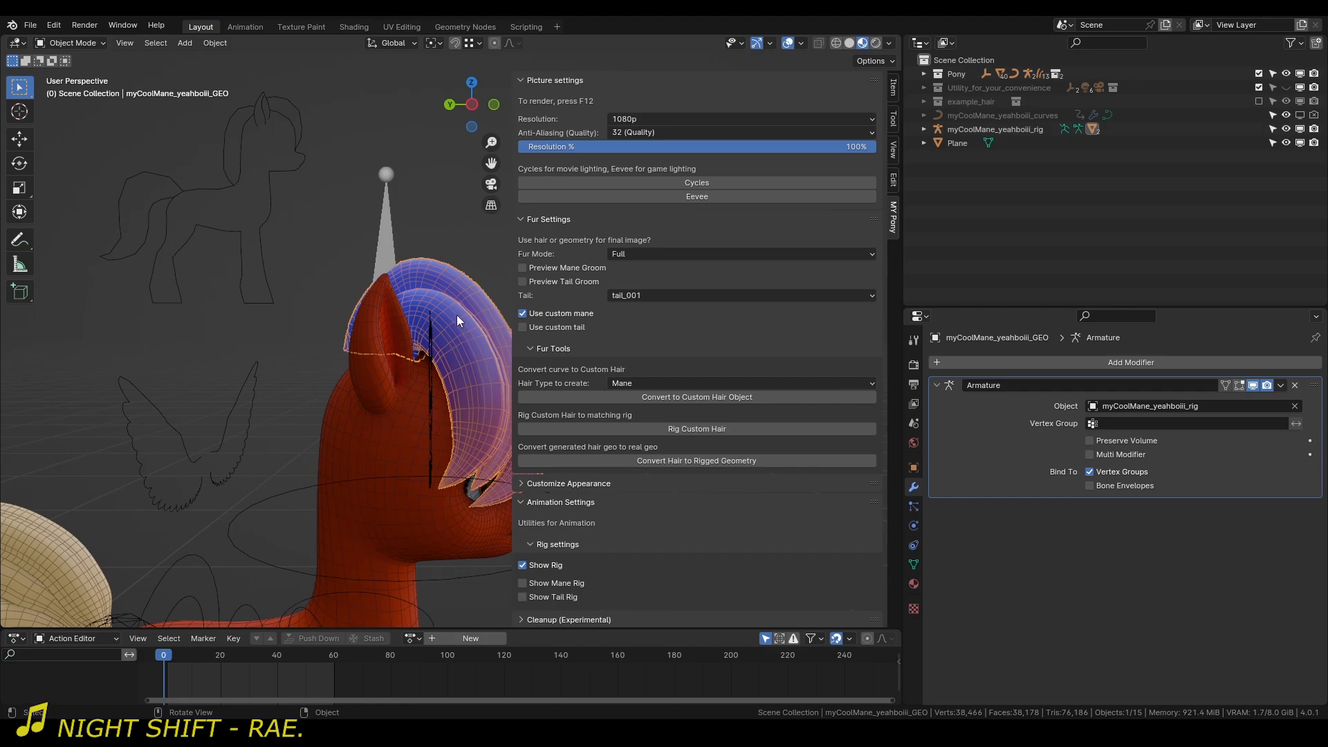
Hide myCoolMane_yeahboiii_GEO in the viewport and make myCoolMane_yeahboiii_rig_GEO and myCoolMane_yeahboiii_curves visible.
{"action": "middle_click_drag", "start_coordinate": [446, 324], "coordinate": [397, 488]}
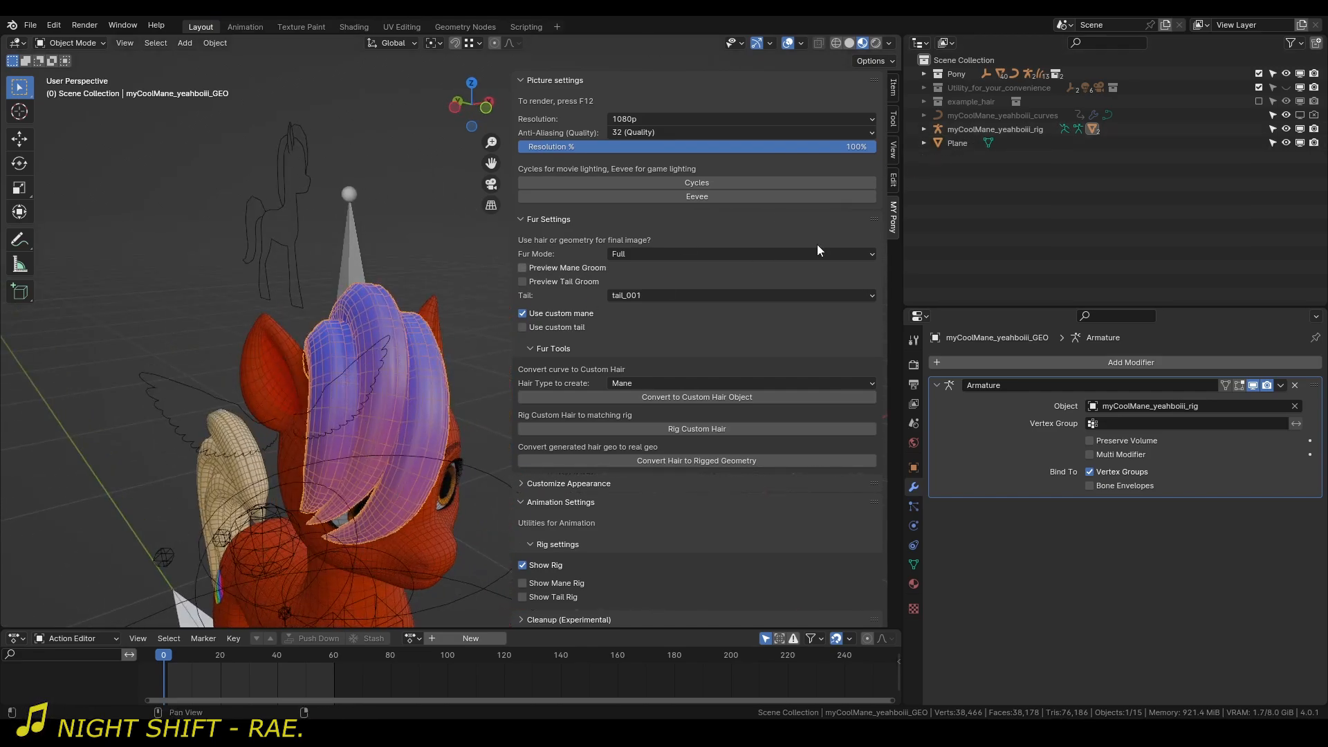
{"action": "key", "text": "period"}
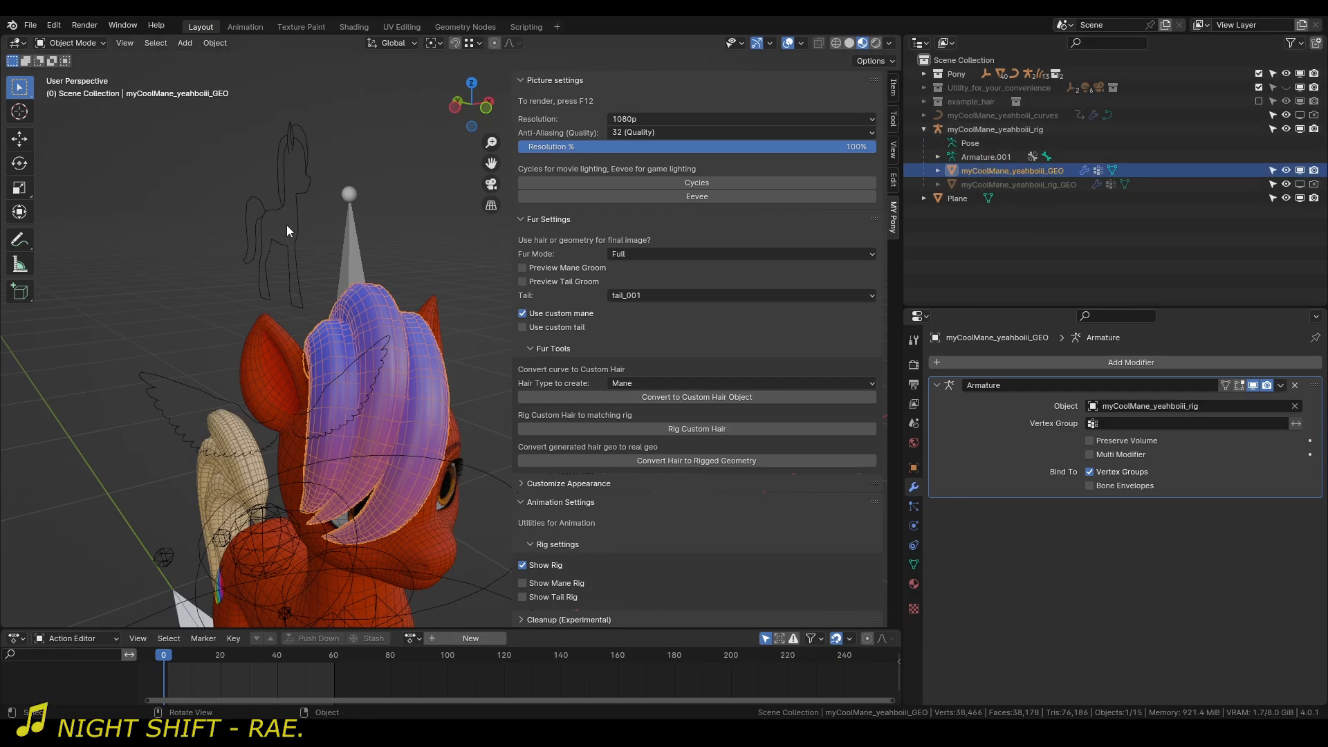
{"action": "left_click", "coordinate": [1300, 171]}
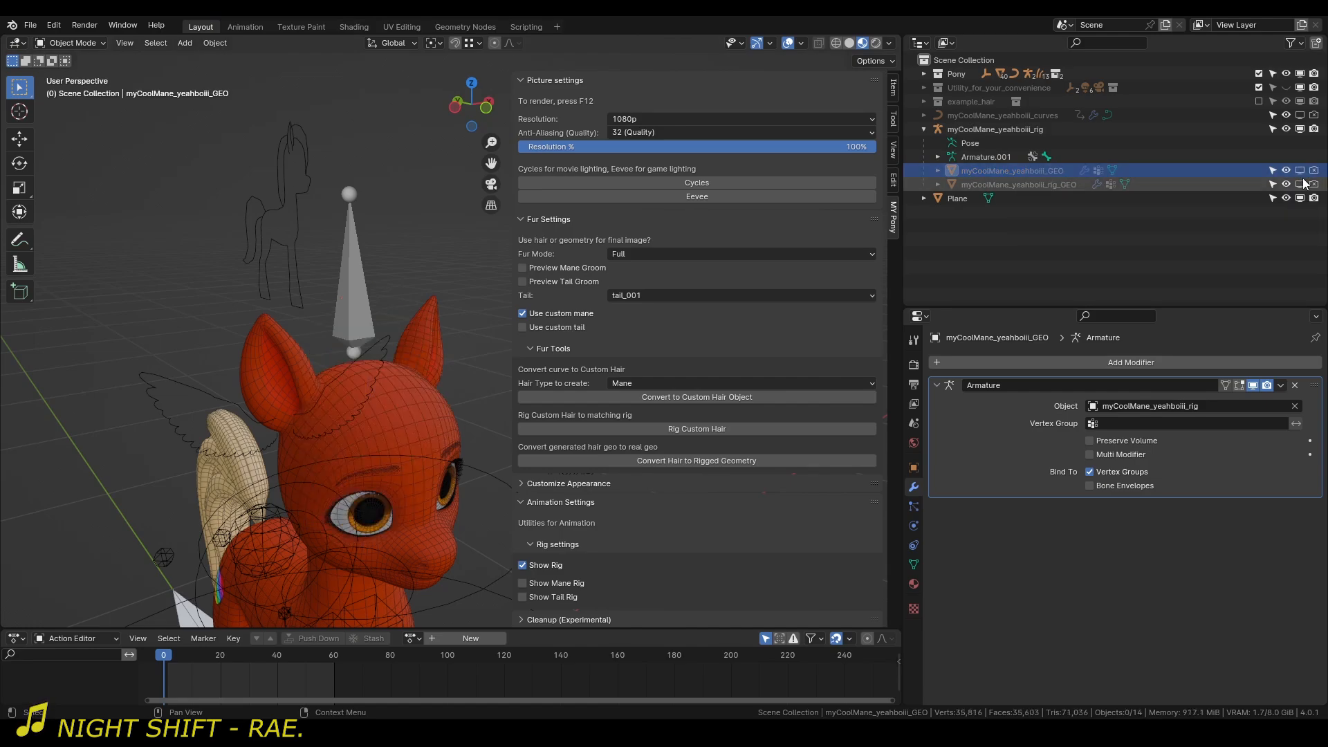
{"action": "left_click", "coordinate": [1301, 184]}
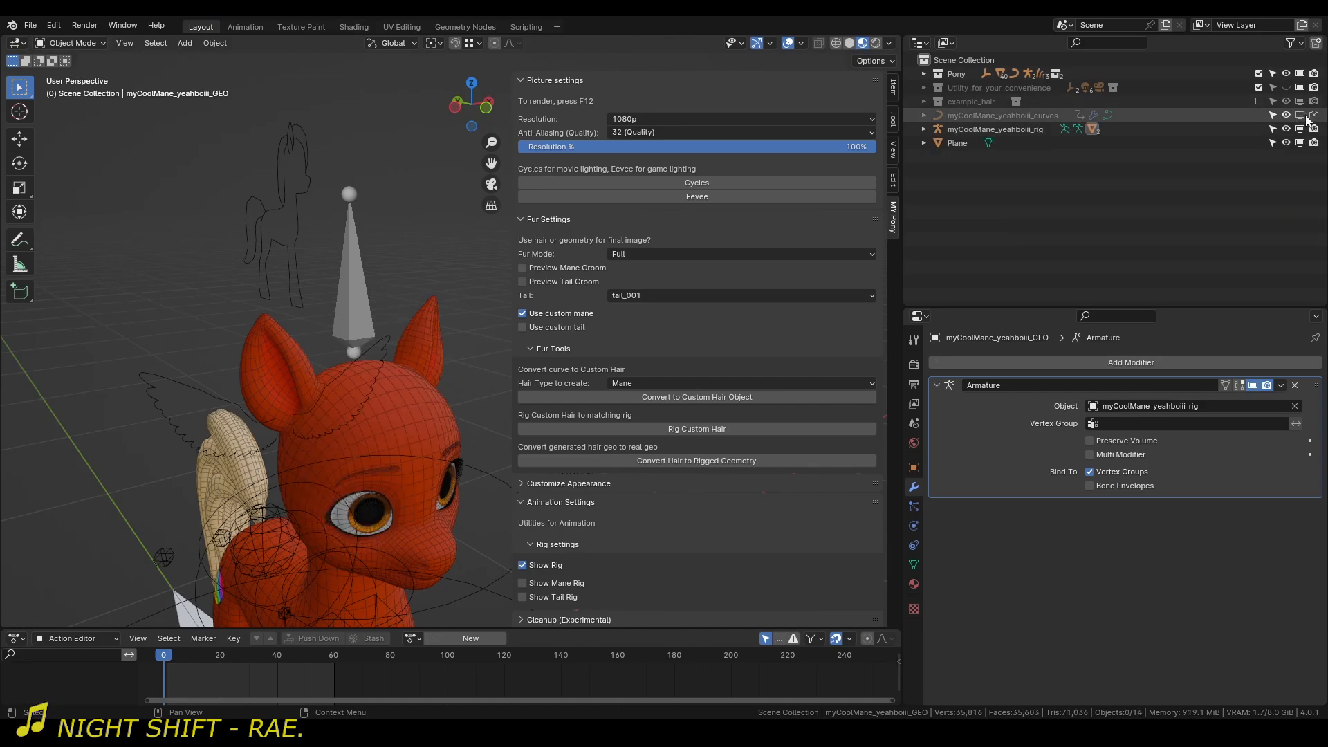
{"action": "left_click", "coordinate": [1302, 115]}
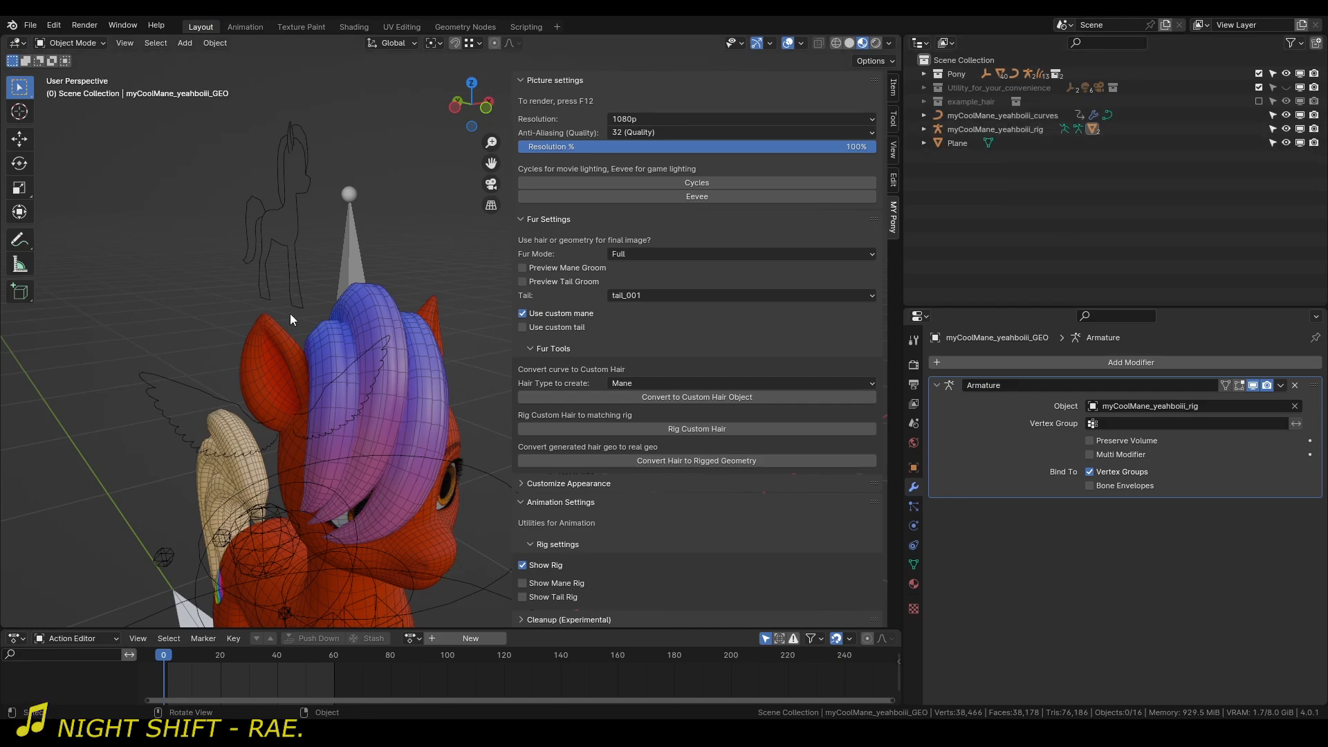
Select the mane curves and enable Preview Mane Groom in the fur settings.
{"action": "middle_click_drag", "start_coordinate": [293, 318], "coordinate": [364, 279]}
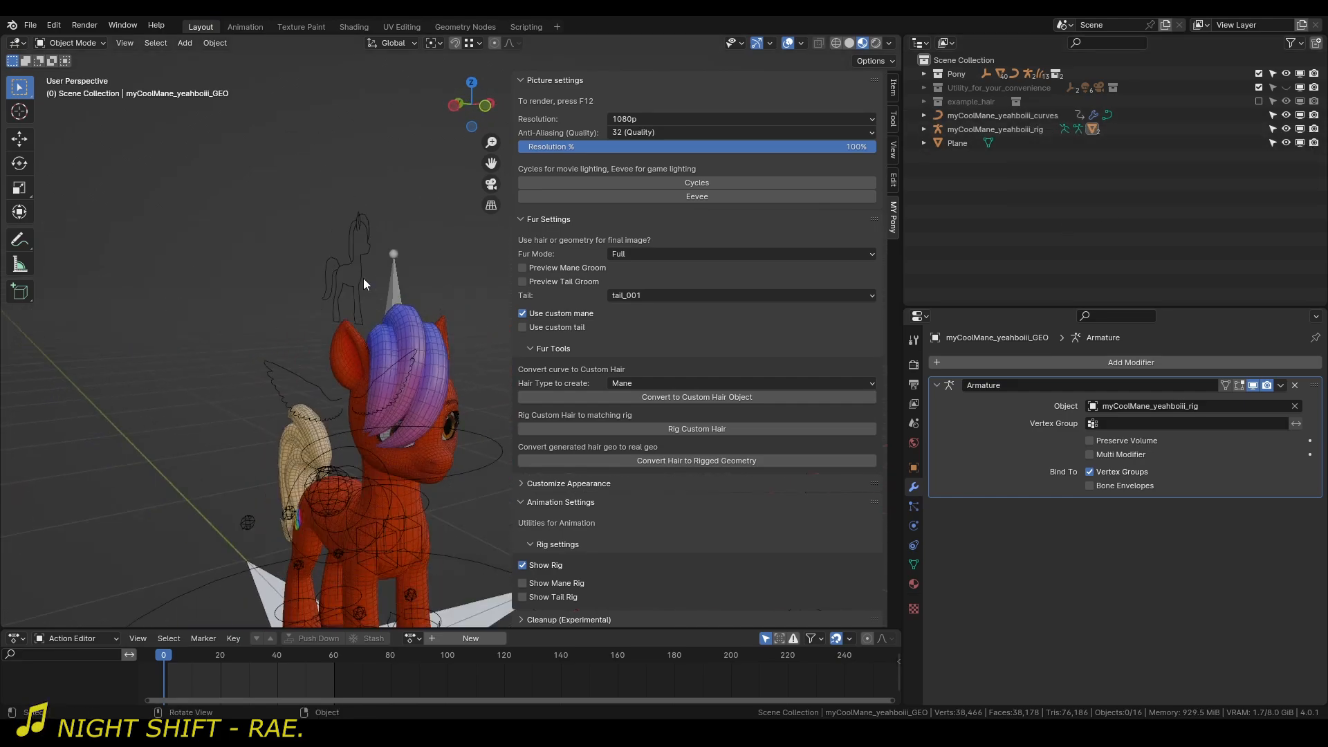
{"action": "left_click", "coordinate": [416, 319]}
{"action": "left_click", "coordinate": [553, 271]}
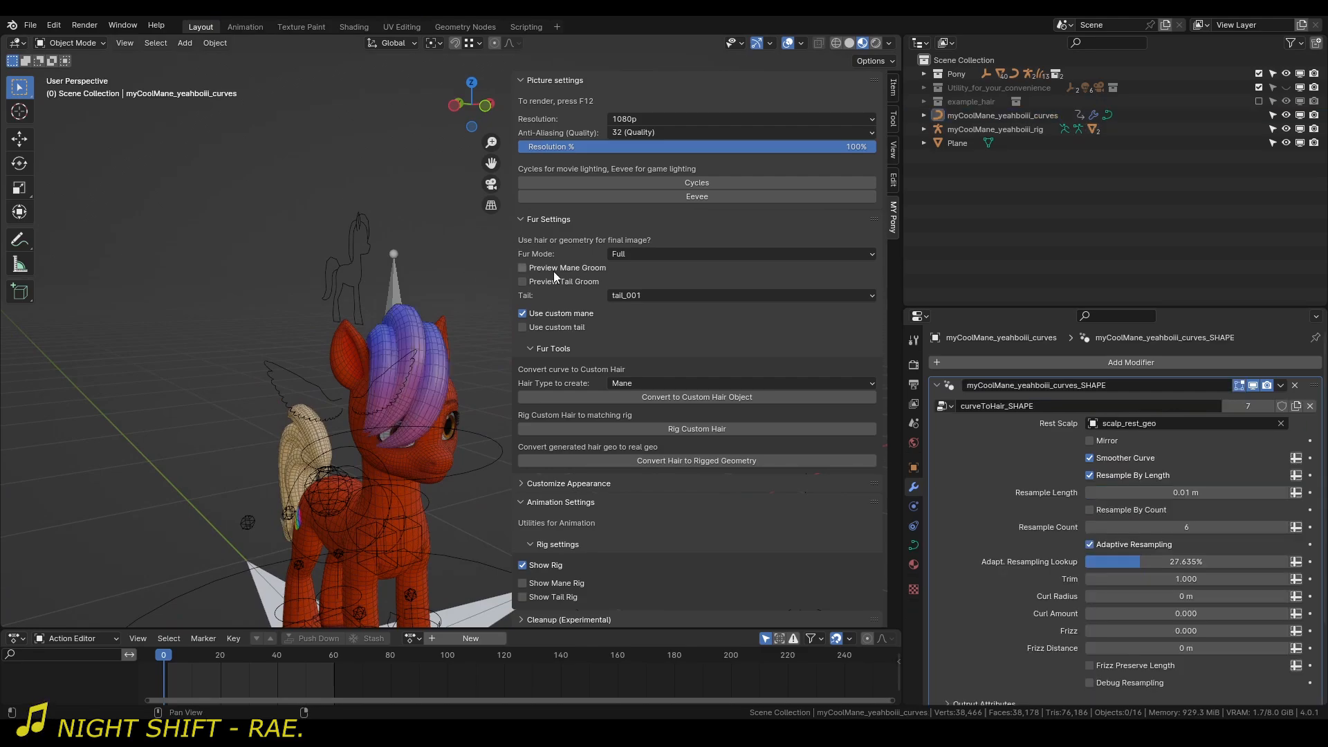
Turn off the Wireframe viewport overlay and view the groomed mane on the pony.
{"action": "middle_click_drag", "start_coordinate": [498, 298], "coordinate": [235, 309]}
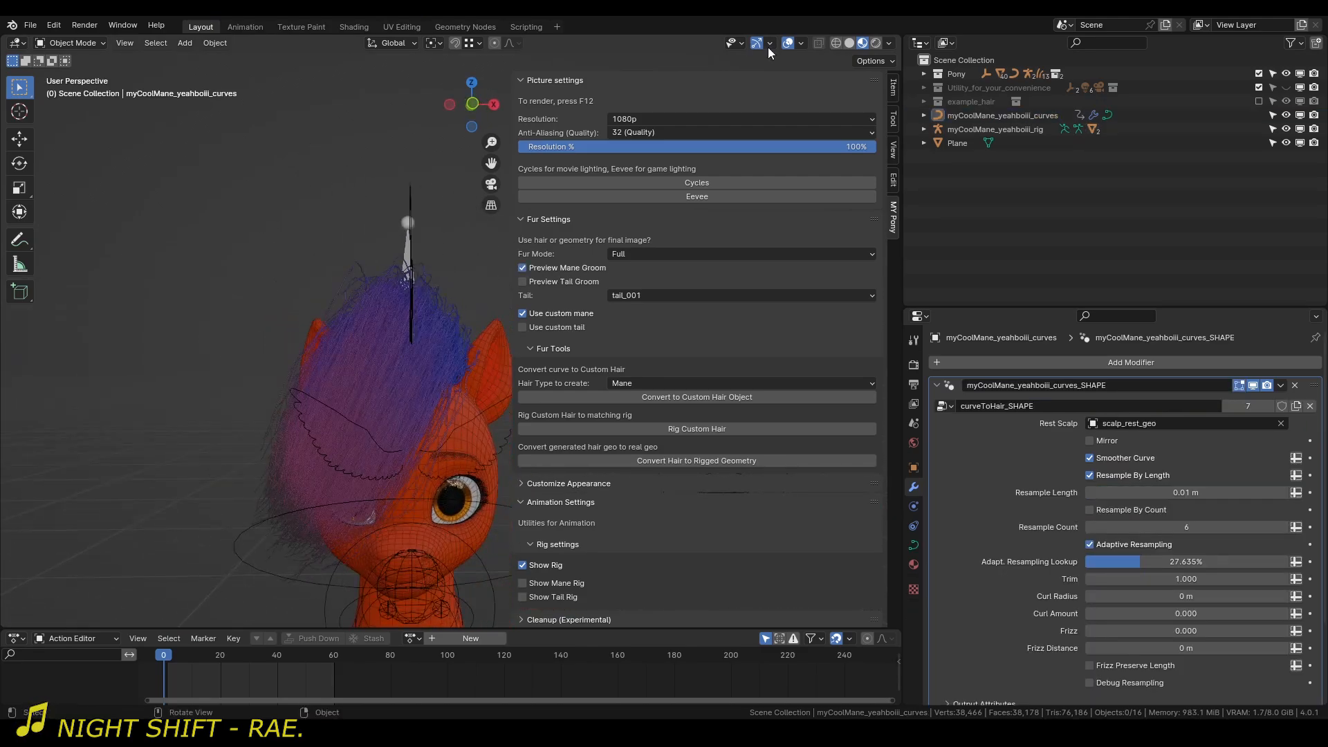
{"action": "left_click", "coordinate": [801, 43]}
{"action": "left_click", "coordinate": [716, 292]}
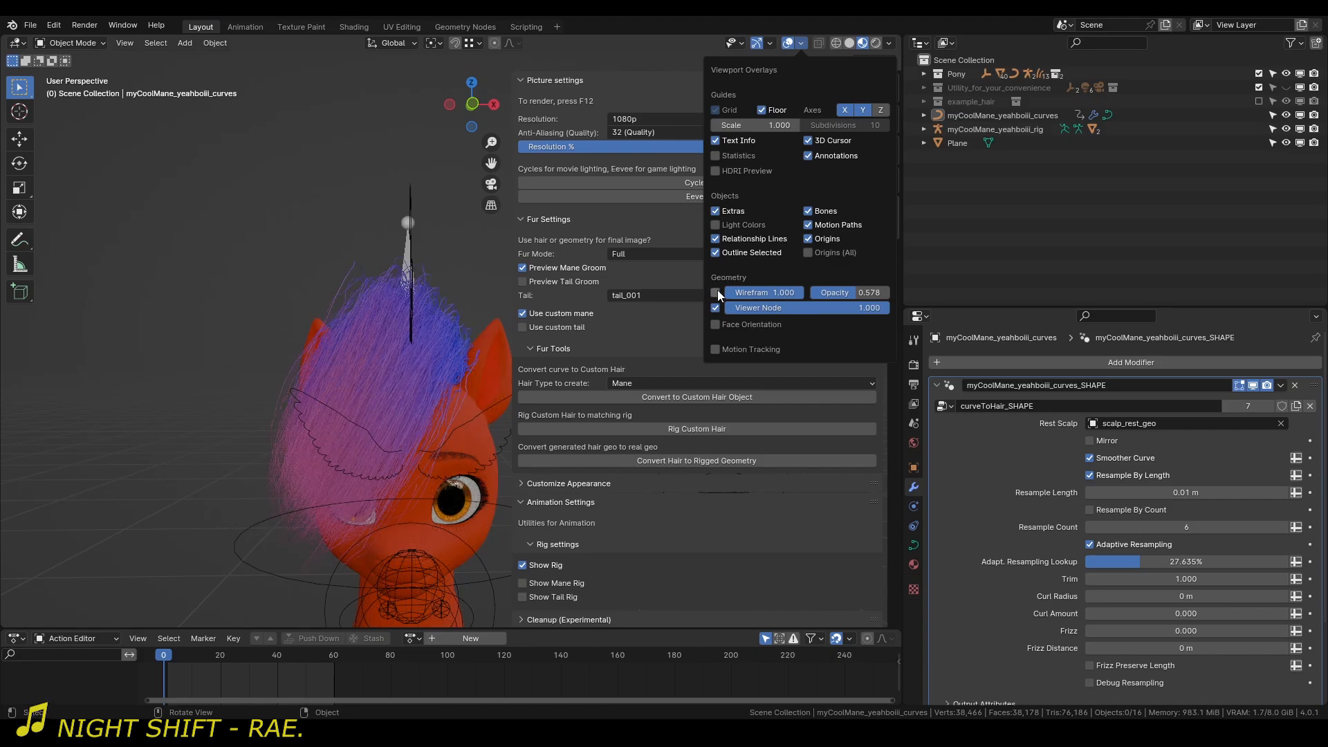
{"action": "scroll", "coordinate": [388, 368], "scroll_direction": "down", "scroll_amount": 4}
{"action": "middle_click_drag", "start_coordinate": [309, 317], "coordinate": [423, 388]}
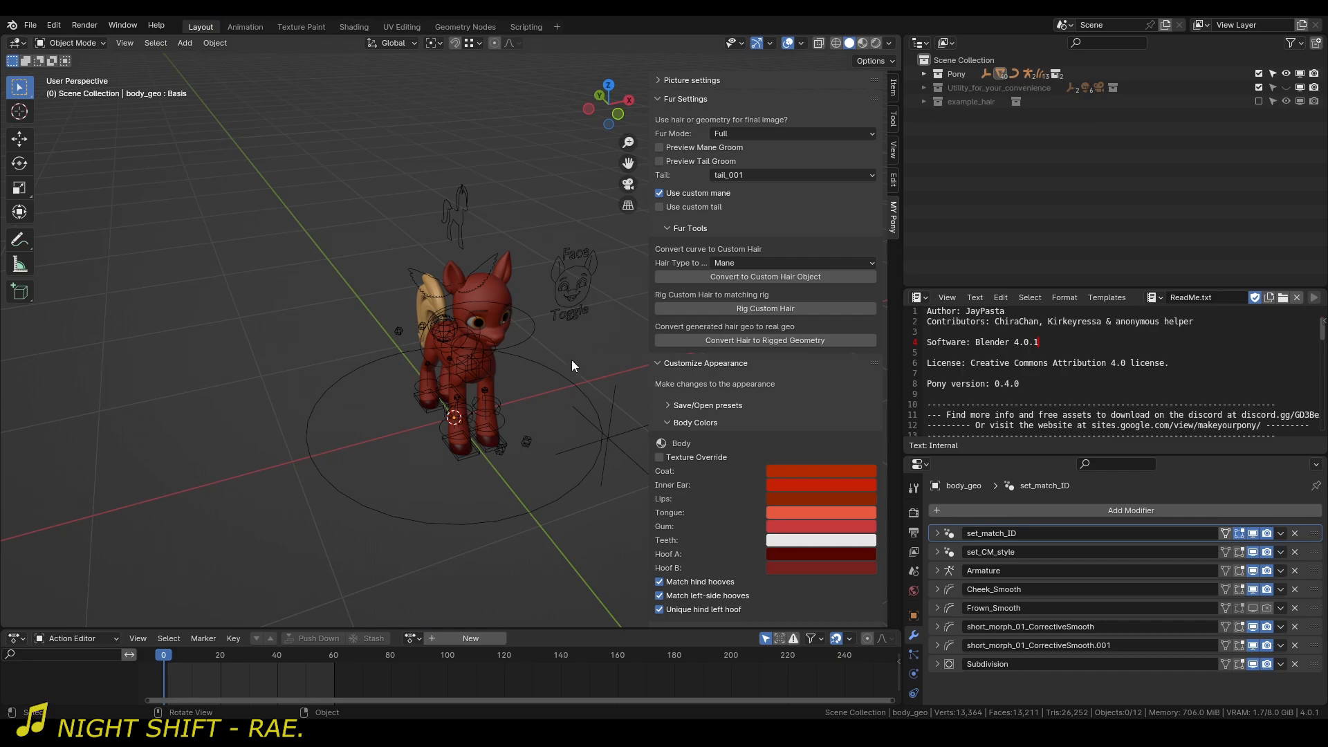
Add a Bezier curve to the fresh pony scene.
{"action": "middle_click_drag", "start_coordinate": [572, 360], "coordinate": [598, 345]}
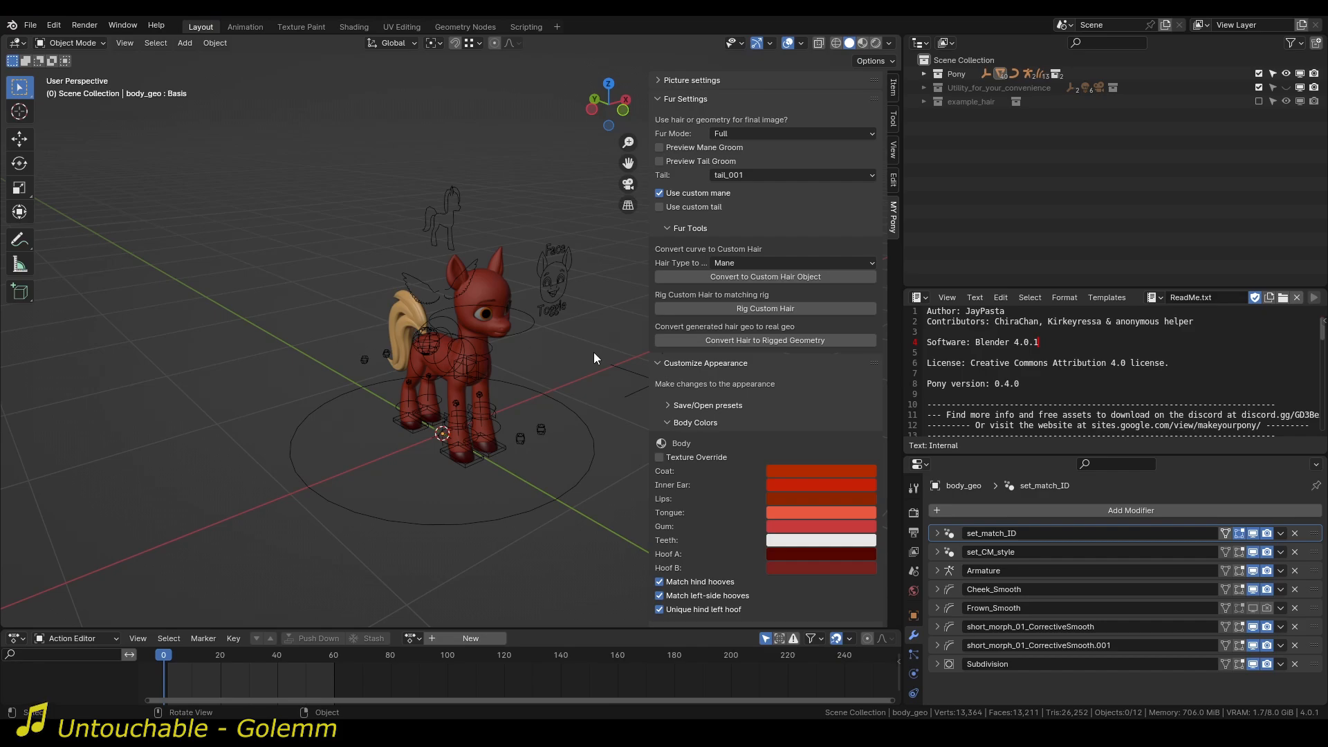
{"action": "key", "text": "shift+a"}
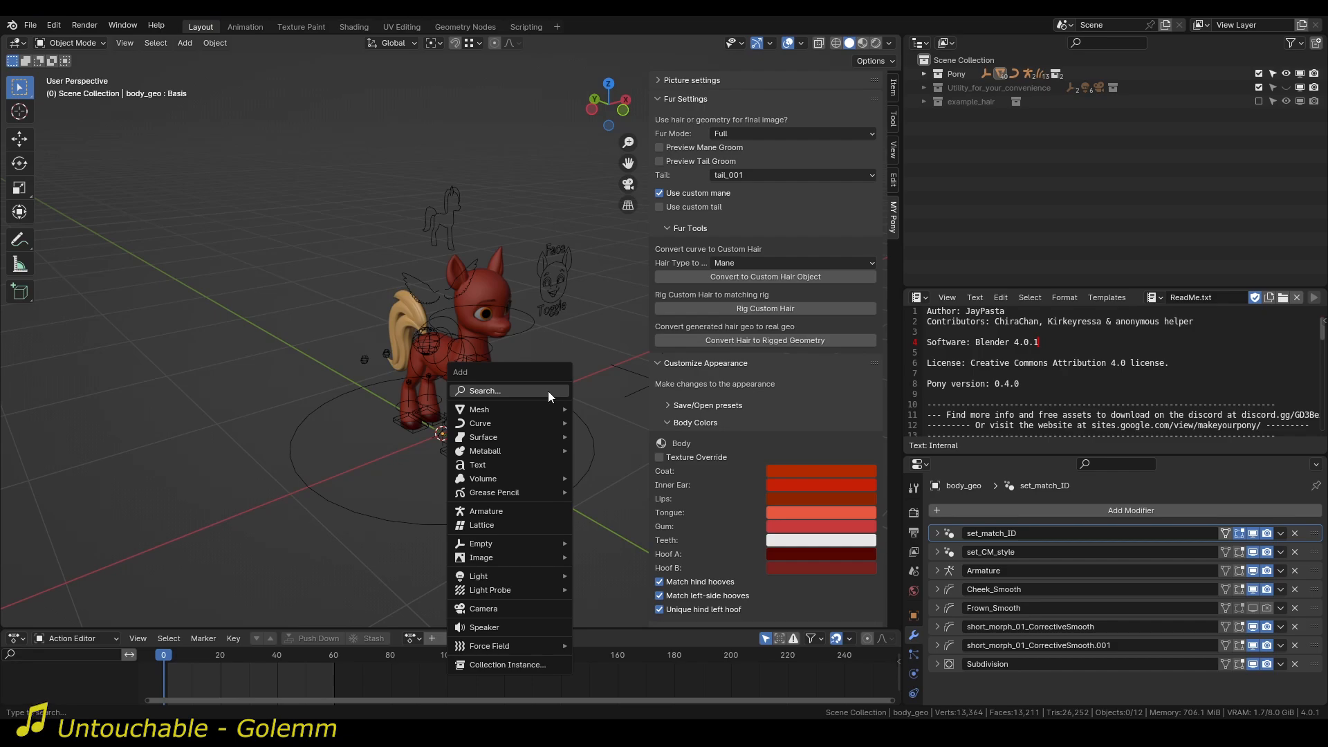
{"action": "type", "text": "be"}
{"action": "key", "text": "Return"}
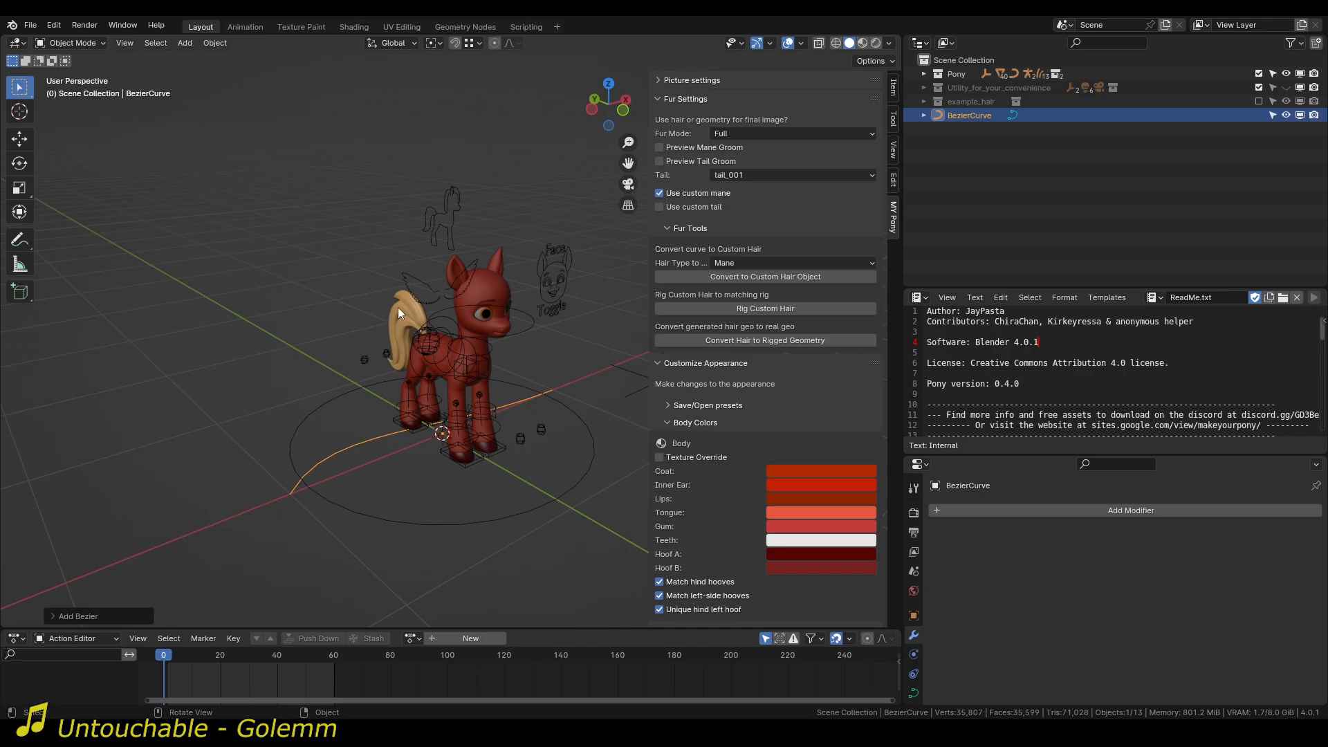
{"action": "key", "text": "g"}
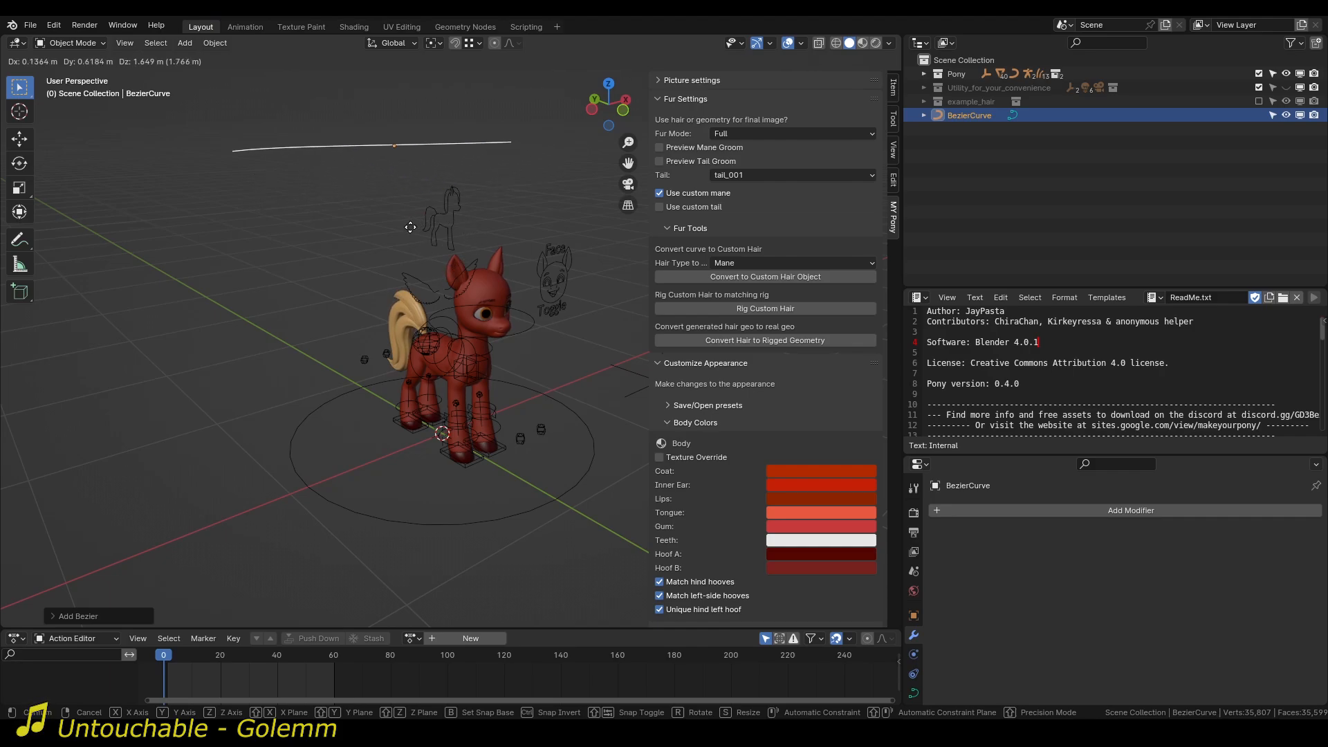
{"action": "right_click", "coordinate": [512, 357]}
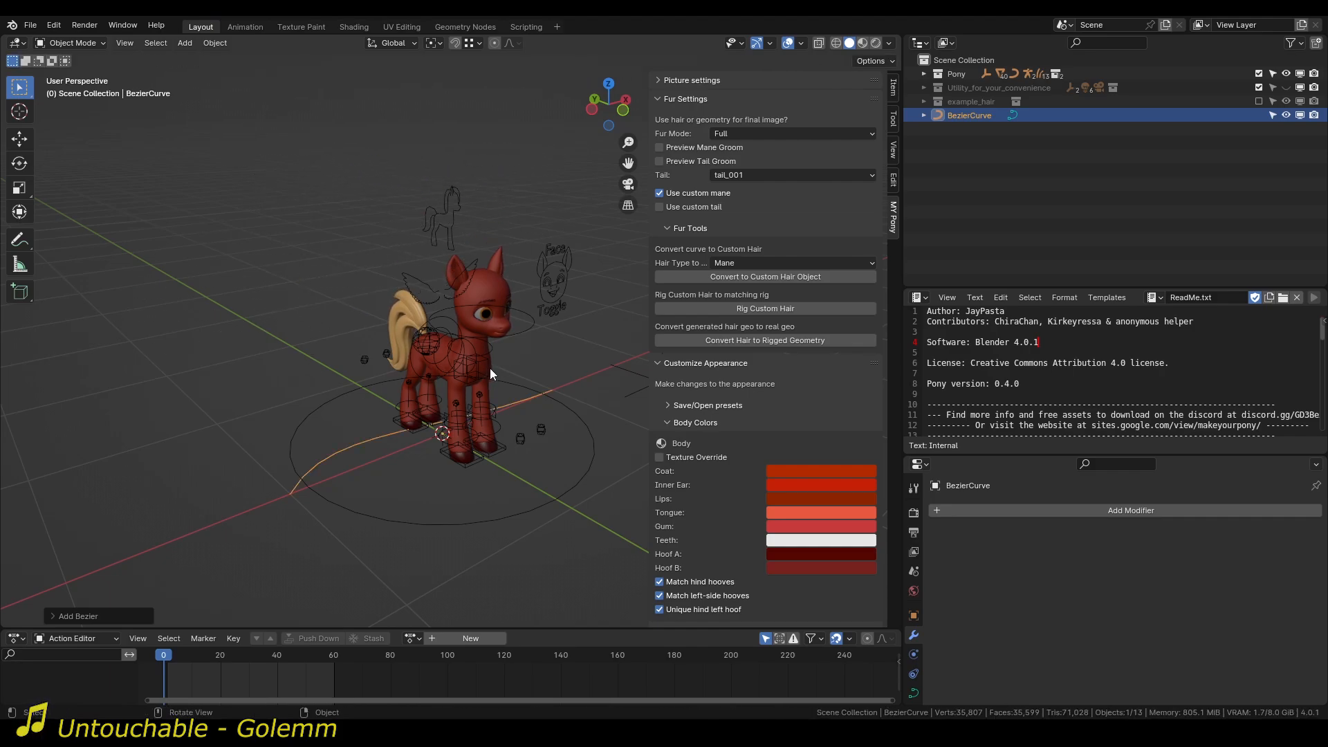
Enter Edit Mode on the Bezier curve and move all of its points up above the pony.
{"action": "key", "text": "Tab"}
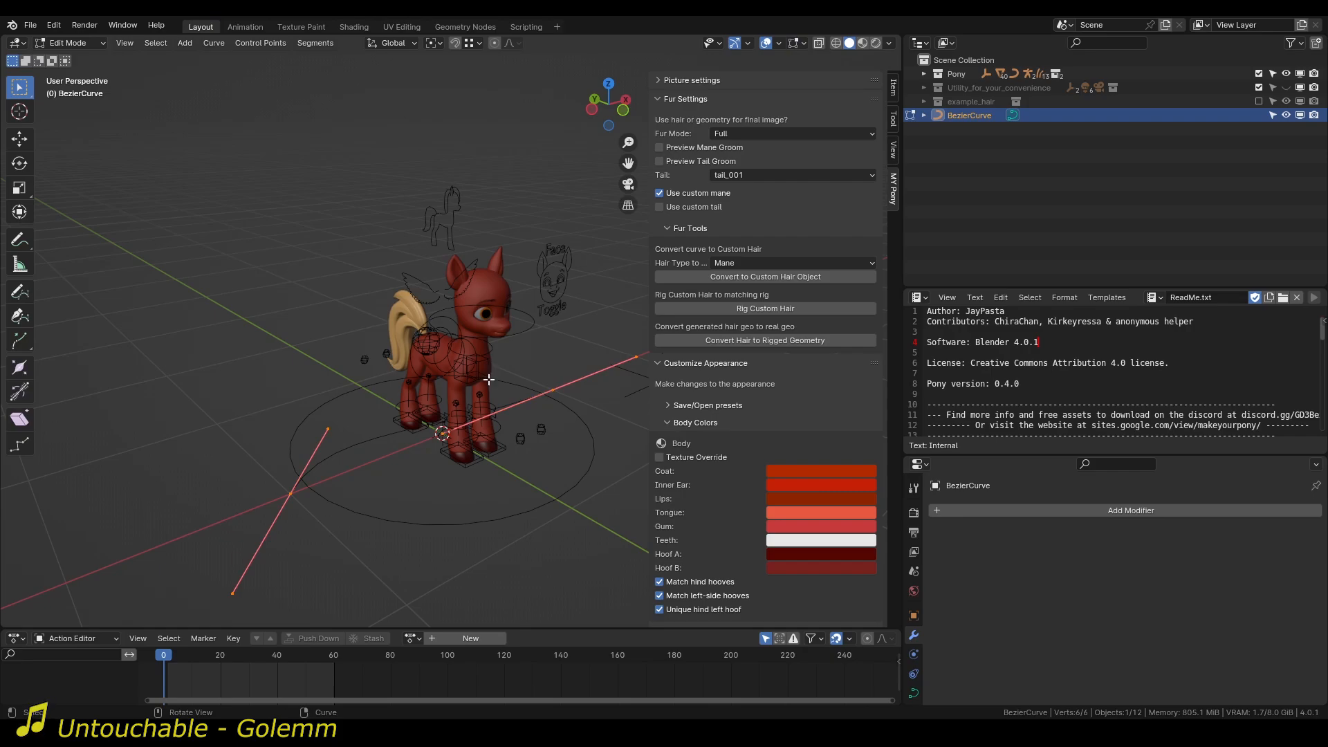
{"action": "middle_click_drag", "start_coordinate": [524, 400], "coordinate": [557, 399]}
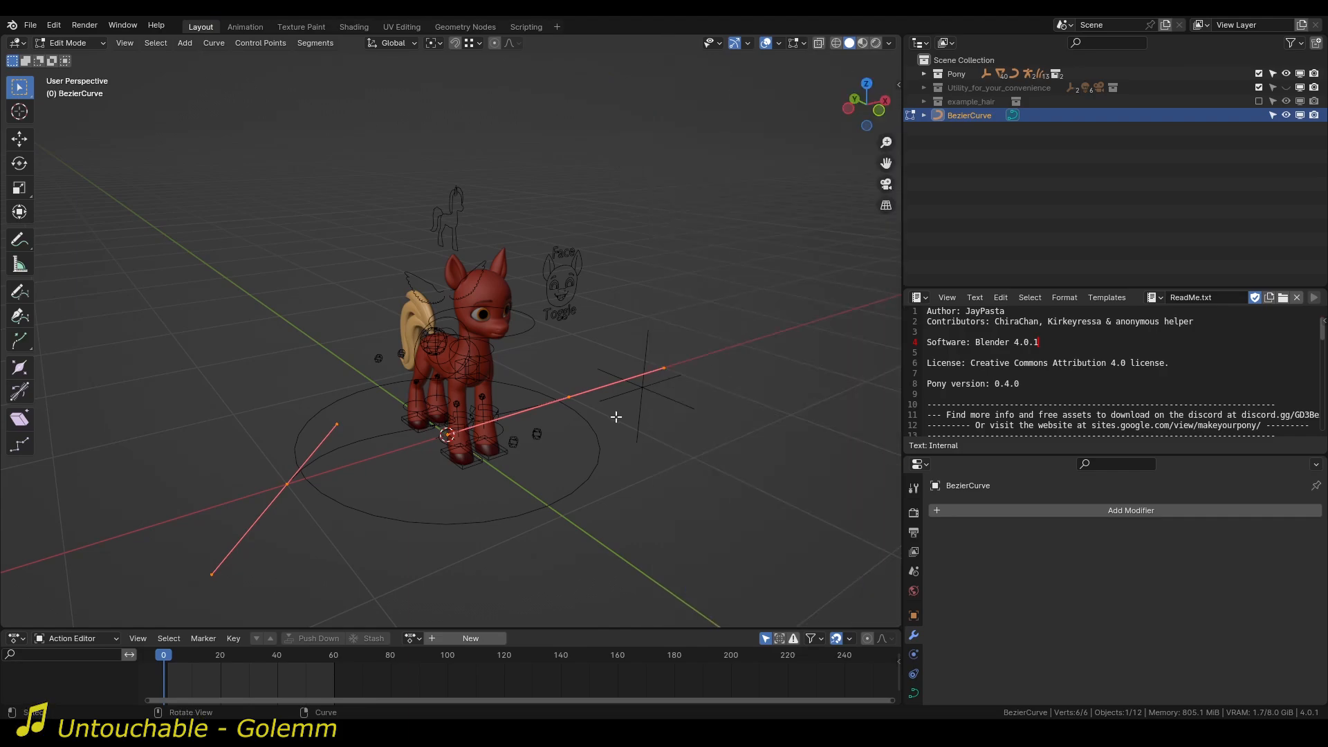
{"action": "left_click_drag", "start_coordinate": [649, 158], "coordinate": [865, 158]}
{"action": "middle_click_drag", "start_coordinate": [592, 460], "coordinate": [593, 413]}
{"action": "key", "text": "r"}
{"action": "key", "text": "x"}
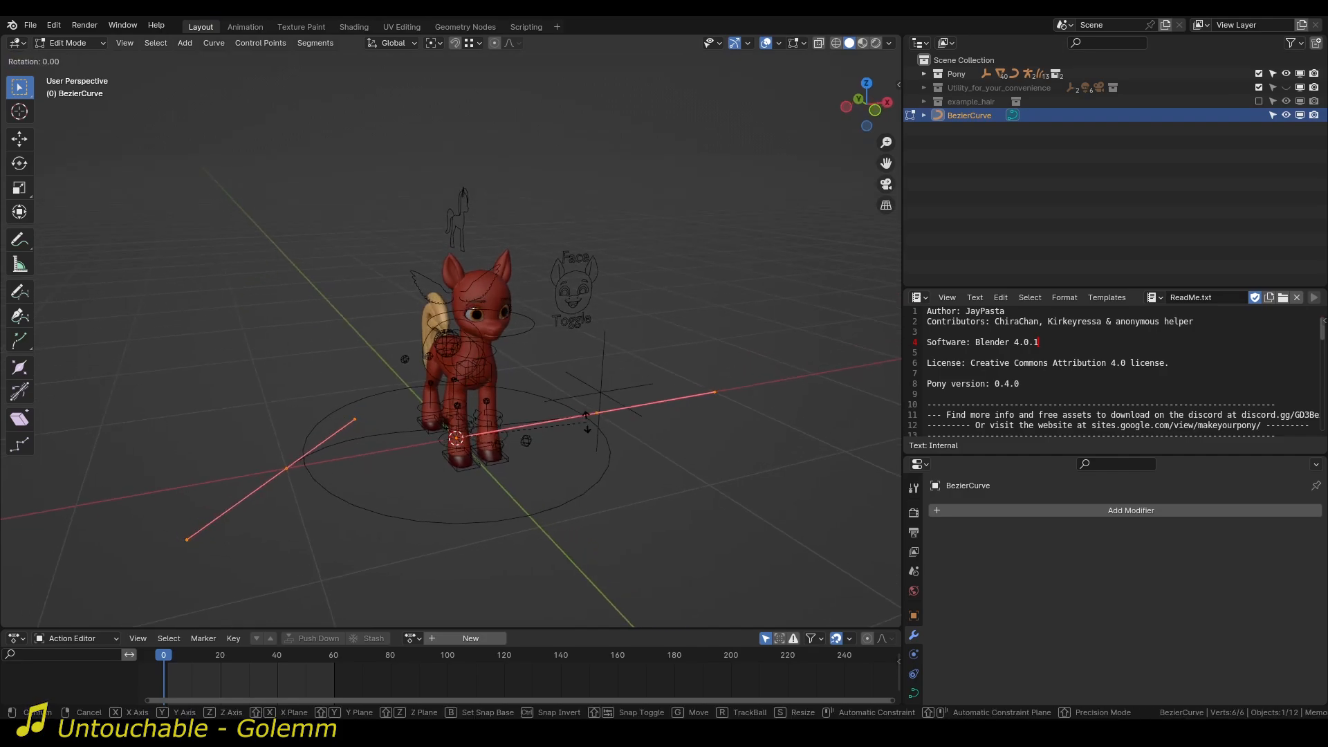
{"action": "right_click", "coordinate": [647, 559]}
{"action": "middle_click_drag", "start_coordinate": [451, 520], "coordinate": [466, 519]}
{"action": "key", "text": "g"}
{"action": "left_click", "coordinate": [473, 310]}
Rotate the curve's points to run along the pony's length and scale them down.
{"action": "middle_click_drag", "start_coordinate": [429, 330], "coordinate": [711, 320]}
{"action": "key", "text": "r"}
{"action": "left_click", "coordinate": [294, 593]}
{"action": "middle_click_drag", "start_coordinate": [646, 347], "coordinate": [556, 285]}
{"action": "key", "text": "s"}
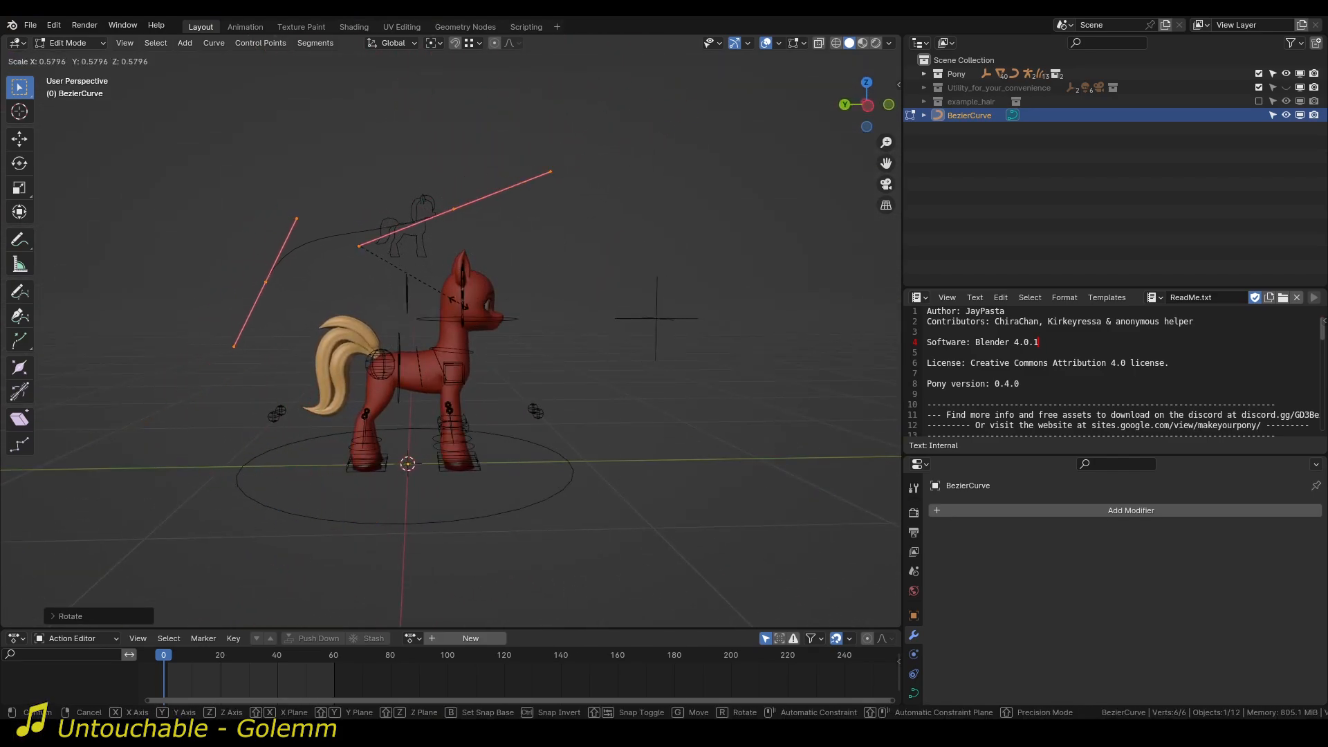
{"action": "left_click", "coordinate": [550, 301]}
Move the curve's points so that its rear end starts at the pony's head.
{"action": "key", "text": "g"}
{"action": "left_click", "coordinate": [543, 320]}
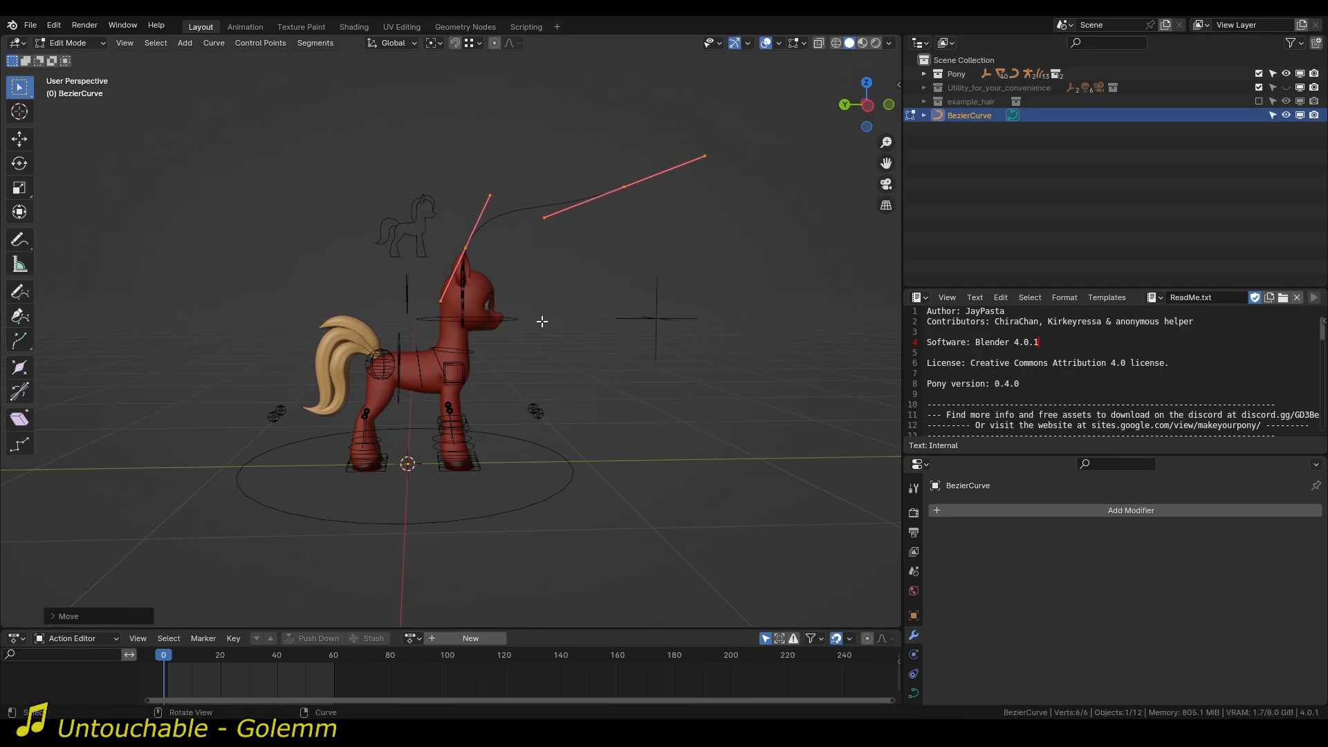
{"action": "middle_click_drag", "start_coordinate": [543, 320], "coordinate": [682, 317]}
{"action": "key", "text": "g"}
{"action": "left_click", "coordinate": [438, 318]}
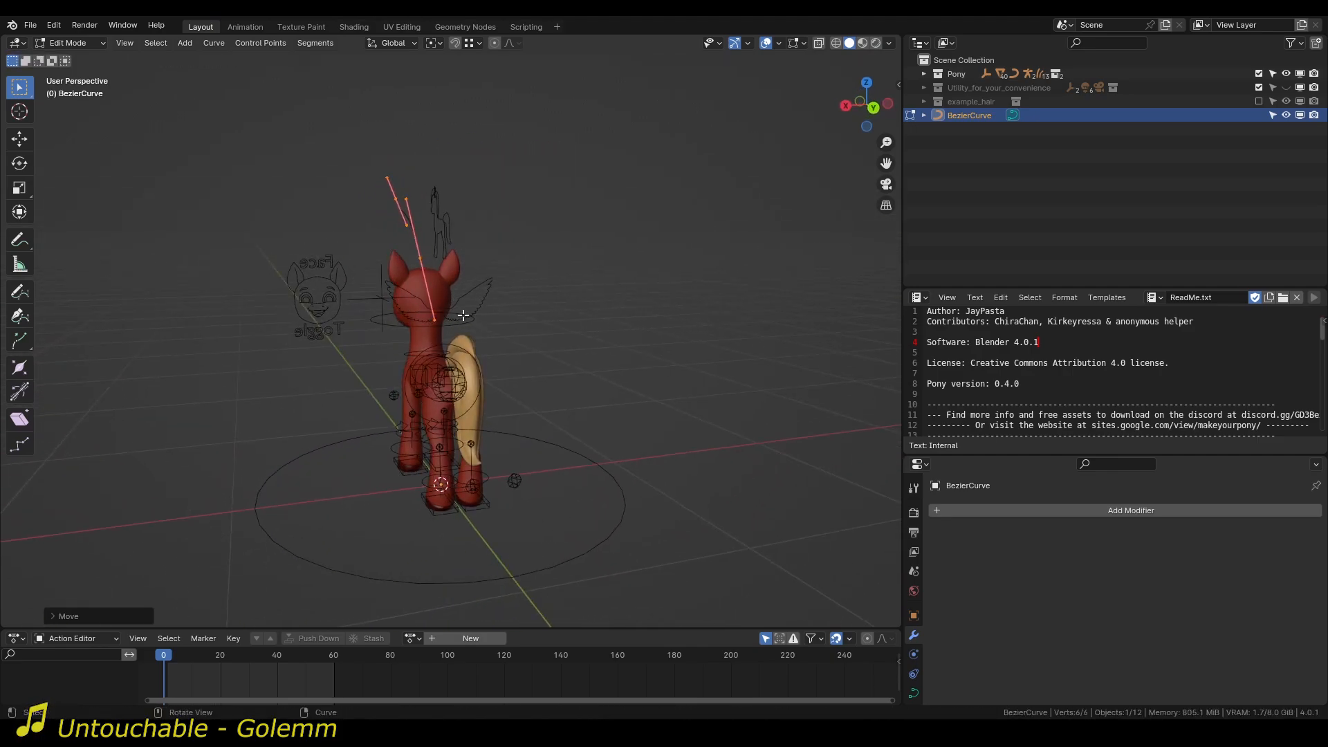
Rotate and shift the curve's points from behind and above to line them up with the middle of the head.
{"action": "middle_click_drag", "start_coordinate": [462, 314], "coordinate": [442, 306]}
{"action": "key", "text": "r"}
{"action": "left_click", "coordinate": [485, 338]}
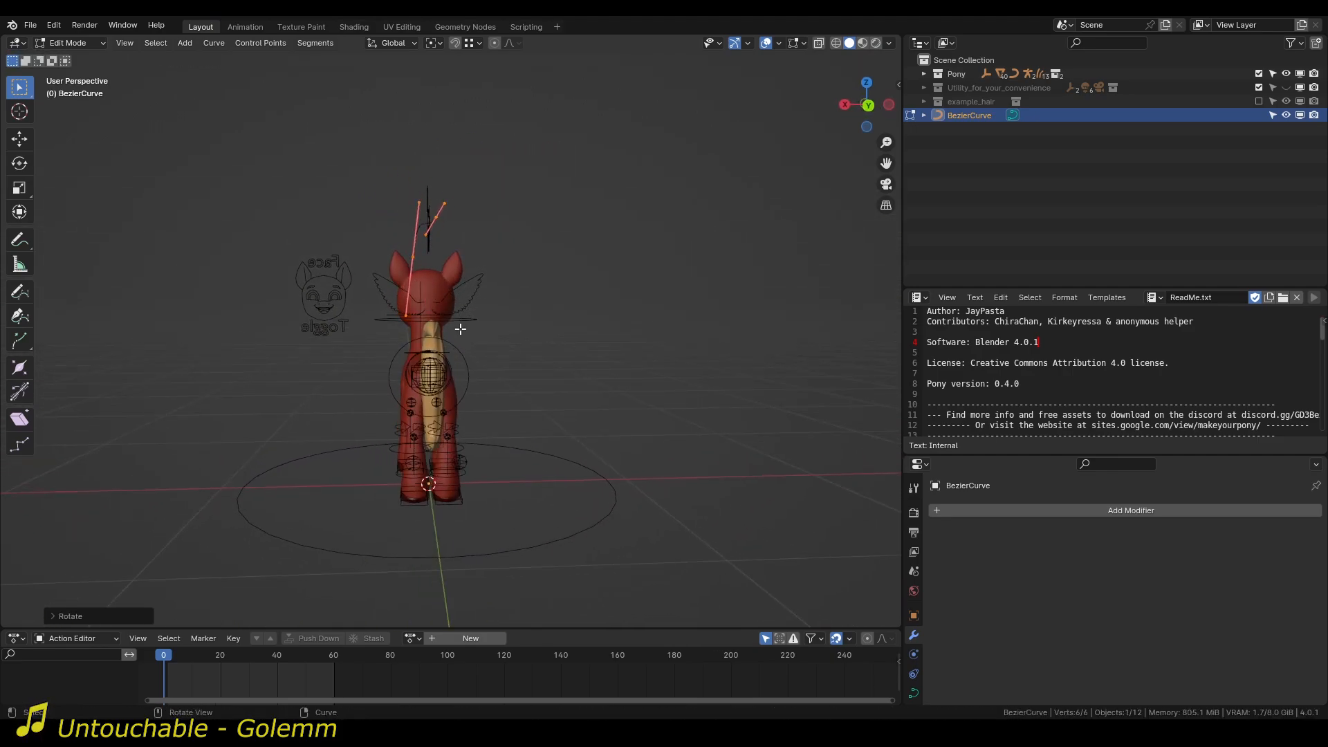
{"action": "key", "text": "g"}
{"action": "left_click", "coordinate": [469, 254]}
{"action": "middle_click_drag", "start_coordinate": [469, 254], "coordinate": [553, 315]}
{"action": "key", "text": "r"}
{"action": "left_click", "coordinate": [577, 327]}
{"action": "key", "text": "g"}
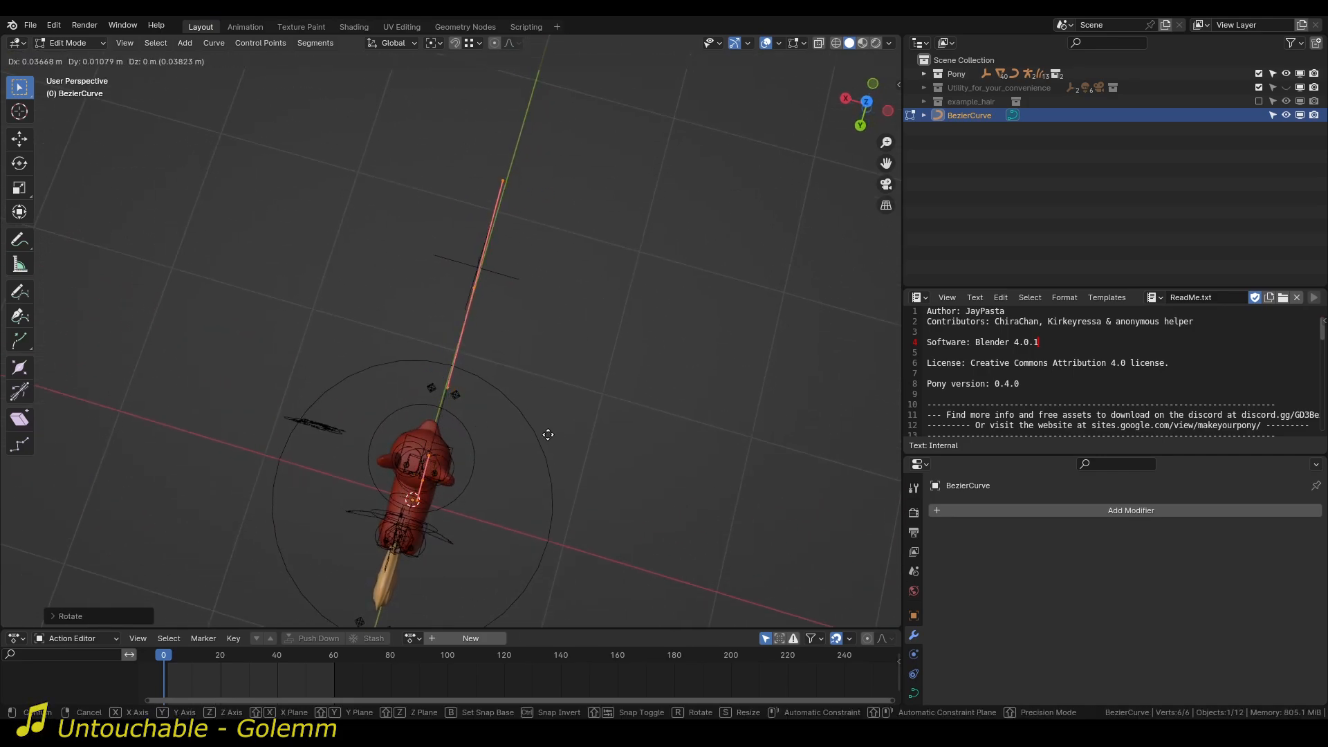
{"action": "left_click", "coordinate": [537, 424]}
Lower the curve's front control point and rotate its handles downward so the strand arcs over the face.
{"action": "middle_click_drag", "start_coordinate": [537, 425], "coordinate": [506, 402]}
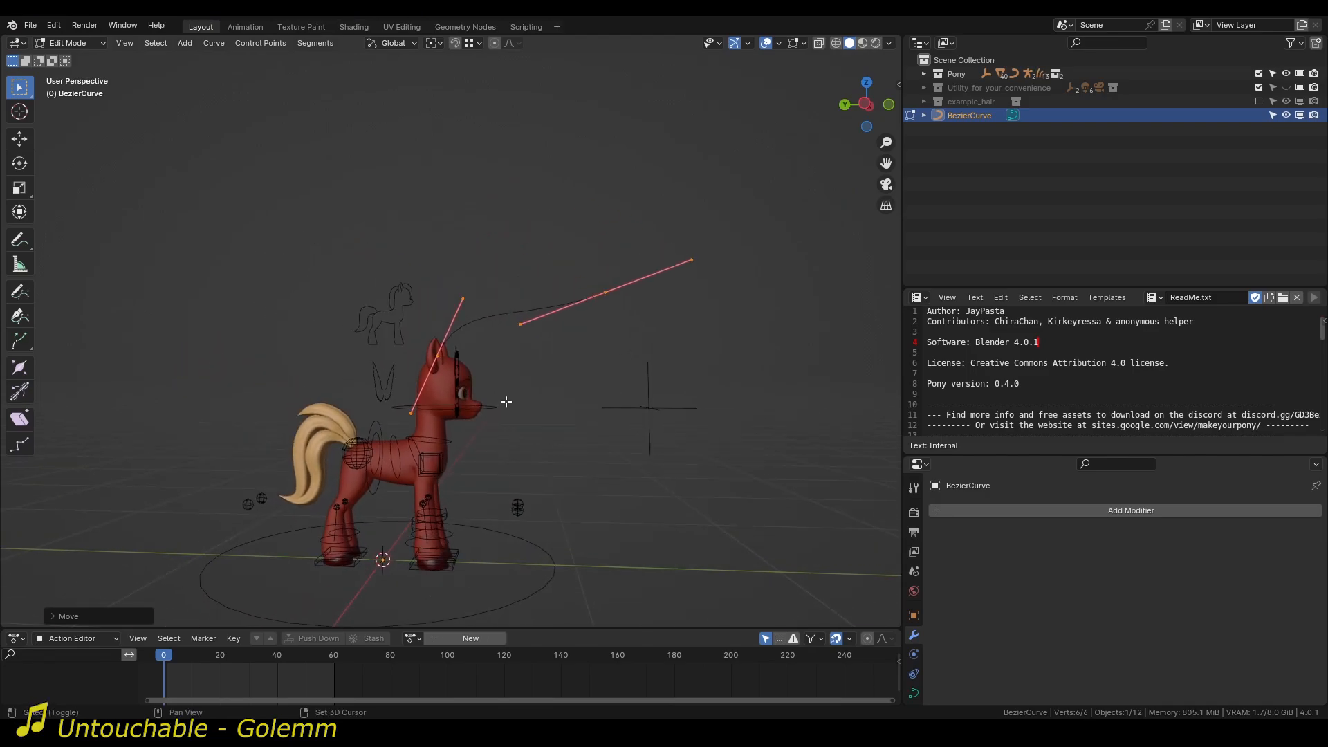
{"action": "scroll", "coordinate": [473, 386], "scroll_direction": "up", "scroll_amount": 5}
{"action": "middle_click_drag", "start_coordinate": [408, 417], "coordinate": [457, 423]}
{"action": "scroll", "coordinate": [669, 346], "scroll_direction": "down", "scroll_amount": 5}
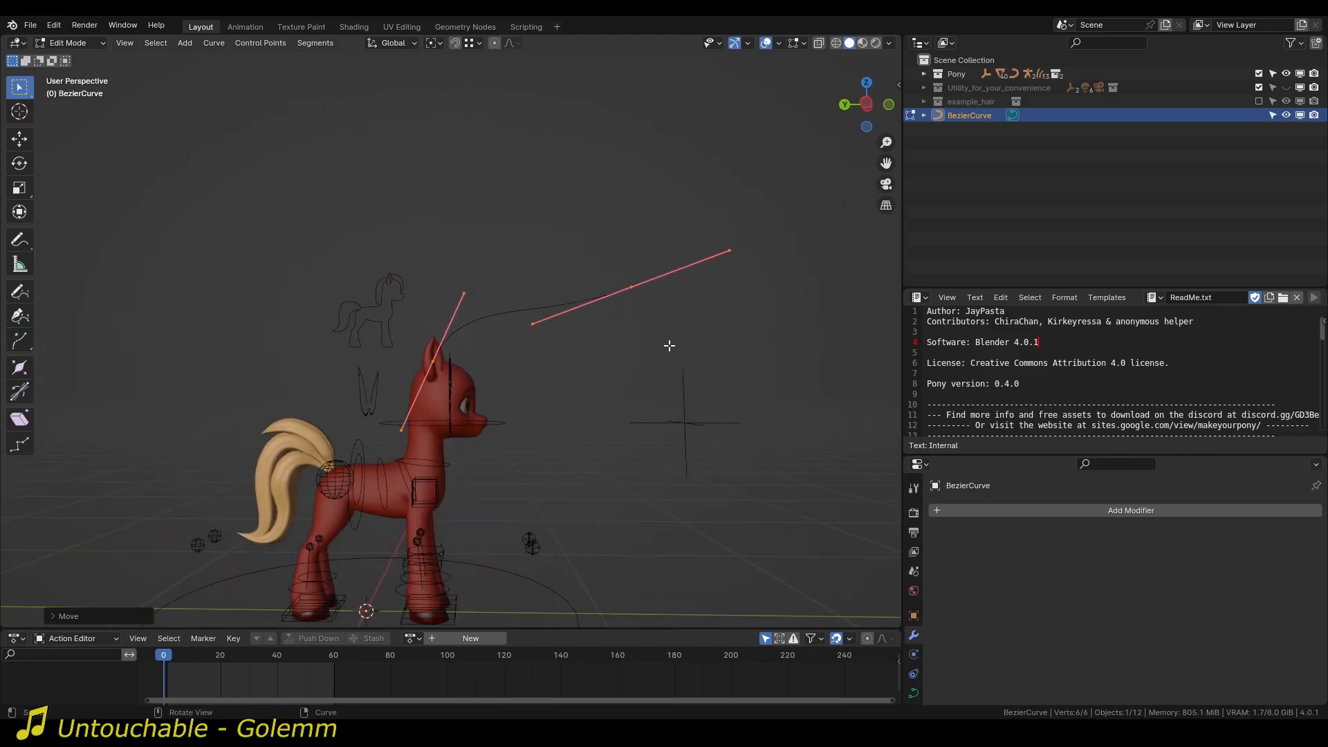
{"action": "left_click", "coordinate": [637, 285]}
{"action": "key", "text": "g"}
{"action": "left_click", "coordinate": [626, 368]}
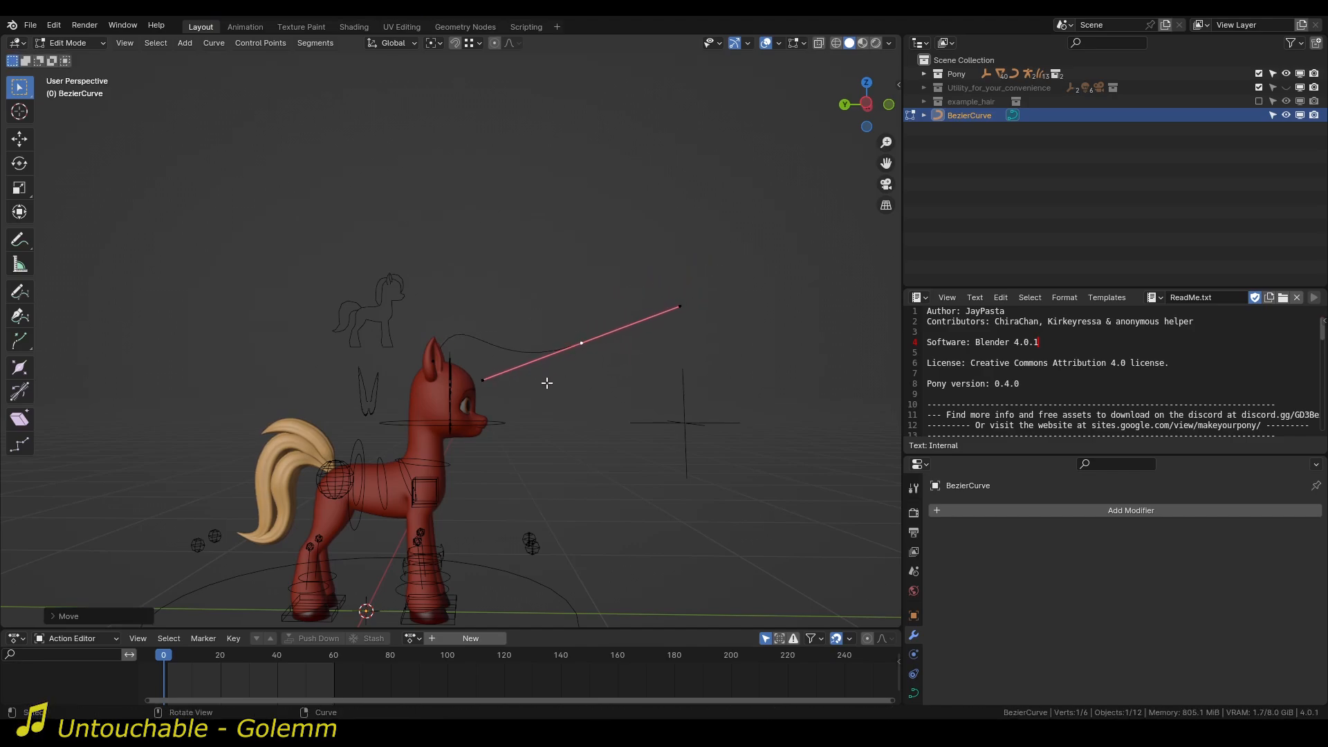
{"action": "key", "text": "r"}
{"action": "left_click", "coordinate": [624, 334]}
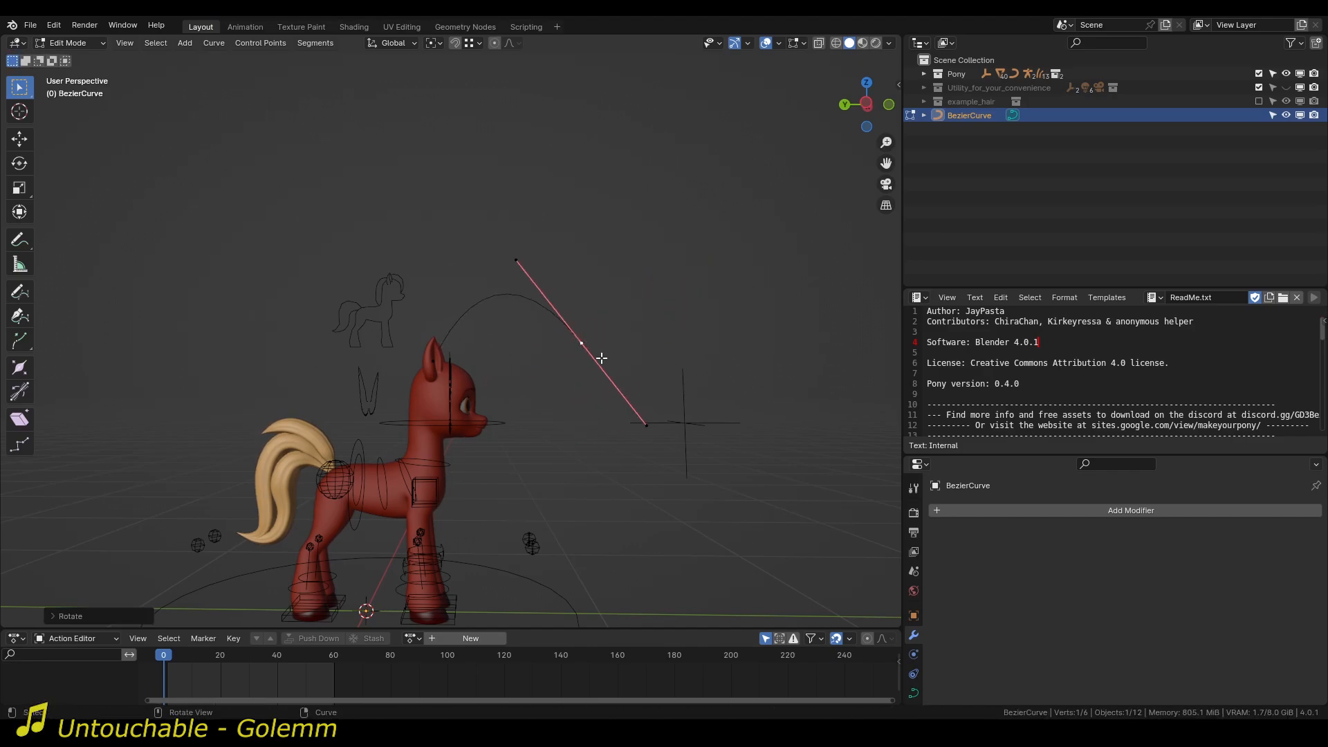
Return to Object Mode and move the whole curve object away from the head, above the pony's back.
{"action": "key", "text": "Tab"}
{"action": "middle_click_drag", "start_coordinate": [583, 360], "coordinate": [533, 398]}
{"action": "key", "text": "g"}
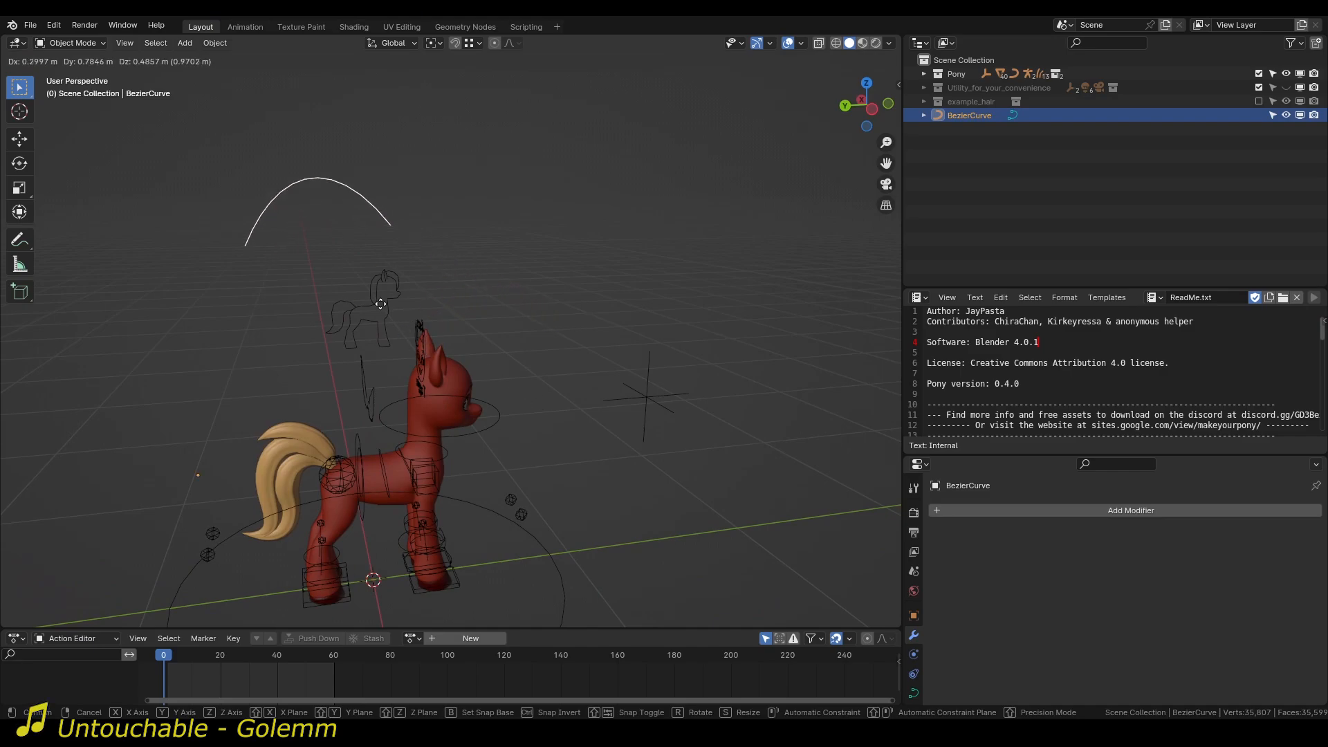
{"action": "left_click", "coordinate": [356, 299]}
{"action": "key", "text": "g"}
{"action": "right_click", "coordinate": [517, 453]}
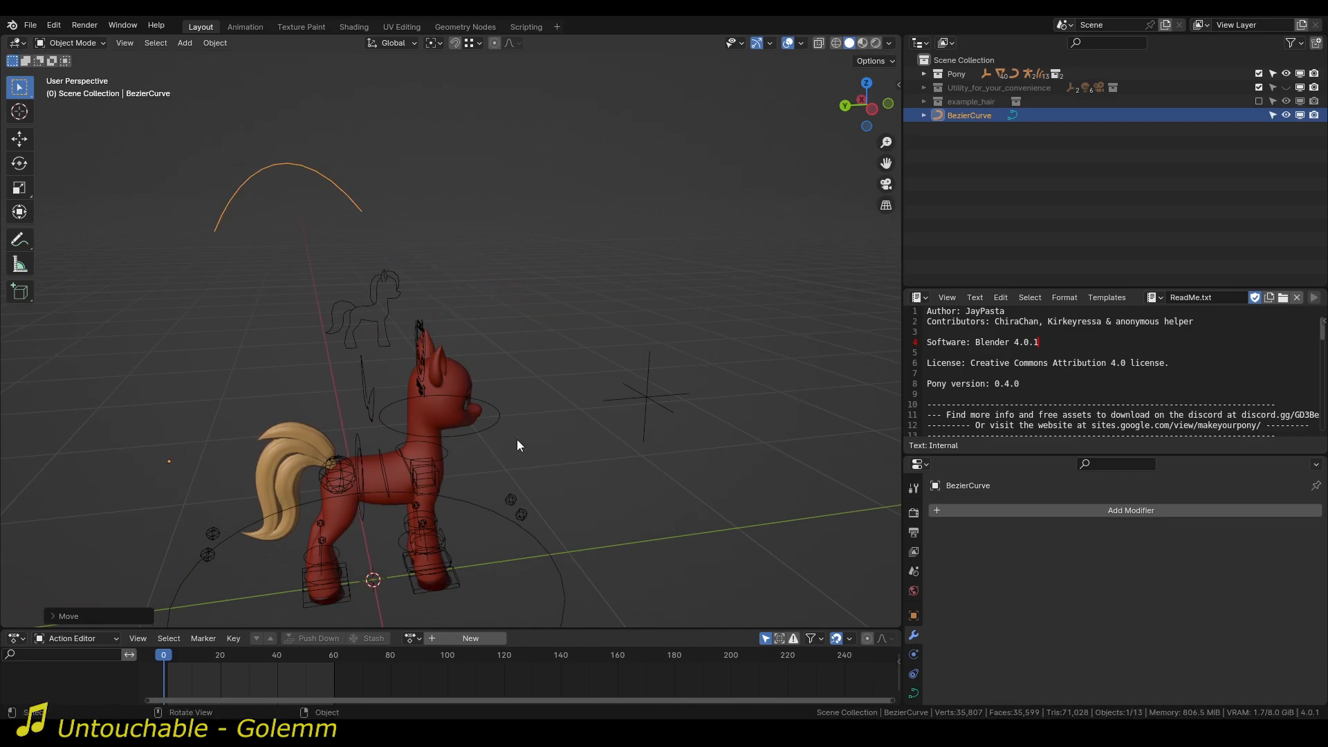
Rotate the curve object and move it back so that its root sits on top of the head.
{"action": "middle_click_drag", "start_coordinate": [509, 433], "coordinate": [609, 414]}
{"action": "key", "text": "g"}
{"action": "middle_click_drag", "start_coordinate": [537, 276], "coordinate": [424, 164]}
{"action": "key", "text": "r"}
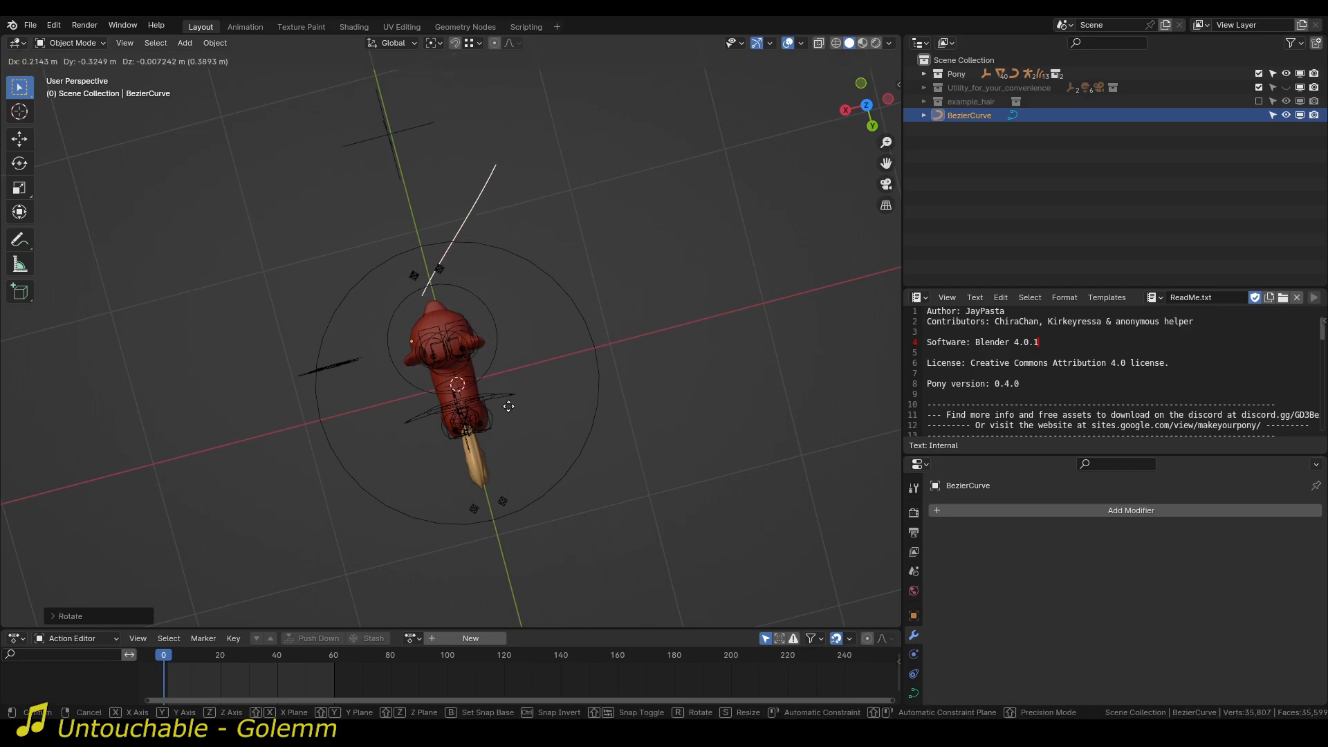
{"action": "right_click", "coordinate": [552, 427]}
{"action": "middle_click_drag", "start_coordinate": [552, 428], "coordinate": [435, 430]}
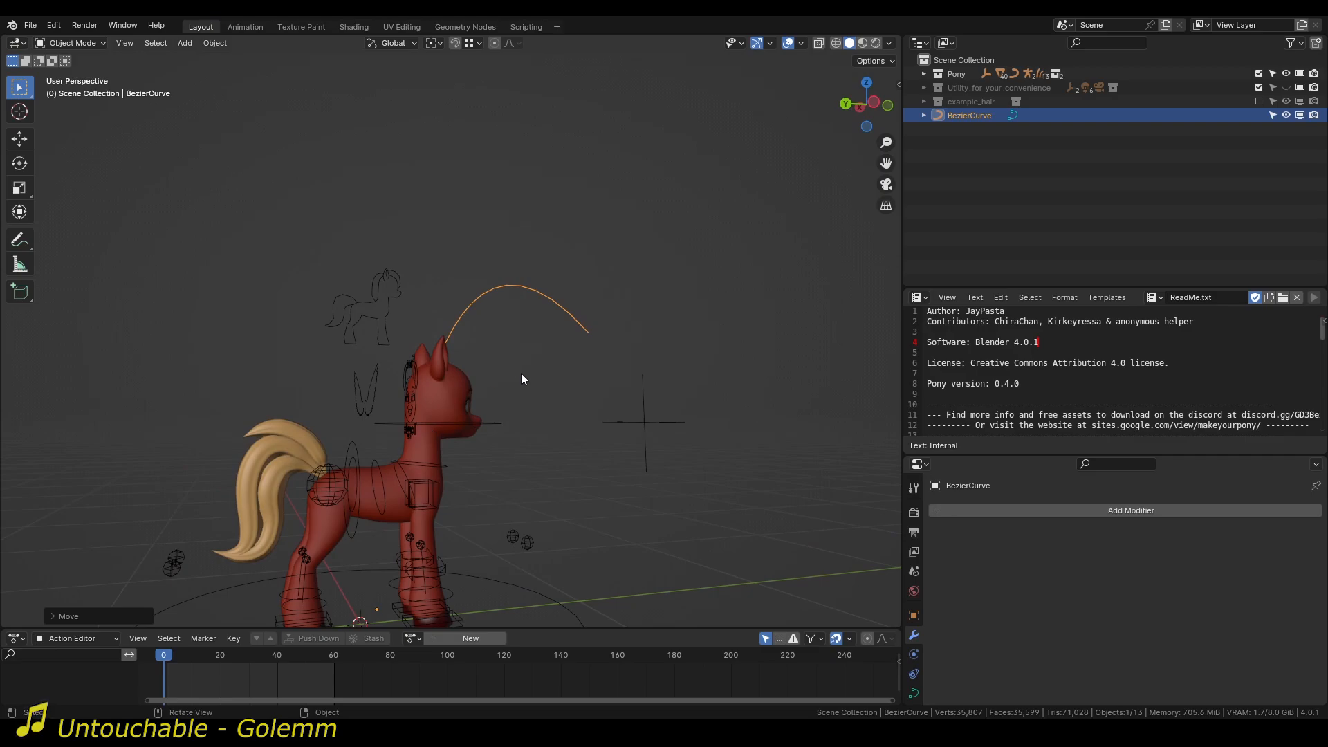
Apply all transforms to the Bezier curve object.
{"action": "middle_click_drag", "start_coordinate": [521, 372], "coordinate": [467, 400]}
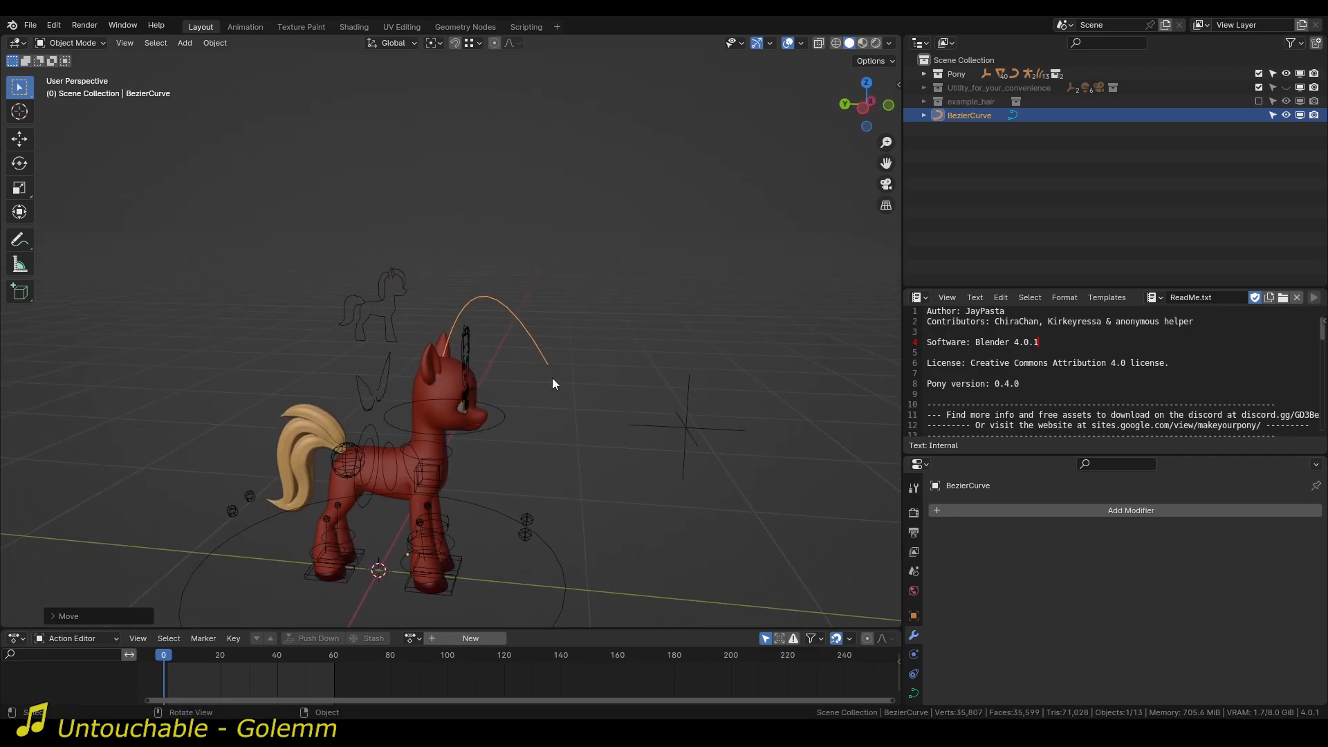
{"action": "key", "text": "ctrl+a"}
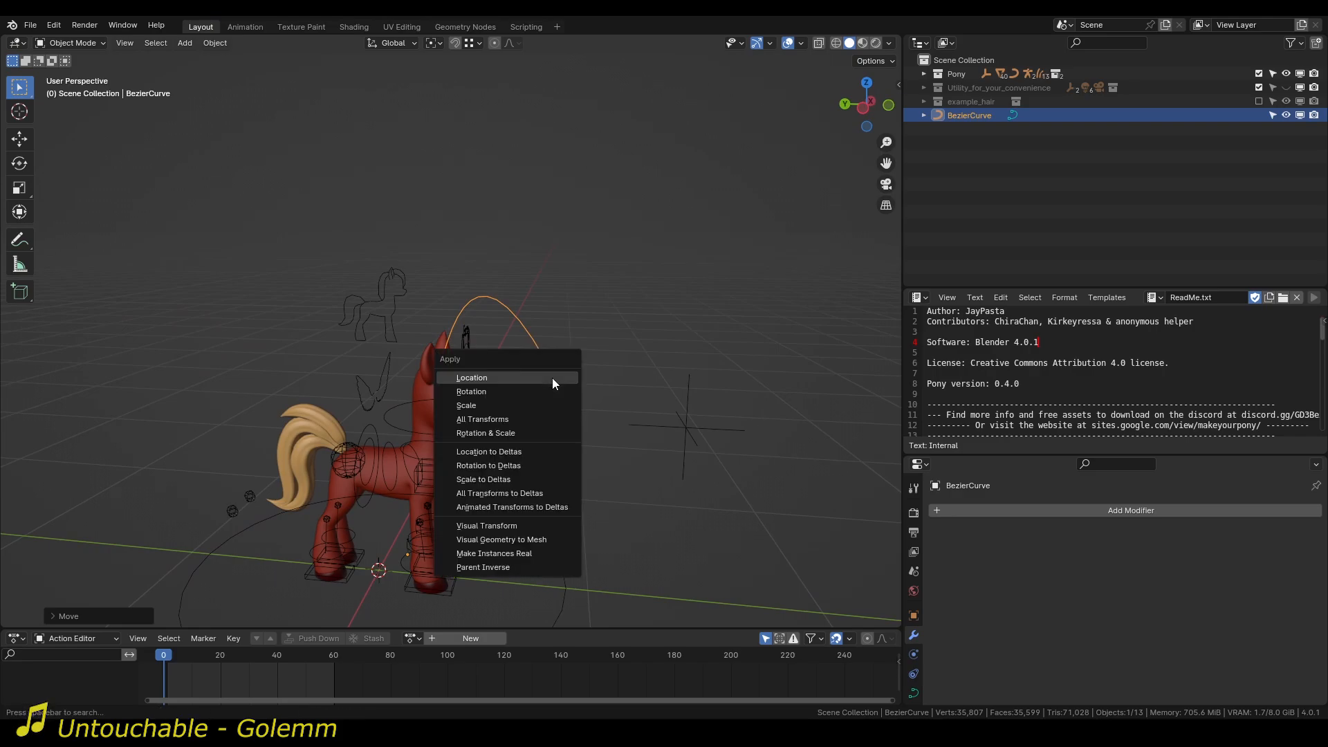
{"action": "left_click", "coordinate": [500, 417]}
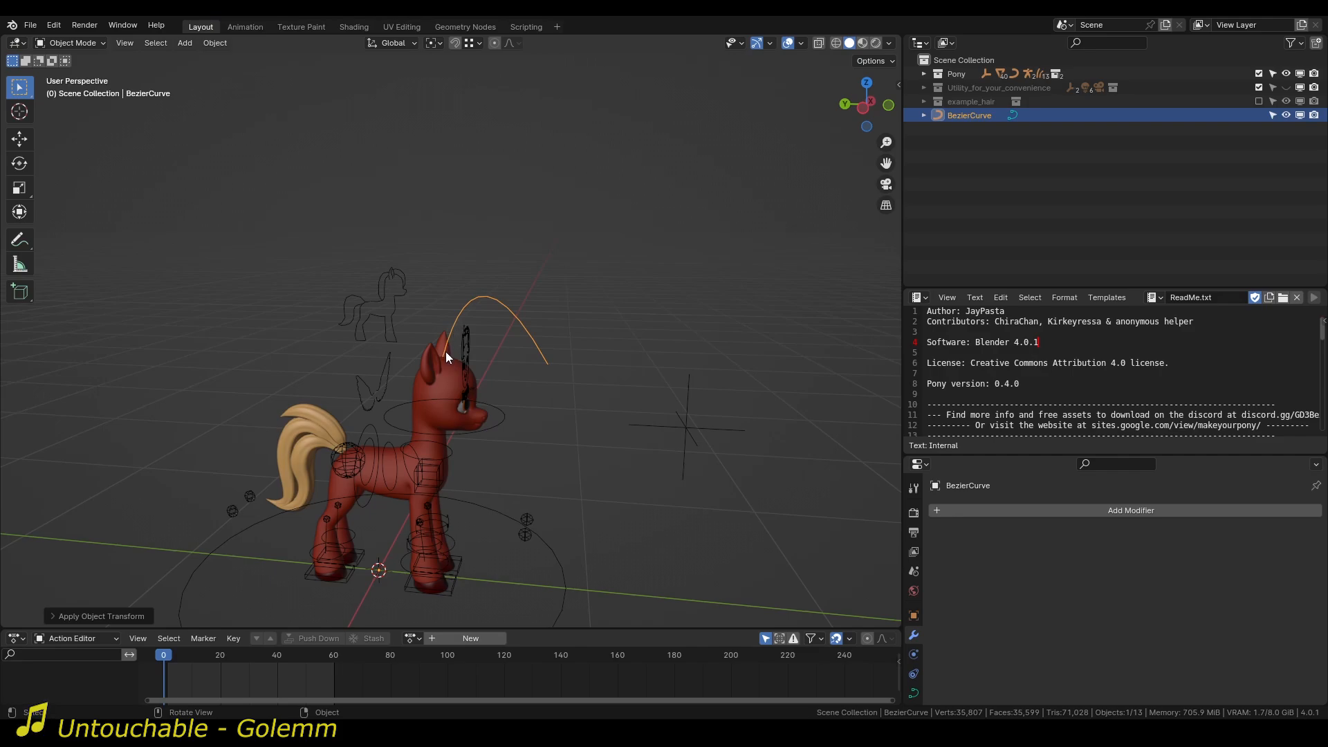
Turn off Show Rig in the MY Pony rig settings to hide the pony's rig controls.
{"action": "middle_click_drag", "start_coordinate": [538, 386], "coordinate": [699, 389]}
{"action": "middle_click_drag", "start_coordinate": [435, 185], "coordinate": [384, 355]}
{"action": "key", "text": "n"}
{"action": "scroll", "coordinate": [684, 450], "scroll_direction": "down", "scroll_amount": 9}
{"action": "left_click", "coordinate": [675, 564]}
{"action": "key", "text": "n"}
{"action": "key", "text": "n"}
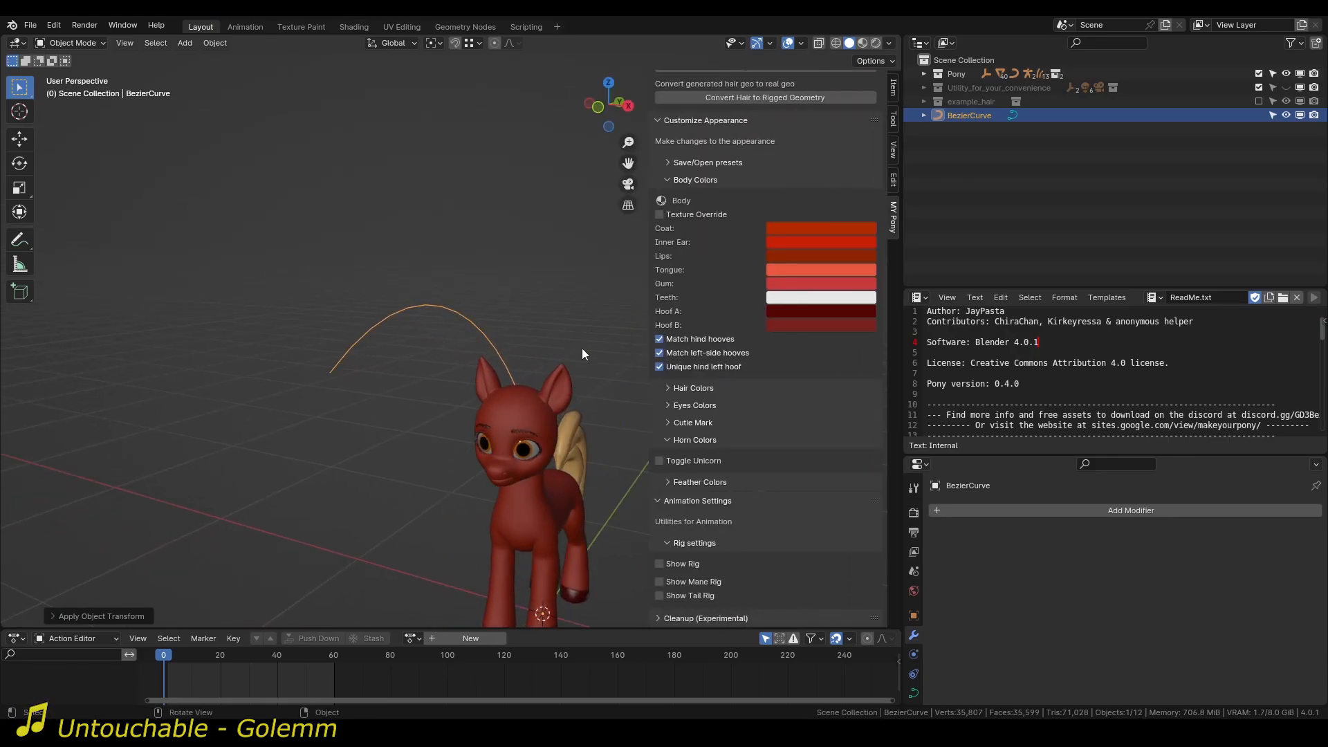
Convert the Bezier curve on the pony's head to a custom hair object of type Mane and inspect its shape.
{"action": "left_click", "coordinate": [676, 177]}
{"action": "left_click", "coordinate": [769, 226]}
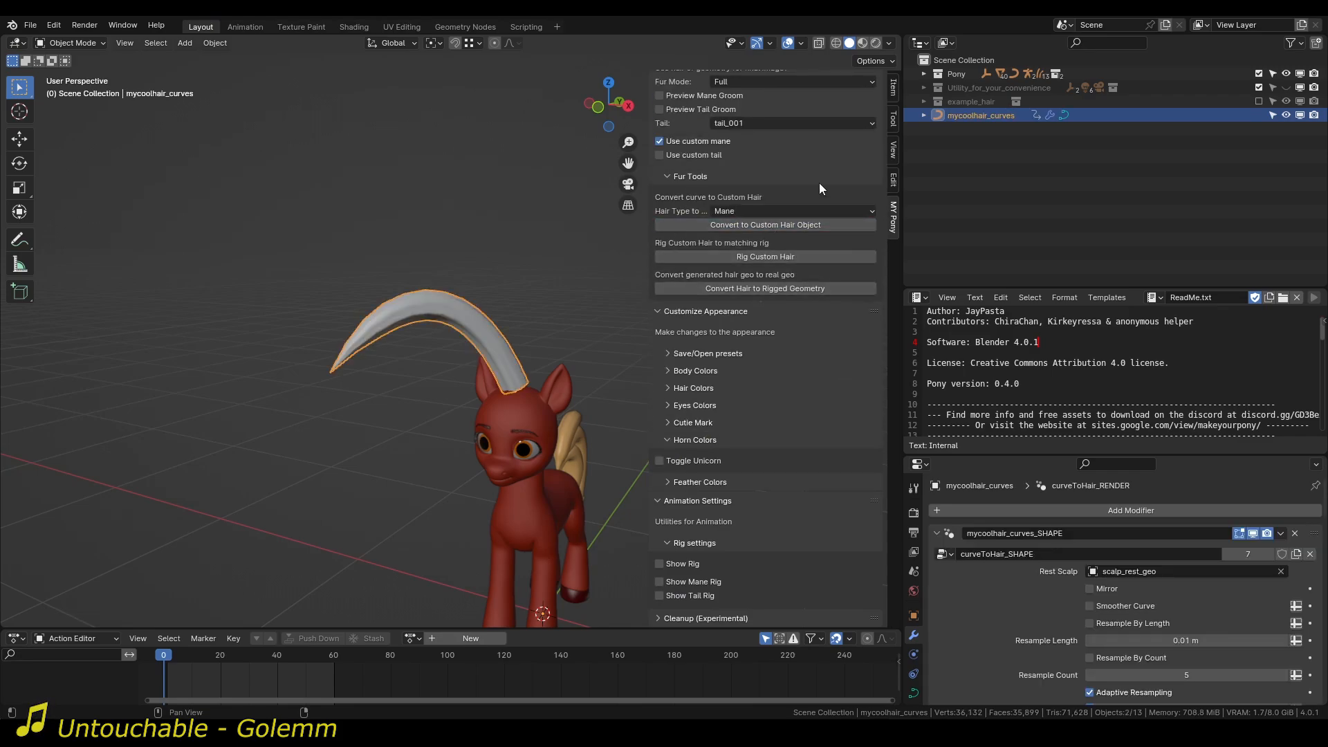
{"action": "middle_click_drag", "start_coordinate": [547, 304], "coordinate": [470, 332]}
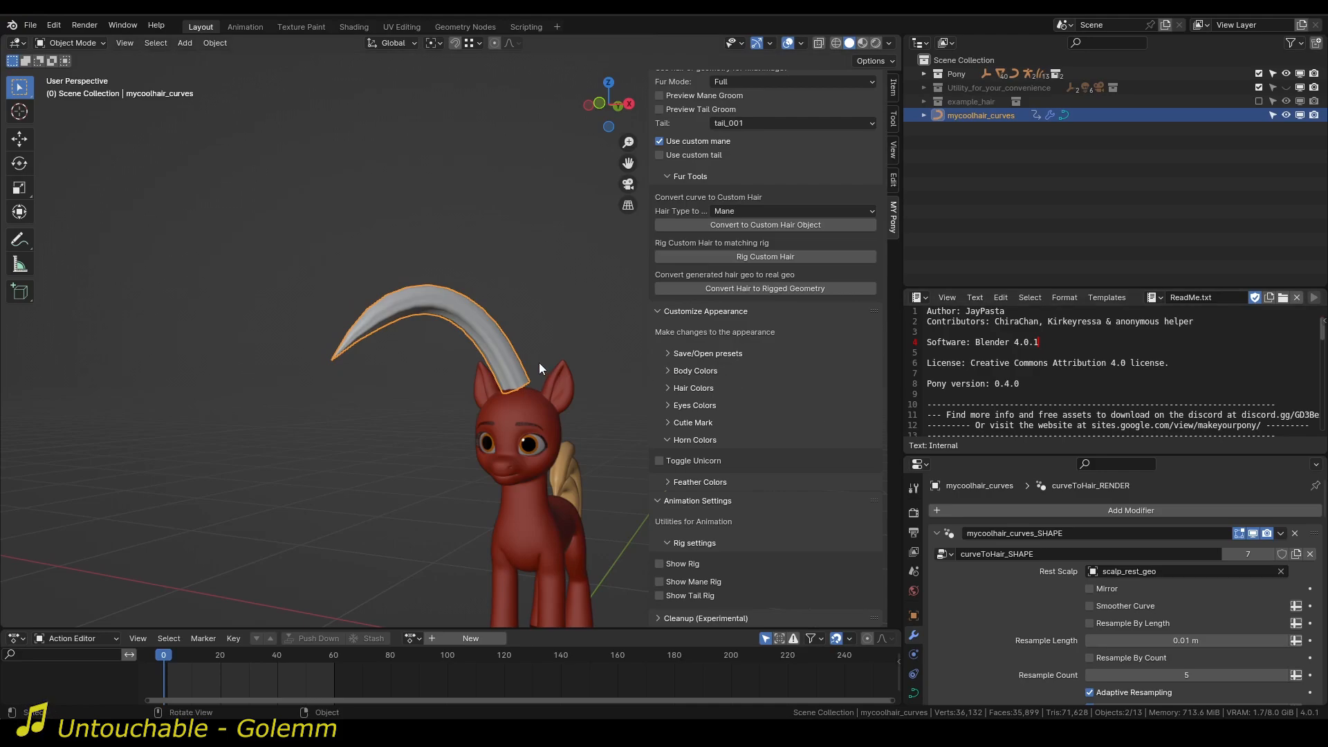
{"action": "scroll", "coordinate": [540, 367], "scroll_direction": "up", "scroll_amount": 3}
{"action": "middle_click_drag", "start_coordinate": [541, 368], "coordinate": [571, 402]}
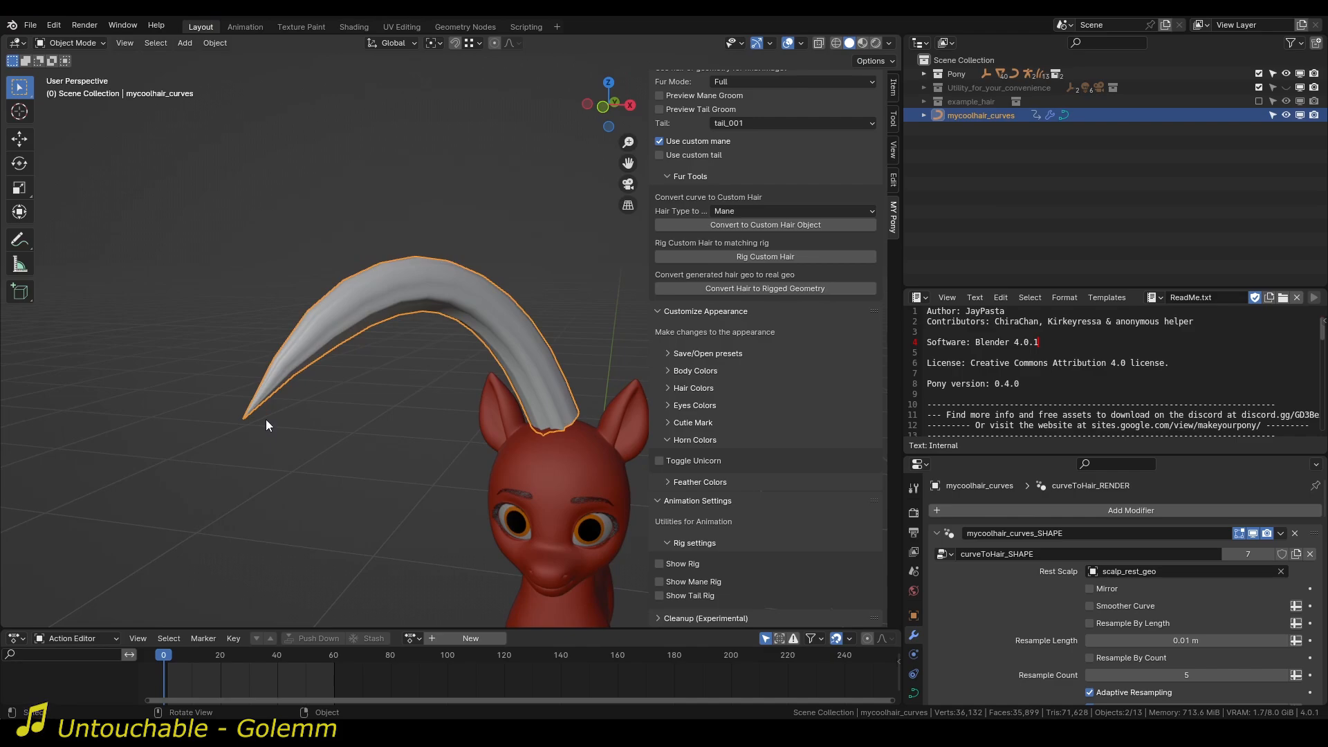
{"action": "middle_click_drag", "start_coordinate": [458, 388], "coordinate": [409, 373]}
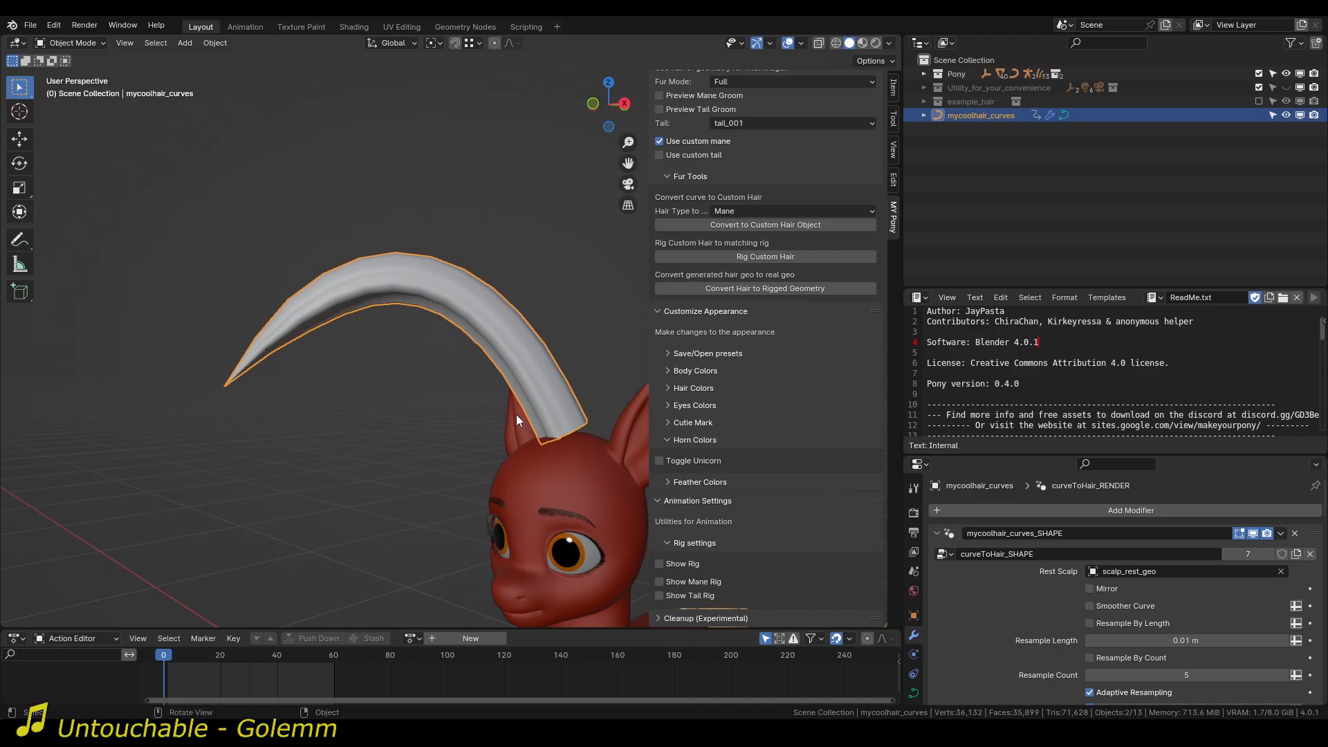
{"action": "middle_click_drag", "start_coordinate": [516, 413], "coordinate": [504, 448]}
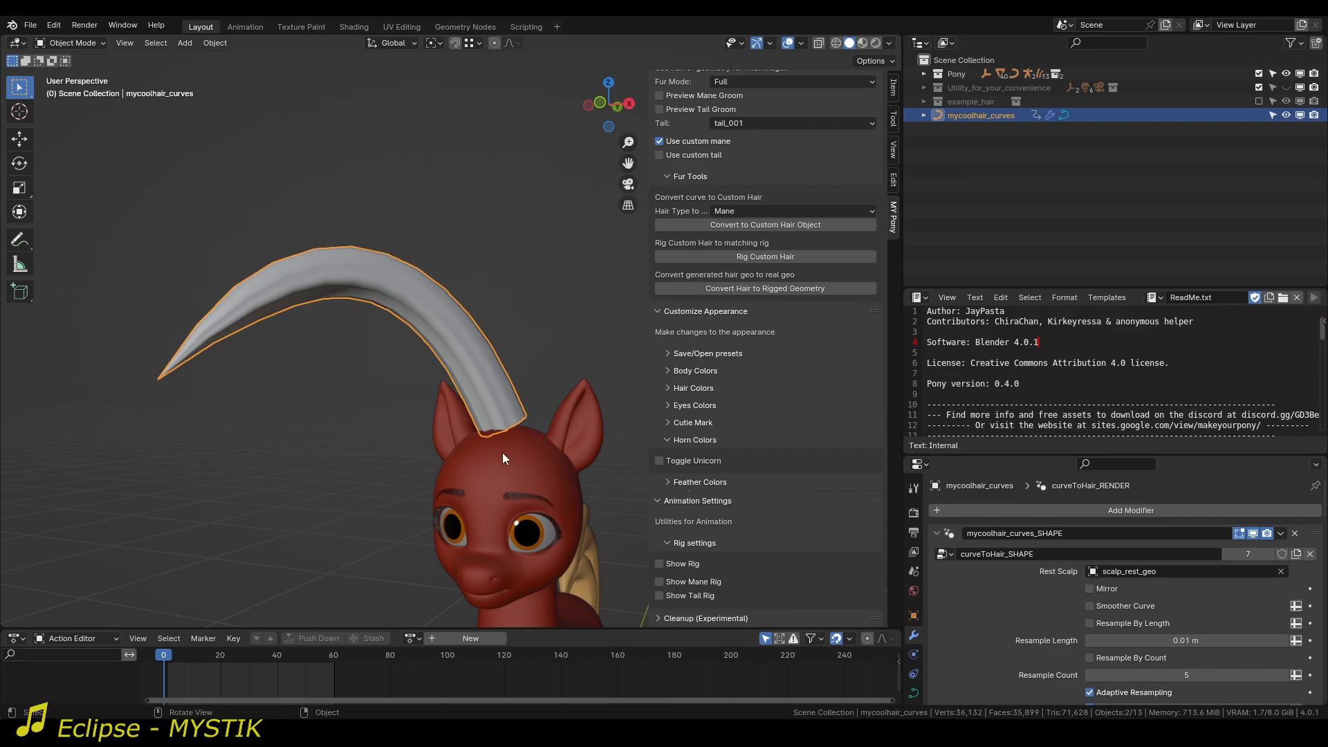
Toggle Preview Mane Groom on and off to compare the groomed strands with the solid hair shape.
{"action": "scroll", "coordinate": [697, 172], "scroll_direction": "up", "scroll_amount": 2}
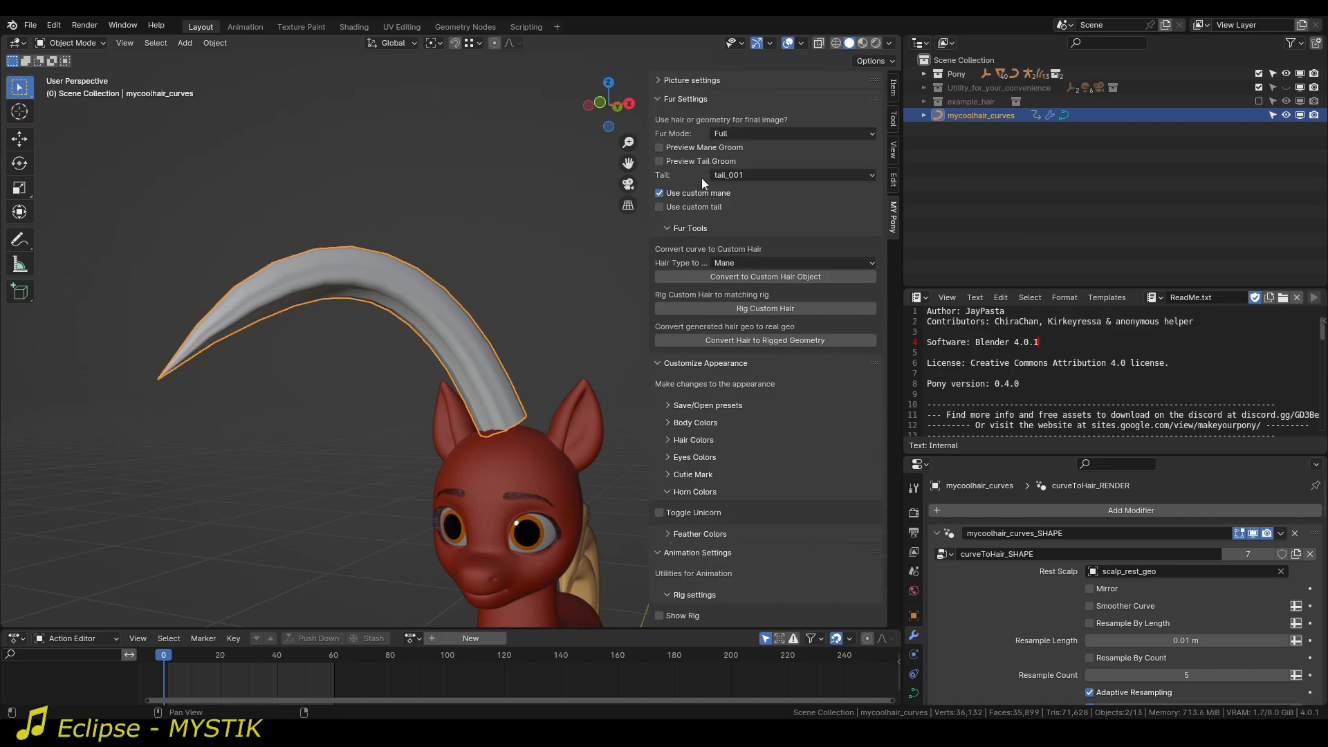
{"action": "left_click", "coordinate": [680, 147]}
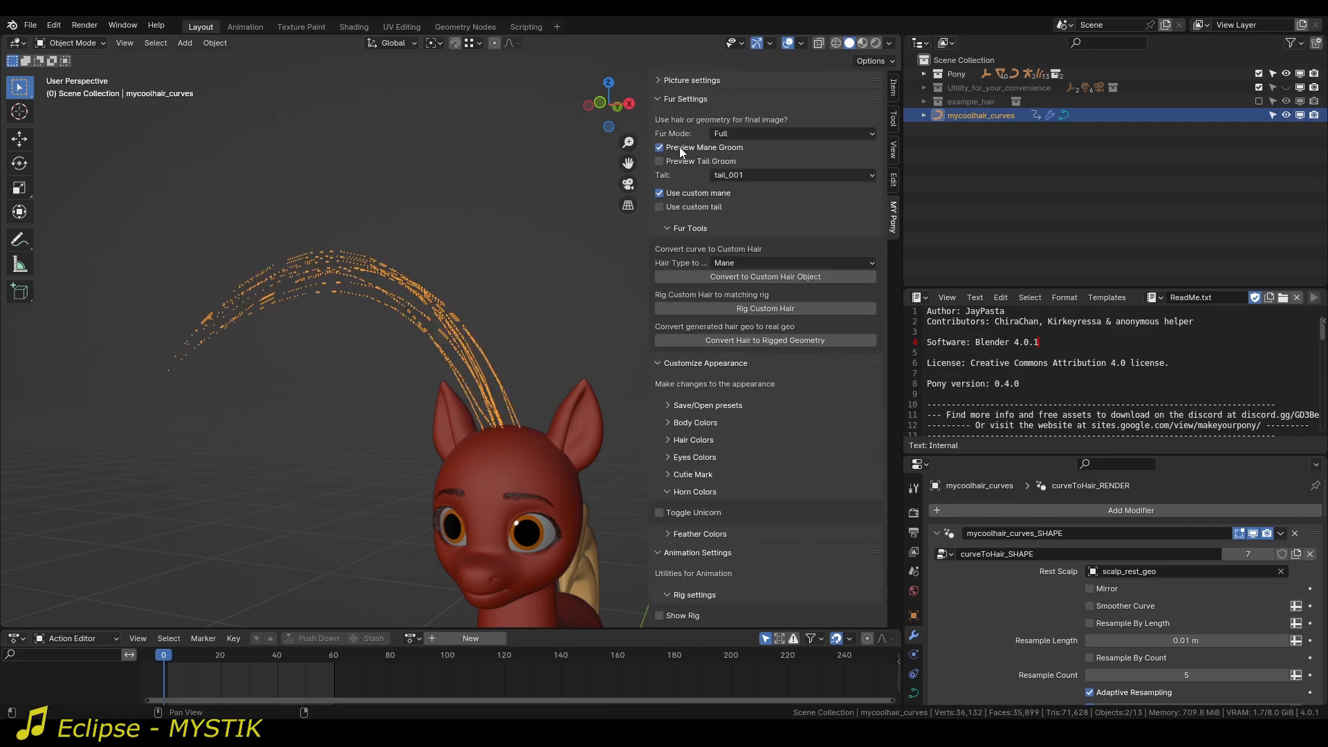
{"action": "left_click", "coordinate": [567, 285]}
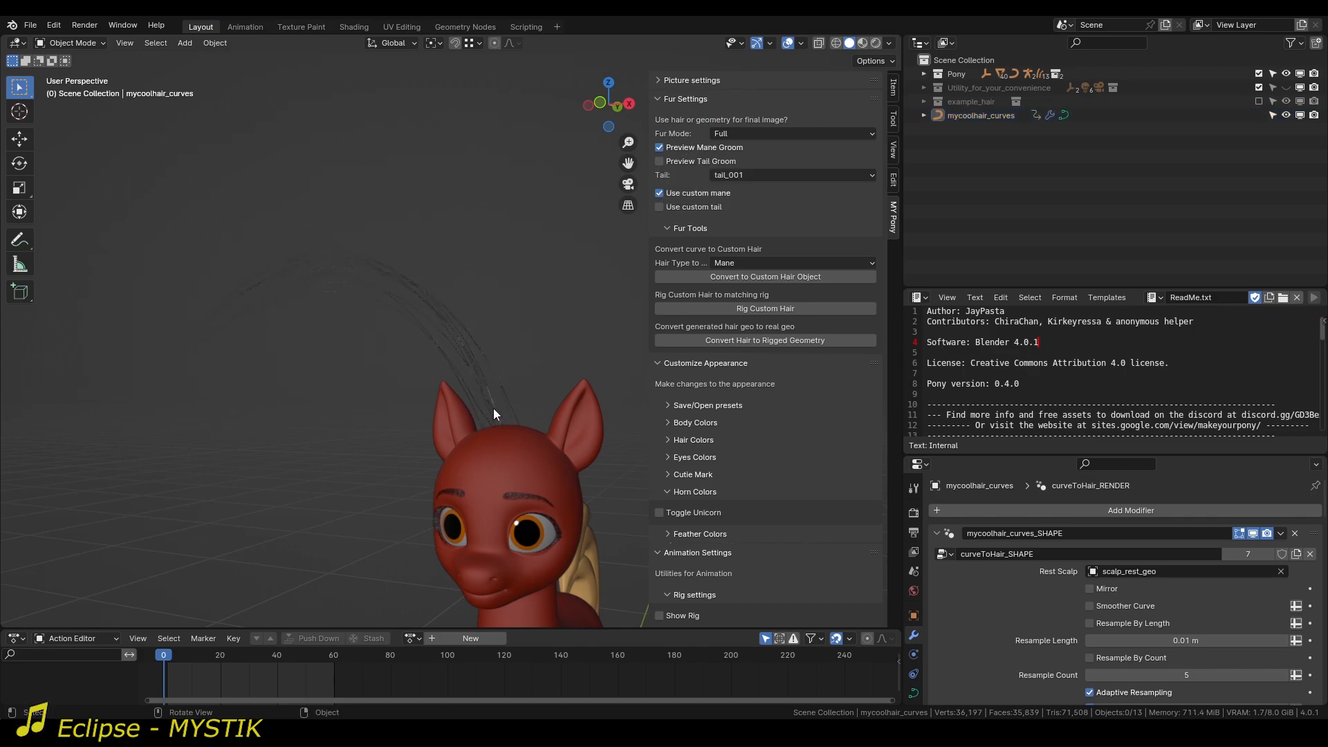
{"action": "left_click", "coordinate": [483, 379]}
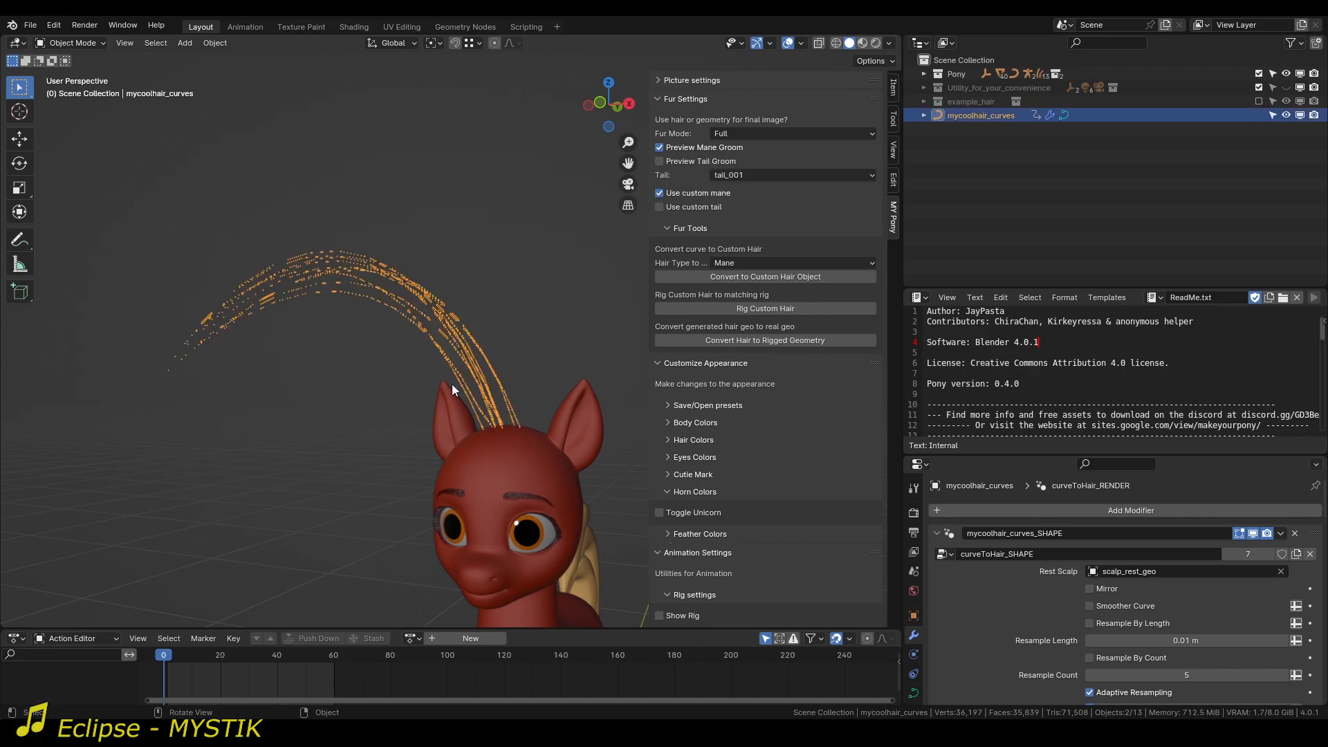
{"action": "left_click", "coordinate": [430, 185]}
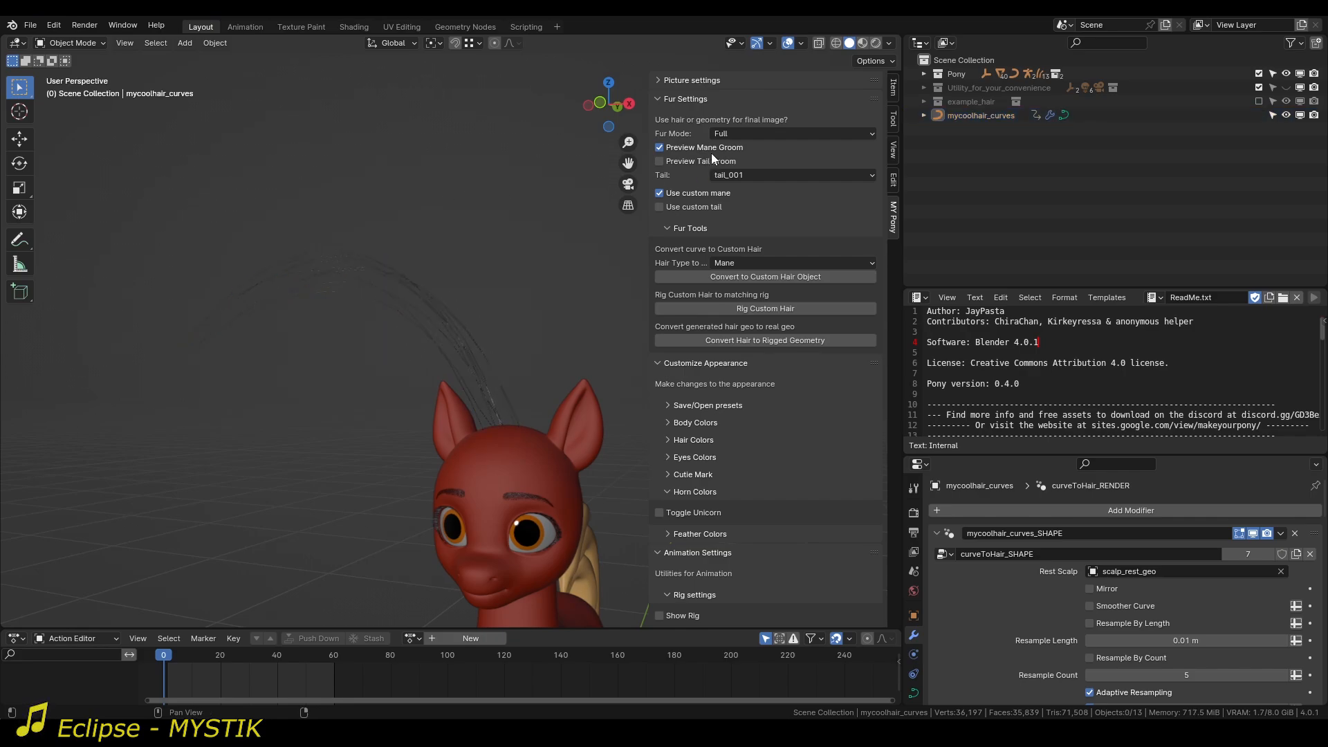
{"action": "left_click", "coordinate": [712, 151]}
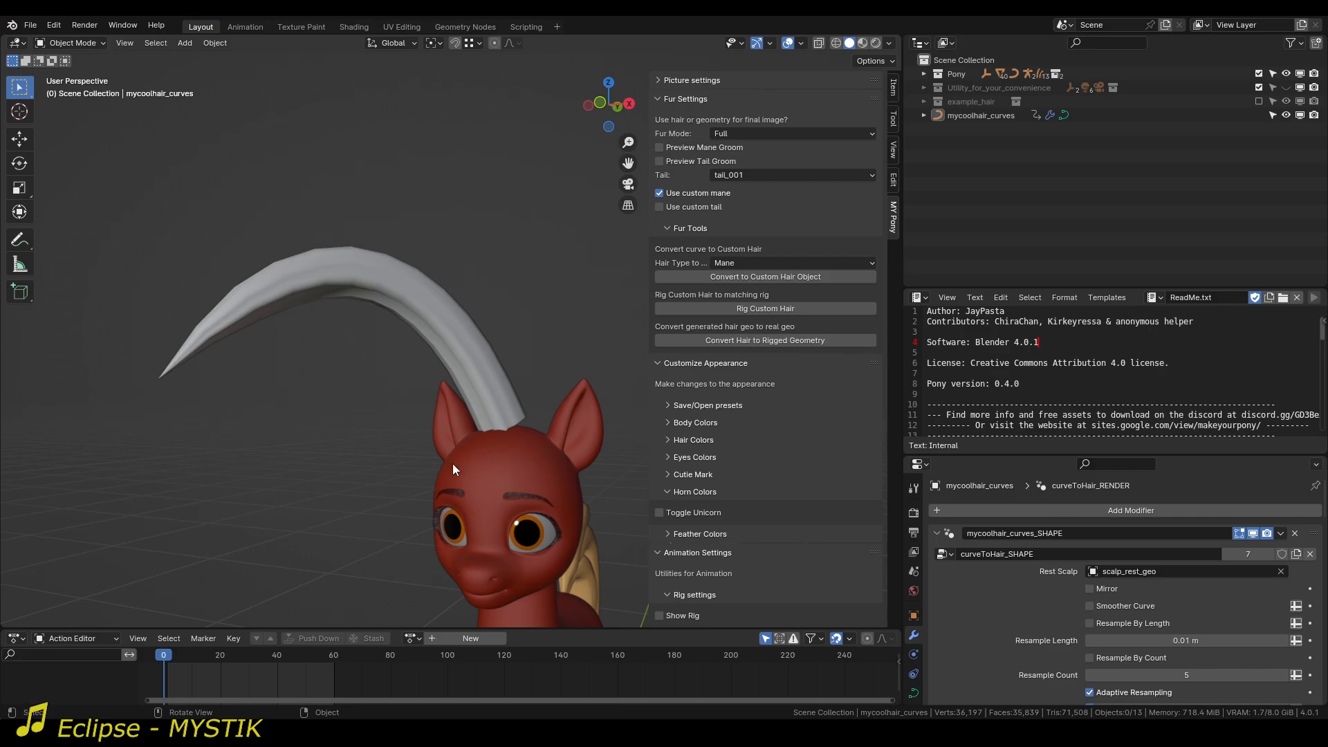
{"action": "left_click", "coordinate": [687, 147]}
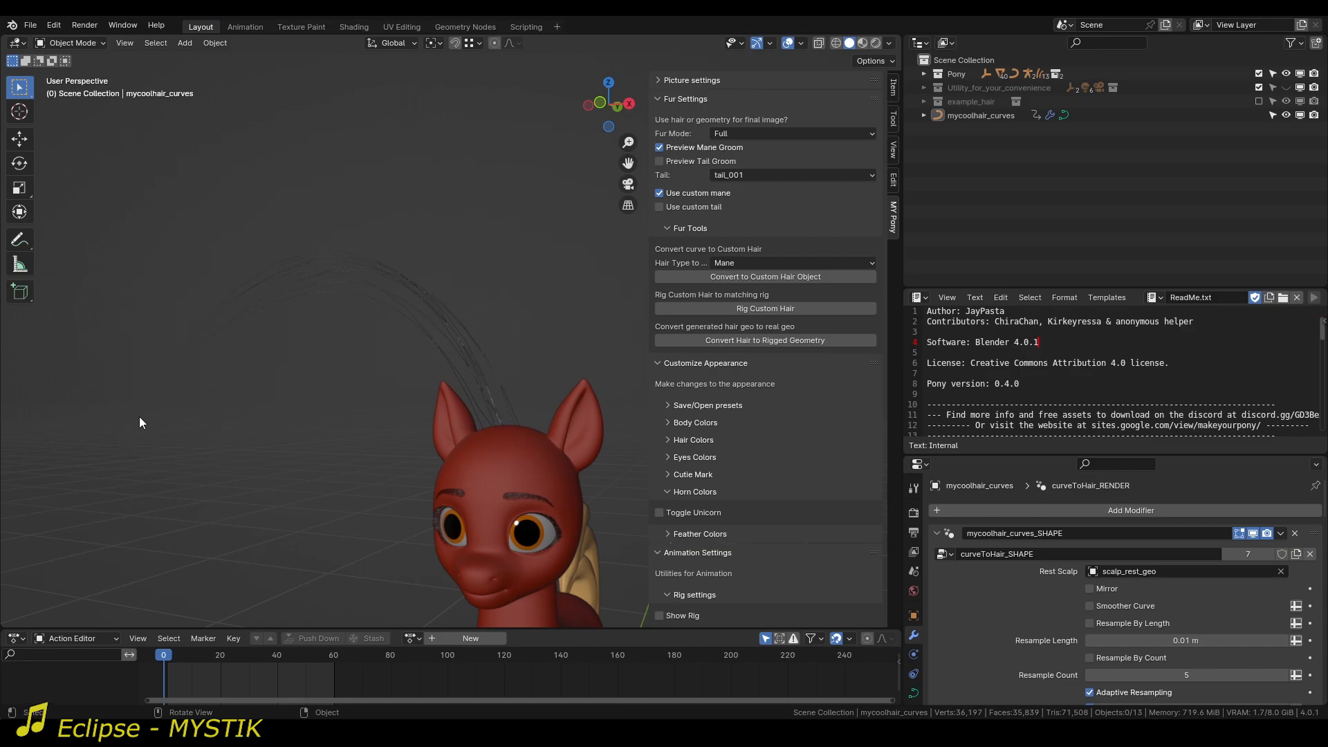
{"action": "left_click", "coordinate": [704, 147]}
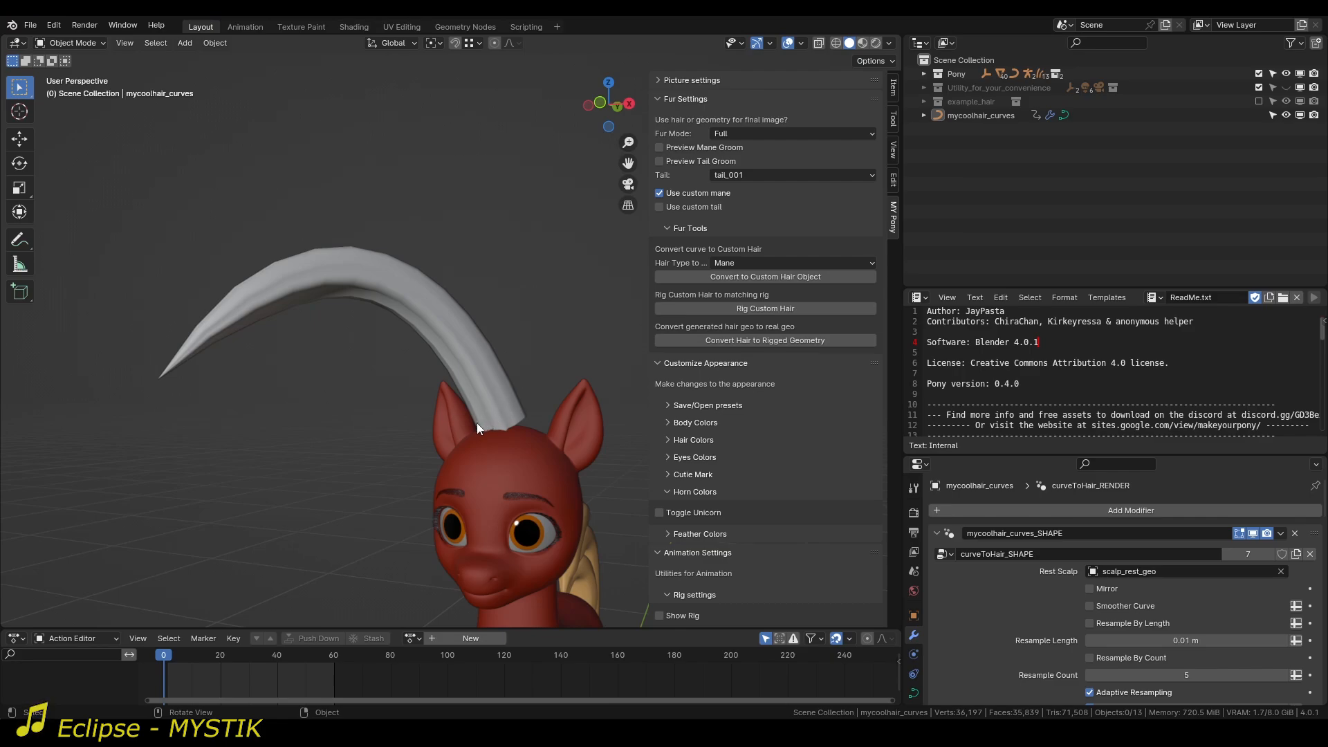
Select the custom hair object, examine it from both sides and briefly preview its mane groom again.
{"action": "middle_click_drag", "start_coordinate": [476, 422], "coordinate": [549, 409], "text": "shift"}
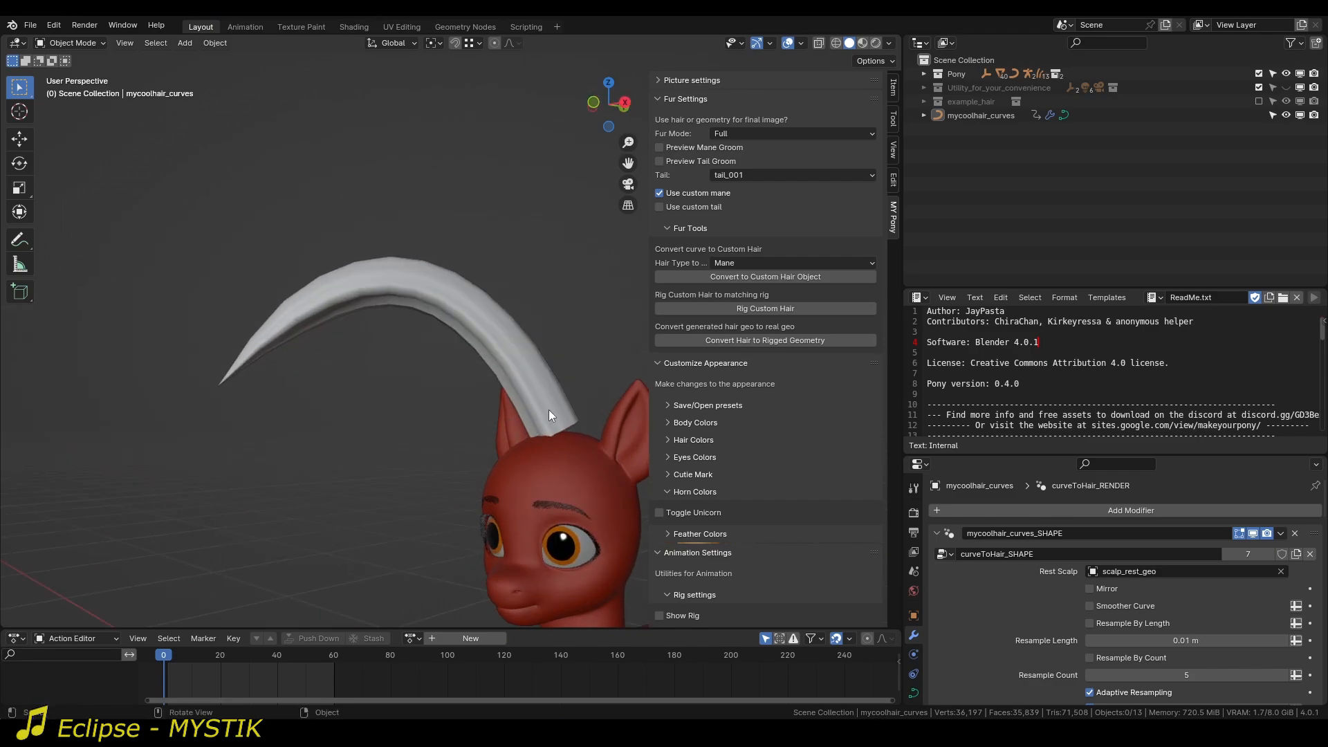
{"action": "left_click", "coordinate": [538, 354]}
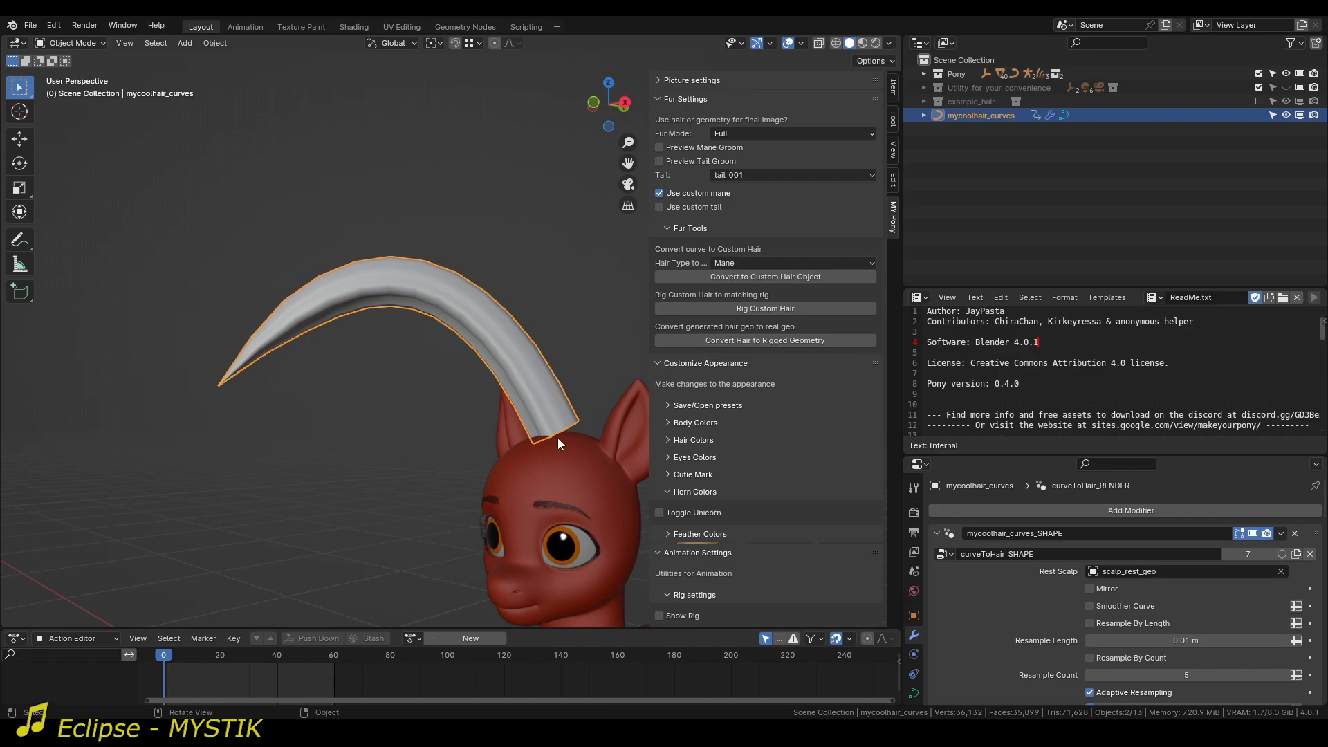
{"action": "mouse_move", "coordinate": [559, 447]}
{"action": "middle_mouse_down"}
{"action": "mouse_move", "coordinate": [450, 462]}
{"action": "mouse_move", "coordinate": [568, 458]}
{"action": "mouse_move", "coordinate": [580, 437]}
{"action": "middle_mouse_up"}
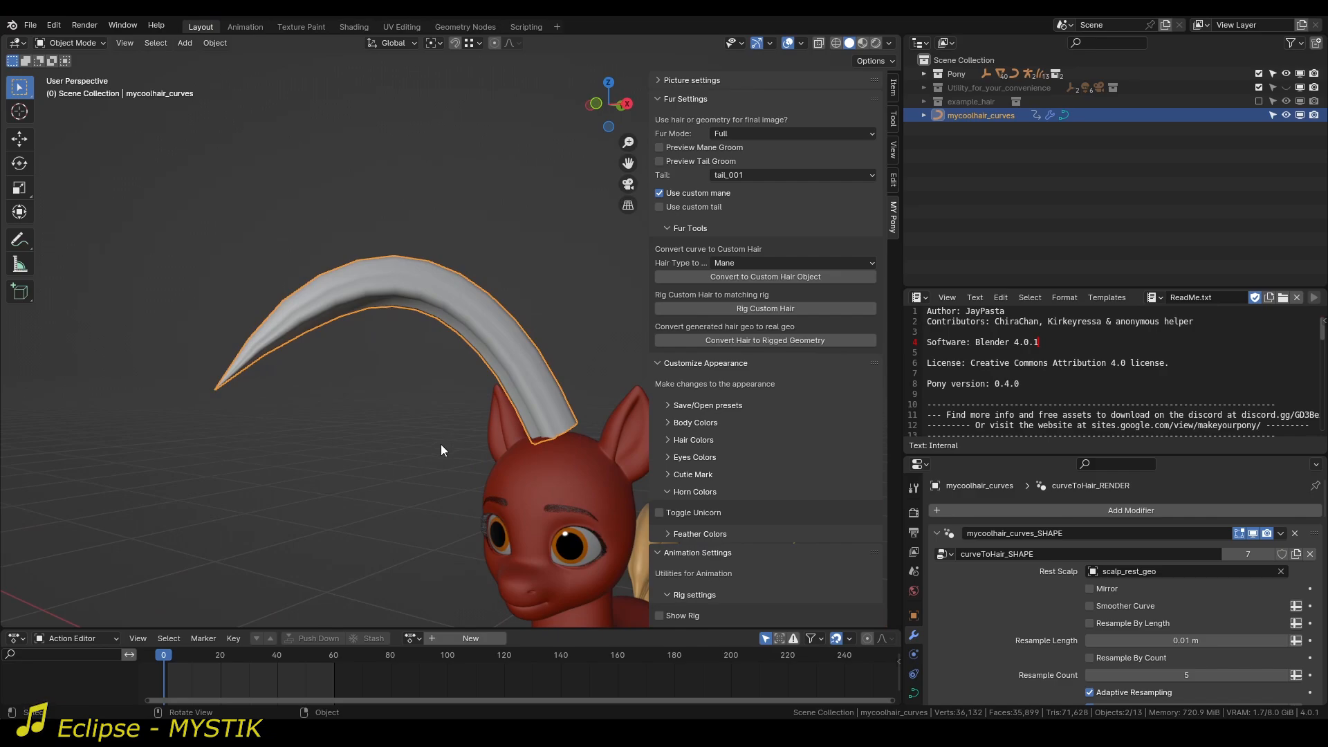
{"action": "middle_click_drag", "start_coordinate": [429, 450], "coordinate": [404, 451]}
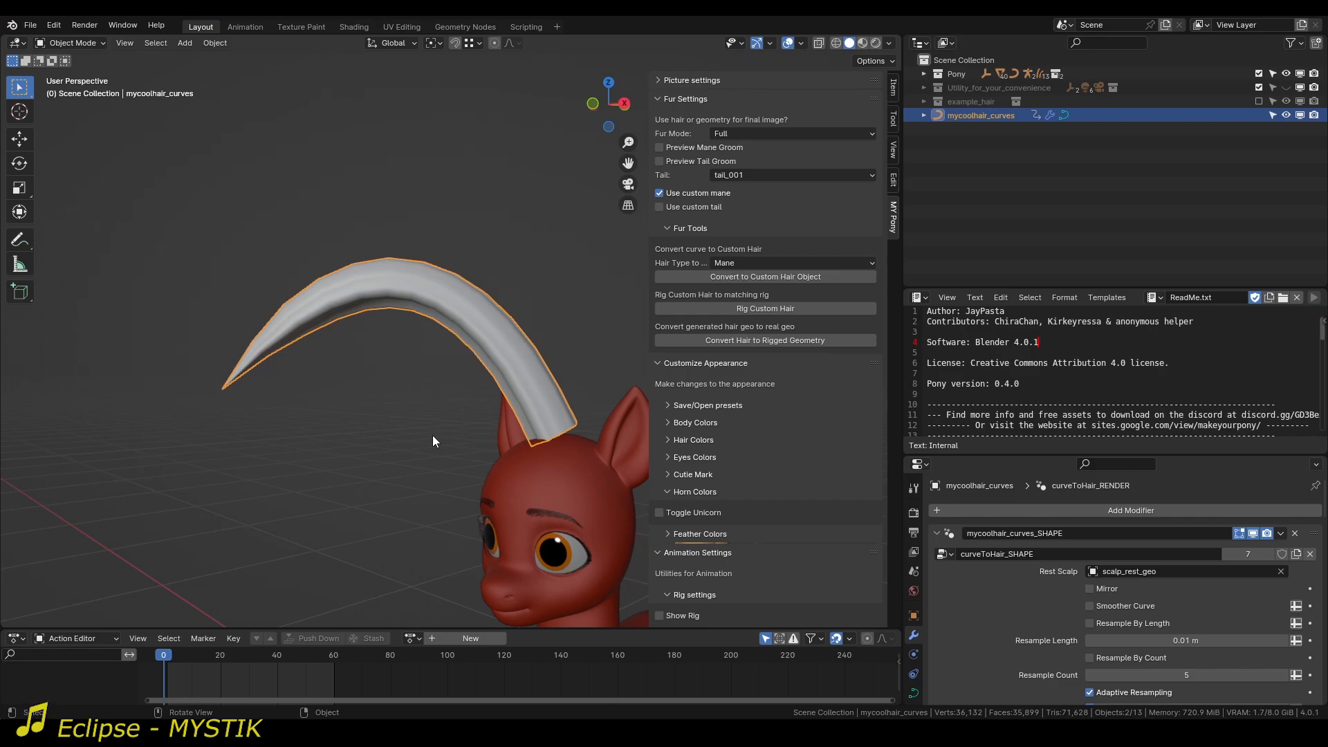
{"action": "middle_click_drag", "start_coordinate": [450, 352], "coordinate": [547, 366]}
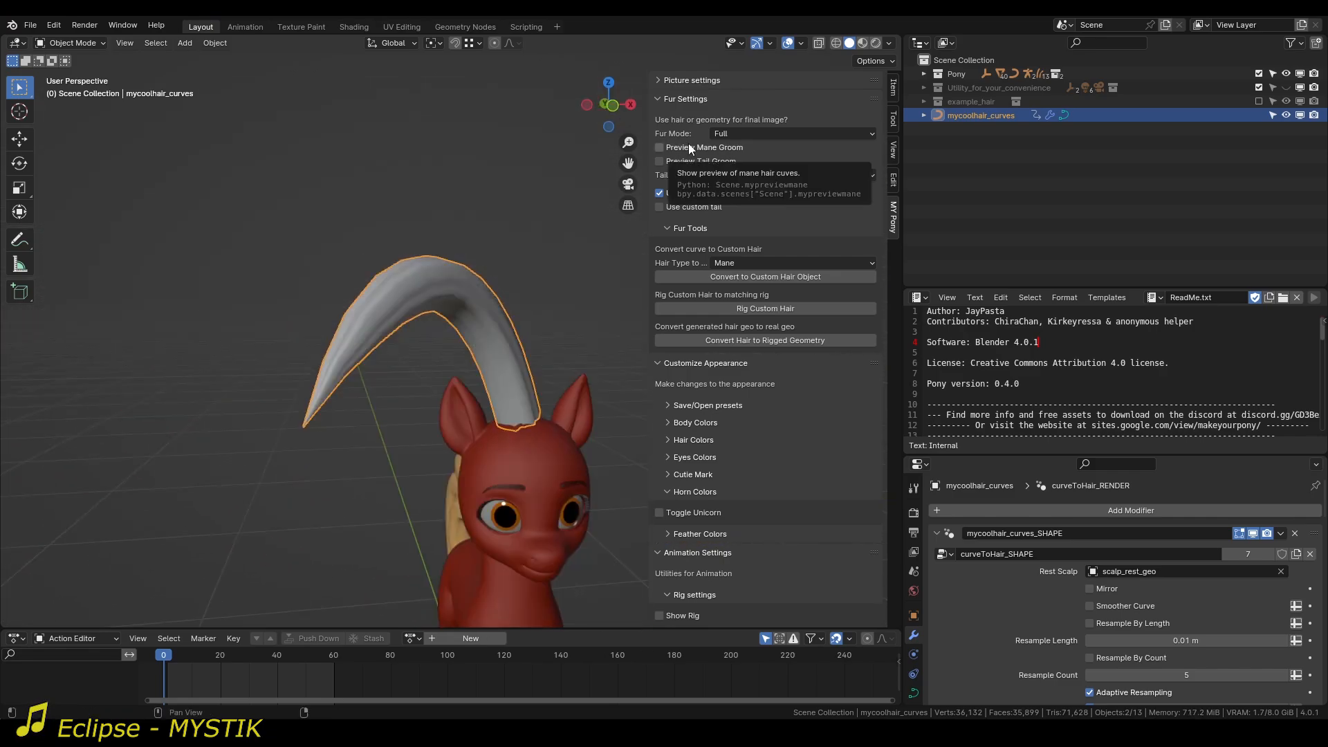
{"action": "left_click", "coordinate": [688, 146]}
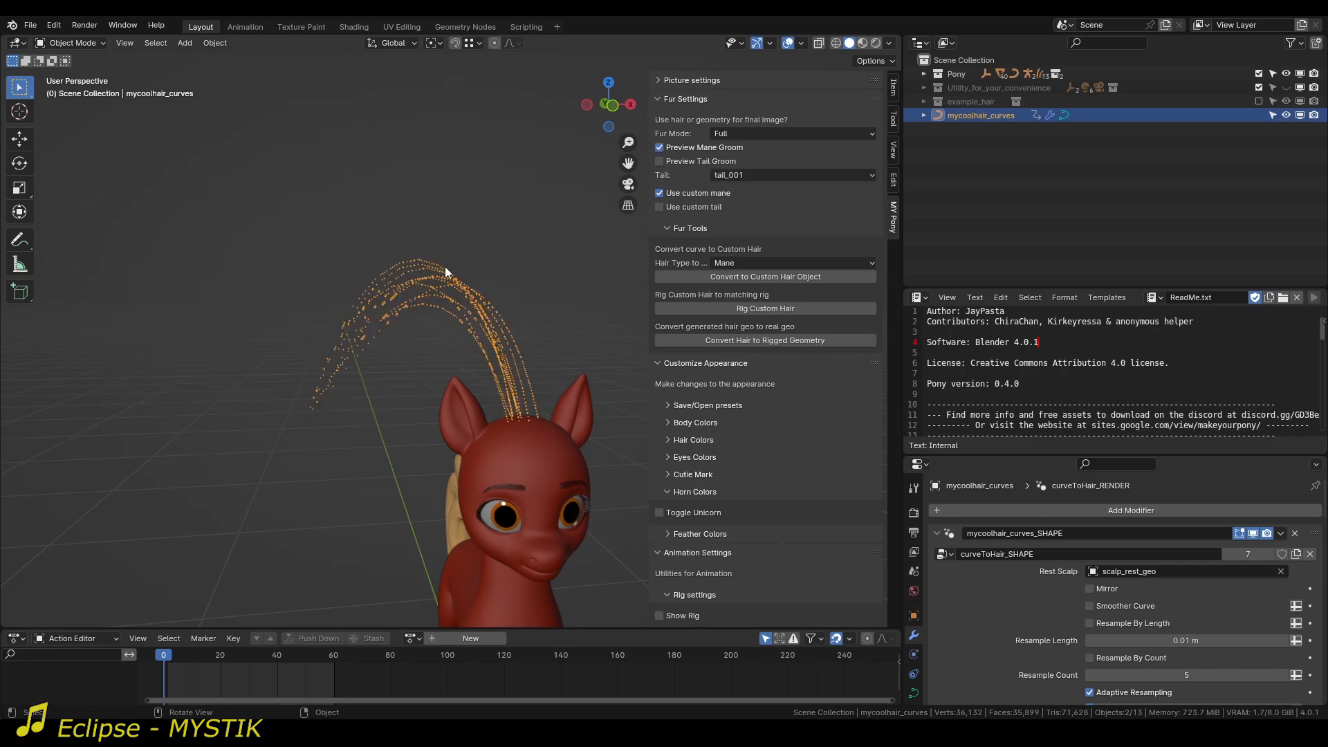
{"action": "left_click", "coordinate": [723, 148]}
Generate a matching armature for the custom hair and rig the hair curves to it.
{"action": "middle_click_drag", "start_coordinate": [525, 360], "coordinate": [450, 363]}
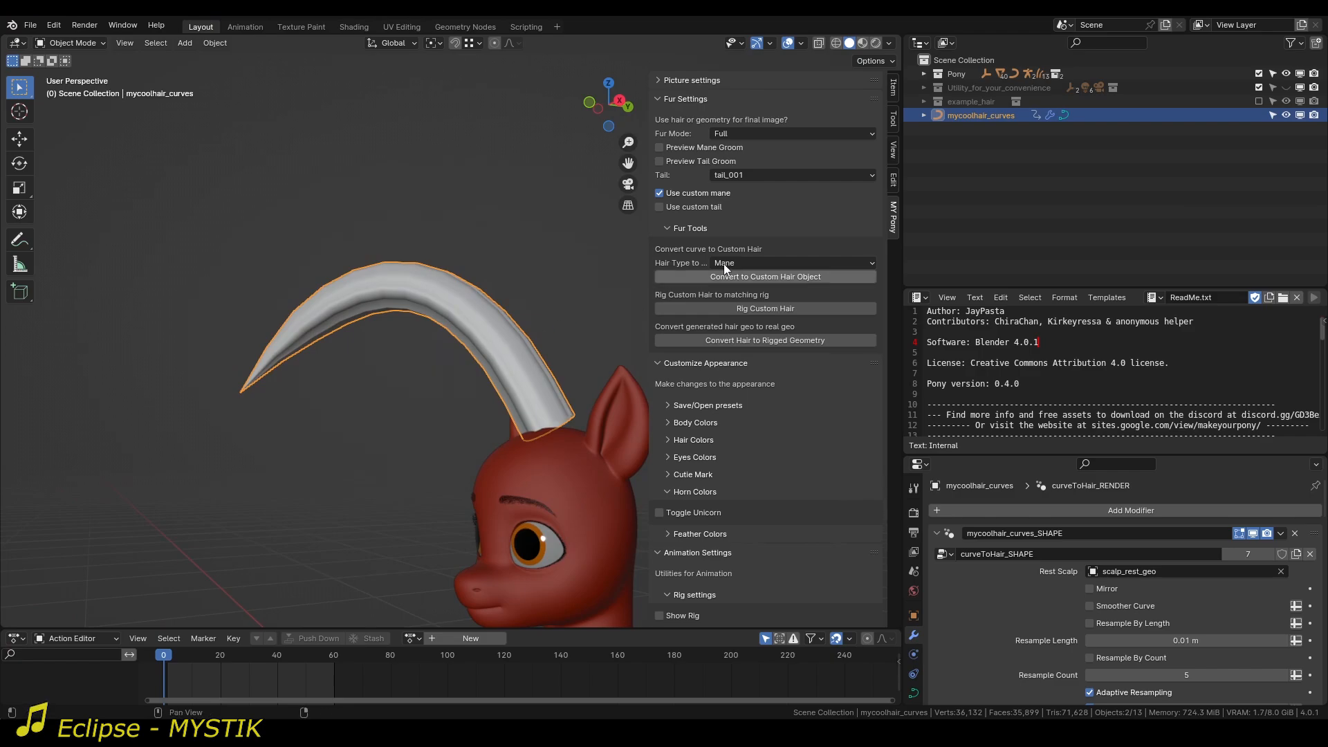
{"action": "middle_click_drag", "start_coordinate": [476, 301], "coordinate": [496, 351]}
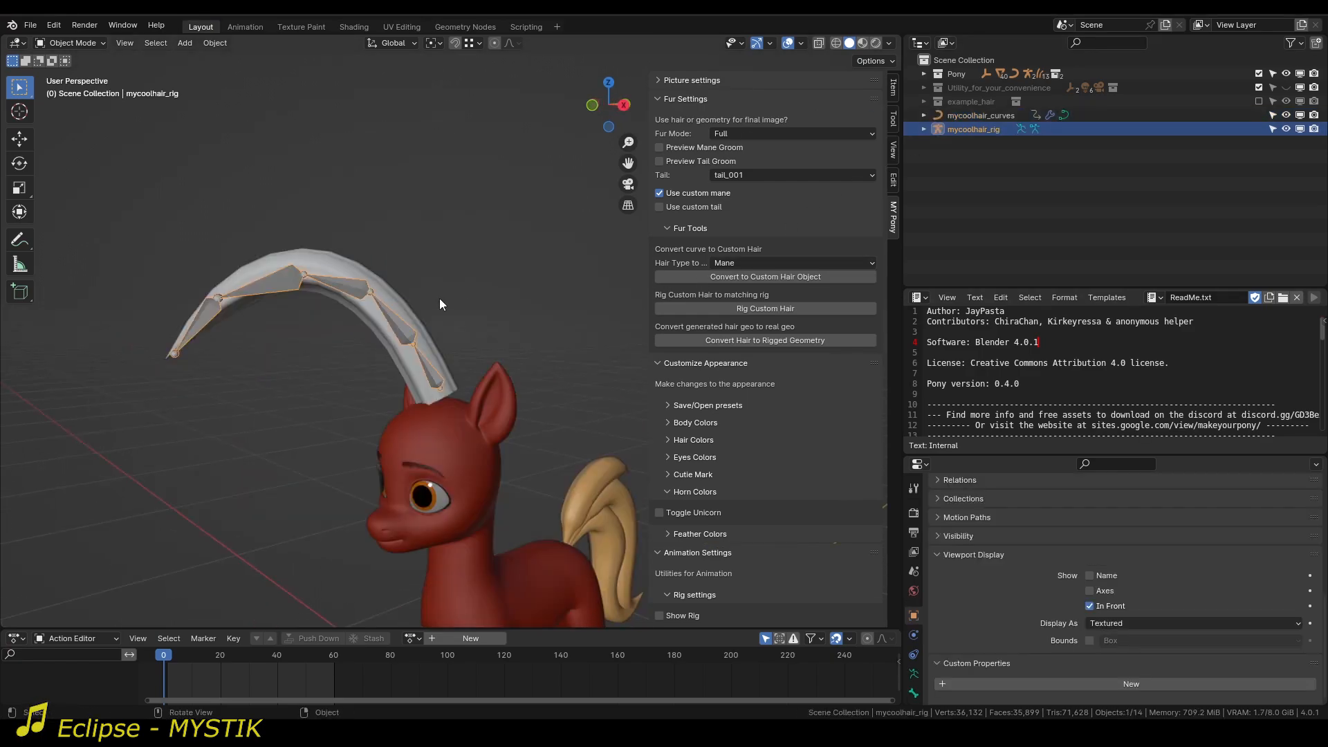
{"action": "left_click", "coordinate": [408, 305], "text": "shift"}
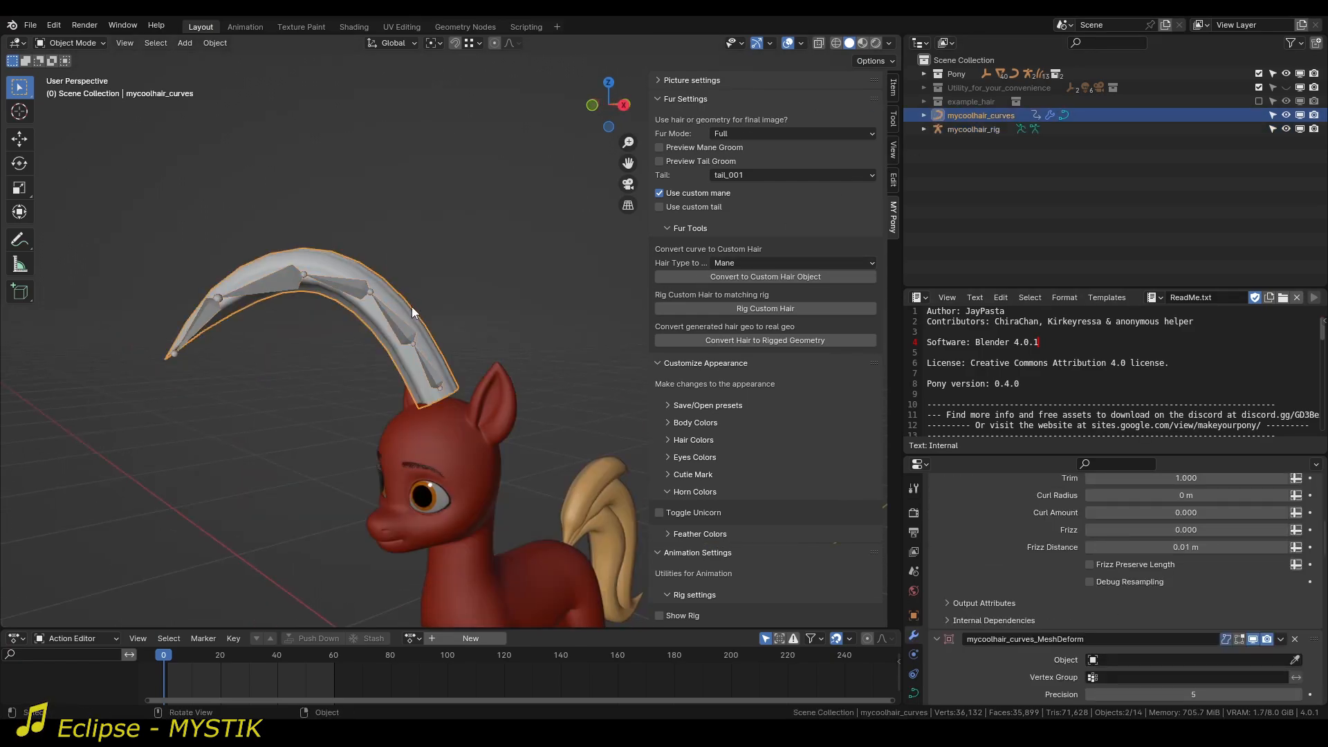
{"action": "left_click", "coordinate": [761, 308]}
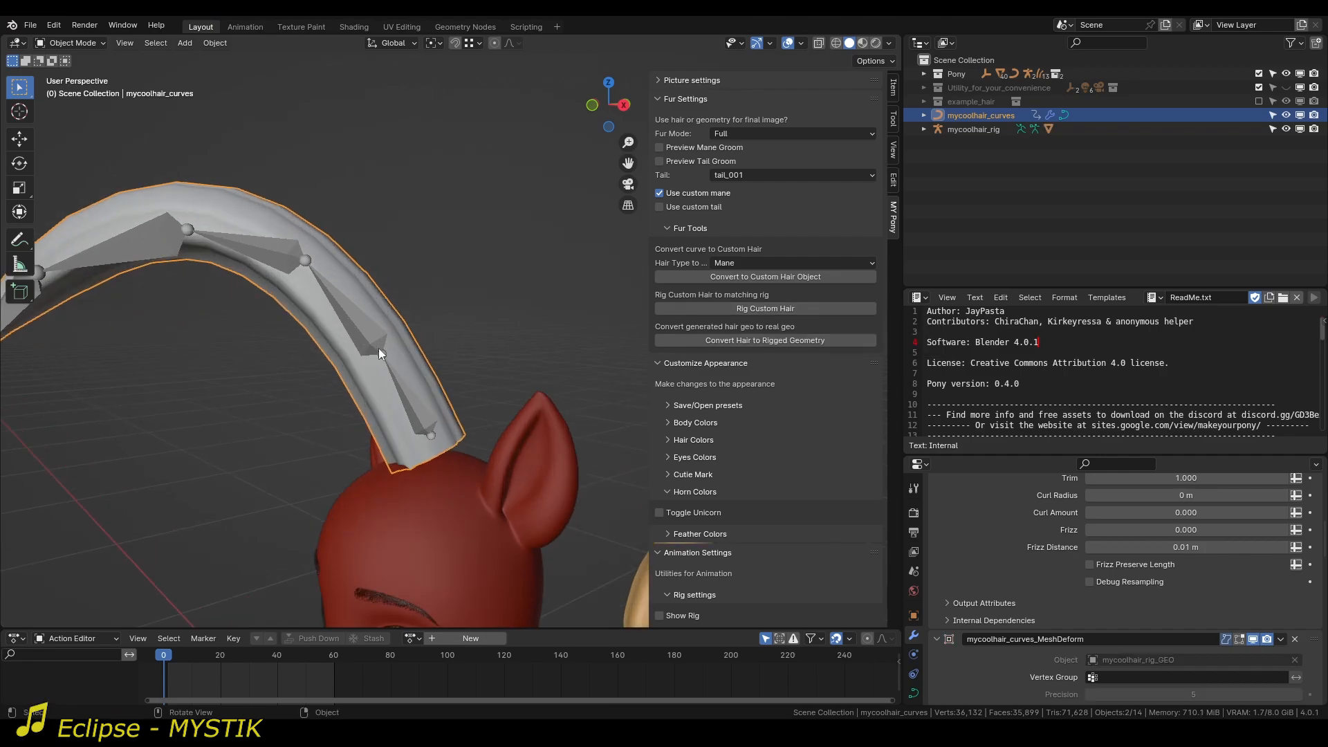
Put the hair rig in Pose Mode and test the deformation by rotating its root bone.
{"action": "left_click", "coordinate": [401, 385]}
{"action": "key", "text": "ctrl+Tab"}
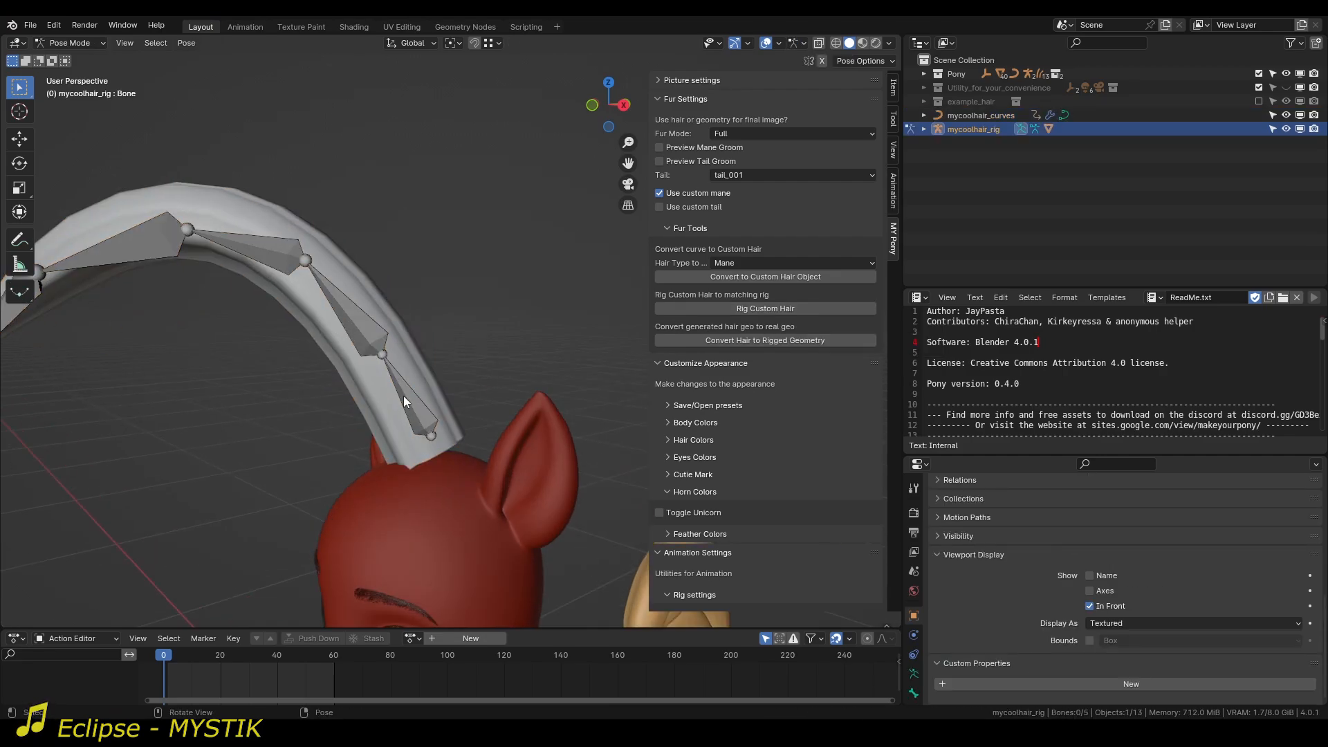
{"action": "left_click", "coordinate": [405, 398]}
{"action": "key", "text": "r"}
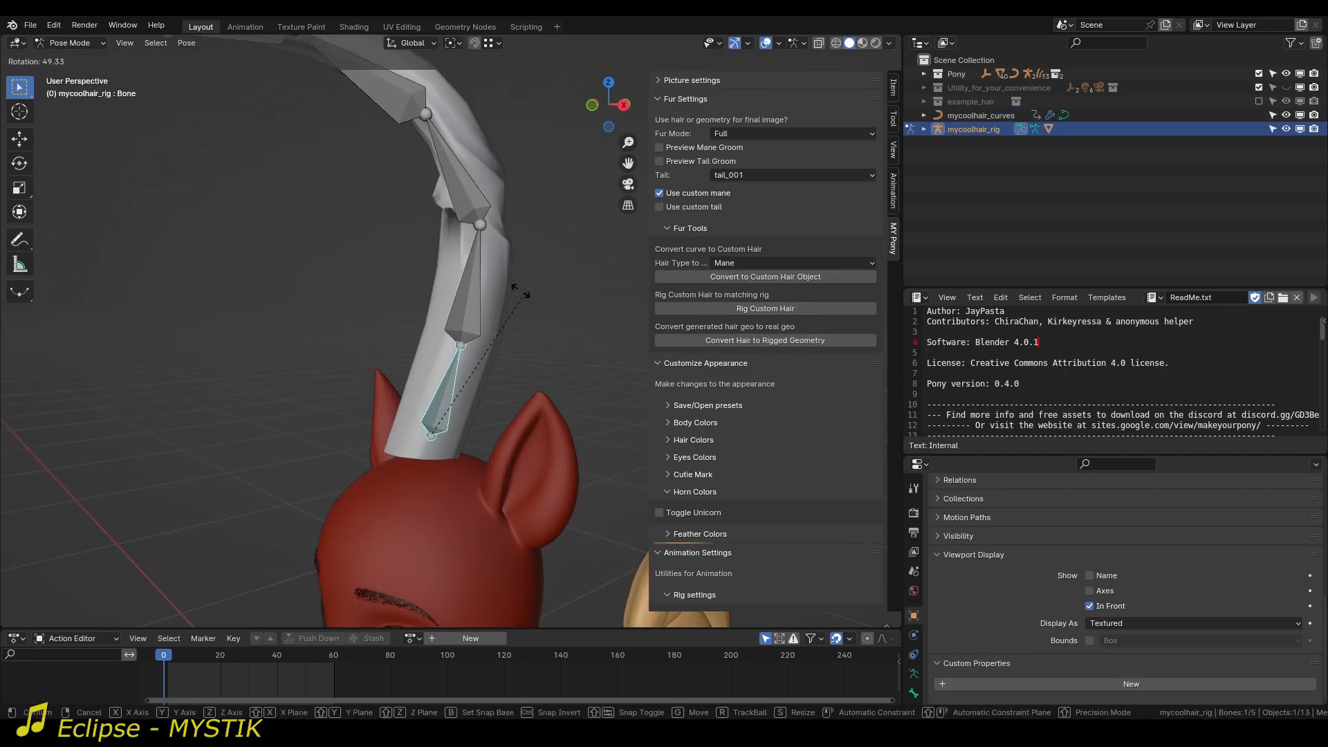
{"action": "left_click", "coordinate": [516, 313]}
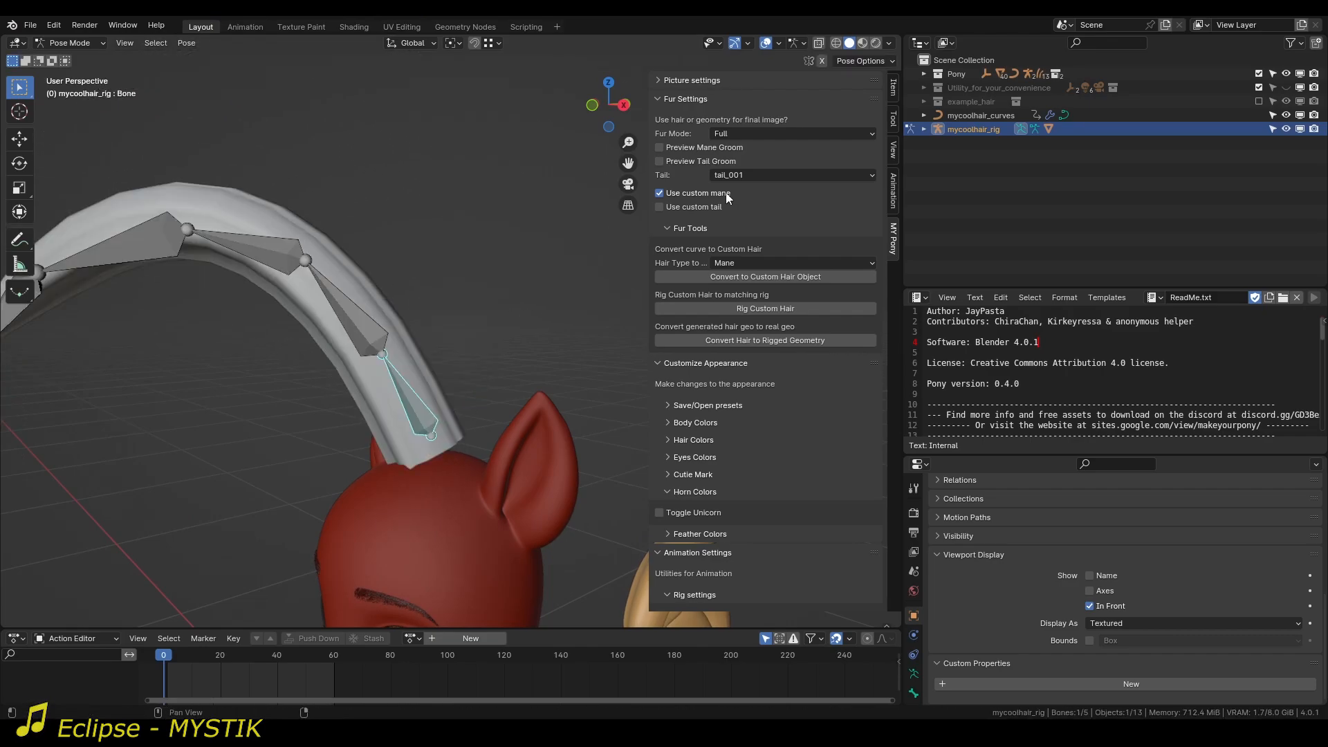
Turn on Preview Mane Groom and, back in Object Mode, raise the Viewport Child Amount of the hair curves.
{"action": "left_click", "coordinate": [659, 147]}
{"action": "middle_click_drag", "start_coordinate": [387, 353], "coordinate": [501, 320]}
{"action": "key", "text": "ctrl+Tab"}
{"action": "left_click", "coordinate": [482, 330]}
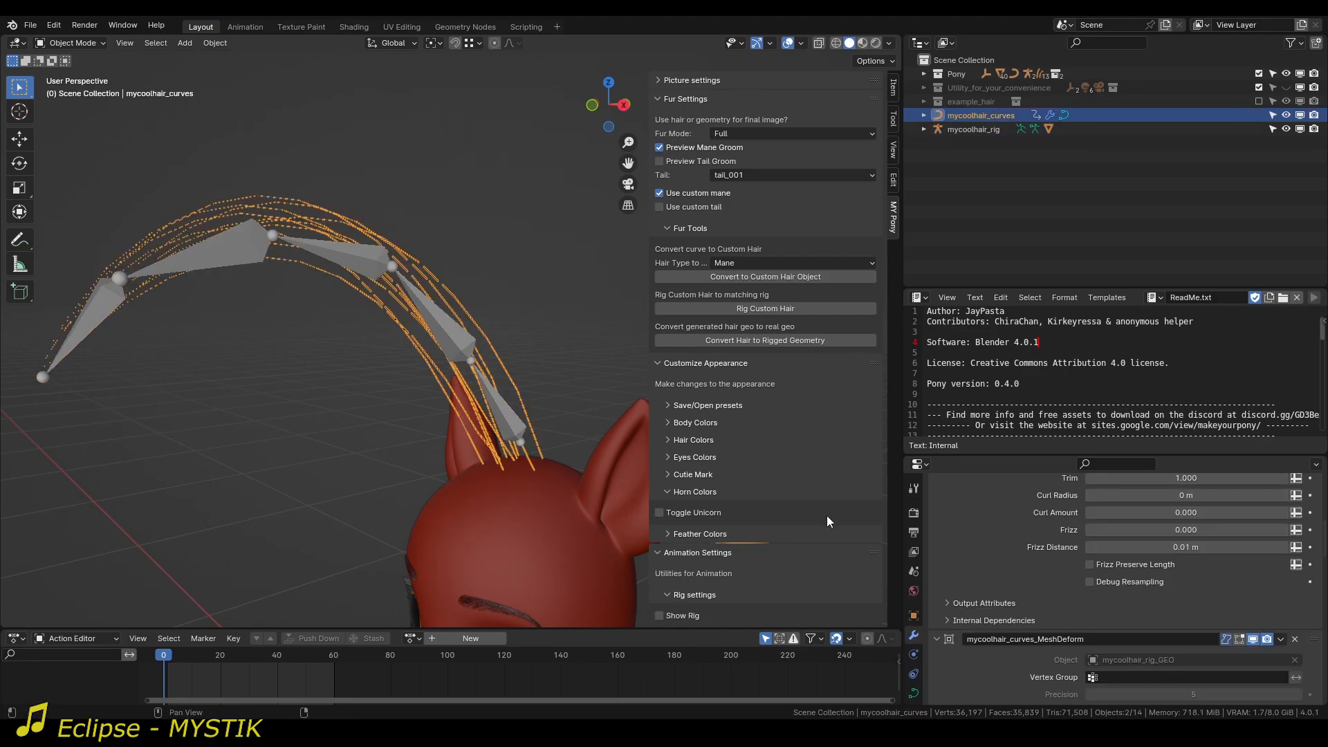
{"action": "scroll", "coordinate": [981, 604], "scroll_direction": "down", "scroll_amount": 14}
{"action": "scroll", "coordinate": [1024, 621], "scroll_direction": "down", "scroll_amount": 7}
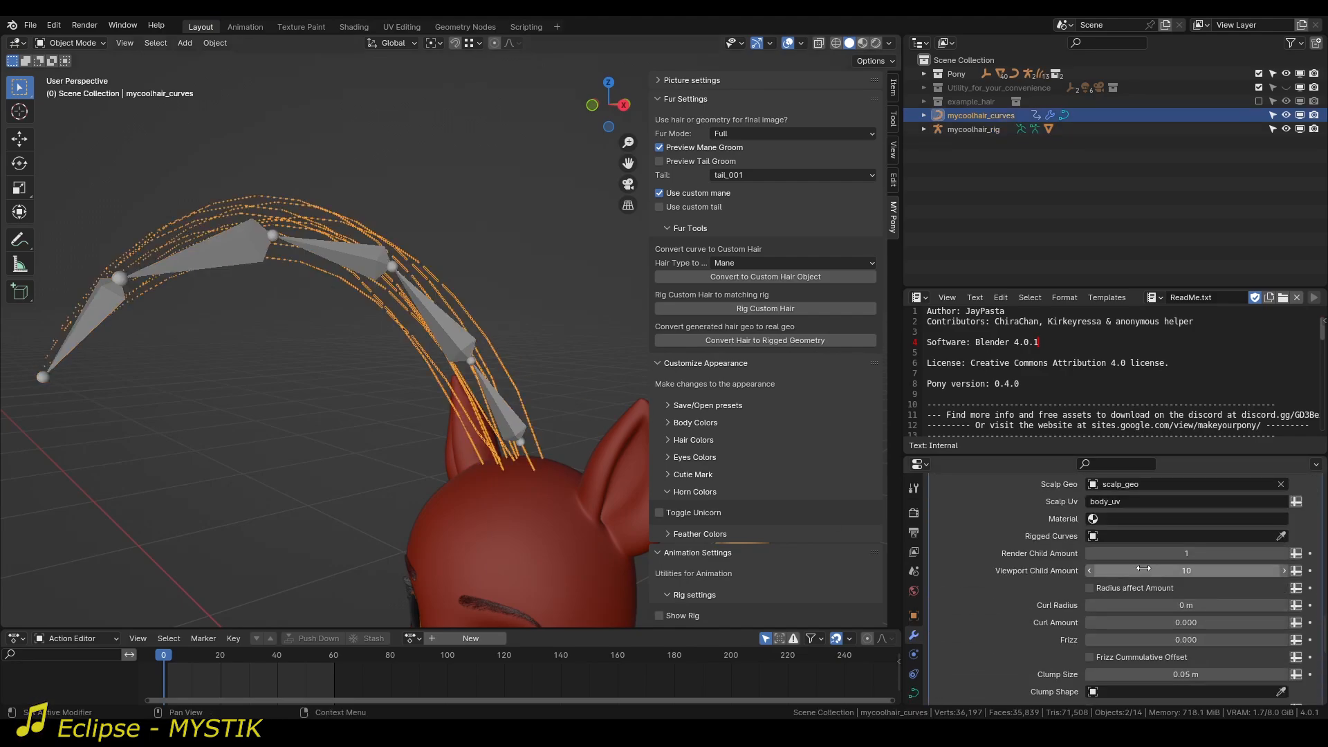
{"action": "left_click_drag", "start_coordinate": [1148, 572], "coordinate": [1190, 572]}
Put the hair rig in Pose Mode and rotate its root bone to try bending the groomed strands.
{"action": "left_click", "coordinate": [498, 403]}
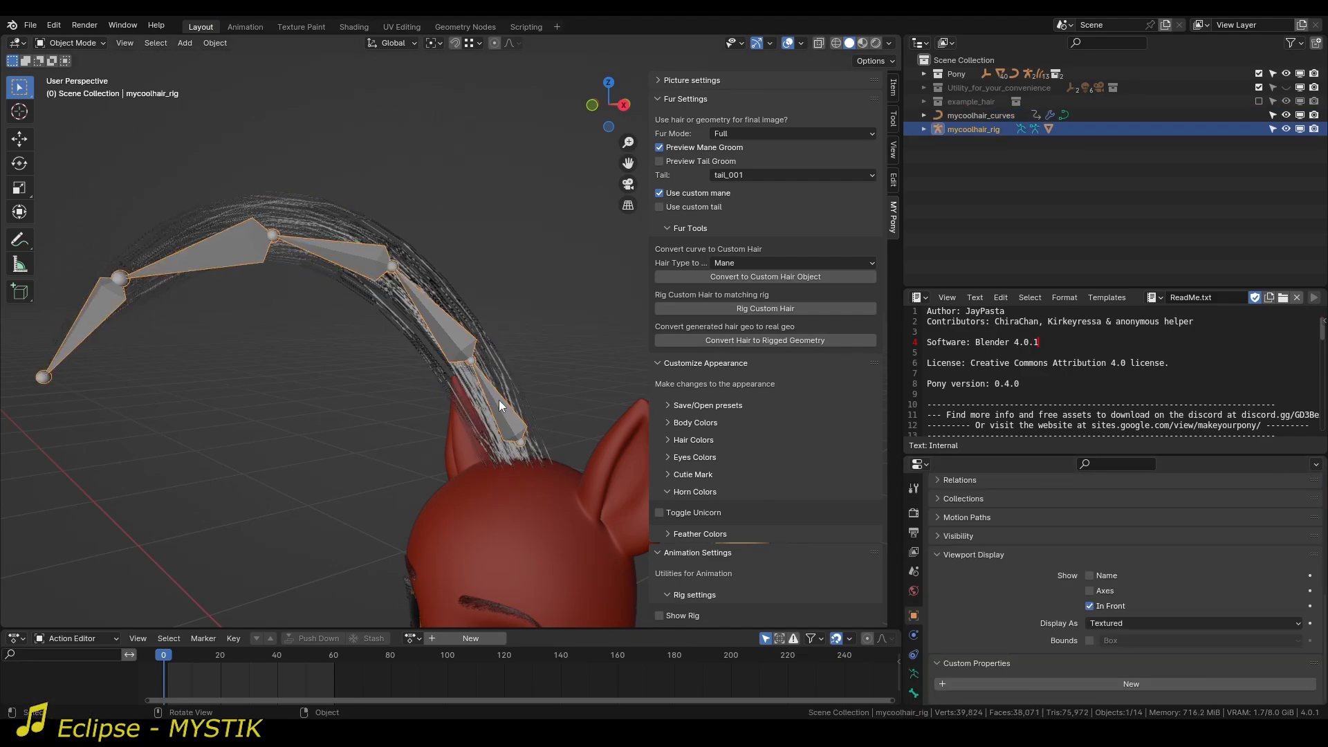
{"action": "left_click", "coordinate": [496, 400]}
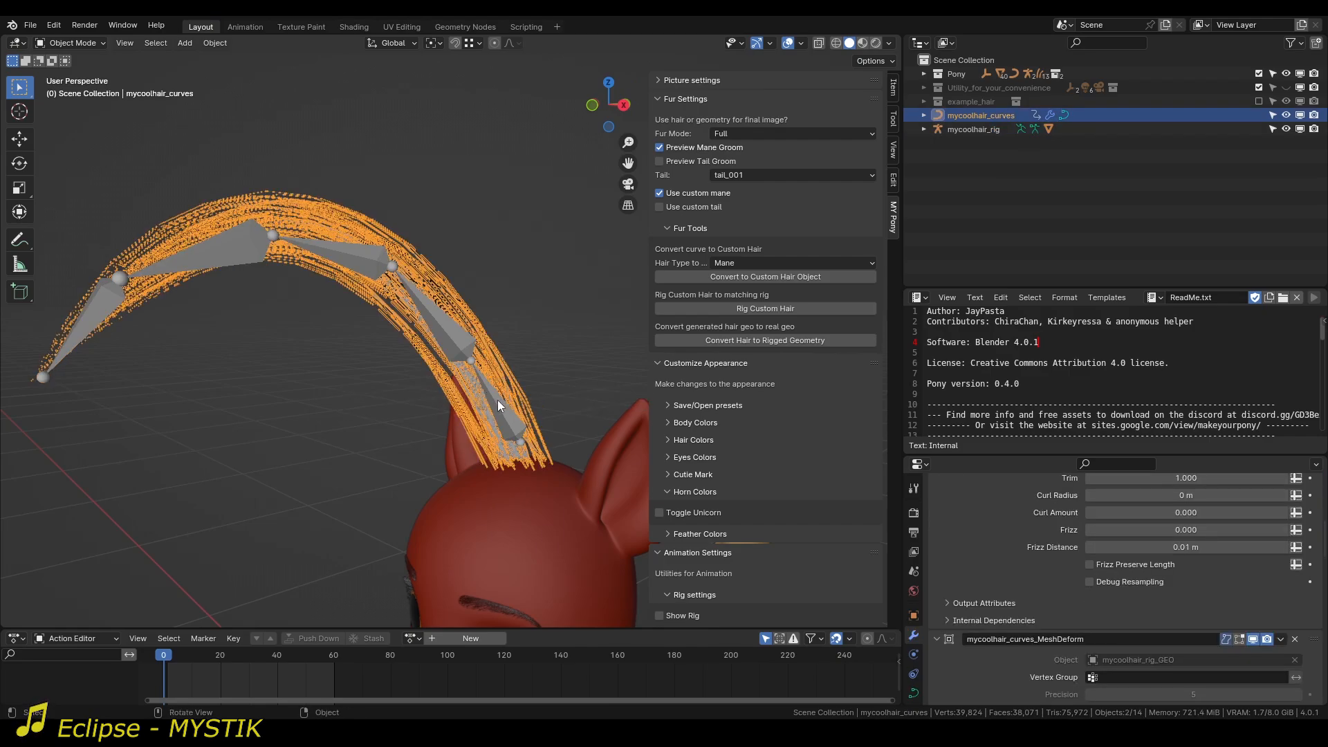
{"action": "left_click", "coordinate": [497, 400]}
{"action": "key", "text": "ctrl+Tab"}
{"action": "left_click", "coordinate": [497, 400]}
{"action": "key", "text": "r"}
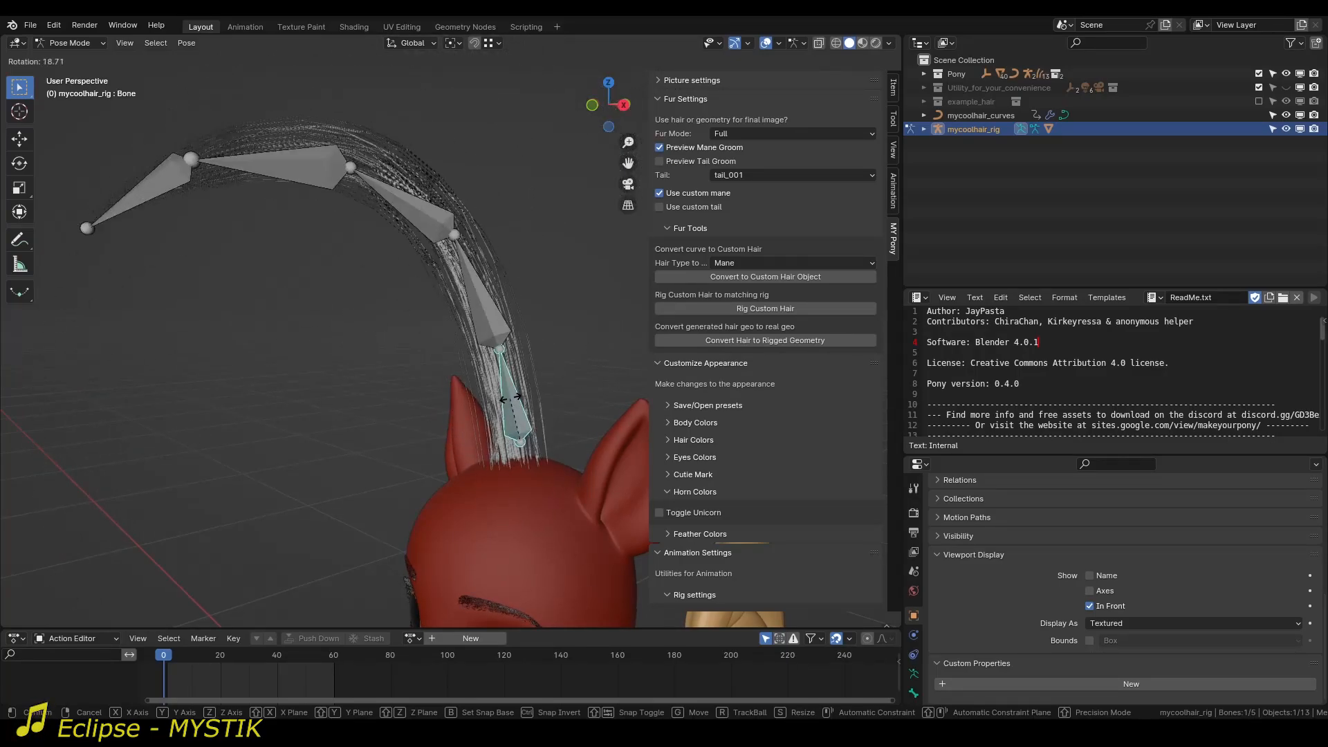
{"action": "left_click", "coordinate": [543, 412]}
Examine closely where the strand roots meet the pony's scalp with the root bone rotated.
{"action": "middle_click_drag", "start_coordinate": [518, 434], "coordinate": [464, 408], "text": "shift"}
{"action": "scroll", "coordinate": [463, 434], "scroll_direction": "up", "scroll_amount": 5}
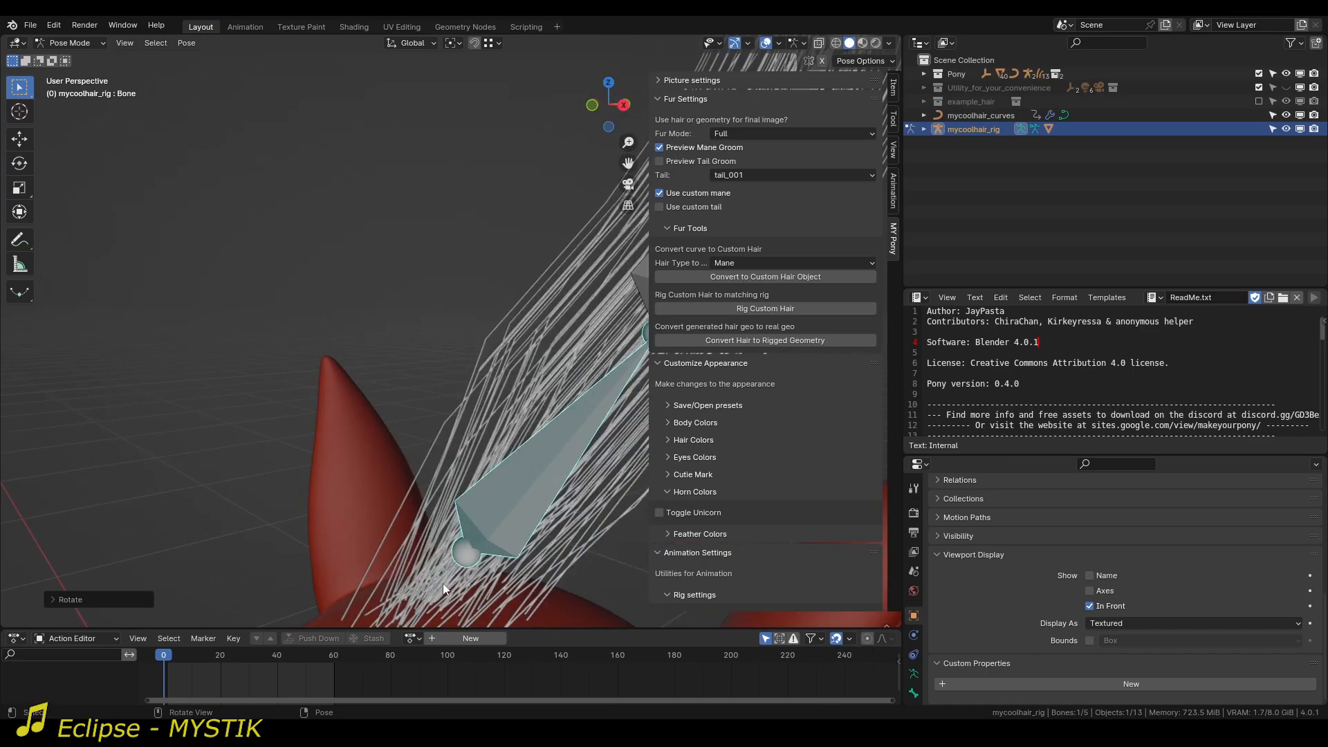
{"action": "middle_click_drag", "start_coordinate": [443, 583], "coordinate": [487, 399], "text": "shift"}
{"action": "key", "text": "n"}
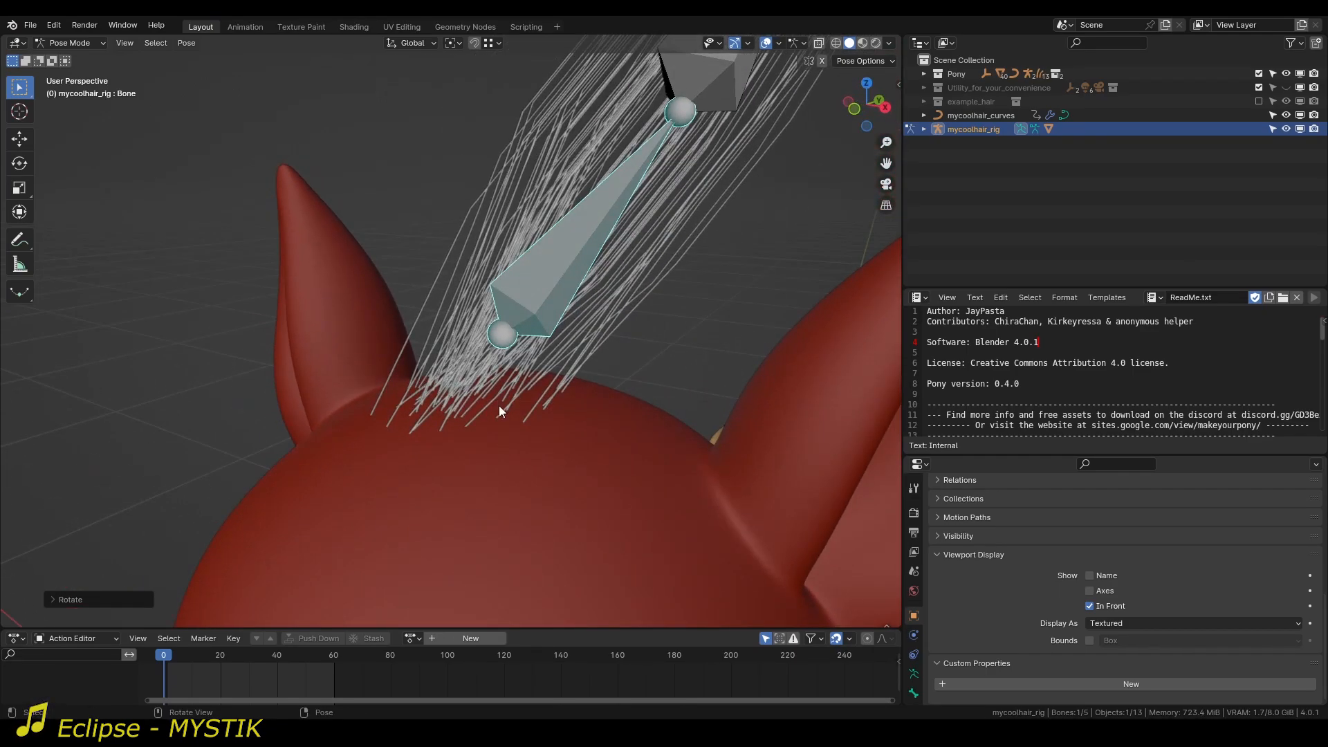
{"action": "key", "text": "n"}
{"action": "scroll", "coordinate": [491, 414], "scroll_direction": "down", "scroll_amount": 5}
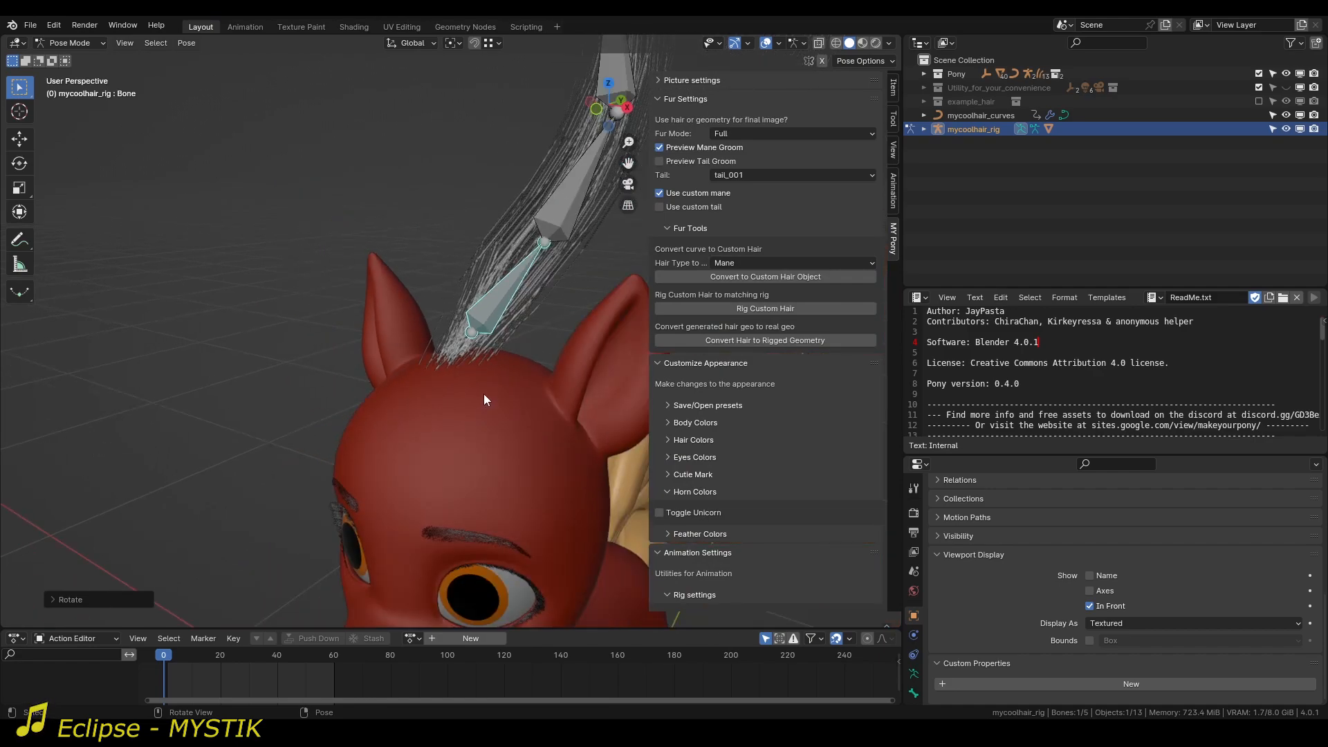
Try moving the hair rig's root bone down toward the scalp in Pose Mode.
{"action": "middle_click_drag", "start_coordinate": [484, 400], "coordinate": [480, 309]}
{"action": "key", "text": "g"}
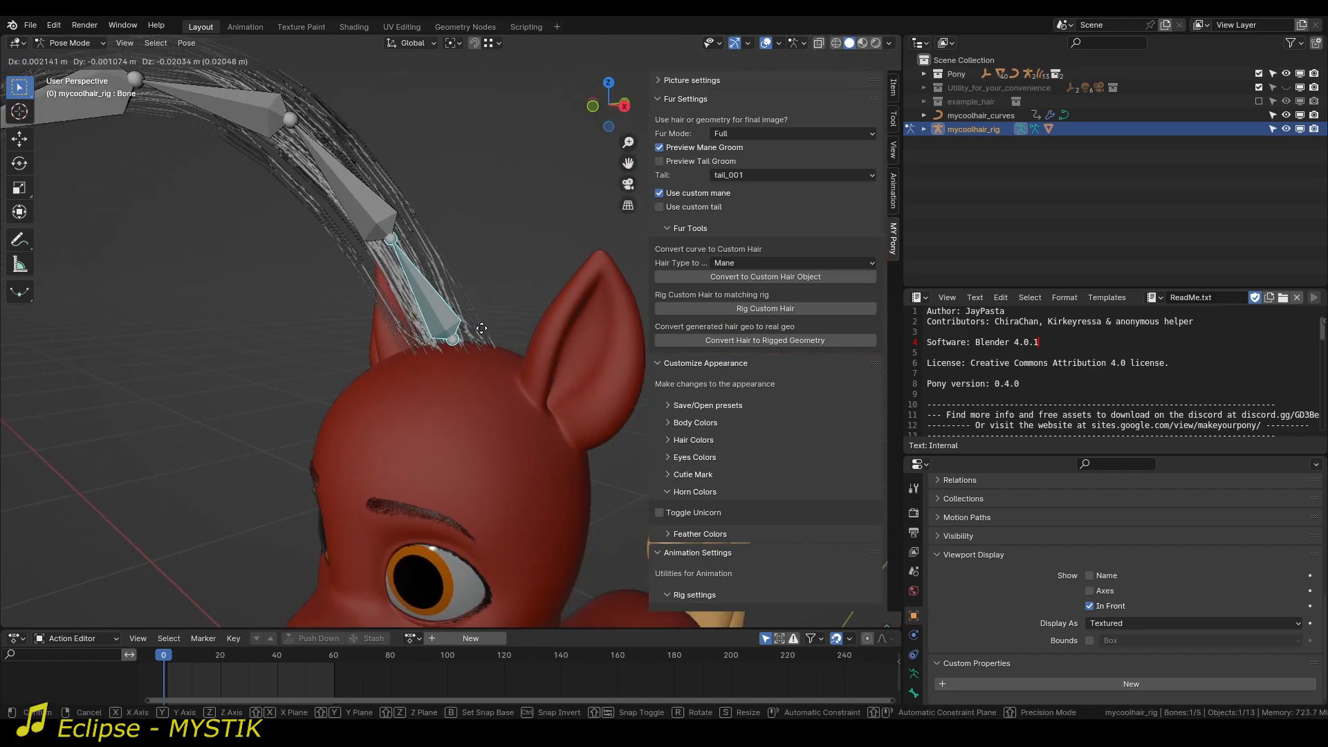
{"action": "right_click", "coordinate": [484, 362]}
Return to Object Mode and unbind the Mesh Deform modifier of mycoolhair_curves.
{"action": "key", "text": "ctrl+Tab"}
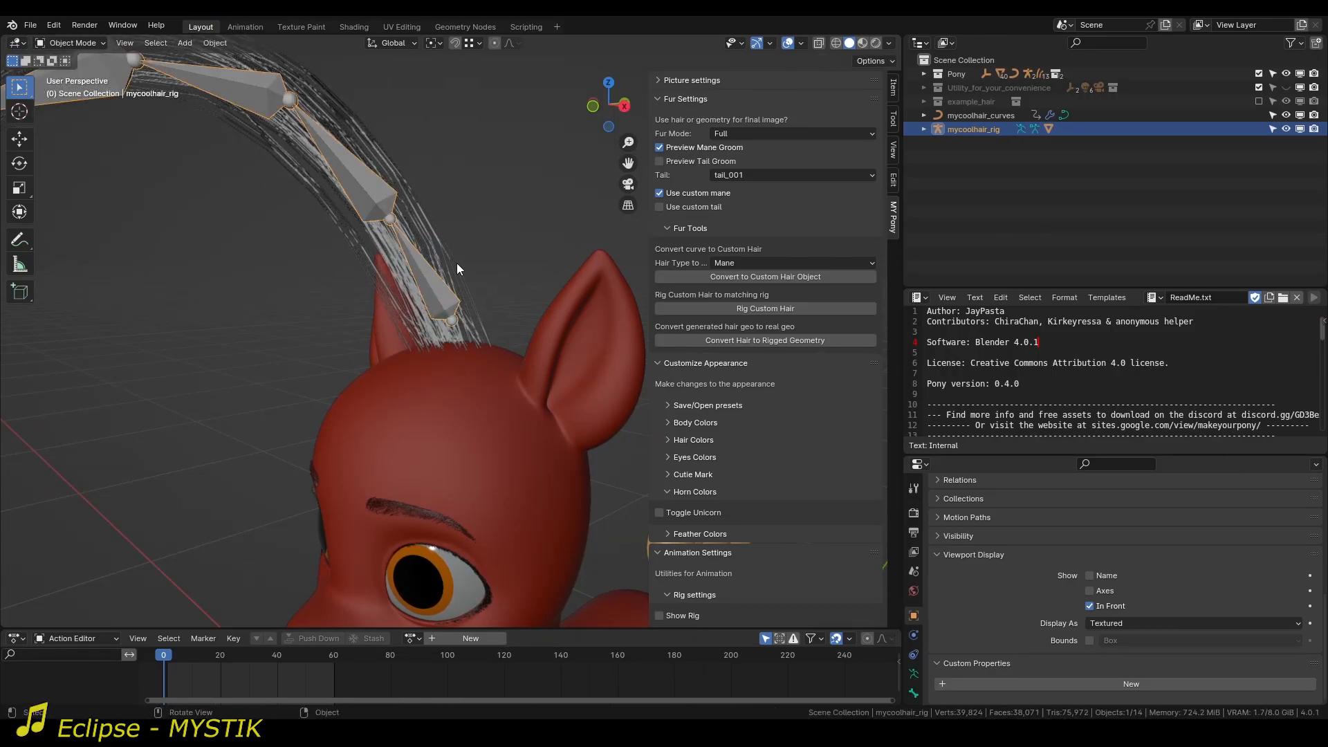
{"action": "left_click", "coordinate": [456, 264]}
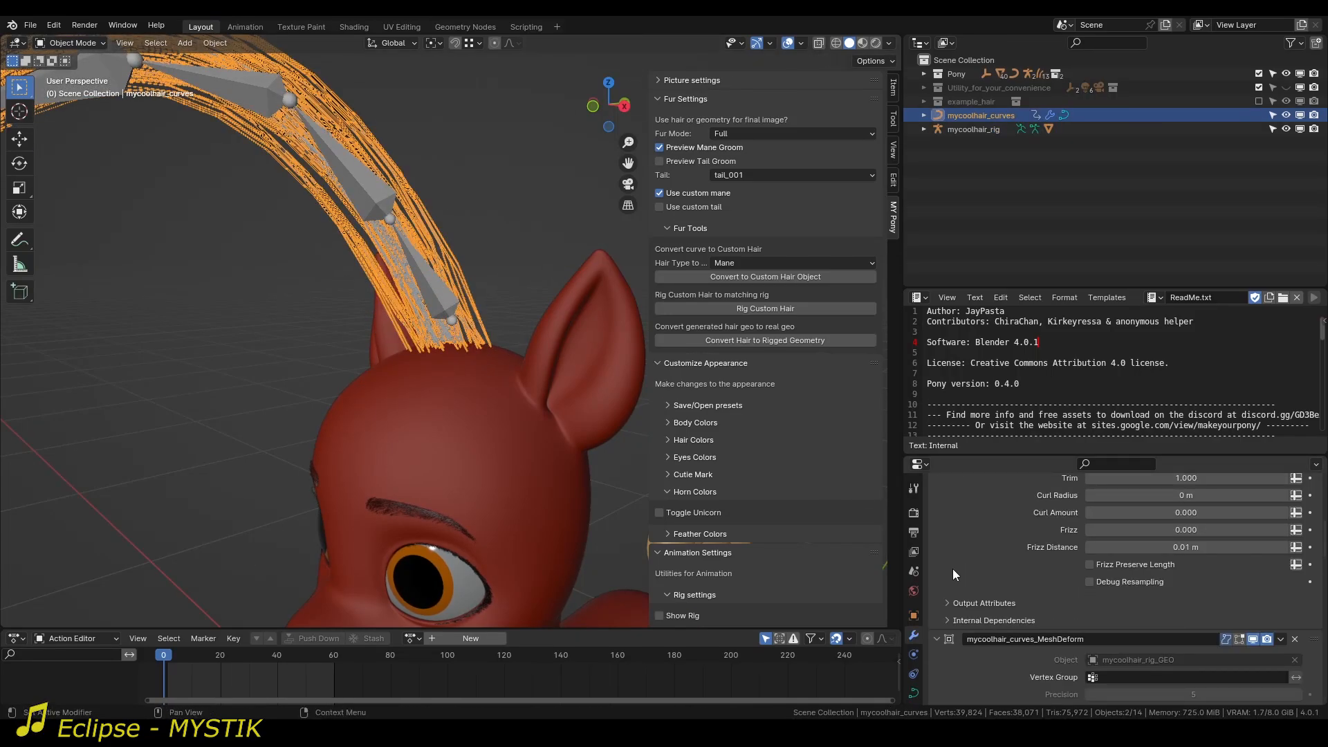
{"action": "scroll", "coordinate": [955, 572], "scroll_direction": "down", "scroll_amount": 5}
{"action": "left_click", "coordinate": [1081, 588]}
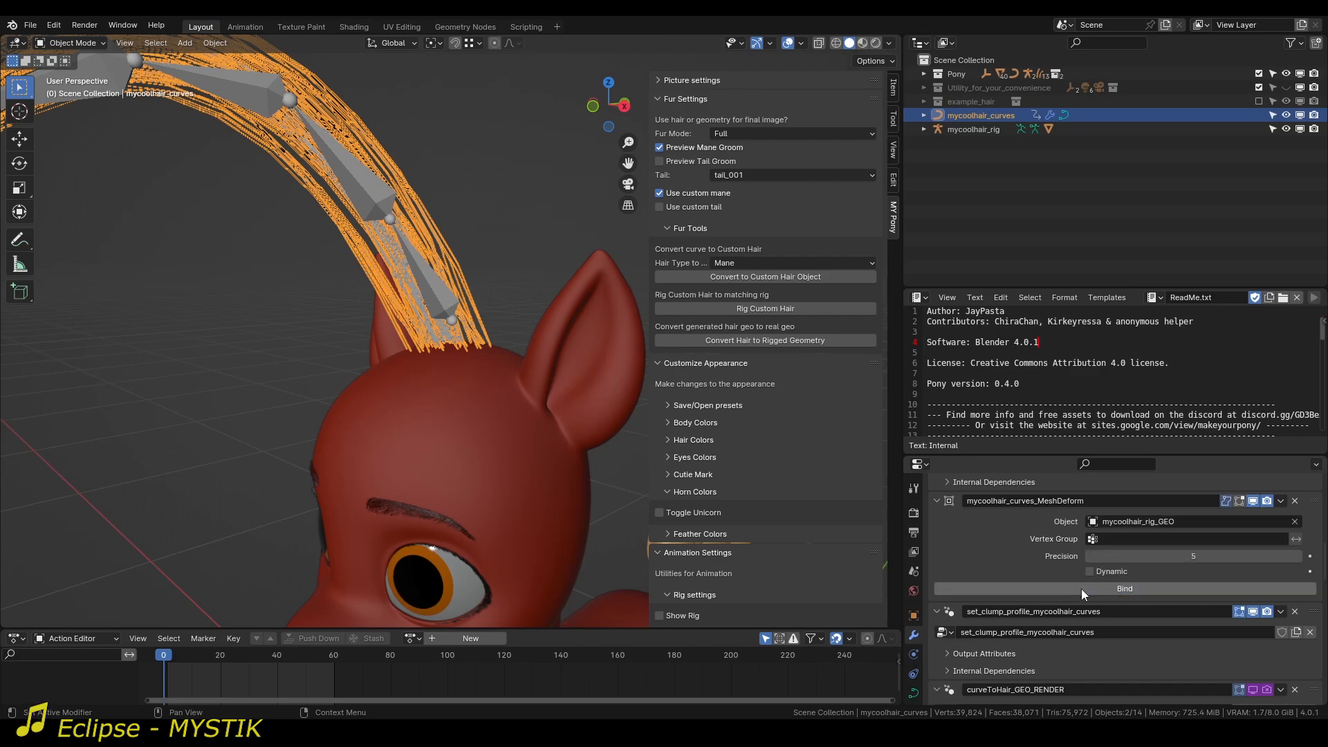
In Edit Mode, lower all bones of mycoolhair_rig along Z so the root bone sits at the scalp.
{"action": "left_click", "coordinate": [451, 302]}
{"action": "key", "text": "Tab"}
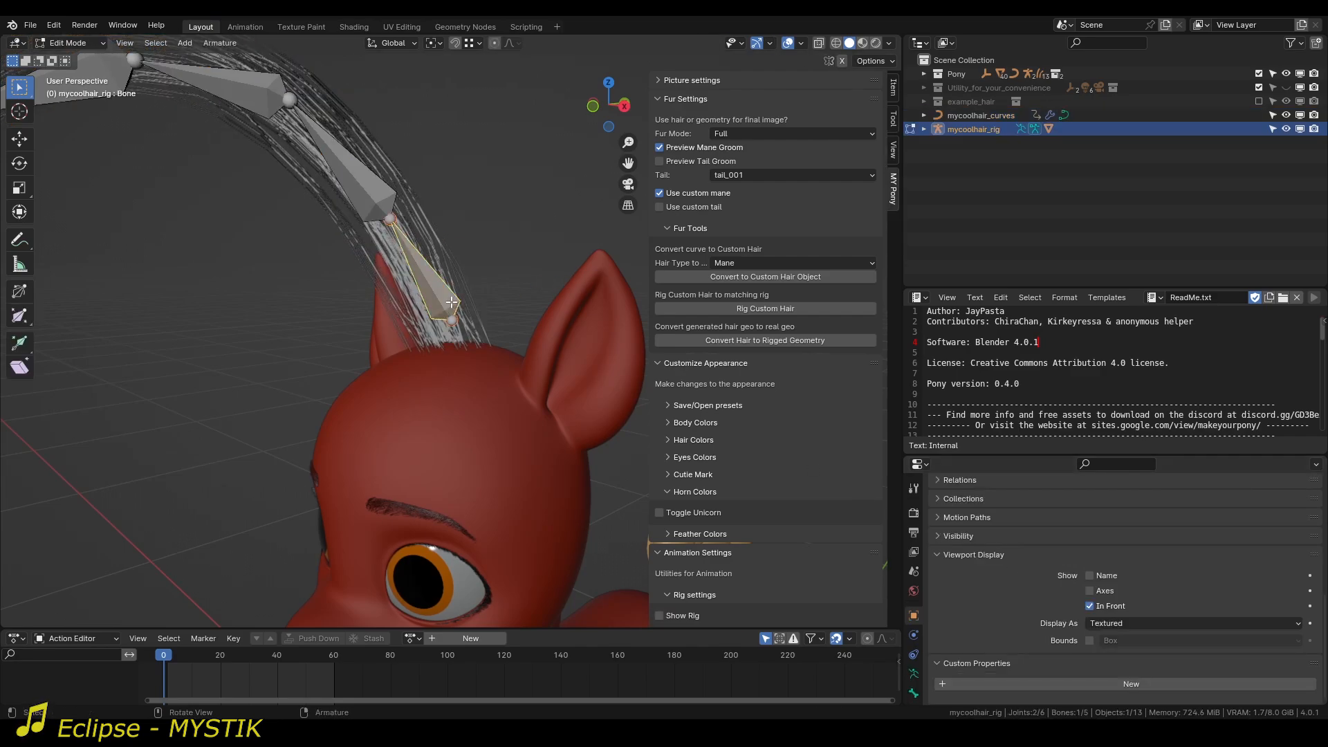
{"action": "key", "text": "a"}
{"action": "key", "text": "g"}
{"action": "key", "text": "z"}
{"action": "left_click", "coordinate": [483, 291]}
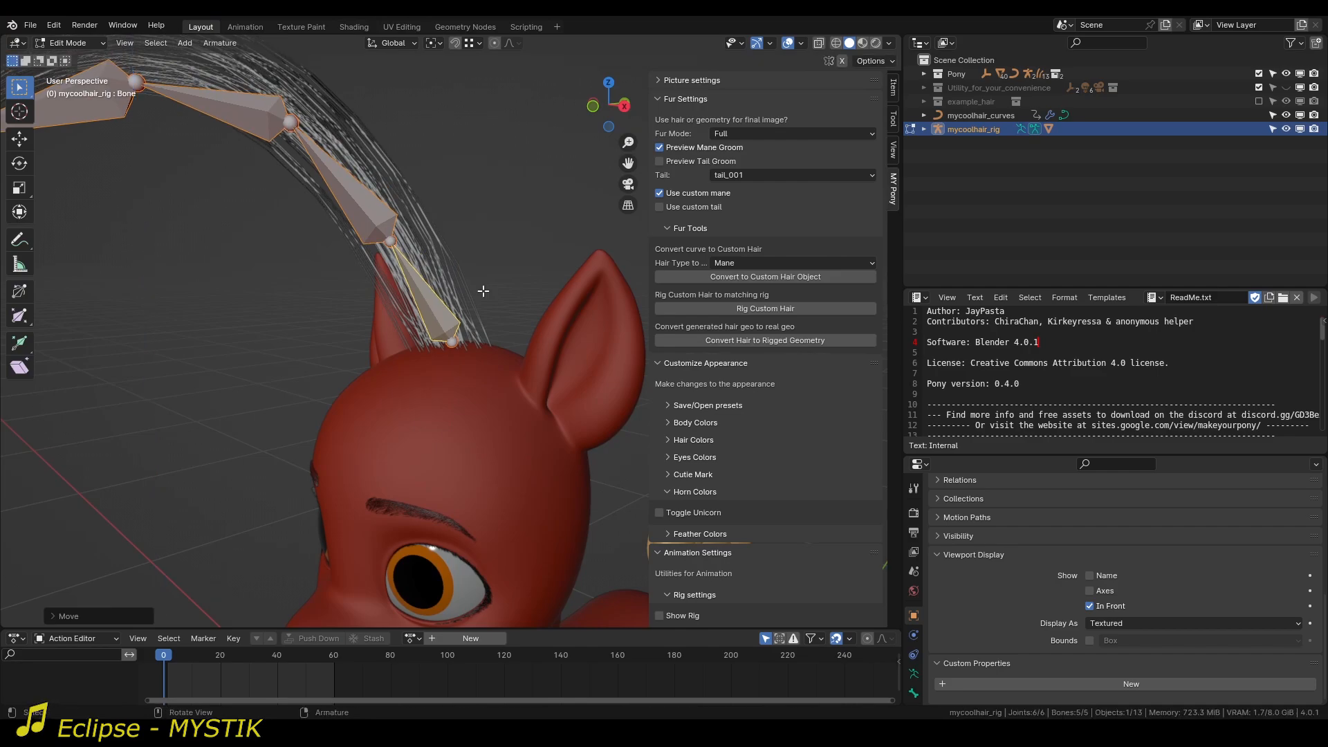
Back in Object Mode, rebind the Mesh Deform modifier of mycoolhair_curves to mycoolhair_rig_GEO.
{"action": "key", "text": "ctrl+Tab"}
{"action": "left_click", "coordinate": [458, 279]}
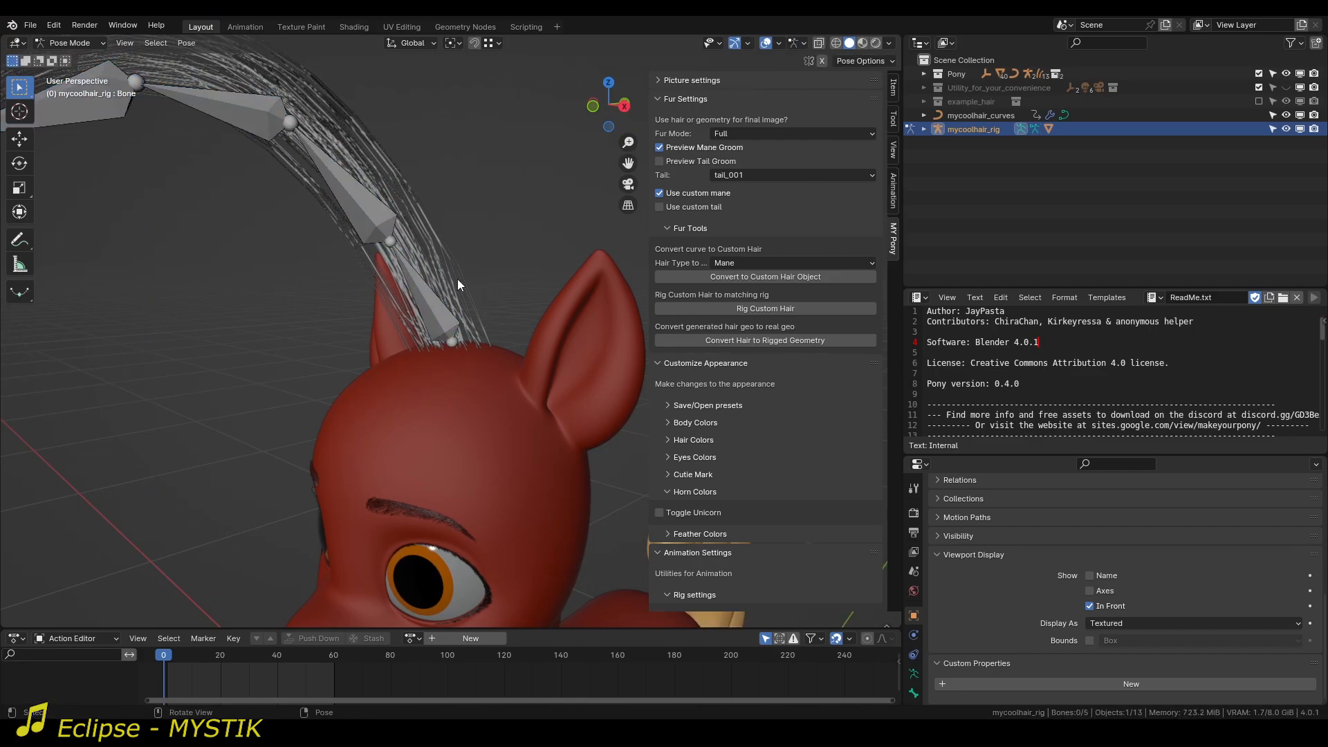
{"action": "key", "text": "ctrl+Tab"}
{"action": "left_click", "coordinate": [458, 279]}
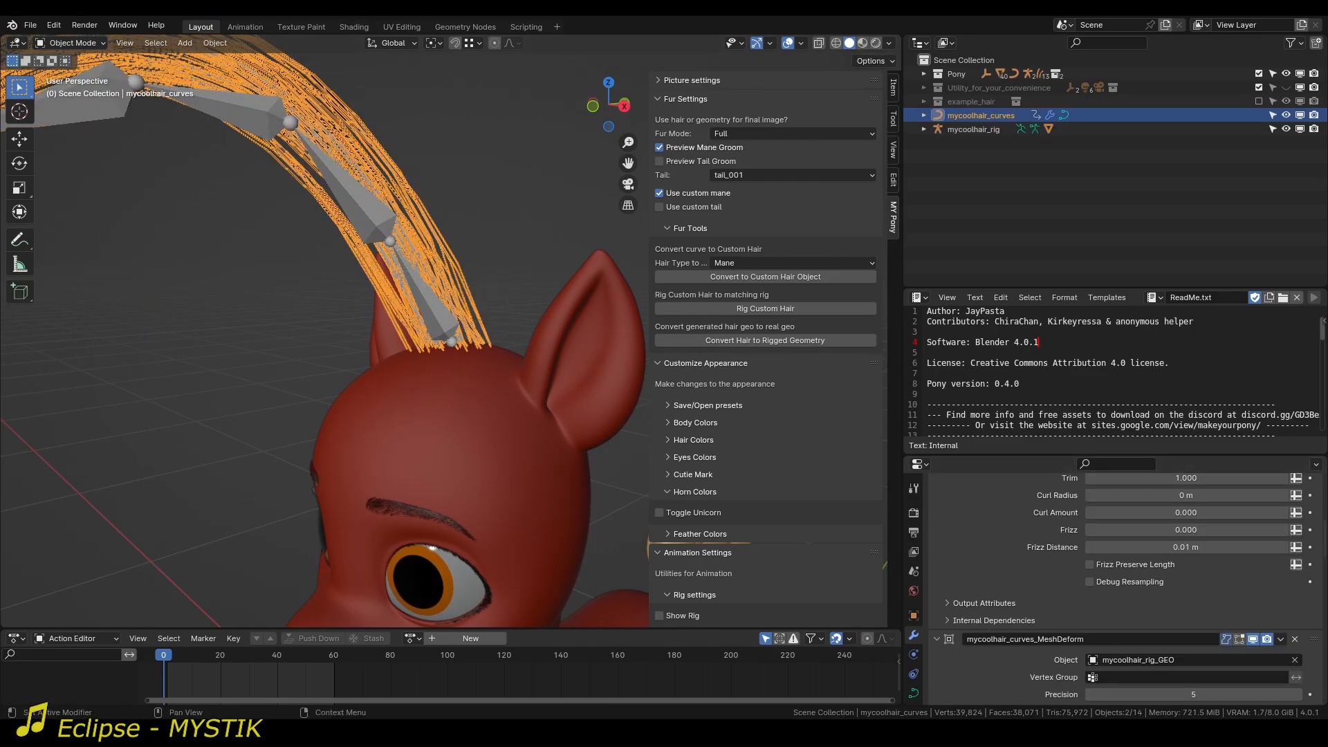
{"action": "scroll", "coordinate": [1069, 628], "scroll_direction": "down", "scroll_amount": 4}
{"action": "left_click", "coordinate": [1162, 614]}
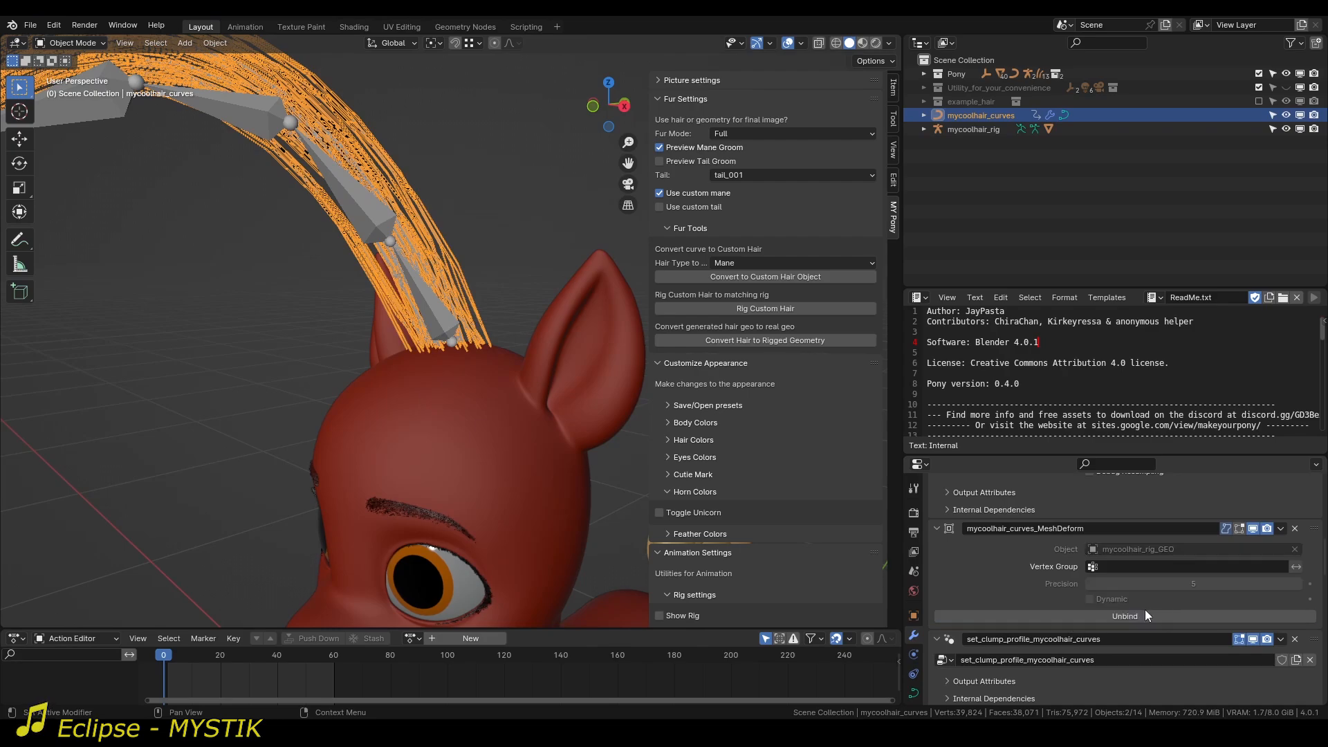
Put the hair rig in Pose Mode and test the rebound strands by rotating Bone.002 and Bone.003.
{"action": "left_click", "coordinate": [437, 301]}
{"action": "key", "text": "ctrl+Tab"}
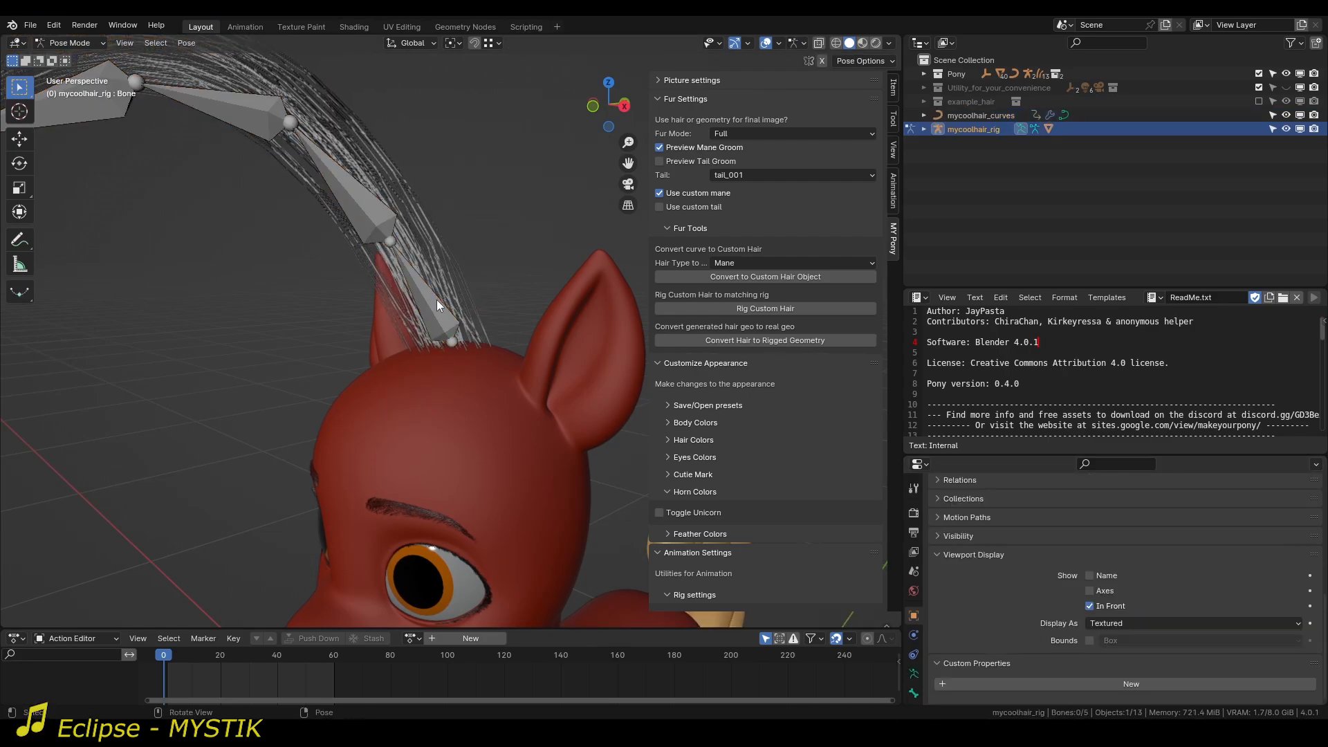
{"action": "left_click", "coordinate": [430, 285]}
{"action": "scroll", "coordinate": [430, 285], "scroll_direction": "down", "scroll_amount": 4}
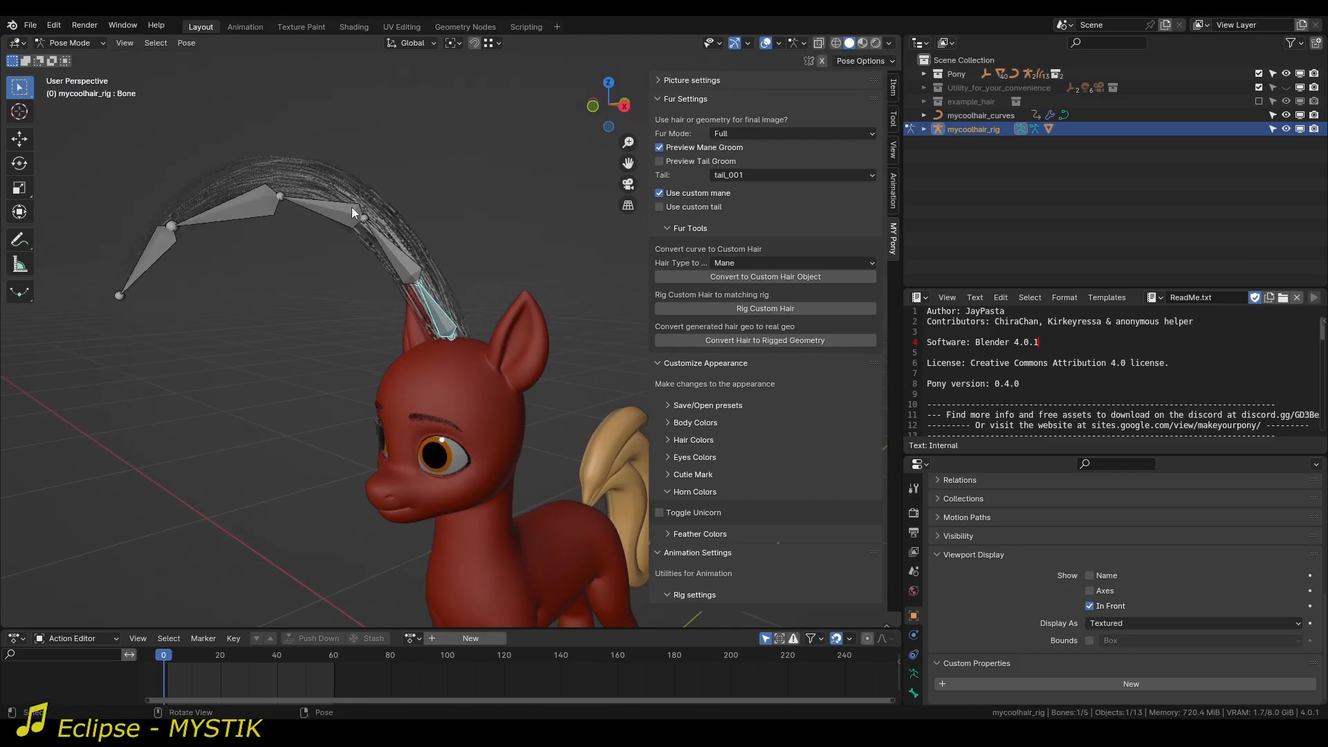
{"action": "left_click", "coordinate": [327, 206]}
{"action": "key", "text": "r"}
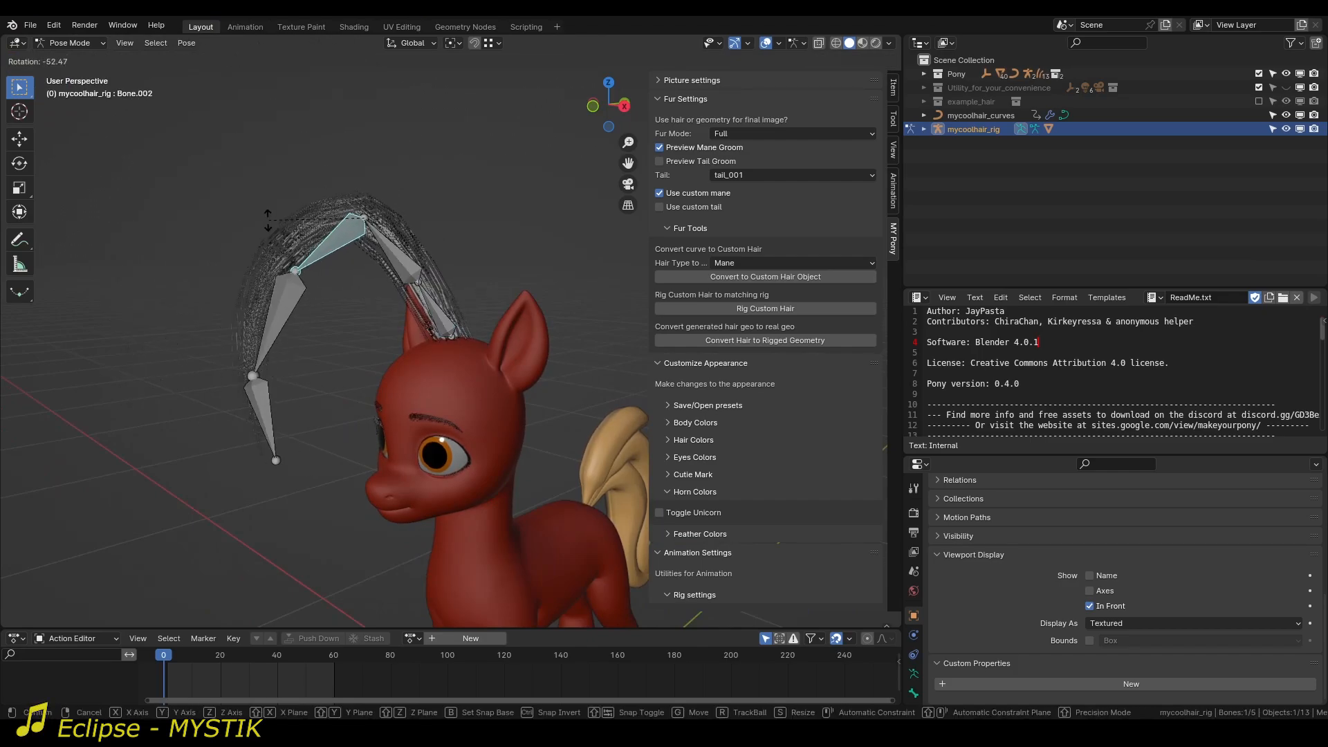
{"action": "right_click", "coordinate": [240, 215]}
{"action": "left_click", "coordinate": [238, 216]}
{"action": "key", "text": "r"}
{"action": "right_click", "coordinate": [239, 232]}
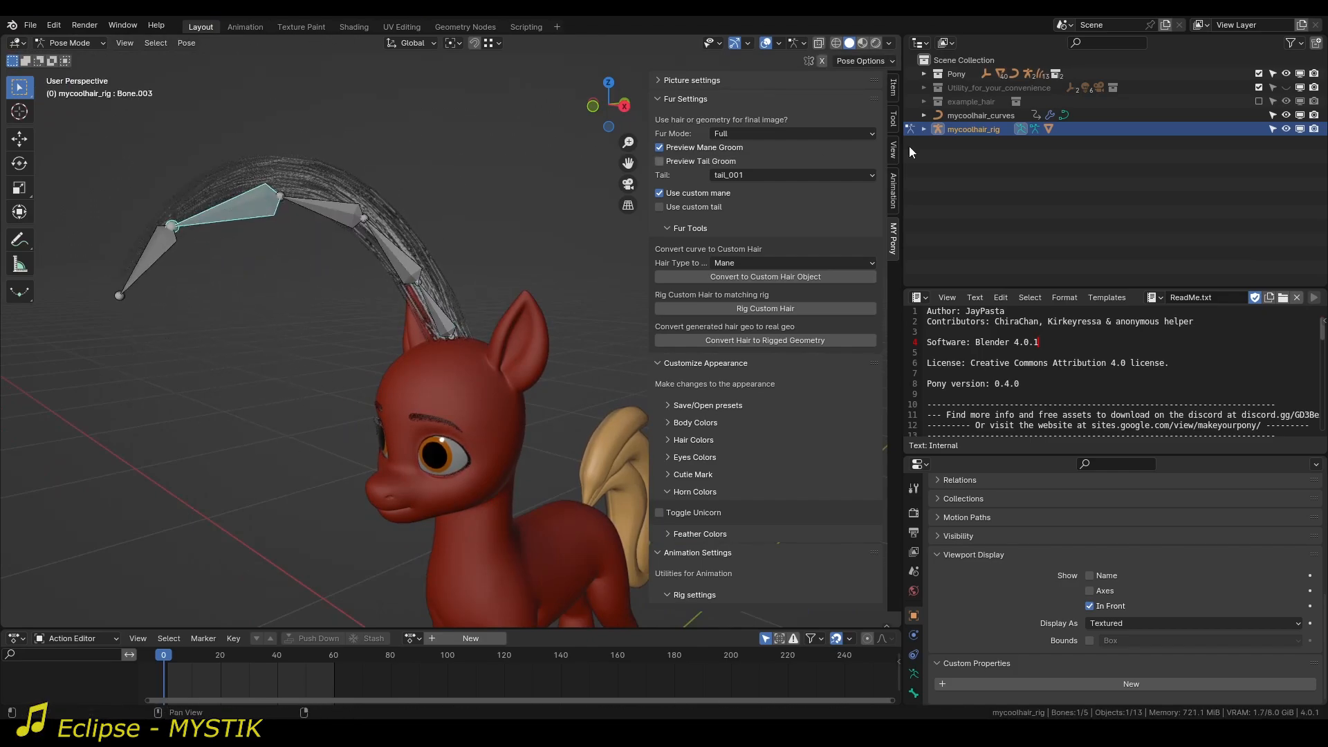
Show the rig's mycoolhair_rig_GEO mesh in the viewport and test how it follows rotations of the last two bones.
{"action": "left_click", "coordinate": [924, 130]}
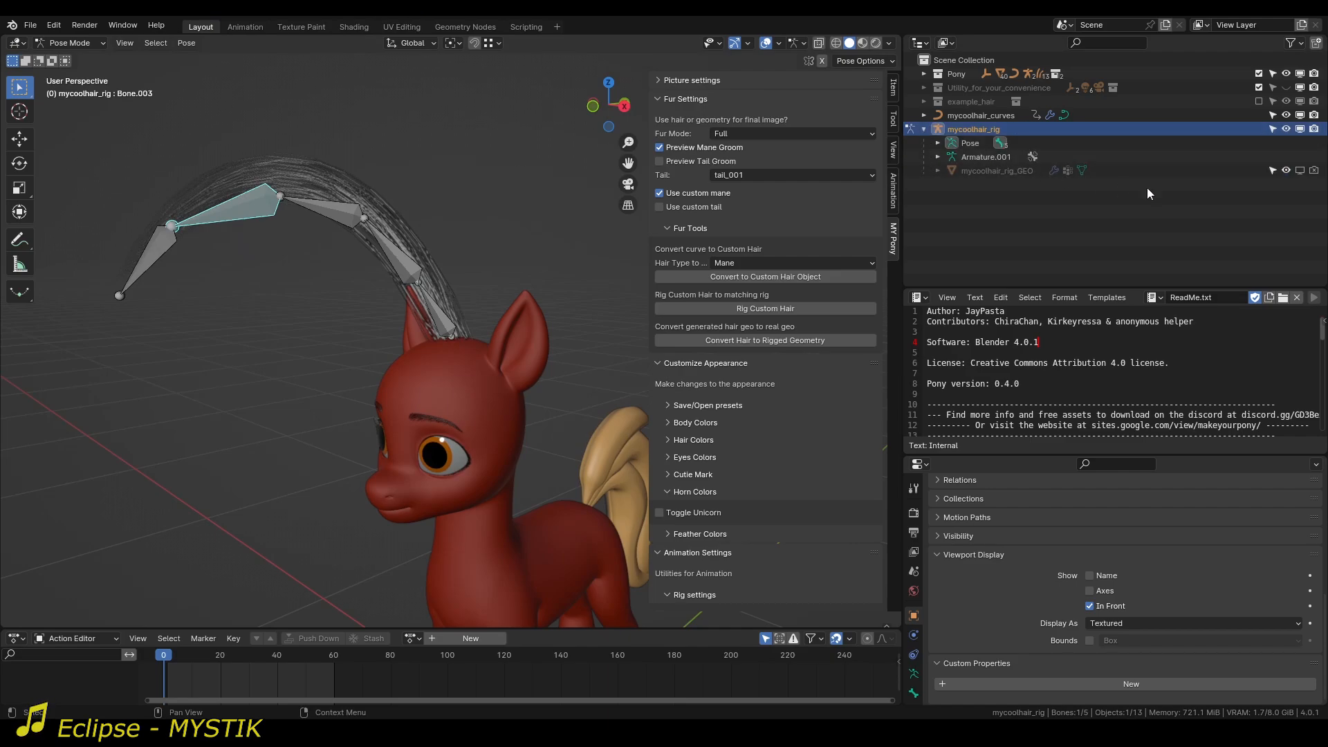
{"action": "left_click", "coordinate": [1299, 171]}
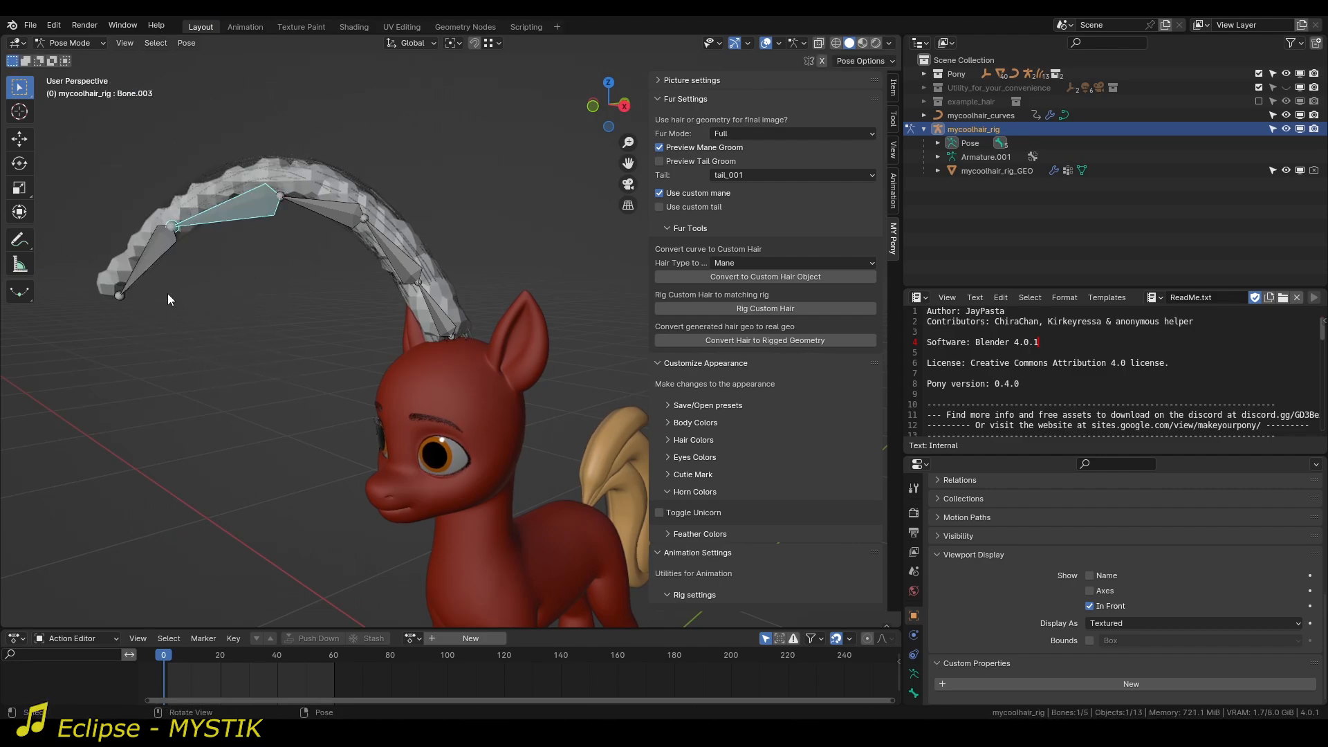
{"action": "left_click", "coordinate": [164, 278]}
{"action": "key", "text": "r"}
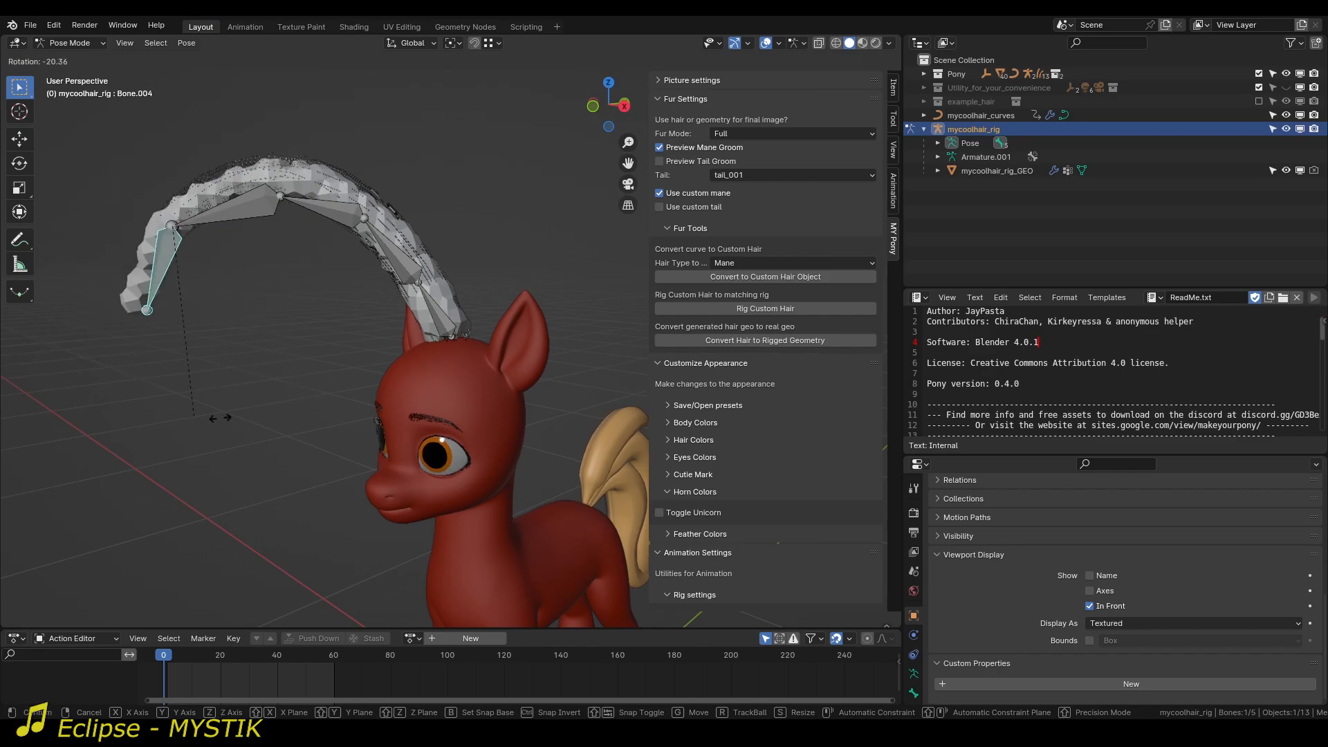
{"action": "left_click", "coordinate": [314, 409]}
{"action": "middle_click_drag", "start_coordinate": [313, 410], "coordinate": [462, 310]}
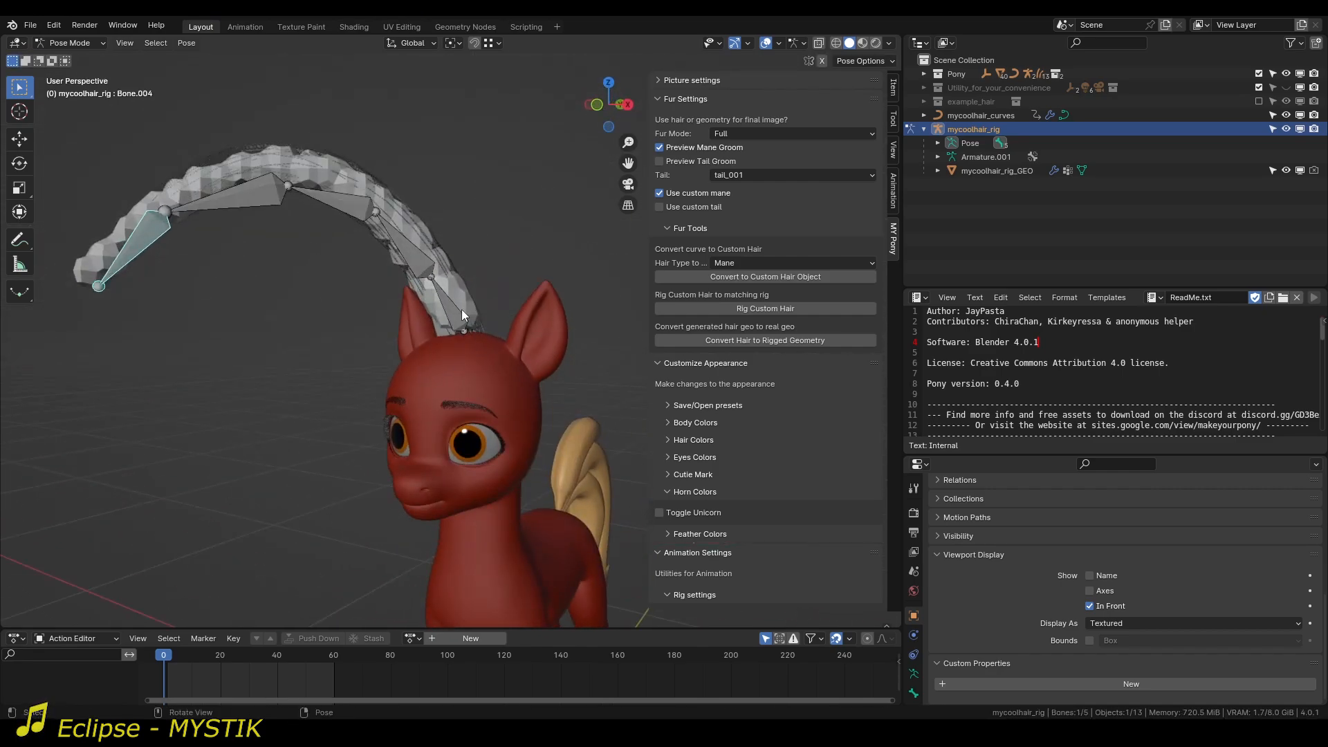
{"action": "left_click", "coordinate": [310, 165]}
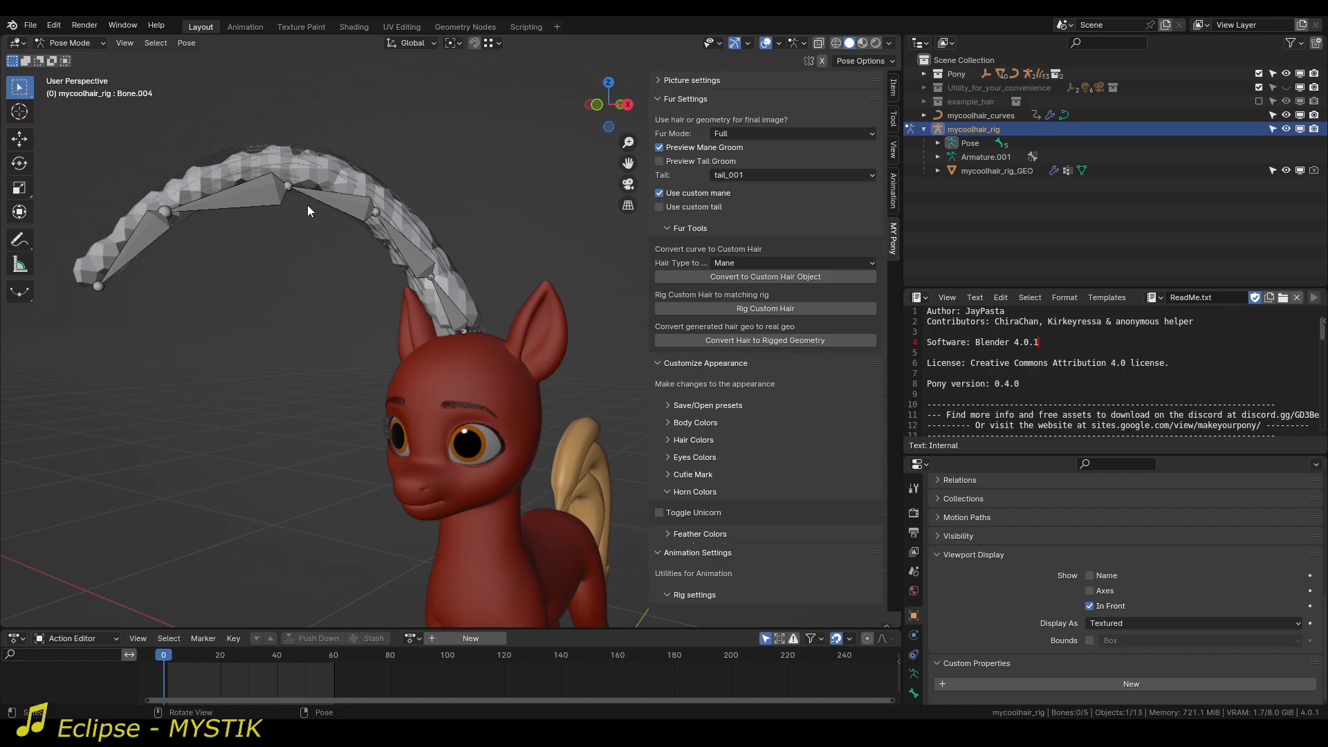
{"action": "middle_click_drag", "start_coordinate": [308, 205], "coordinate": [360, 264]}
Leave Pose Mode and unbind the hair curves from the deform mesh in the Mesh Deform modifier.
{"action": "key", "text": "ctrl+Tab"}
{"action": "left_click", "coordinate": [366, 192]}
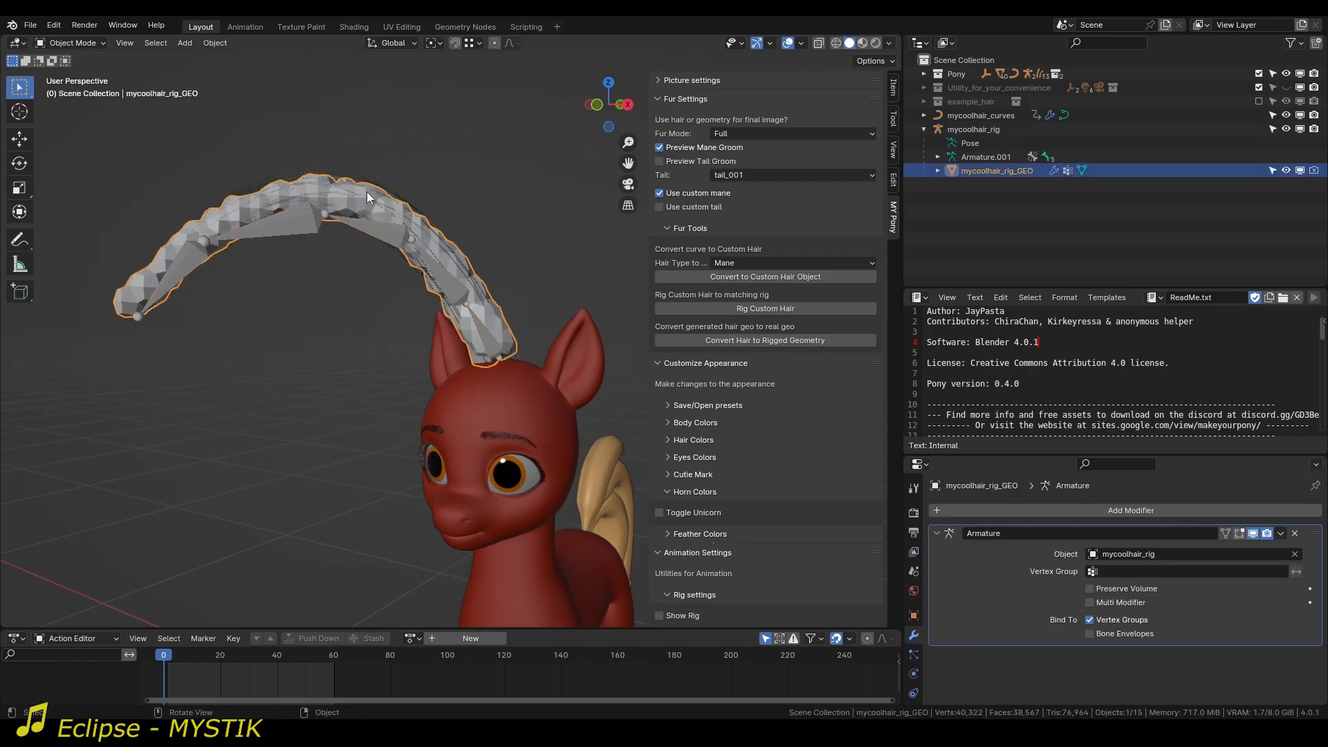
{"action": "left_click", "coordinate": [466, 272]}
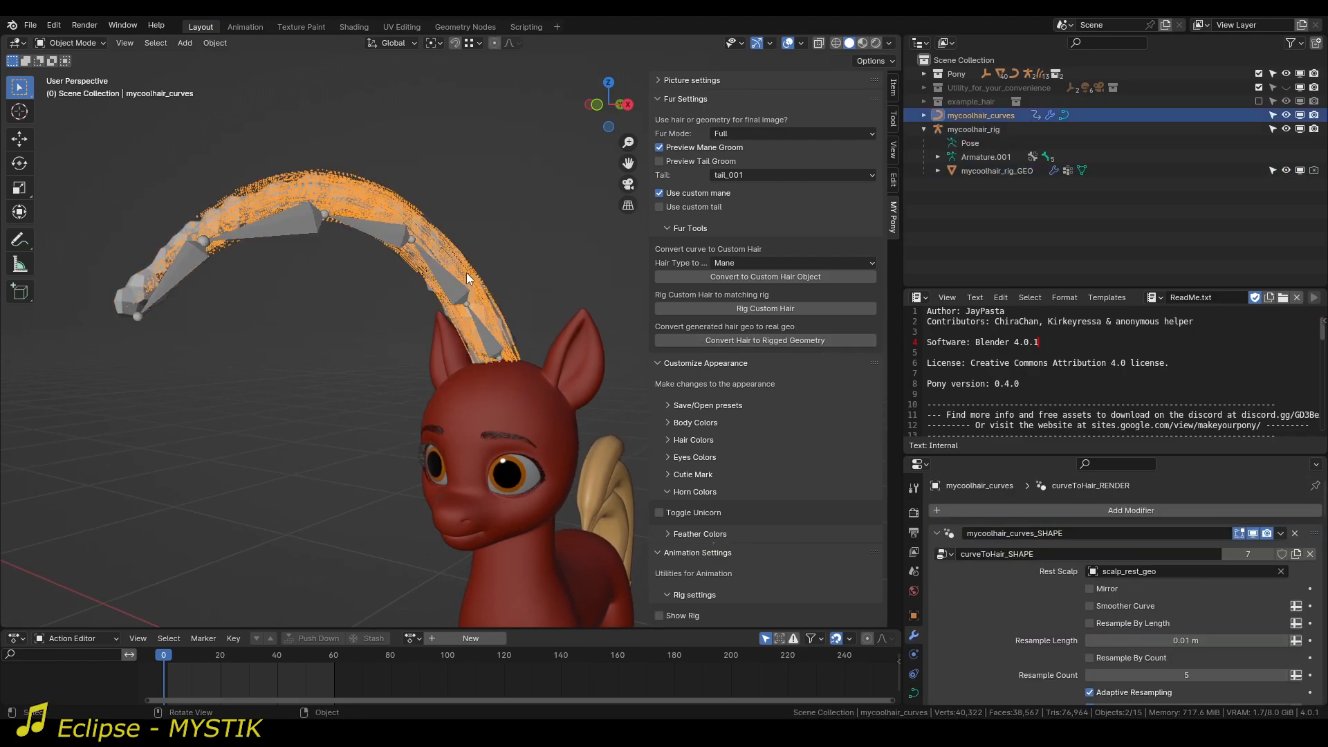
{"action": "scroll", "coordinate": [981, 632], "scroll_direction": "down", "scroll_amount": 6}
{"action": "left_click", "coordinate": [1133, 672]}
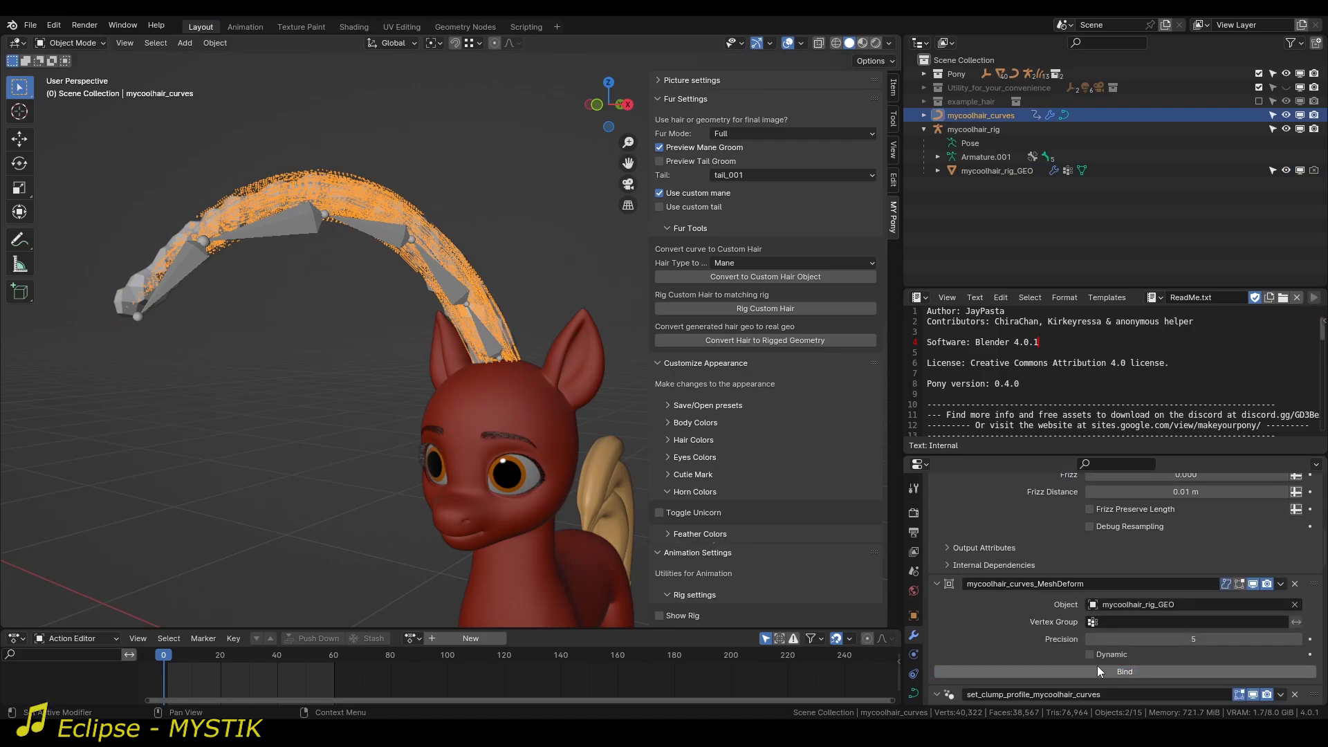
Move the whole mycoolhair_rig_GEO mesh down about 0.023 m along Z in Edit Mode, then return to Object Mode.
{"action": "left_click", "coordinate": [982, 171]}
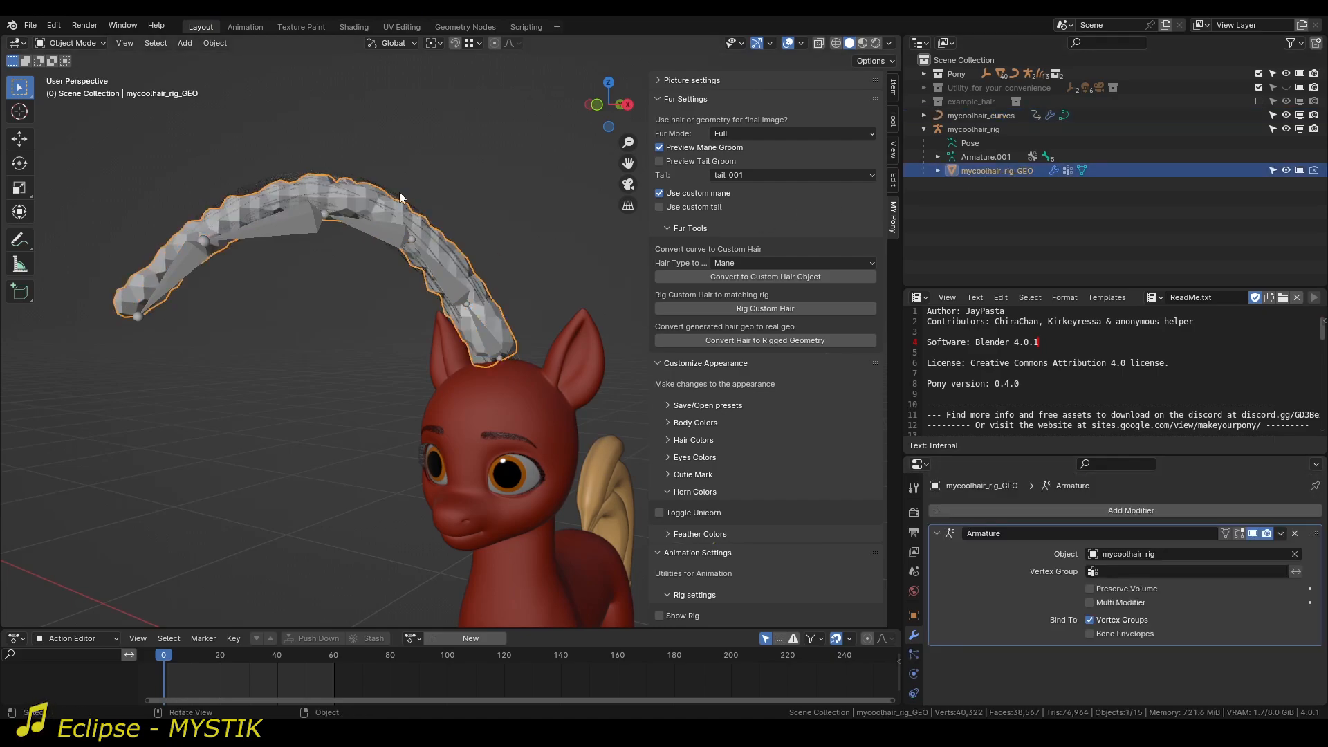
{"action": "key", "text": "Tab"}
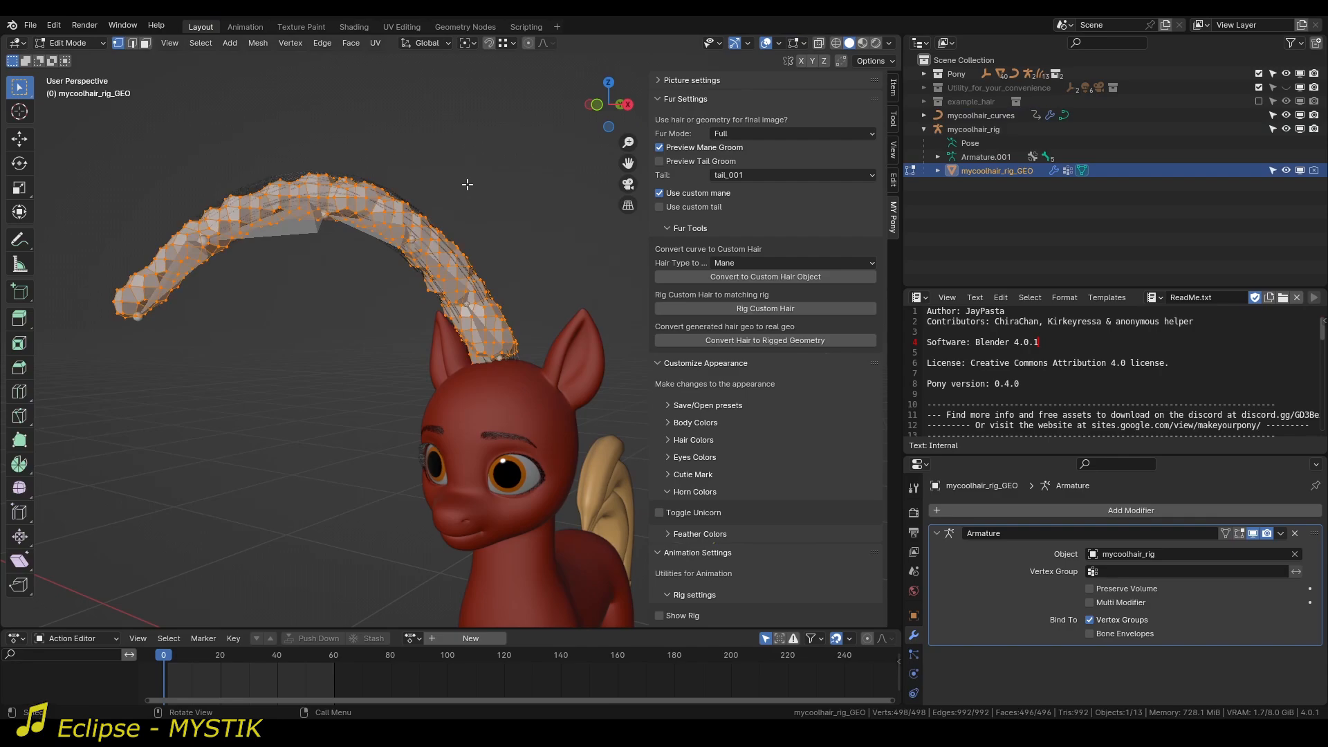
{"action": "key", "text": "g"}
{"action": "key", "text": "z"}
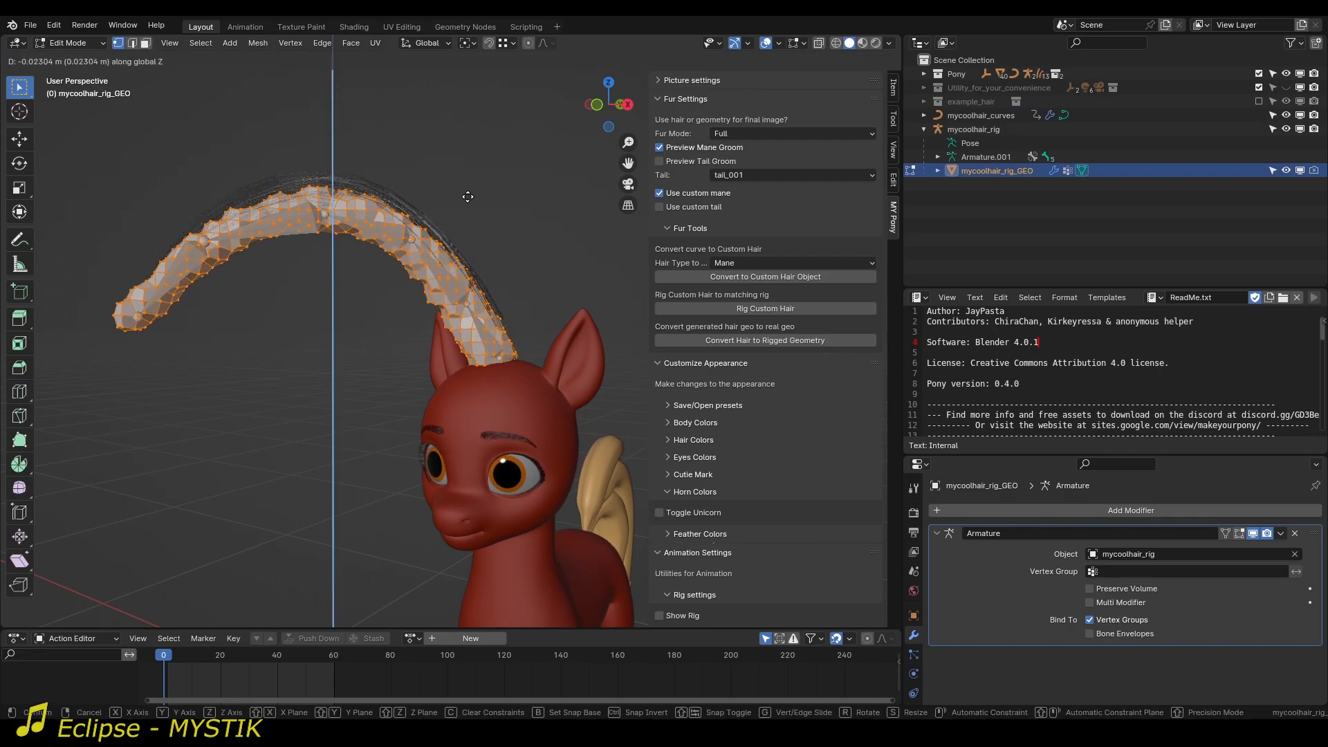
{"action": "left_click", "coordinate": [467, 196]}
{"action": "key", "text": "Tab"}
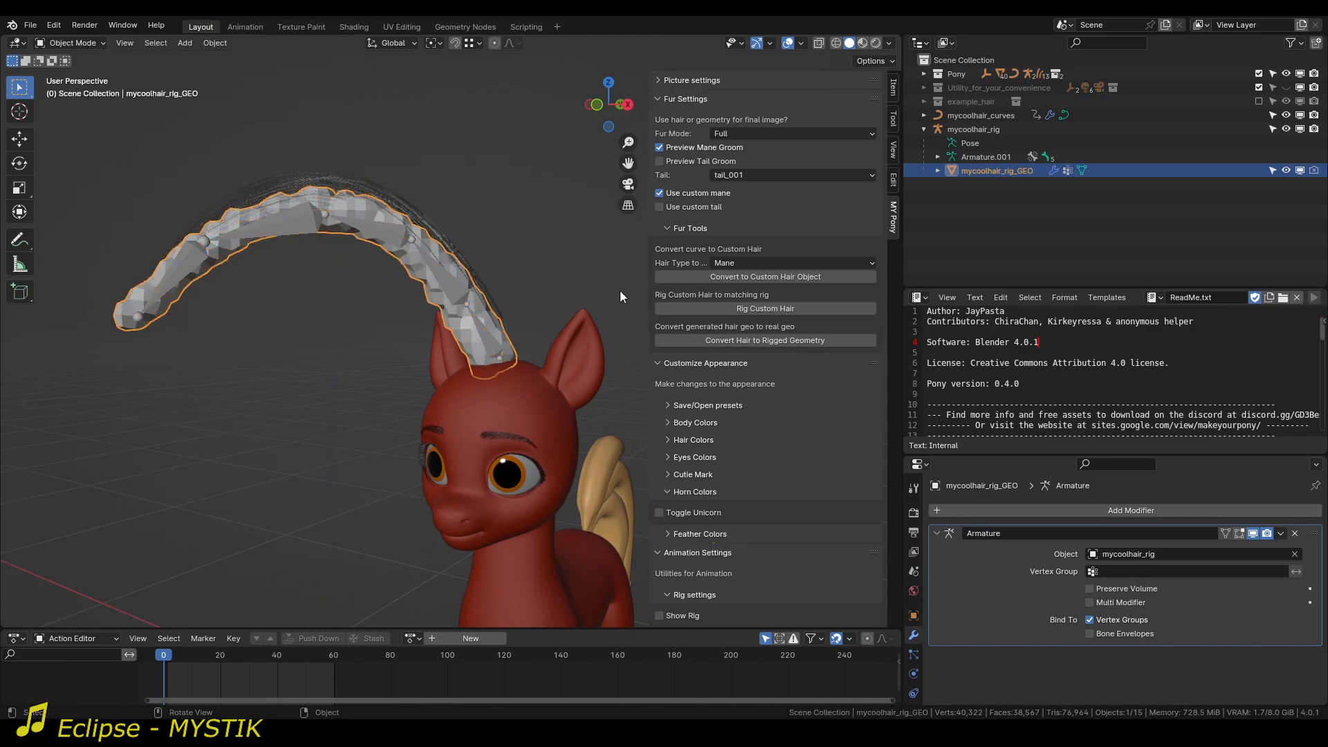
Bind mycoolhair_curves to the lowered deform mesh in its Mesh Deform modifier.
{"action": "left_click", "coordinate": [418, 198]}
{"action": "scroll", "coordinate": [1082, 625], "scroll_direction": "down", "scroll_amount": 5}
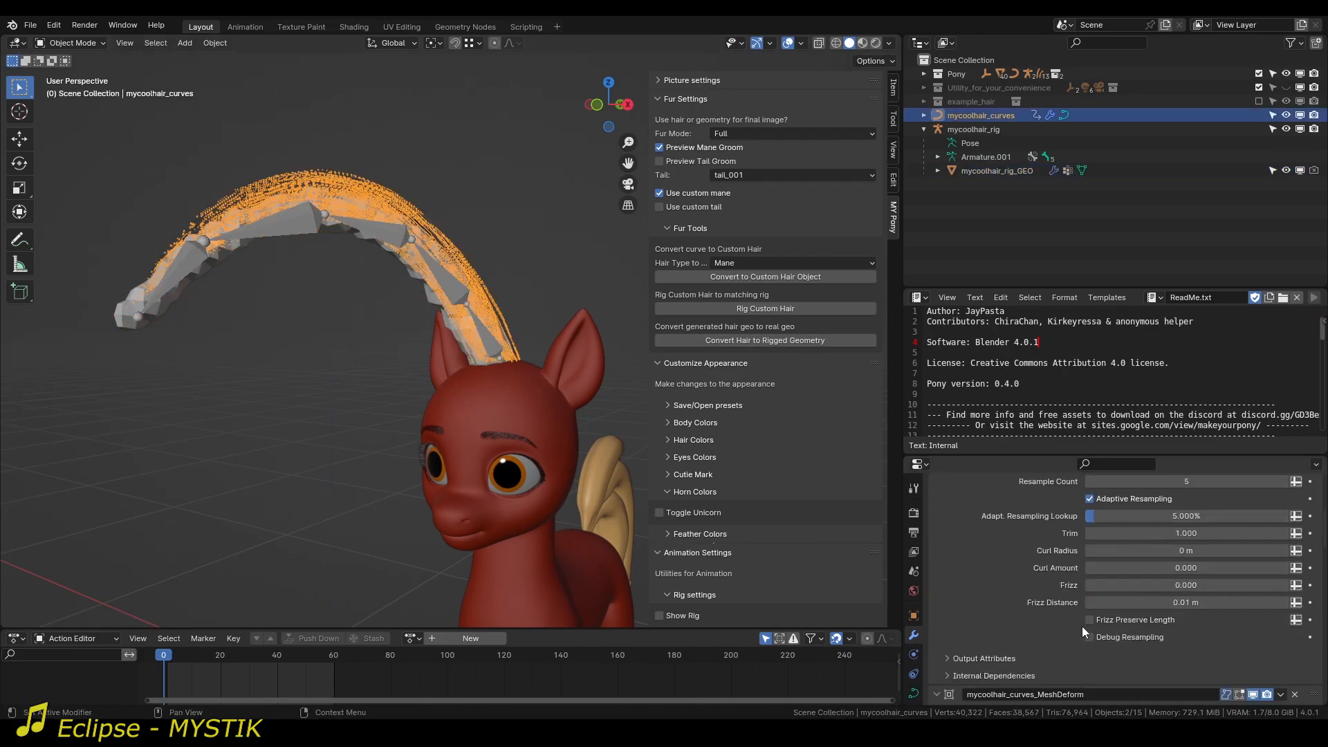
{"action": "left_click", "coordinate": [1149, 649]}
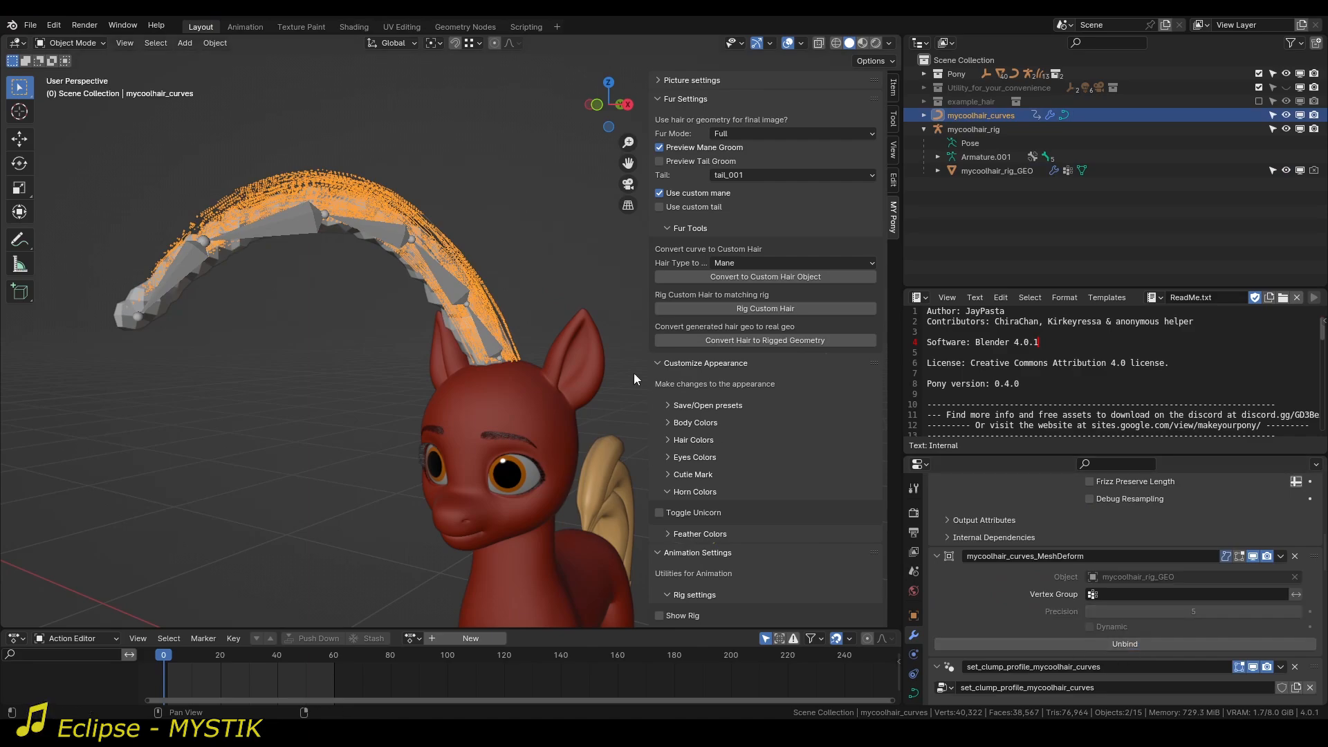
Examine how the strands and the original curve in Edit Mode line up with the lowered deform mesh.
{"action": "scroll", "coordinate": [487, 246], "scroll_direction": "up", "scroll_amount": 5}
{"action": "scroll", "coordinate": [550, 413], "scroll_direction": "down", "scroll_amount": 5}
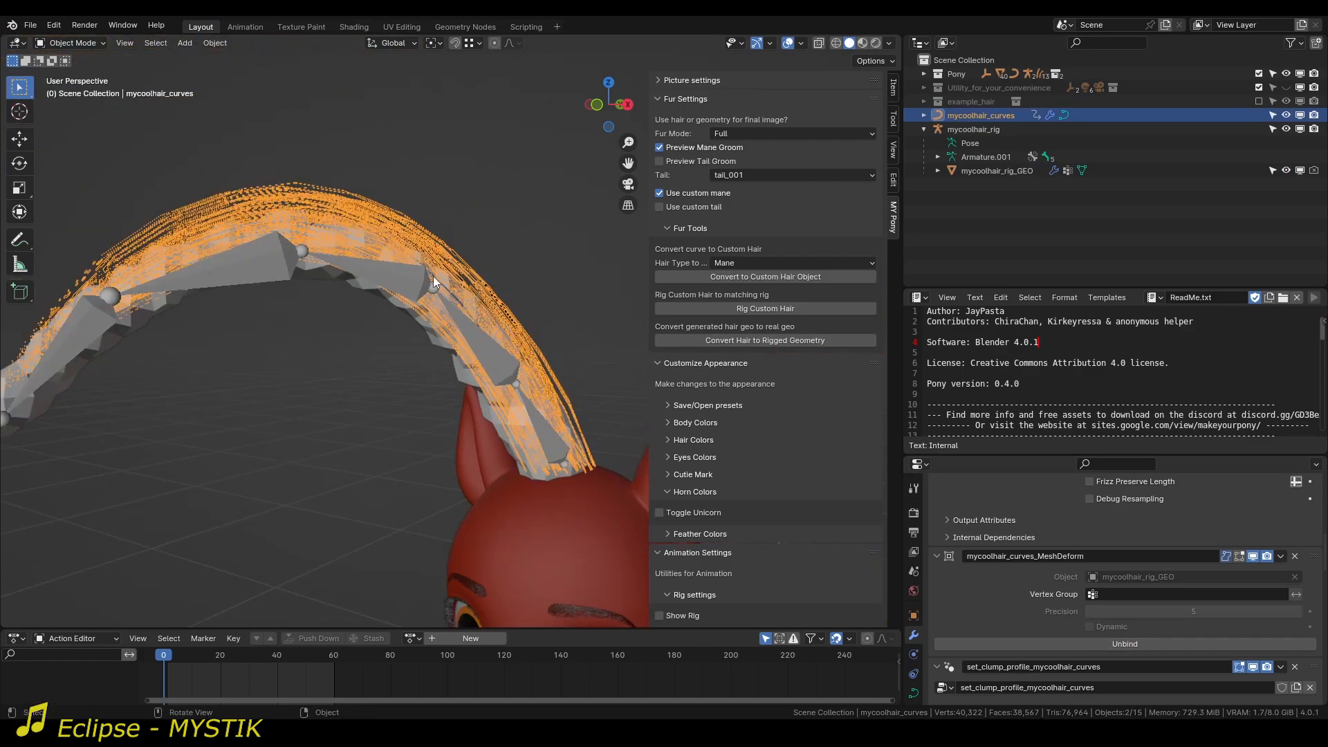
{"action": "key", "text": "Tab"}
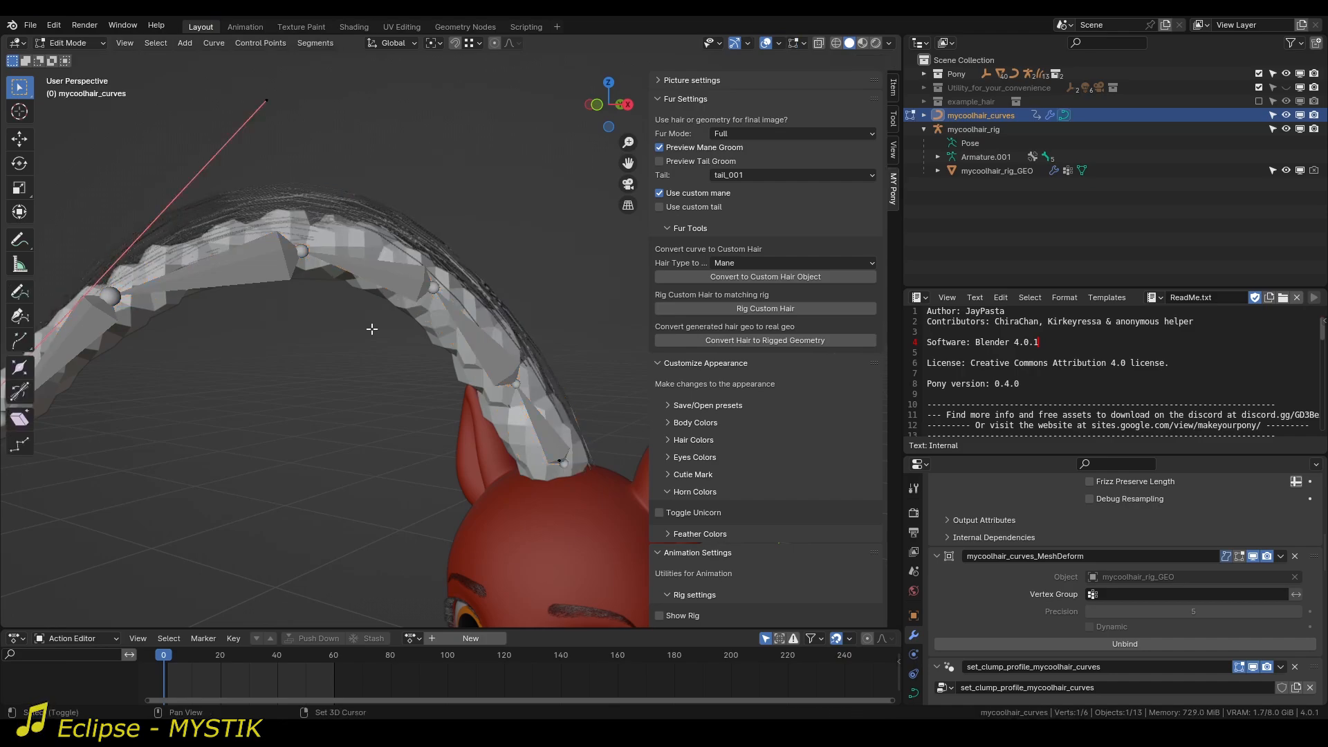
{"action": "middle_click_drag", "start_coordinate": [464, 270], "coordinate": [448, 340]}
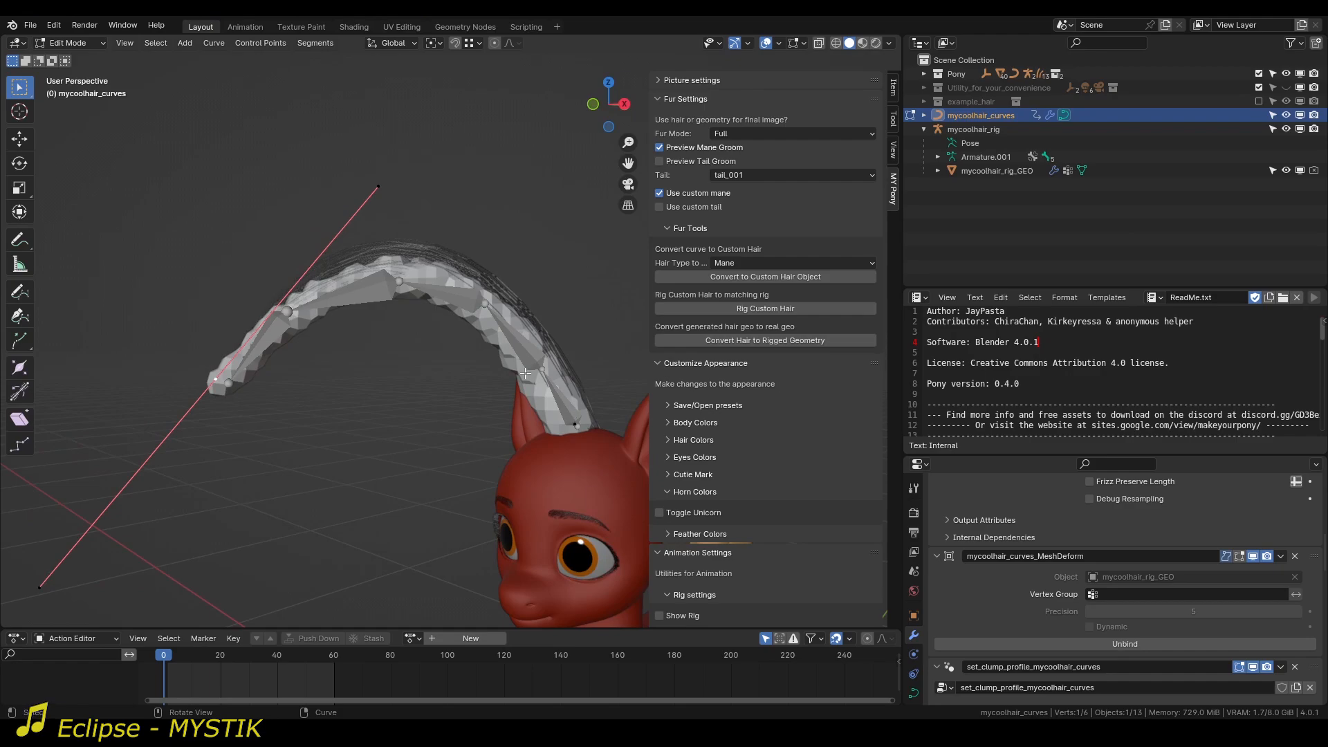
{"action": "key", "text": "Tab"}
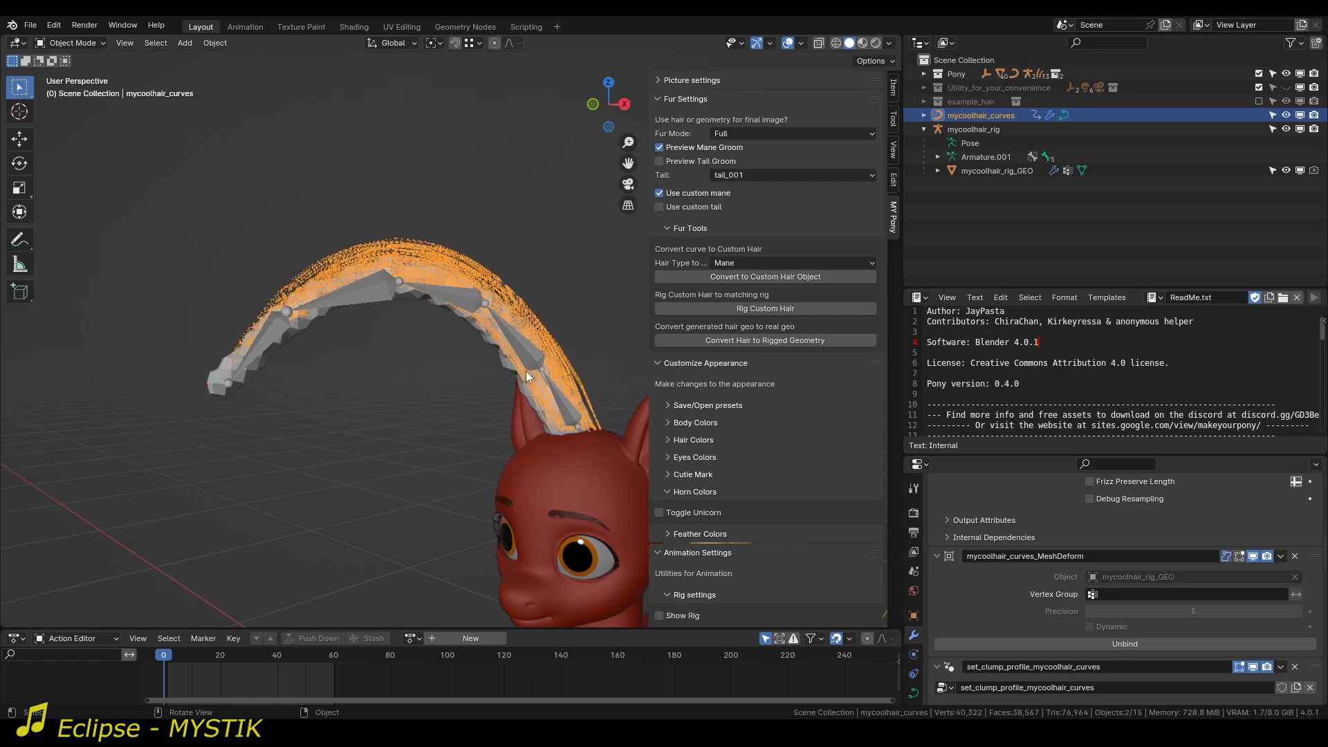
Put the hair rig in Pose Mode and test the offset binding by rotating Bone.002 and the root bone.
{"action": "left_click", "coordinate": [463, 297]}
{"action": "key", "text": "ctrl+Tab"}
{"action": "left_click", "coordinate": [464, 297]}
{"action": "key", "text": "r"}
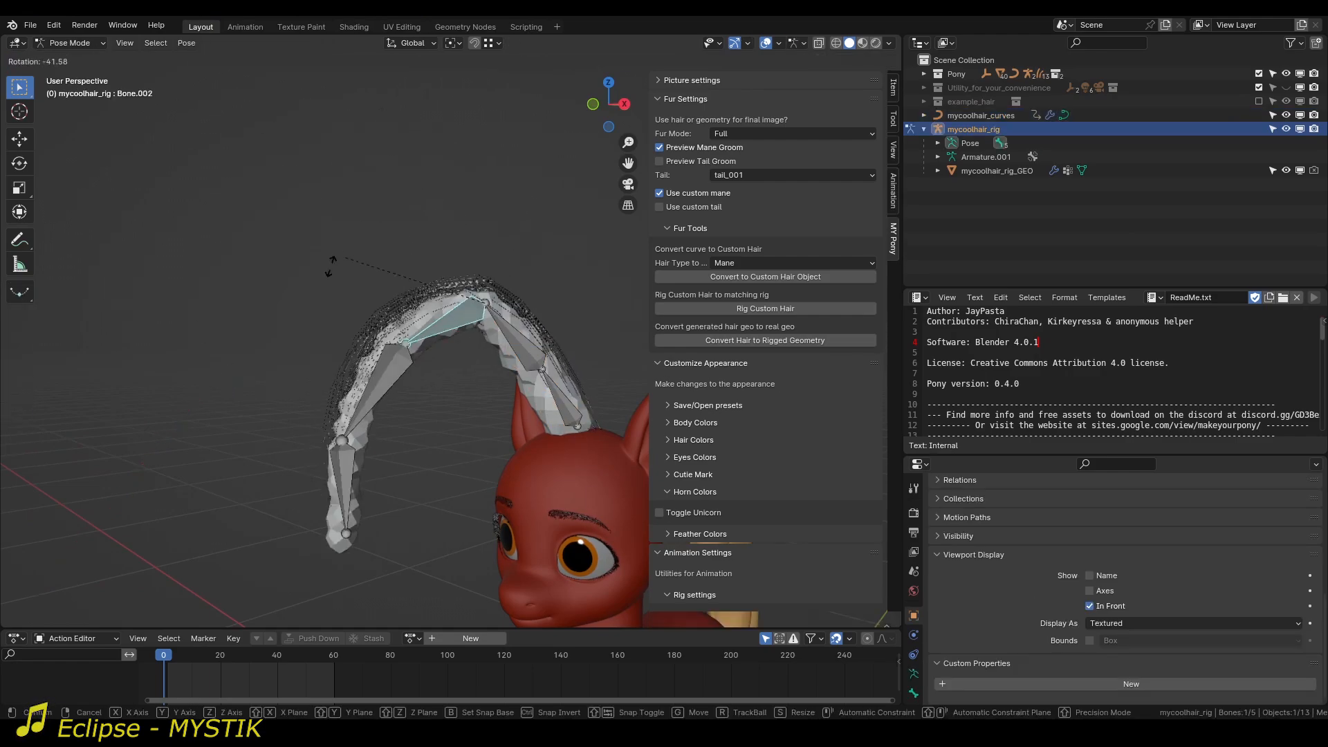
{"action": "left_click", "coordinate": [328, 337]}
{"action": "left_click", "coordinate": [551, 383]}
{"action": "key", "text": "r"}
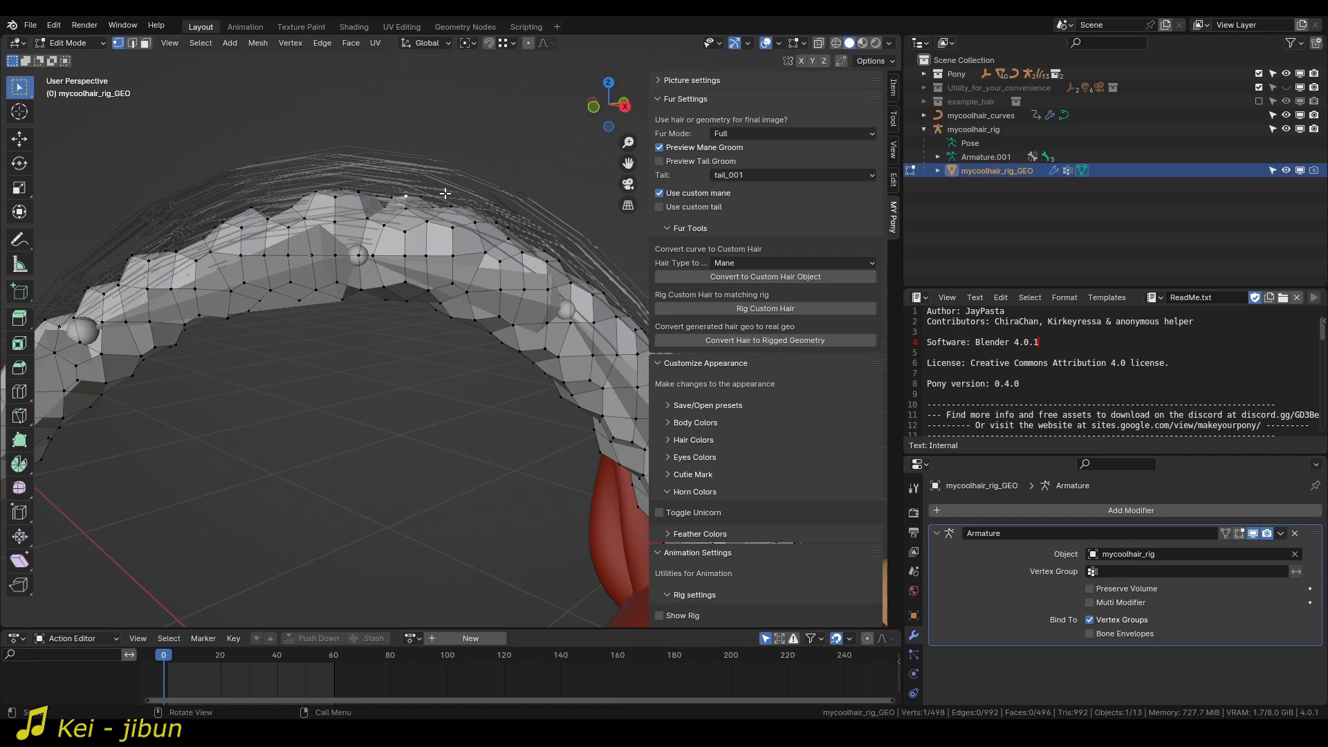
Pull the top middle of mycoolhair_rig_GEO downward with proportional editing, and bind mycoolhair_curves to the sagging mesh in its Mesh Deform modifier.
{"action": "key", "text": "o"}
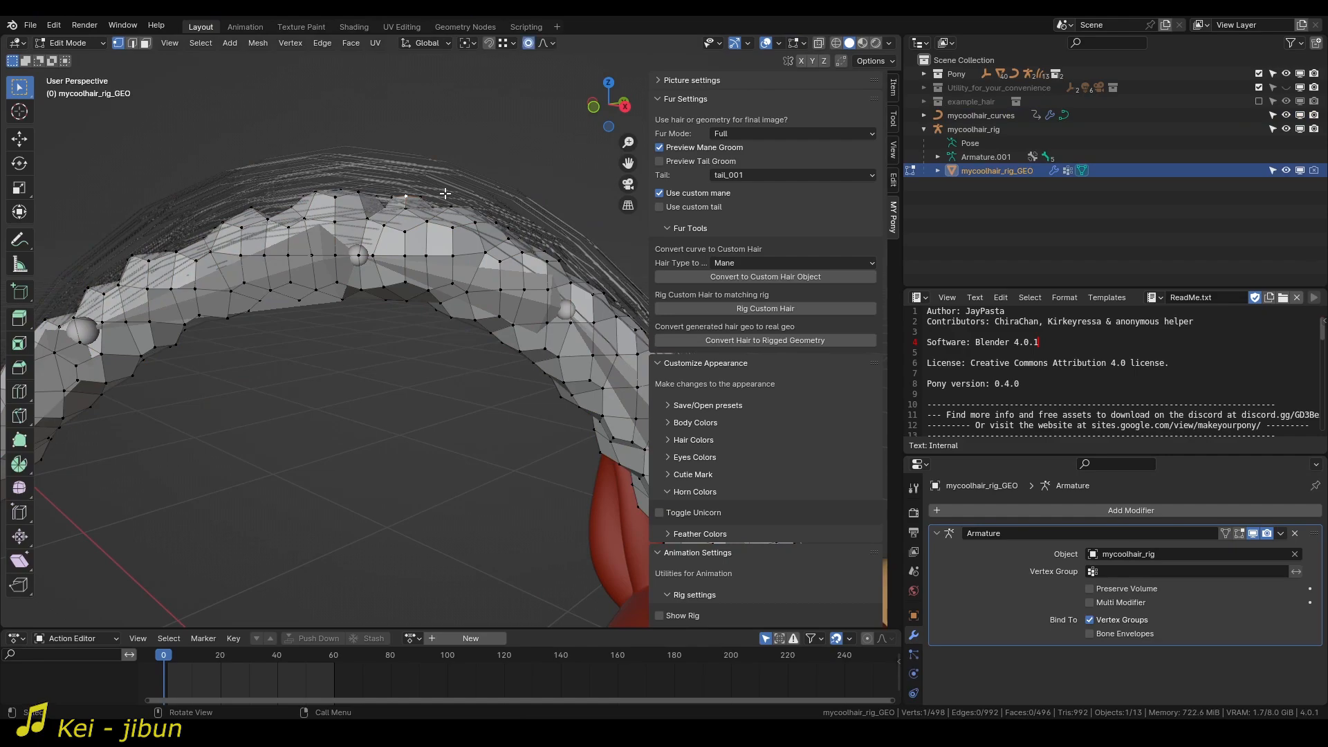
{"action": "key", "text": "g"}
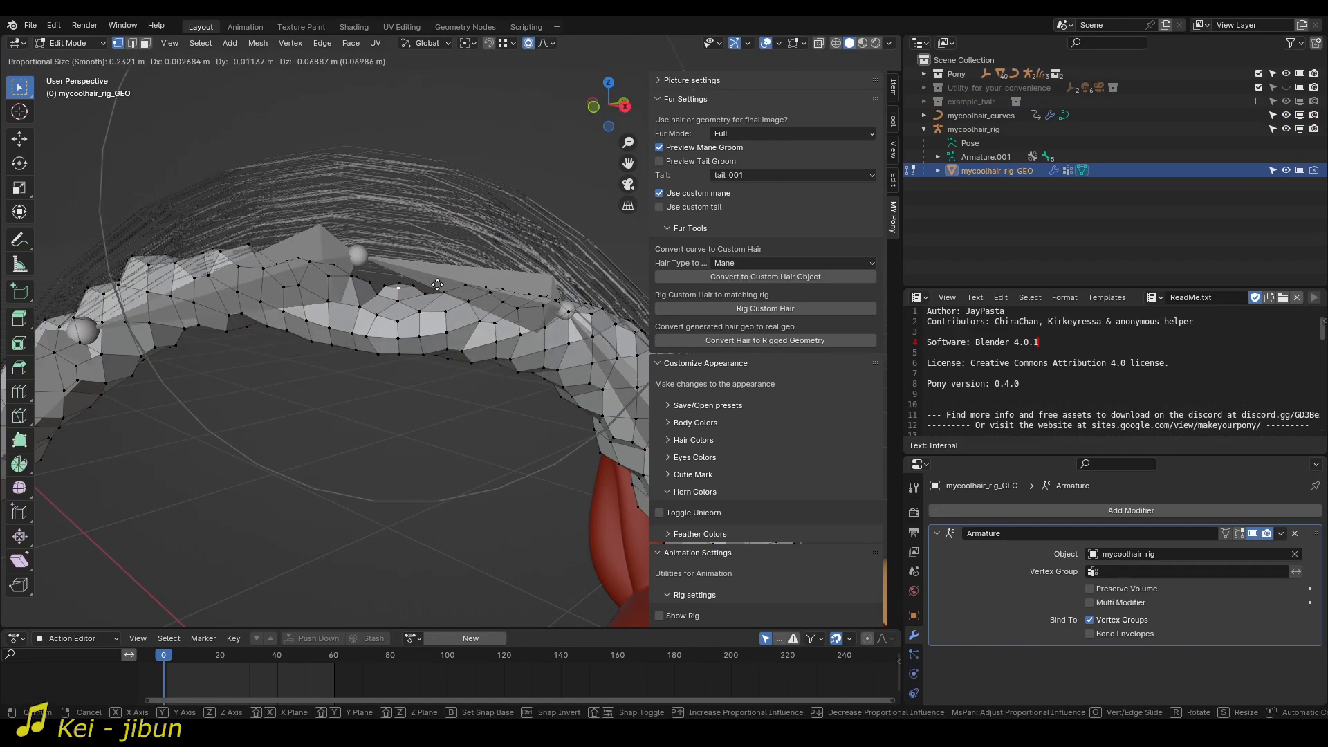
{"action": "left_click", "coordinate": [431, 303]}
{"action": "key", "text": "Tab"}
{"action": "scroll", "coordinate": [429, 303], "scroll_direction": "down", "scroll_amount": 4}
{"action": "left_click", "coordinate": [417, 301]}
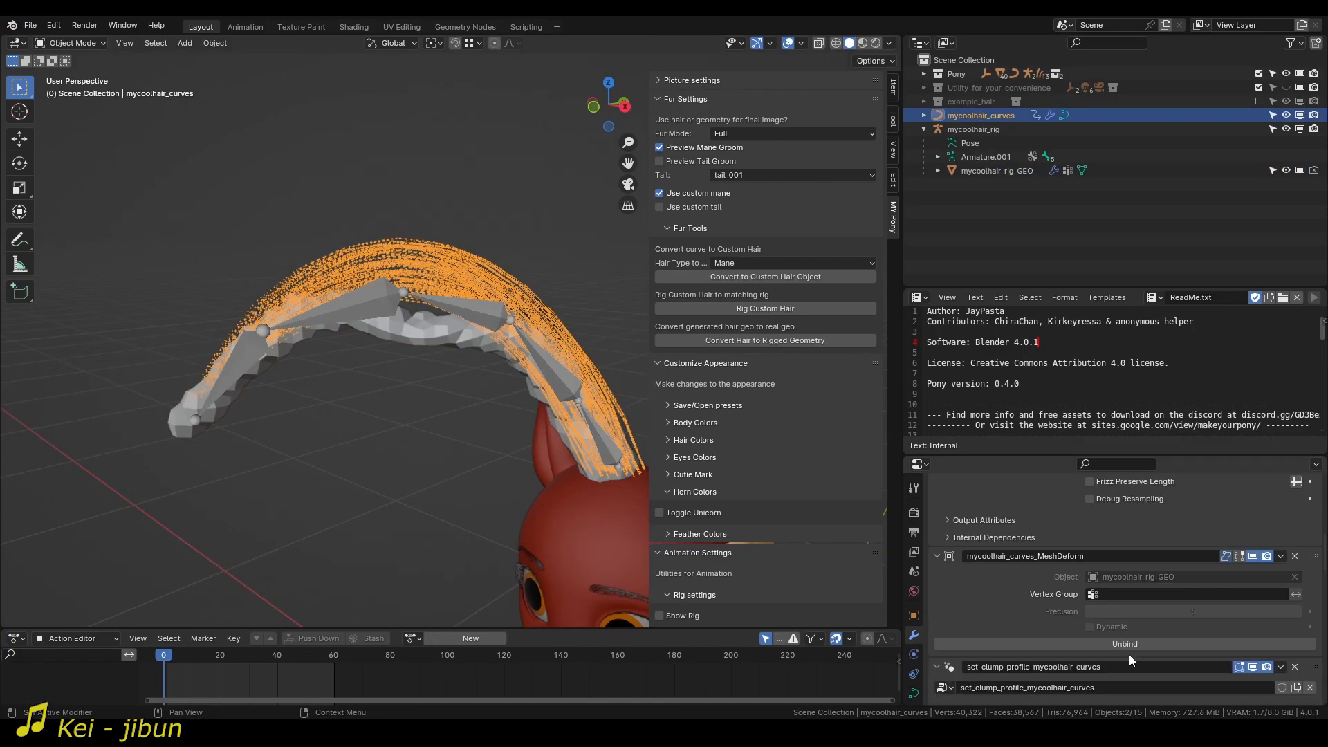
Test the binding in Pose Mode by rotating Bone.002 and the root bone both ways, cancelling the rotations and returning to Object Mode.
{"action": "left_click", "coordinate": [462, 310]}
{"action": "key", "text": "ctrl+Tab"}
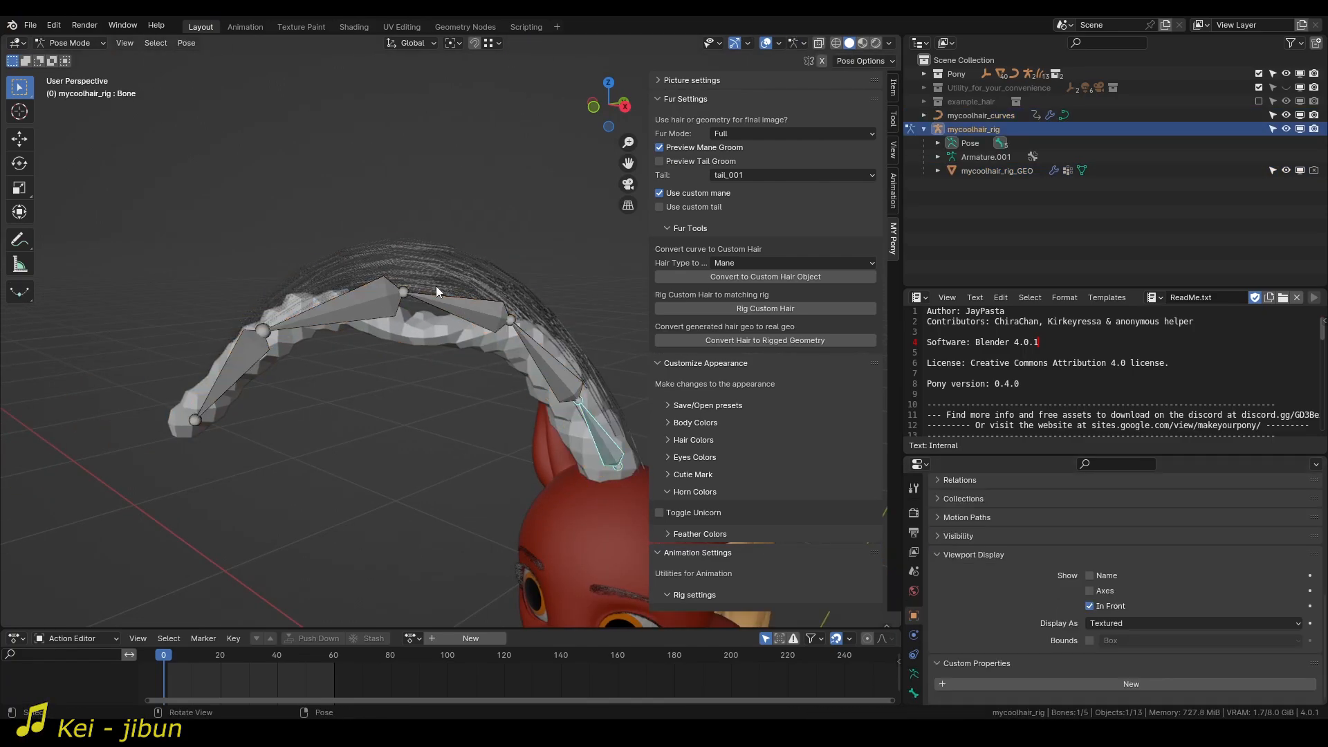
{"action": "key", "text": "r"}
{"action": "left_click", "coordinate": [504, 248]}
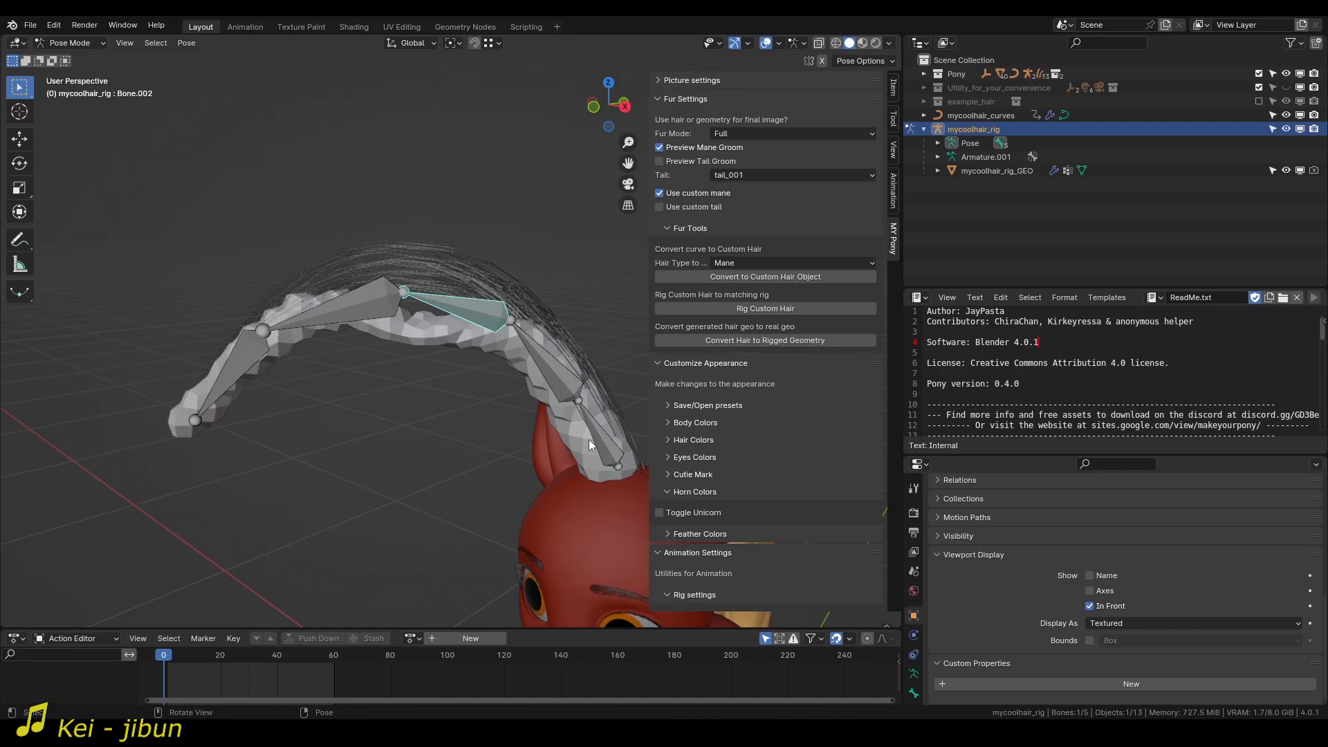
{"action": "left_click", "coordinate": [591, 438]}
{"action": "key", "text": "r"}
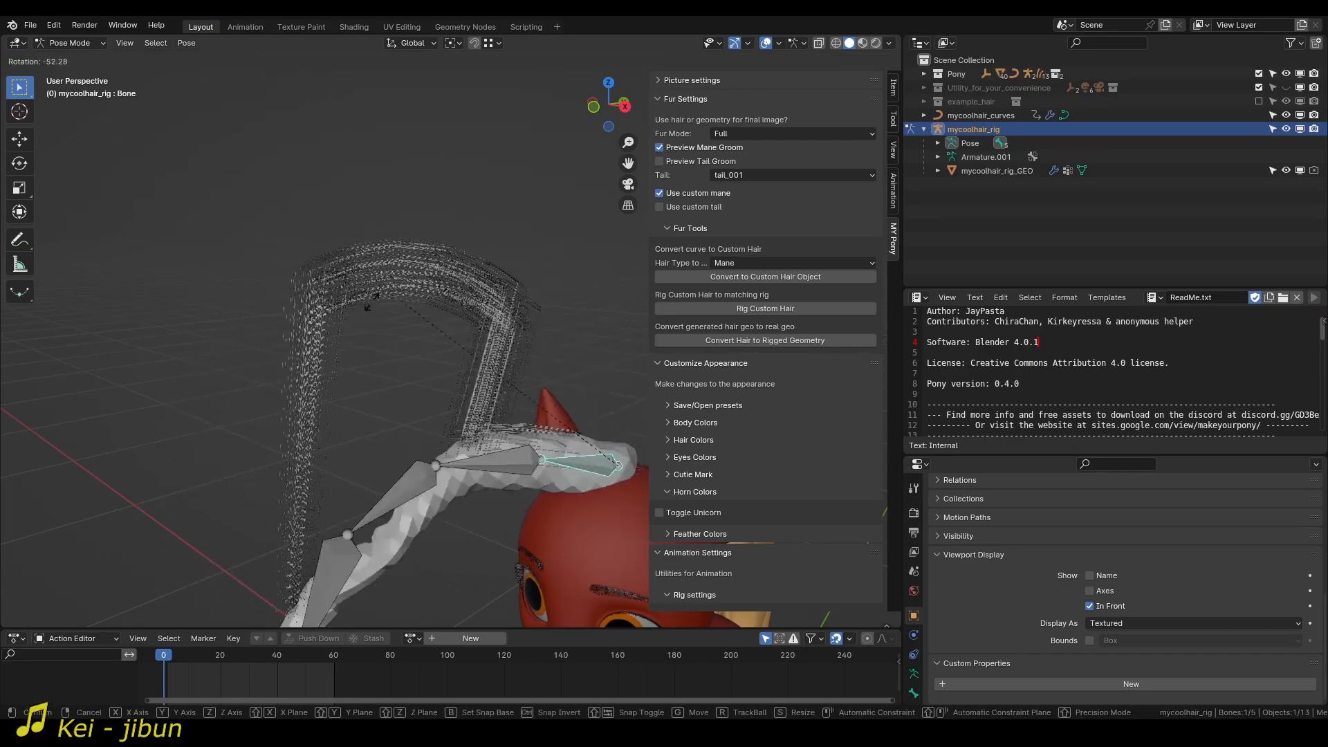
{"action": "left_click", "coordinate": [434, 293]}
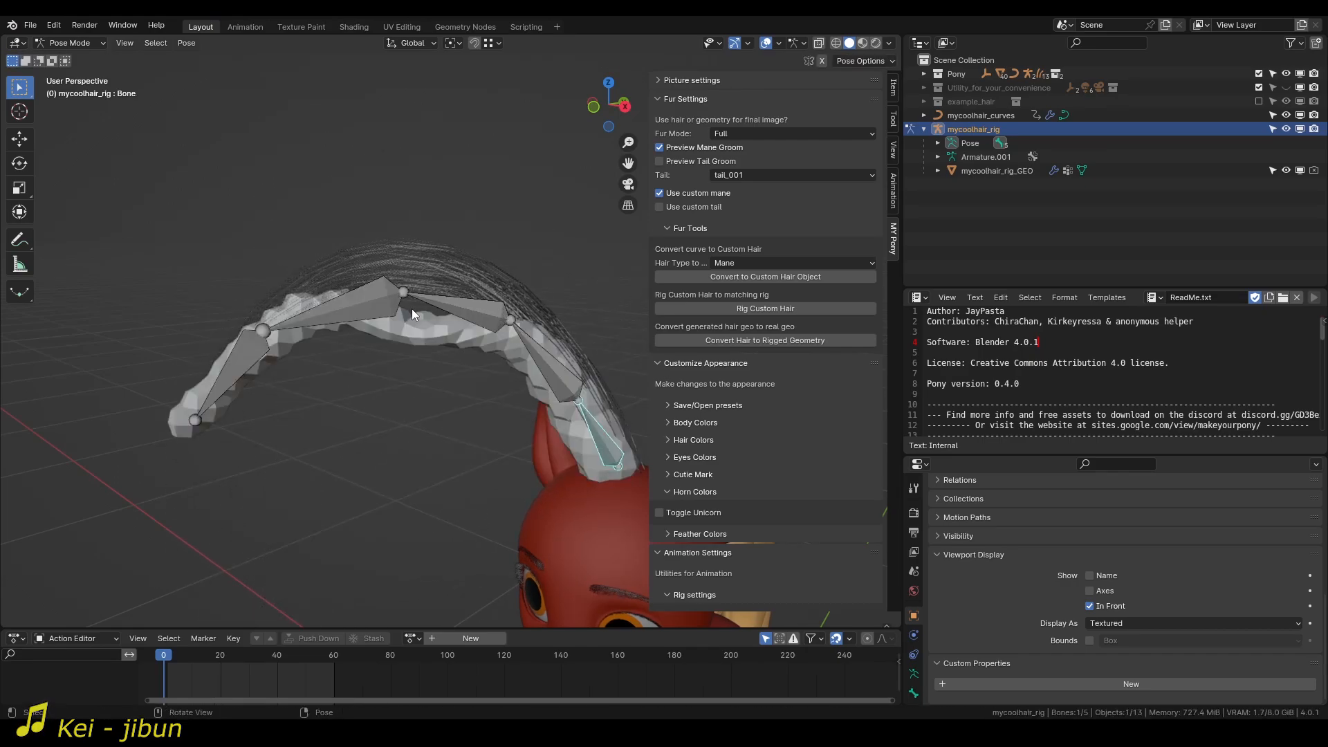
{"action": "key", "text": "r"}
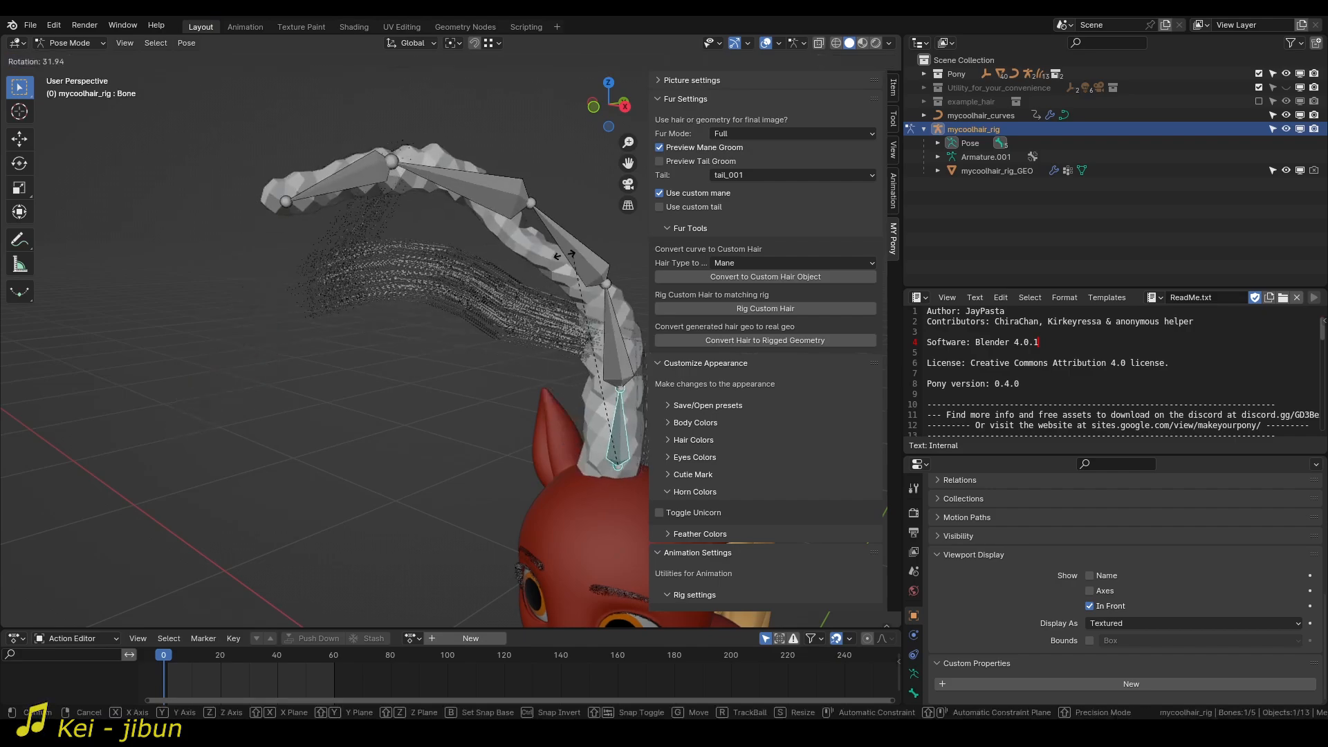
{"action": "right_click", "coordinate": [342, 301]}
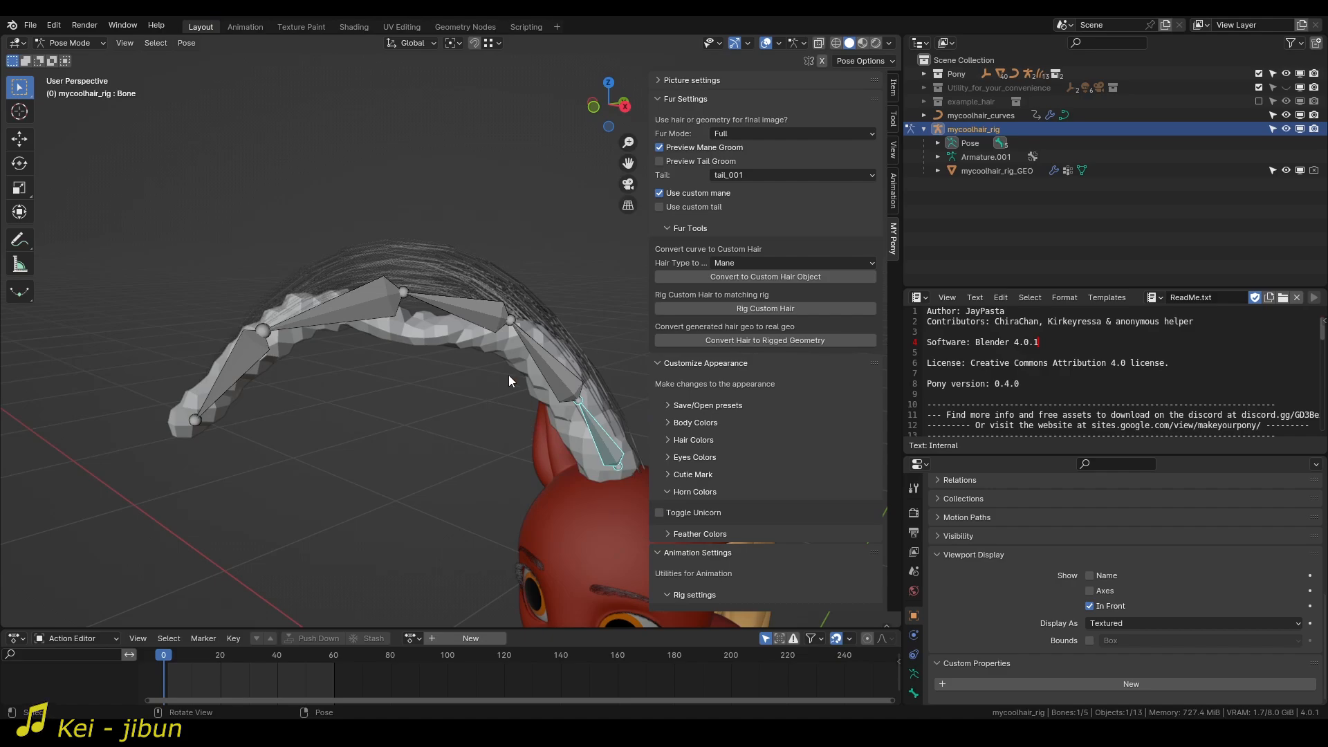
{"action": "left_click", "coordinate": [443, 335]}
{"action": "key", "text": "ctrl+Tab"}
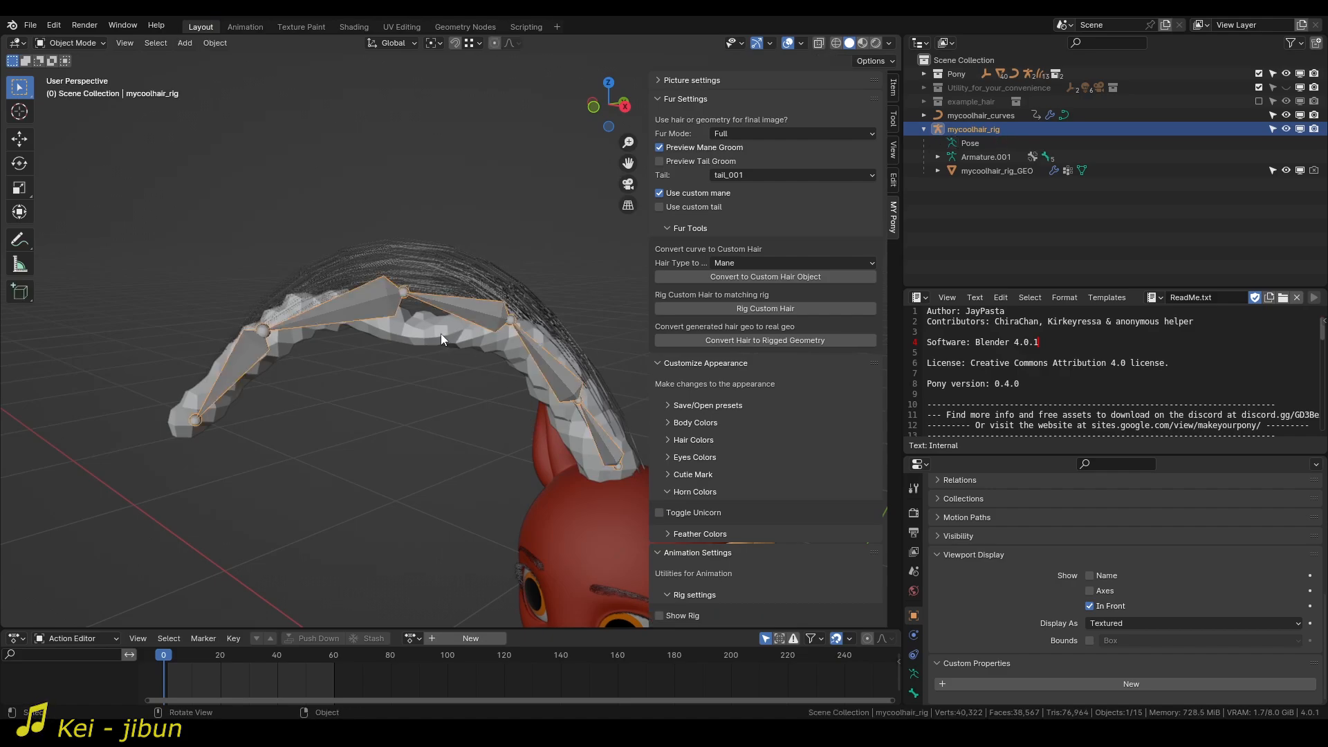
Raise the sagging middle of mycoolhair_rig_GEO about 0.083 m back over the strands with proportional editing, adjust it by scaling and moving, and return to Object Mode.
{"action": "left_click", "coordinate": [441, 335]}
{"action": "key", "text": "Tab"}
{"action": "left_click", "coordinate": [424, 314]}
{"action": "key", "text": "g"}
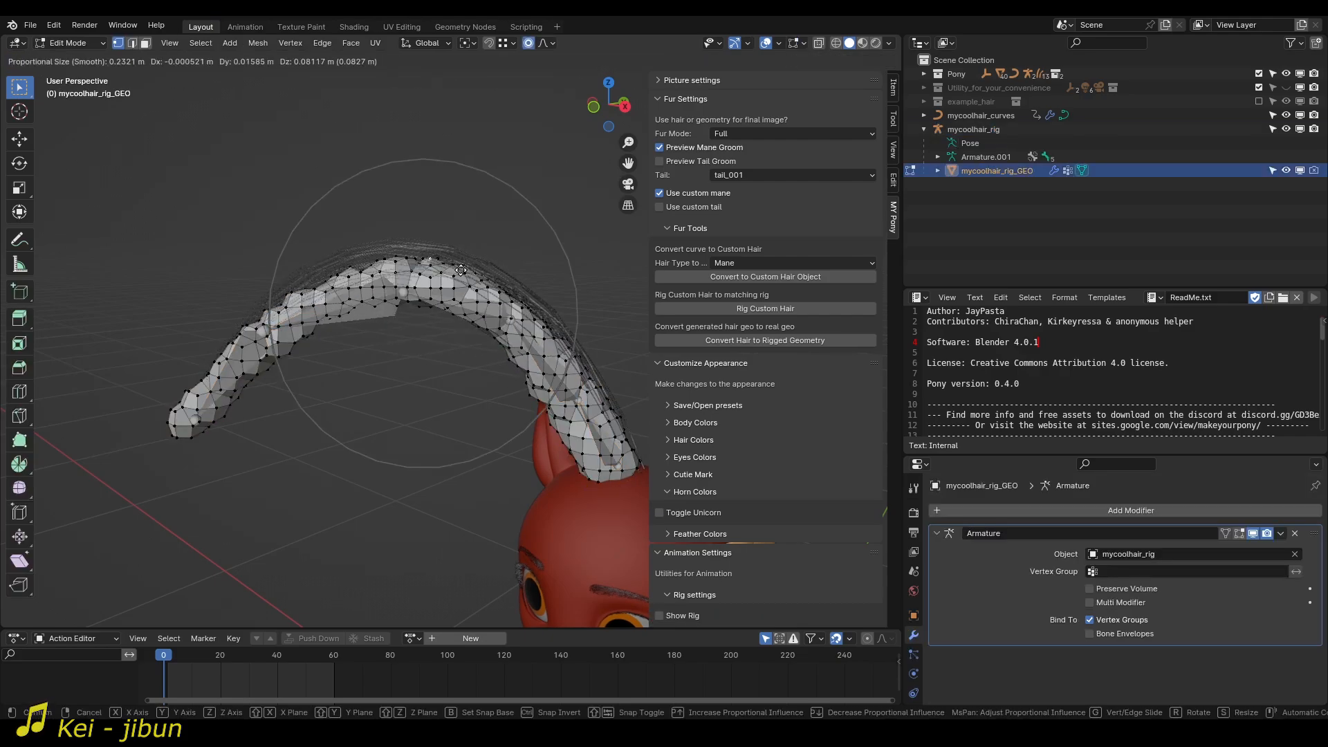
{"action": "left_click", "coordinate": [461, 270]}
{"action": "key", "text": "s"}
{"action": "left_click", "coordinate": [476, 267]}
{"action": "key", "text": "g"}
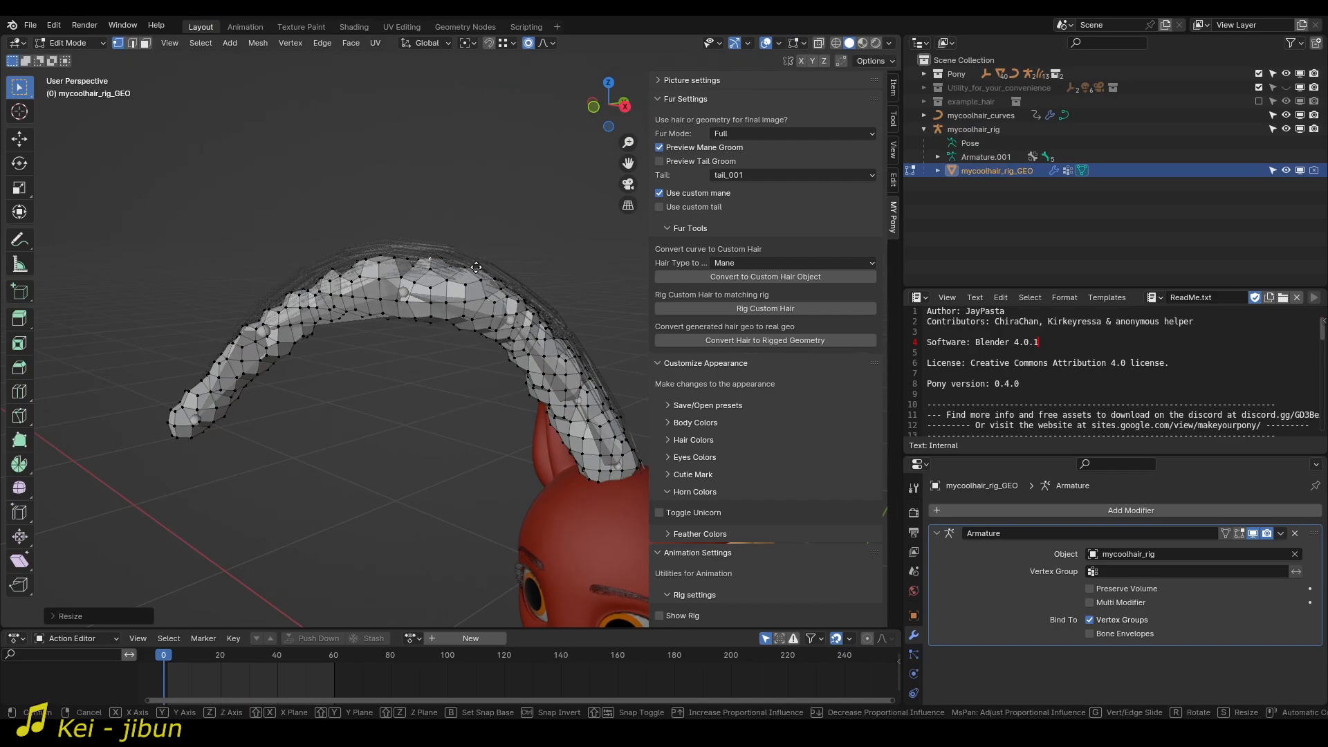
{"action": "left_click", "coordinate": [478, 264]}
{"action": "middle_click_drag", "start_coordinate": [477, 264], "coordinate": [447, 287]}
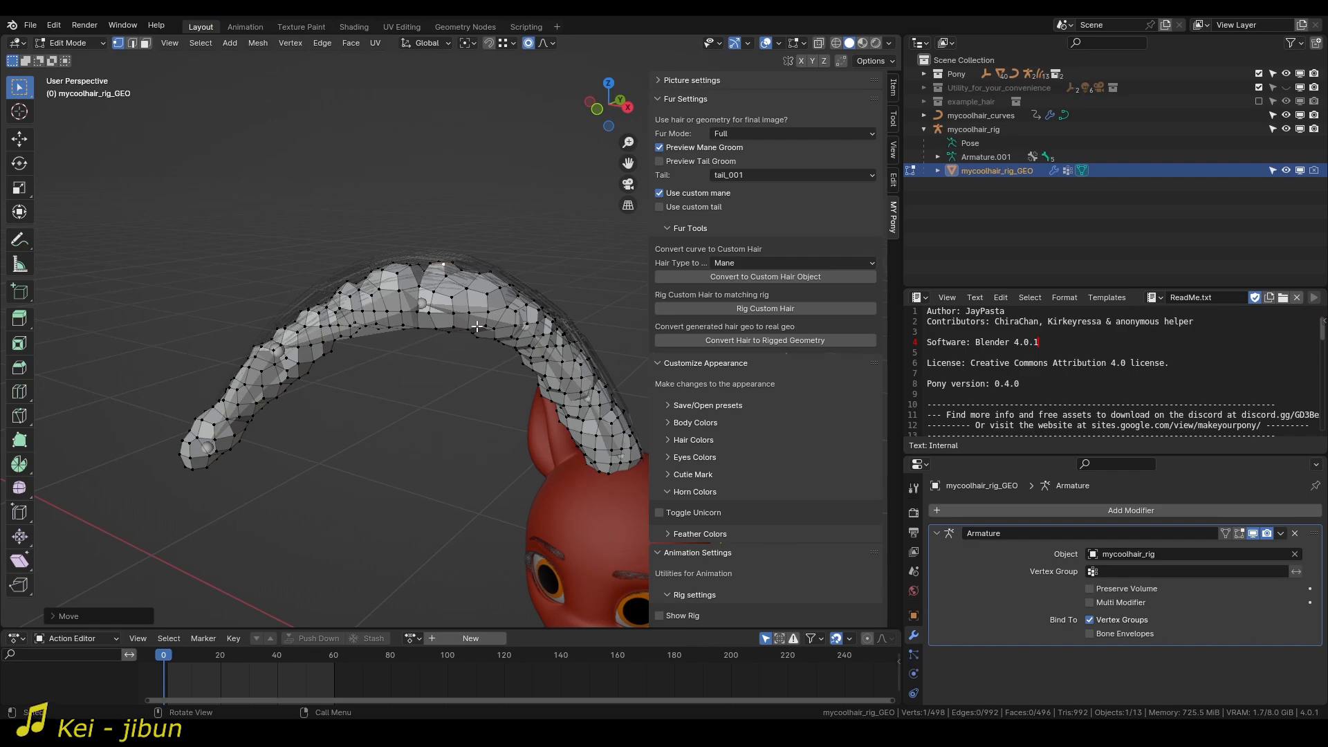
{"action": "scroll", "coordinate": [477, 326], "scroll_direction": "up", "scroll_amount": 6}
{"action": "key", "text": "Tab"}
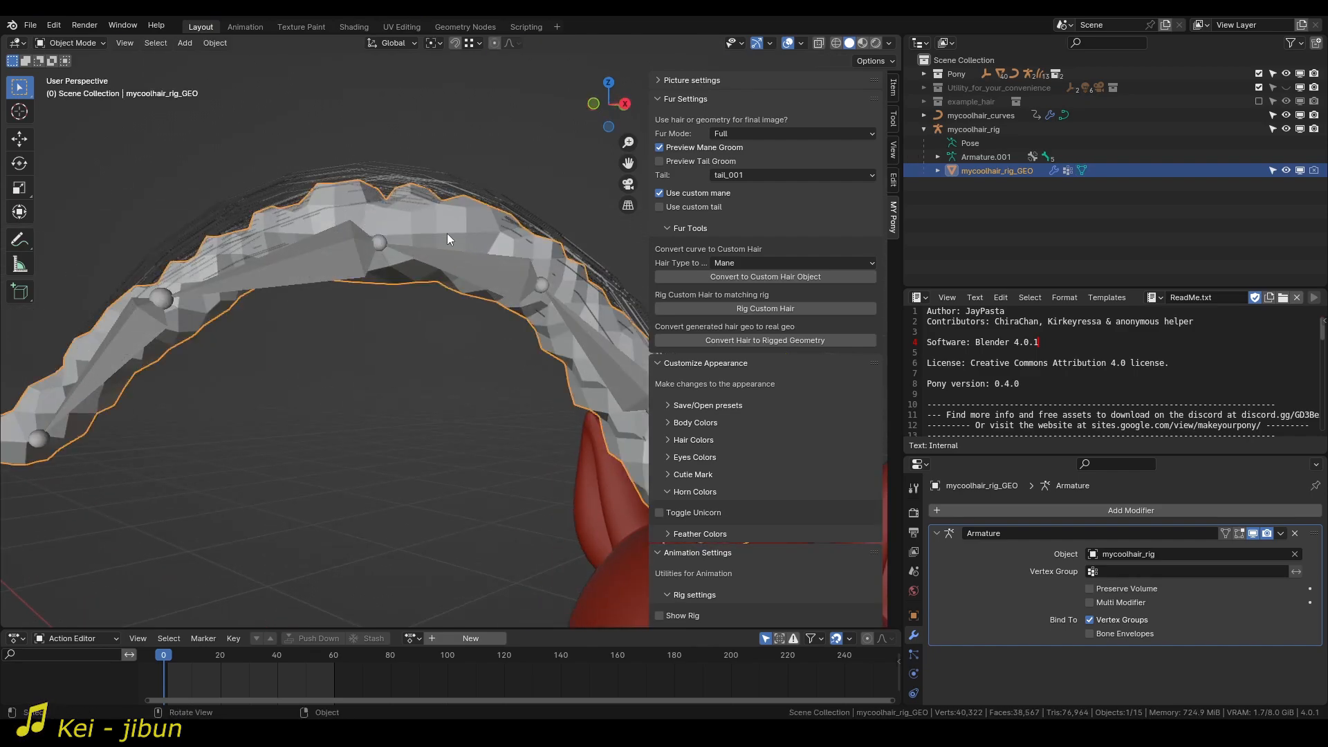
Unbind mycoolhair_curves and bind it again to the raised deform mesh in its Mesh Deform modifier.
{"action": "scroll", "coordinate": [432, 308], "scroll_direction": "down", "scroll_amount": 5}
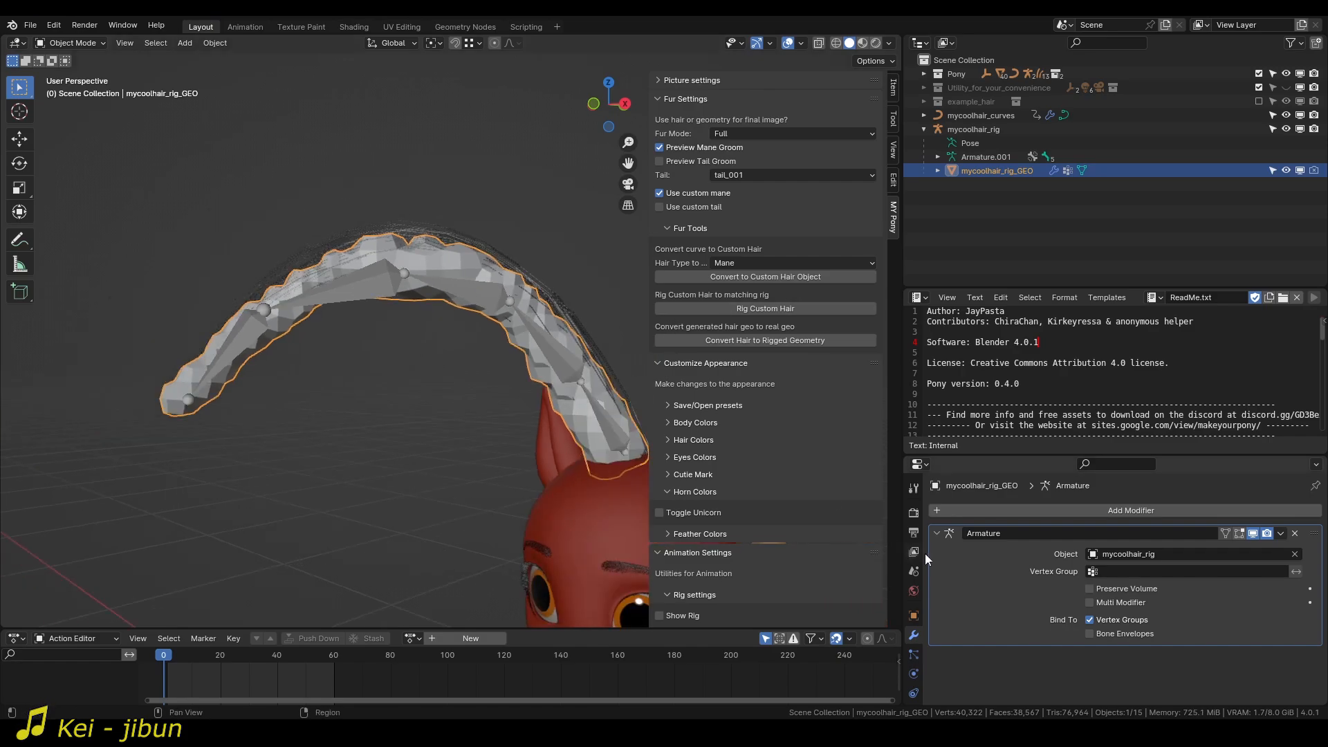
{"action": "left_click", "coordinate": [488, 251]}
{"action": "scroll", "coordinate": [1079, 659], "scroll_direction": "down", "scroll_amount": 10}
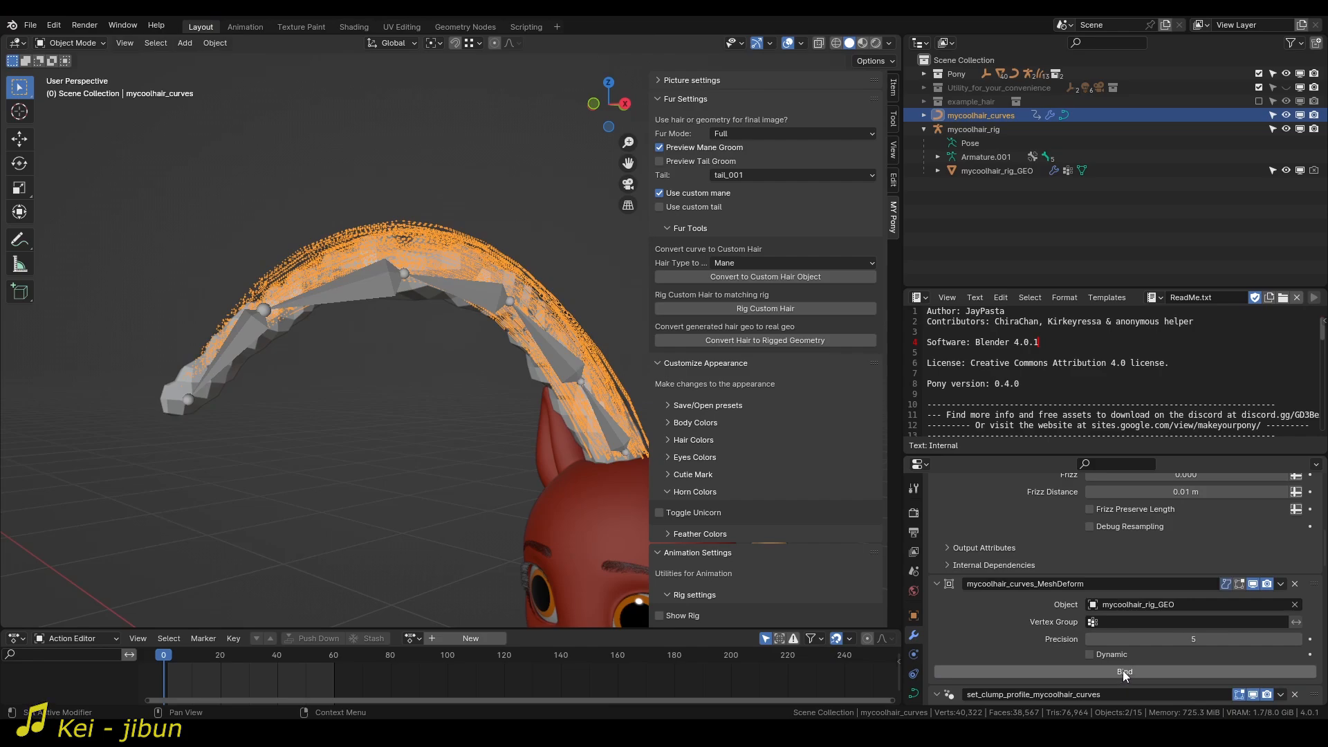
{"action": "left_click", "coordinate": [1123, 668]}
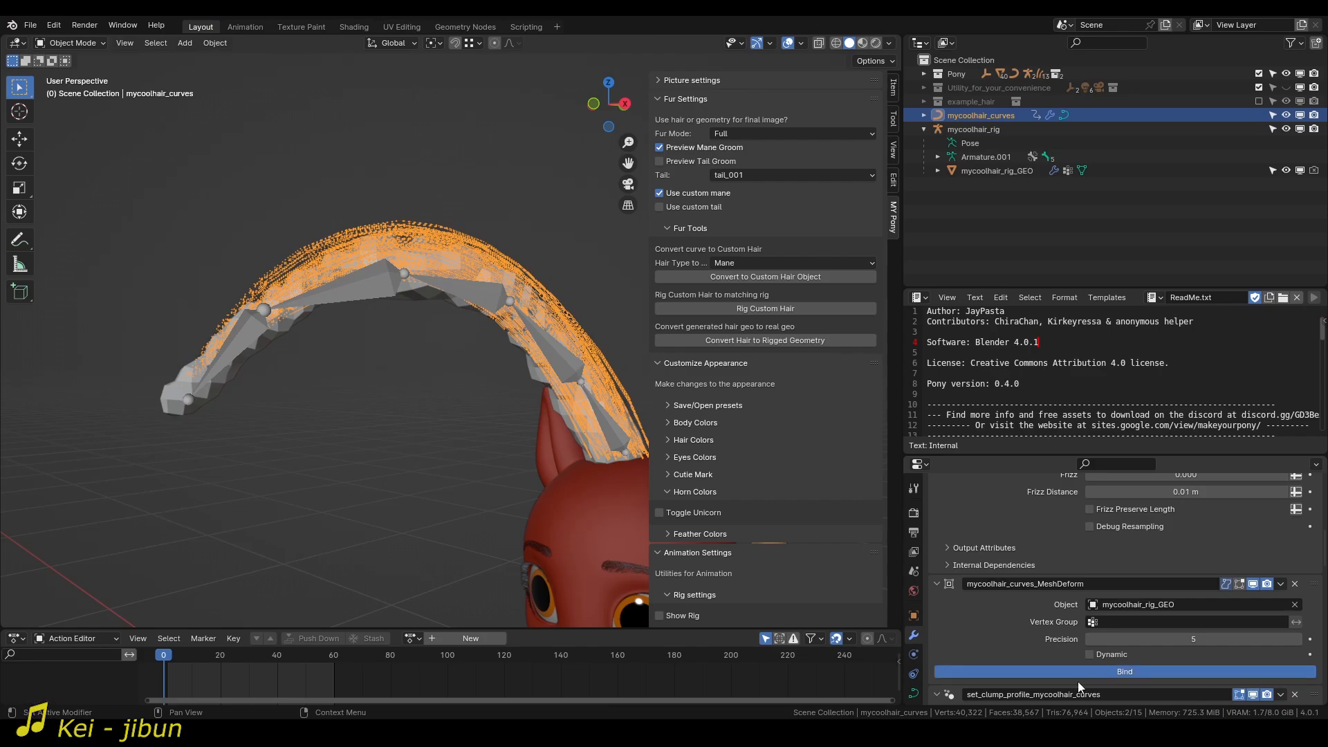
Test the new binding in Pose Mode by rotating Bone.002 of the hair rig without keeping the rotation.
{"action": "left_click", "coordinate": [497, 289]}
{"action": "key", "text": "ctrl+Tab"}
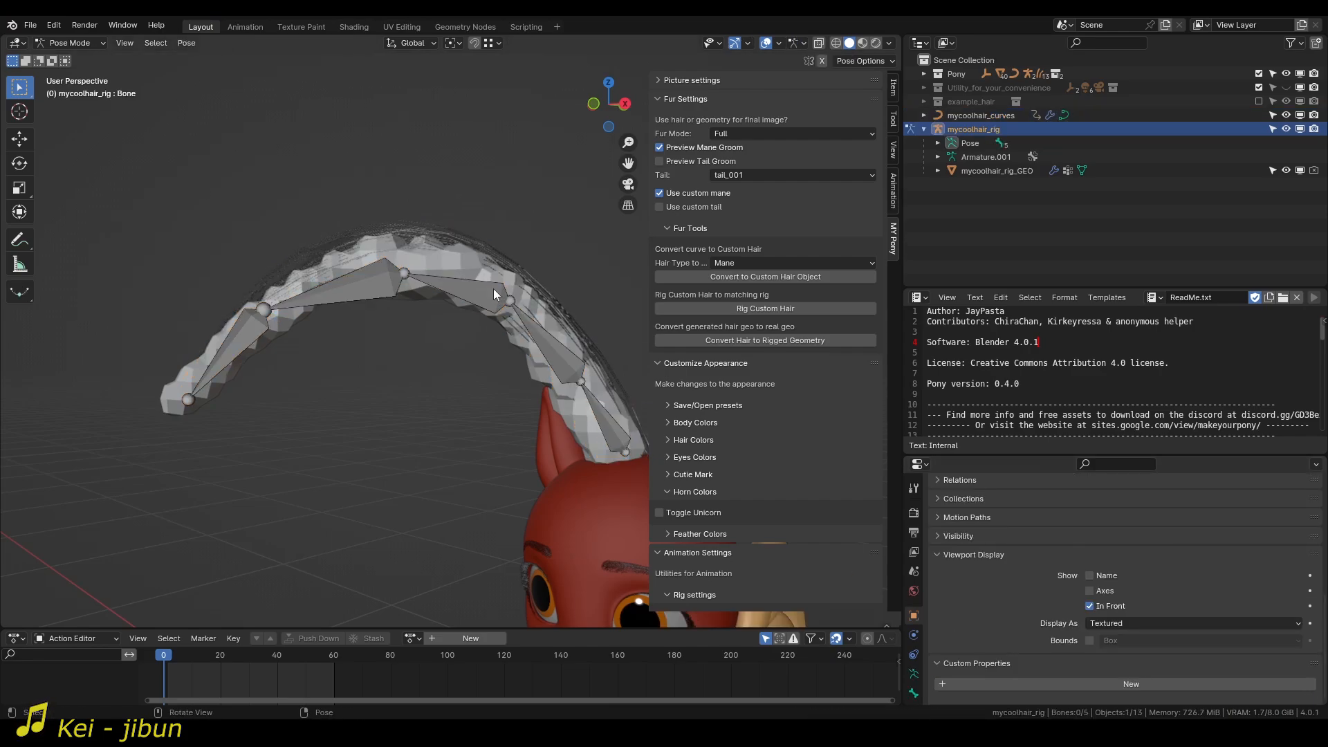
{"action": "left_click", "coordinate": [493, 289]}
{"action": "key", "text": "r"}
{"action": "left_click", "coordinate": [541, 250]}
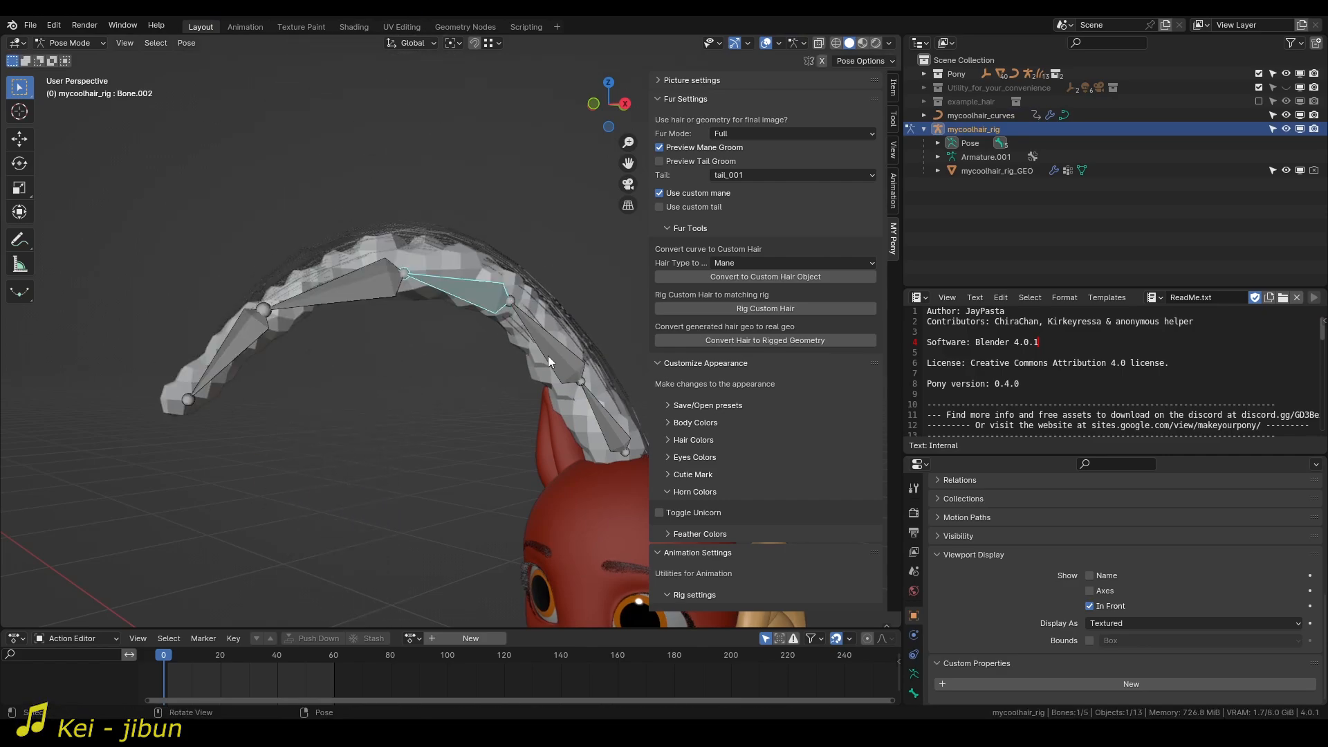
{"action": "middle_click_drag", "start_coordinate": [548, 356], "coordinate": [524, 343]}
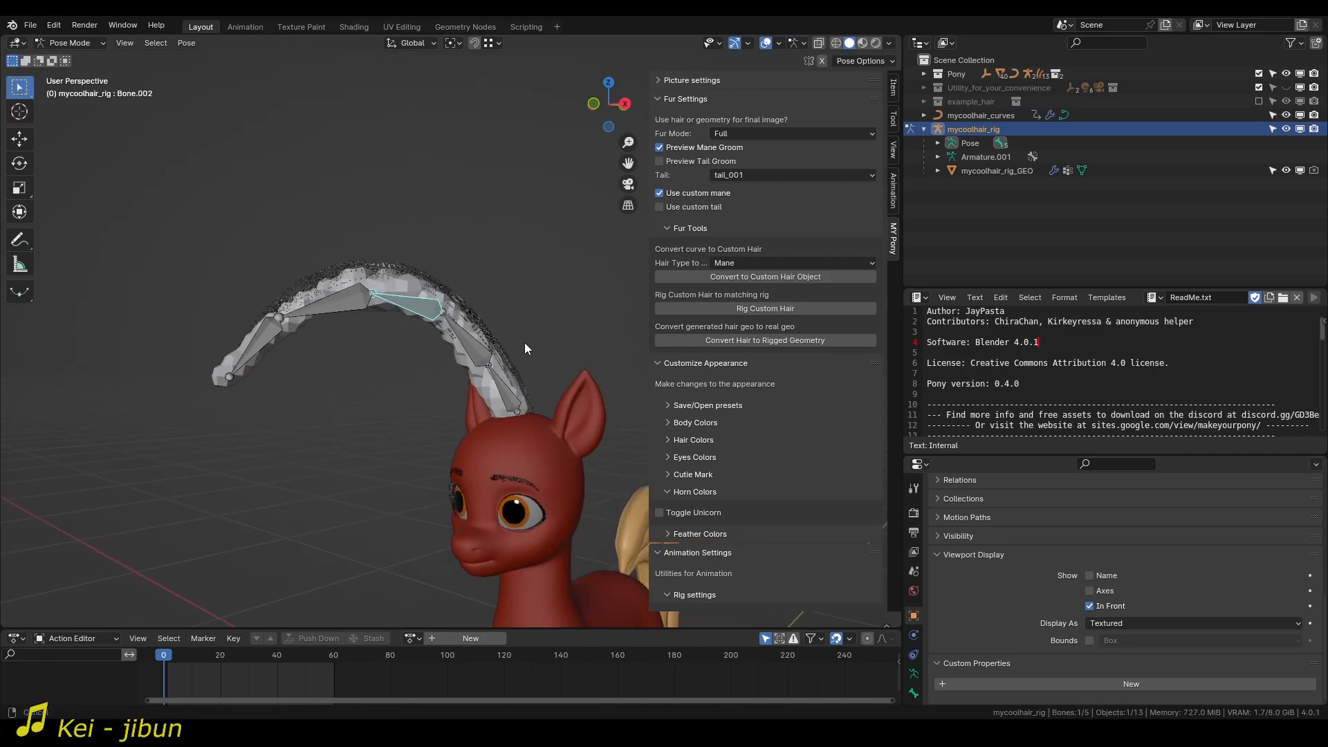
{"action": "scroll", "coordinate": [518, 343], "scroll_direction": "up", "scroll_amount": 1}
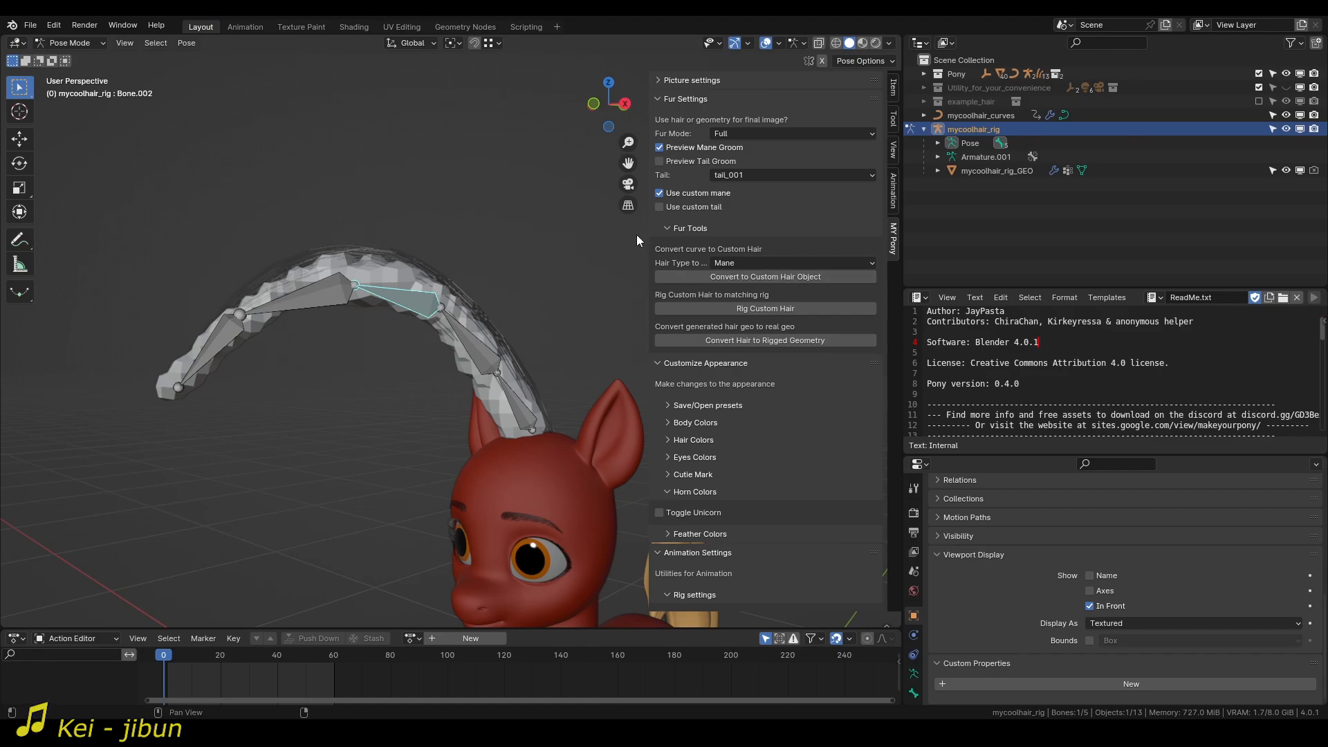
Return to Object Mode, hide mycoolhair_rig_GEO, and inspect how the strands follow the bones from several angles.
{"action": "left_click", "coordinate": [668, 305]}
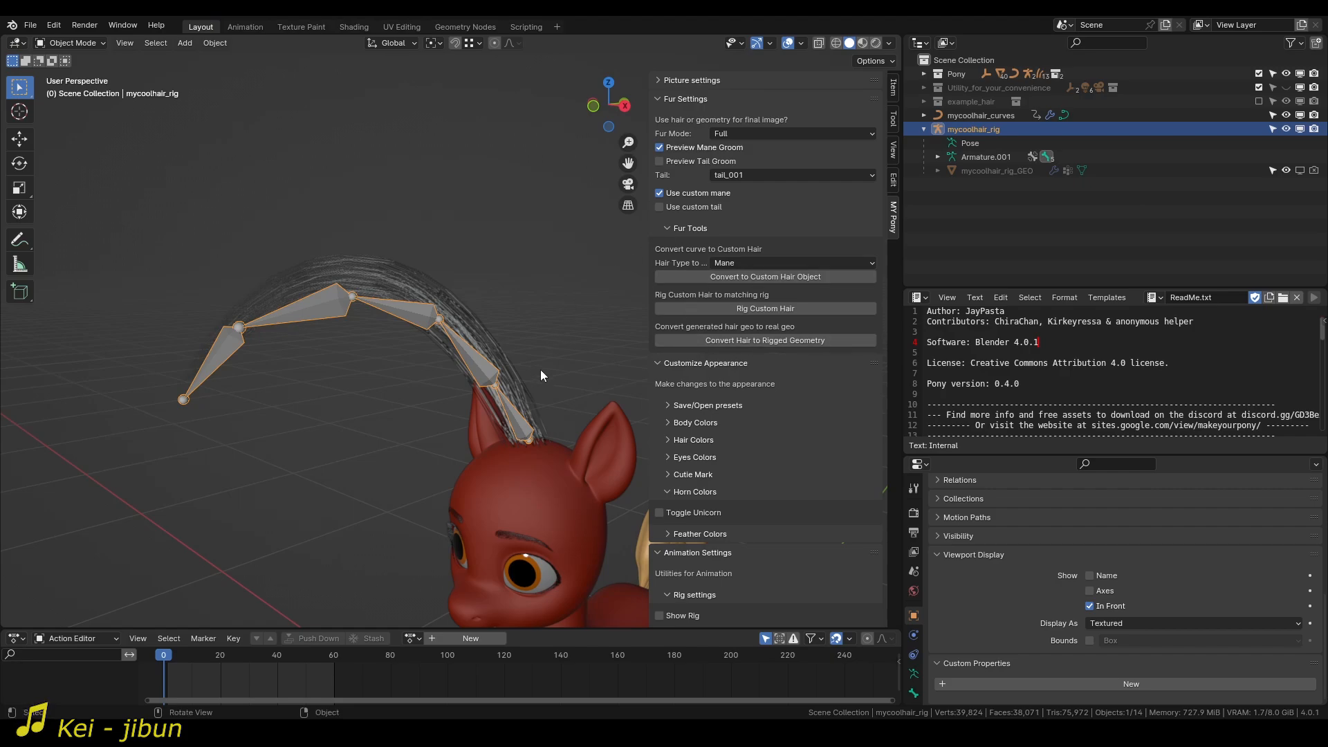
{"action": "middle_click_drag", "start_coordinate": [565, 372], "coordinate": [591, 359]}
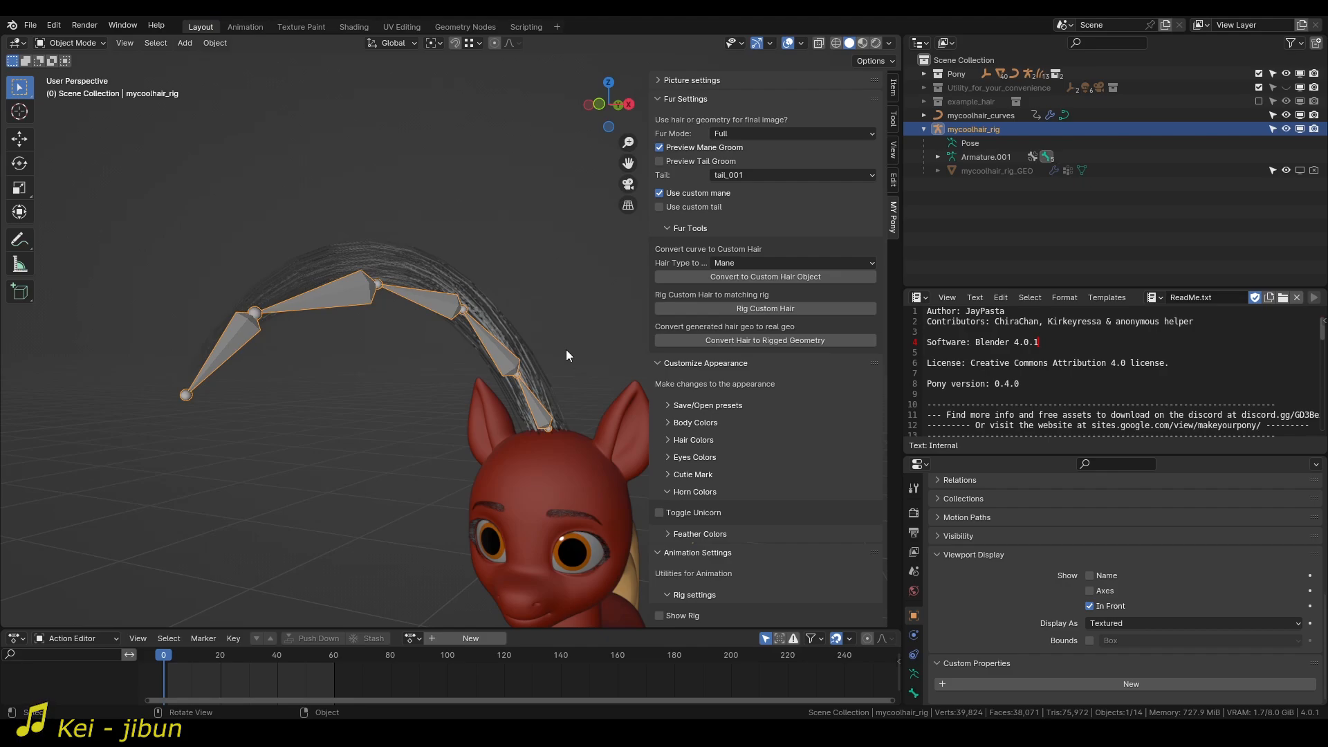
{"action": "mouse_move", "coordinate": [575, 356]}
{"action": "middle_mouse_down"}
{"action": "mouse_move", "coordinate": [551, 365]}
{"action": "mouse_move", "coordinate": [585, 363]}
{"action": "middle_mouse_up"}
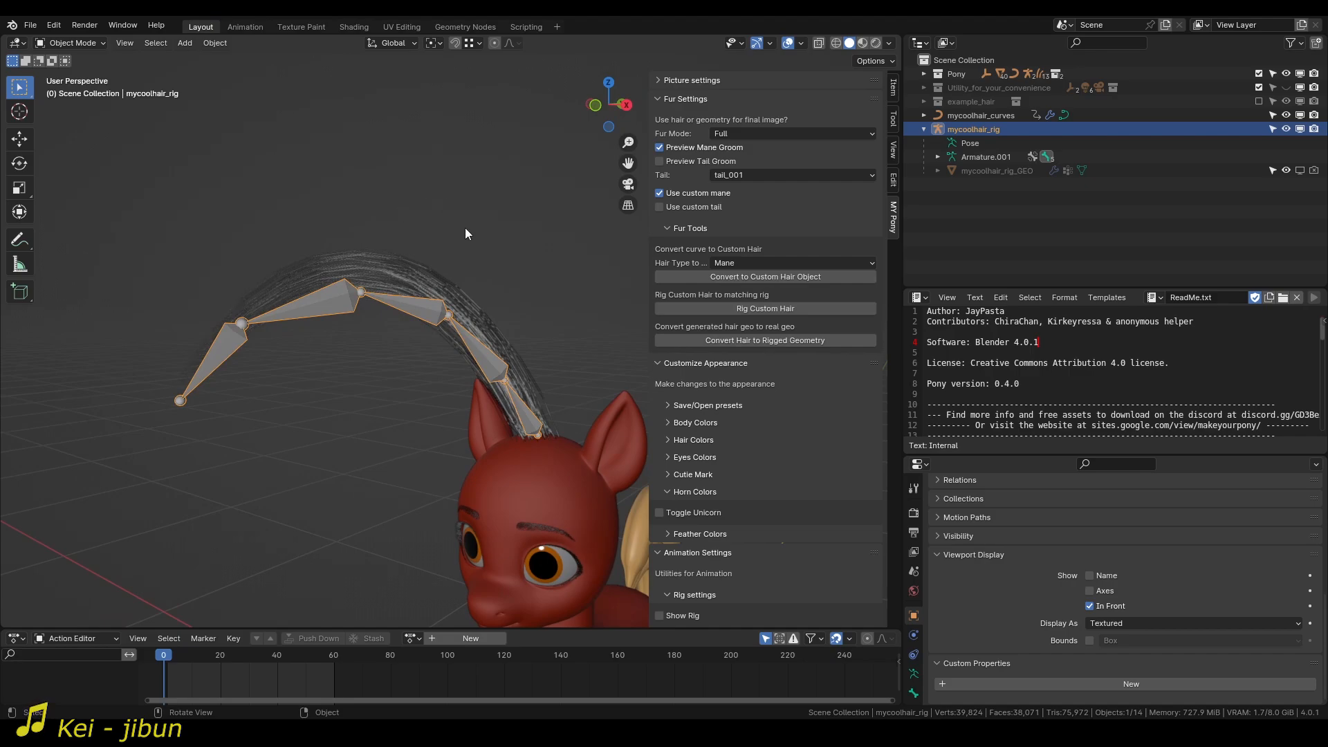
{"action": "middle_click_drag", "start_coordinate": [442, 255], "coordinate": [486, 252]}
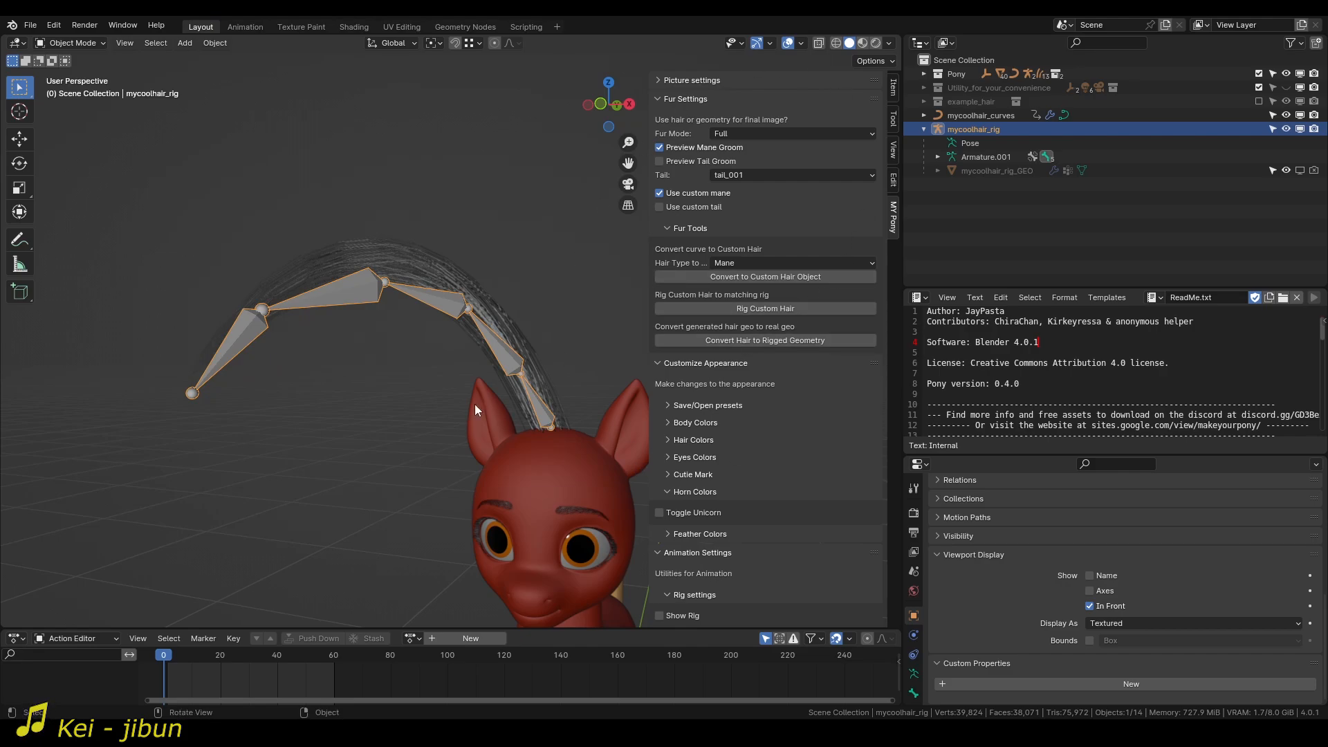
{"action": "middle_click_drag", "start_coordinate": [570, 401], "coordinate": [517, 405]}
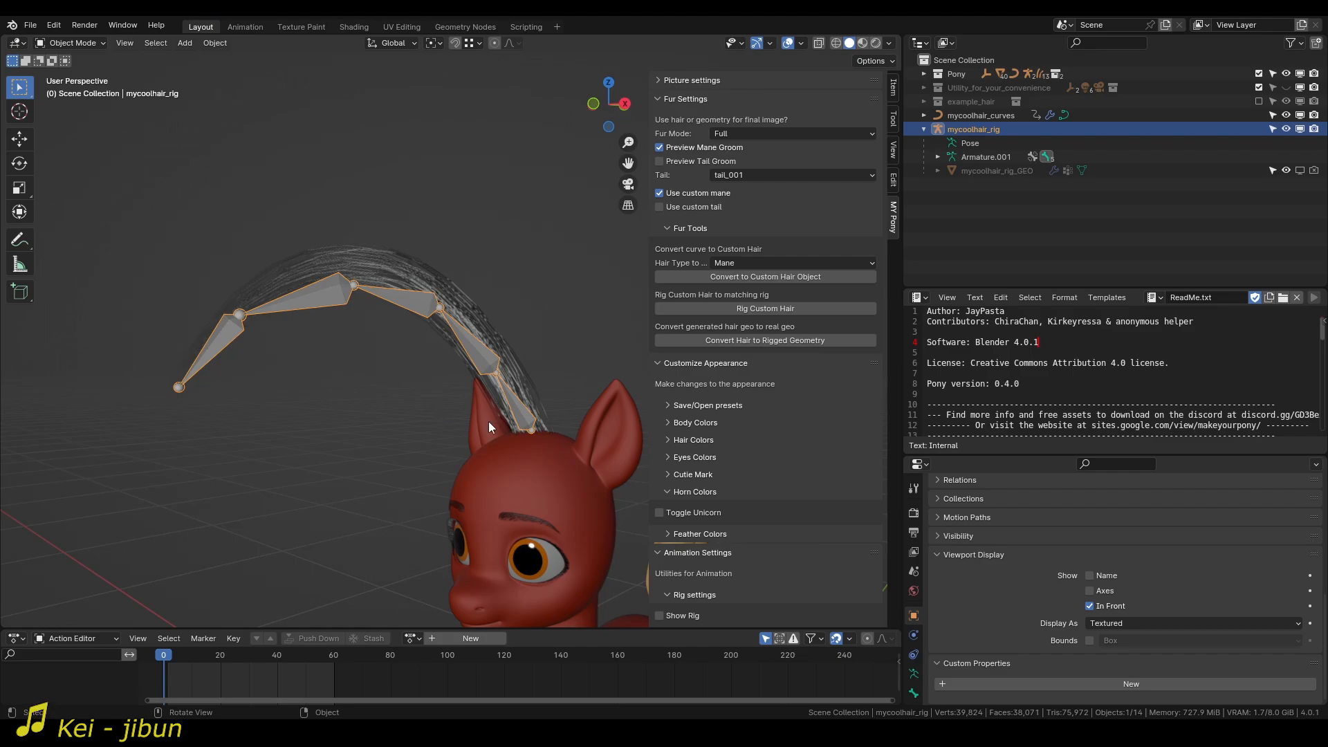
{"action": "middle_click_drag", "start_coordinate": [575, 387], "coordinate": [558, 419]}
{"action": "left_click", "coordinate": [524, 351]}
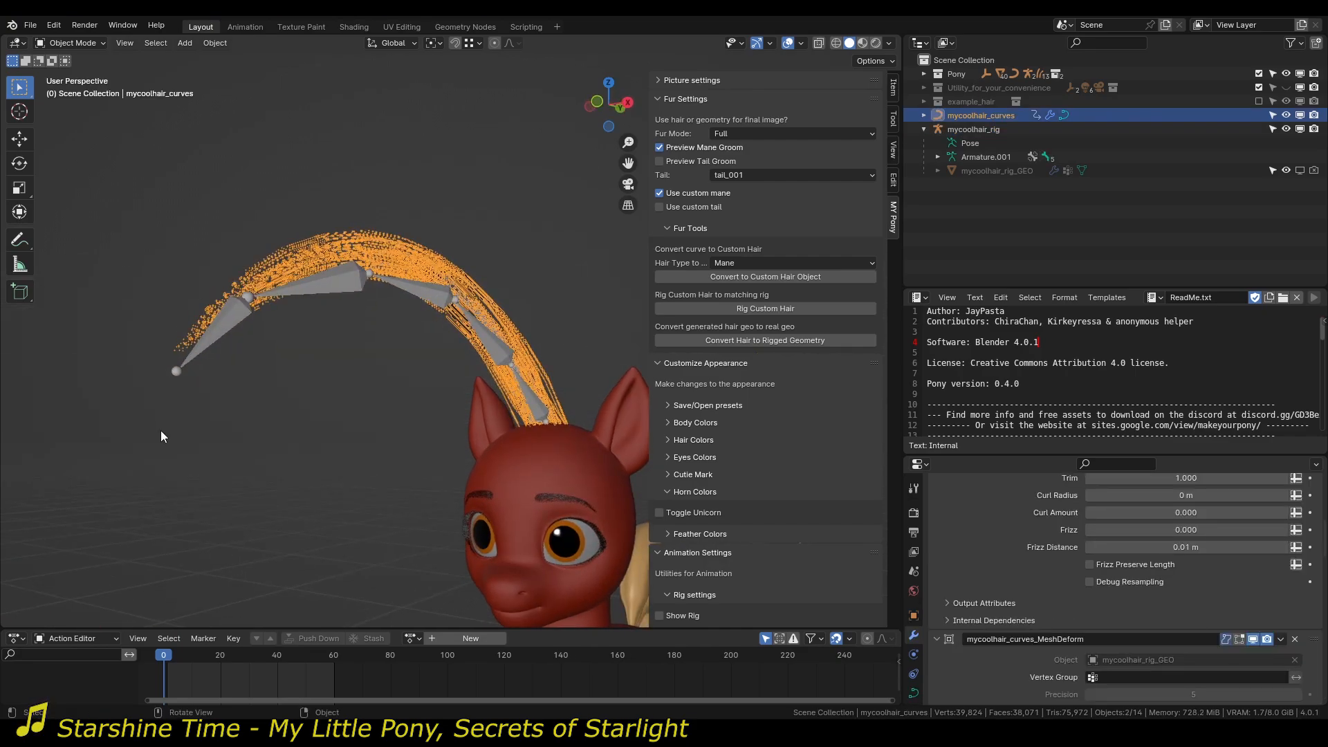
{"action": "left_click", "coordinate": [214, 400]}
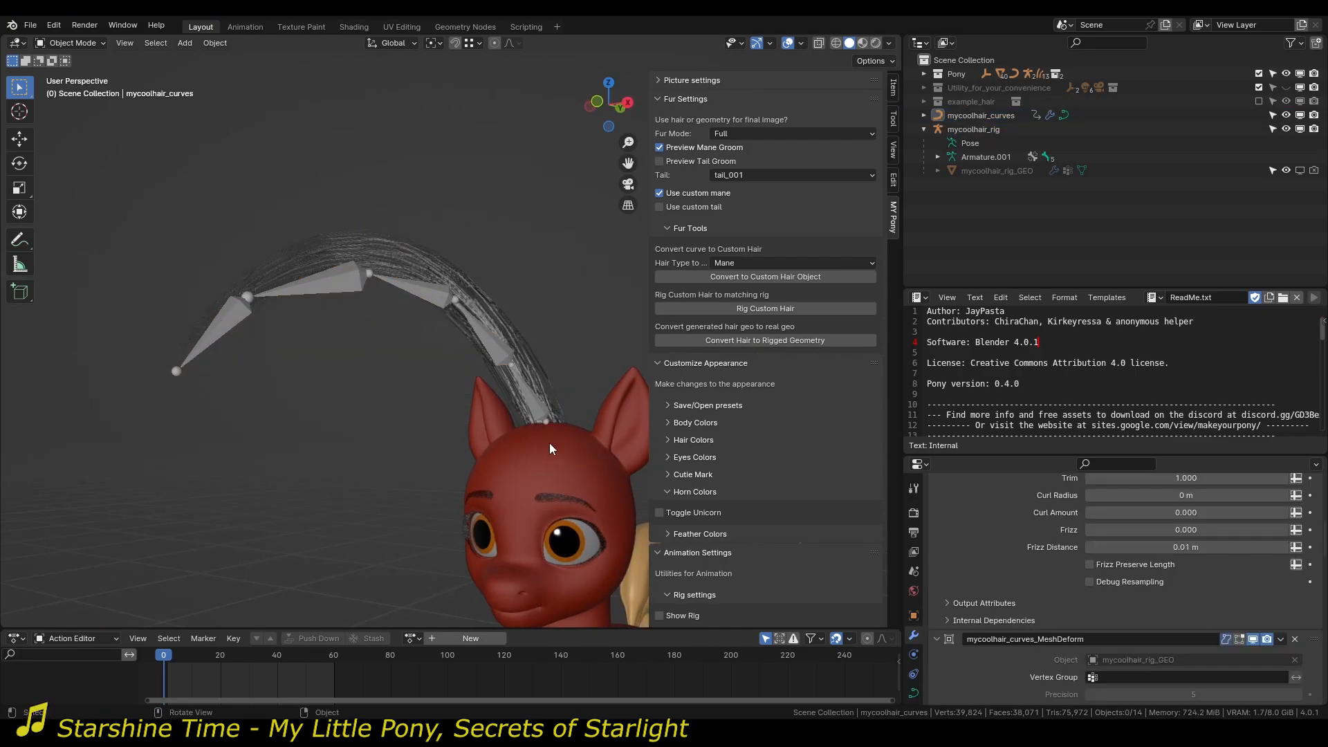
Try rotating the selected control point of mycoolhair_curves in Edit Mode, cancel the rotation and return to Object Mode.
{"action": "left_click", "coordinate": [507, 316]}
{"action": "key", "text": "Tab"}
{"action": "key", "text": "r"}
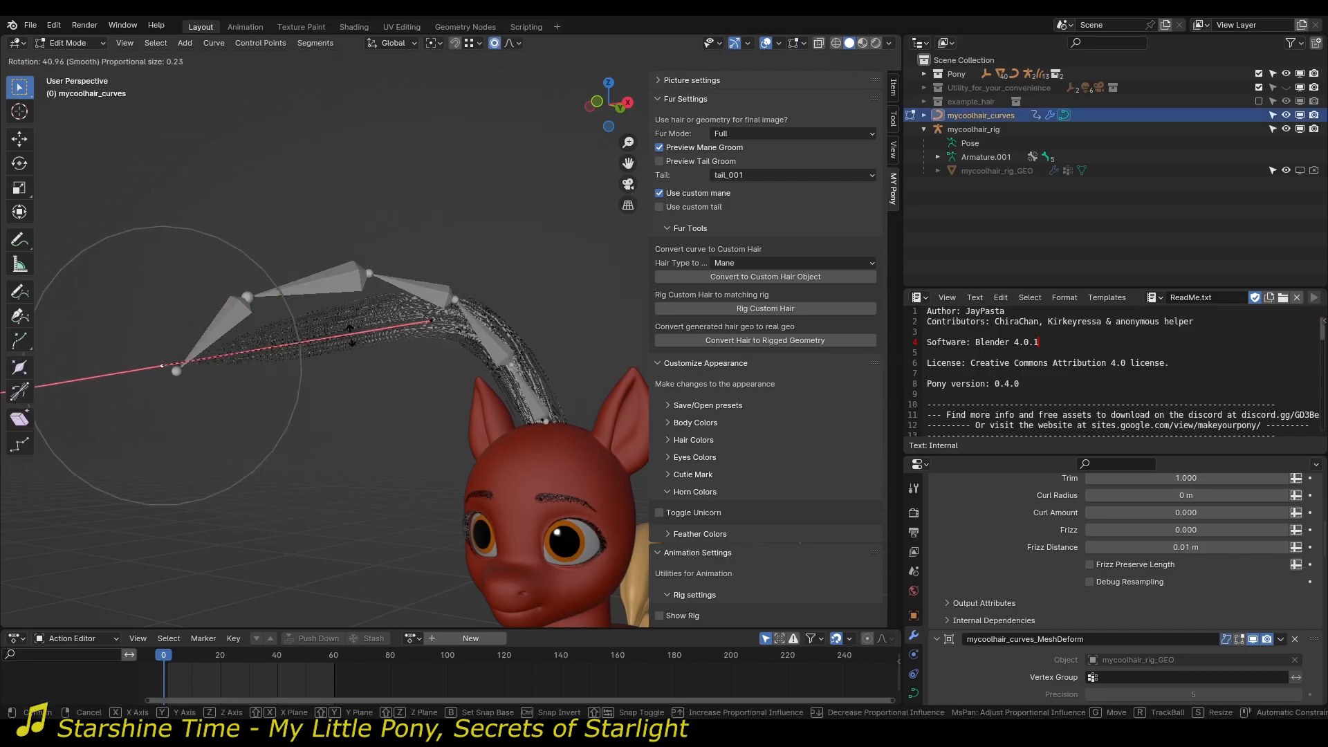
{"action": "right_click", "coordinate": [463, 277]}
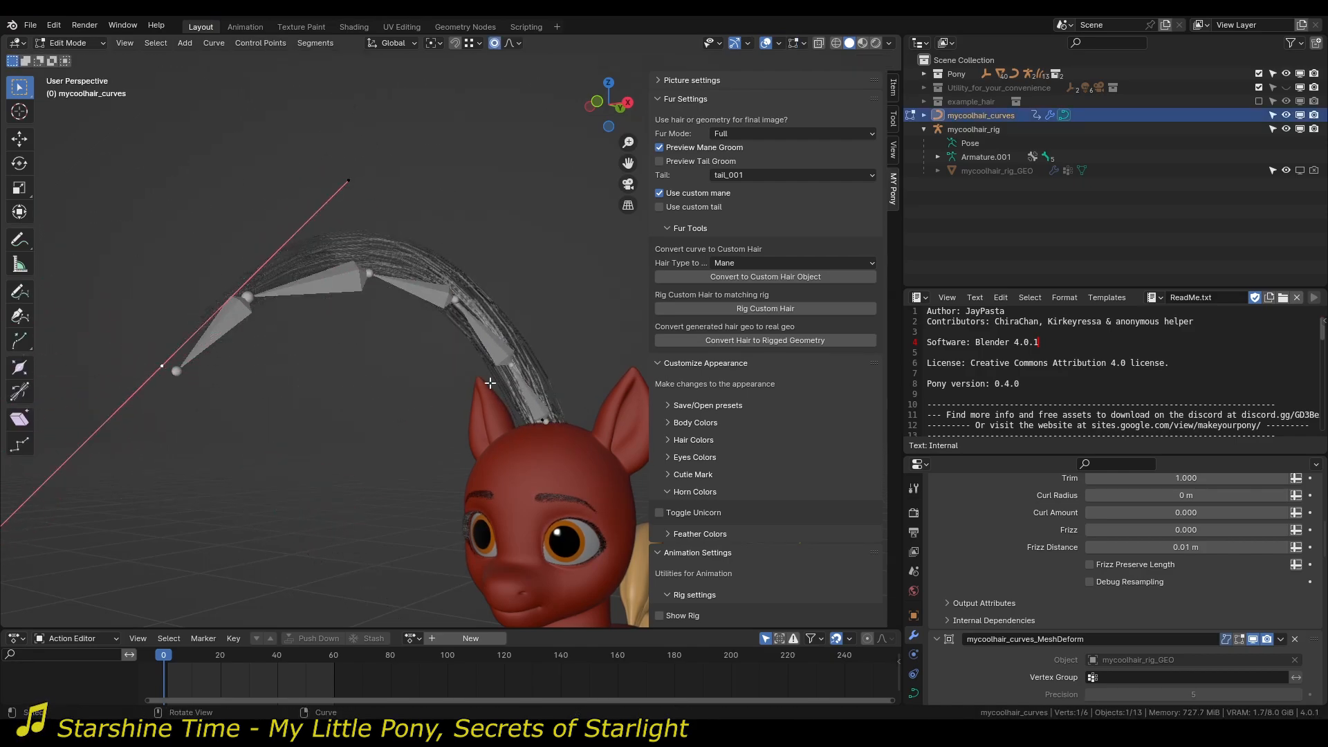
{"action": "key", "text": "Tab"}
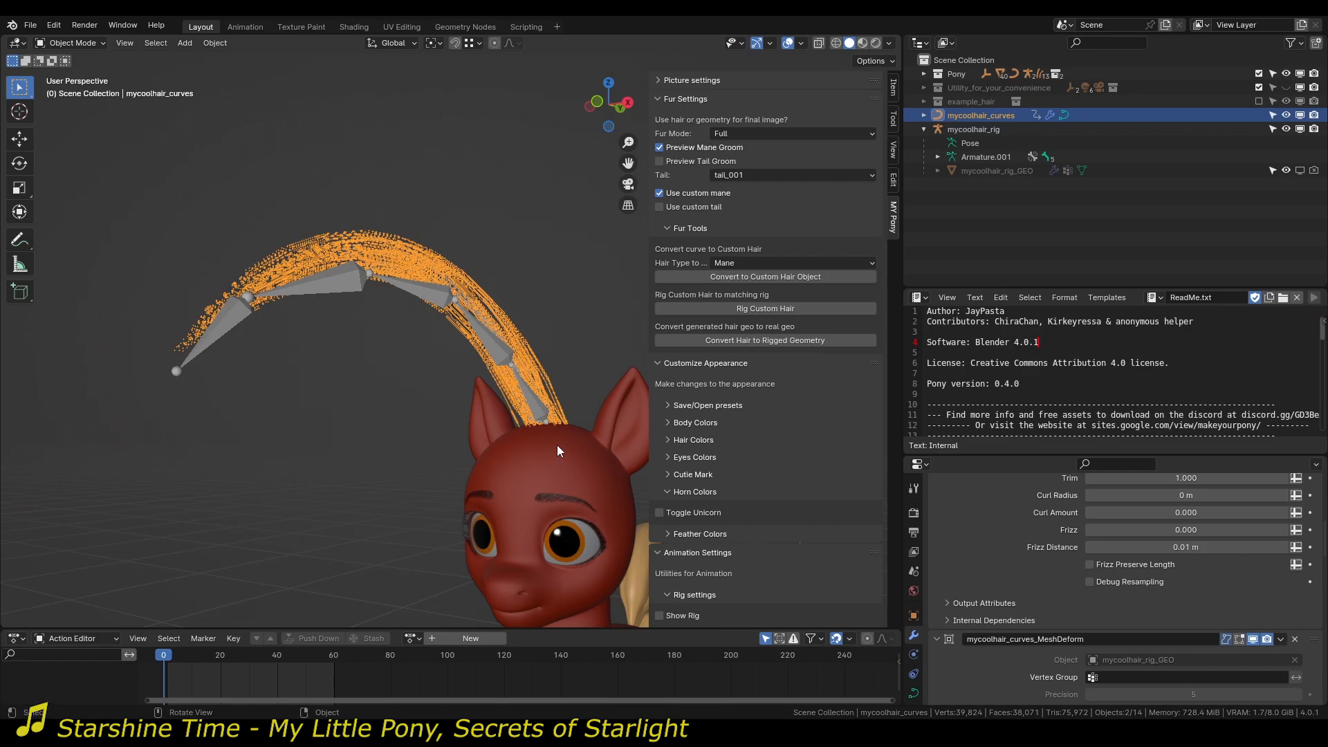
{"action": "middle_click_drag", "start_coordinate": [481, 432], "coordinate": [396, 401]}
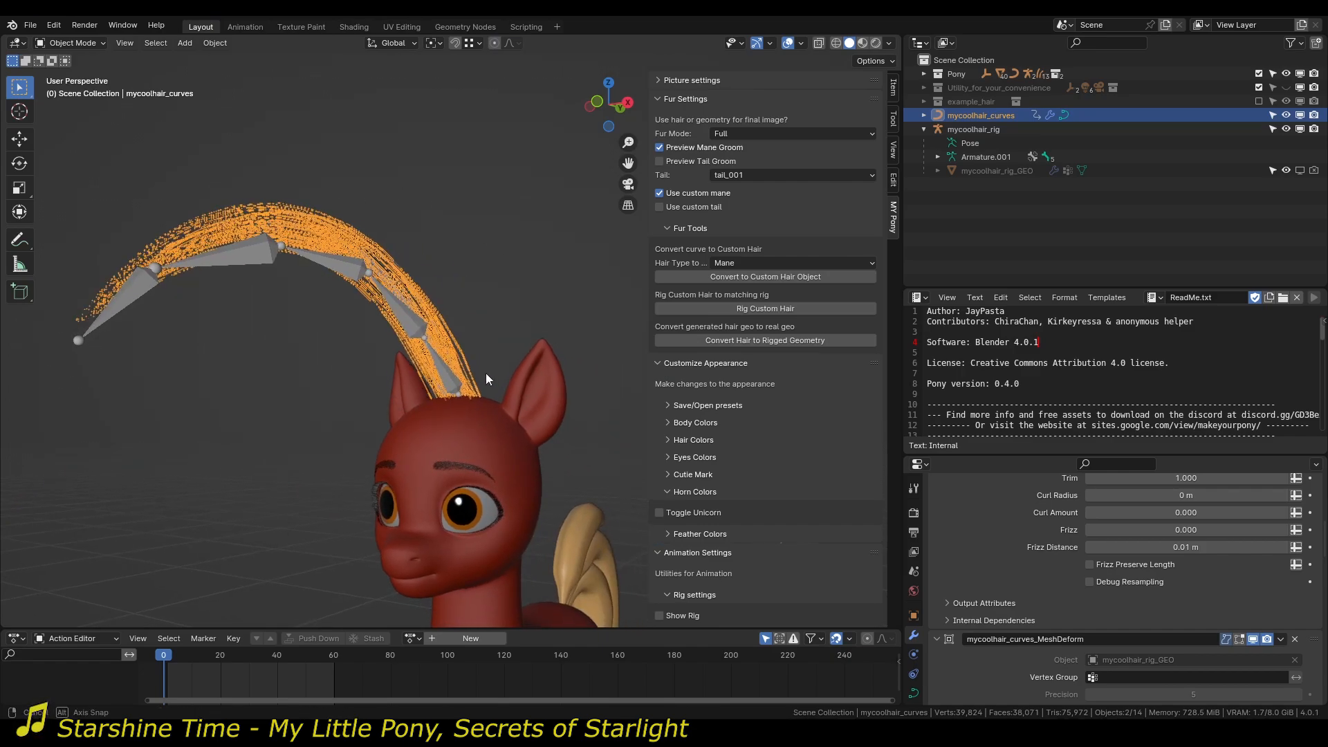
{"action": "middle_click_drag", "start_coordinate": [485, 372], "coordinate": [513, 432]}
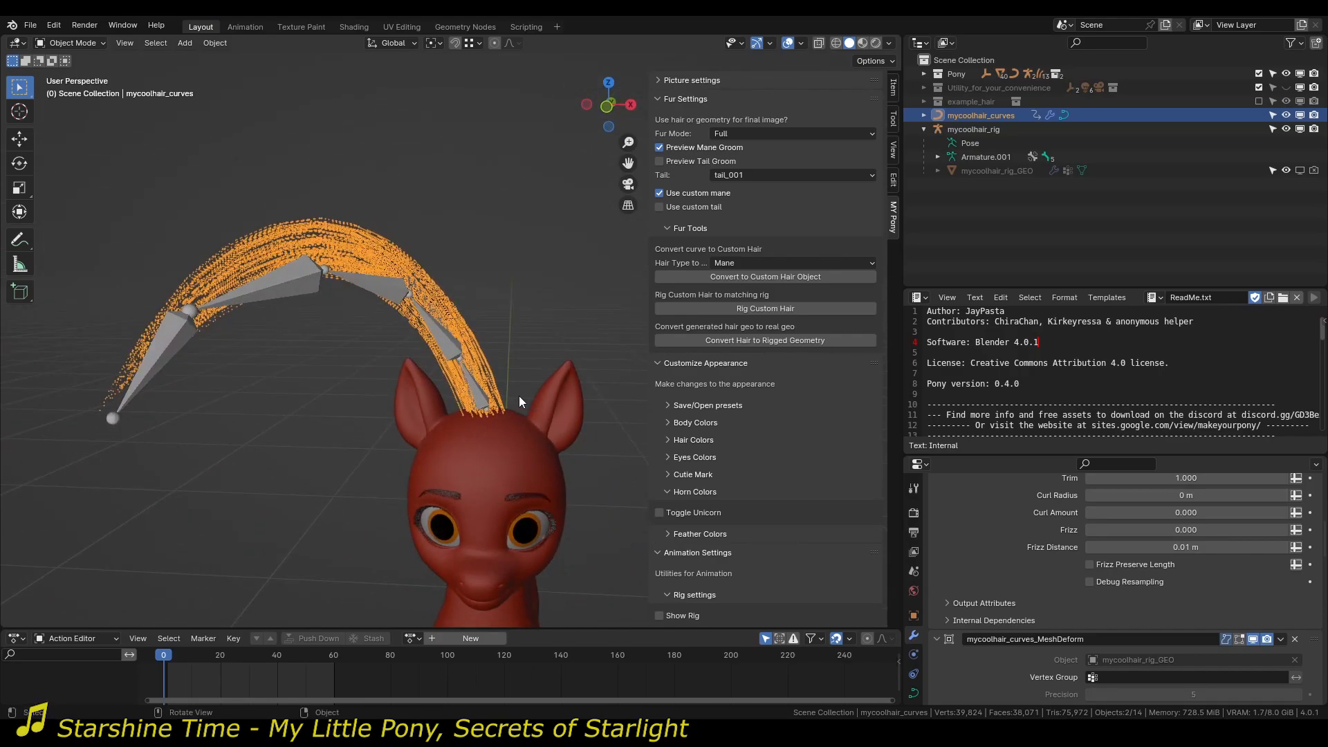
{"action": "middle_click_drag", "start_coordinate": [370, 481], "coordinate": [413, 469]}
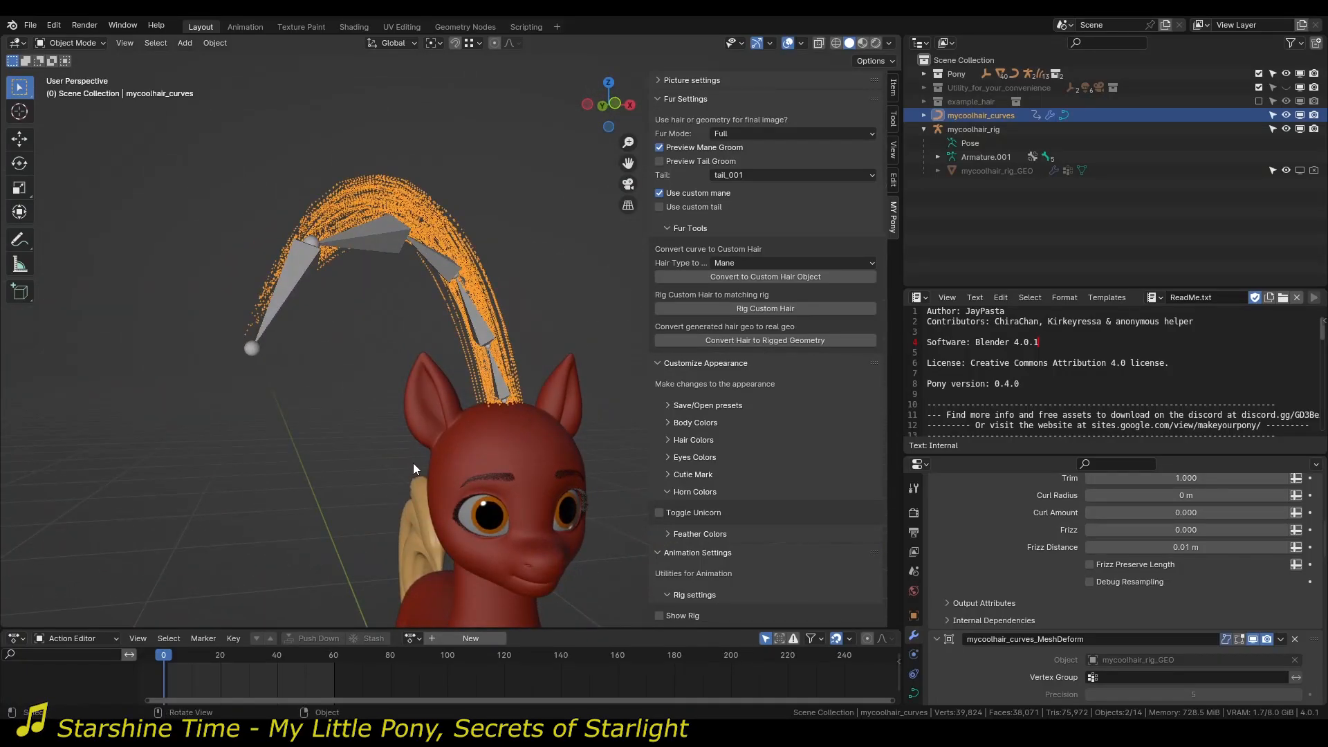
{"action": "left_click", "coordinate": [547, 314]}
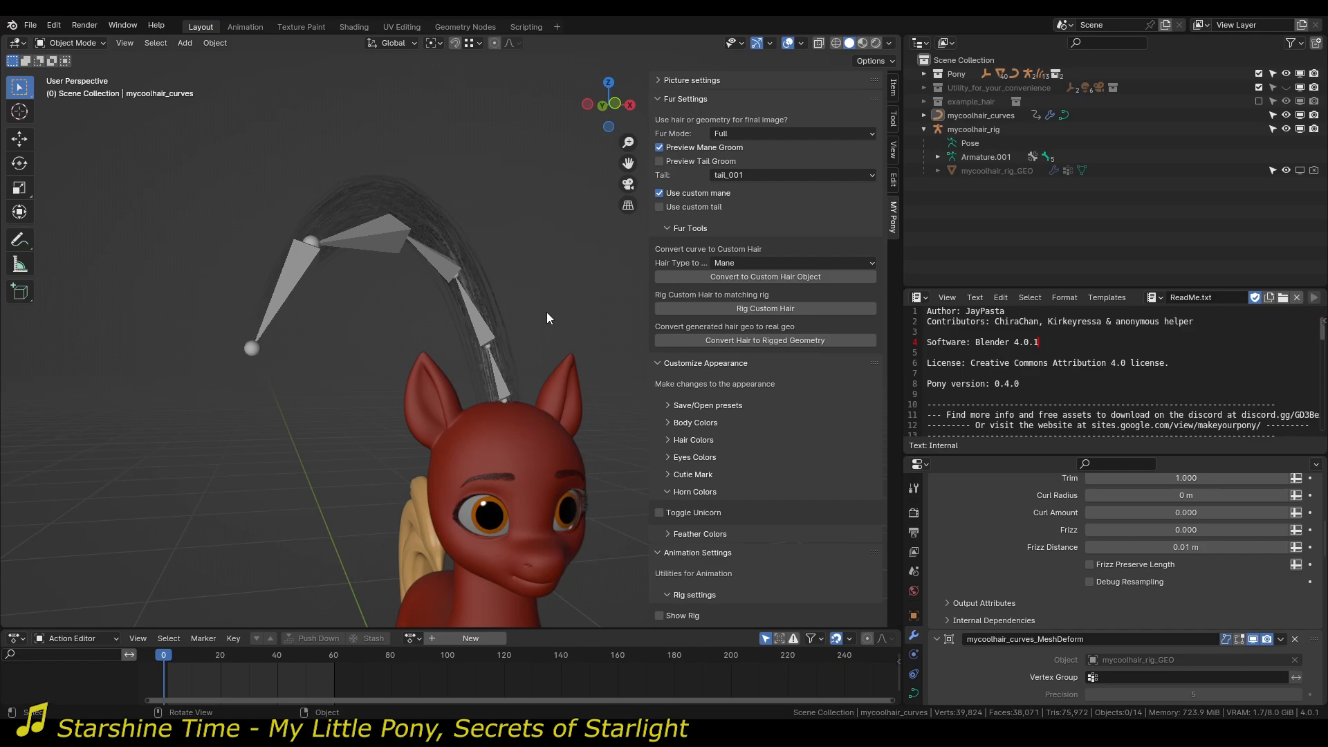
{"action": "middle_click_drag", "start_coordinate": [579, 322], "coordinate": [508, 318]}
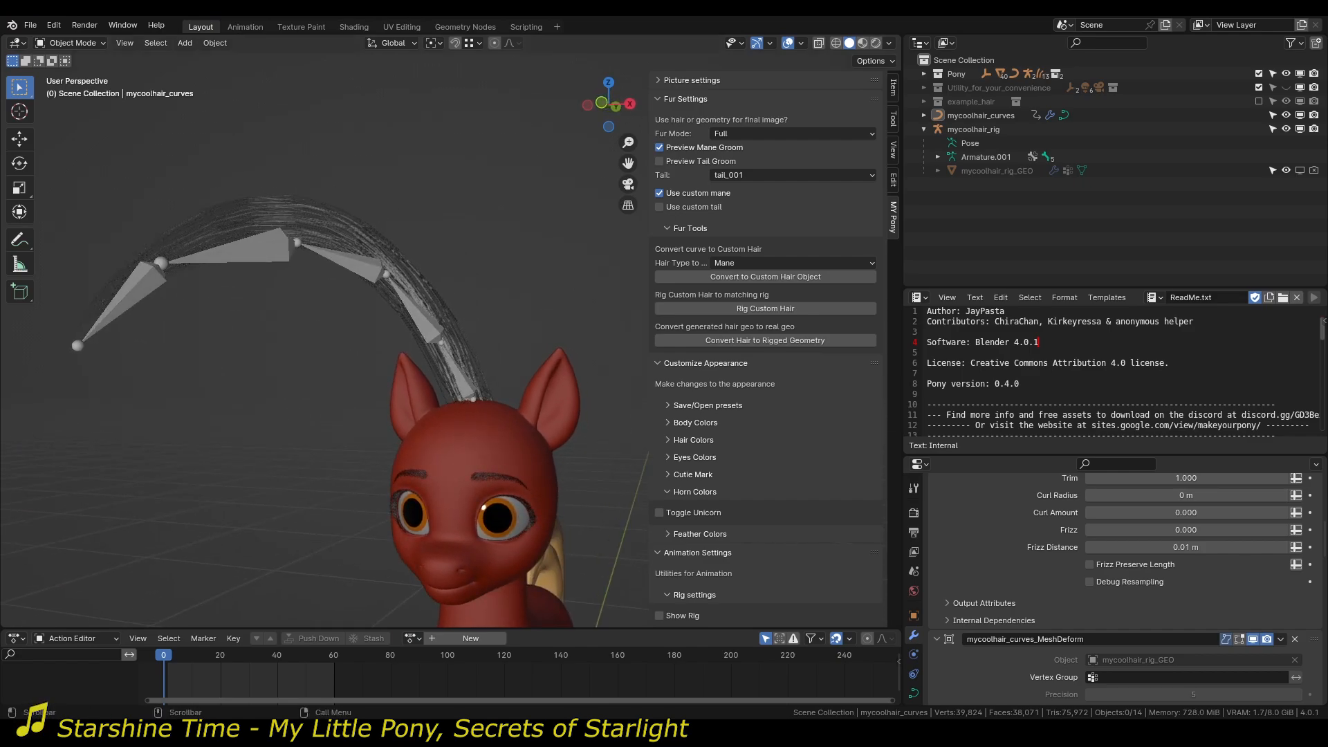